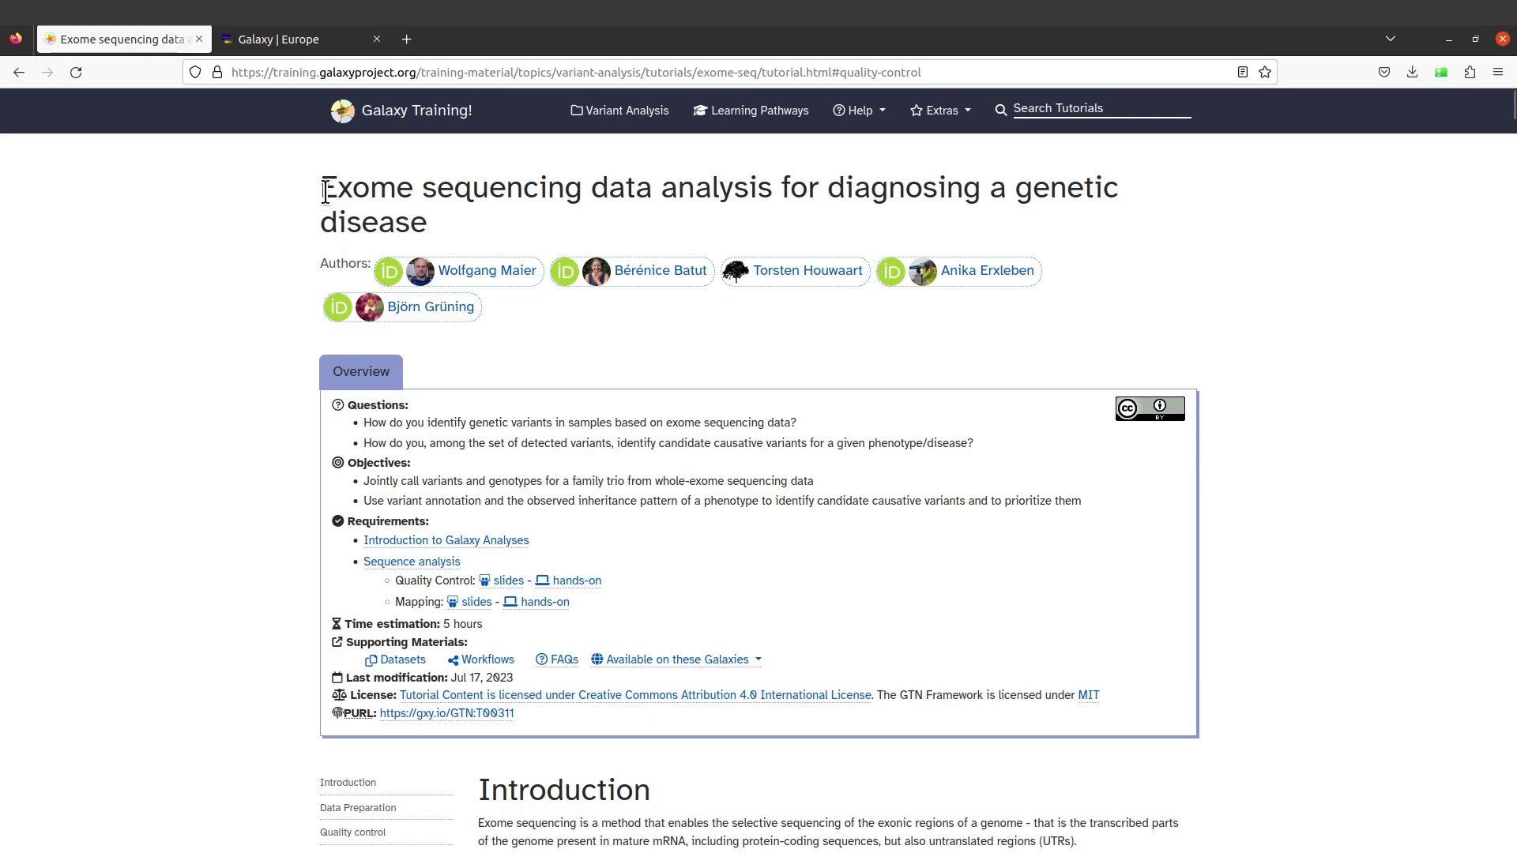
Review the exome sequencing tutorial's title, overview and agenda on the Galaxy Training page.
triple_click(367, 209)
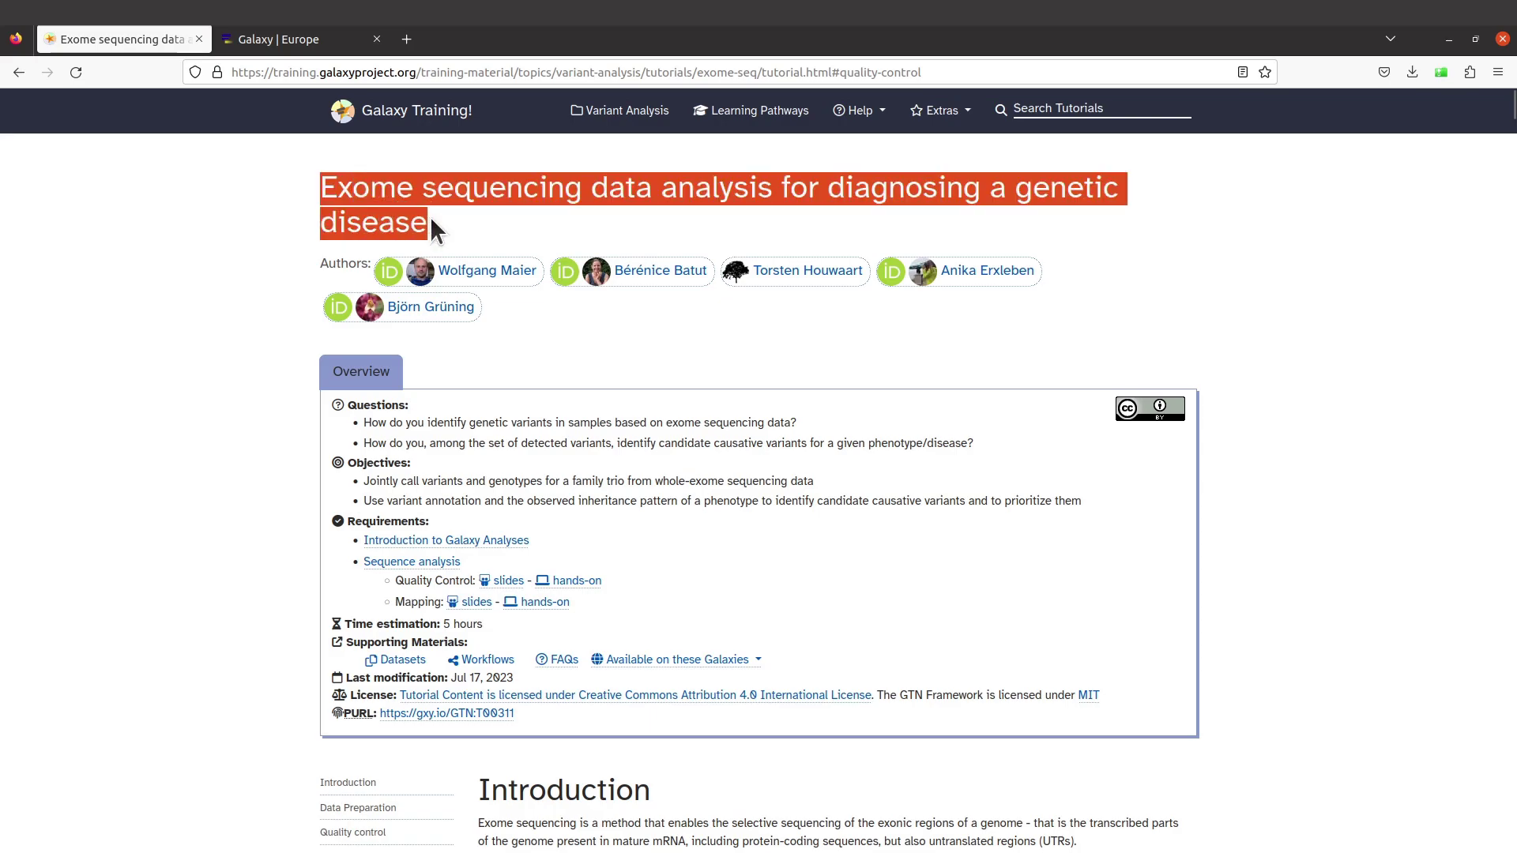
left_click(470, 226)
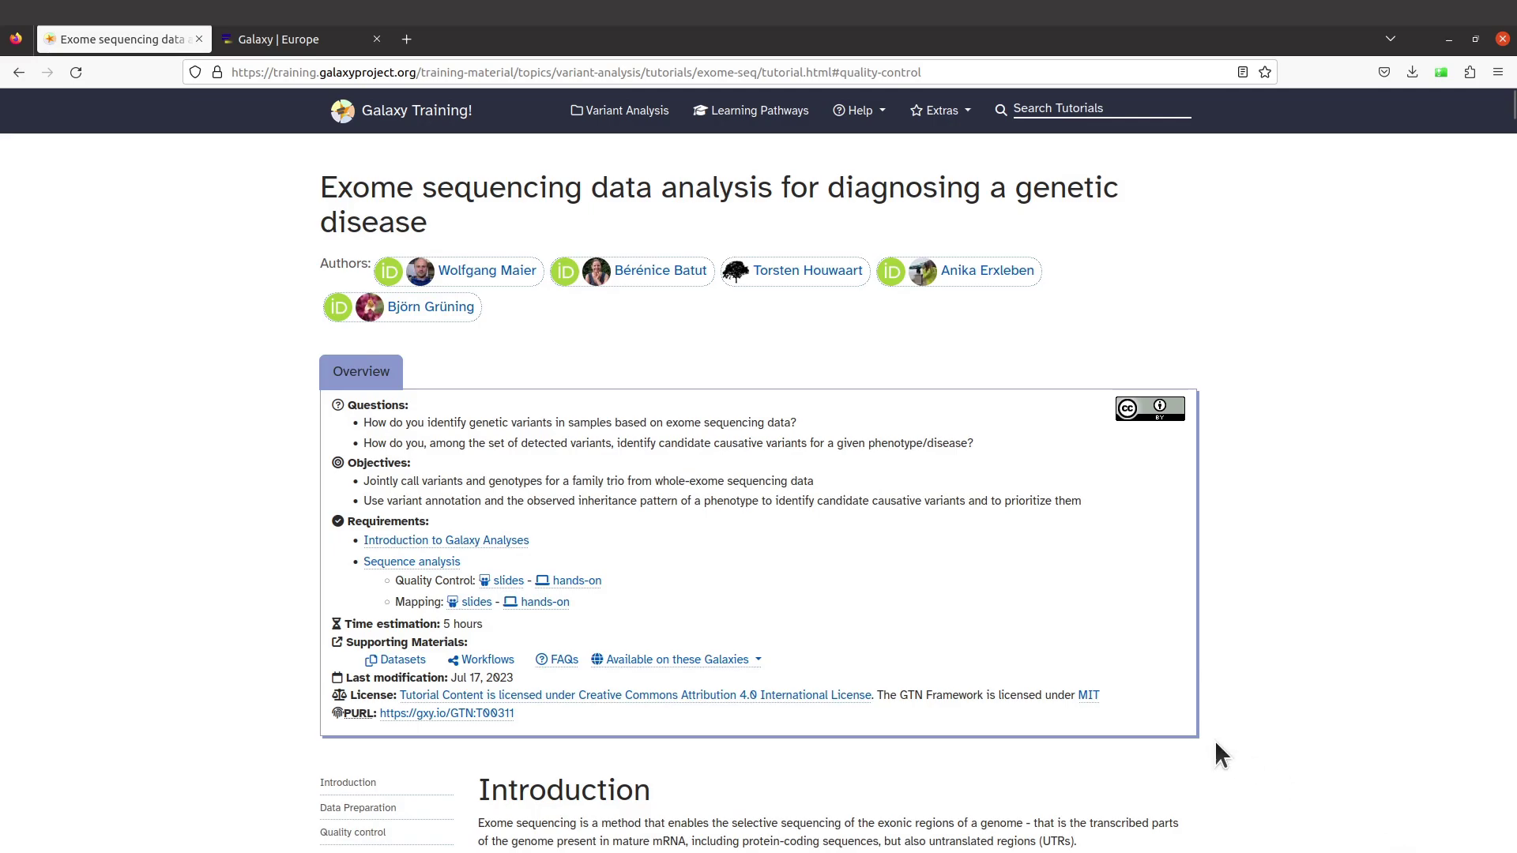
scroll(1046, 605, "down", 10)
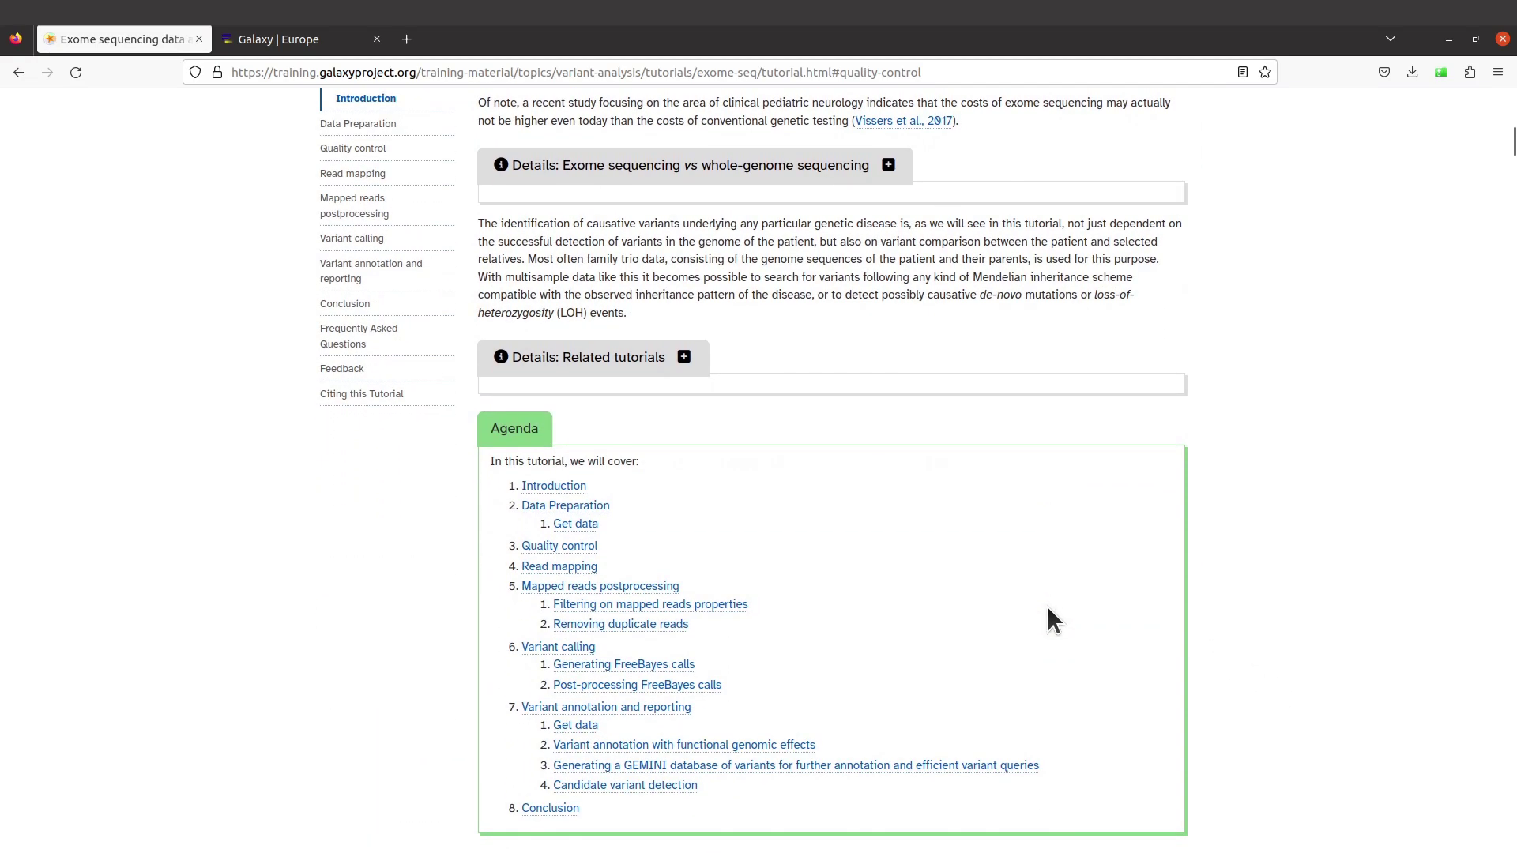
scroll(895, 565, "down", 2)
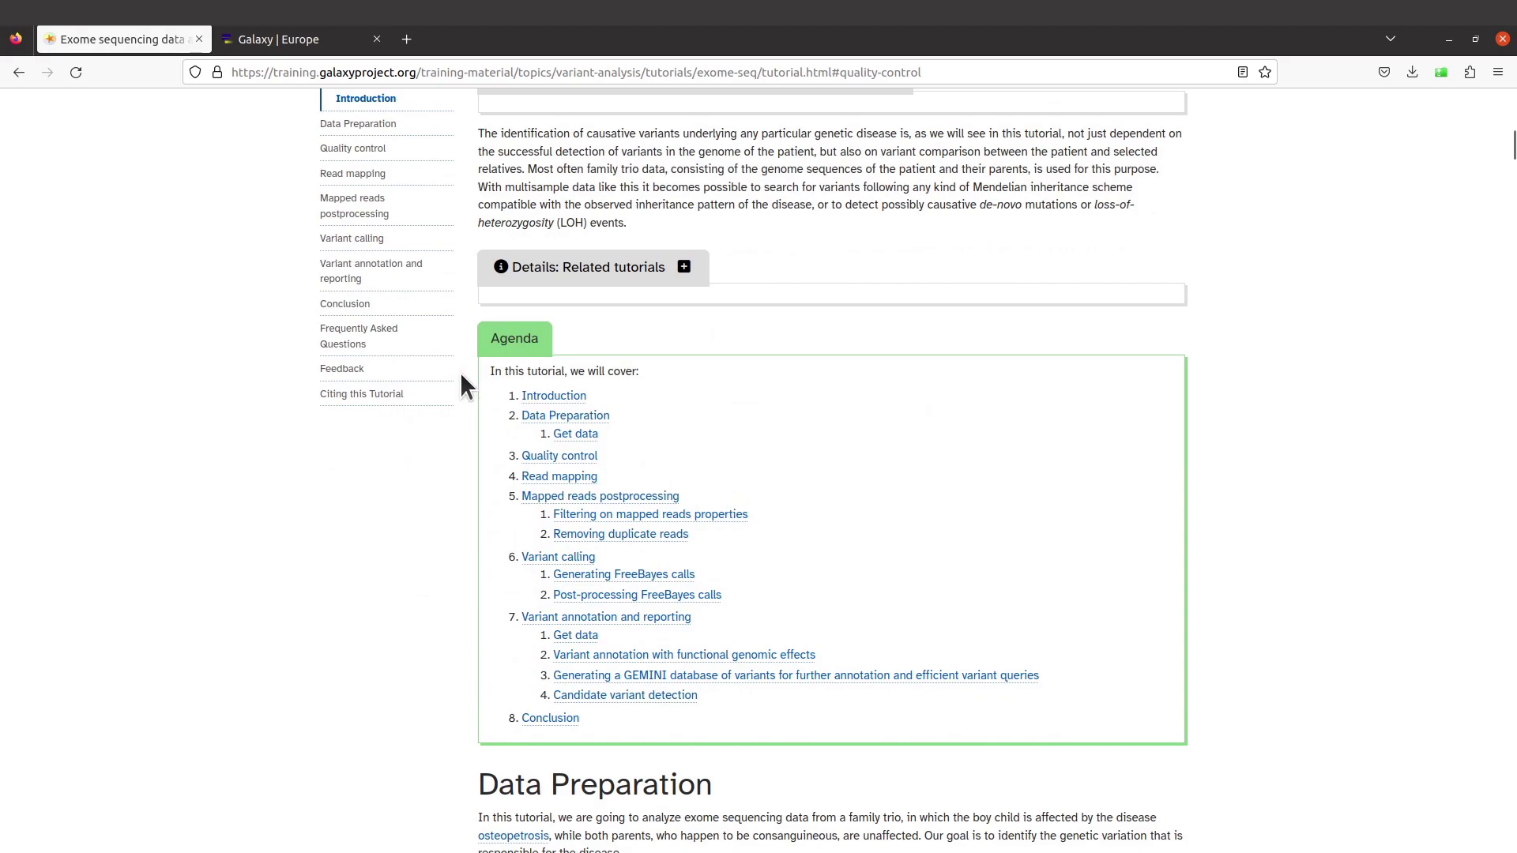
scroll(584, 437, "down", 2)
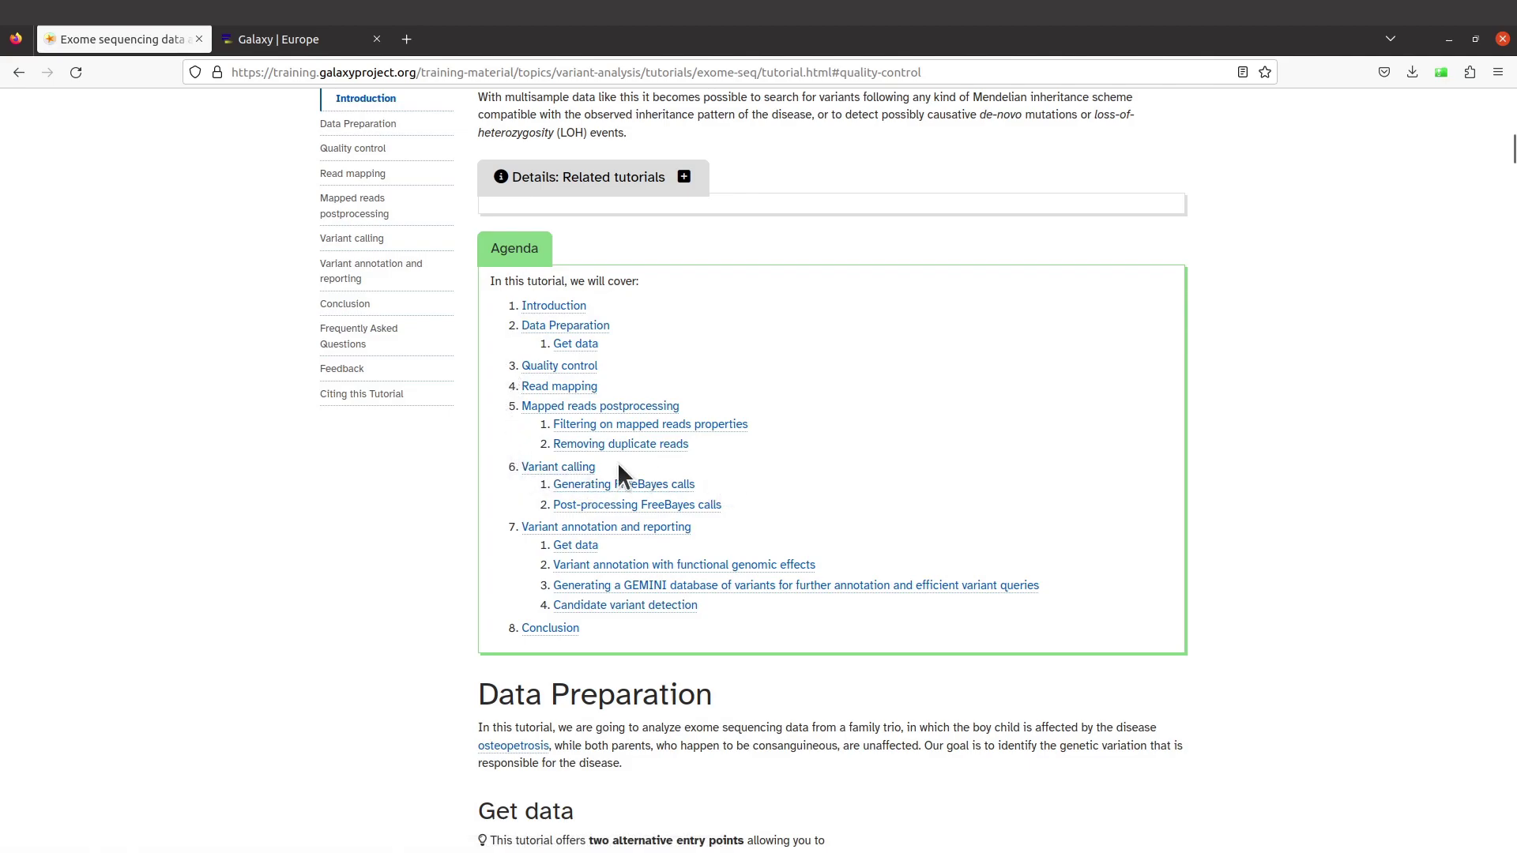
Switch to Galaxy Europe, create a new history and enter "Variant Calling with Freebayes" as its name.
left_click(294, 44)
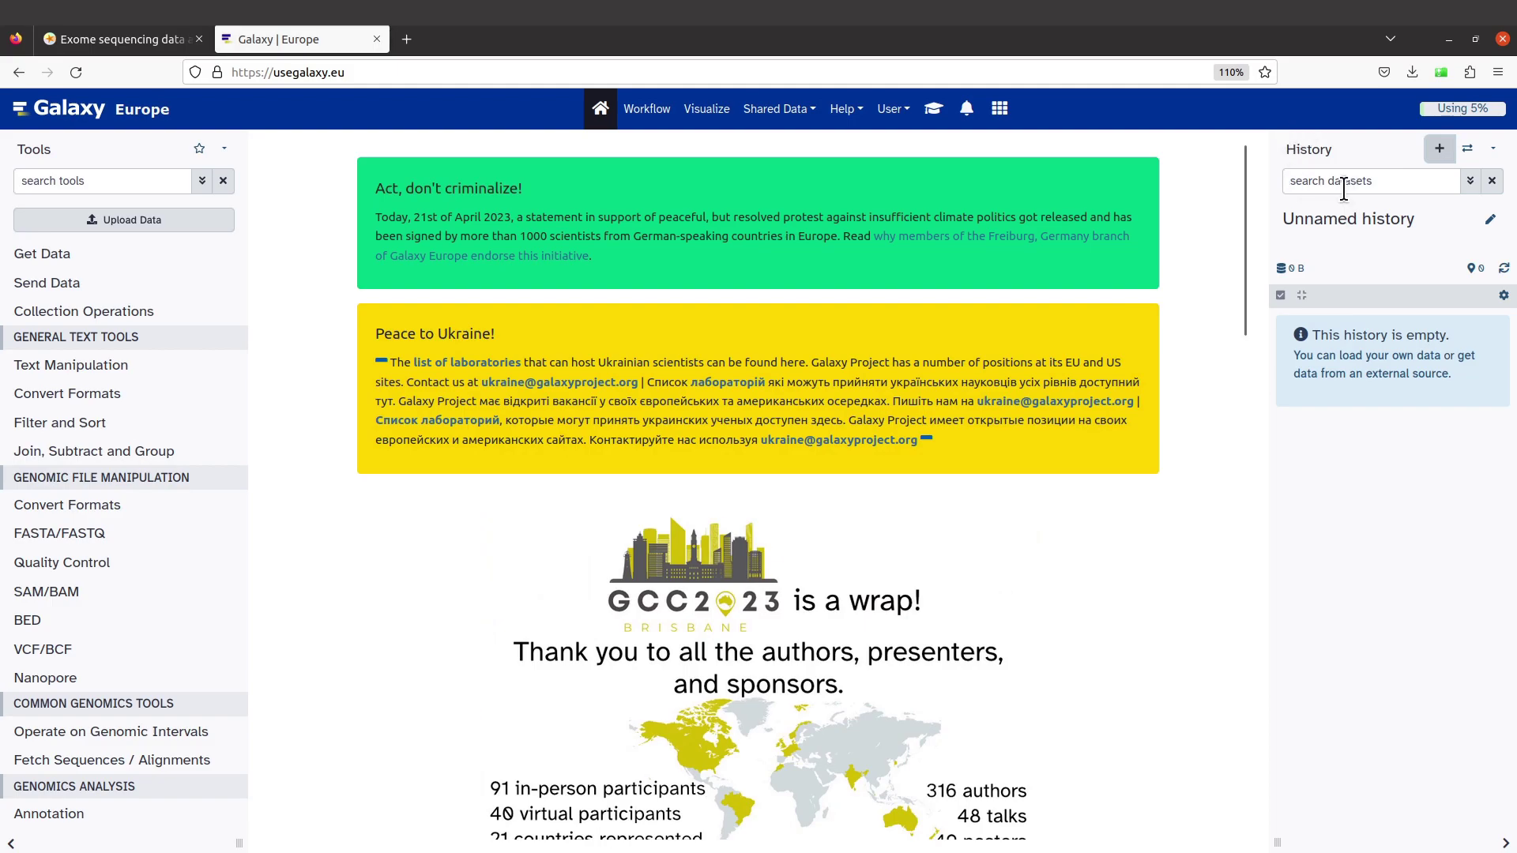
left_click(1444, 151)
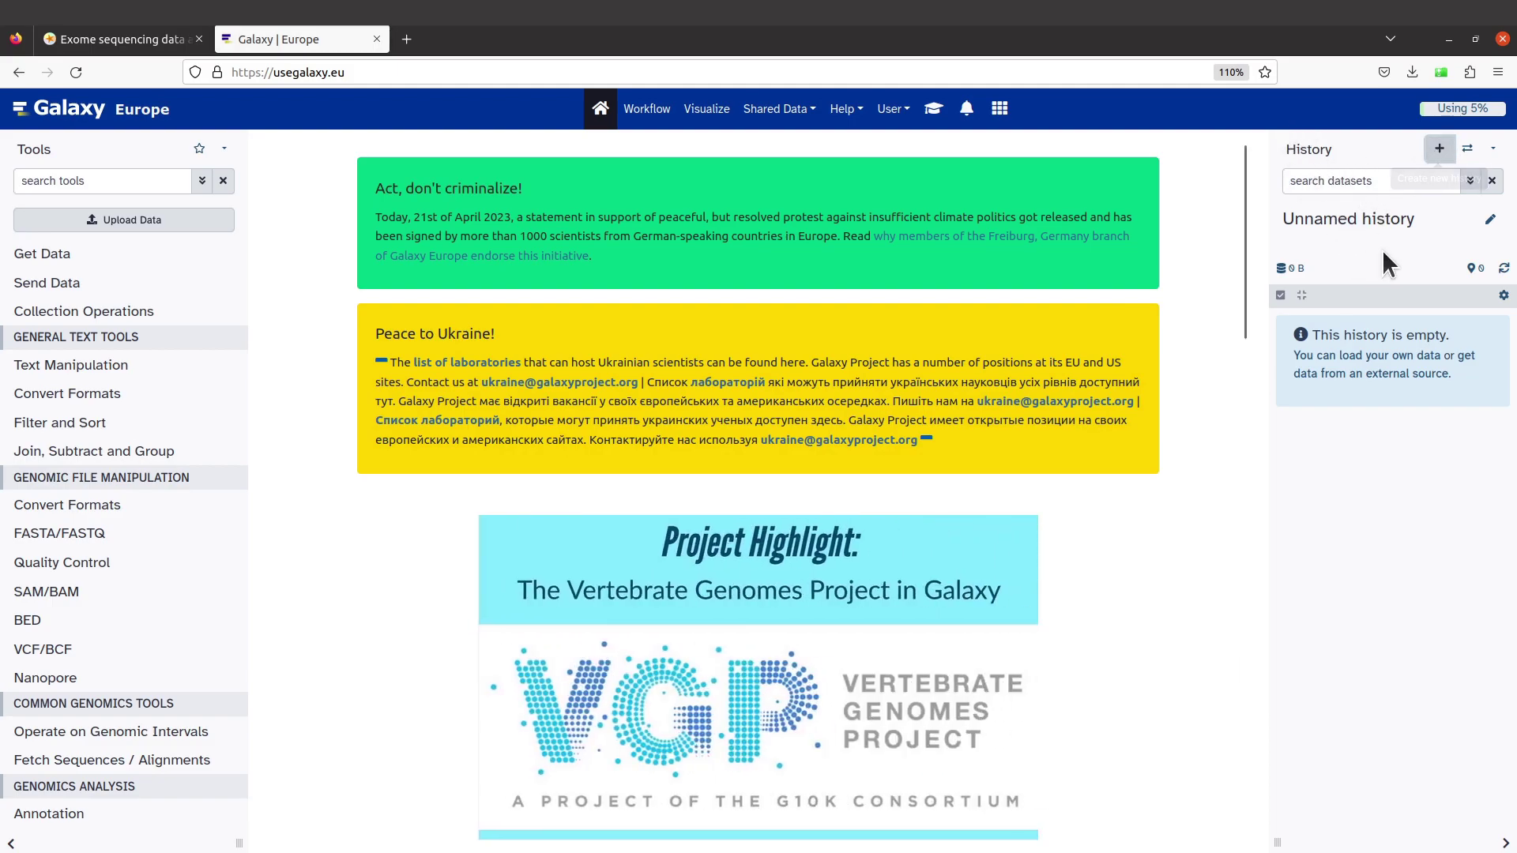
left_click(1489, 220)
left_click_drag(1405, 254, 1256, 251)
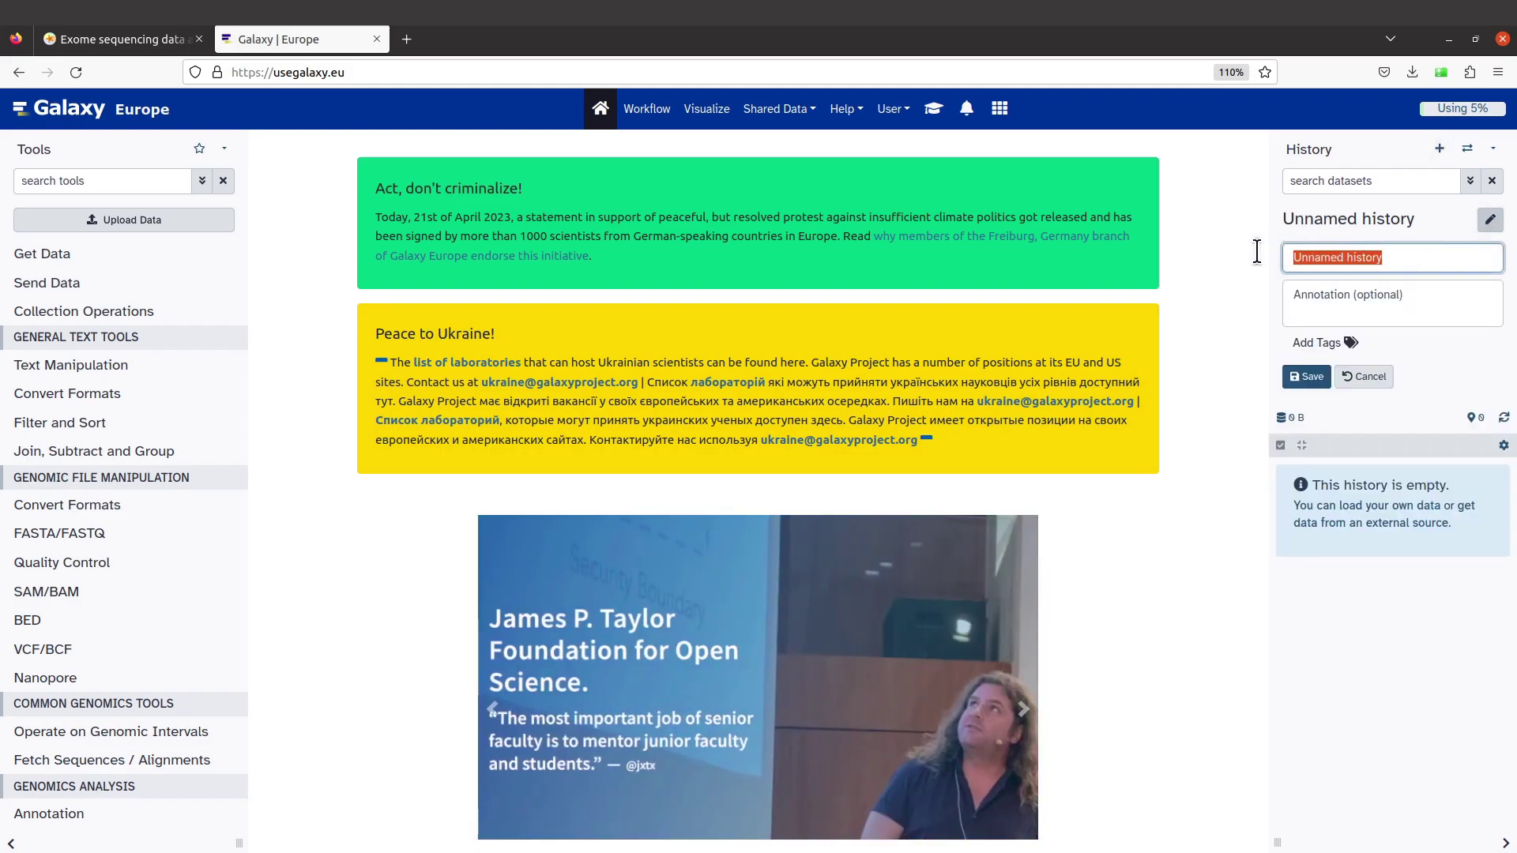
type("Va")
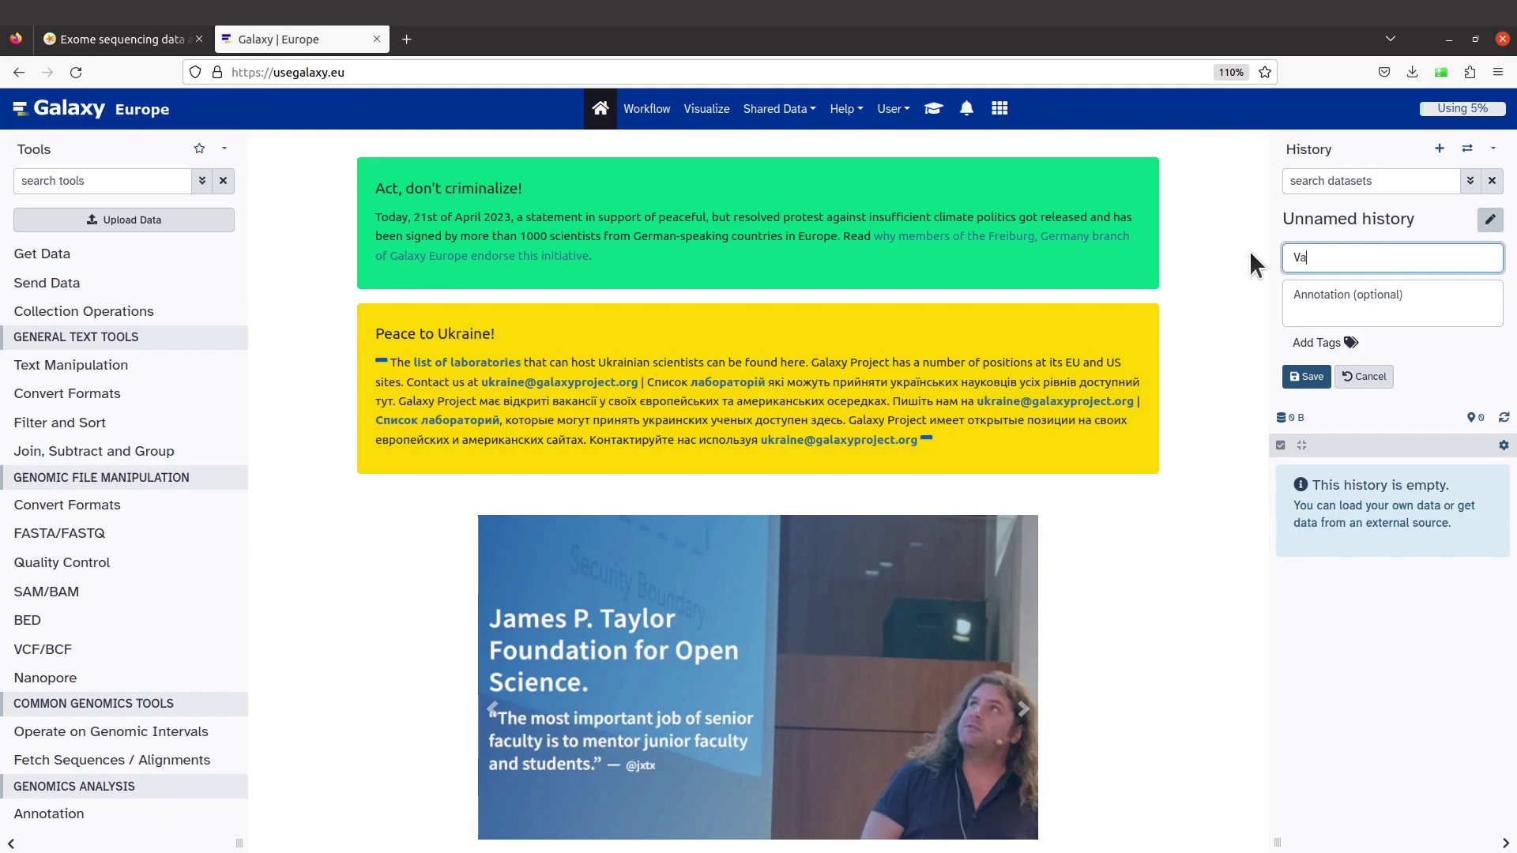
type("riant Cal")
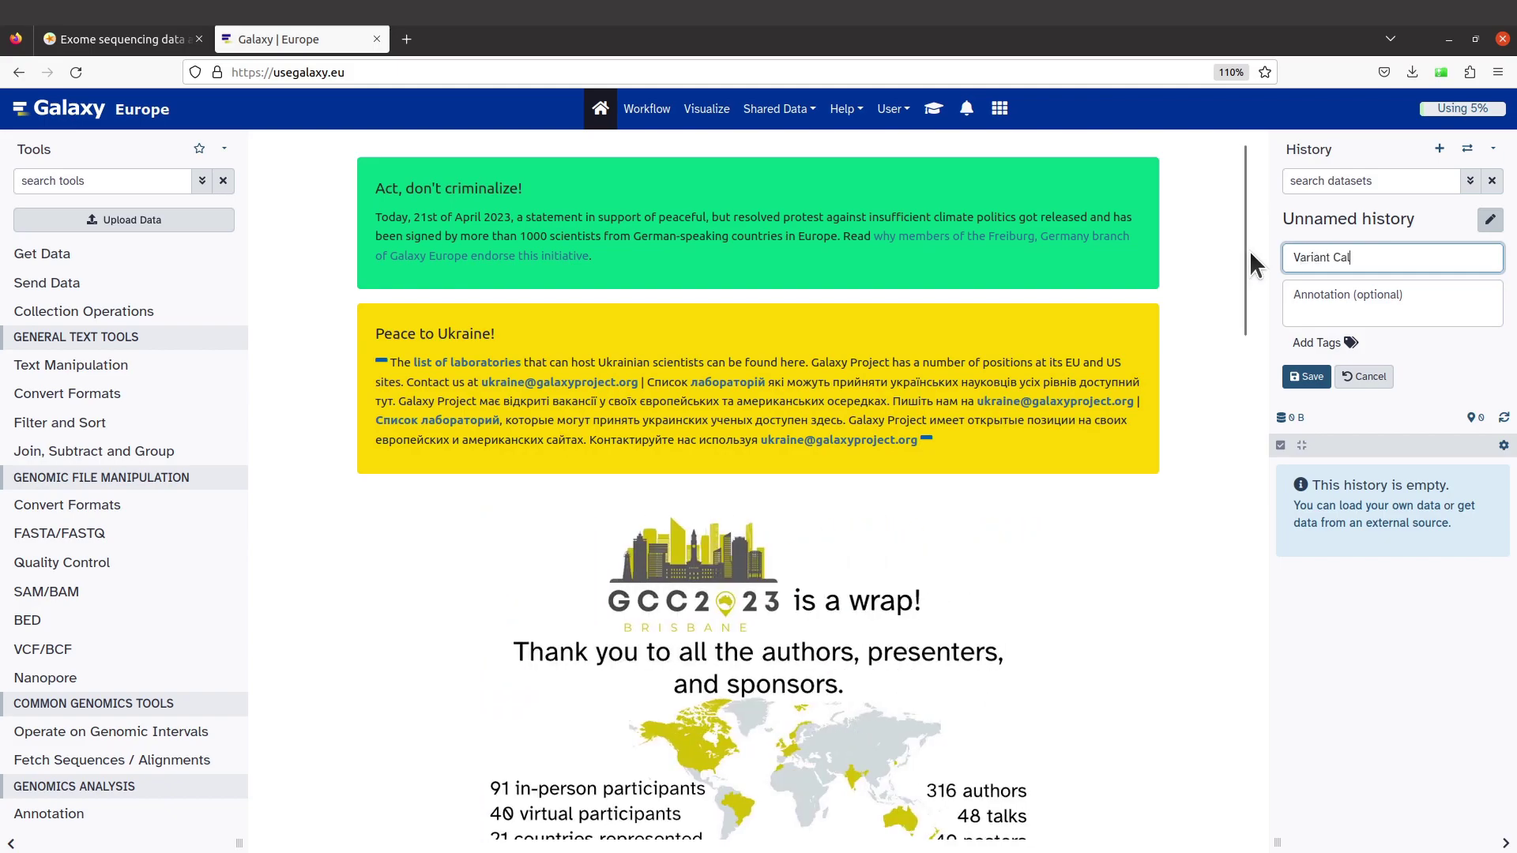
type("ling with Freebayes")
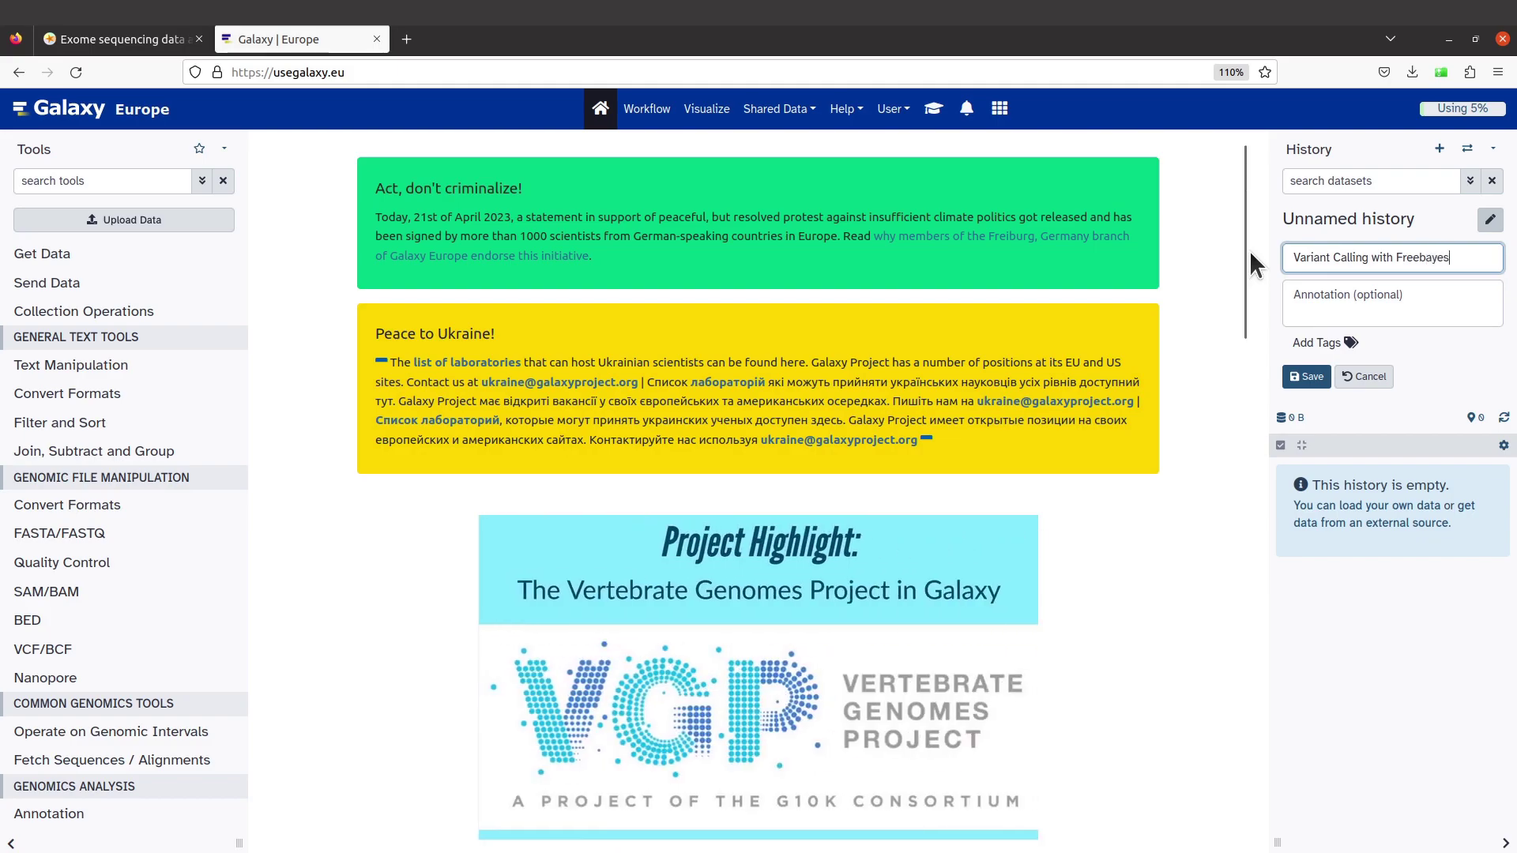
Check the FreeBayes spelling in the tutorial, correct the history name to "Variant Calling with FreeBayes" and save it.
left_click(139, 35)
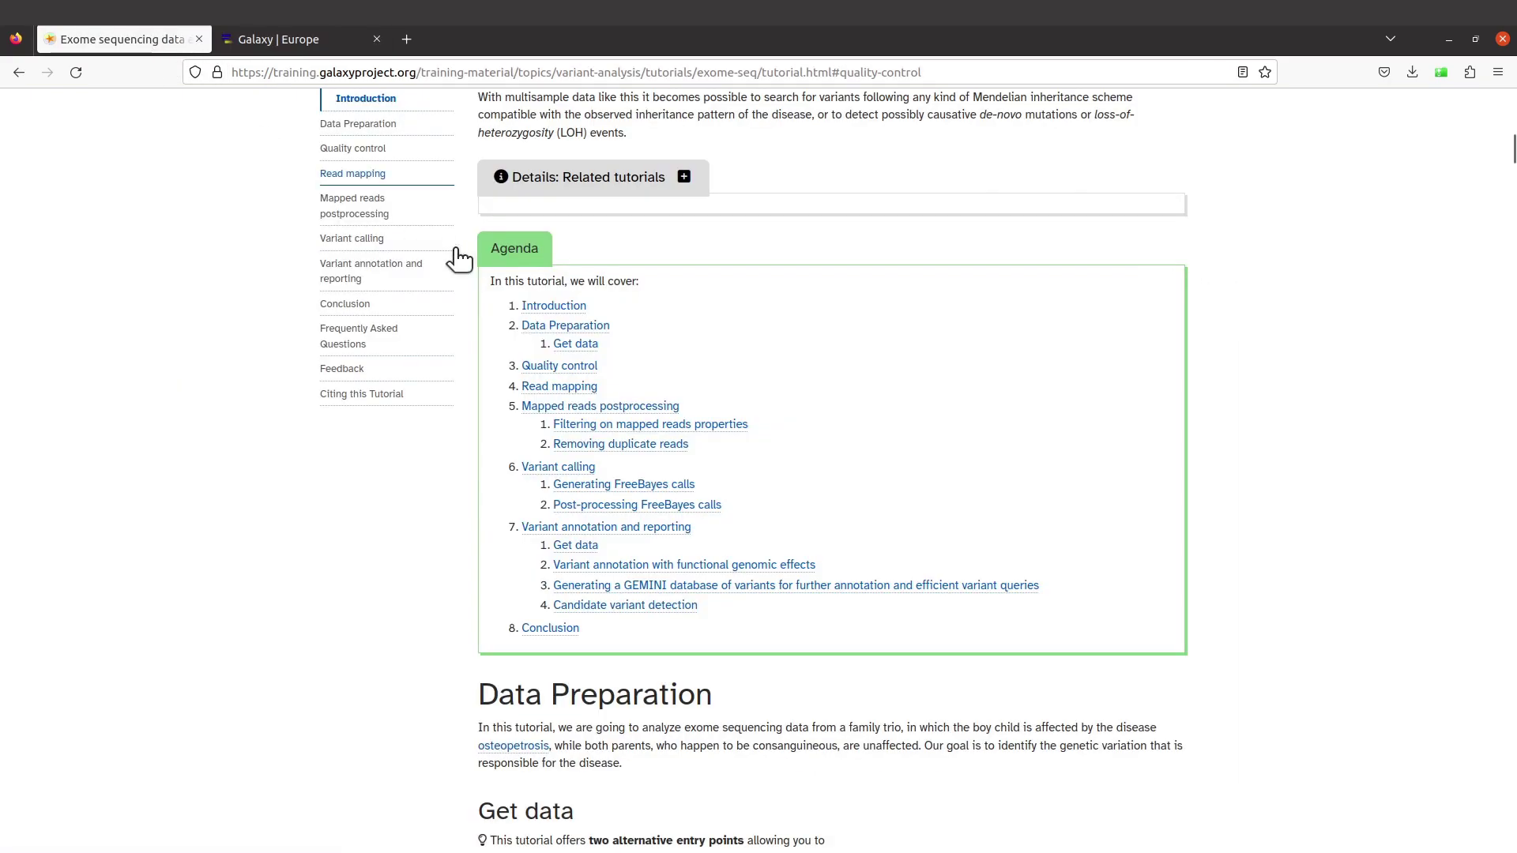
scroll(673, 416, "down", 3)
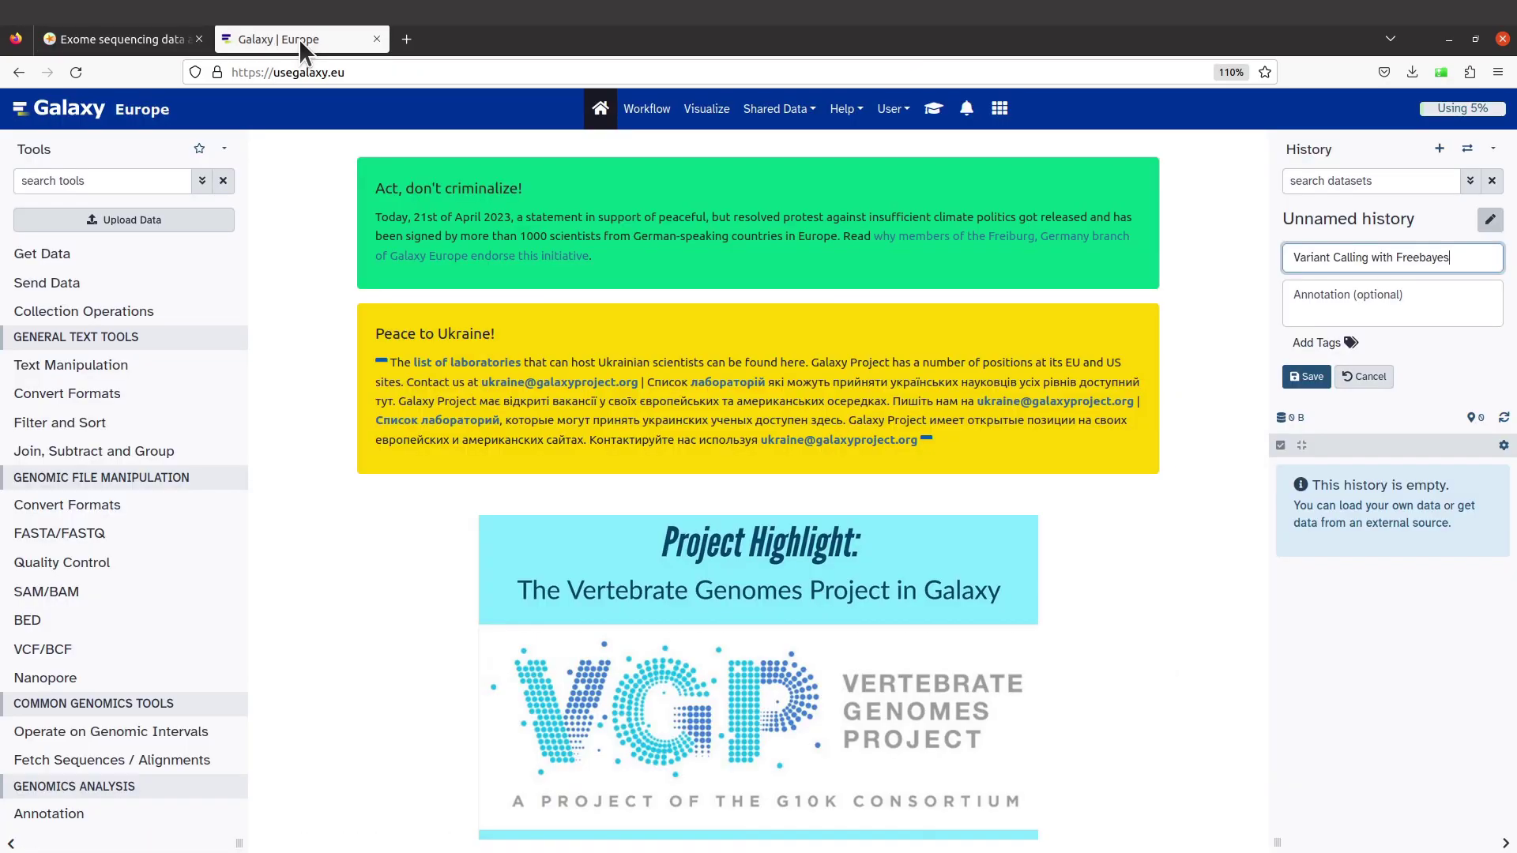
left_click(299, 40)
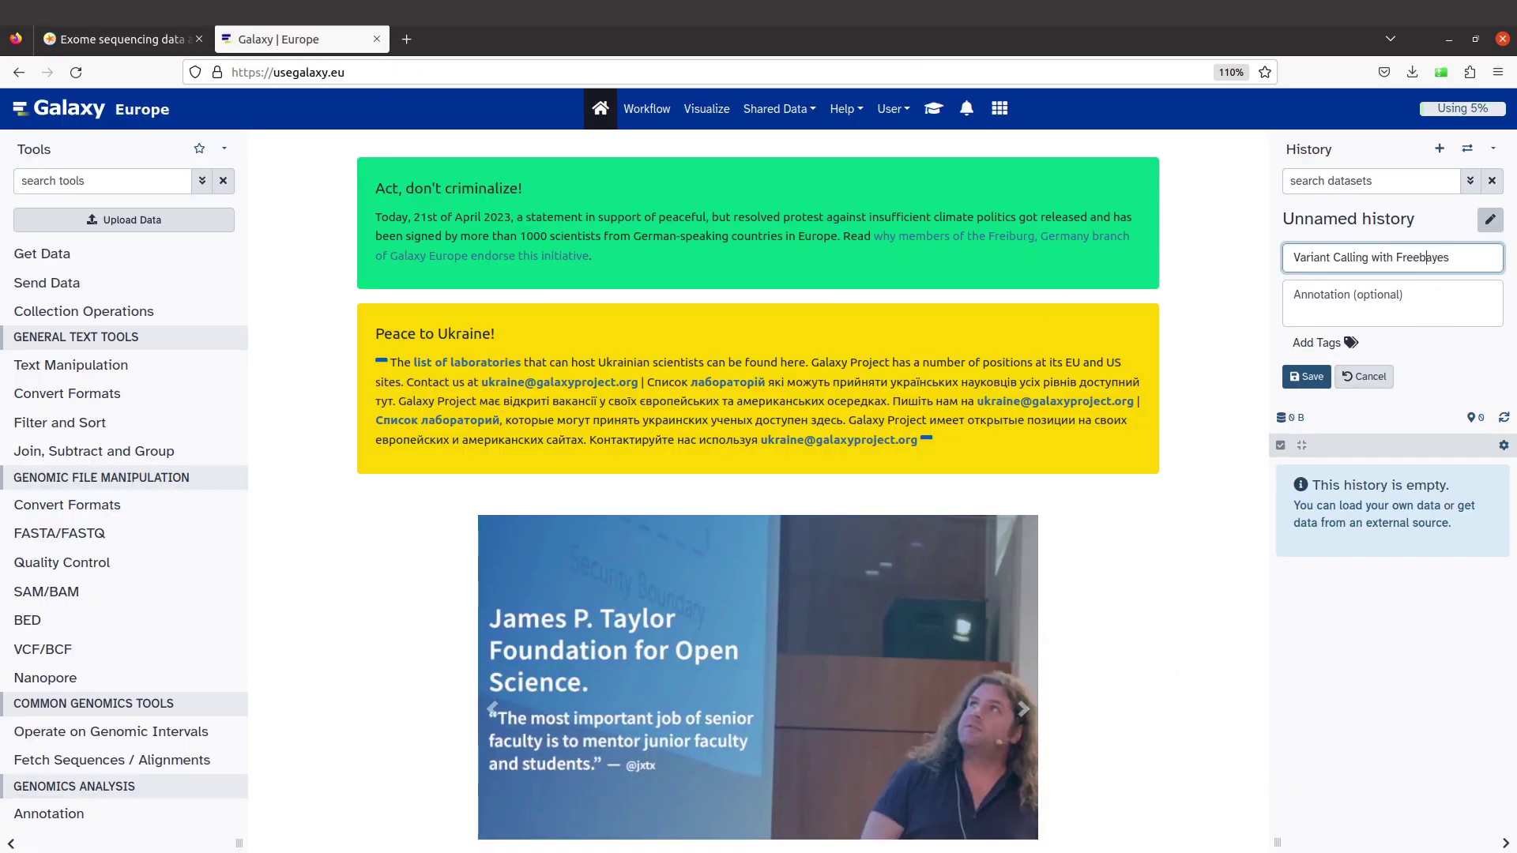
key("BackSpace")
type("B")
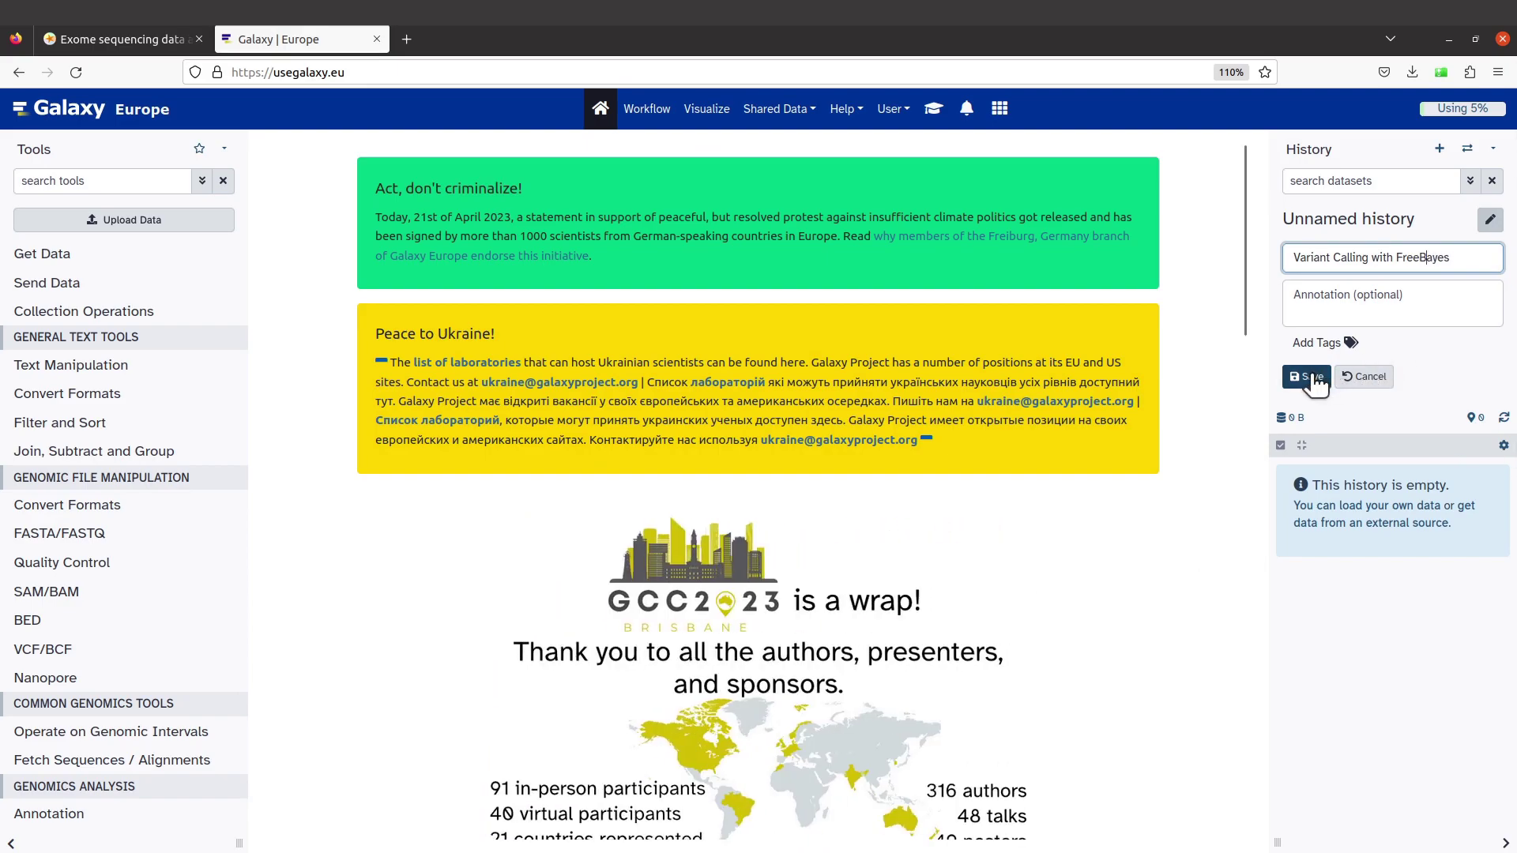
left_click(1309, 376)
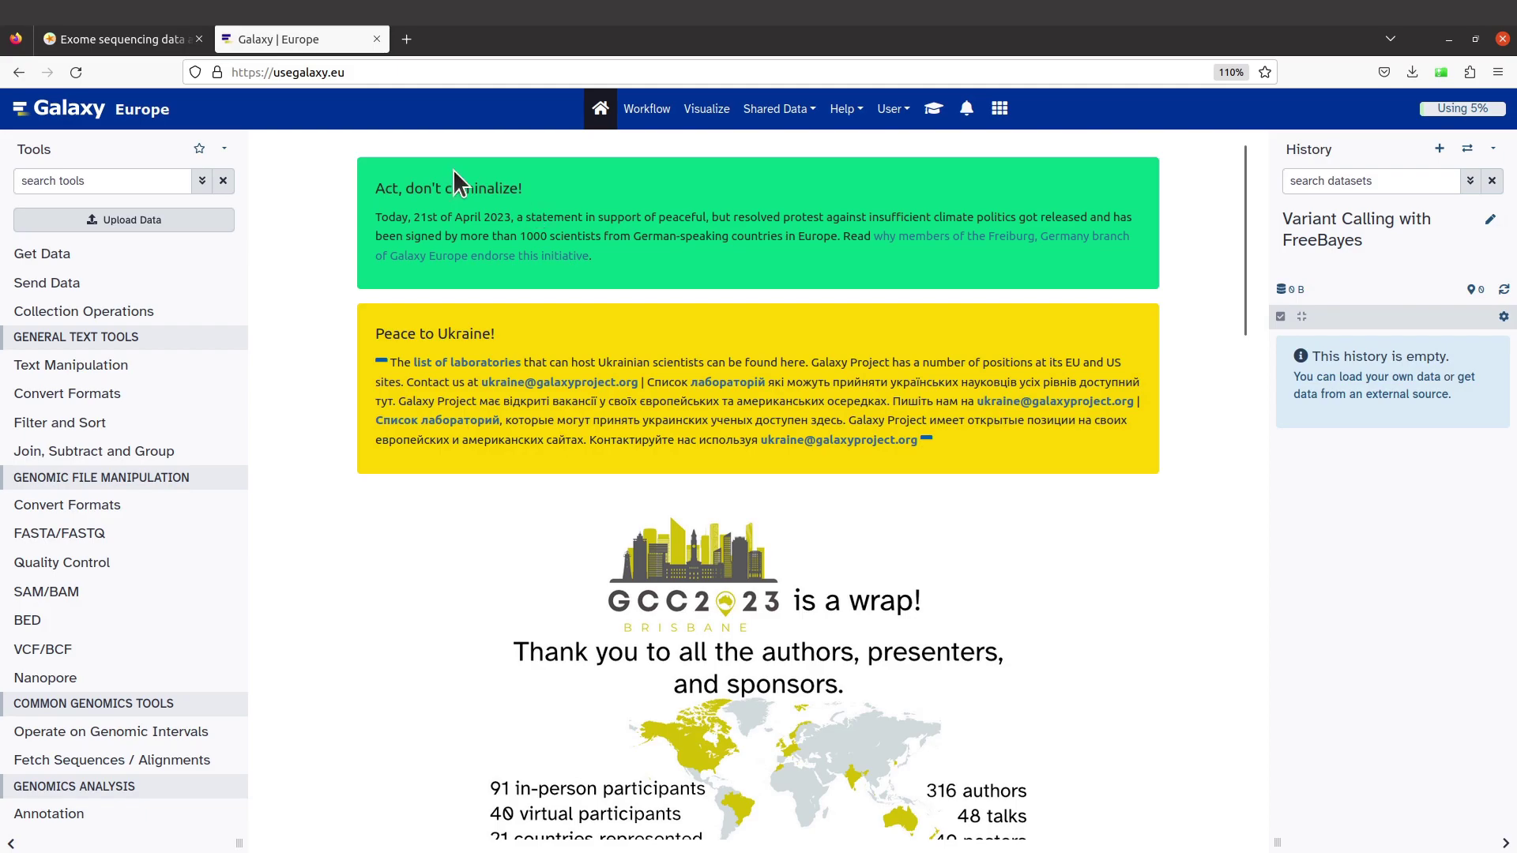
left_click(139, 37)
scroll(592, 403, "up", 5)
scroll(597, 406, "up", 2)
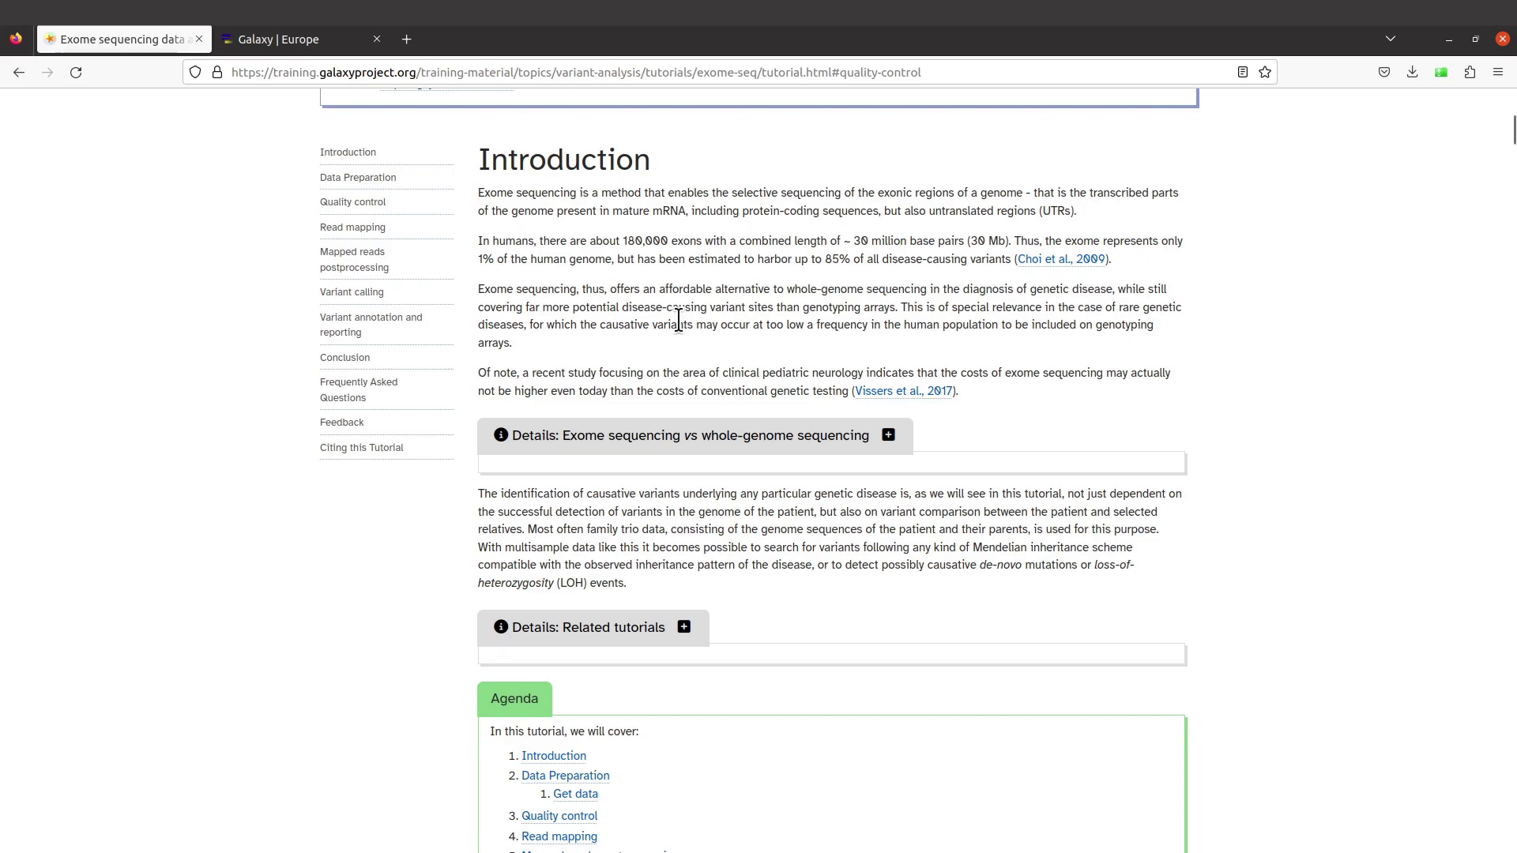
left_click(275, 41)
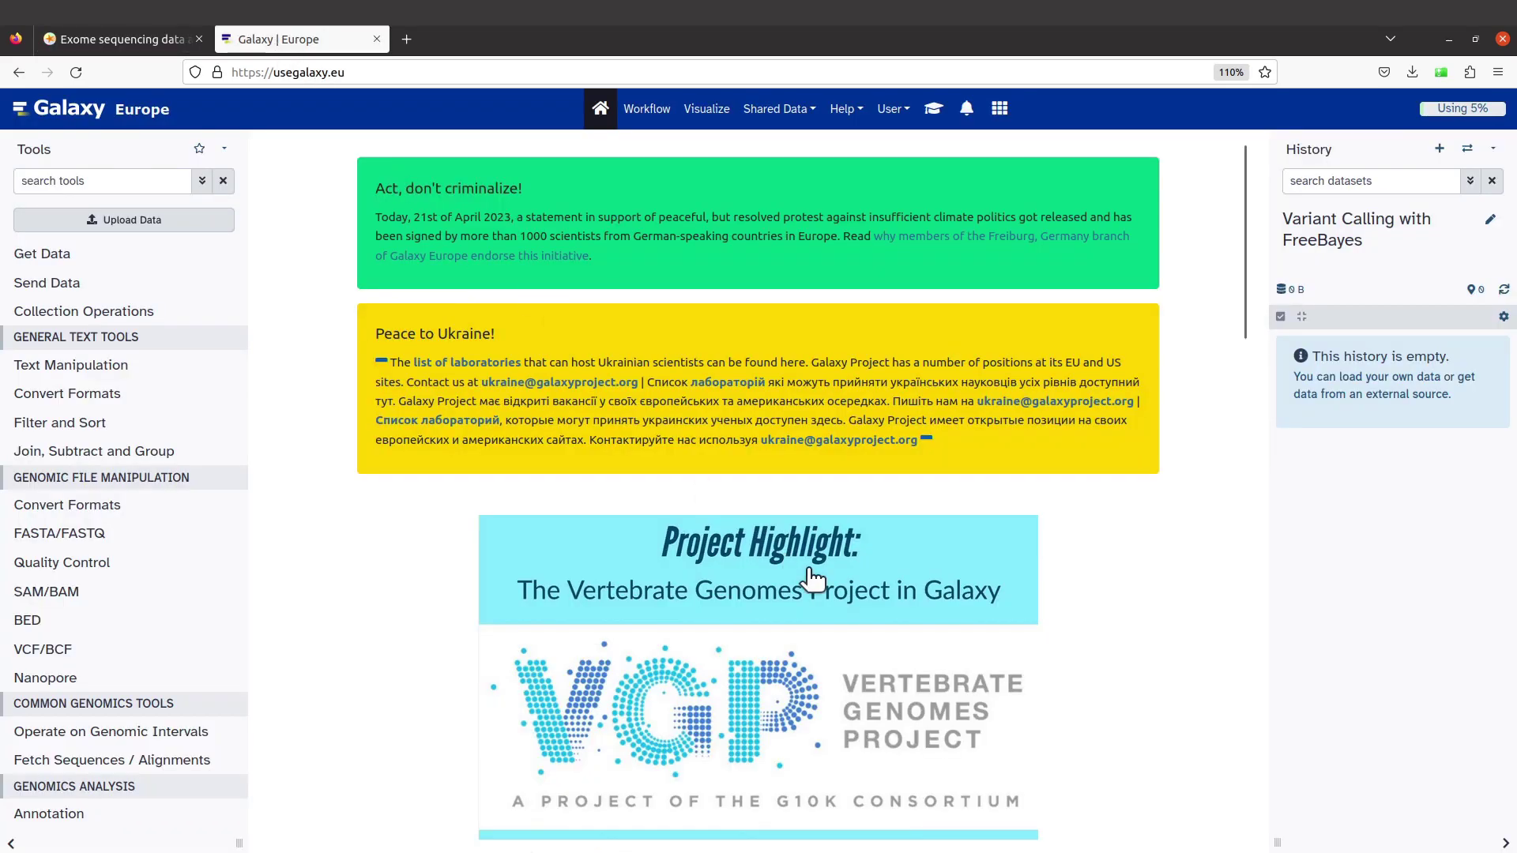
scroll(807, 569, "down", 5)
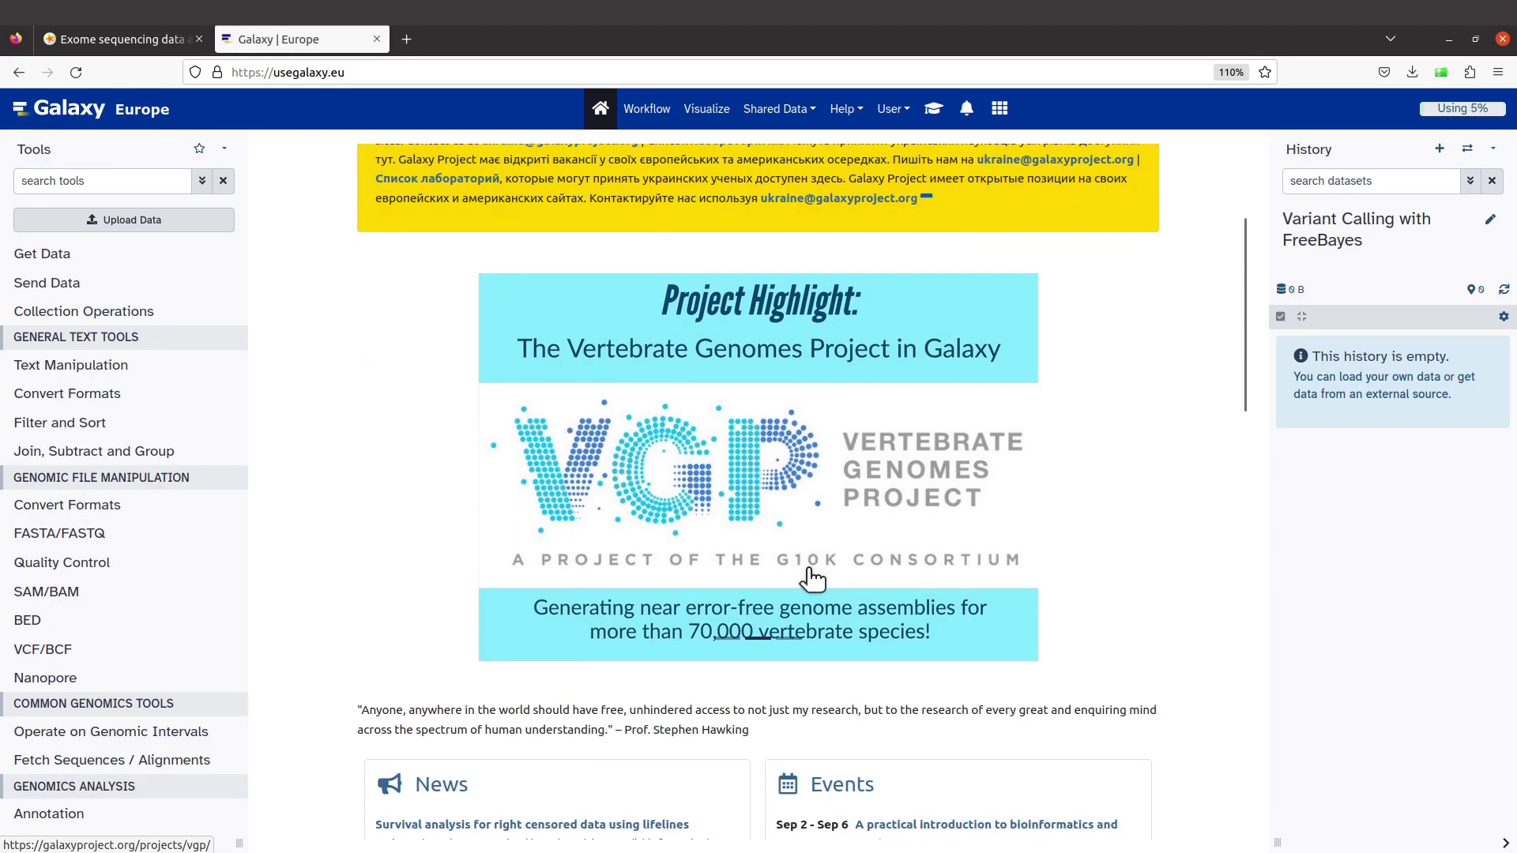
scroll(807, 571, "up", 6)
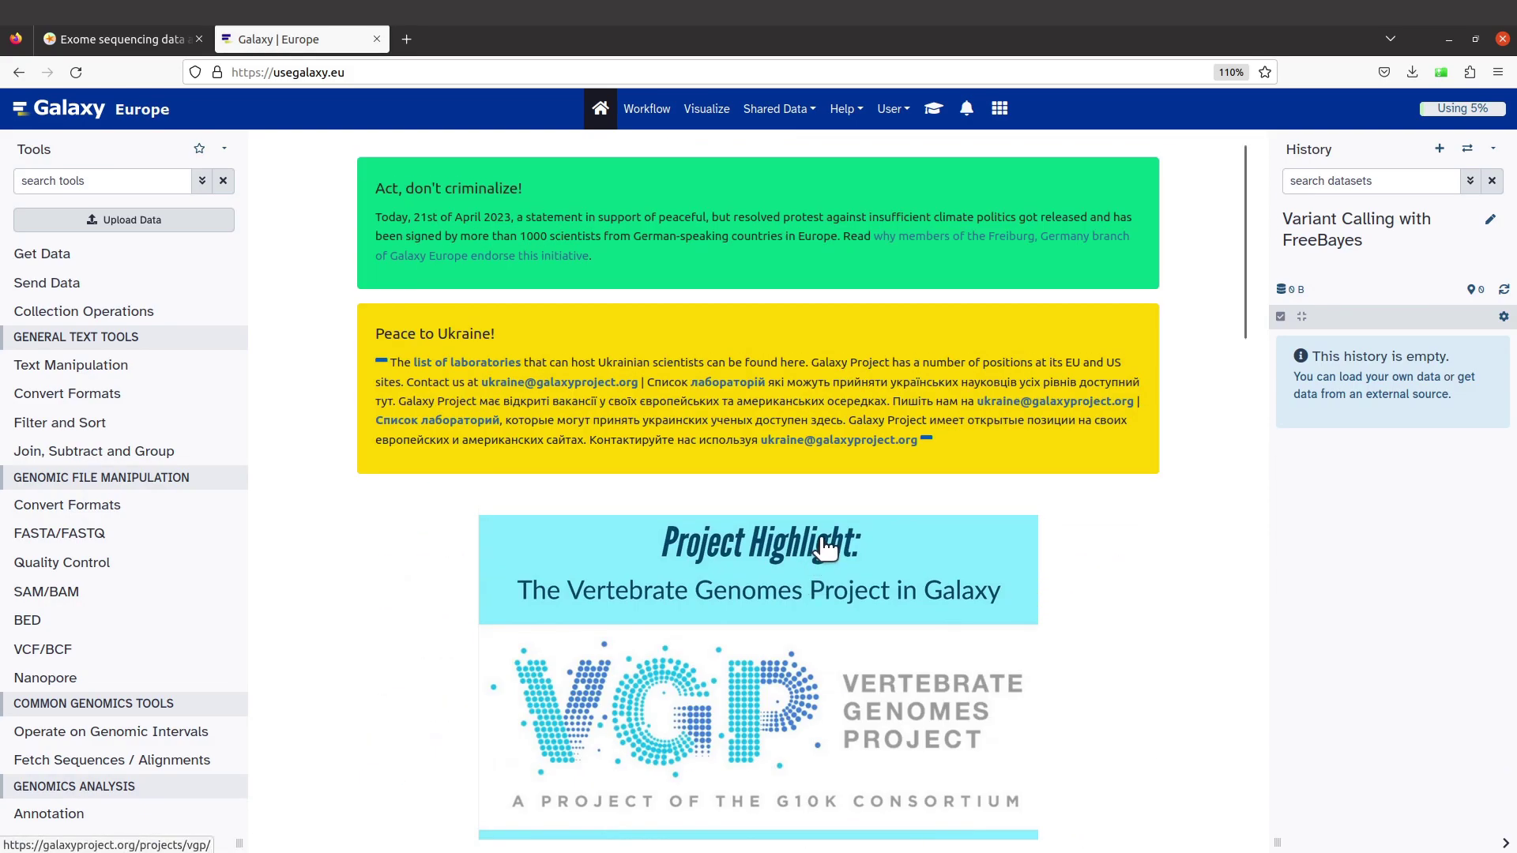
Read the tutorial's Data Preparation section and its data upload instructions through to the raw sequencing data links.
left_click(115, 35)
scroll(592, 410, "down", 5)
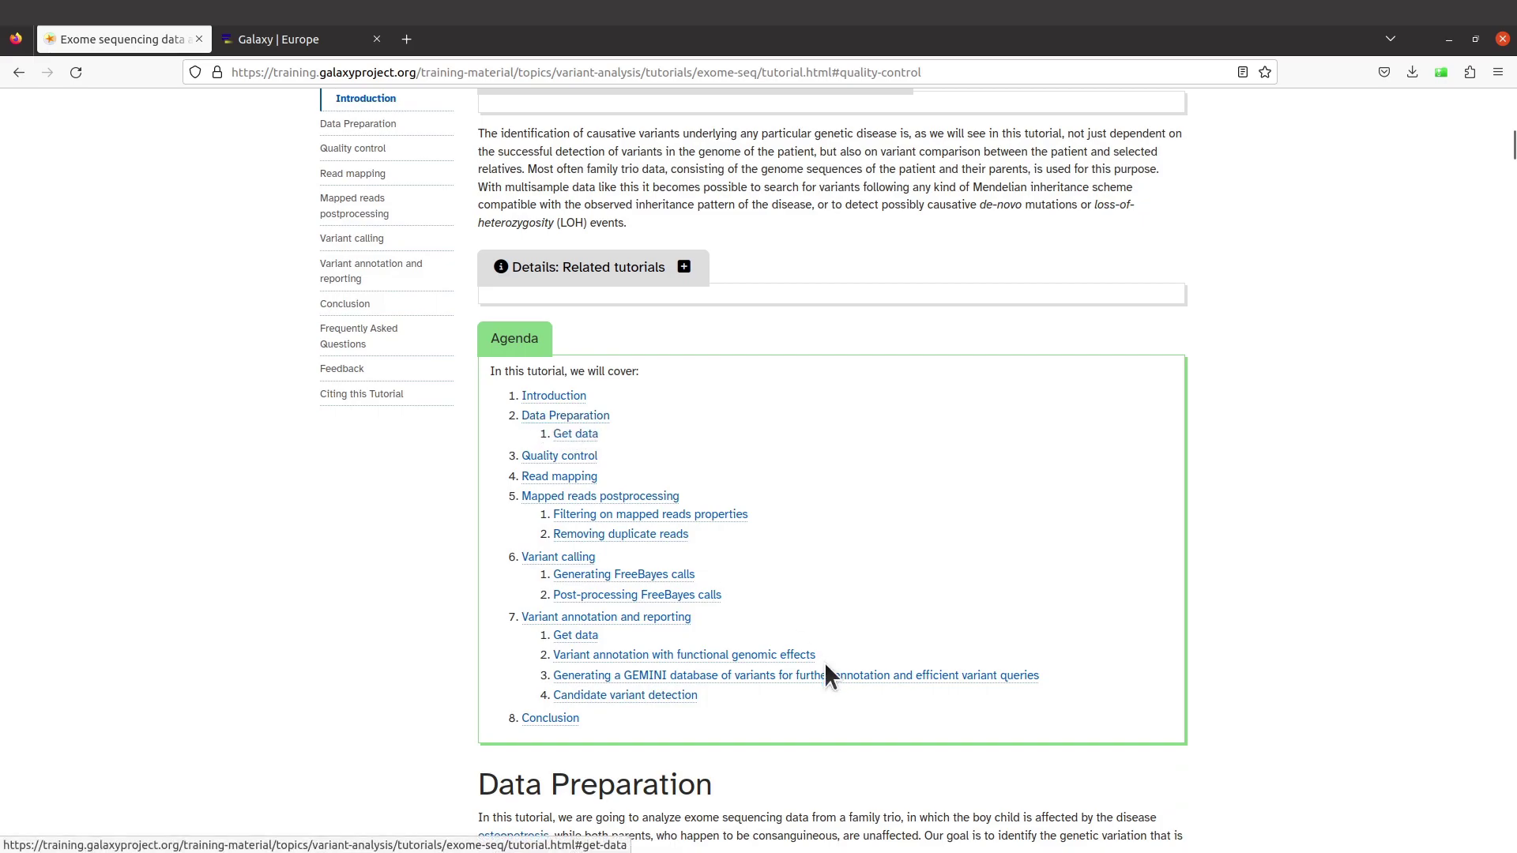
scroll(823, 662, "down", 5)
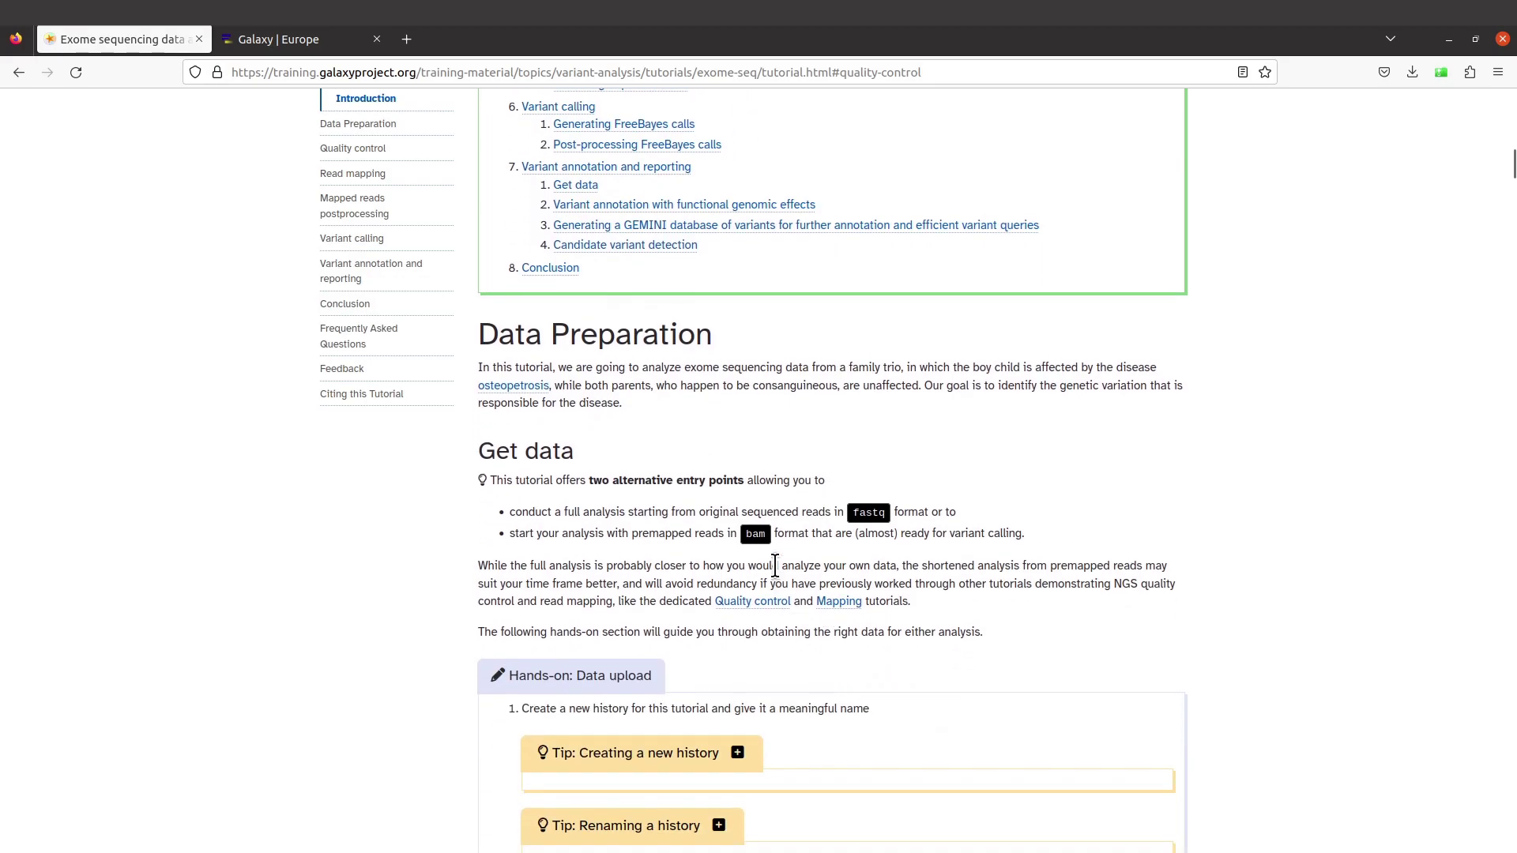
scroll(774, 557, "down", 2)
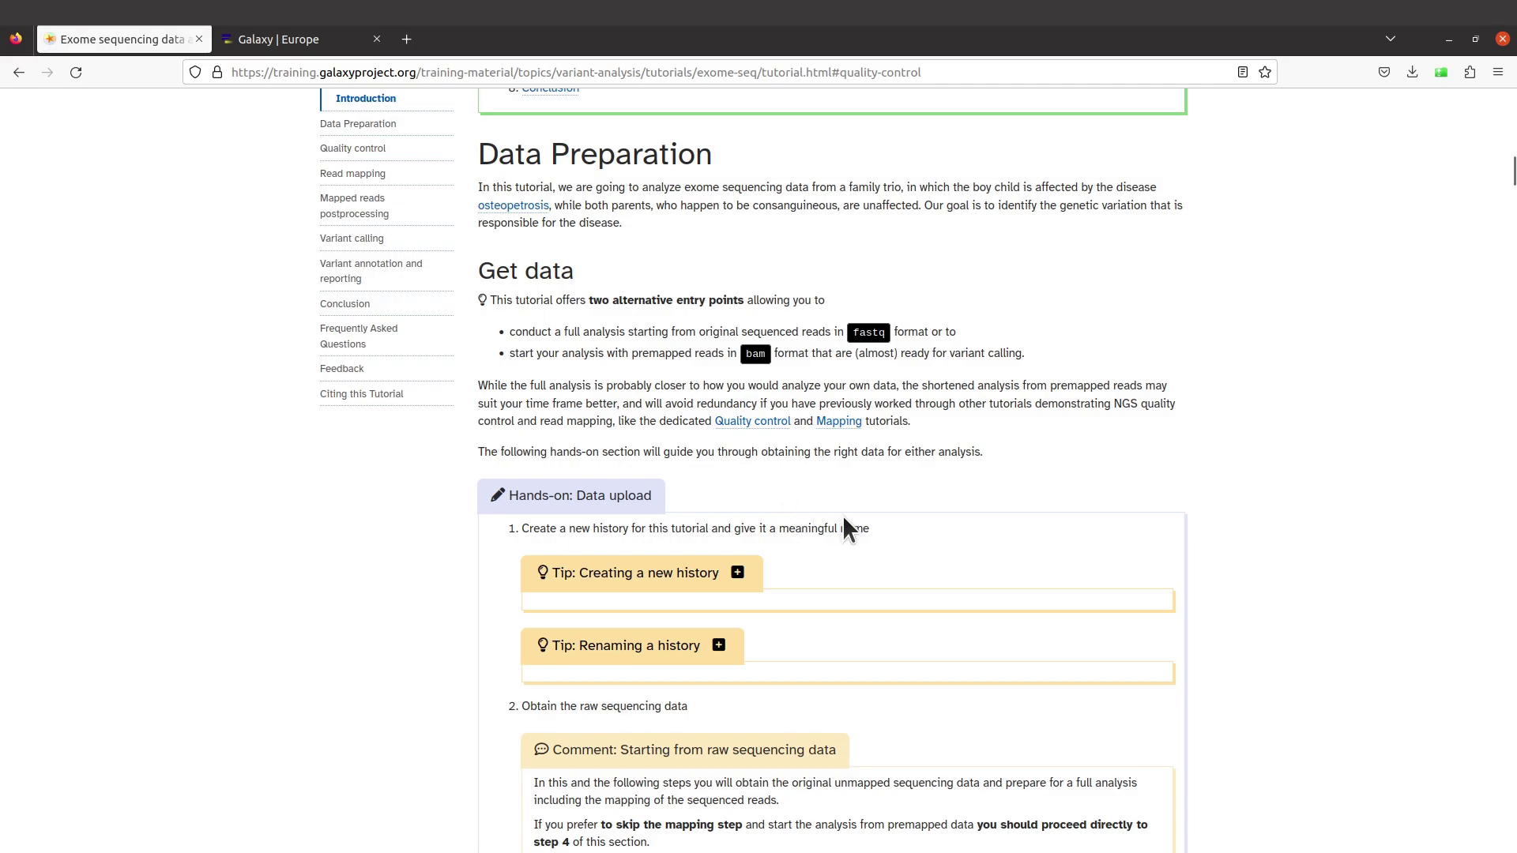
scroll(842, 517, "down", 2)
scroll(843, 518, "up", 3)
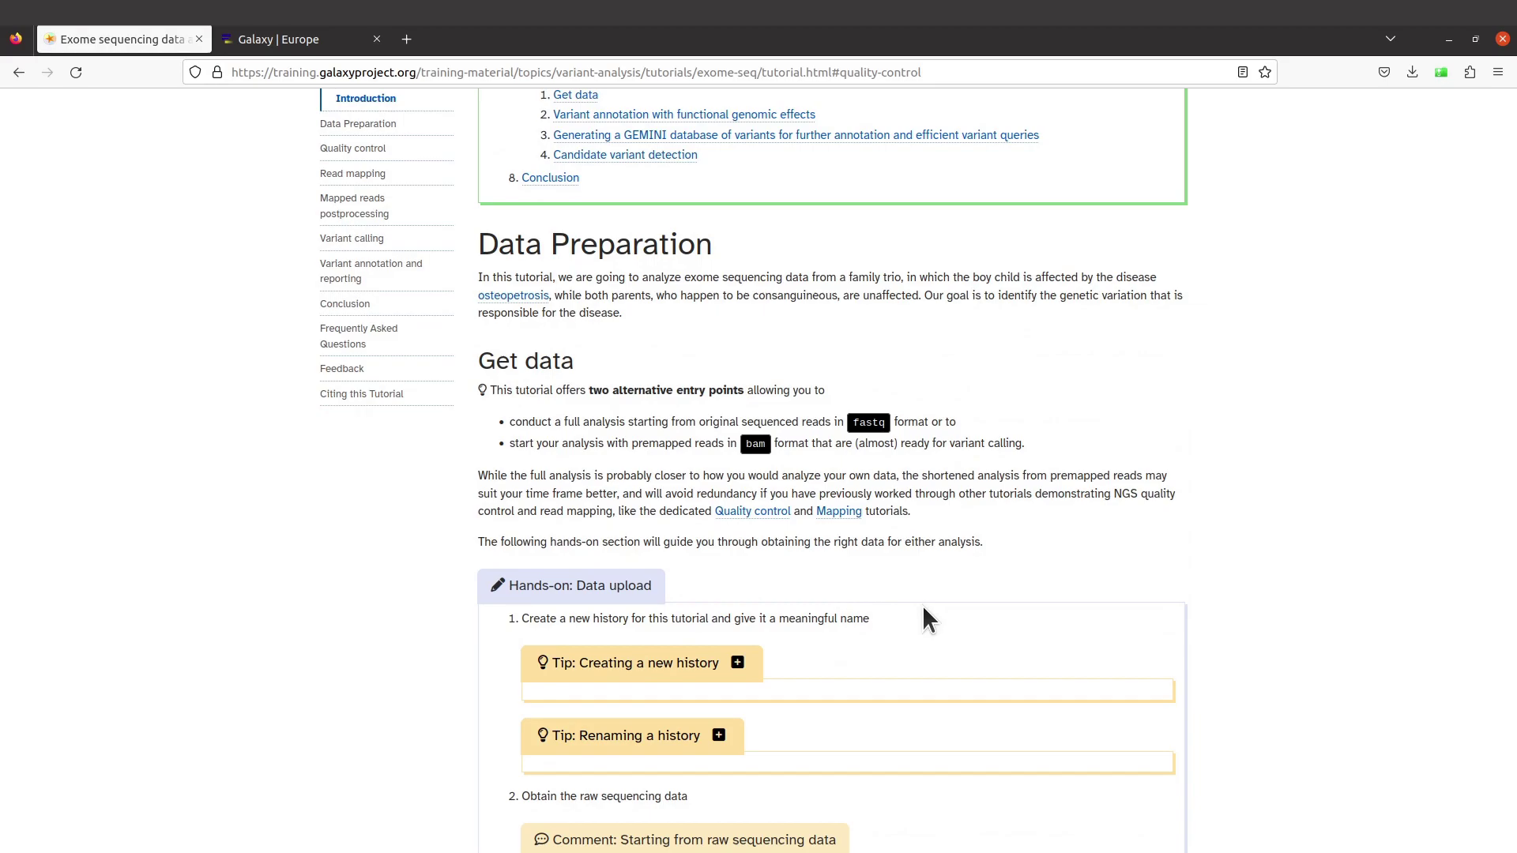
scroll(925, 612, "down", 3)
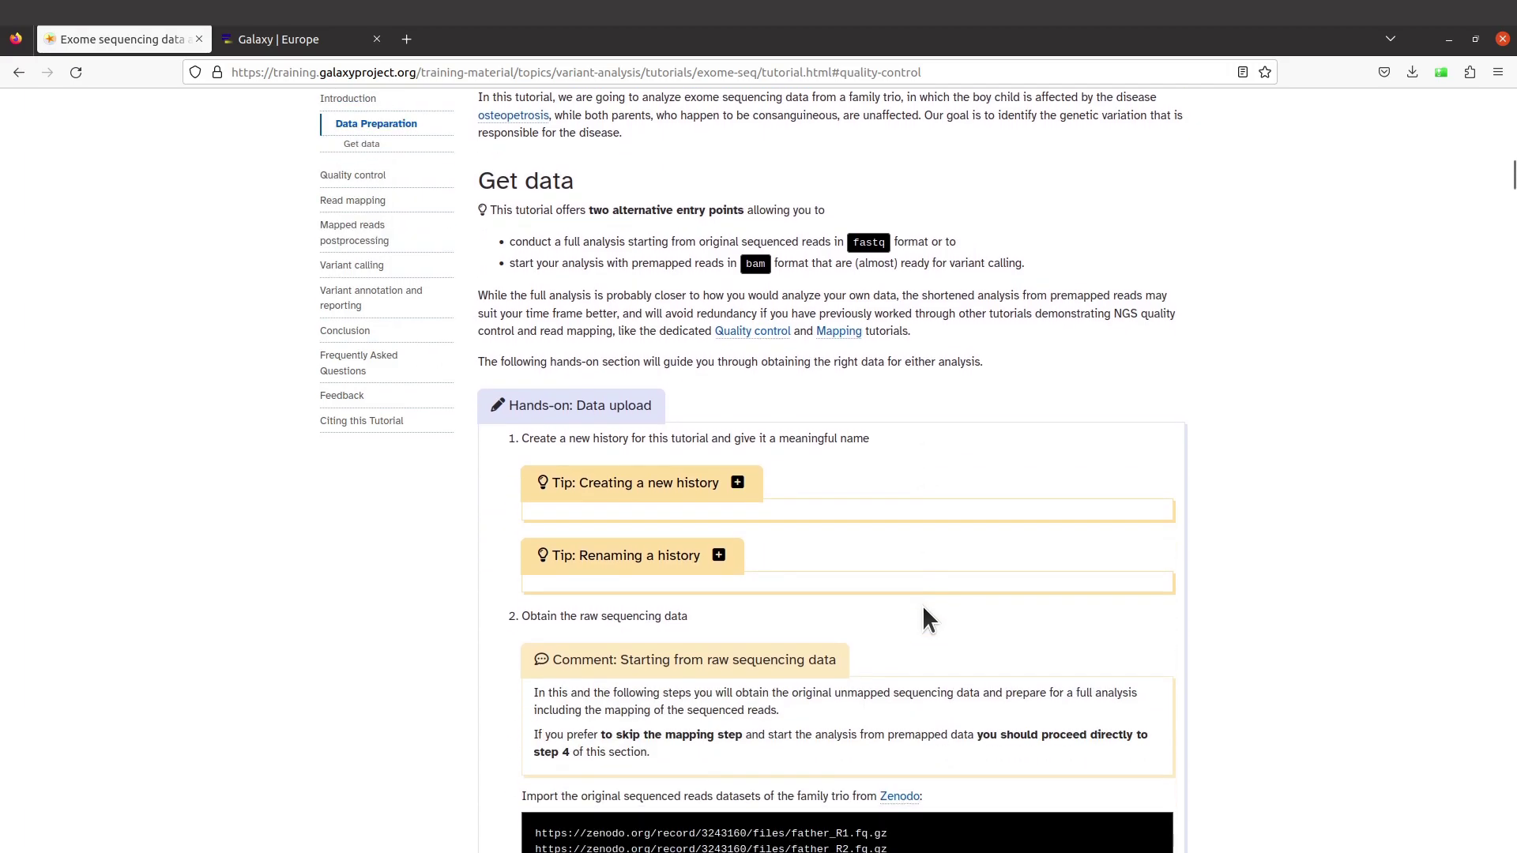
scroll(923, 609, "down", 6)
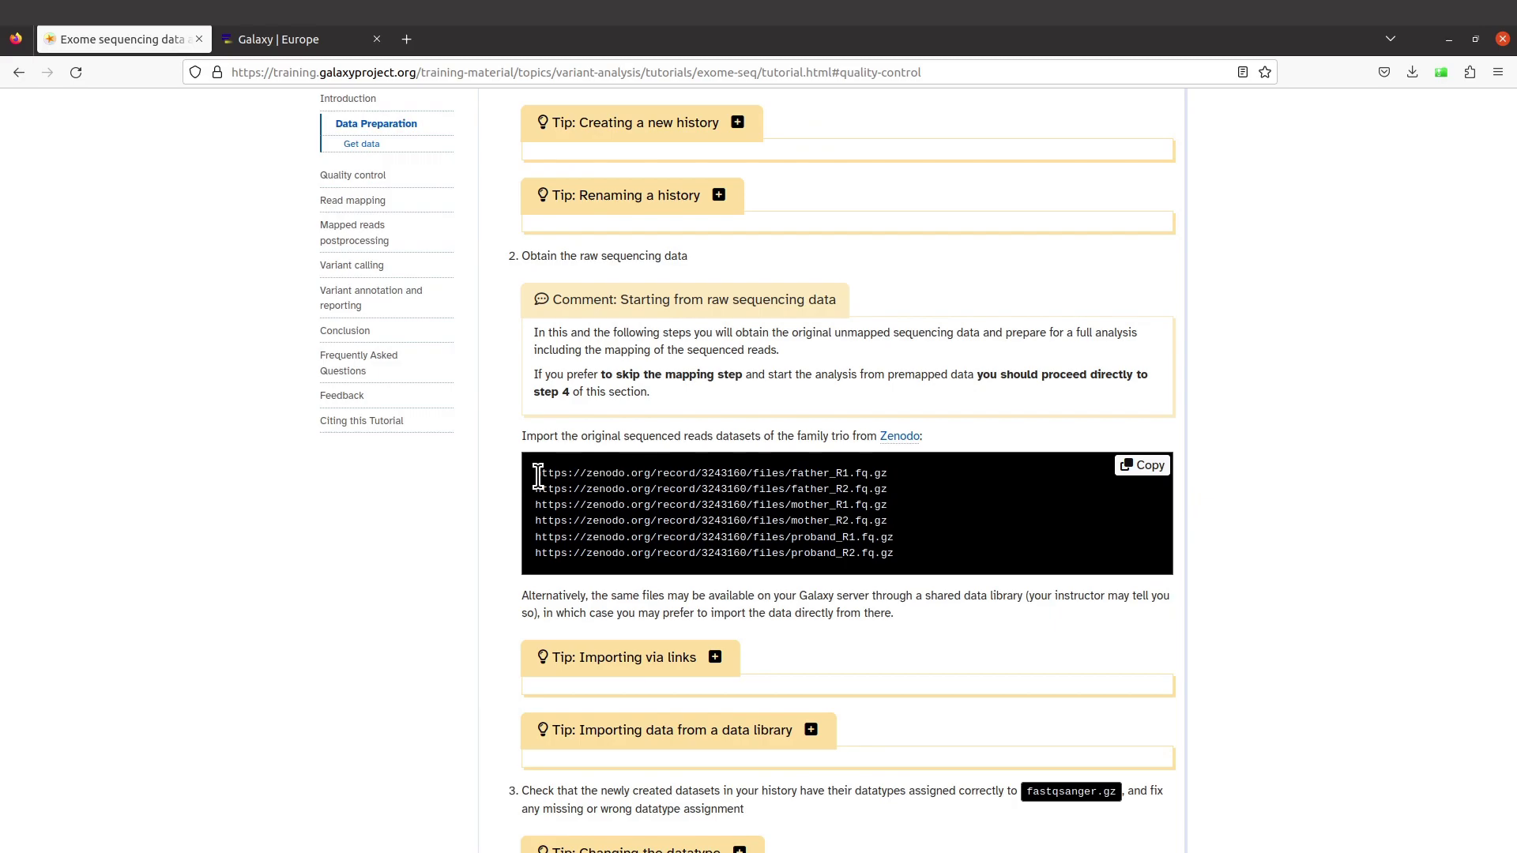
Copy the six Zenodo links to the father, mother and proband R1 and R2 fq.gz read files.
left_click_drag(907, 565, 532, 479)
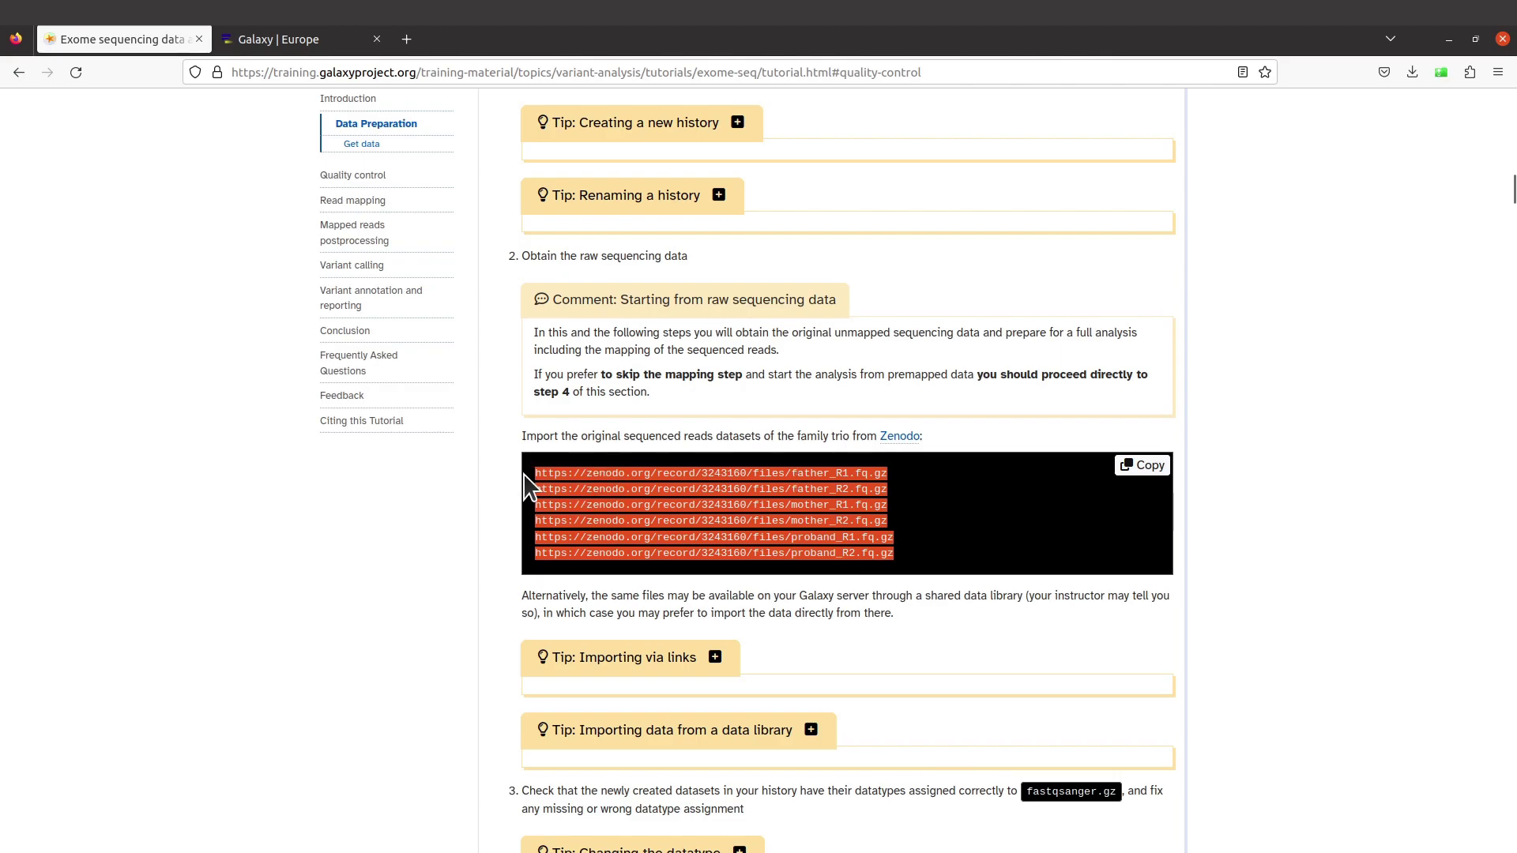
right_click(602, 504)
left_click(634, 642)
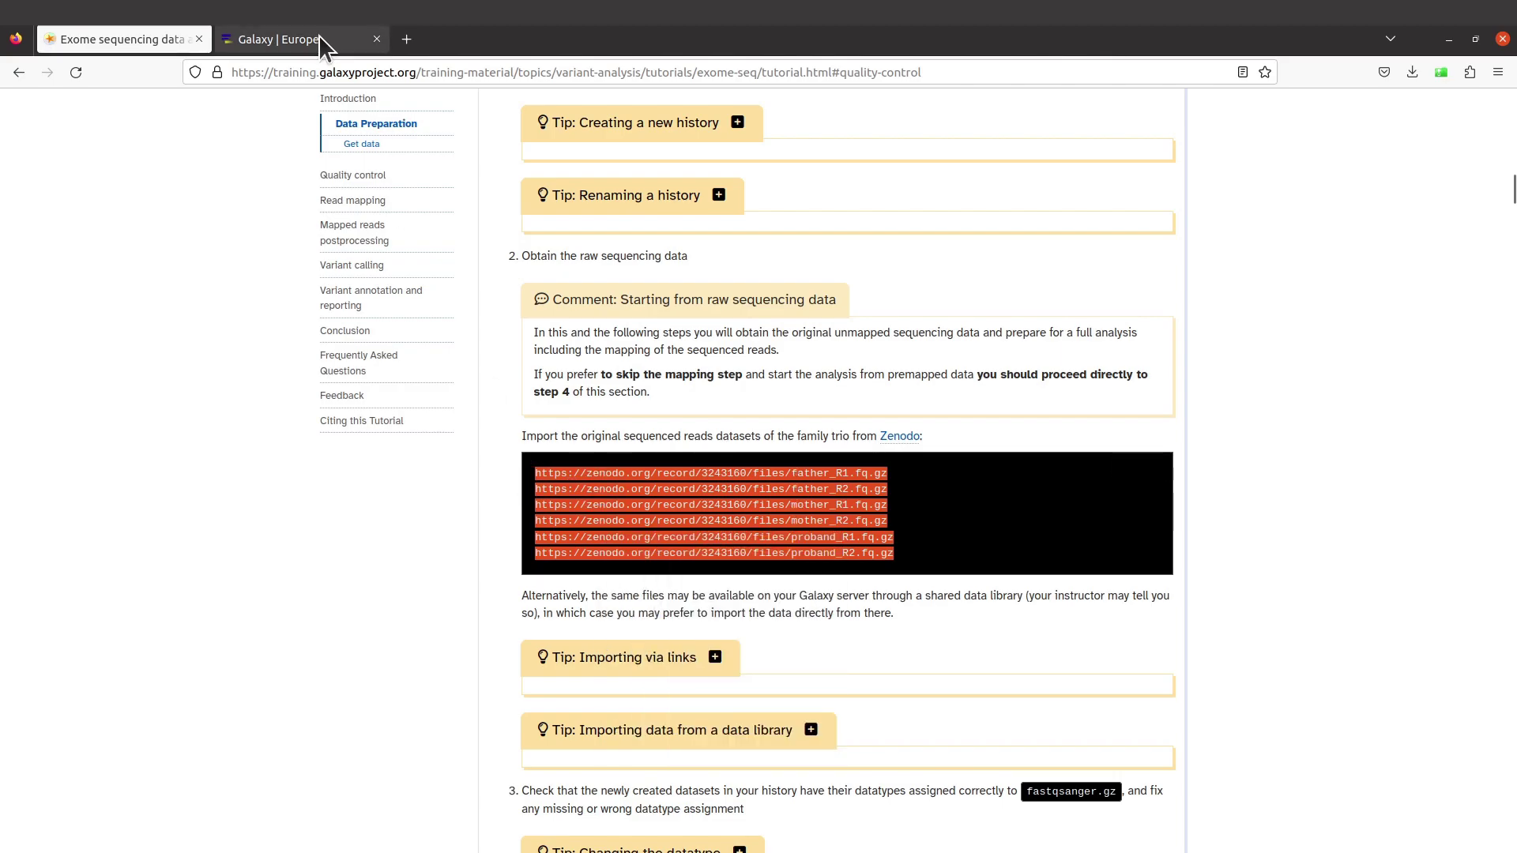
Switch to Galaxy Europe and upload the six read files from the copied Zenodo links with Paste/Fetch data, closing the upload dialog.
left_click(311, 38)
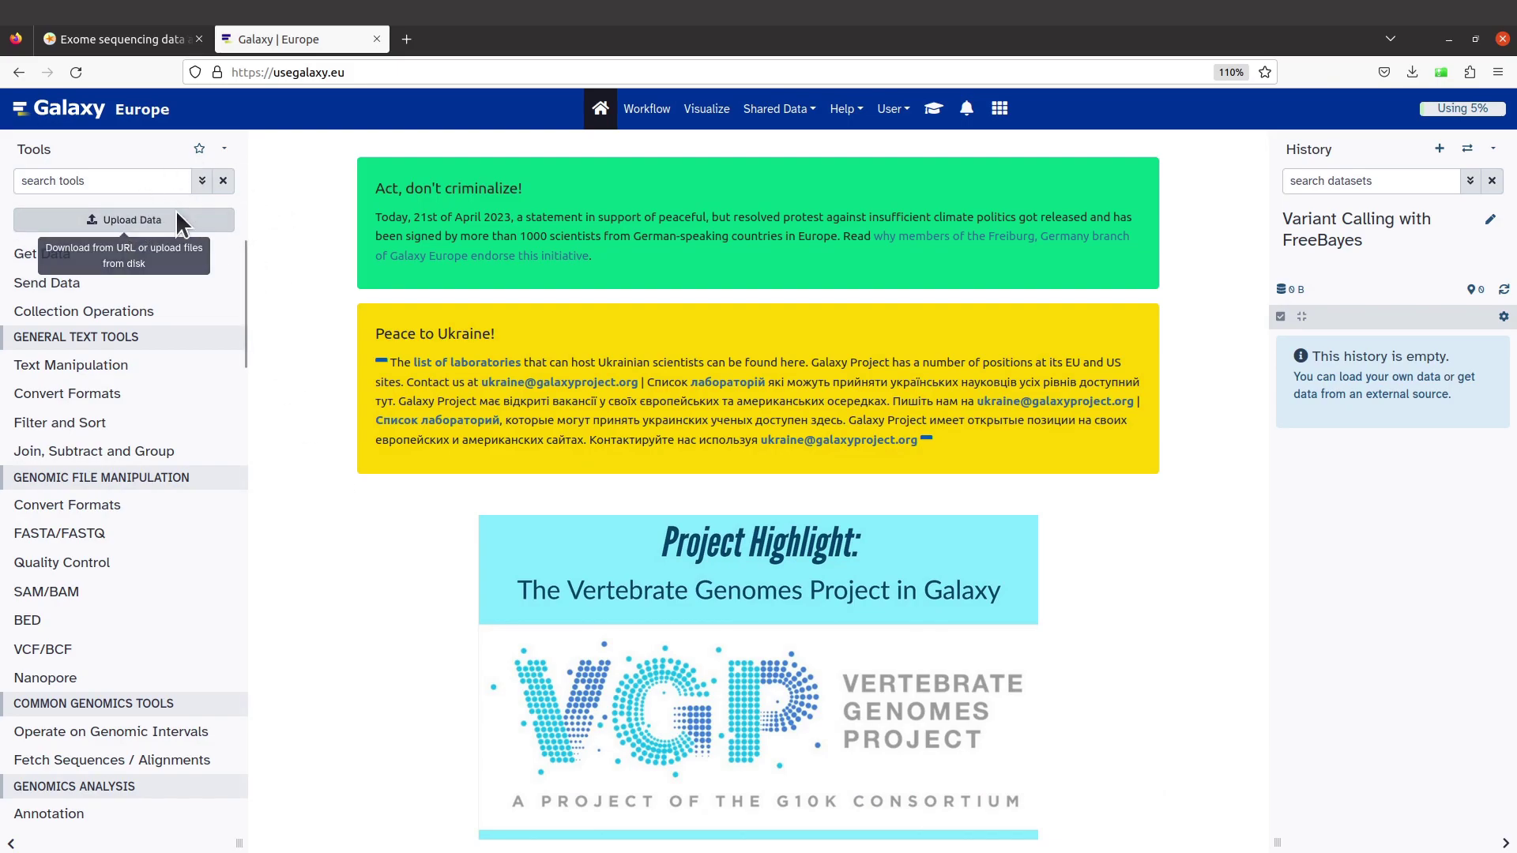
left_click(144, 220)
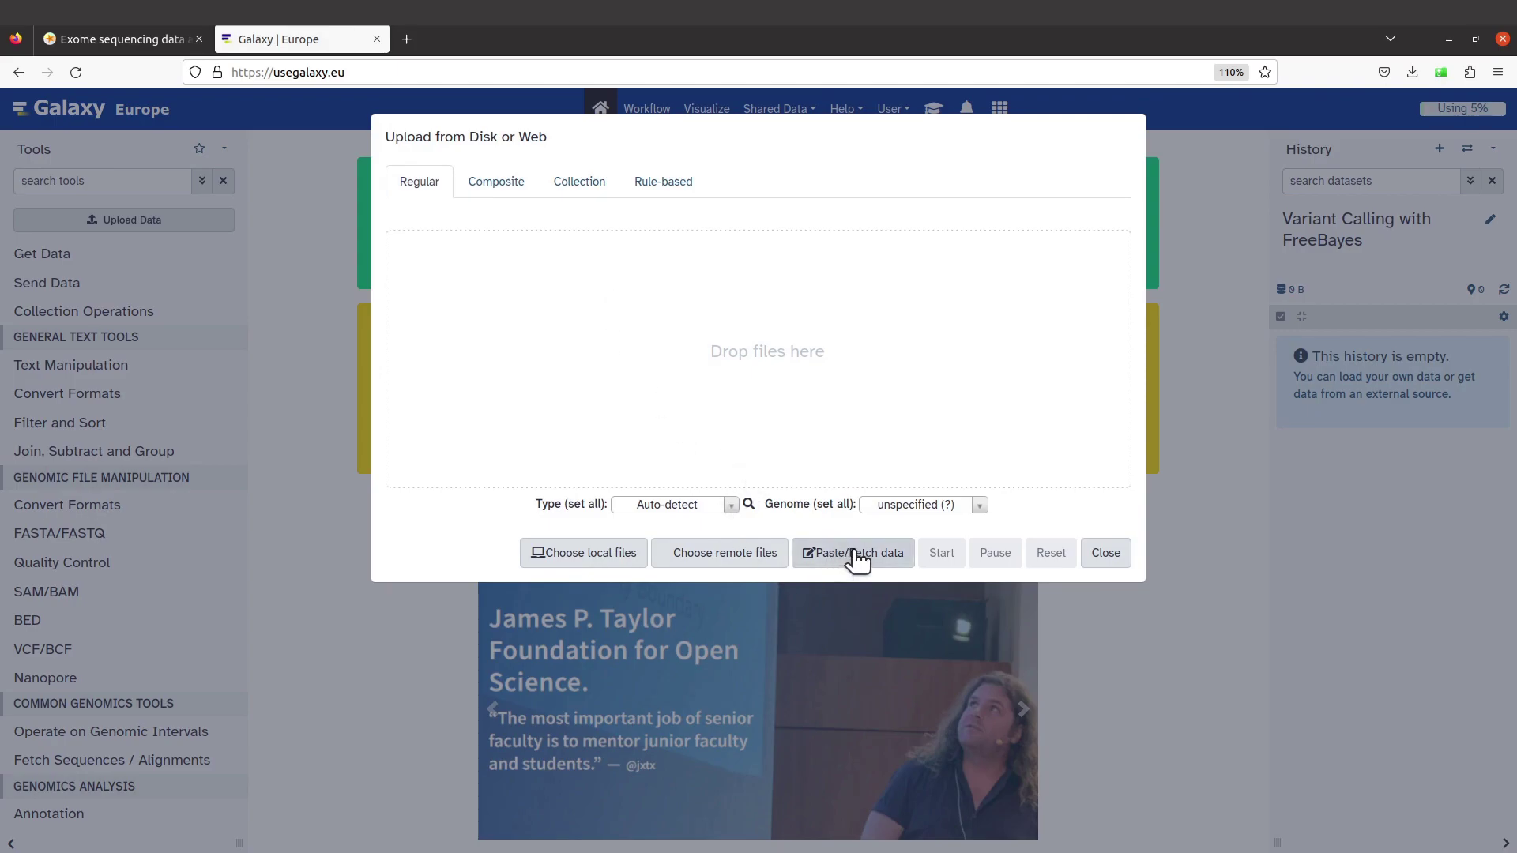
left_click(861, 559)
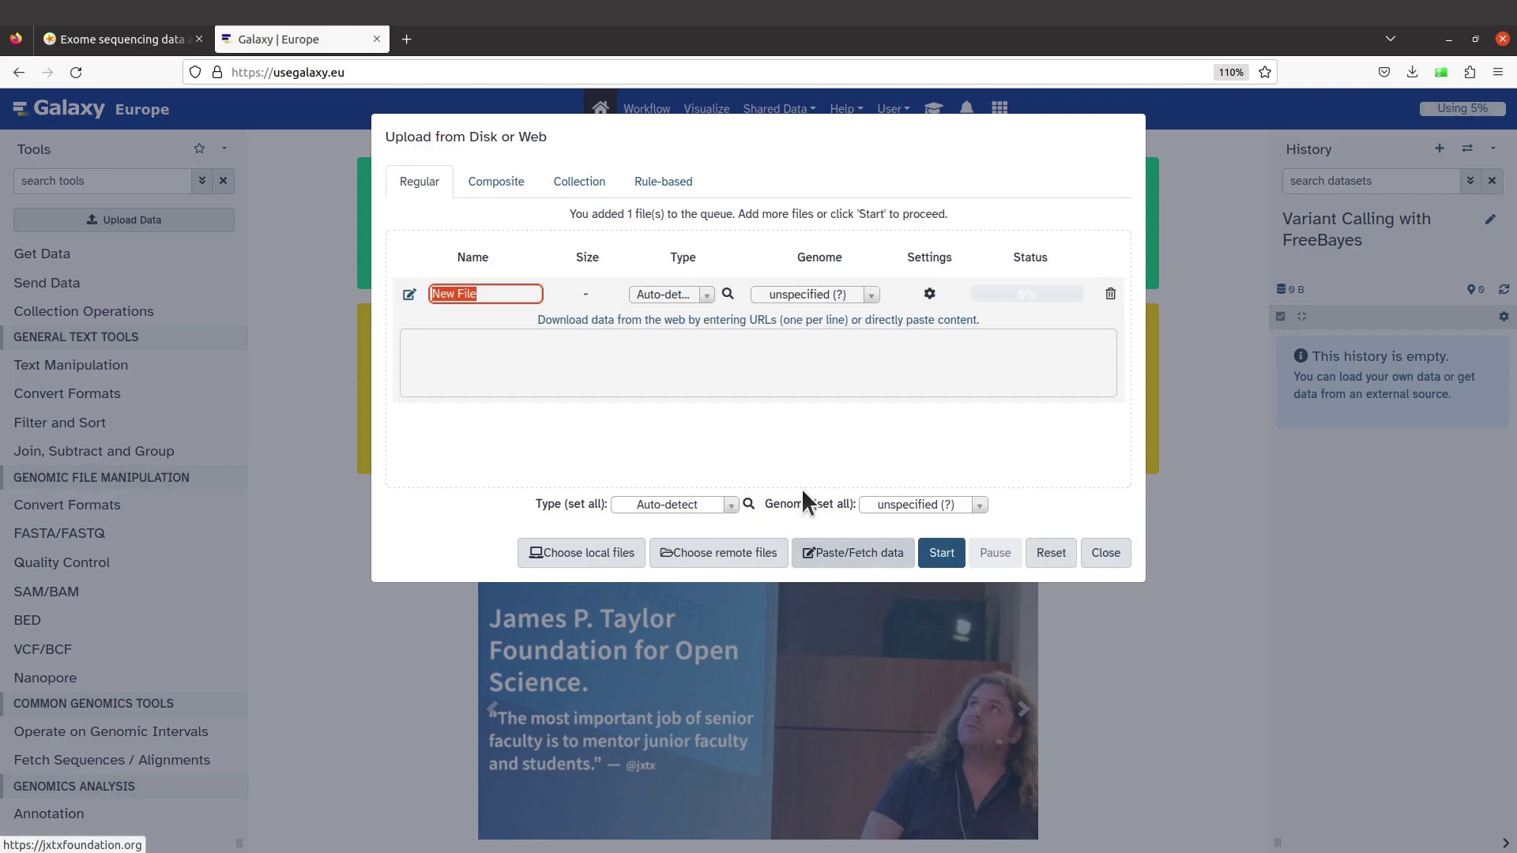
left_click(608, 368)
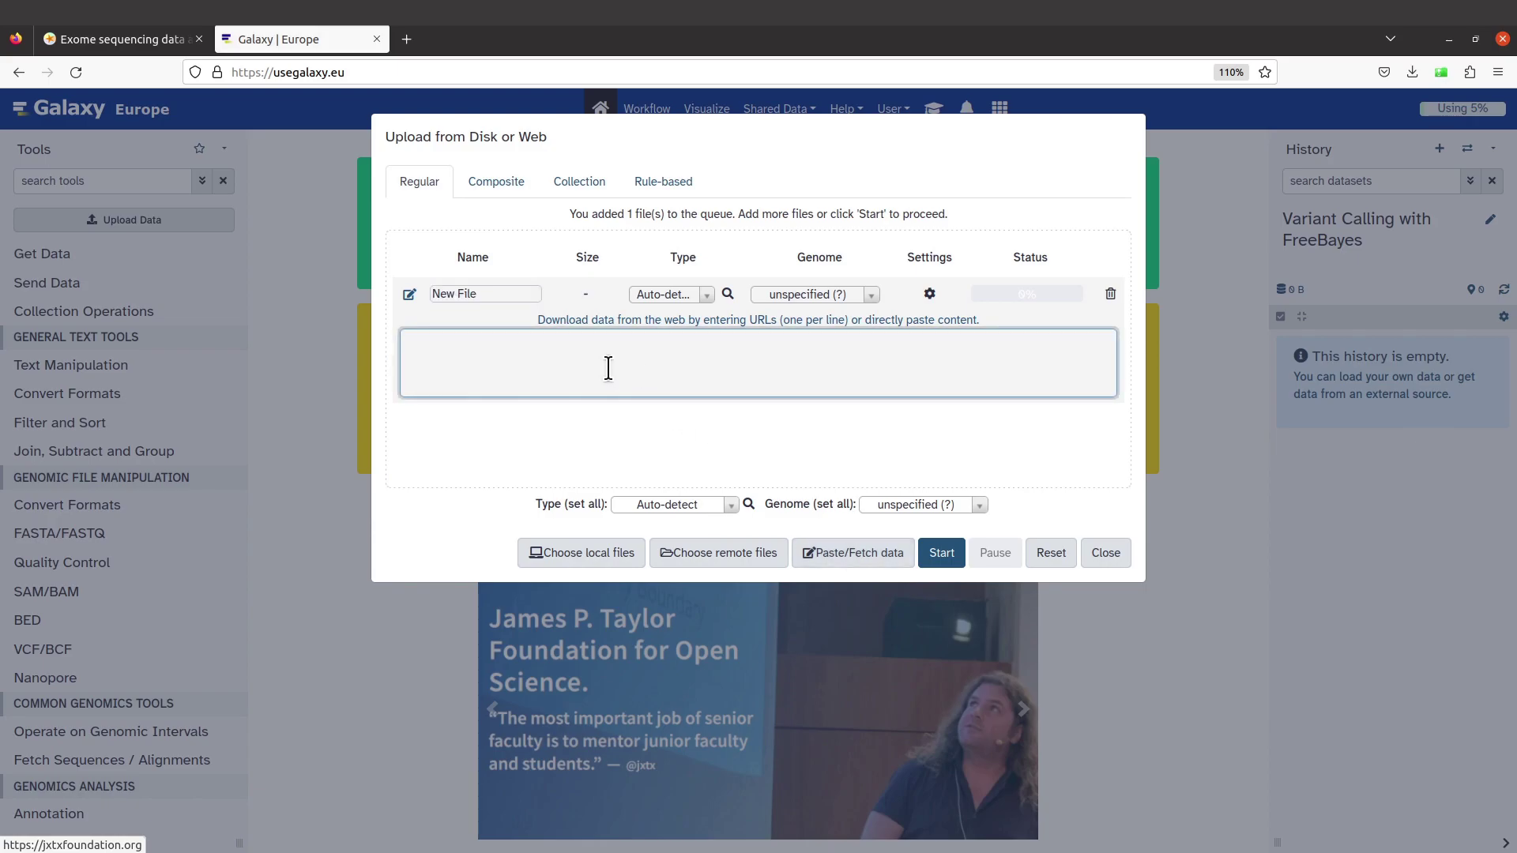
key("ctrl+v")
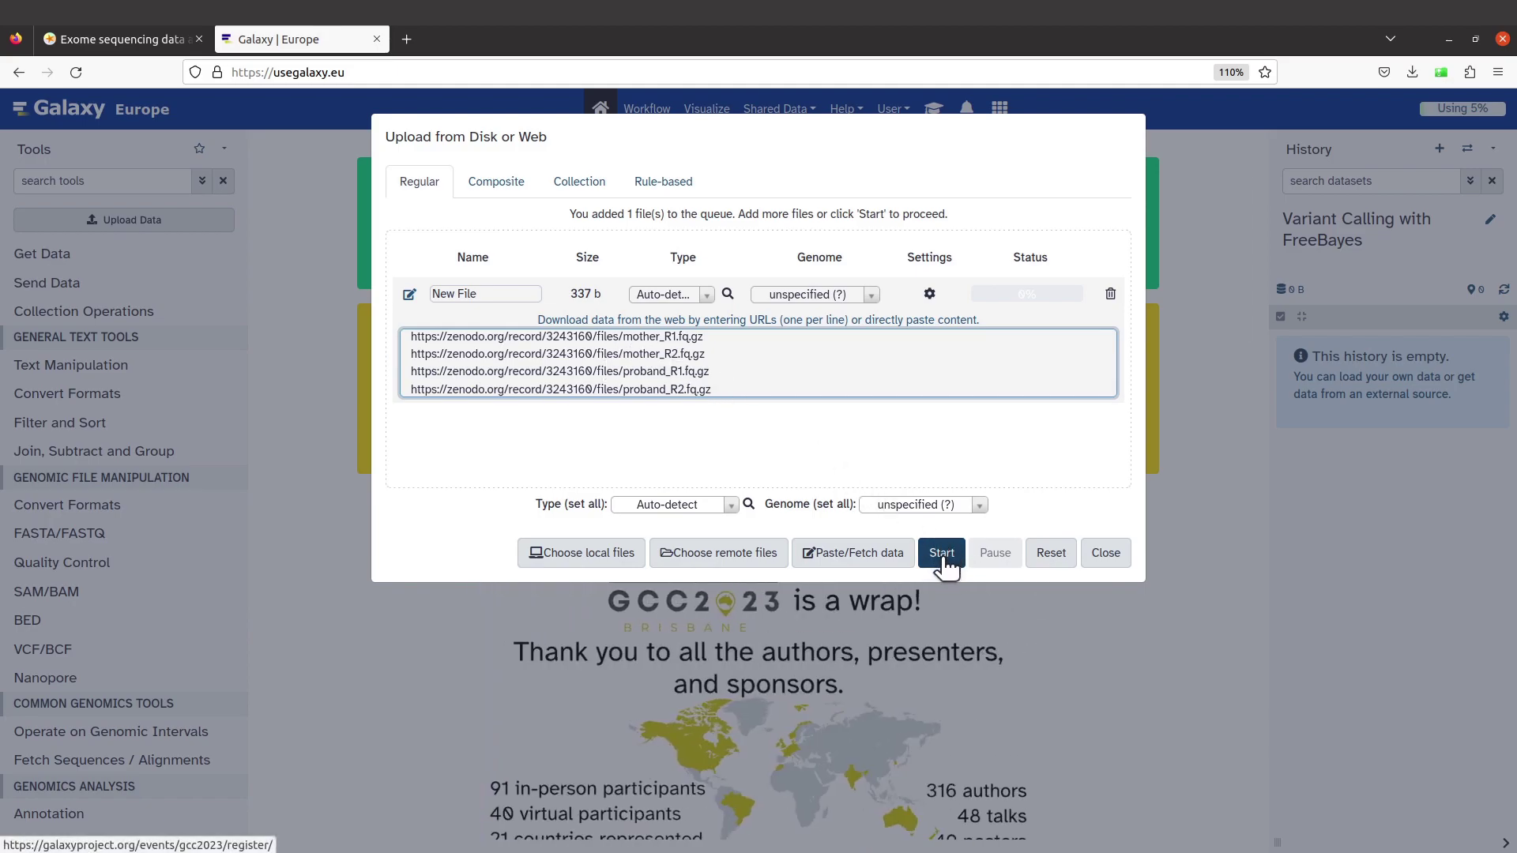
left_click(942, 555)
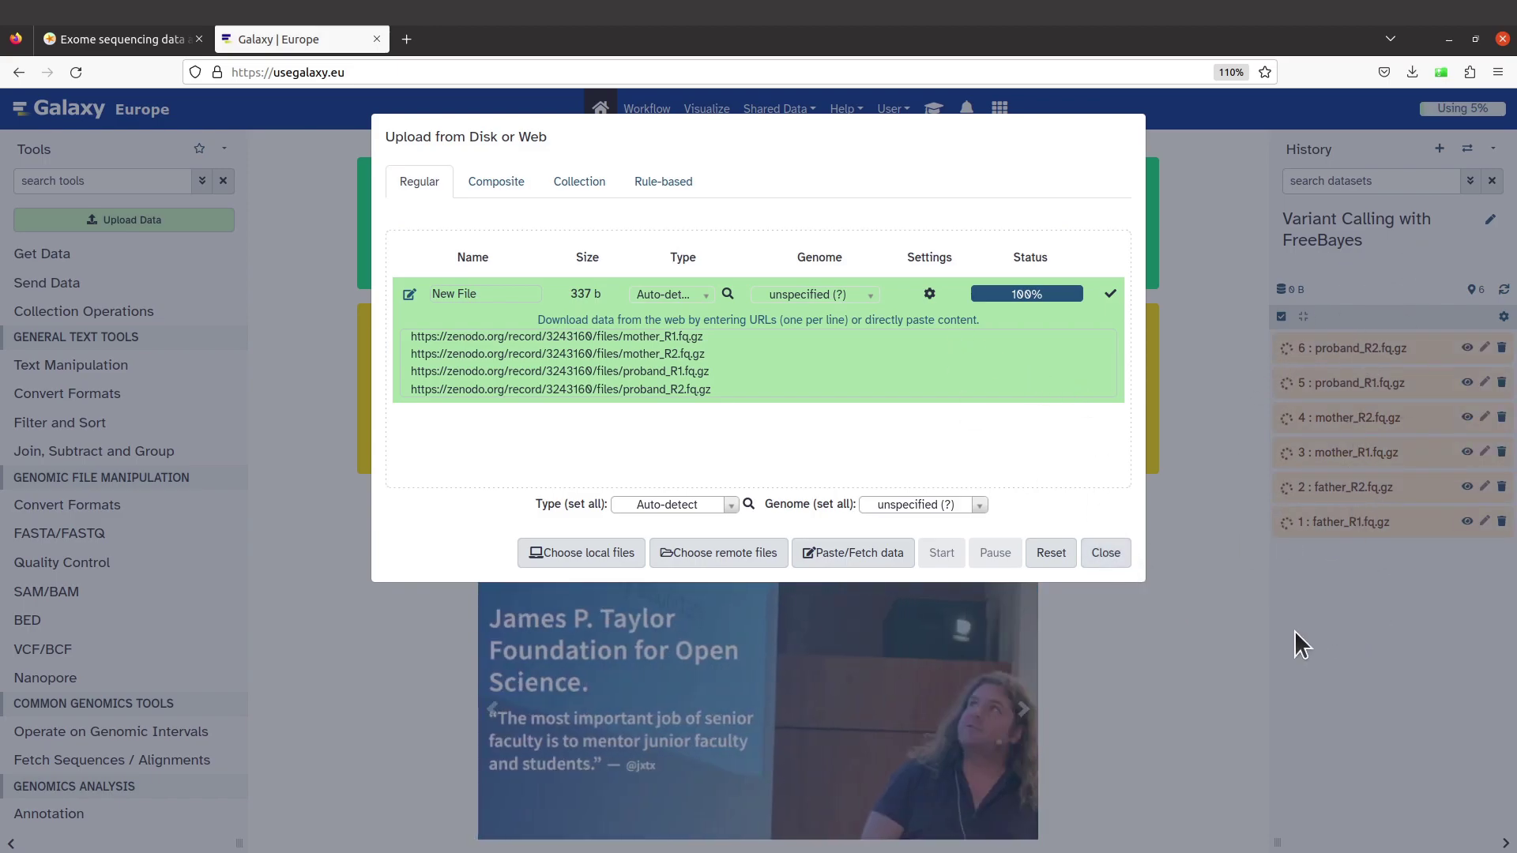
left_click(1106, 555)
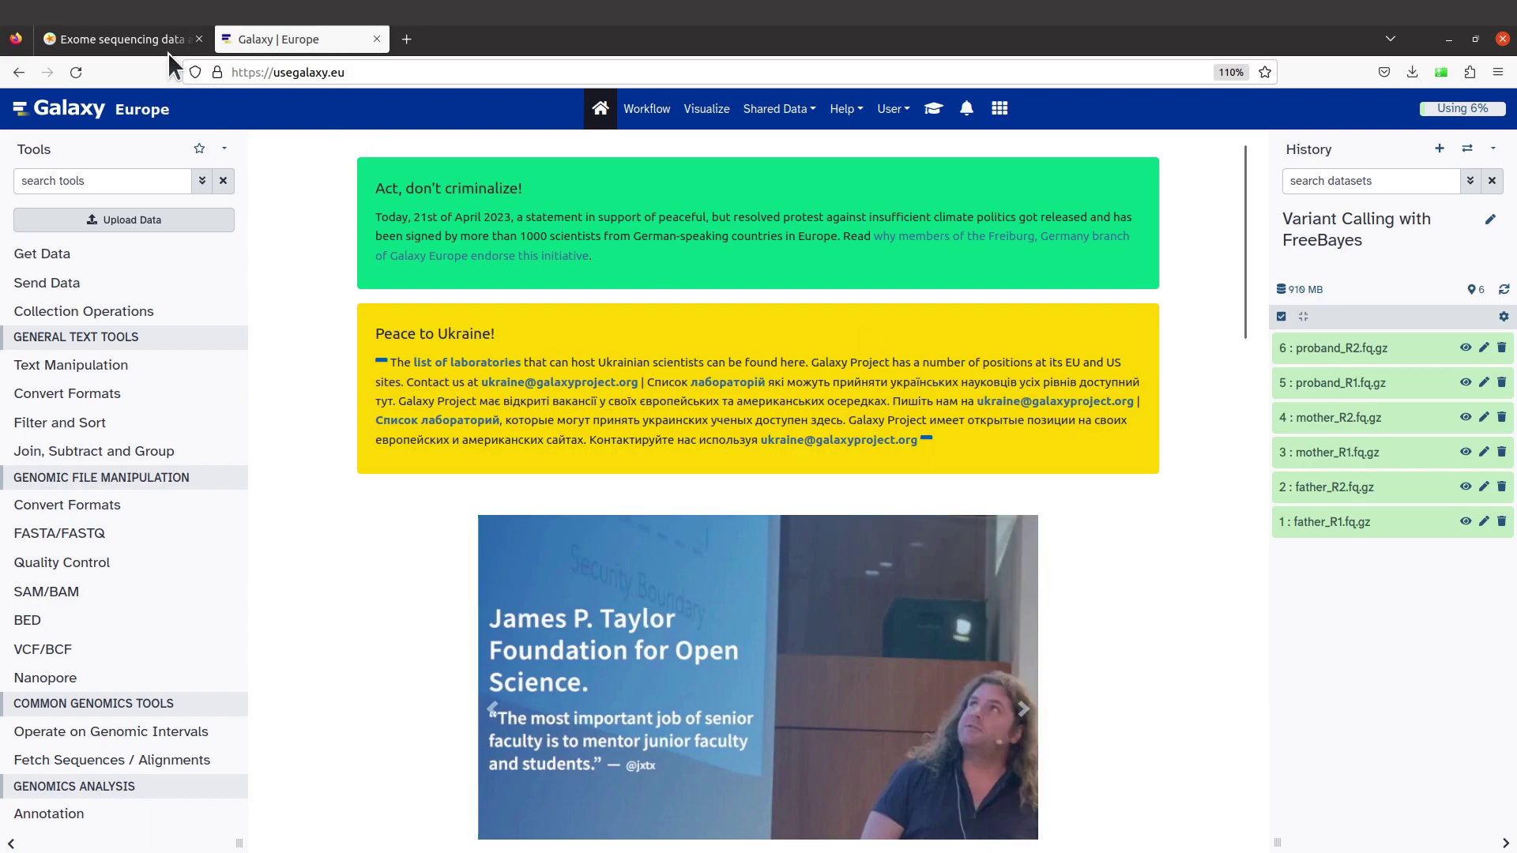
Return to the exome sequencing tutorial and read the expanded tip on importing data via links, including its datatype setting.
left_click(127, 38)
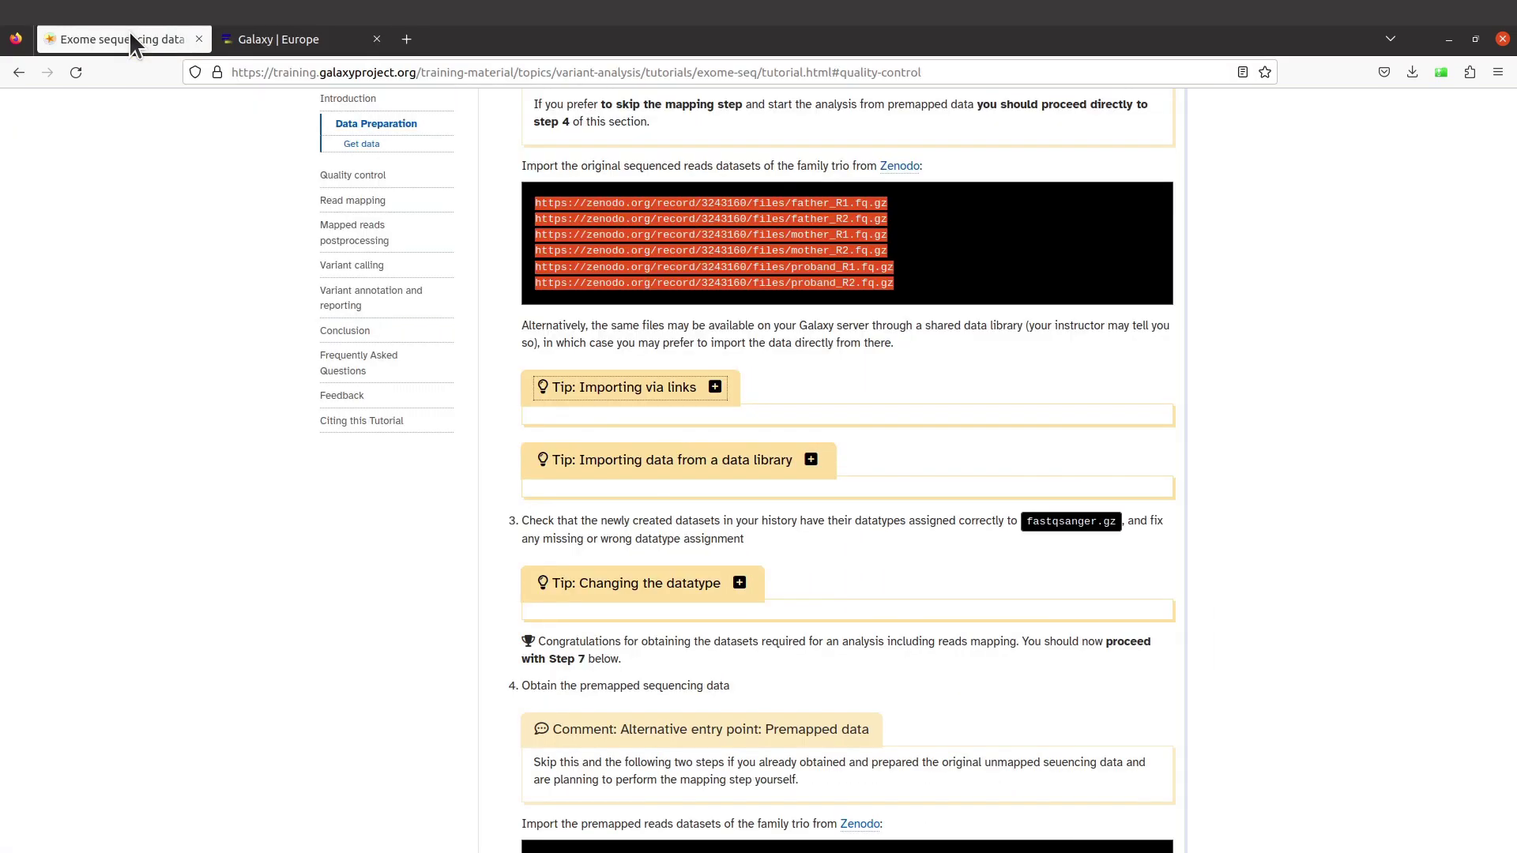
scroll(865, 376, "up", 2)
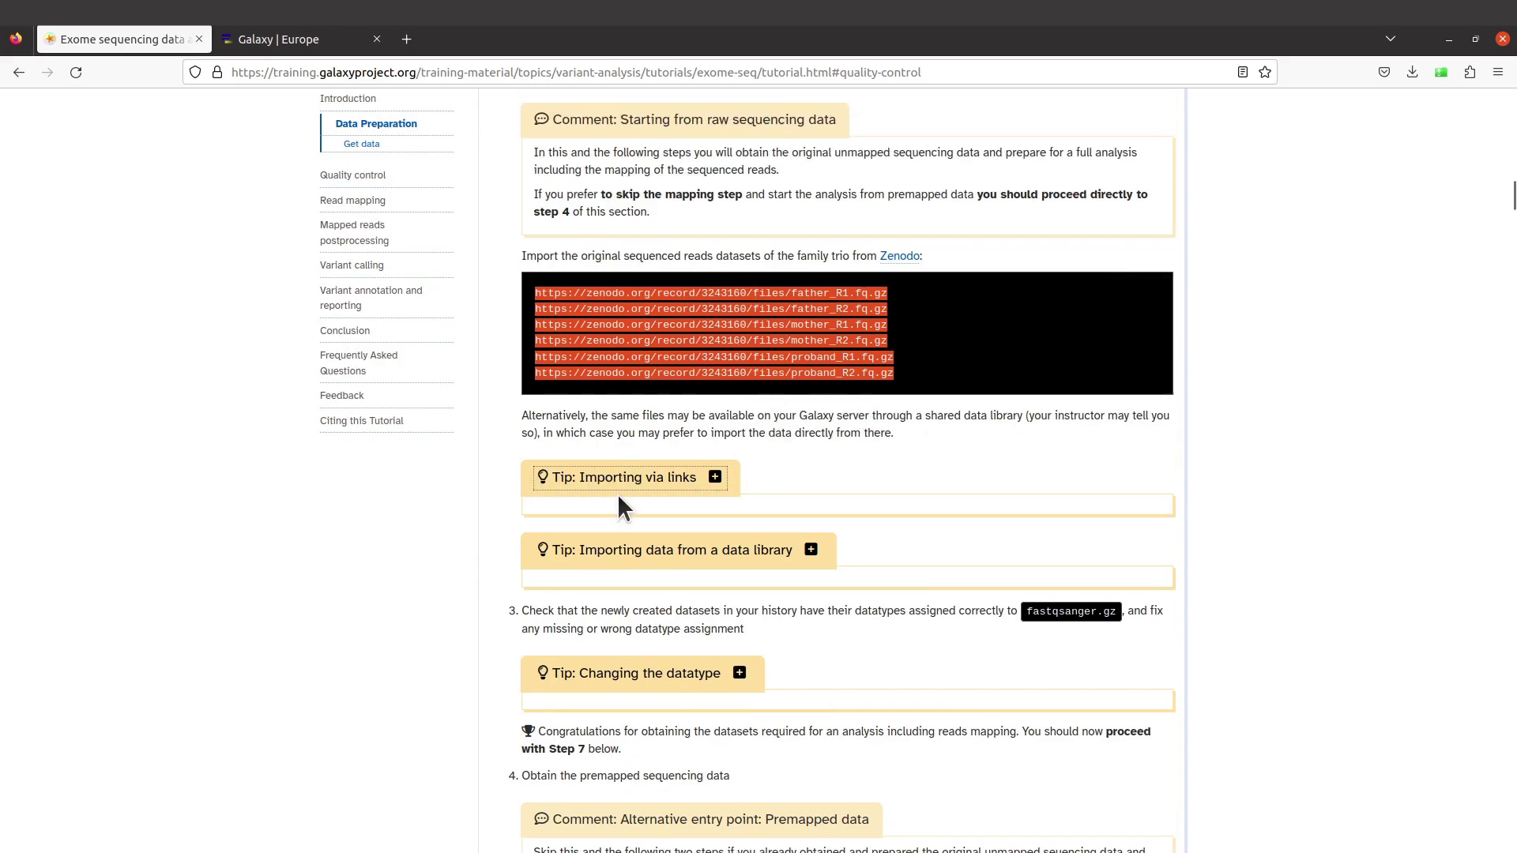
left_click(716, 478)
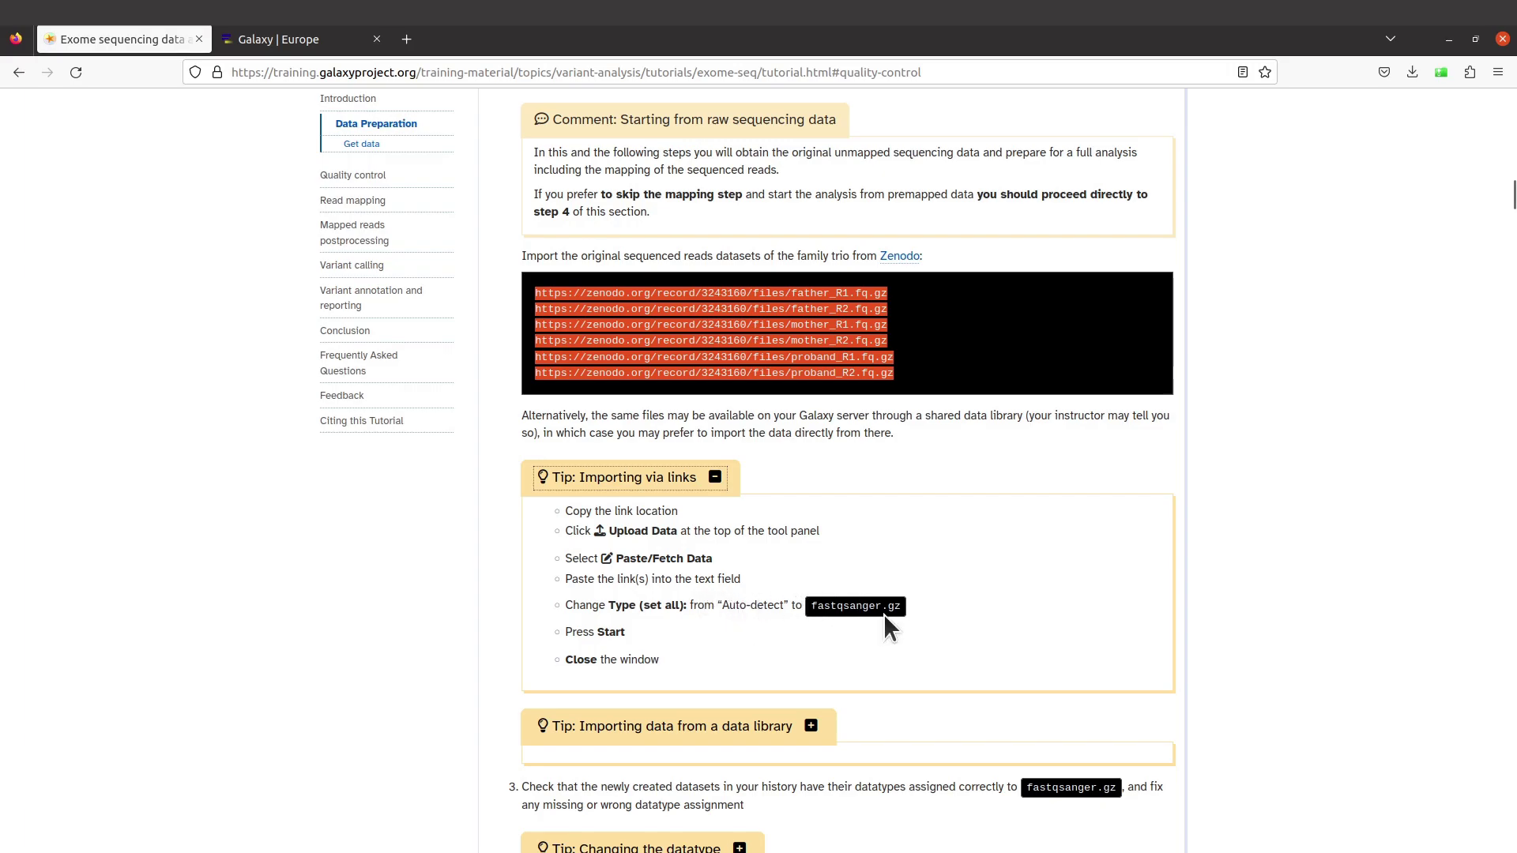
Switch to Galaxy Europe and expand the father, mother and proband read datasets in the history to check their assigned format.
left_click(299, 33)
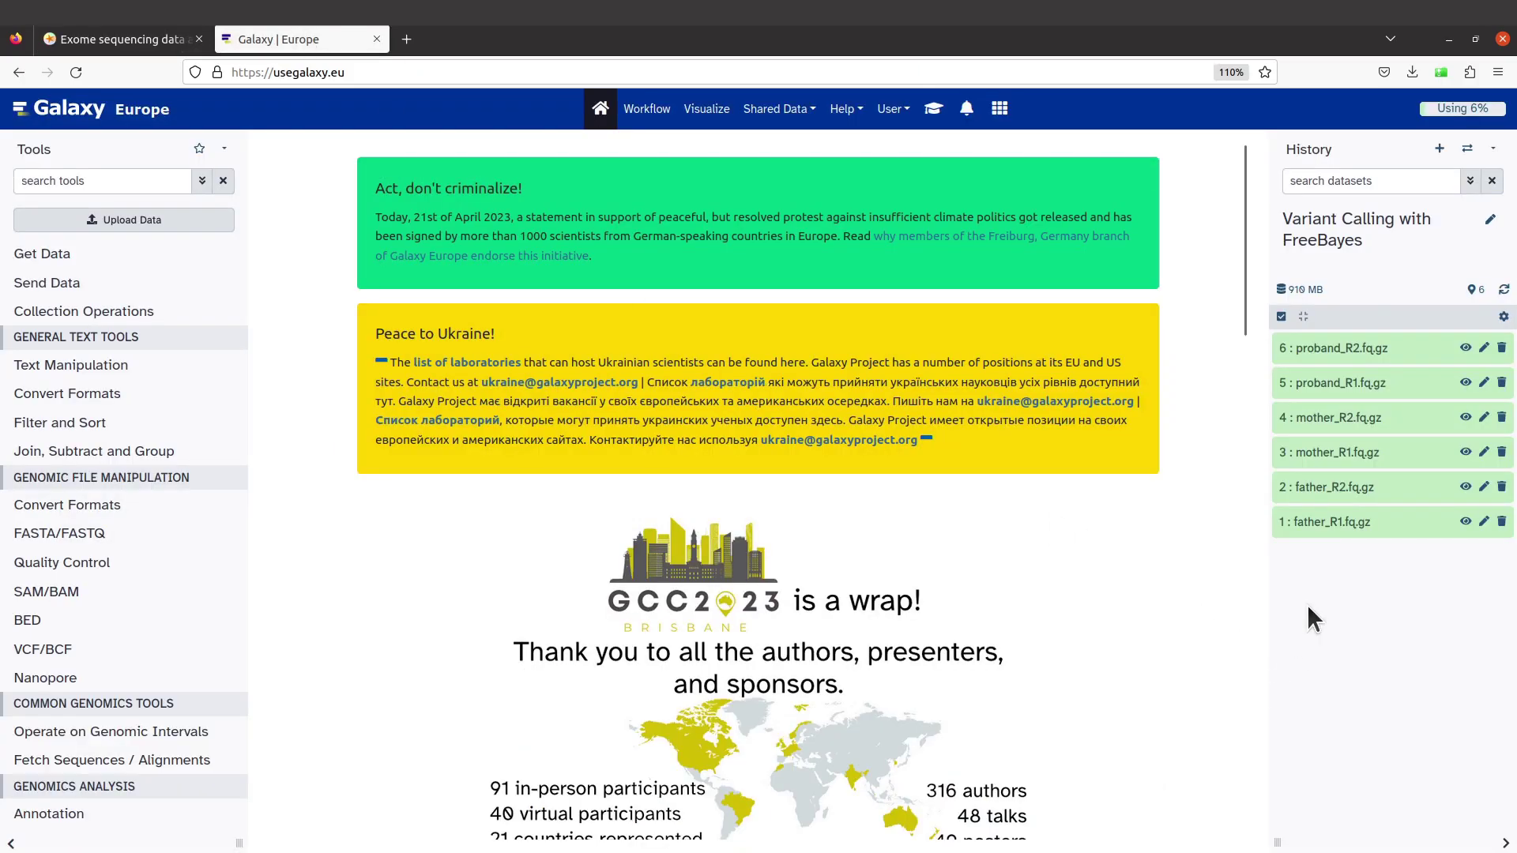
left_click(1379, 522)
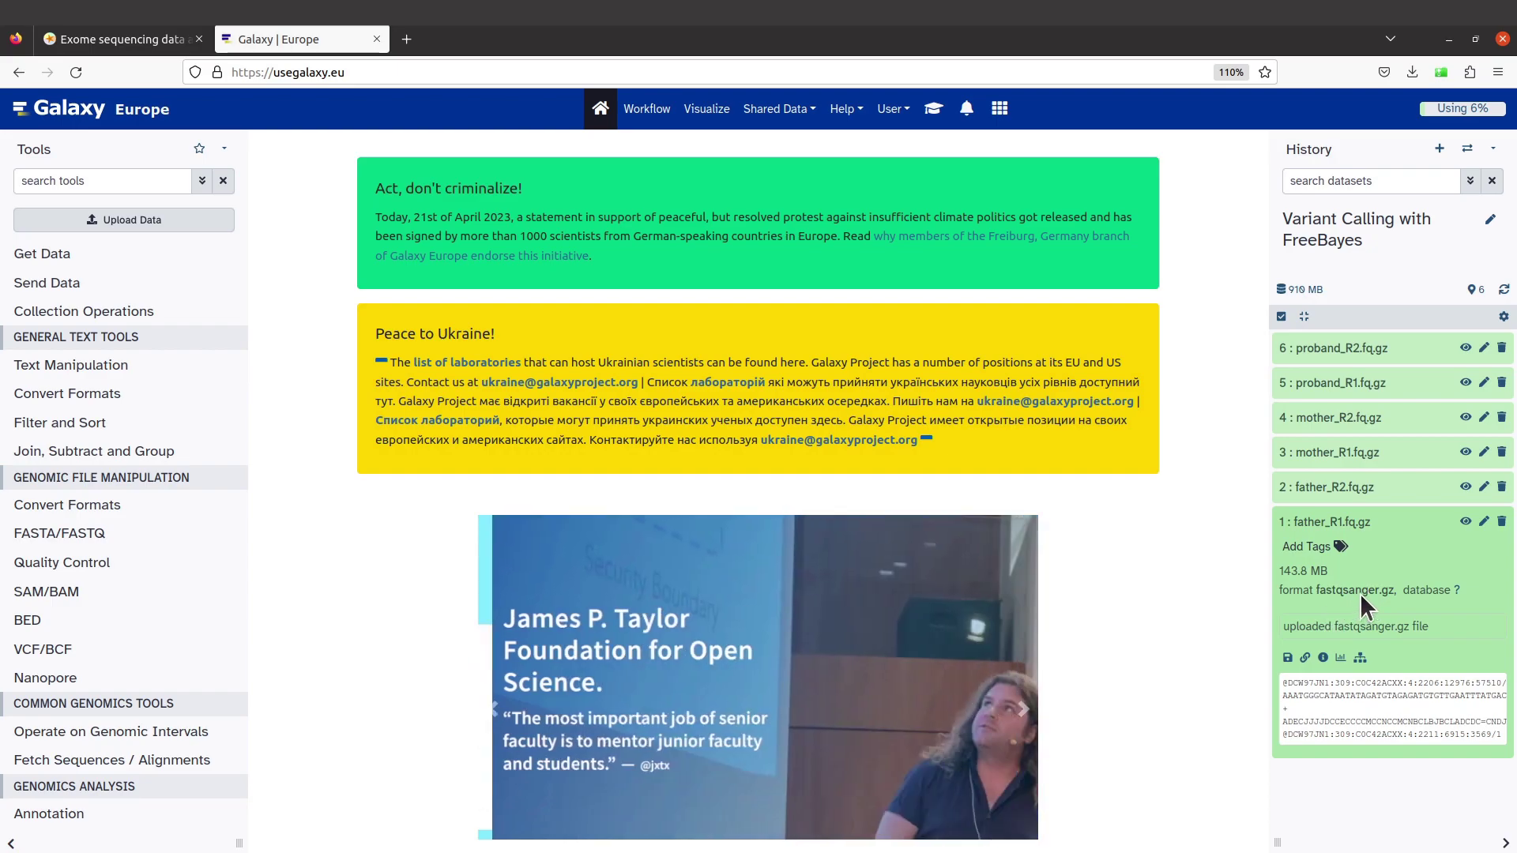
left_click(1373, 488)
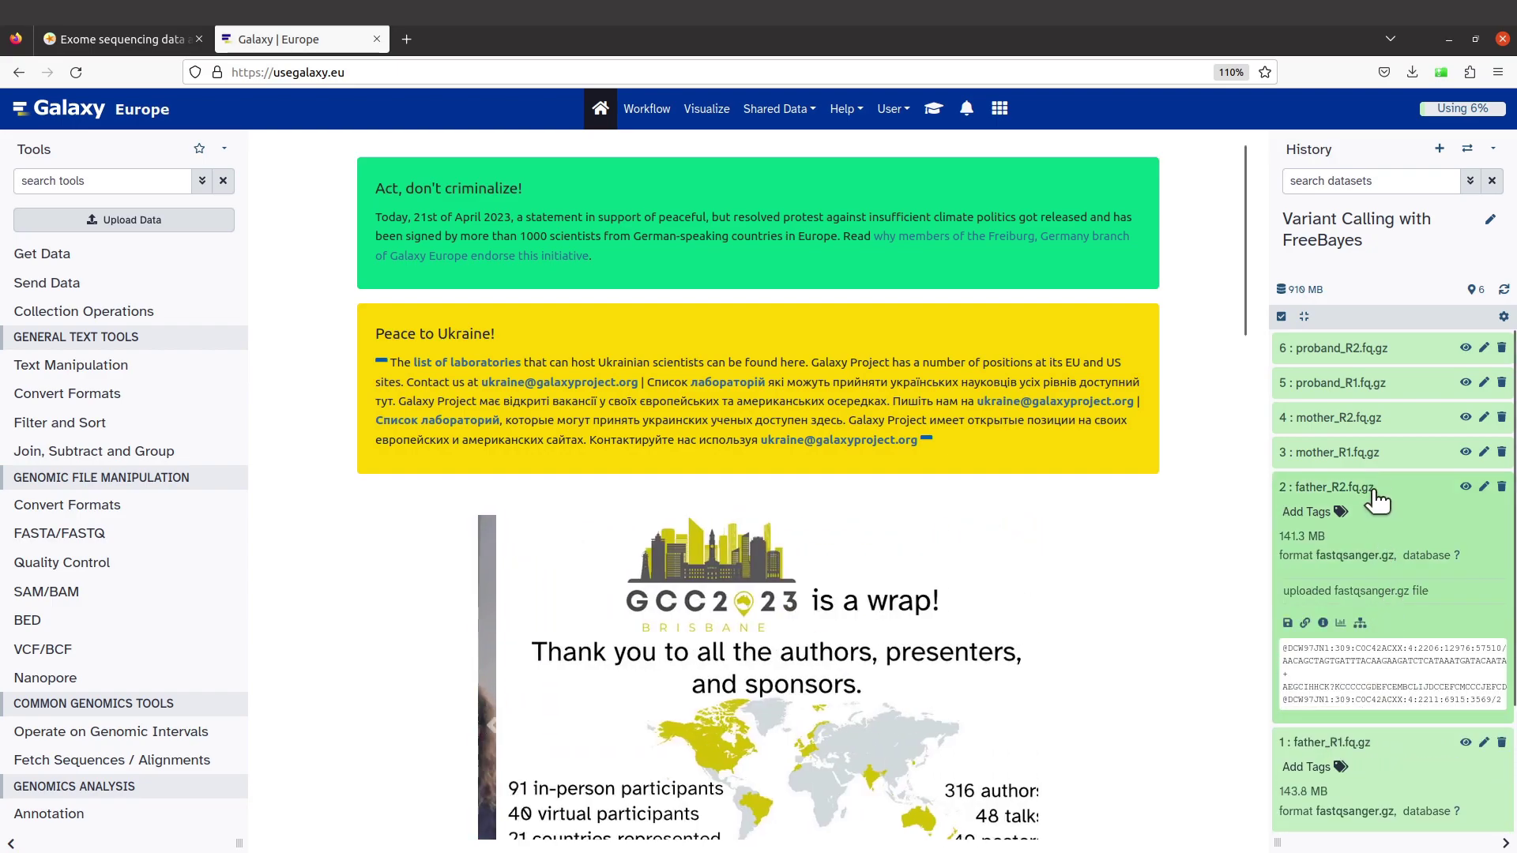
left_click(1381, 452)
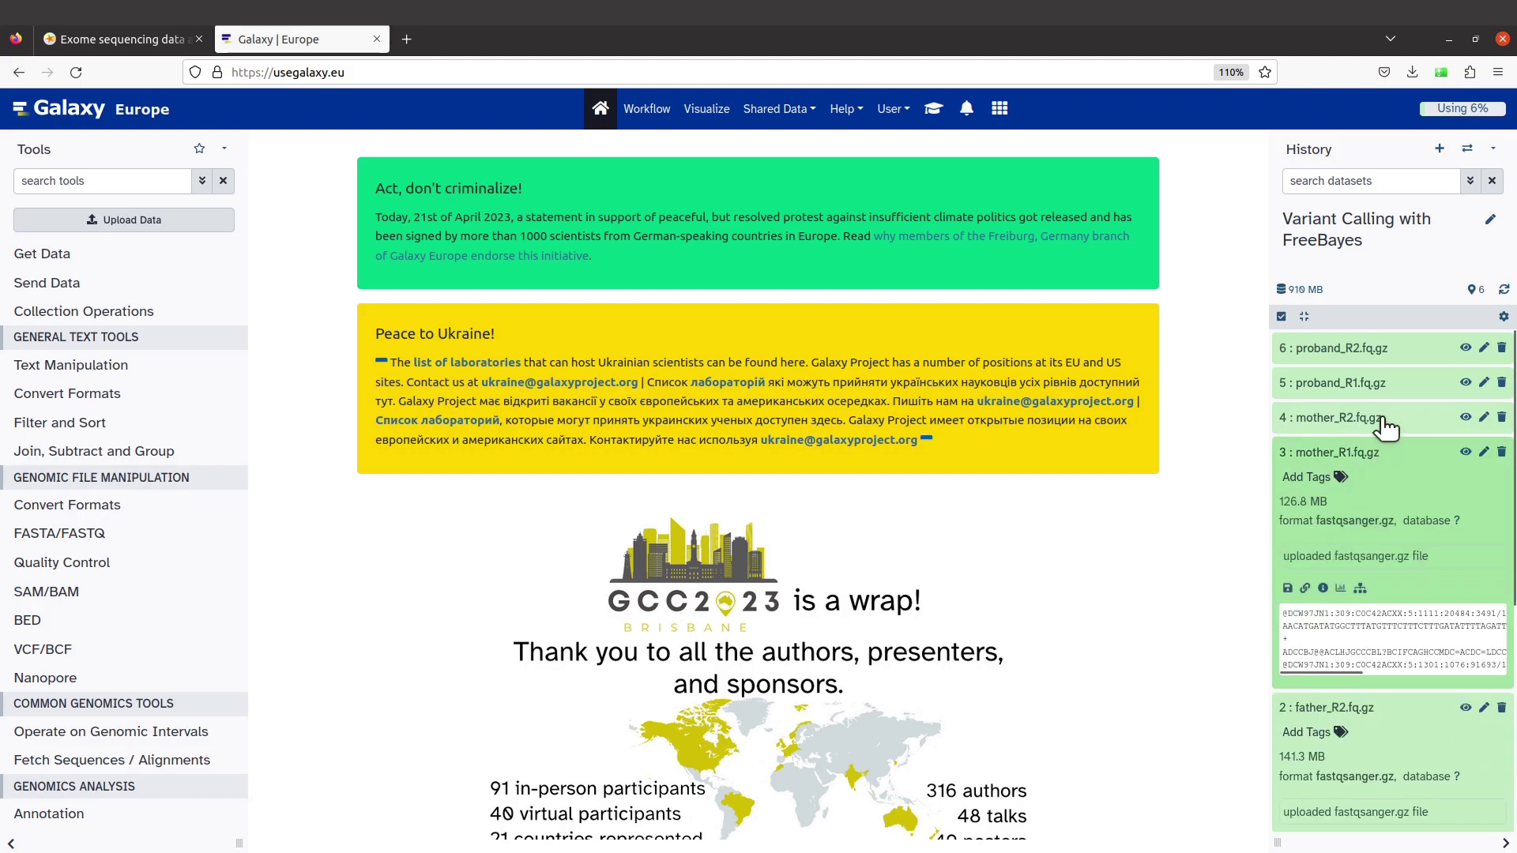
left_click(1386, 427)
left_click(1386, 387)
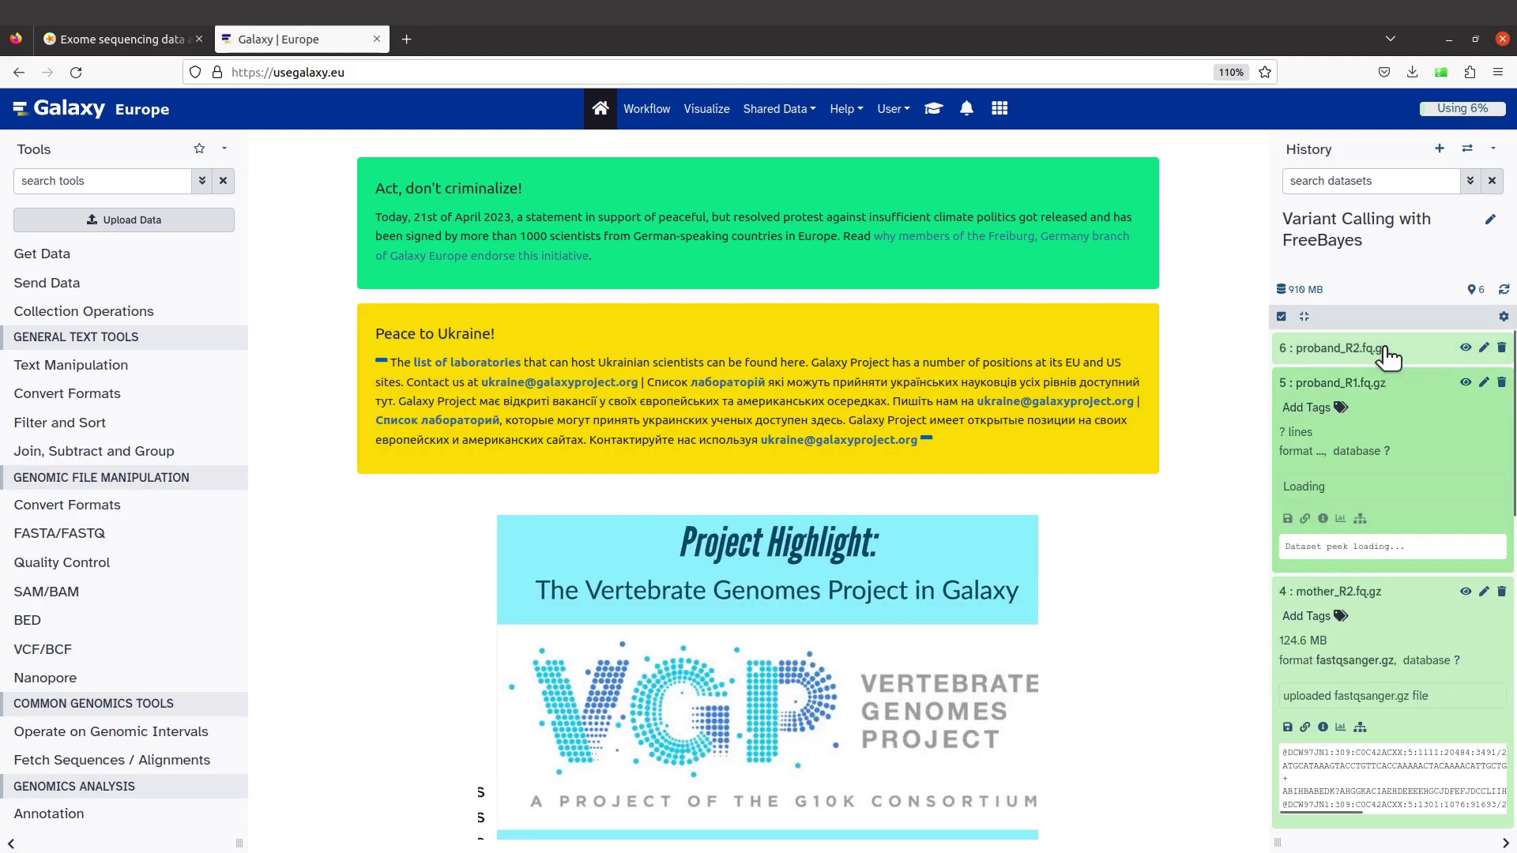
left_click(1388, 353)
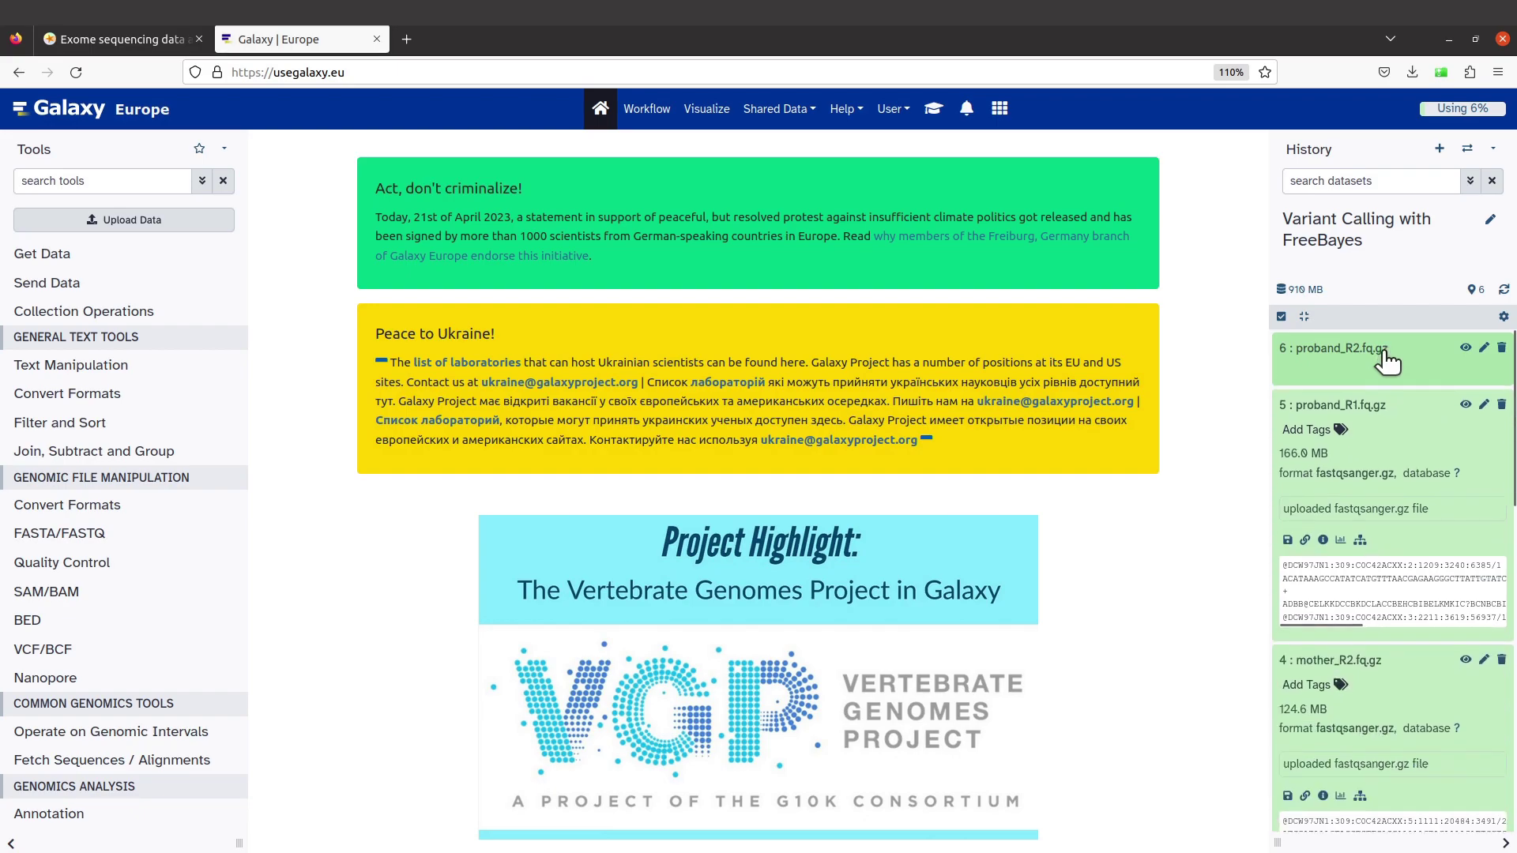
Collapse the details of the expanded father, mother and proband read datasets in the history.
left_click(1404, 387)
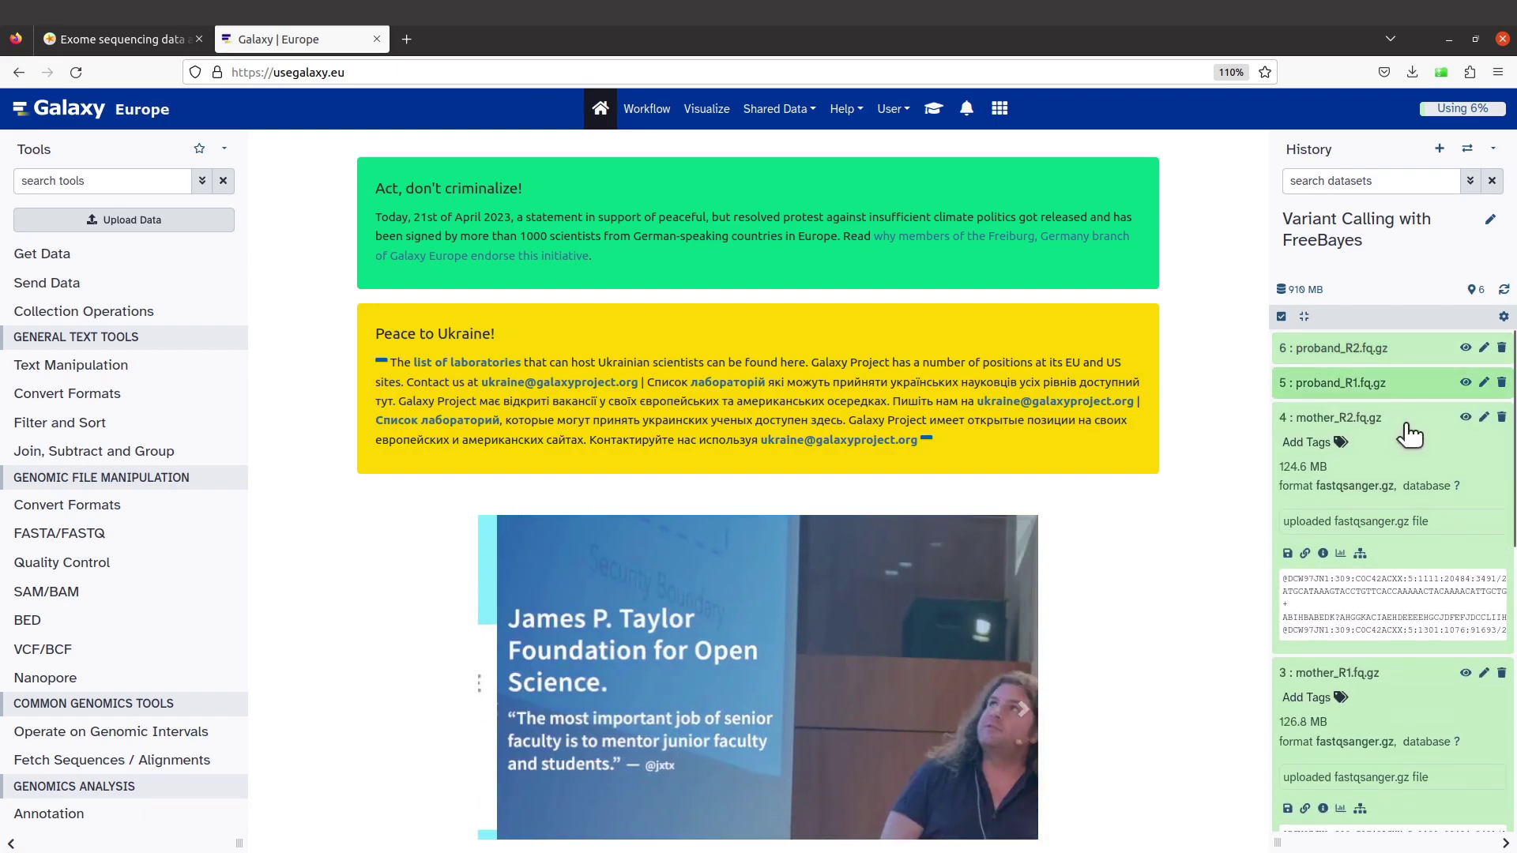
left_click(1408, 429)
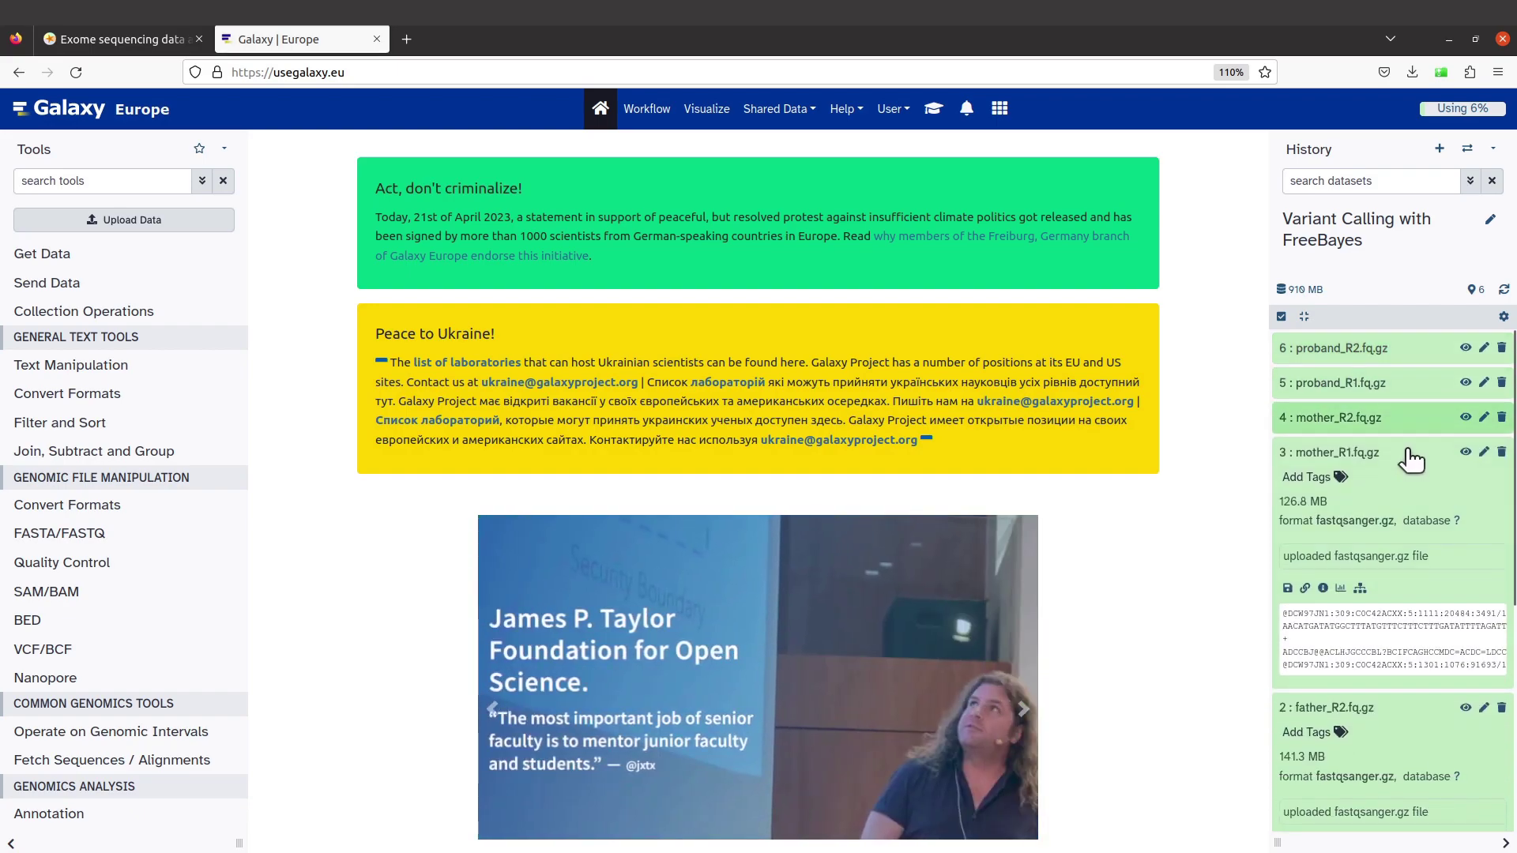
left_click(1405, 452)
left_click(1404, 488)
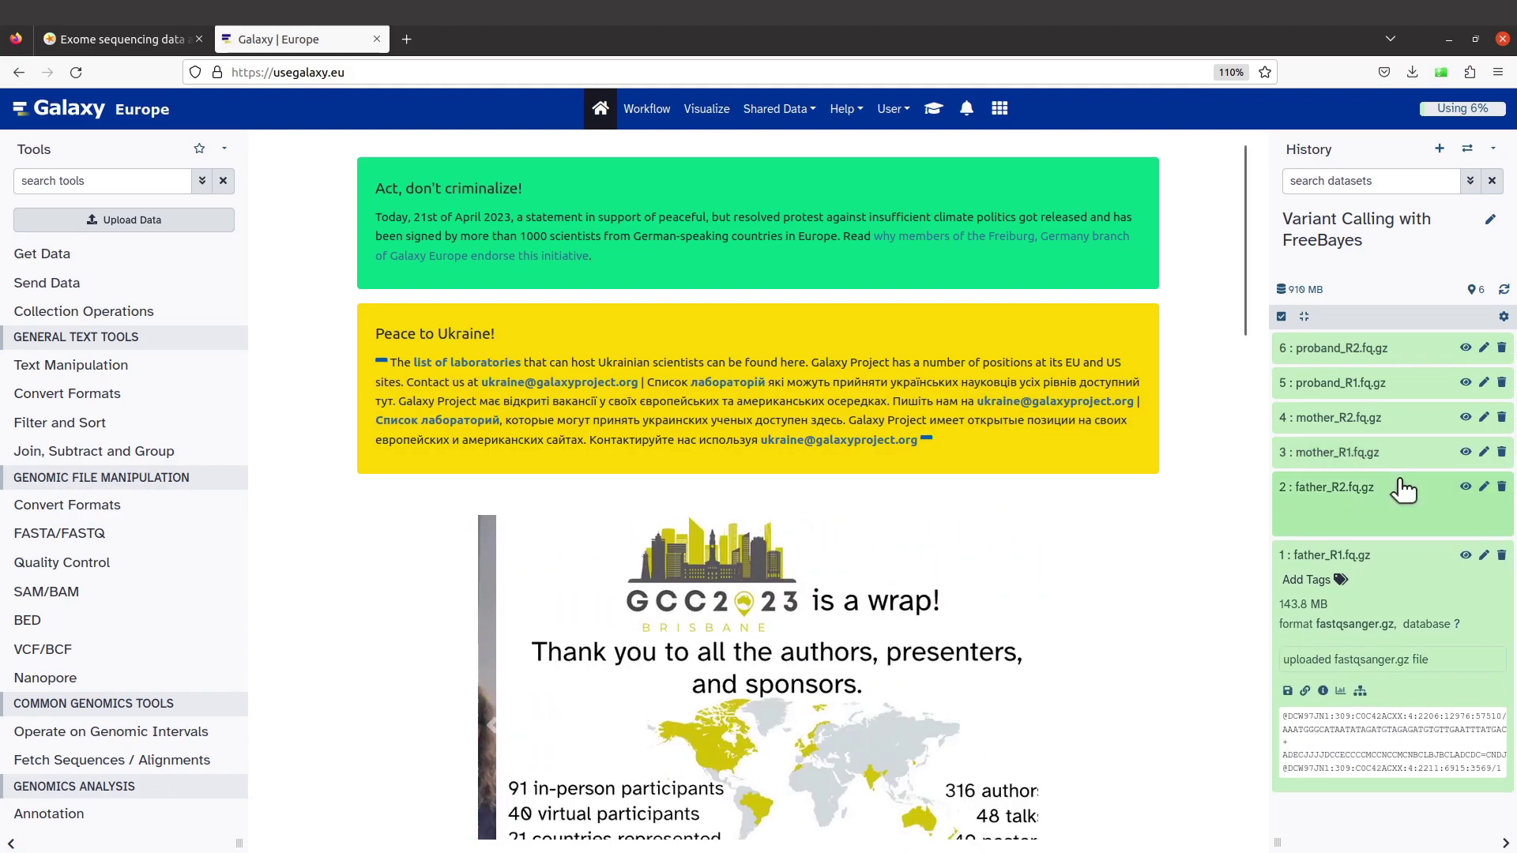
left_click(1403, 521)
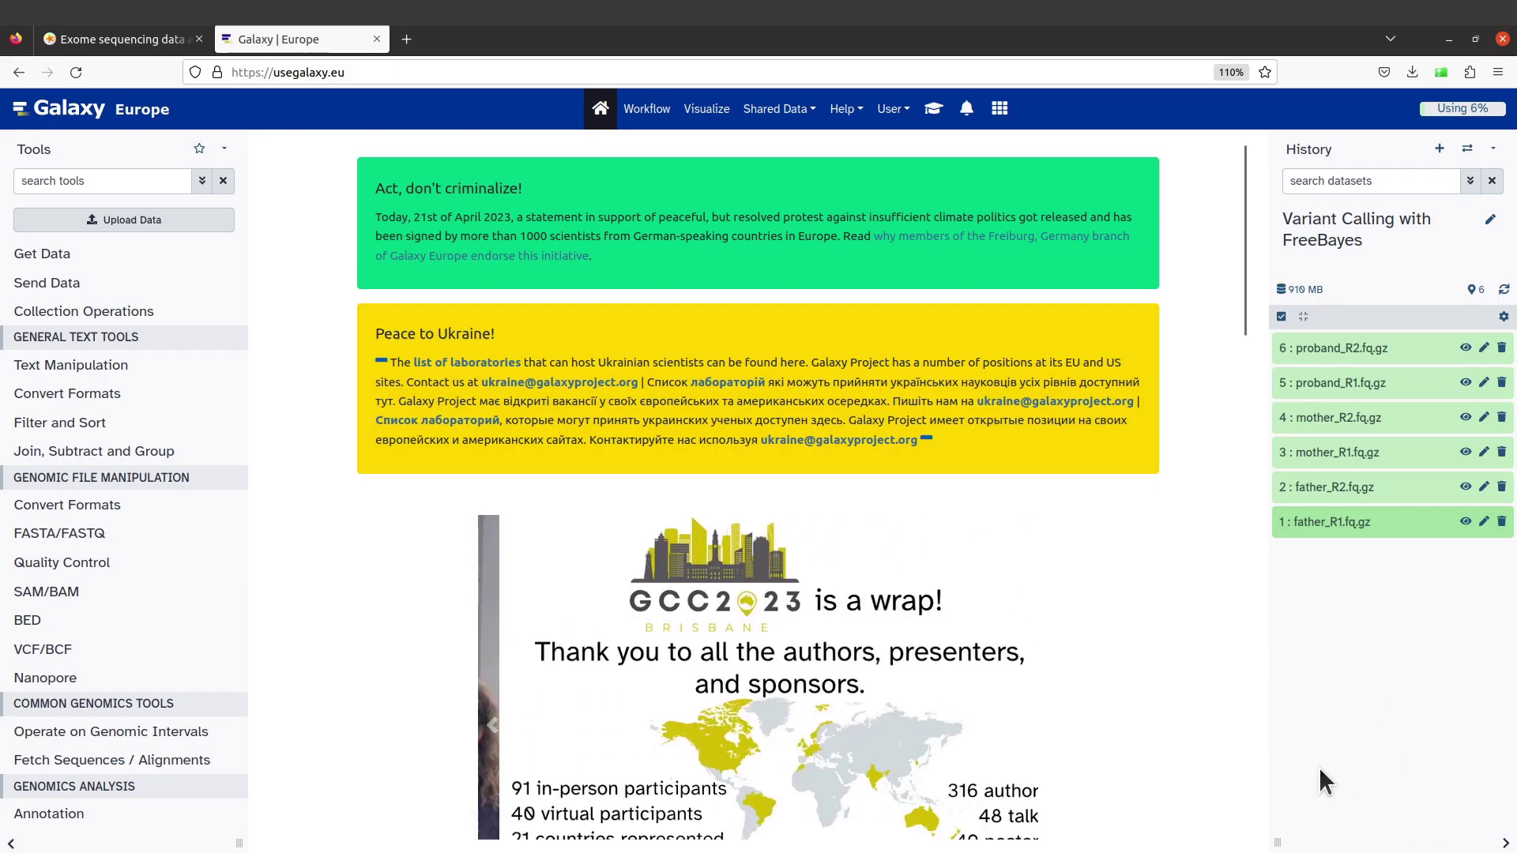
In the tutorial's reference genome step, copy the Zenodo link to hg19_chr8.fa.gz and read the required upload settings.
left_click(142, 46)
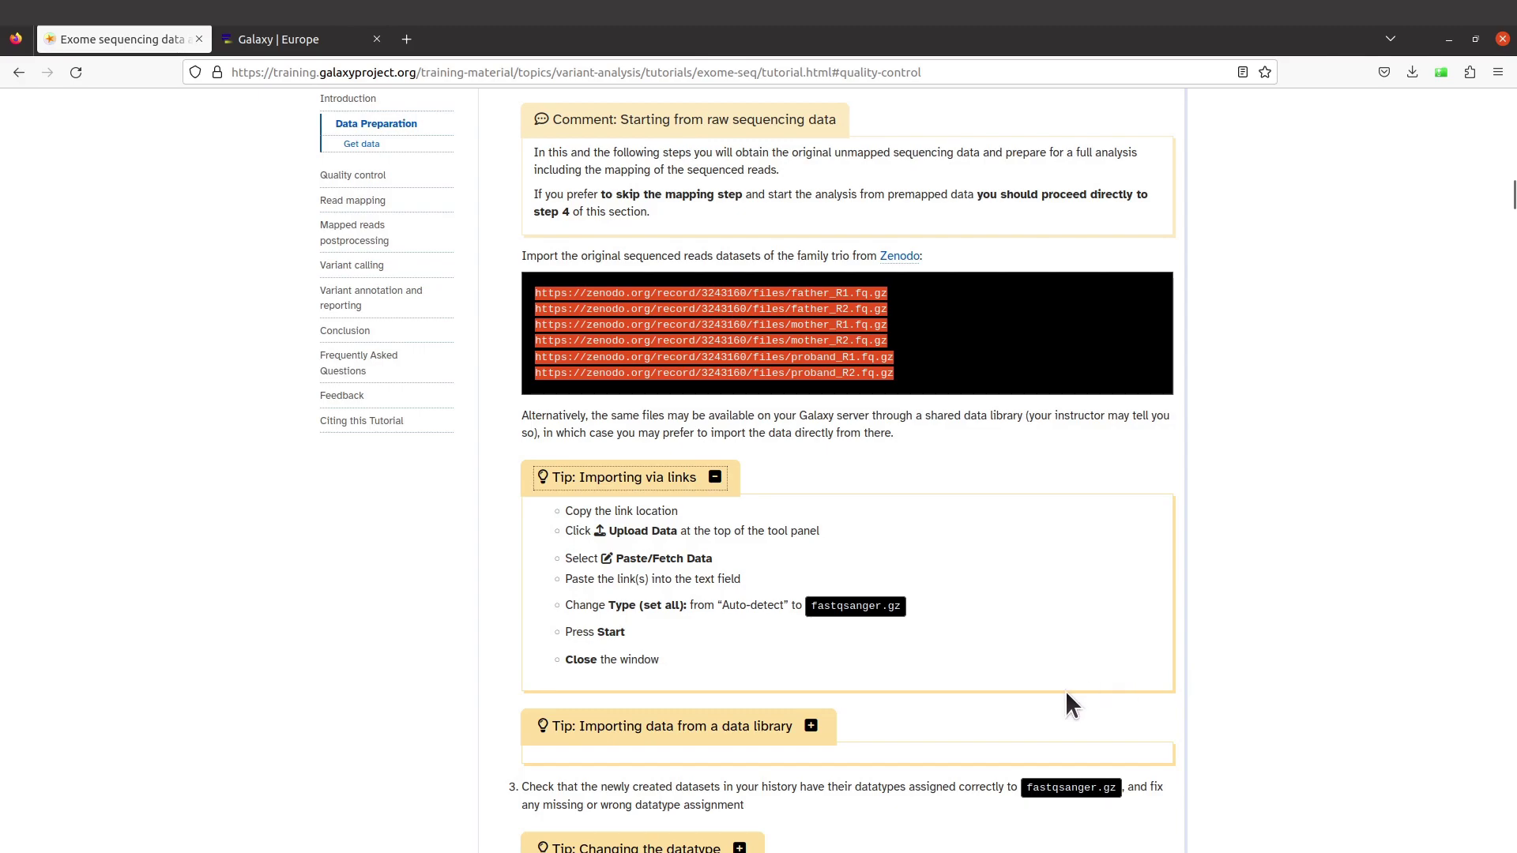
scroll(1066, 694, "down", 10)
scroll(1066, 695, "down", 11)
scroll(1066, 696, "down", 6)
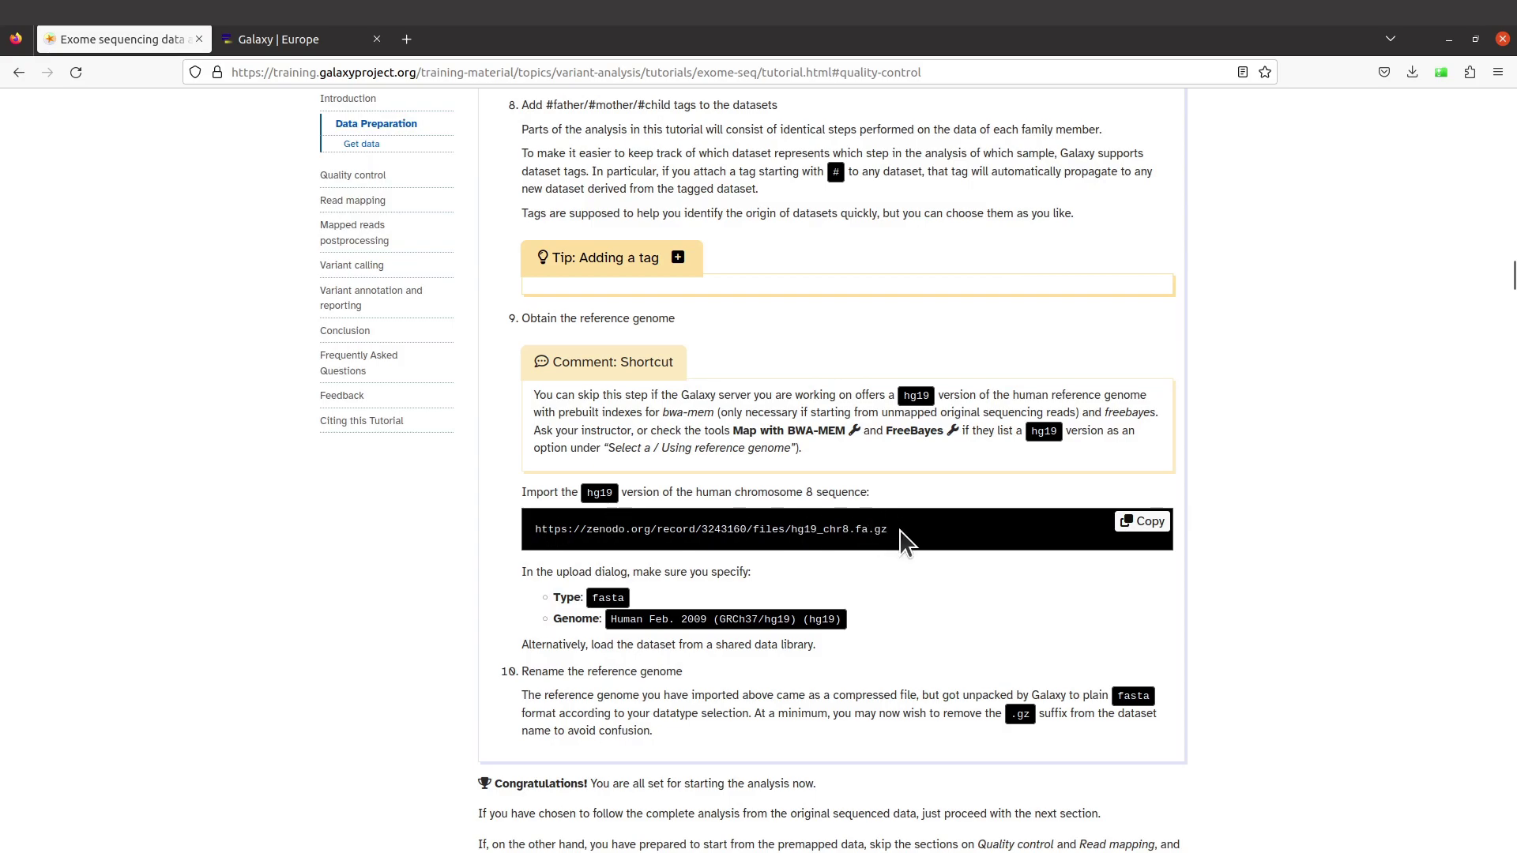
left_click_drag(891, 529, 531, 530)
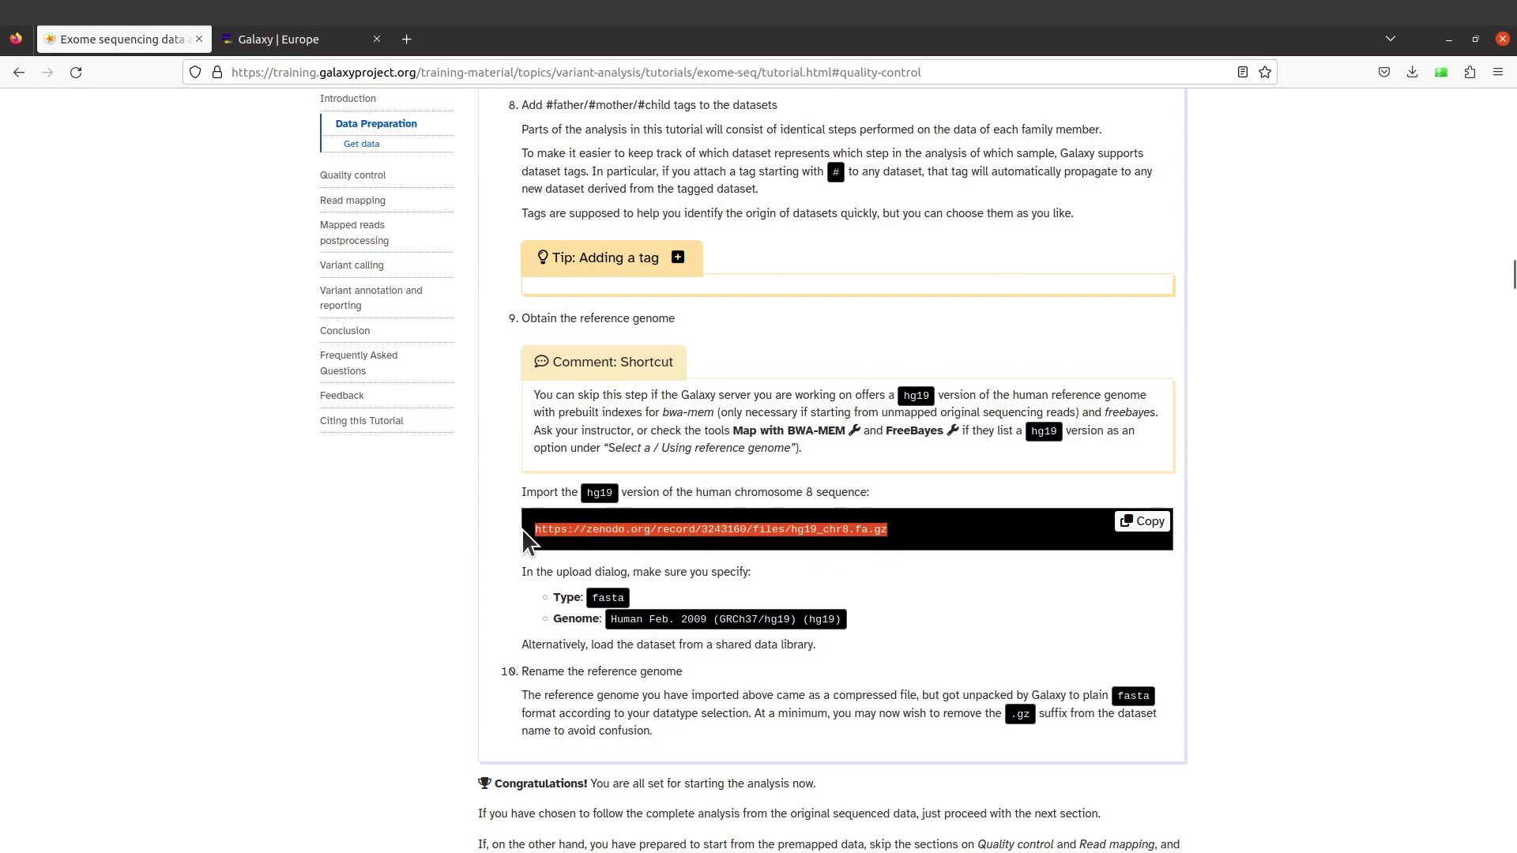
right_click(565, 528)
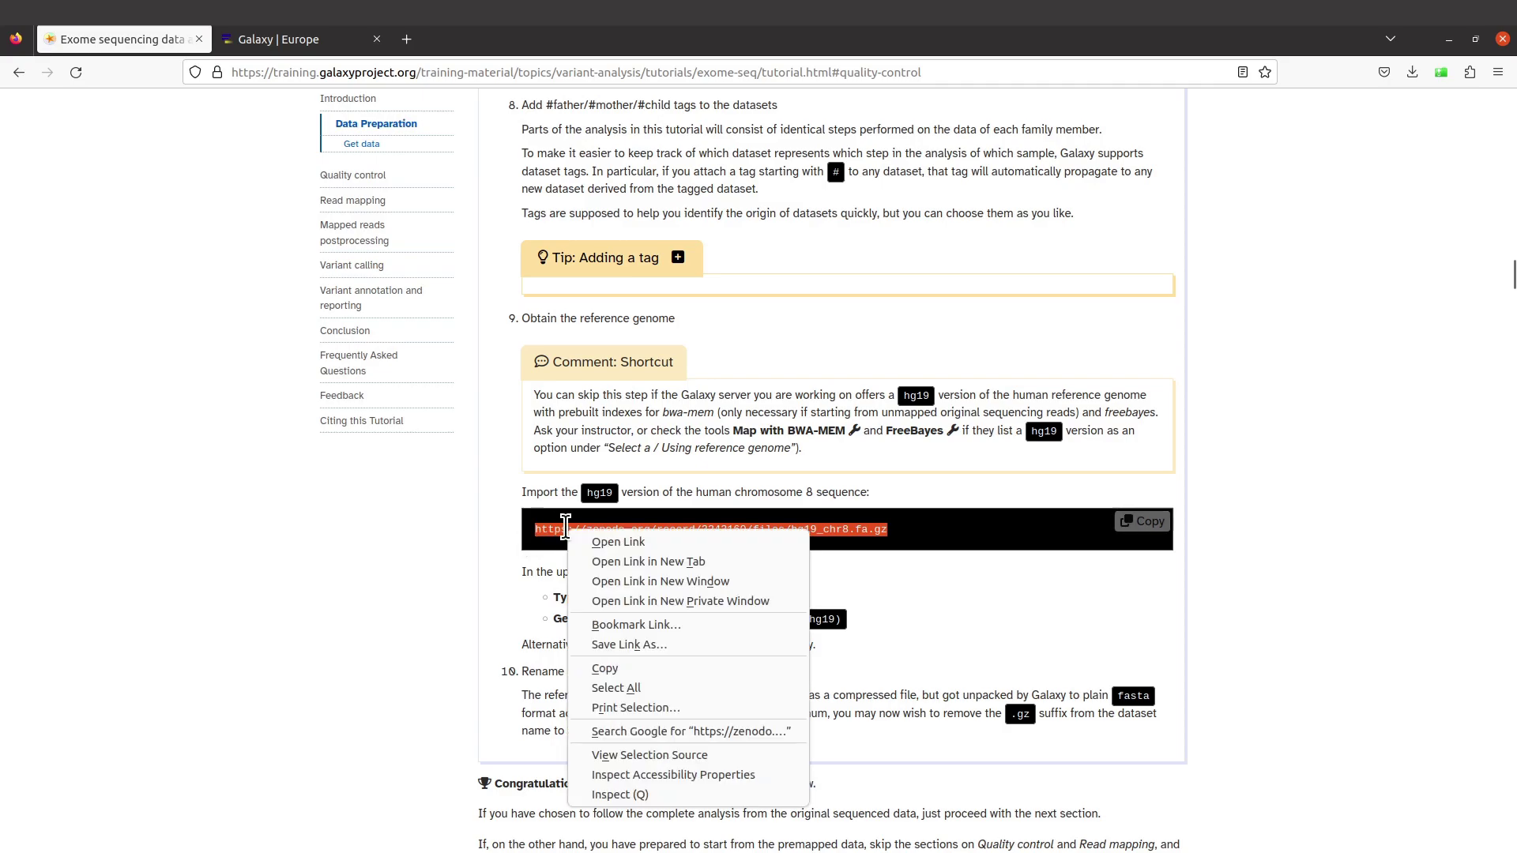
left_click(633, 670)
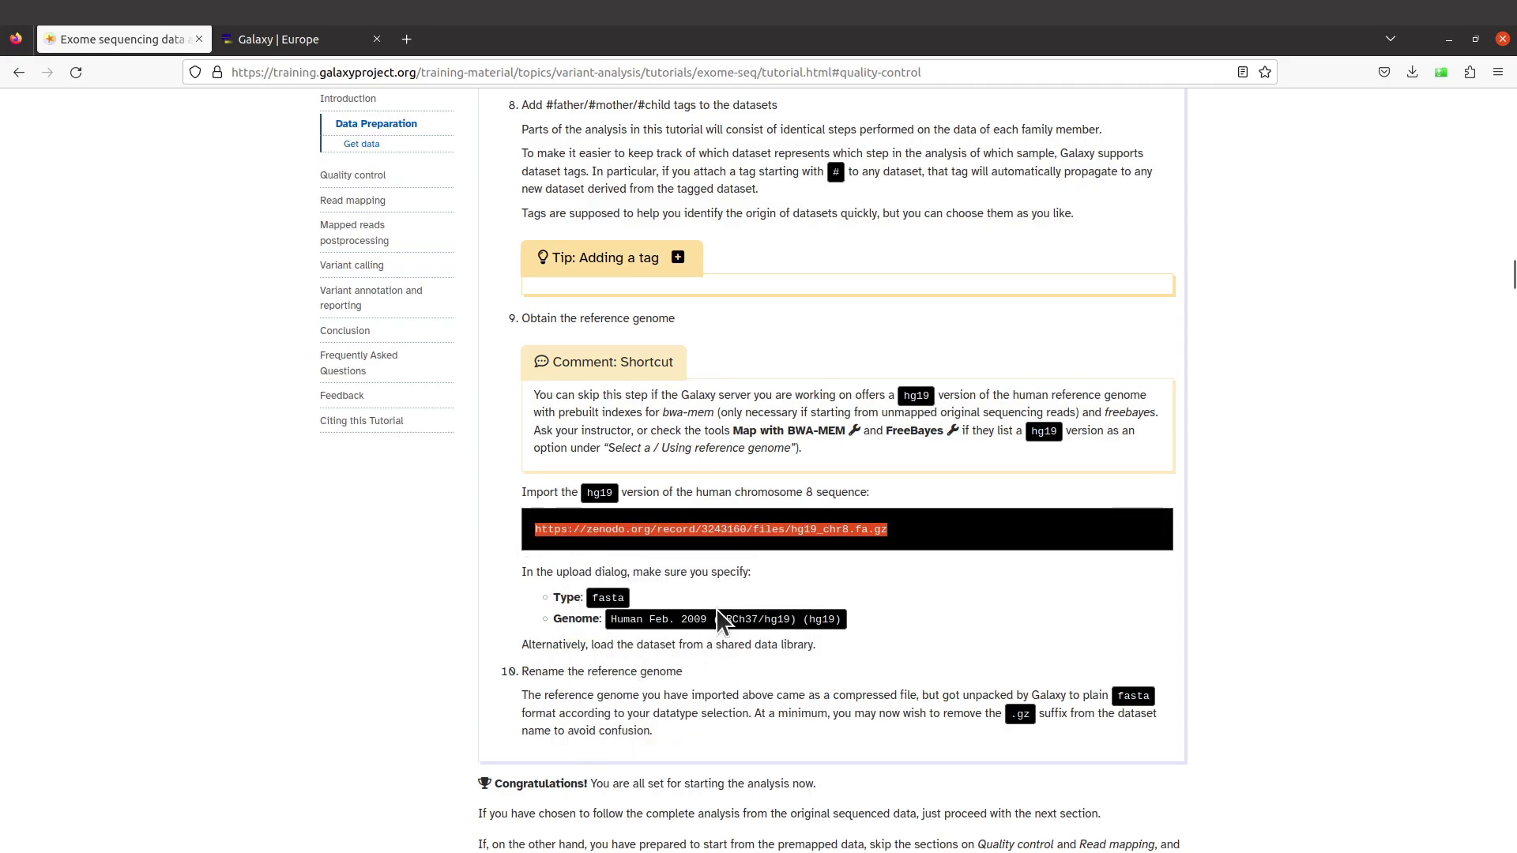
scroll(718, 611, "down", 2)
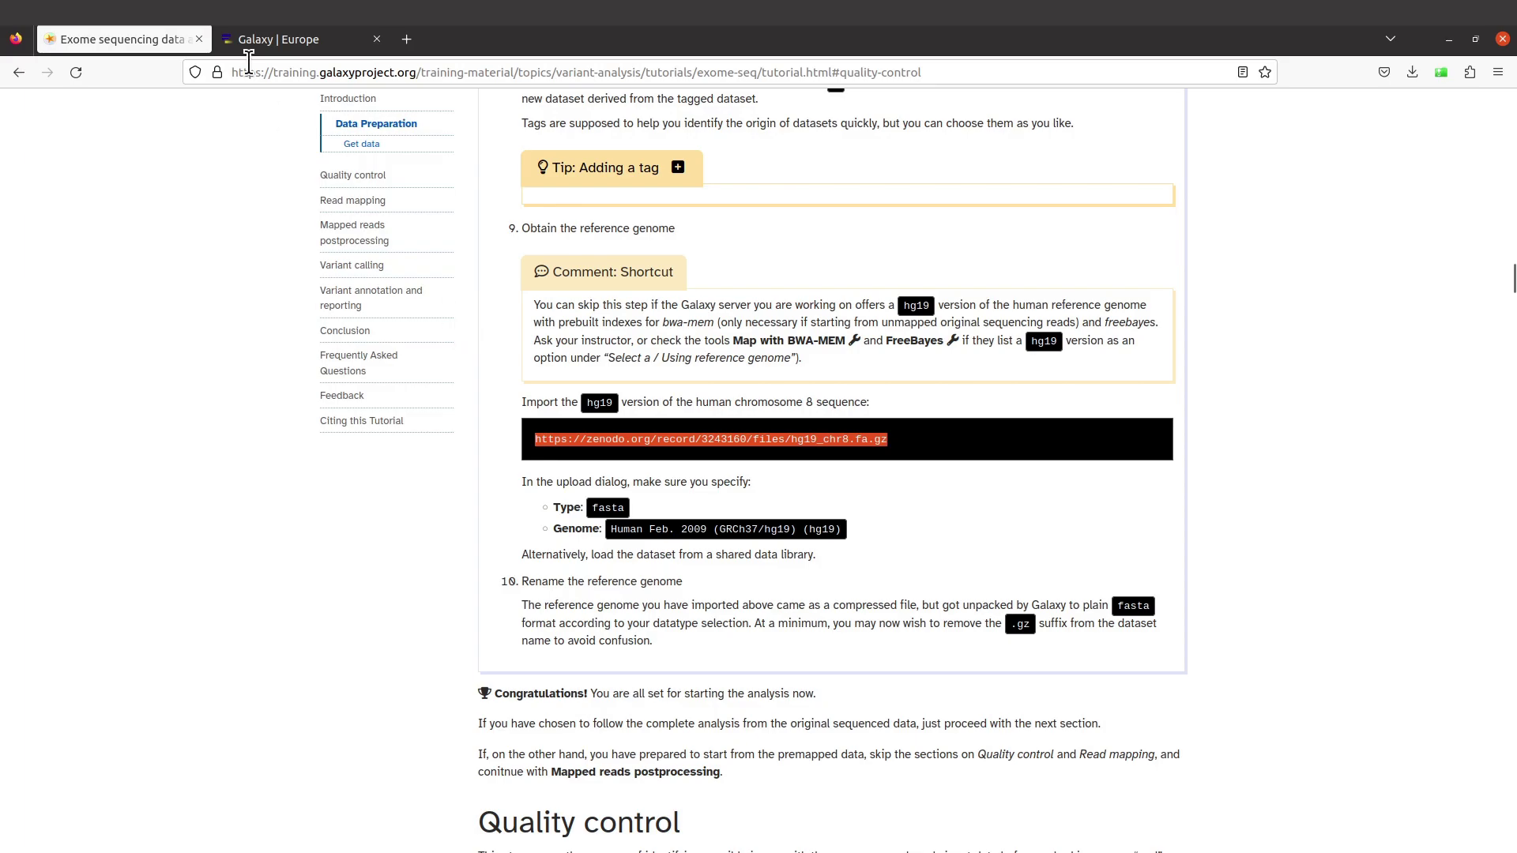
Switch to Galaxy Europe and add the copied hg19_chr8.fa.gz link as a new Paste/Fetch data entry for upload.
left_click(268, 35)
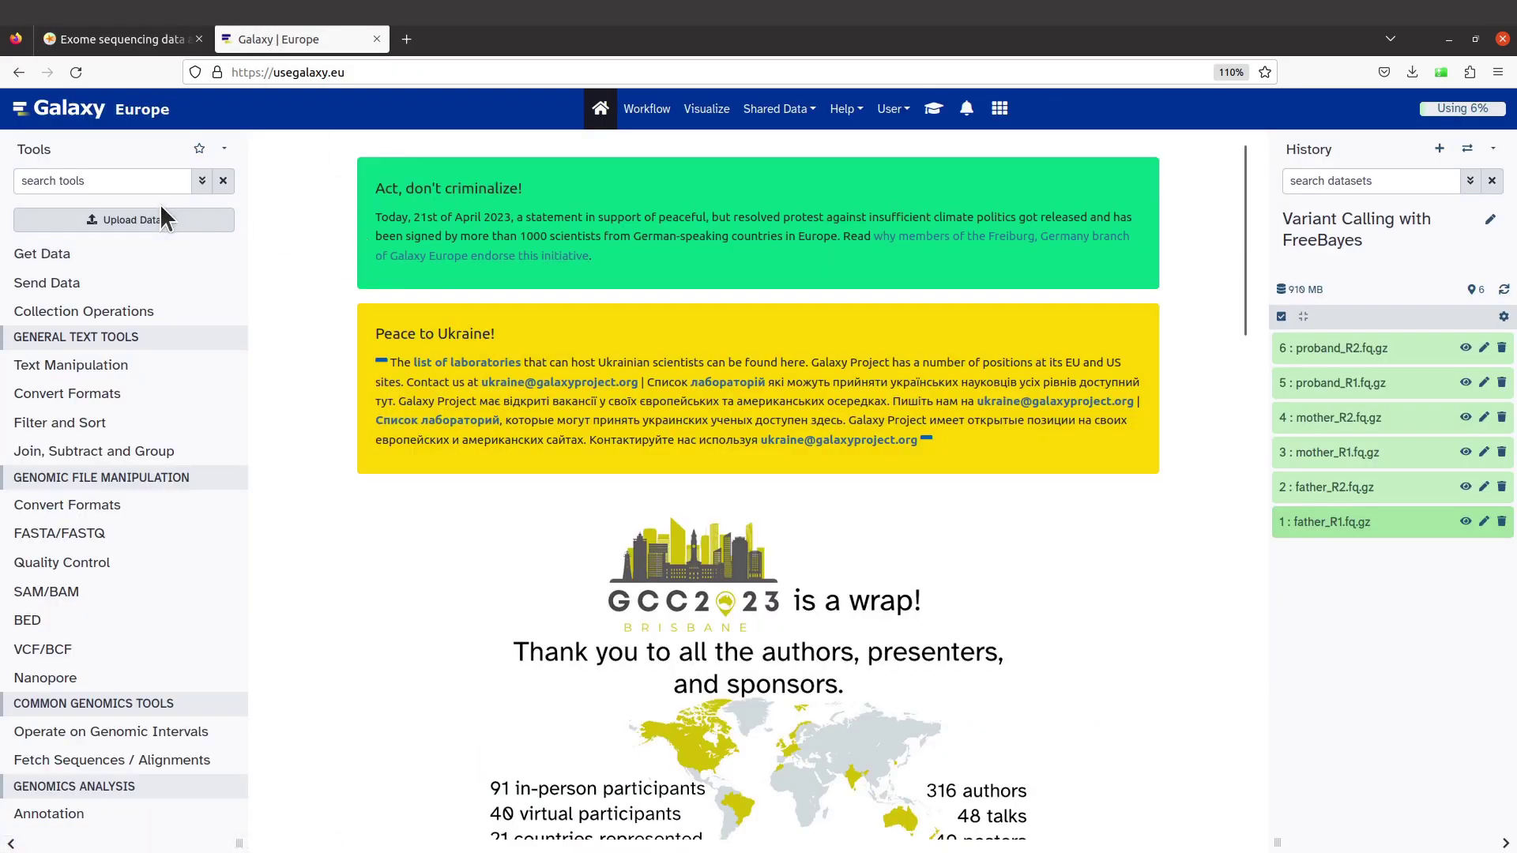
left_click(142, 225)
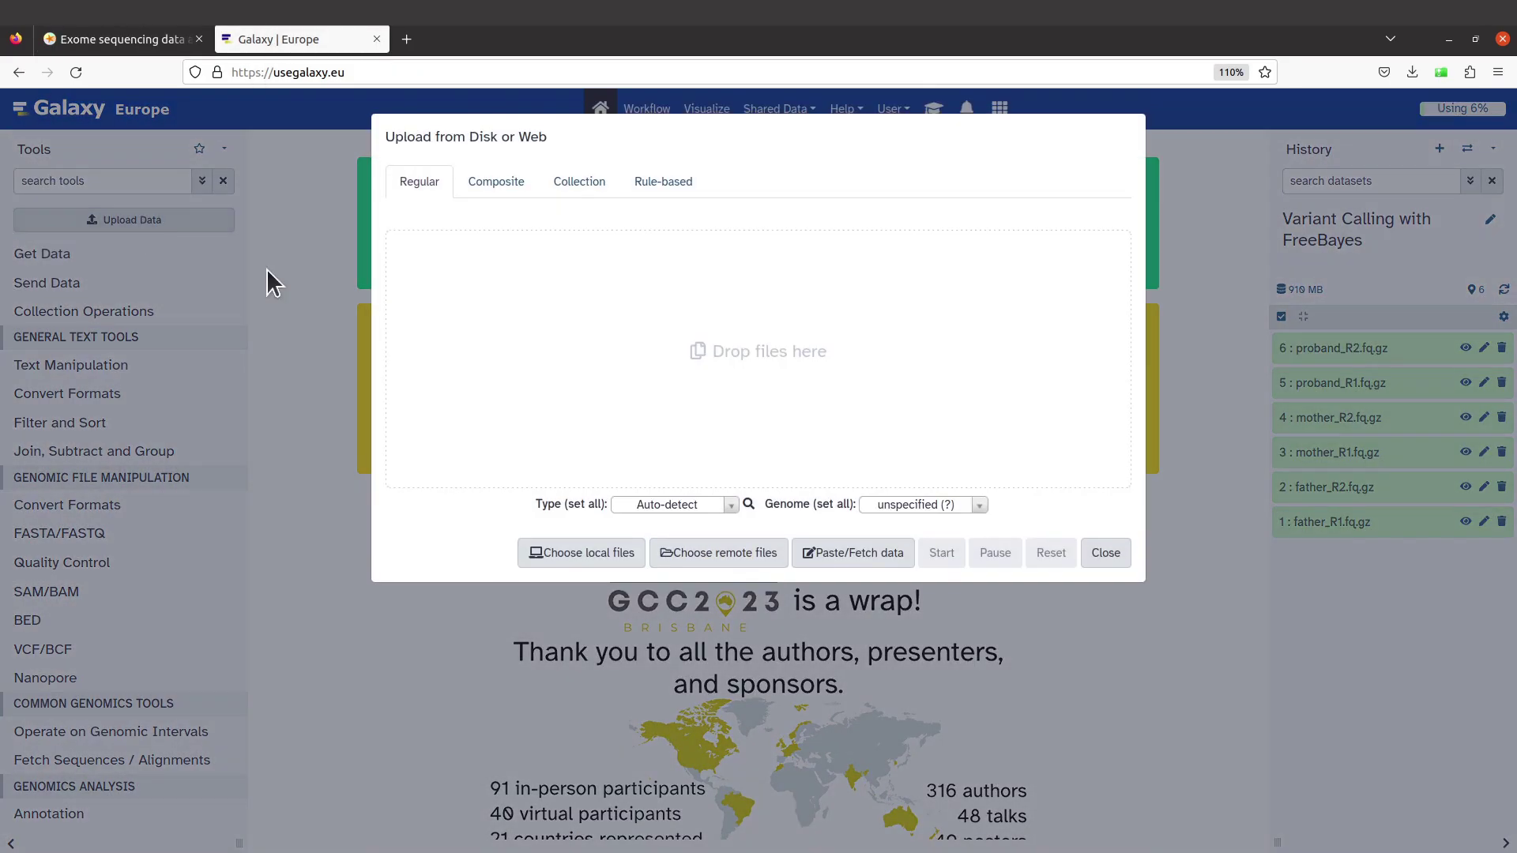
left_click(860, 554)
right_click(652, 380)
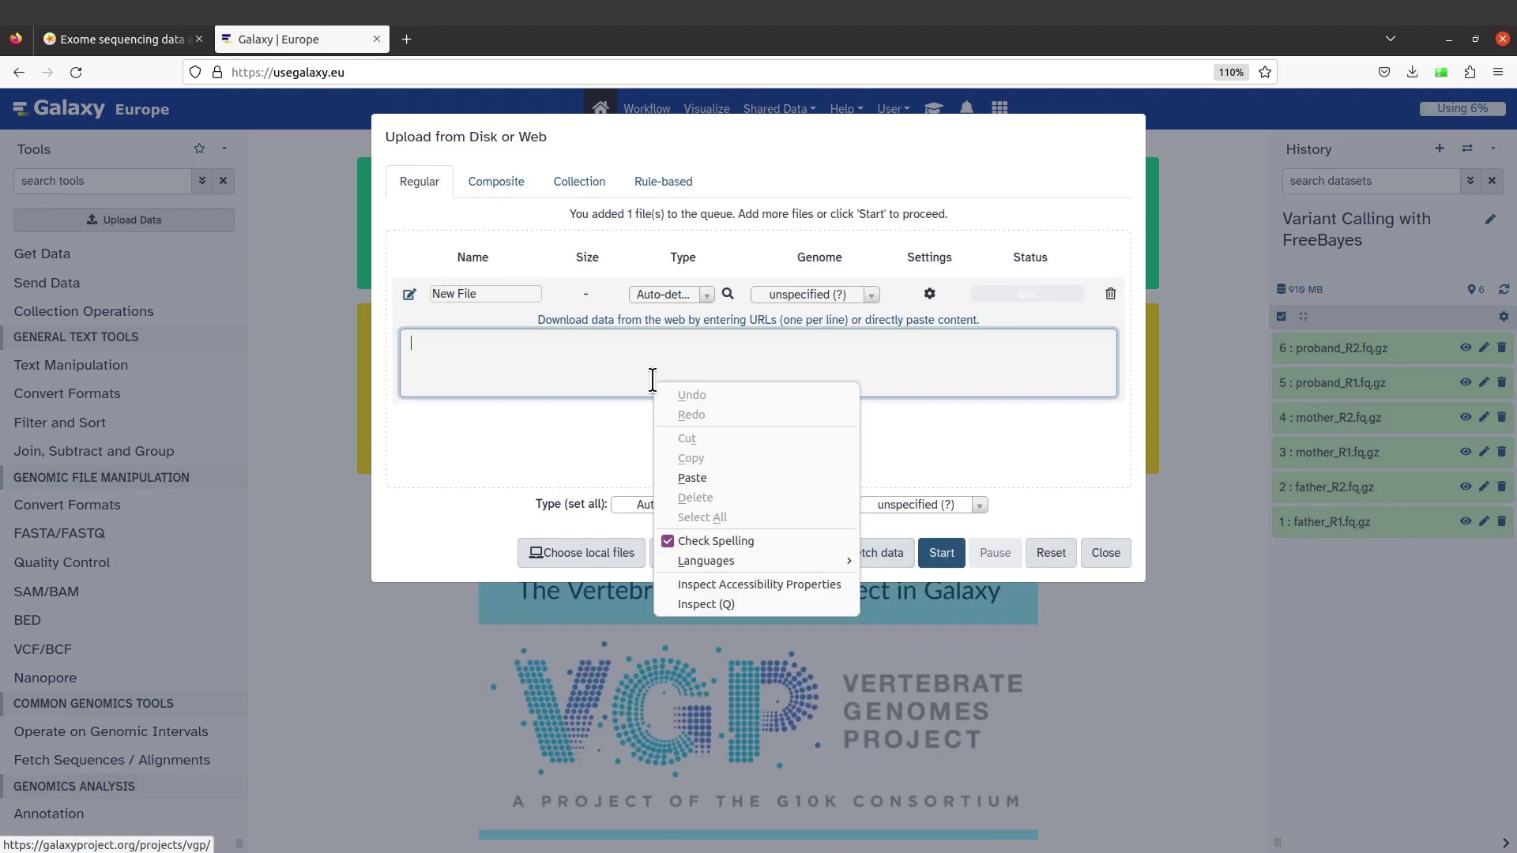
left_click(713, 477)
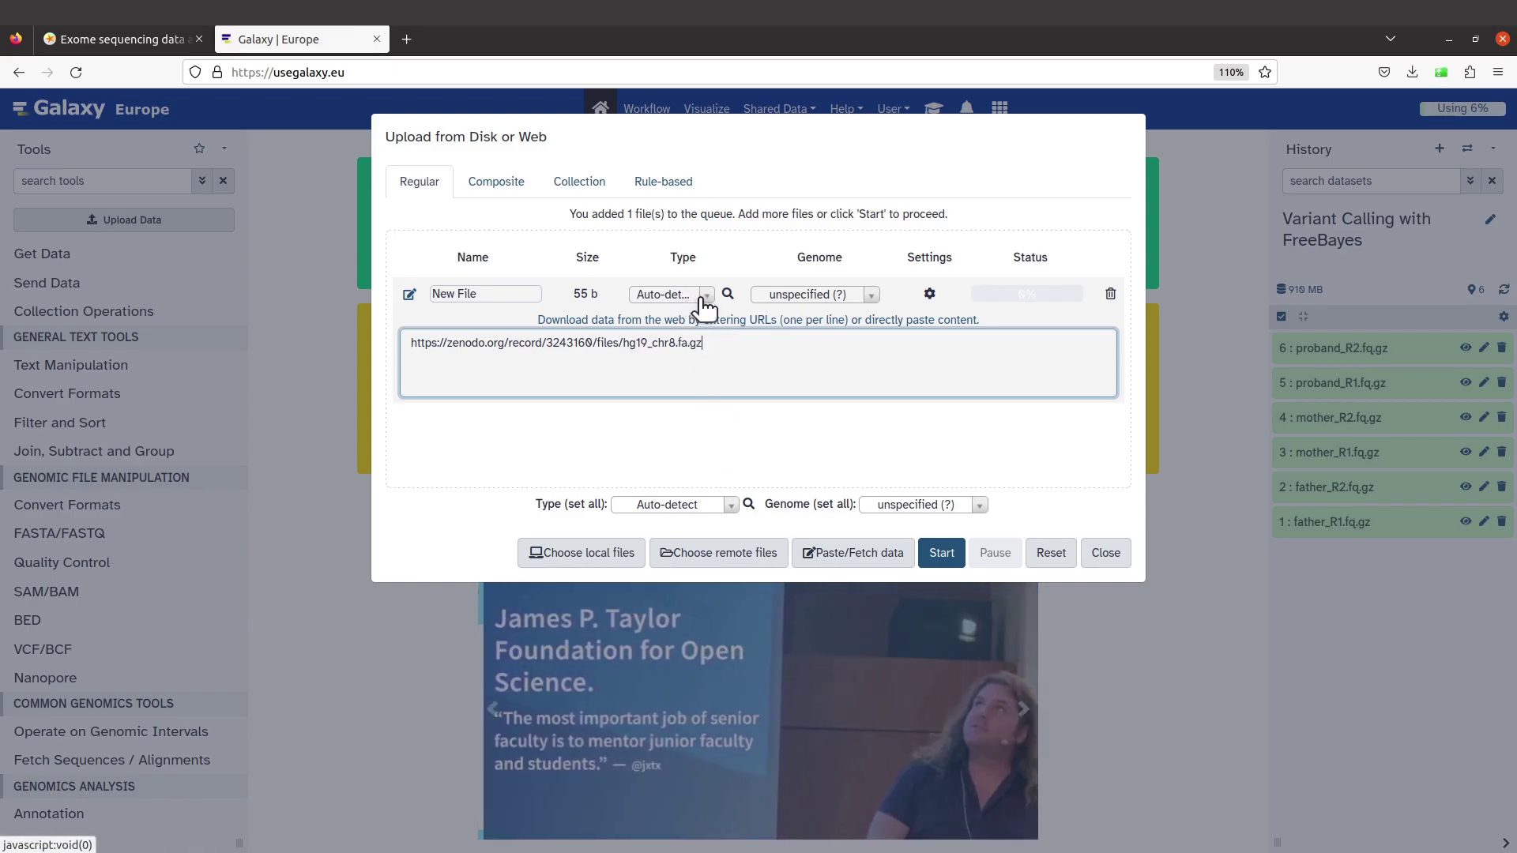
Set the file type of the hg19_chr8.fa.gz upload entry to fasta.
left_click(704, 304)
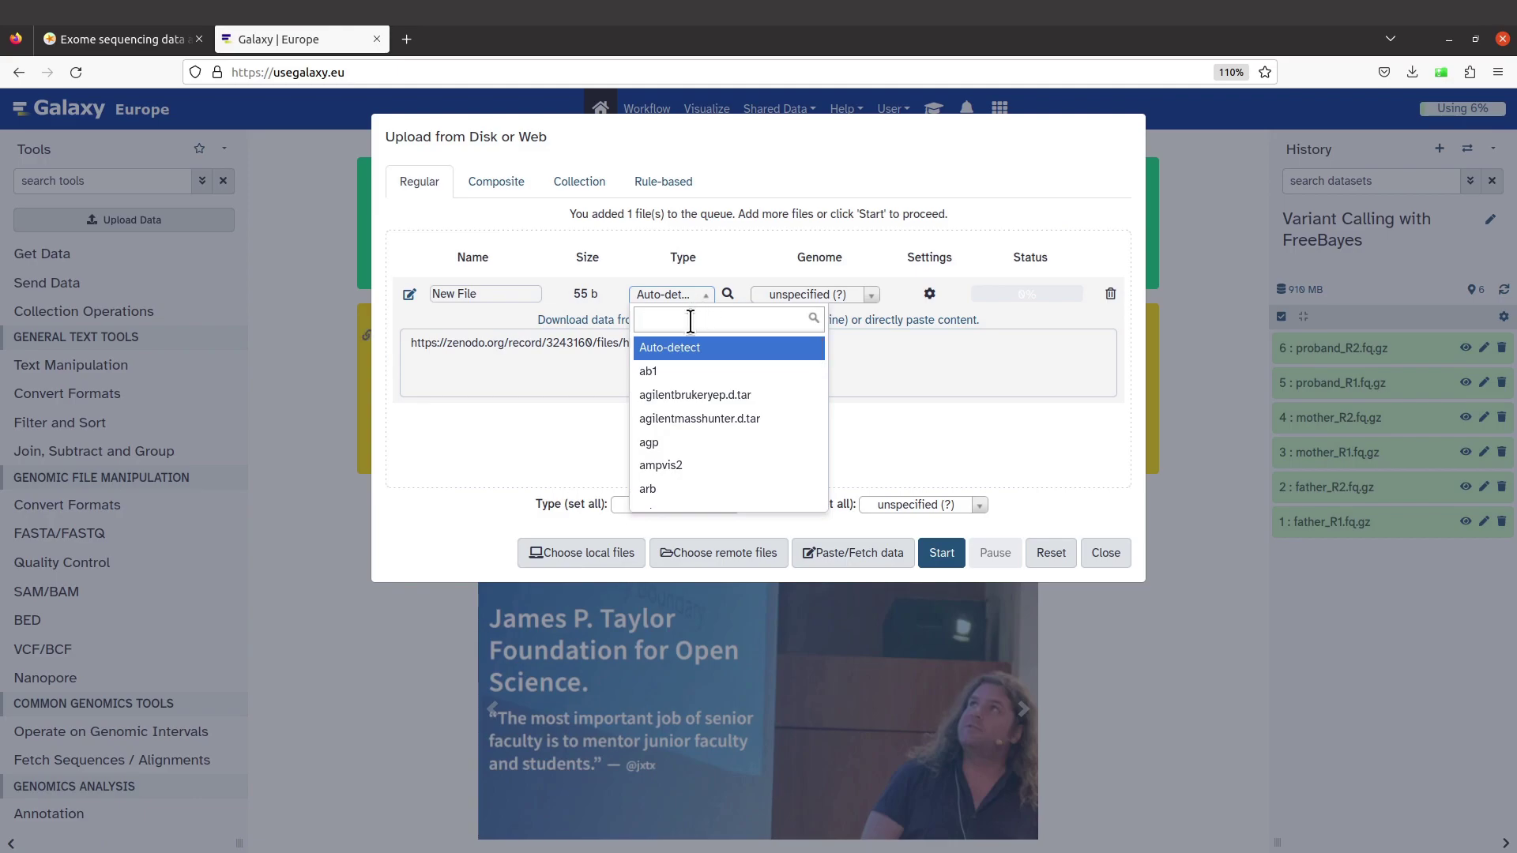
type("fasta")
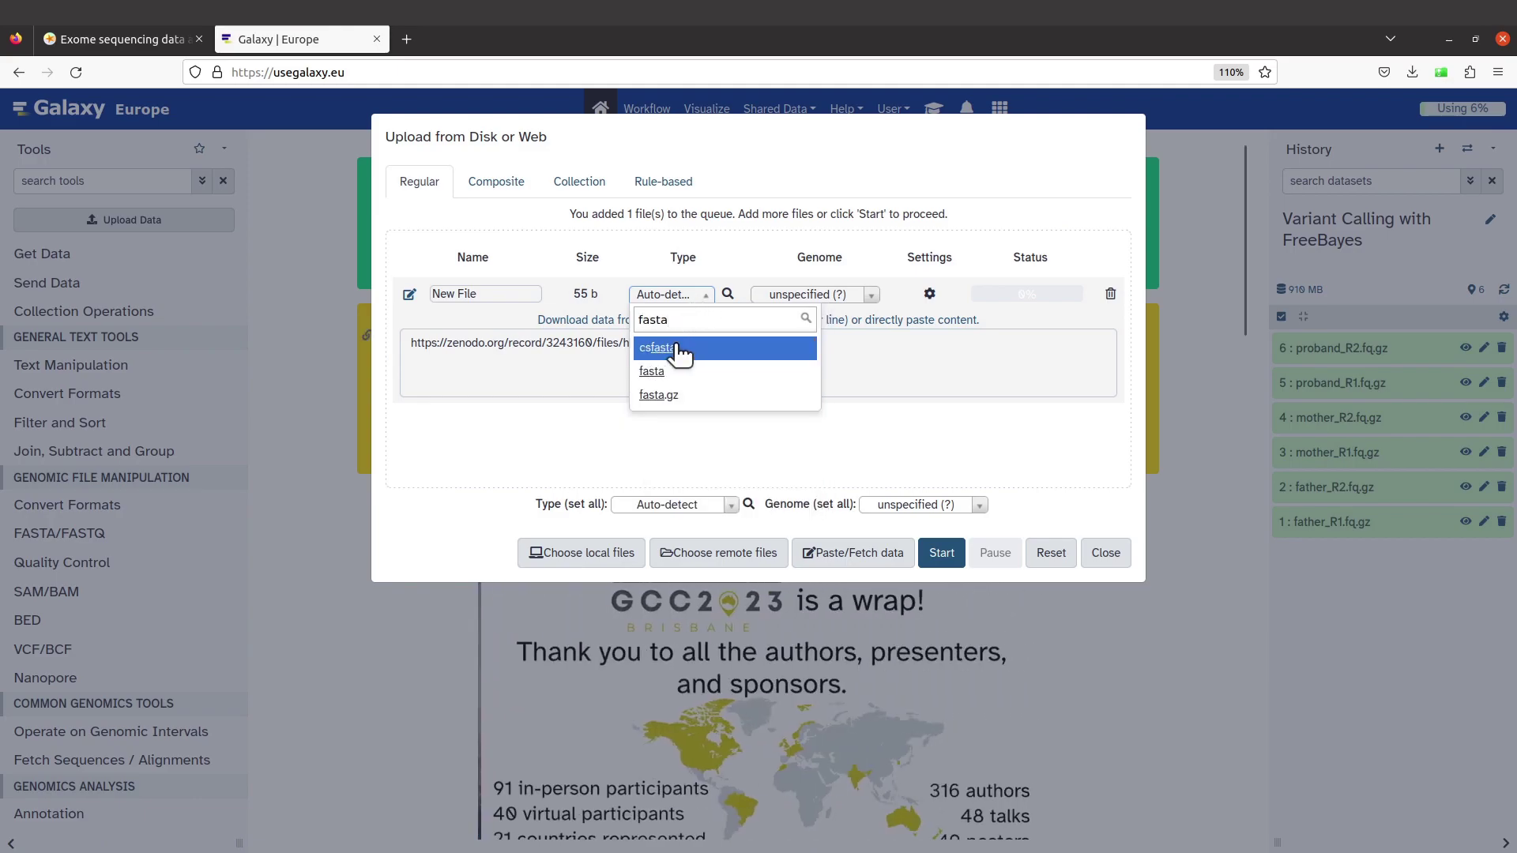
left_click(668, 379)
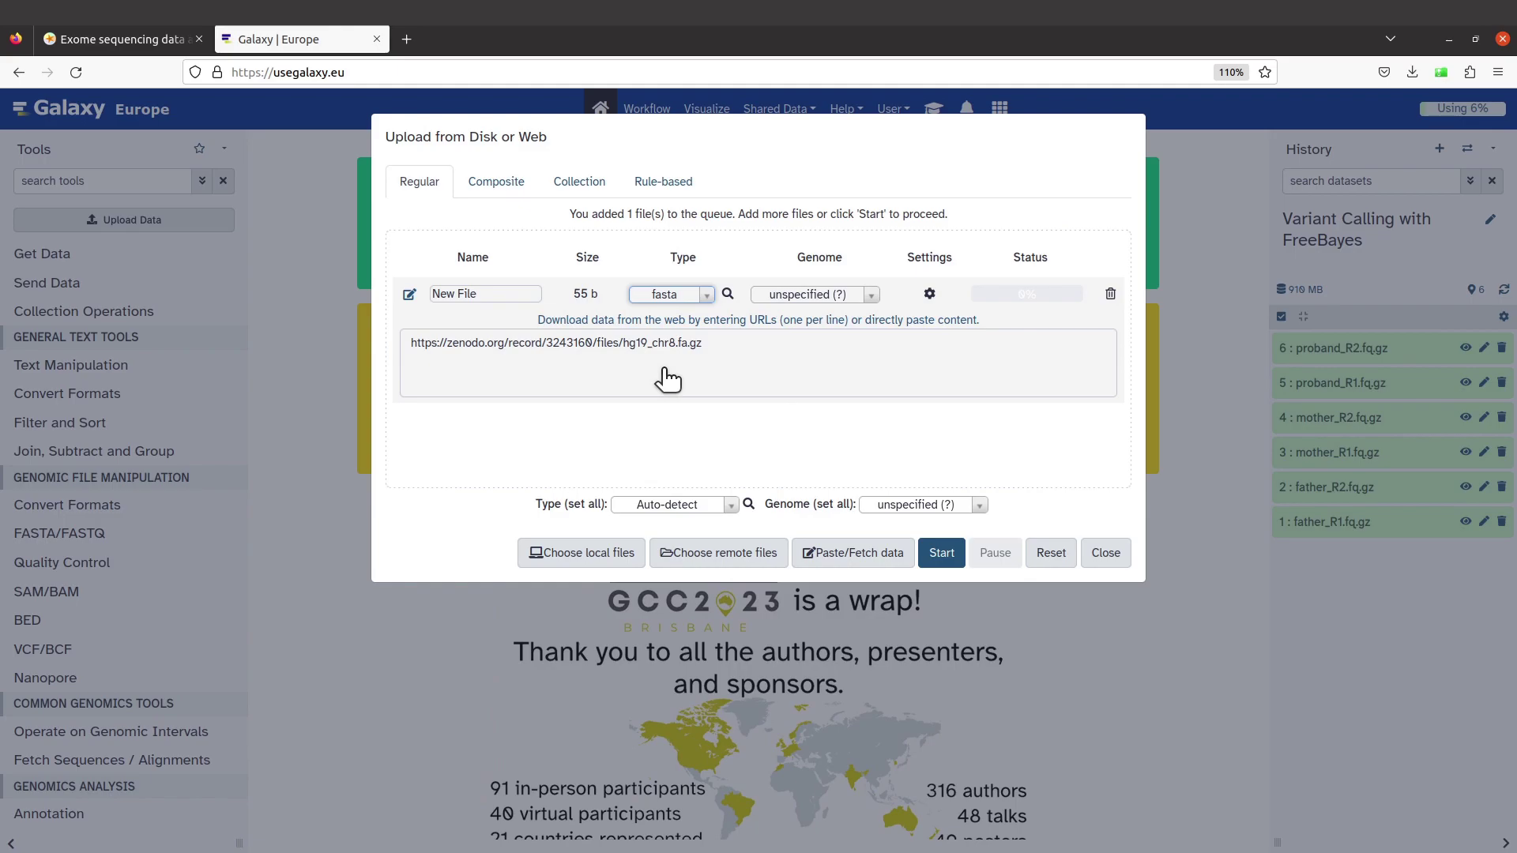
Set the upload entry's genome to Human Feb. 2009 (GRCh37/hg19) (hg19), checking the required build against the tutorial.
left_click(874, 296)
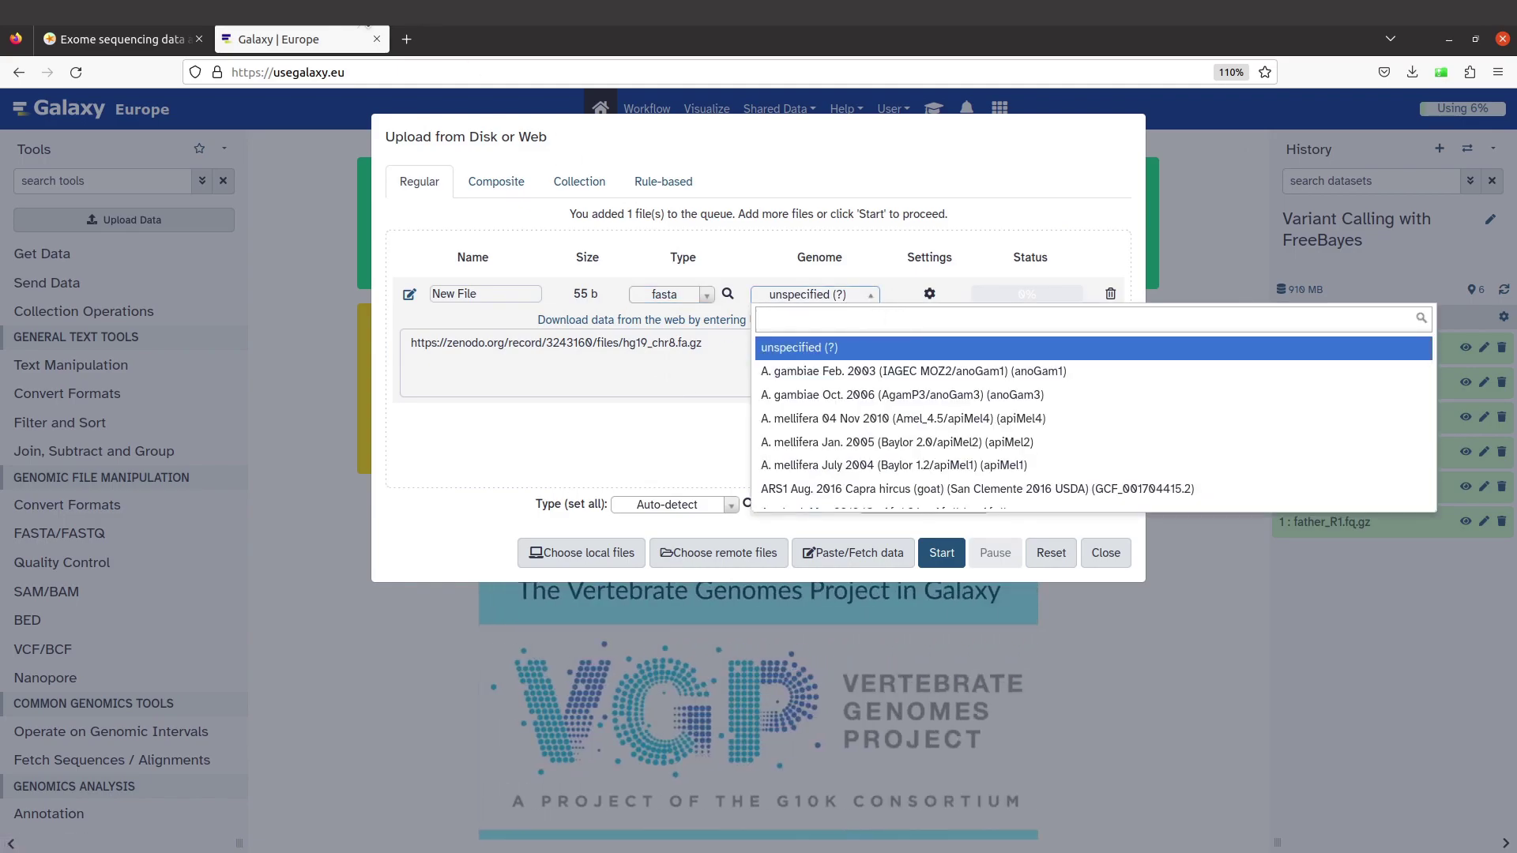
left_click(84, 36)
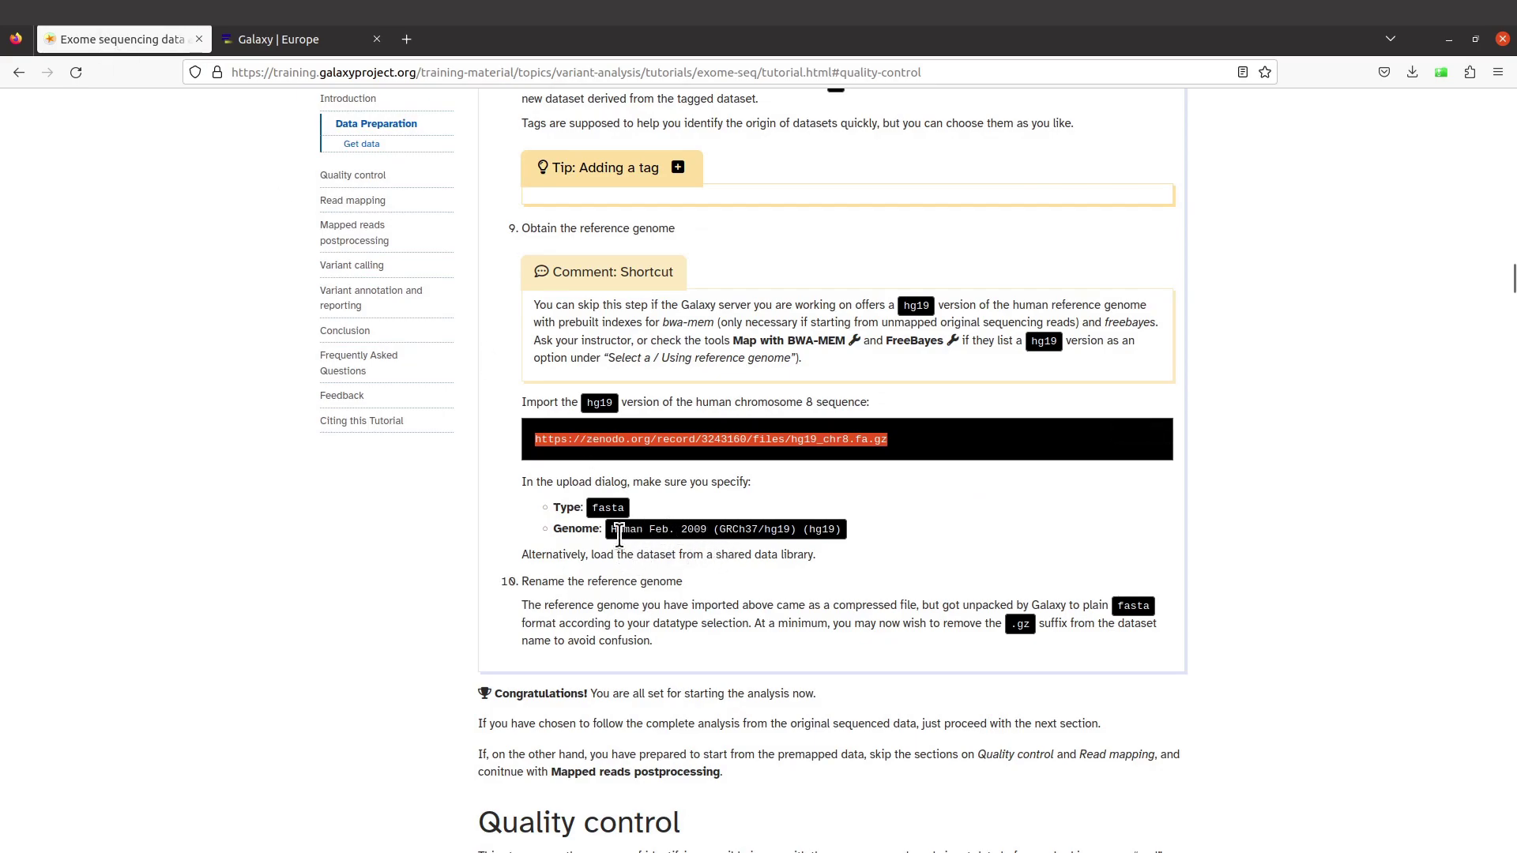
mouse_move(680, 446)
left_click(287, 35)
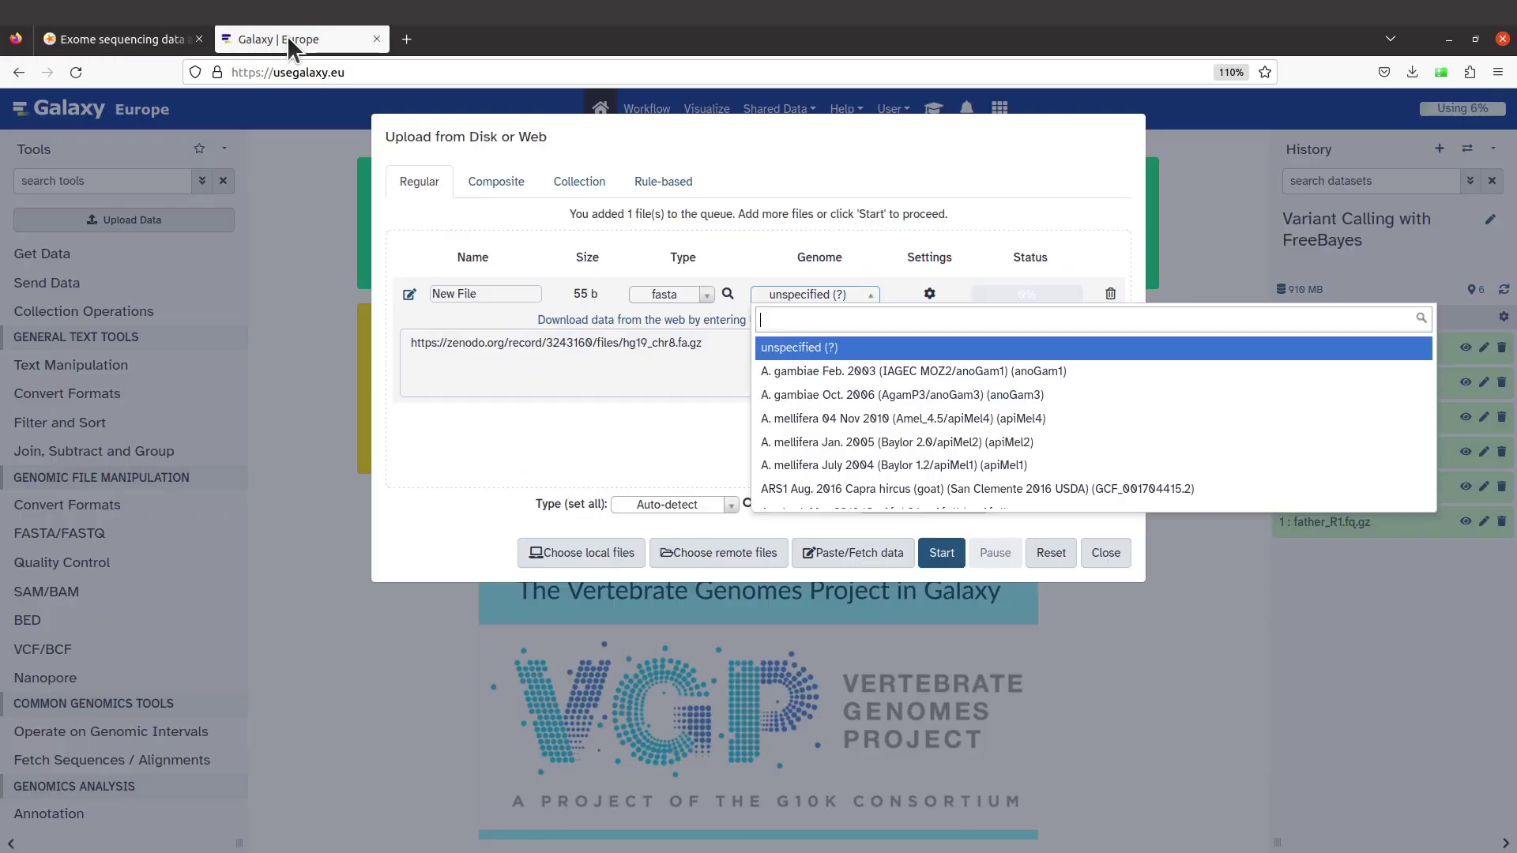
type("human")
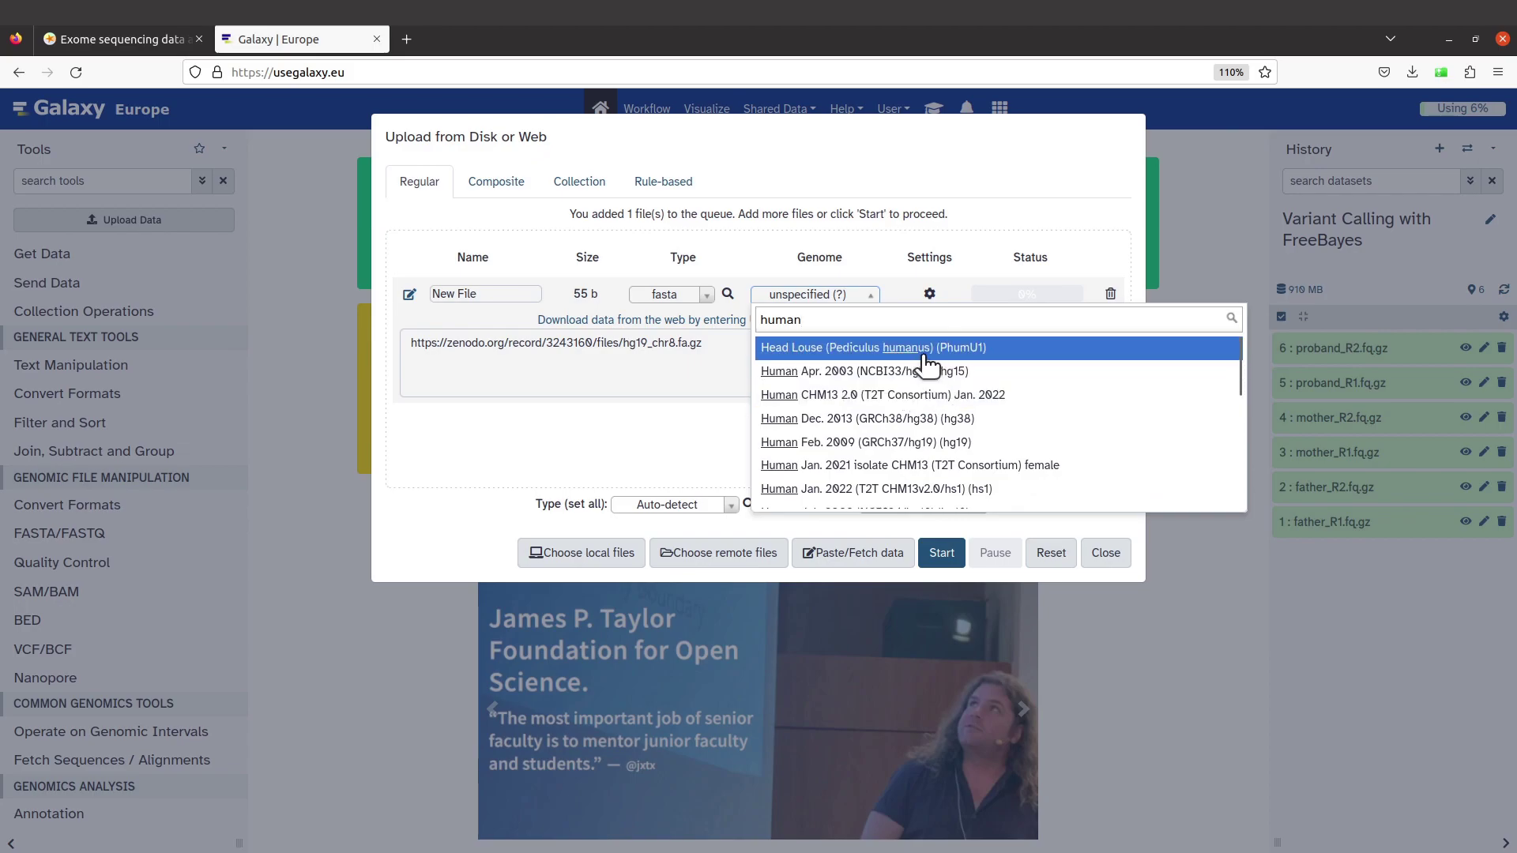
key("BackSpace")
key("BackSpace")
key("BackSpace")
key("BackSpace")
key("BackSpace")
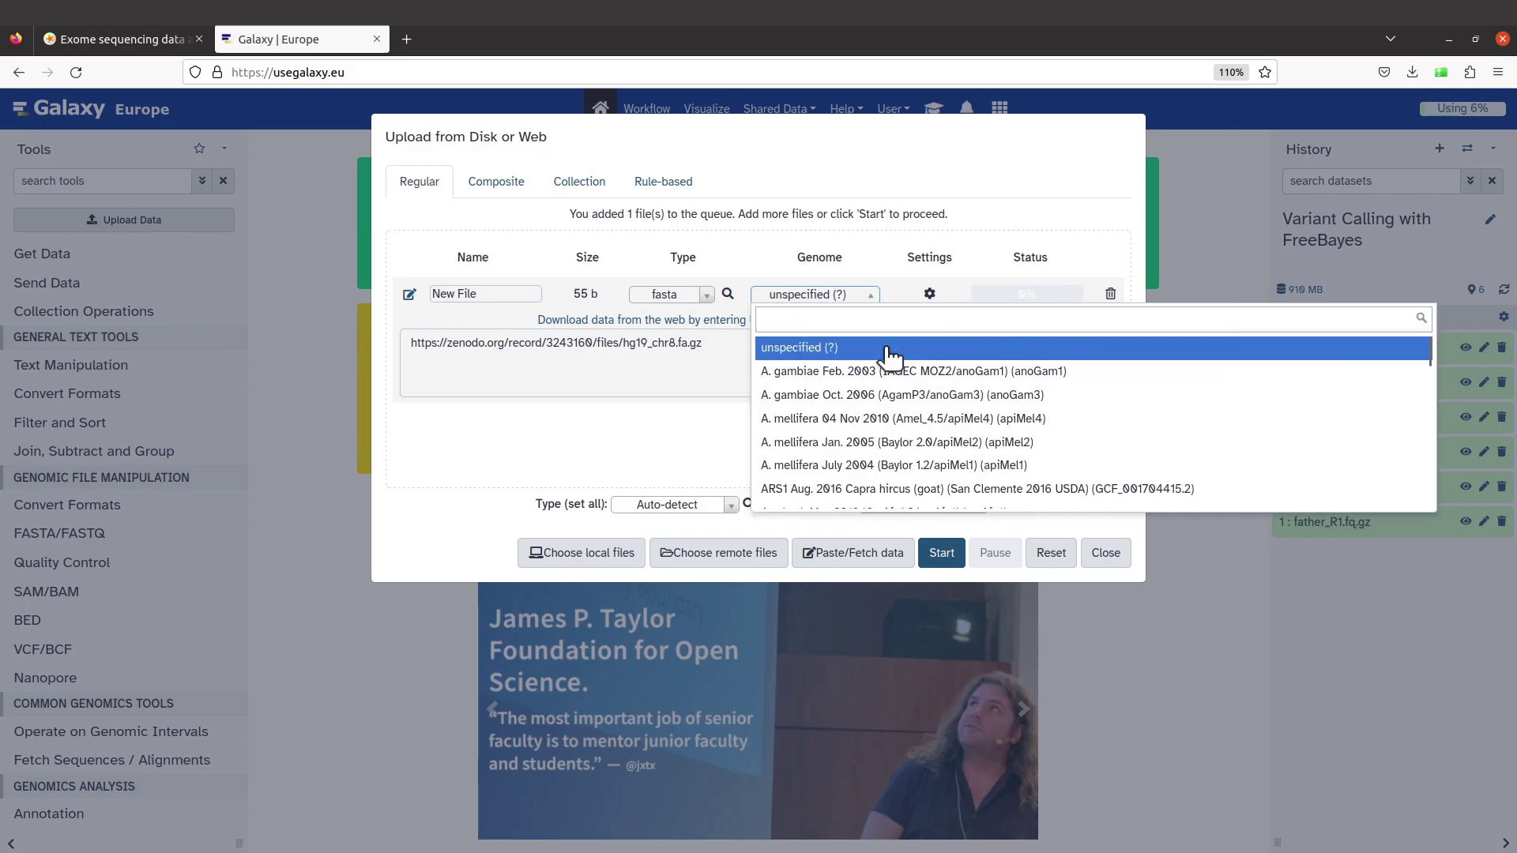
type("Human Feb")
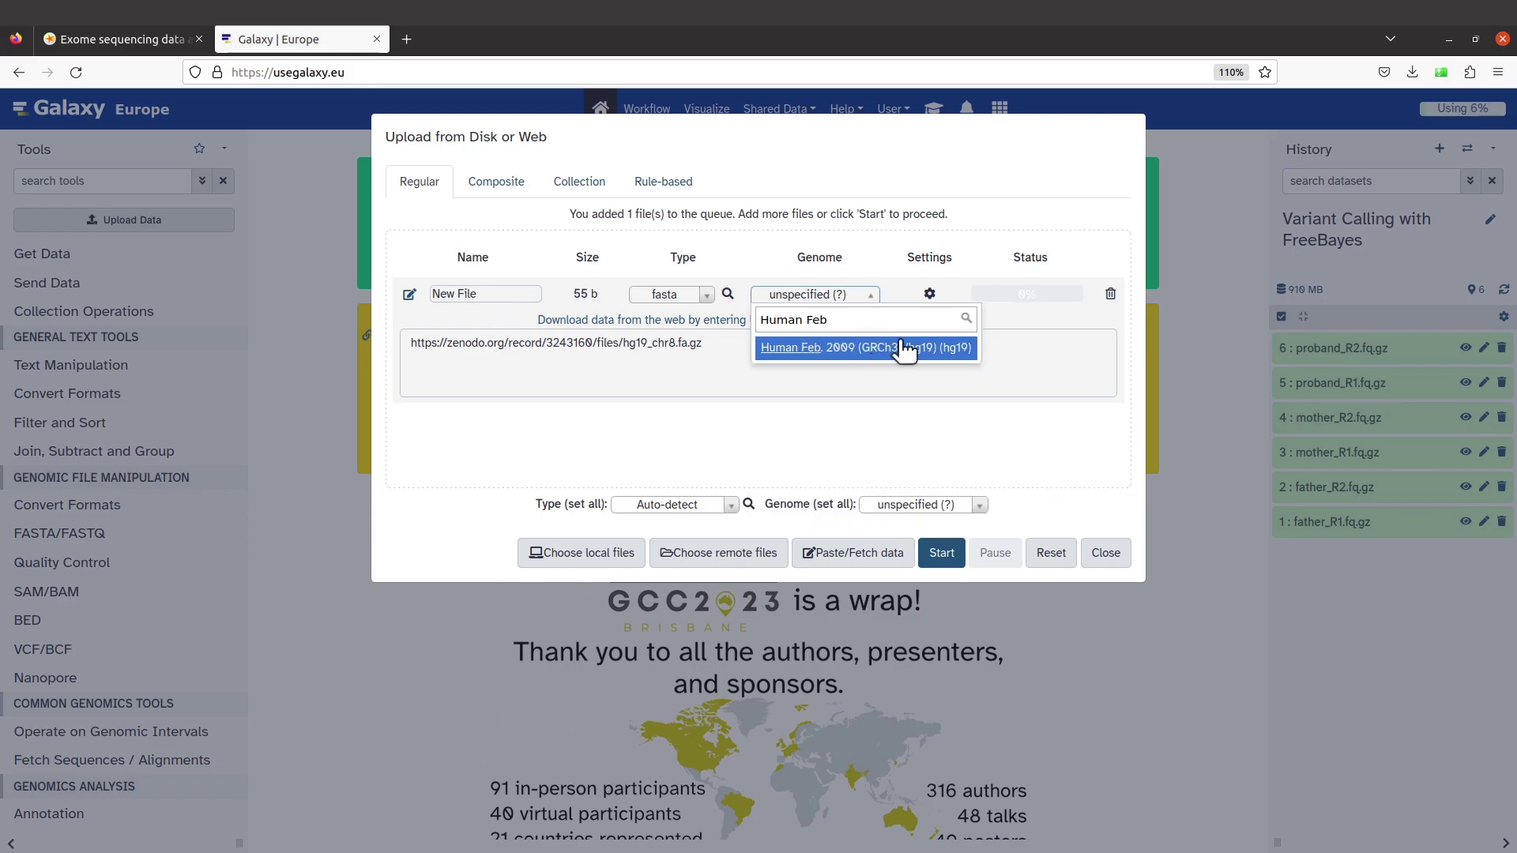
left_click(842, 350)
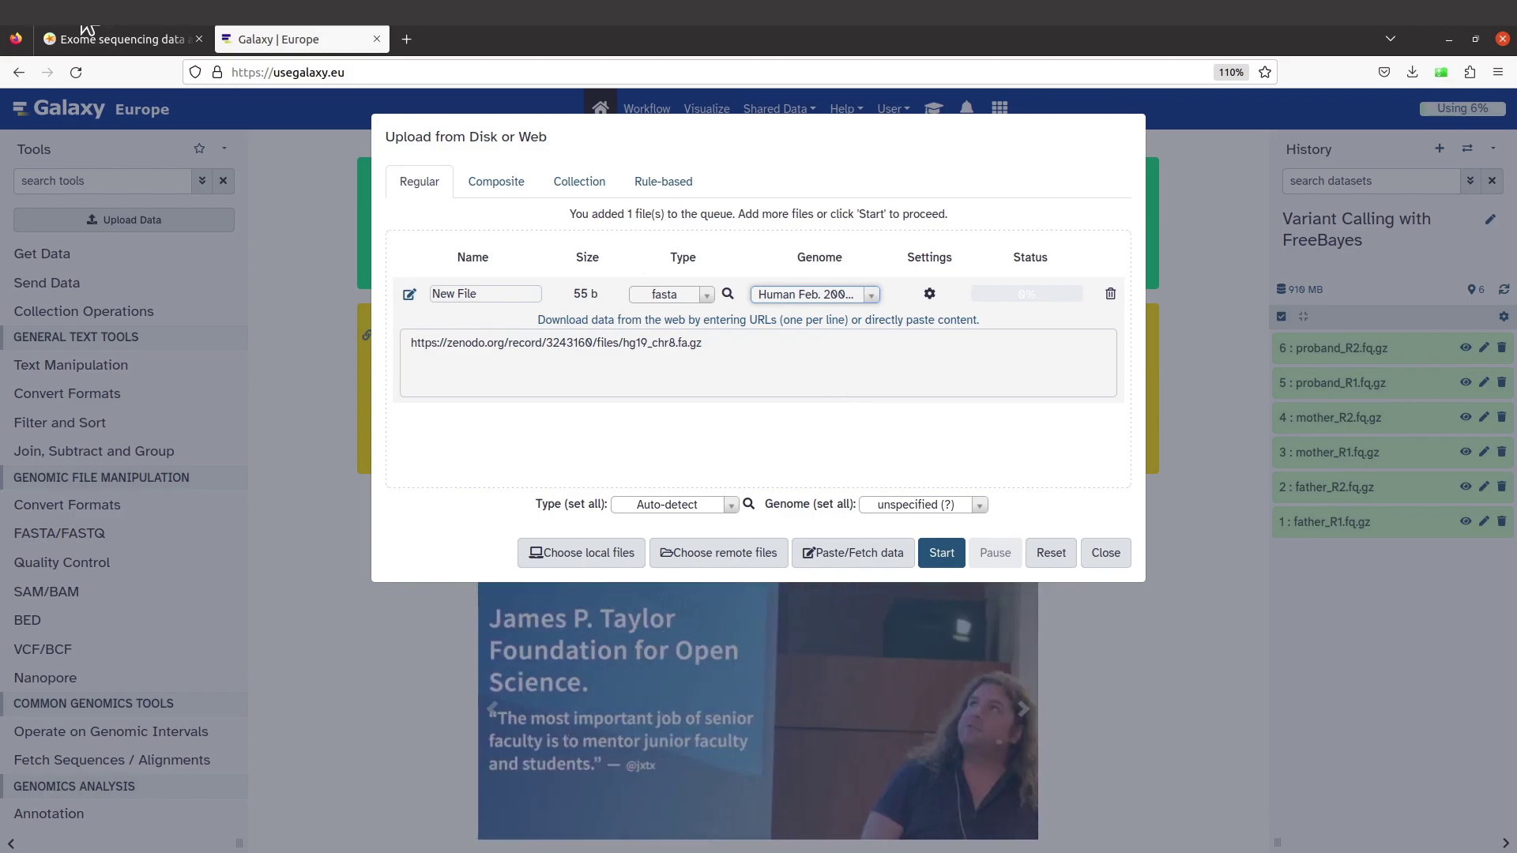
left_click(149, 45)
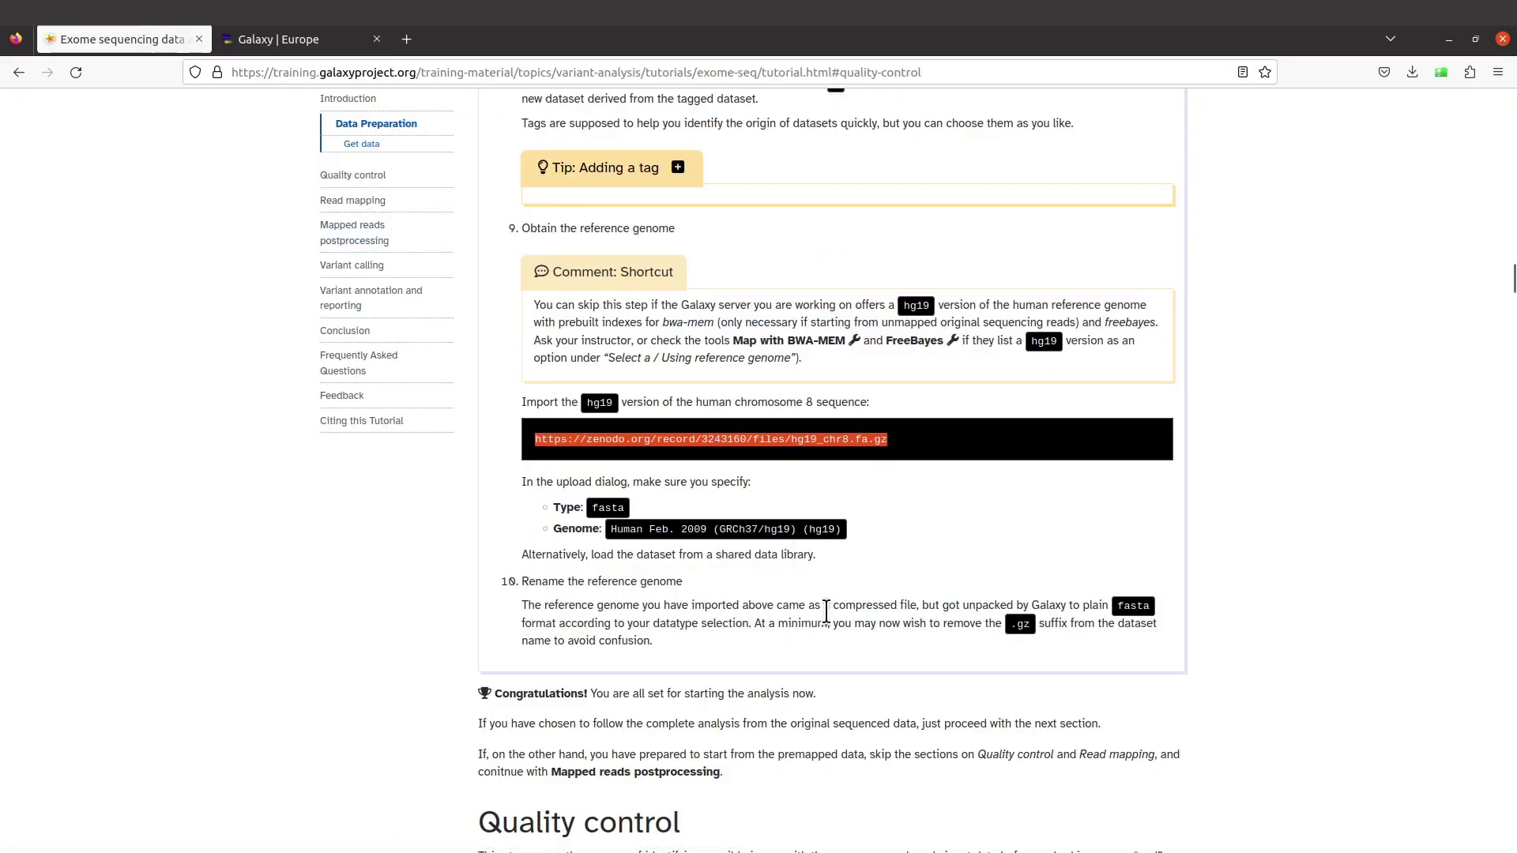
left_click(288, 38)
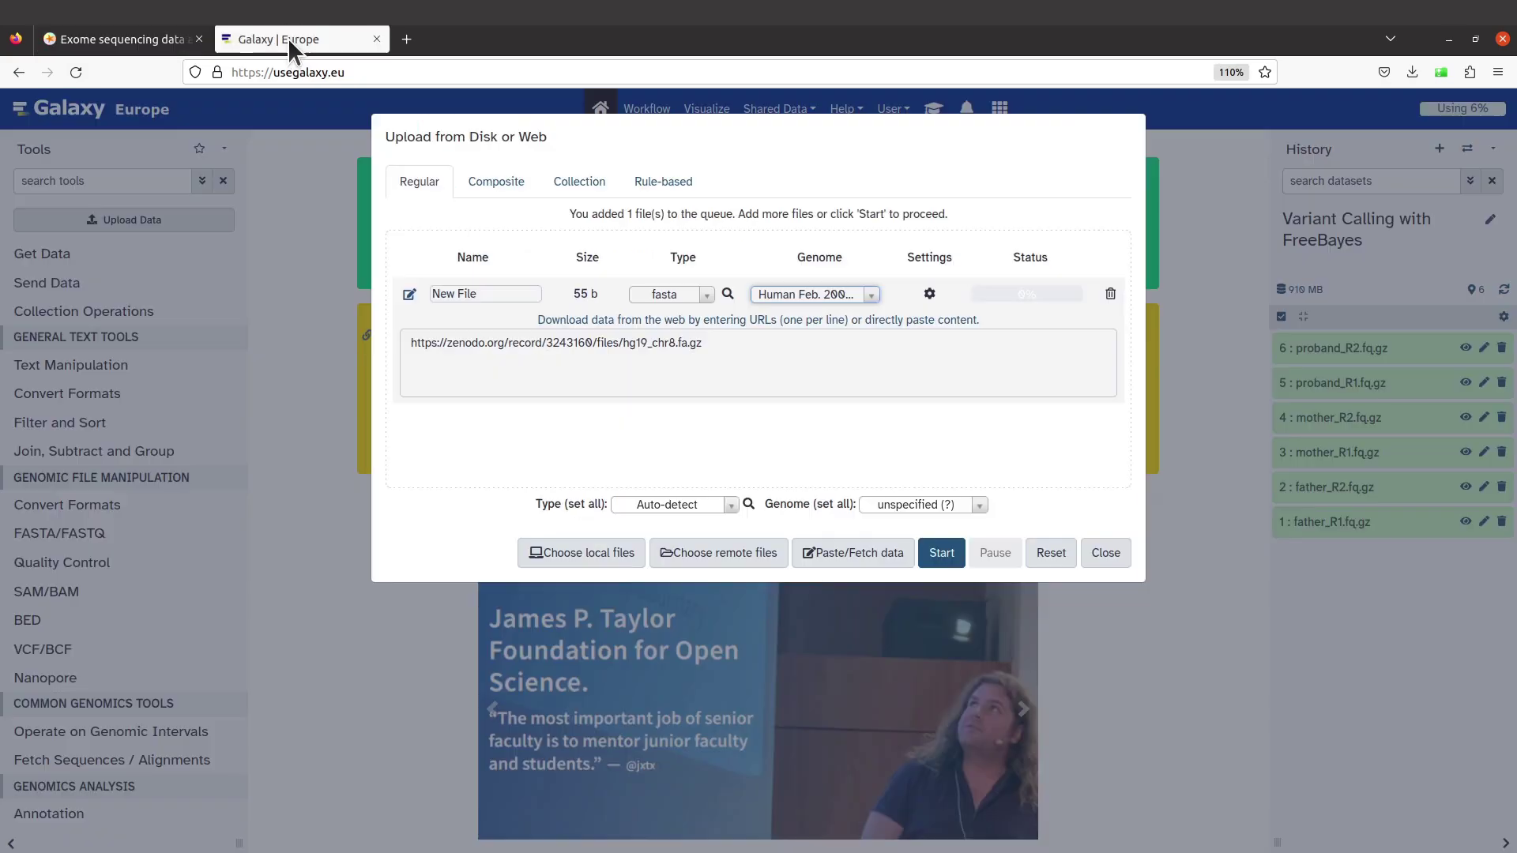
Start the upload of the hg19_chr8.fa.gz entry and close the upload dialog.
left_click(945, 554)
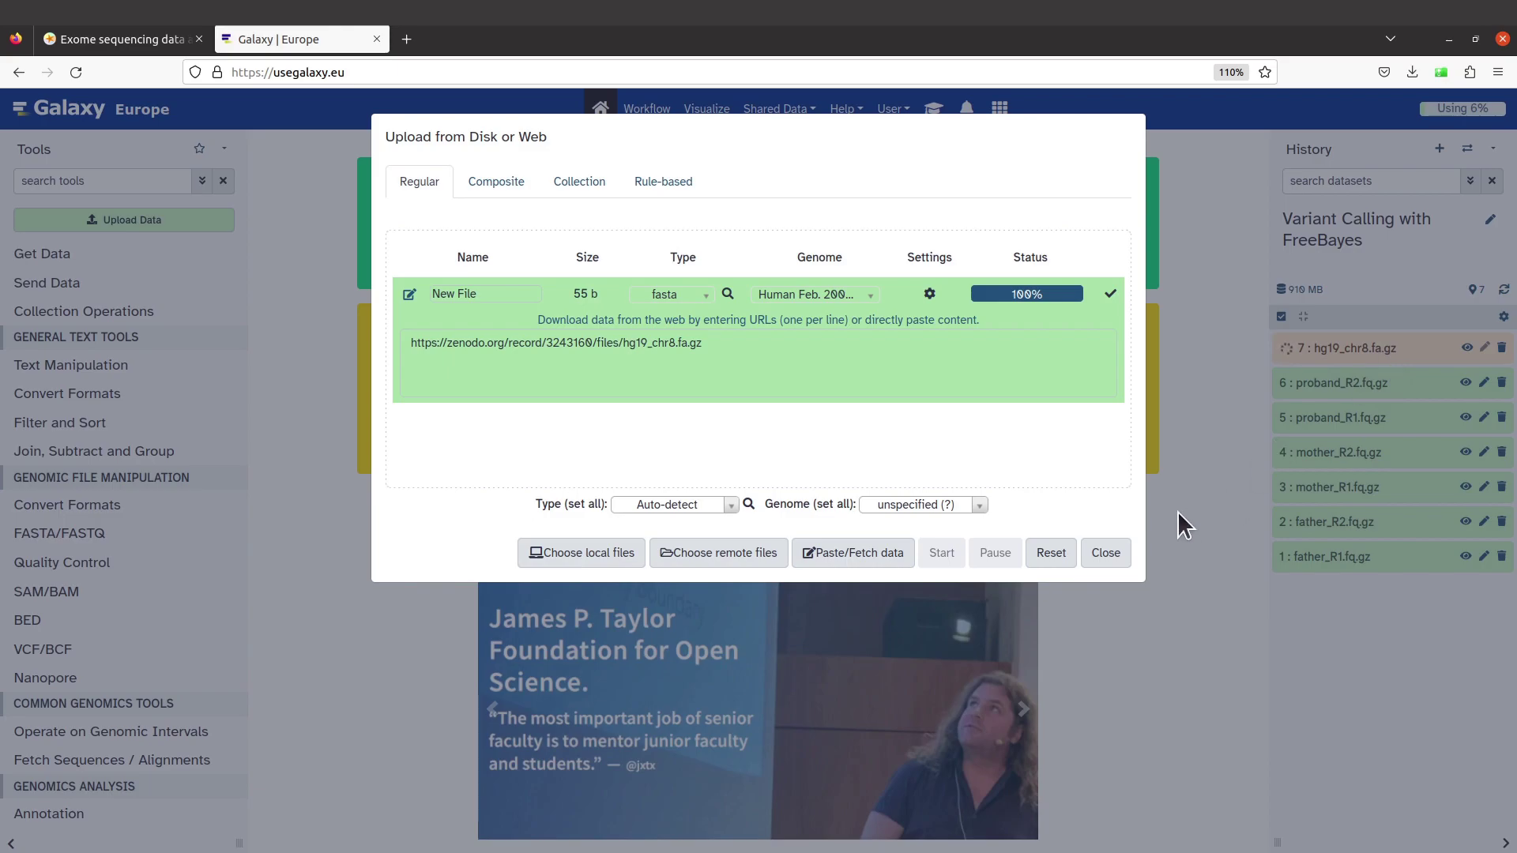
left_click(1121, 555)
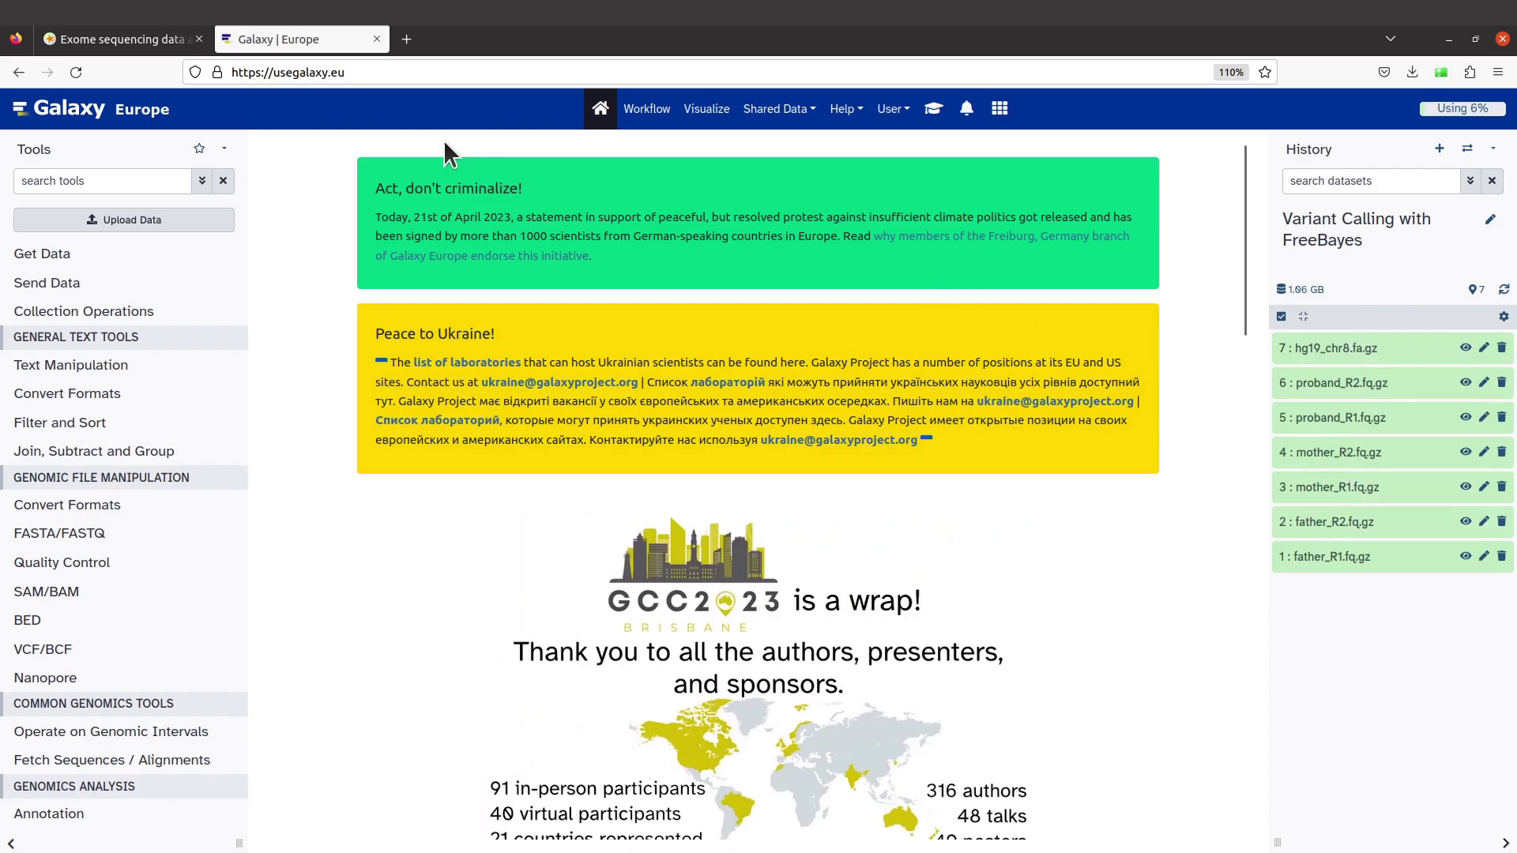
Check the tutorial's reference genome renaming step, and rename the hg19_chr8.fa.gz dataset in Galaxy Europe to hg19_chr8.fa.
left_click(150, 40)
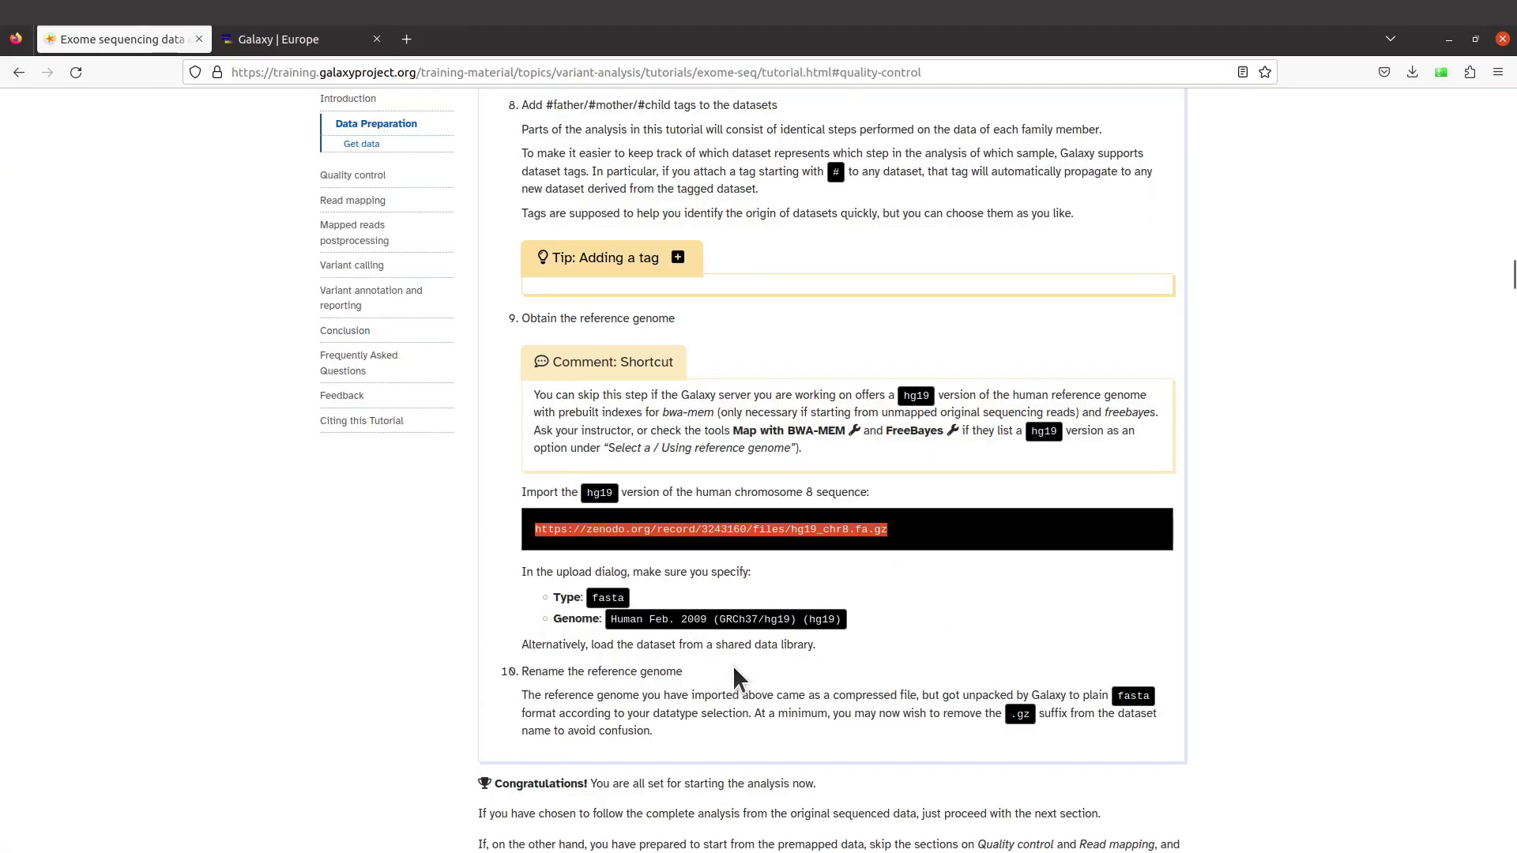
scroll(736, 652, "down", 2)
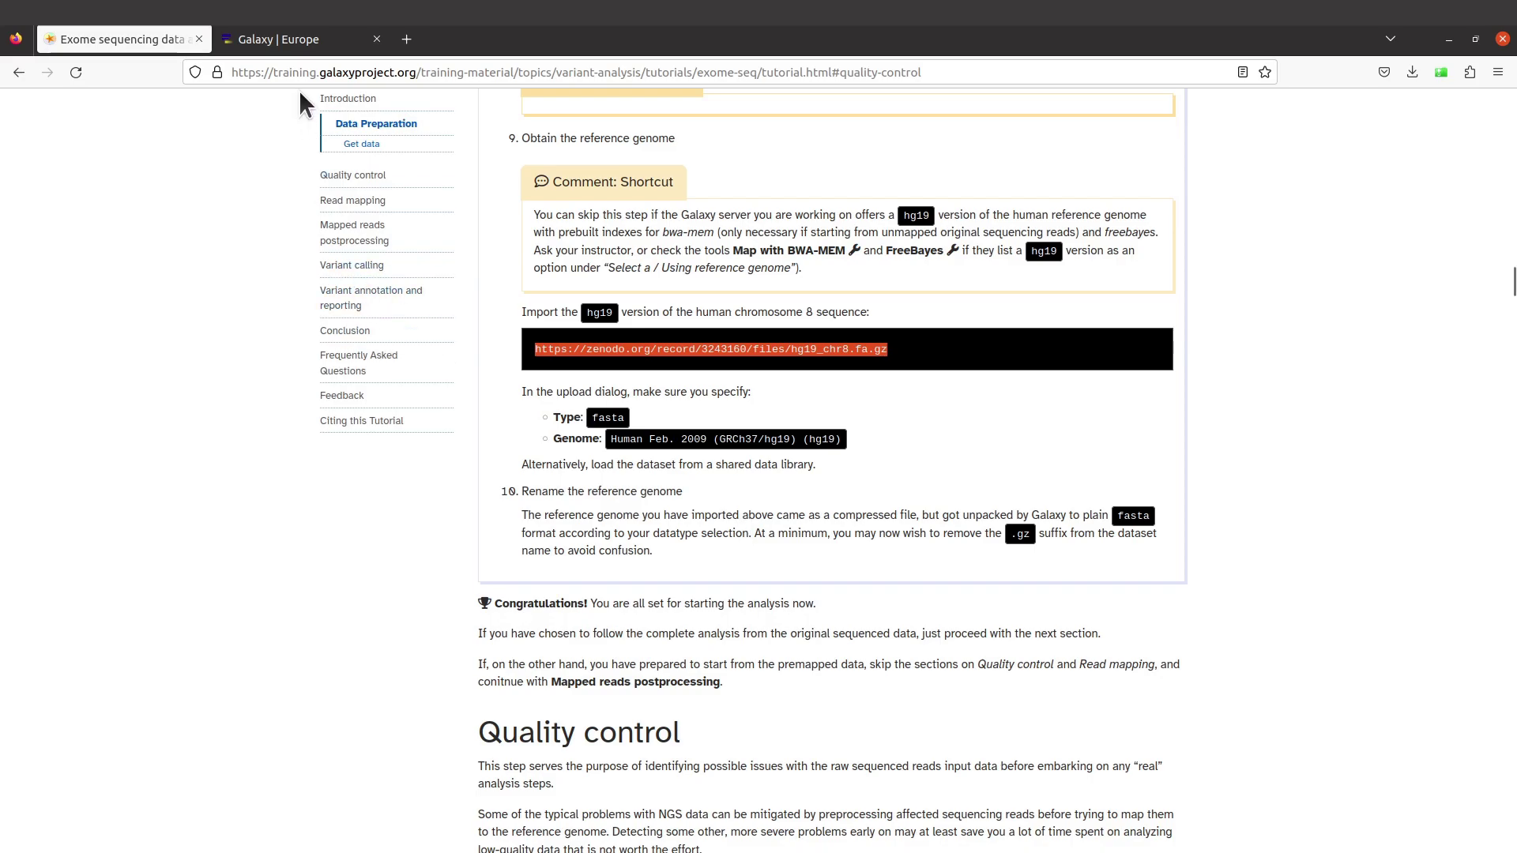
left_click(292, 37)
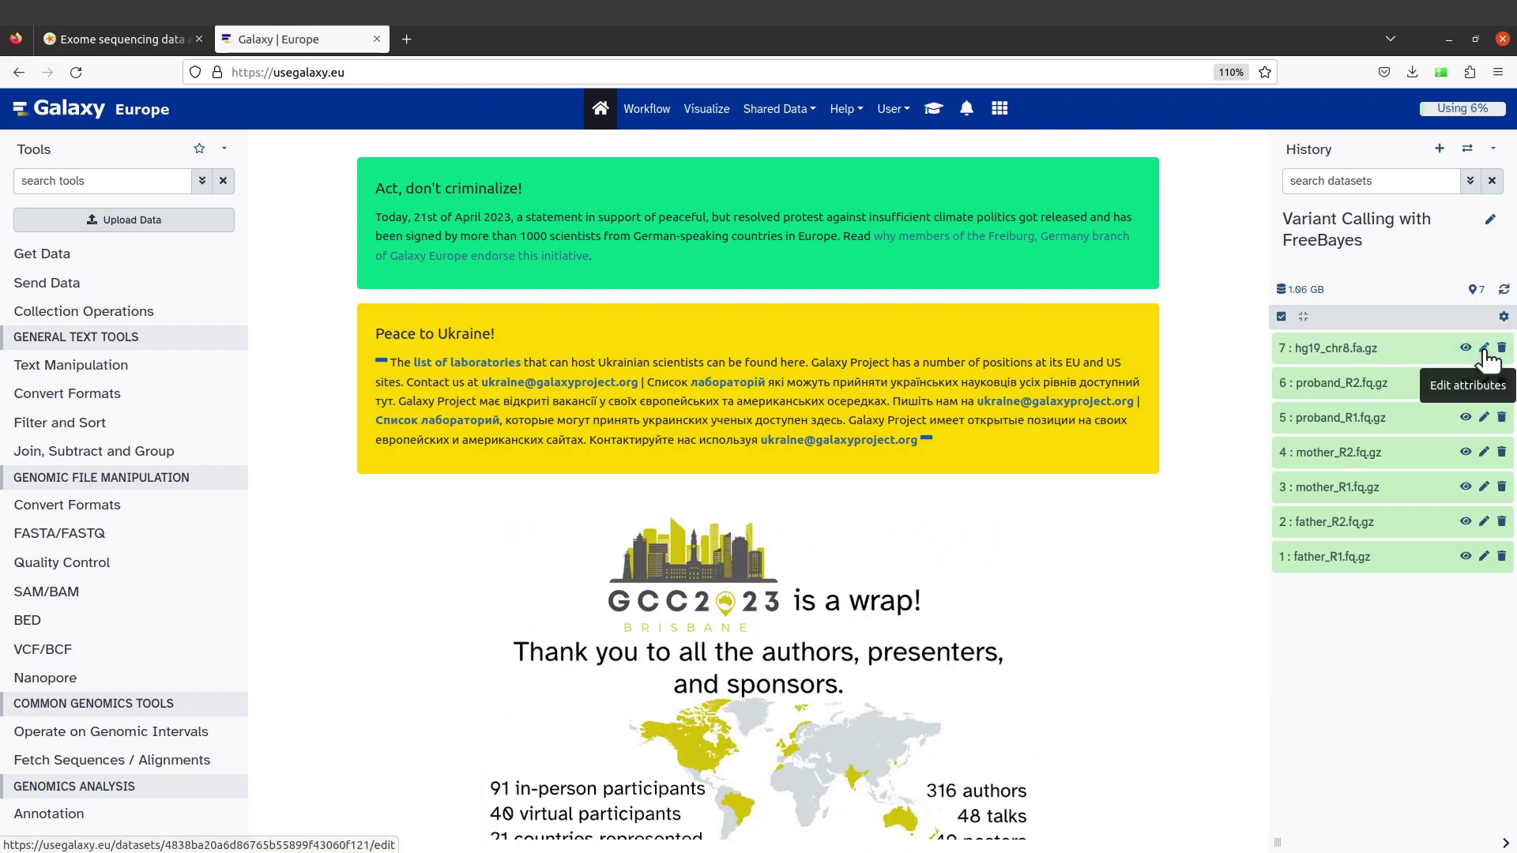
left_click(1485, 351)
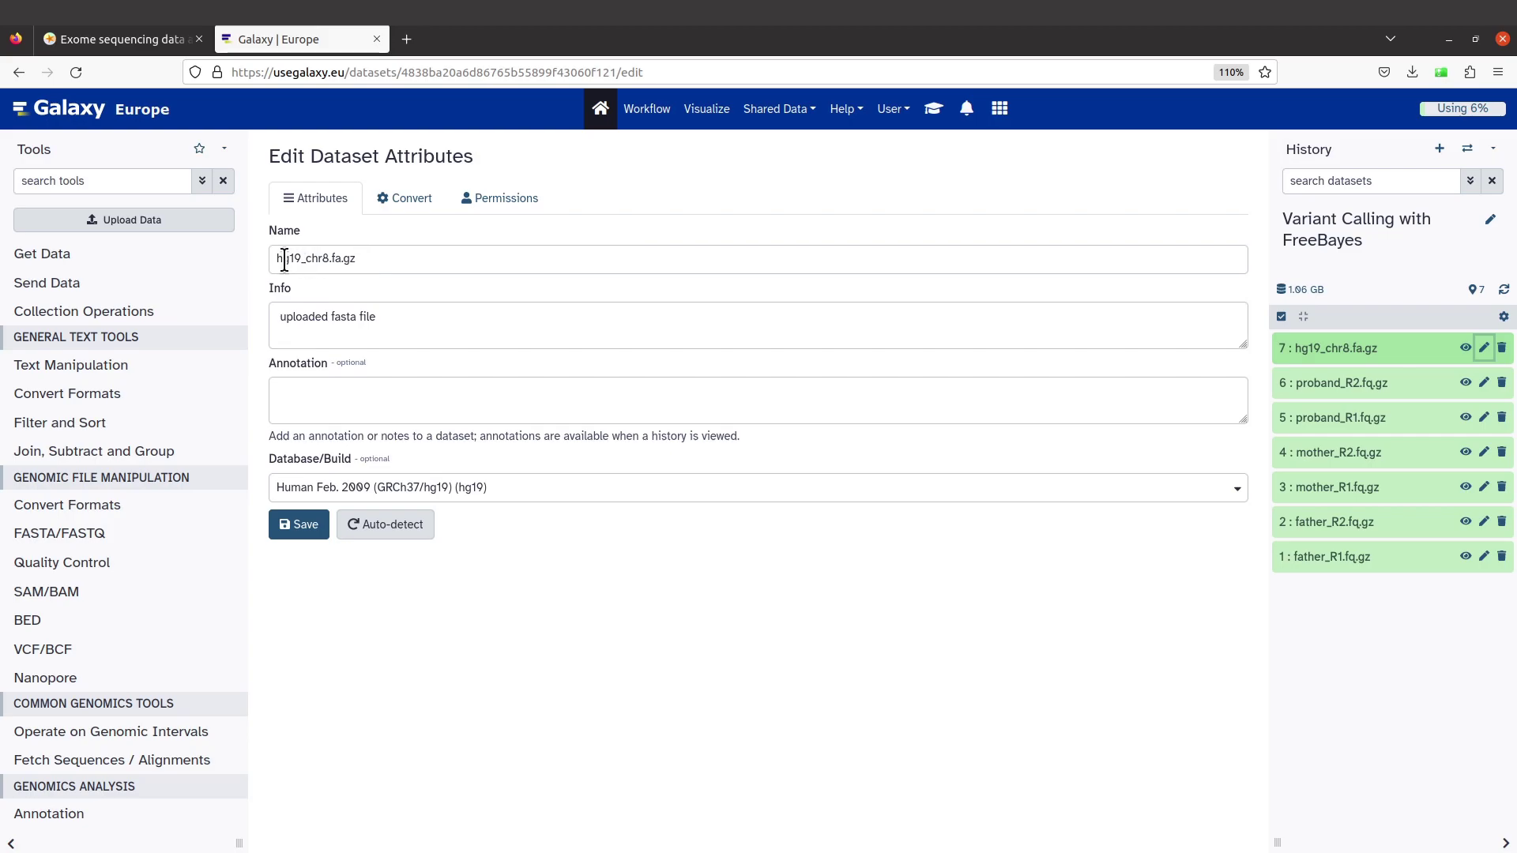
left_click(363, 258)
key("BackSpace")
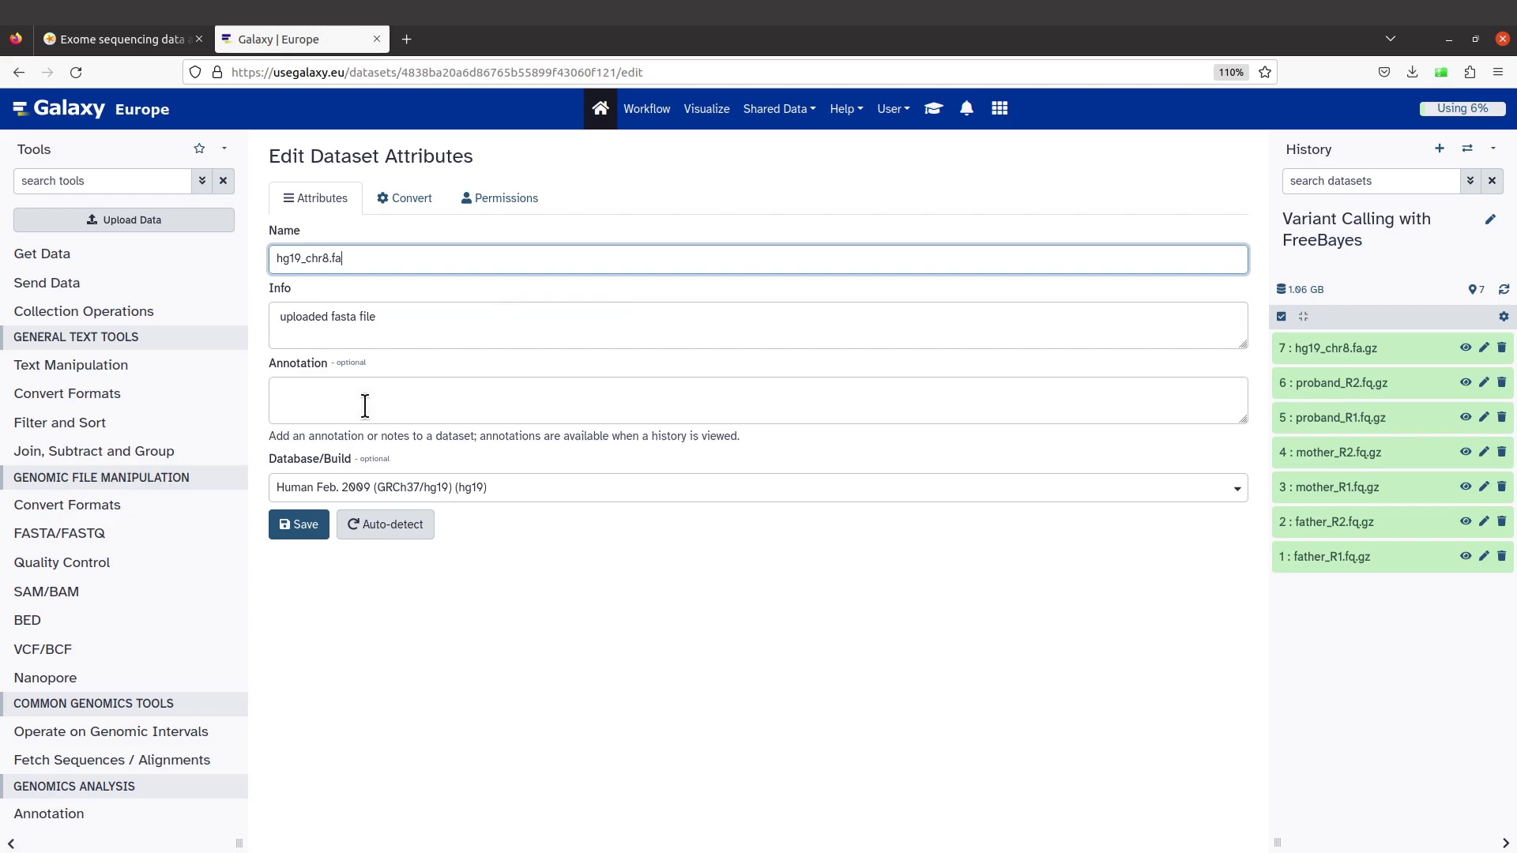
left_click(301, 527)
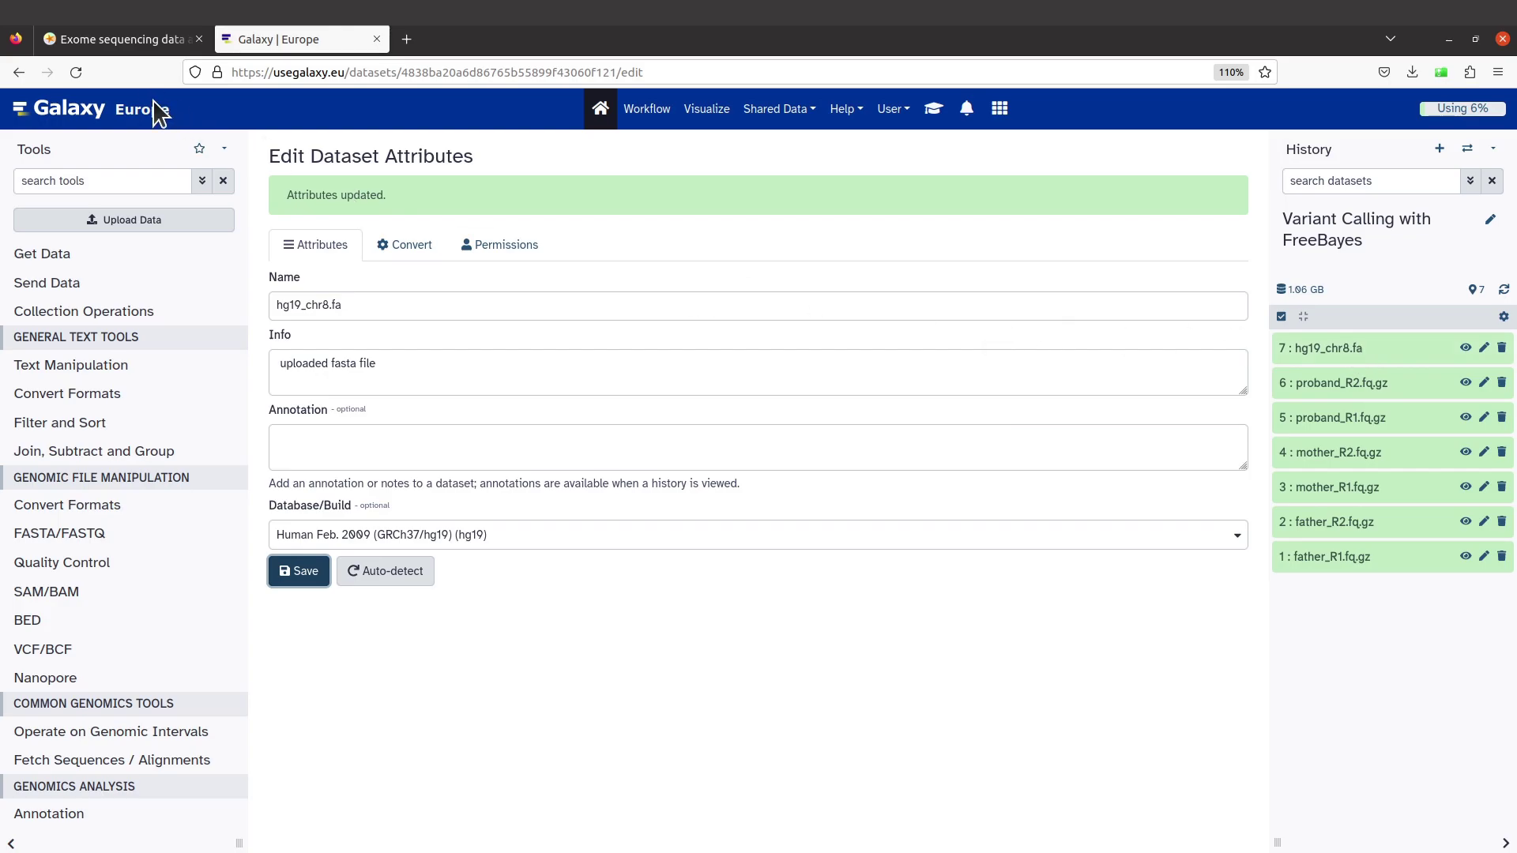
left_click(88, 115)
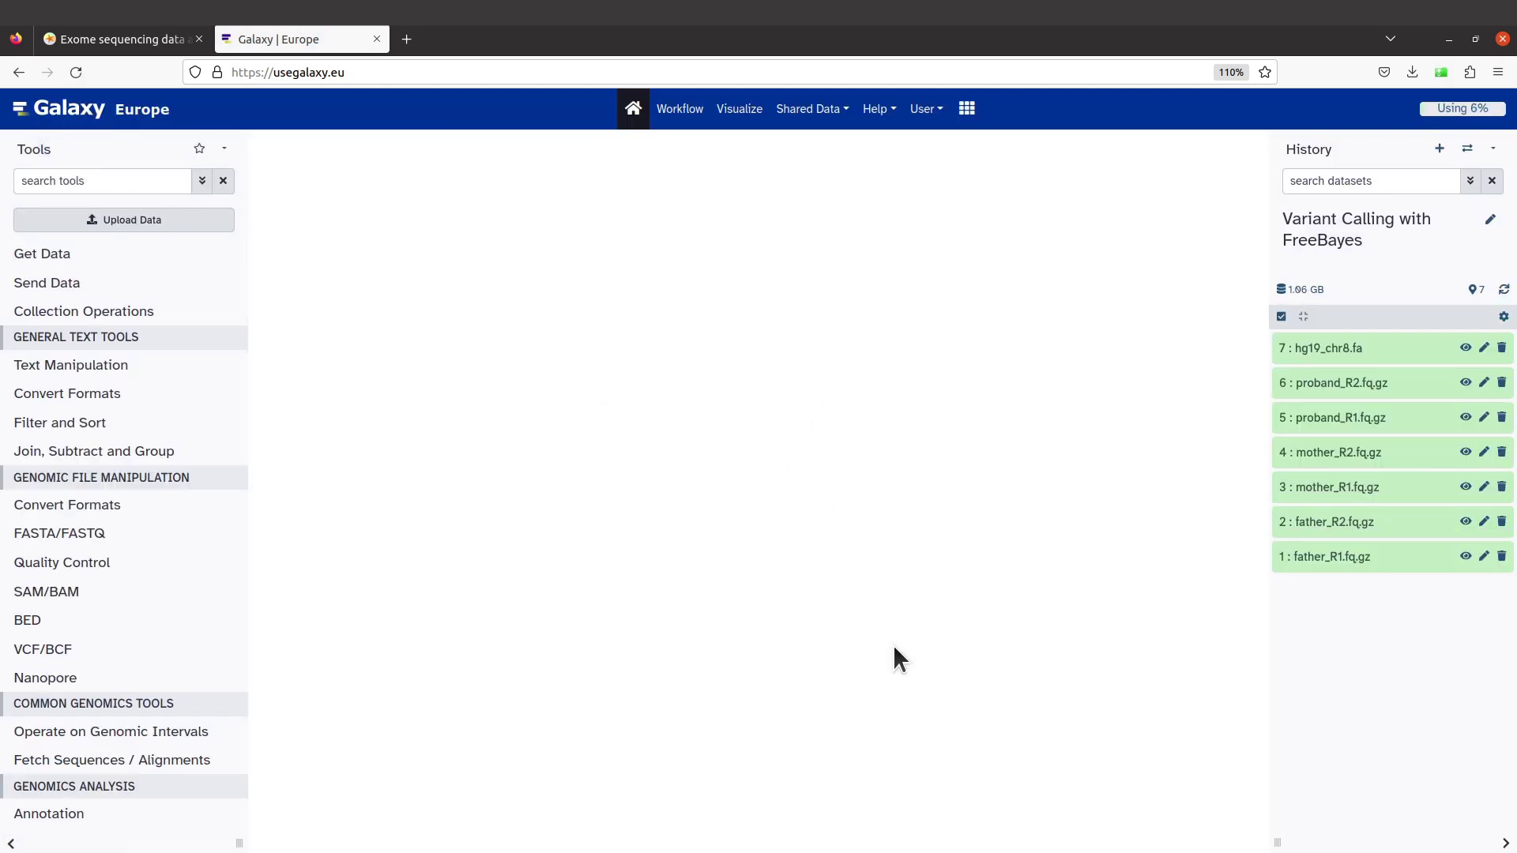
Read the tutorial's quality control instructions, and open the FastQC Read Quality reports tool in Galaxy Europe by searching for fastqc.
left_click(142, 36)
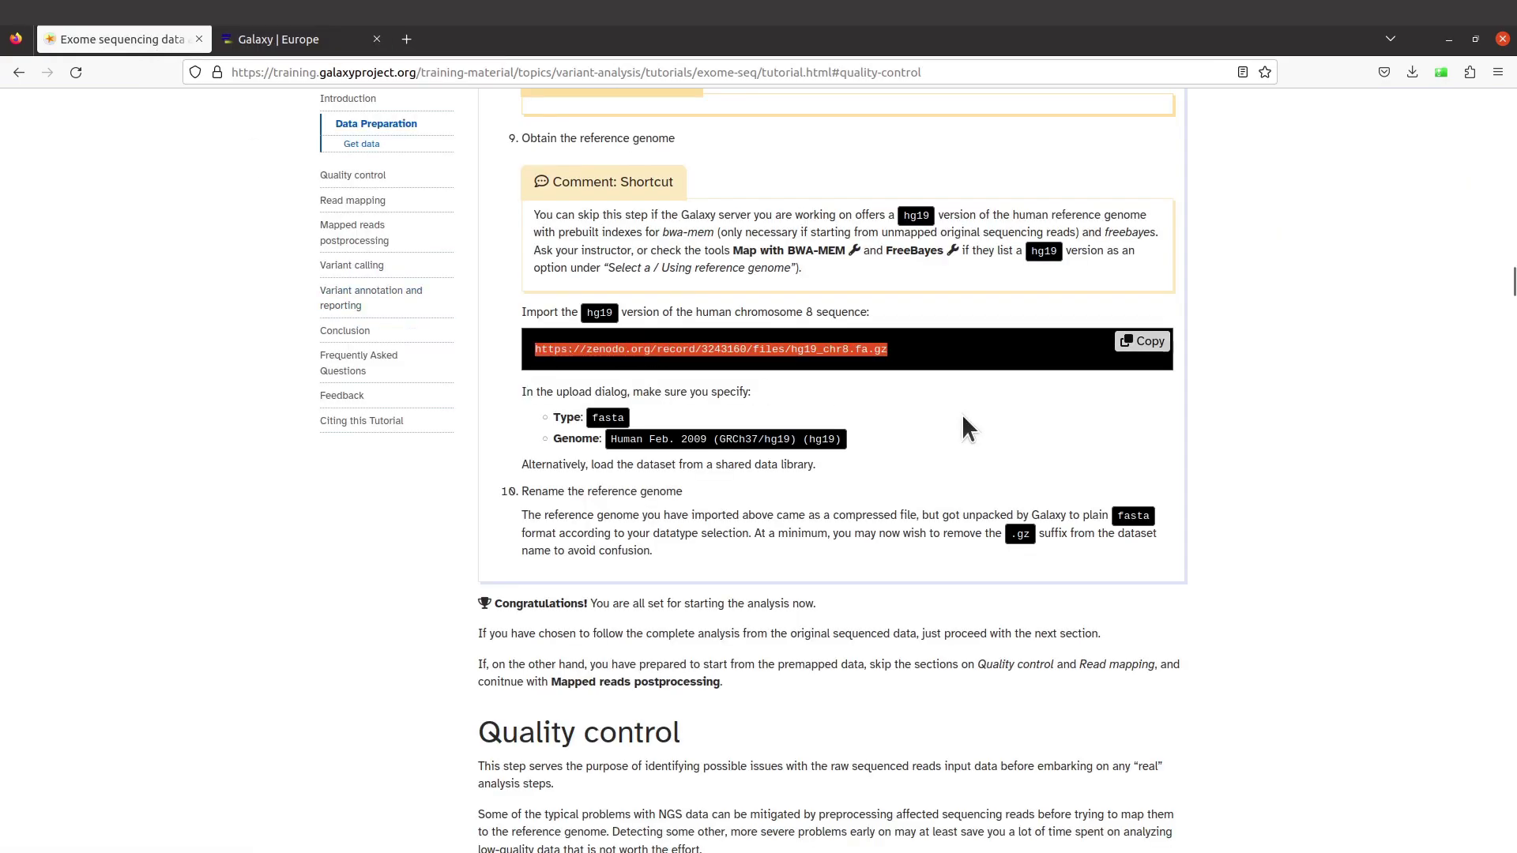
scroll(795, 624, "down", 3)
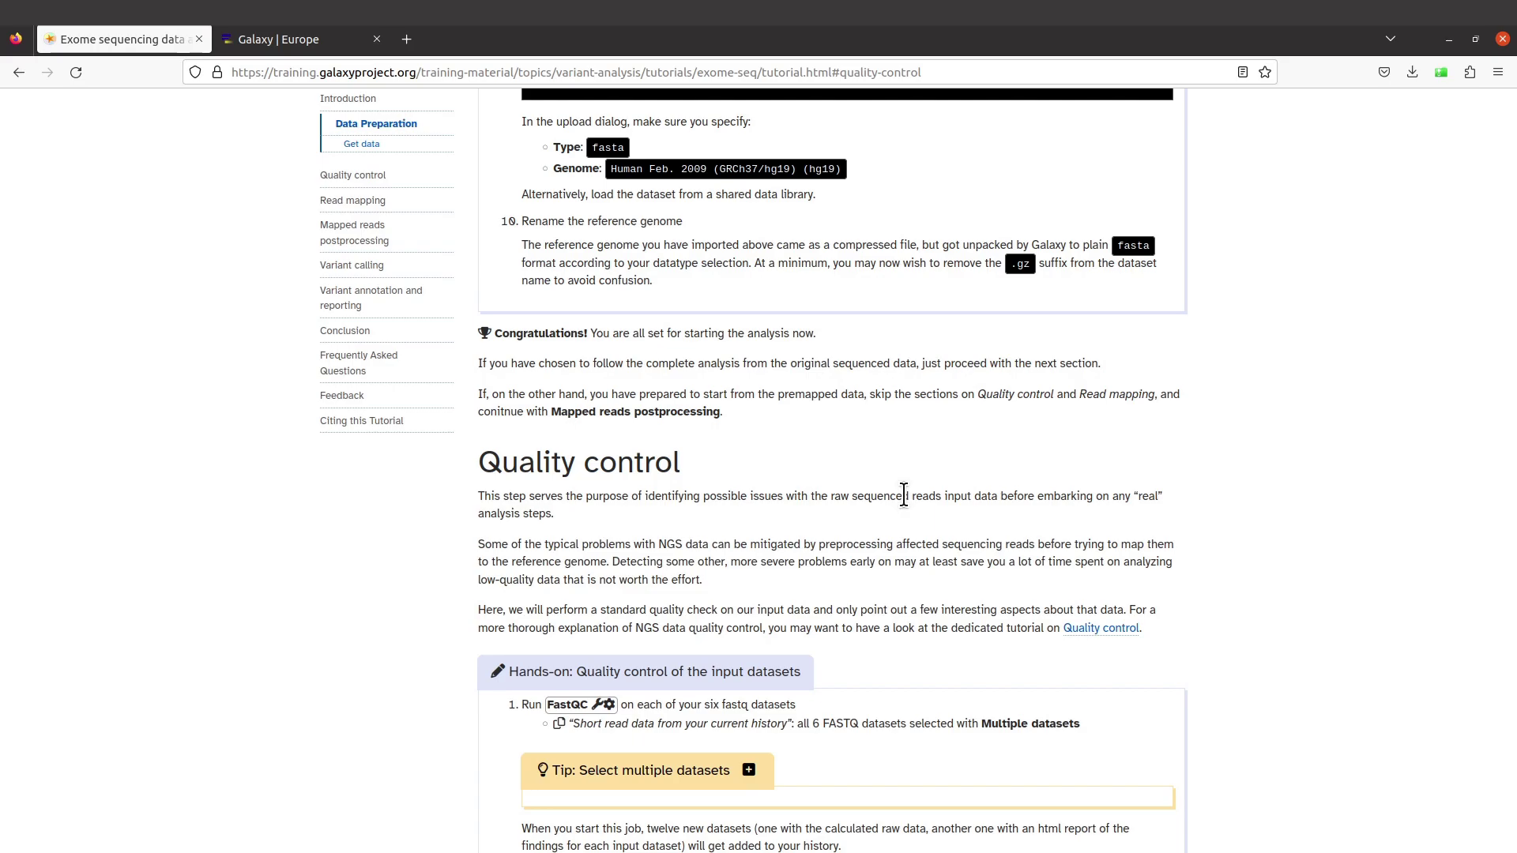
scroll(935, 570, "down", 2)
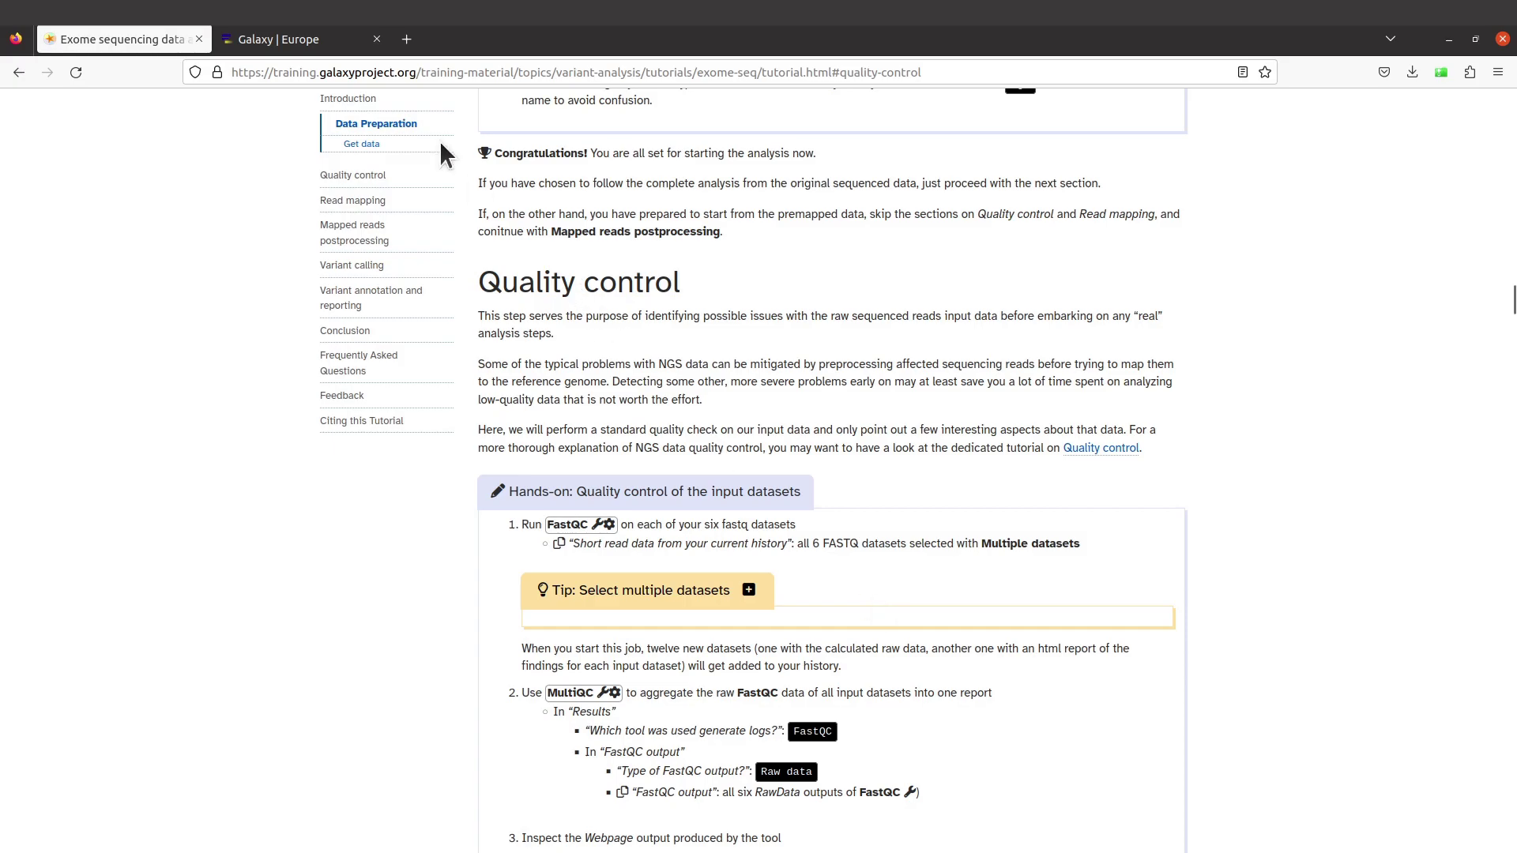
left_click(301, 48)
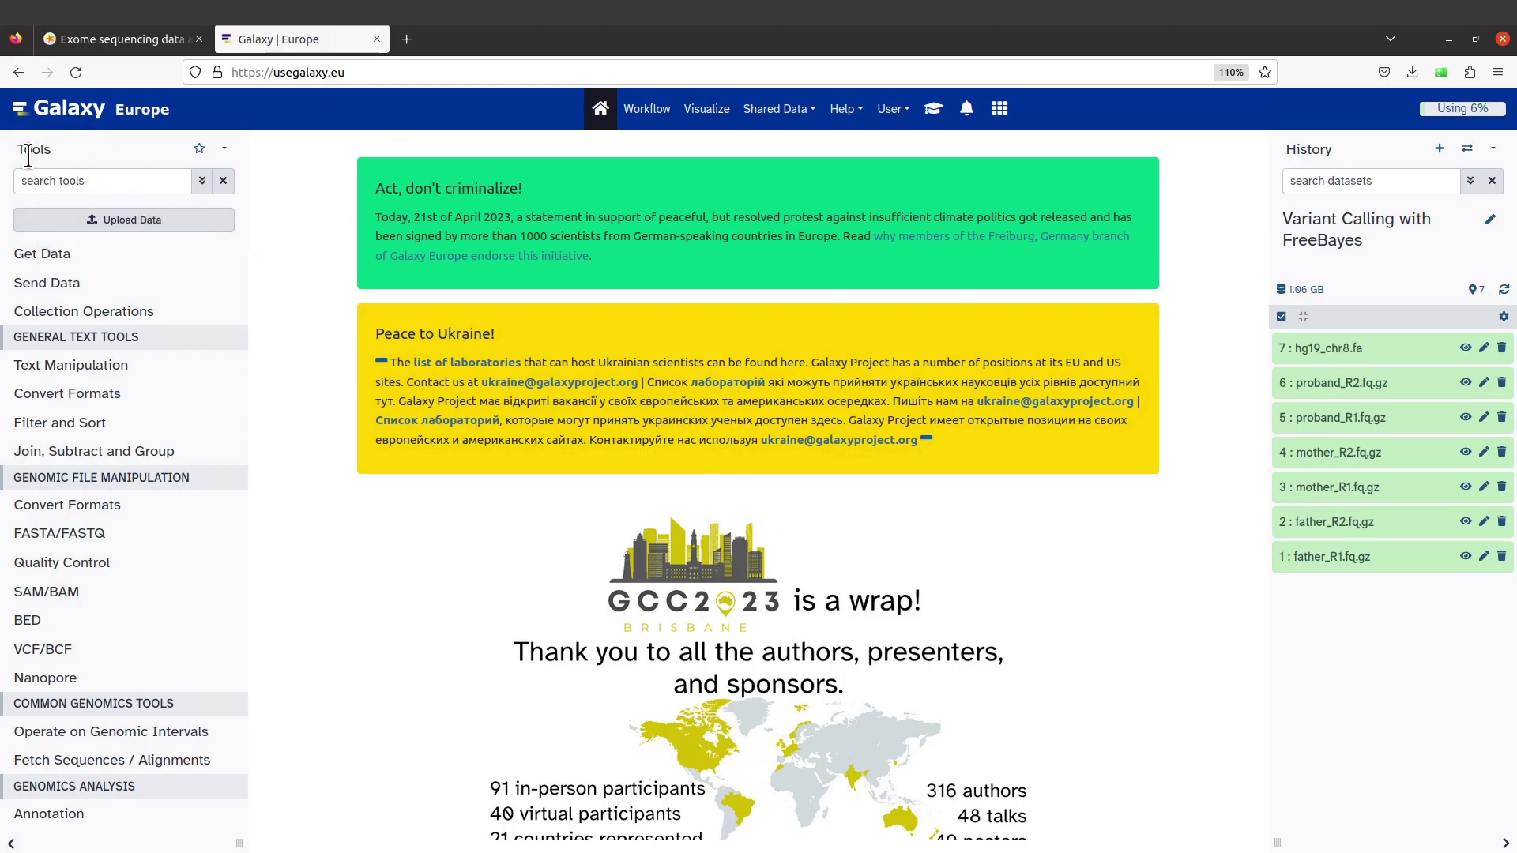
left_click(76, 180)
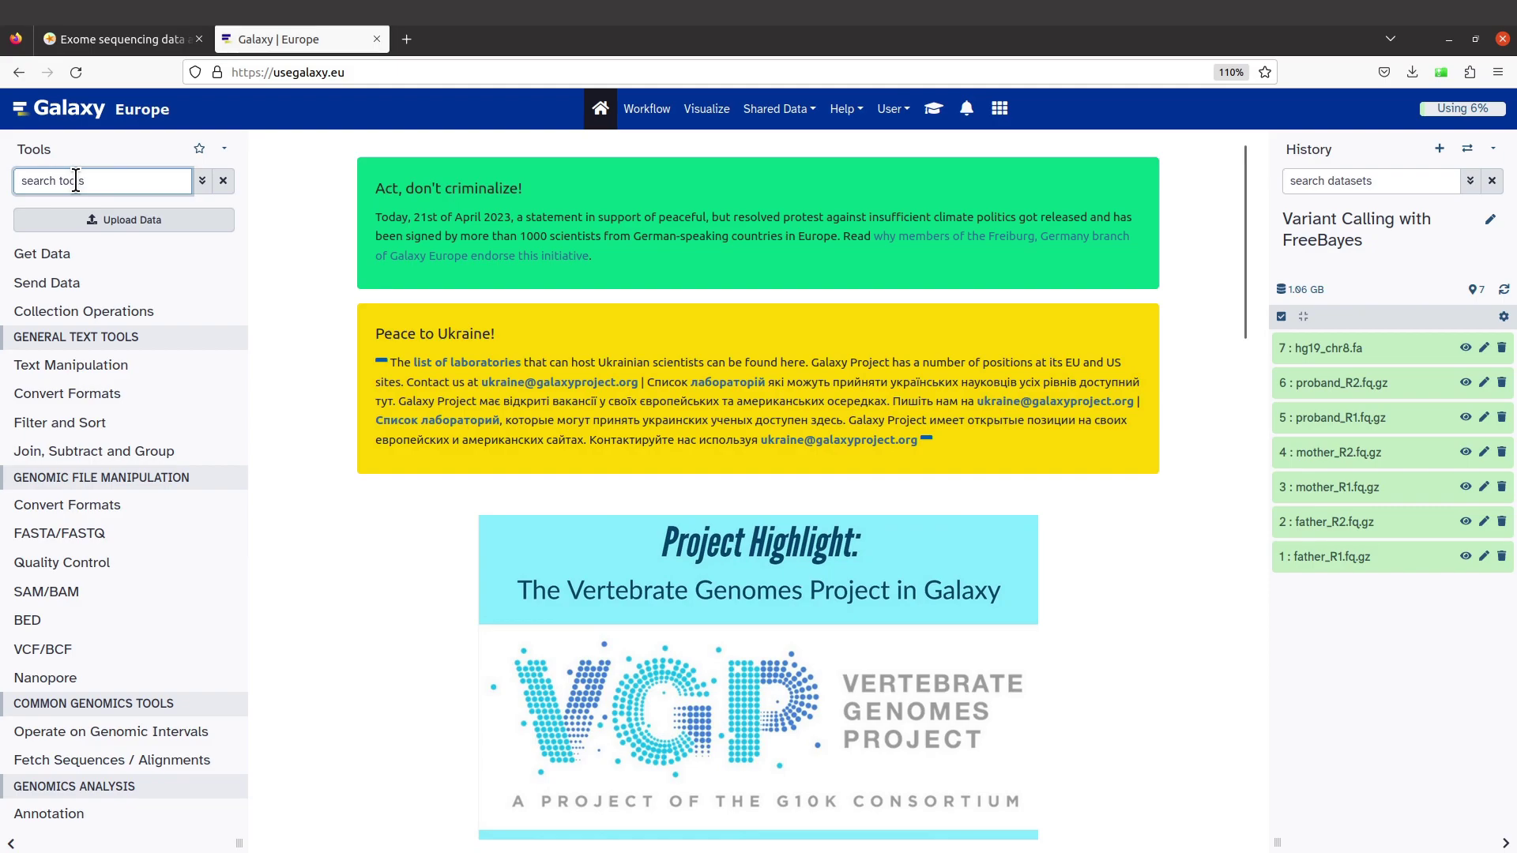
type("fastqc")
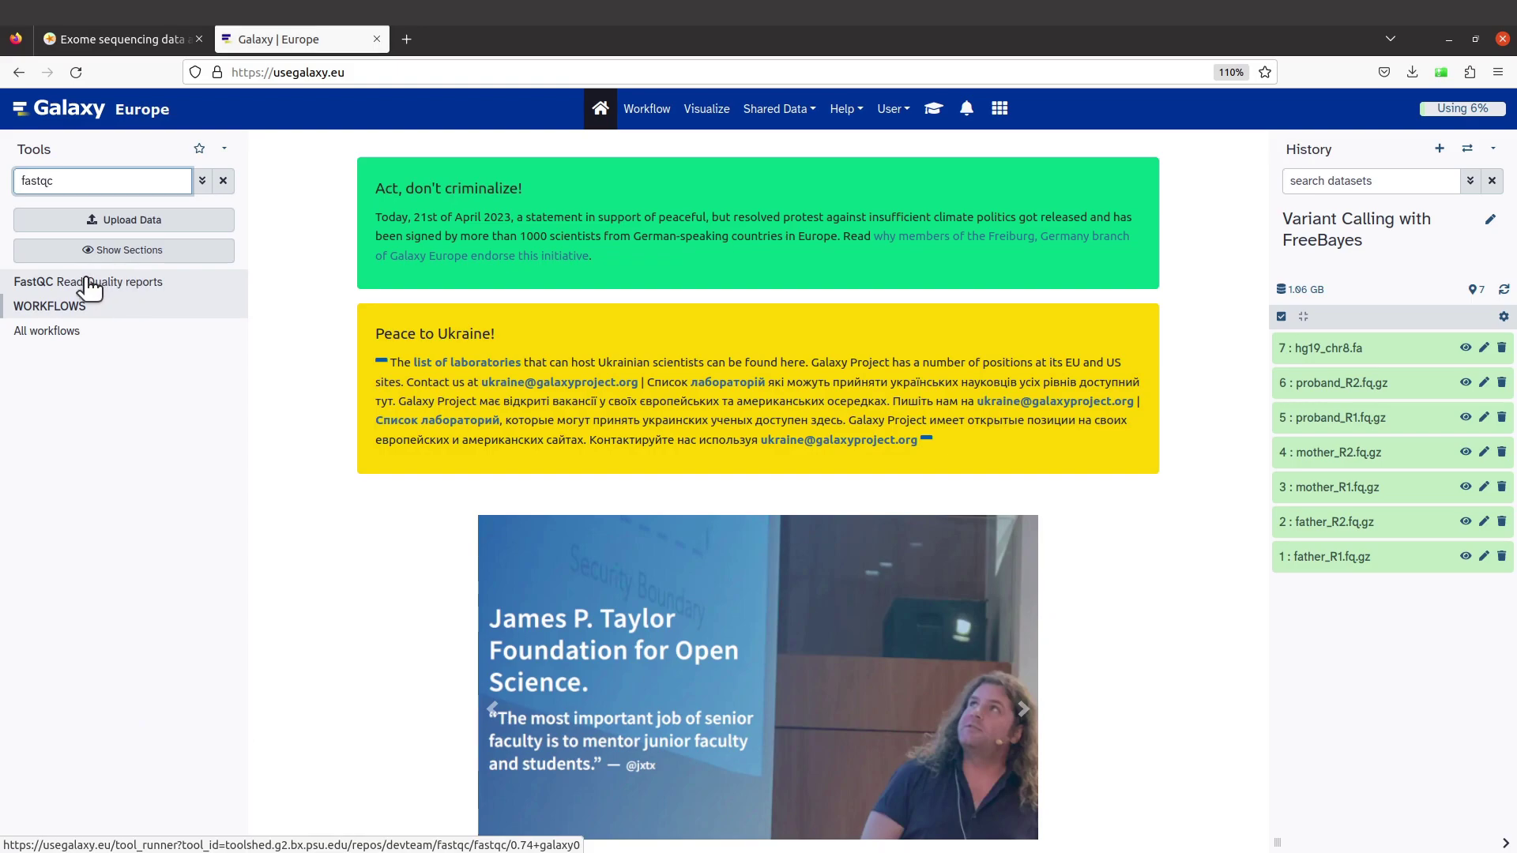
left_click(89, 288)
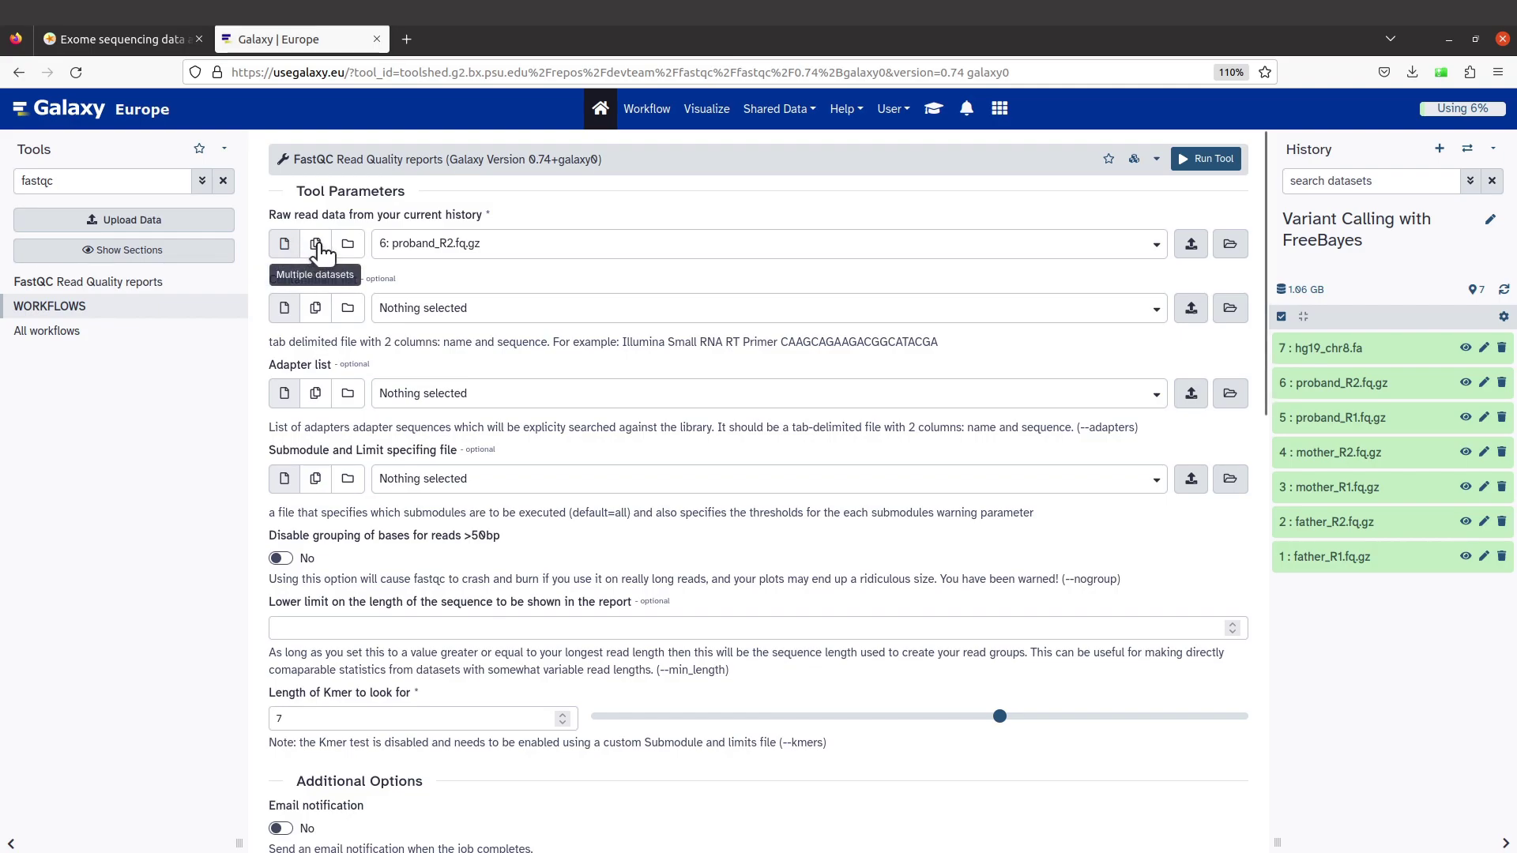
Set FastQC's raw read data to multiple datasets and select all six father, mother and proband fq.gz files.
left_click(318, 251)
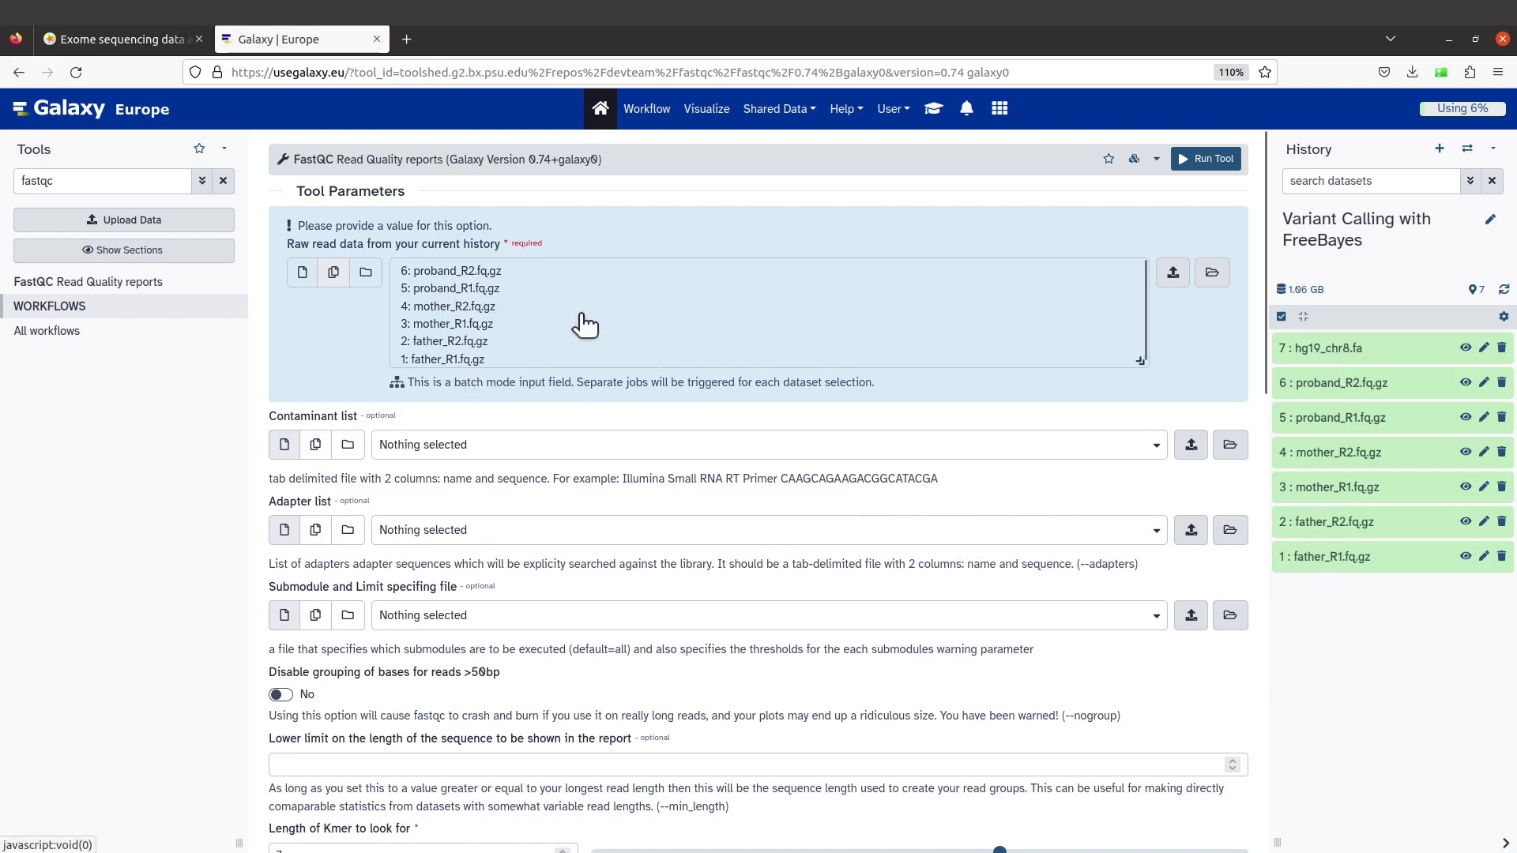
left_click(457, 273)
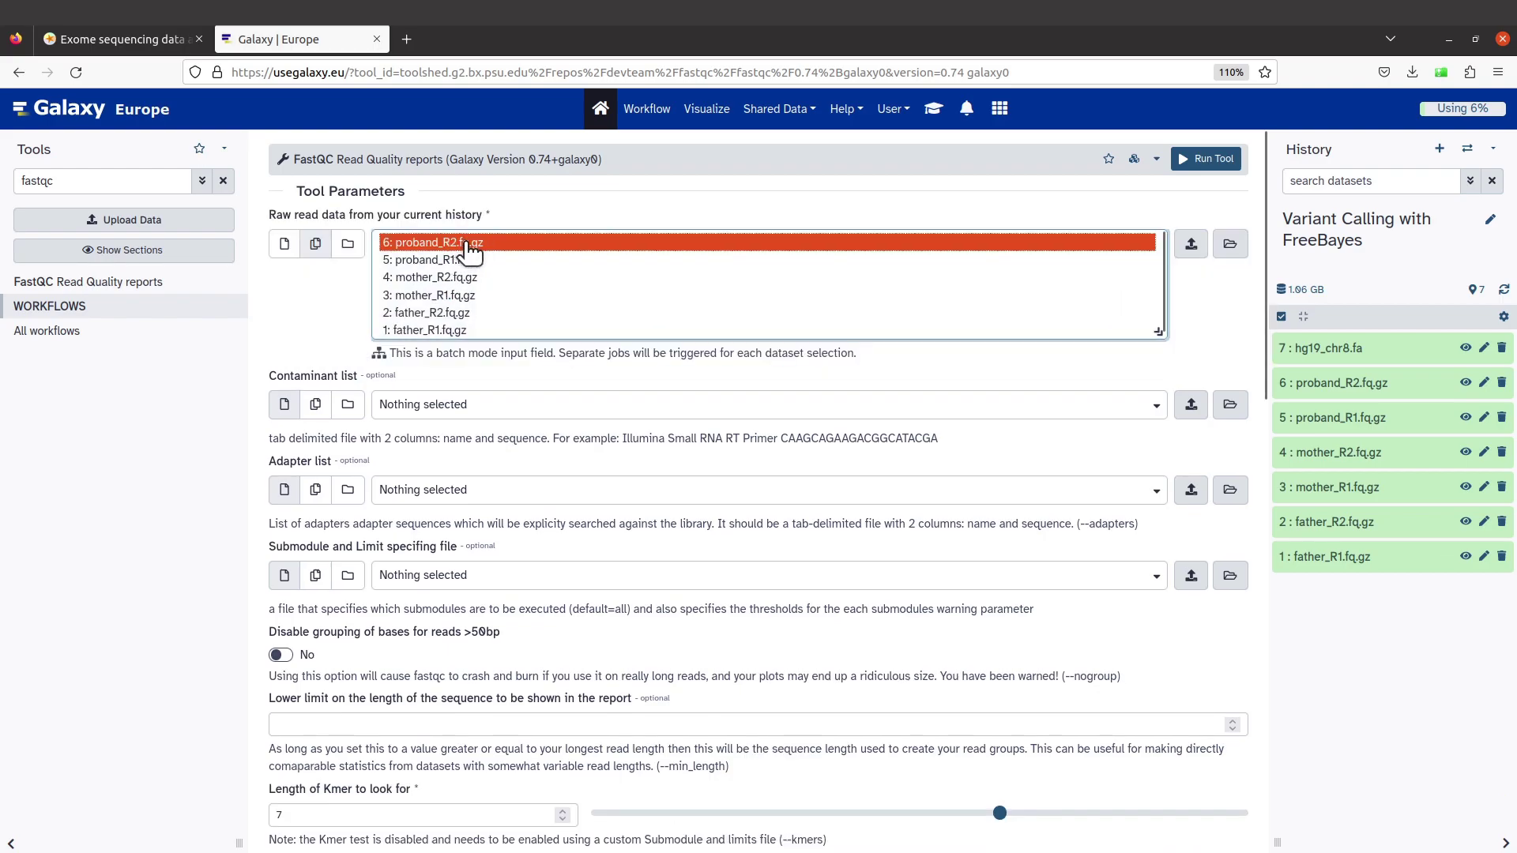
left_click(417, 332, "shift")
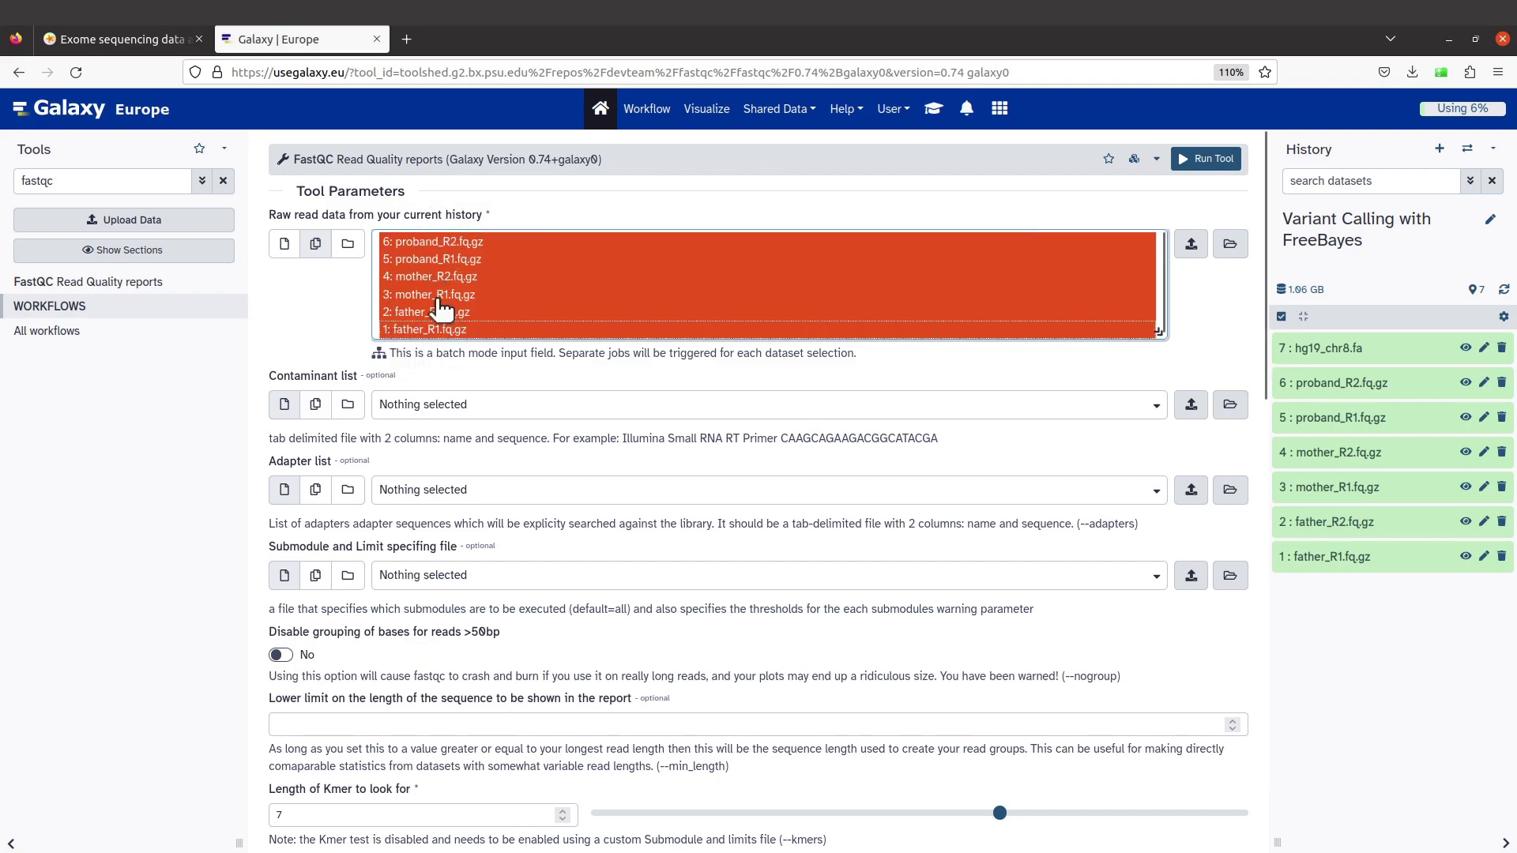
left_click(343, 300)
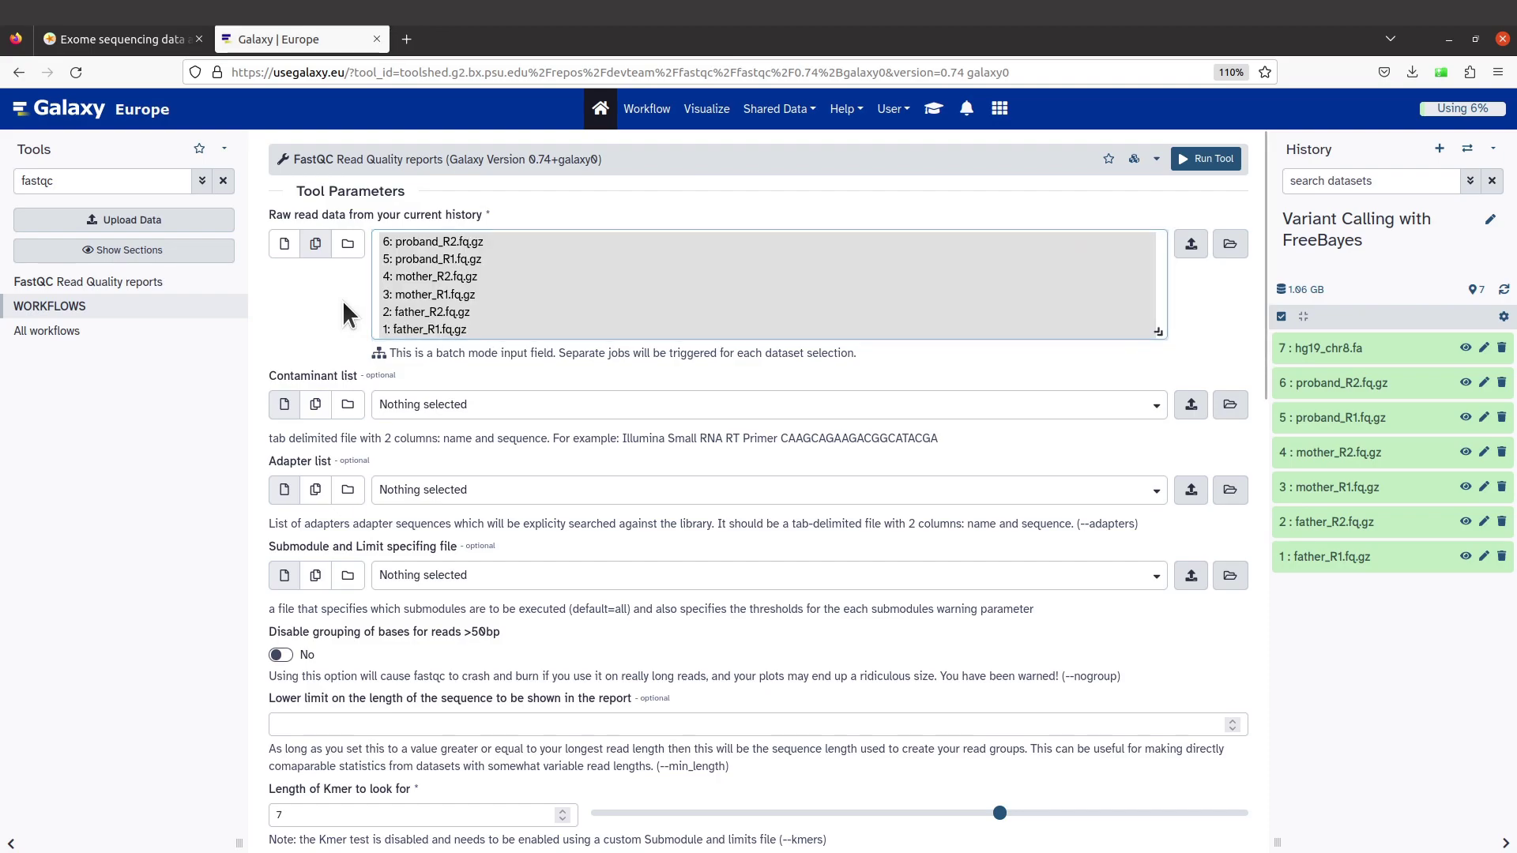
left_click(440, 243)
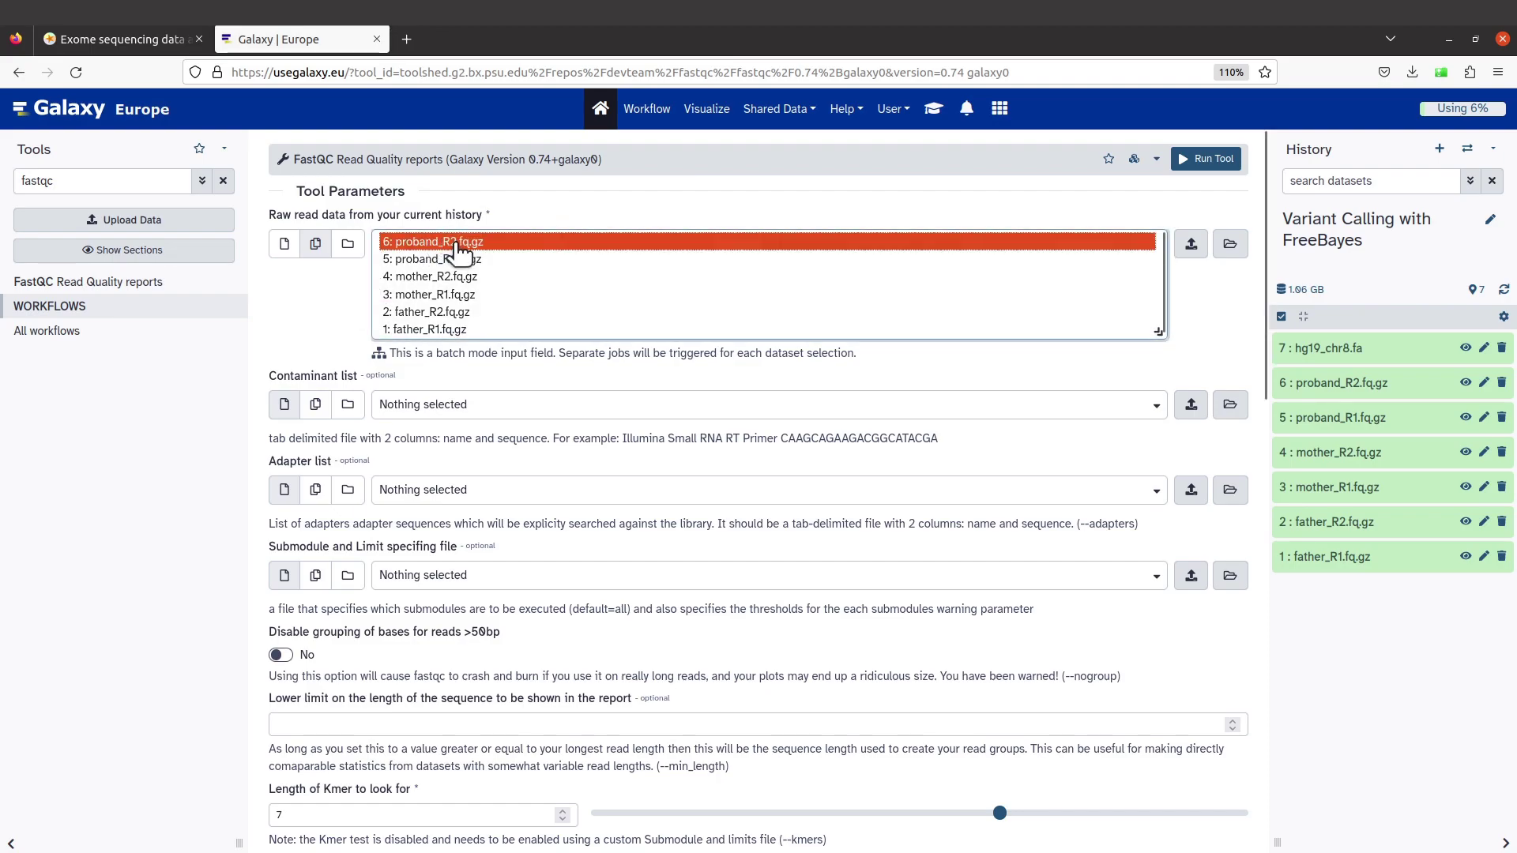
left_click(433, 330, "shift")
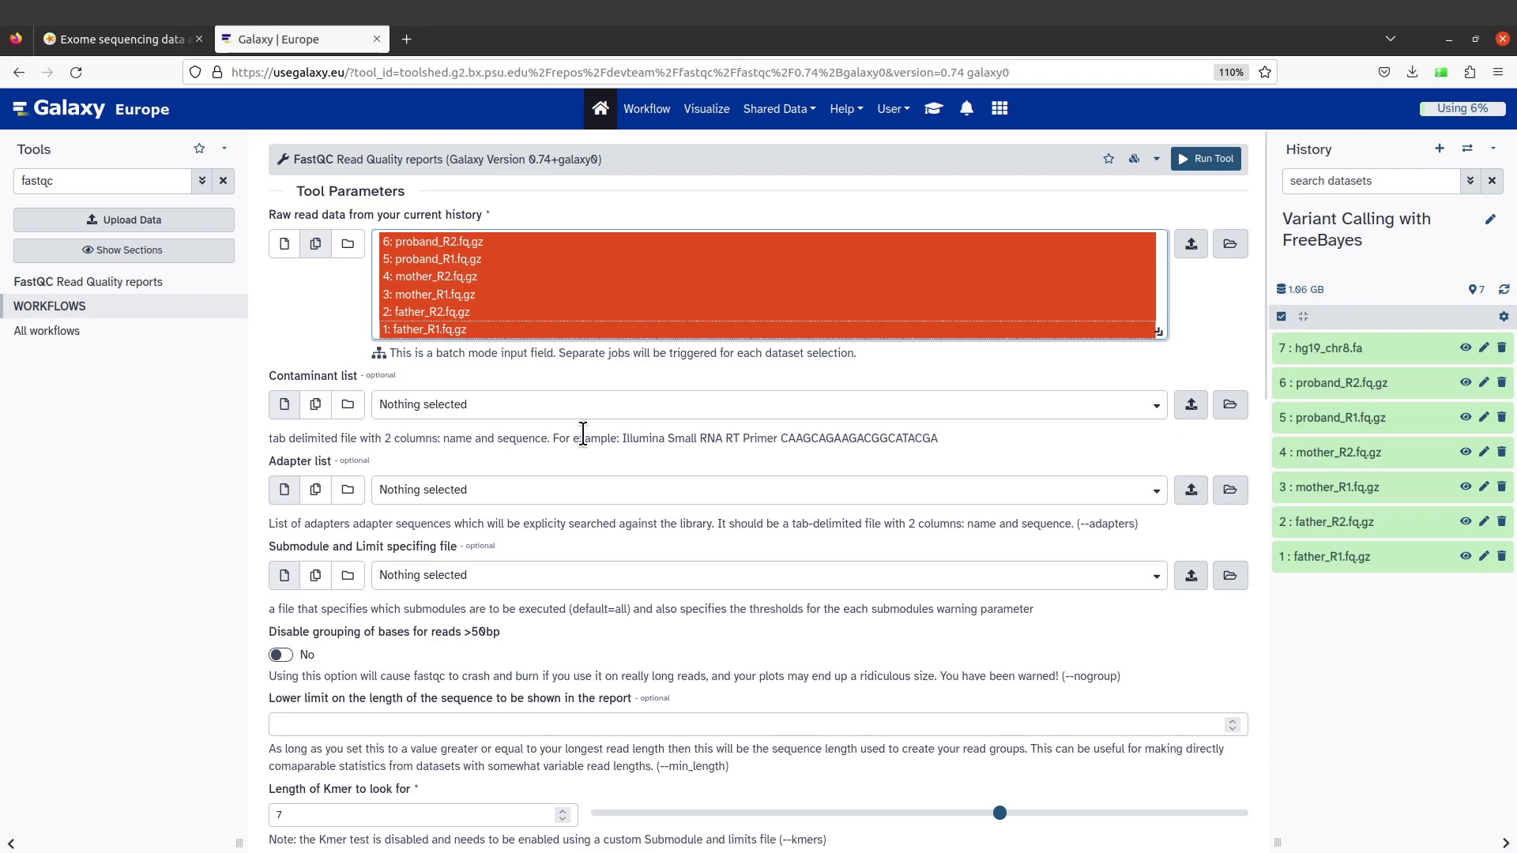
Check the FastQC settings against the tutorial's quality control hands-on, and run FastQC on the six selected read datasets.
left_click(97, 35)
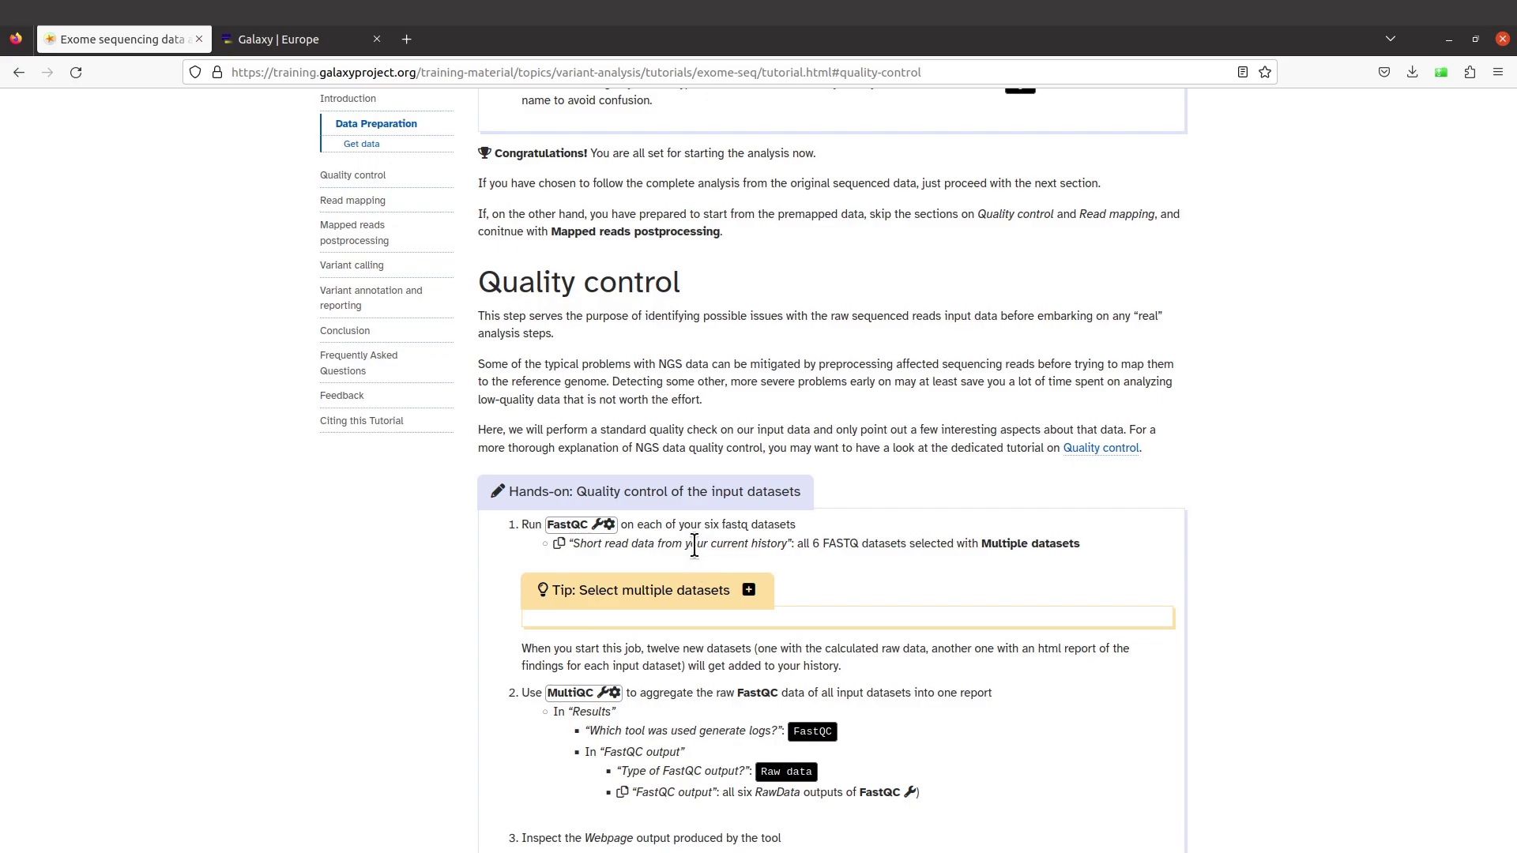
scroll(694, 544, "down", 2)
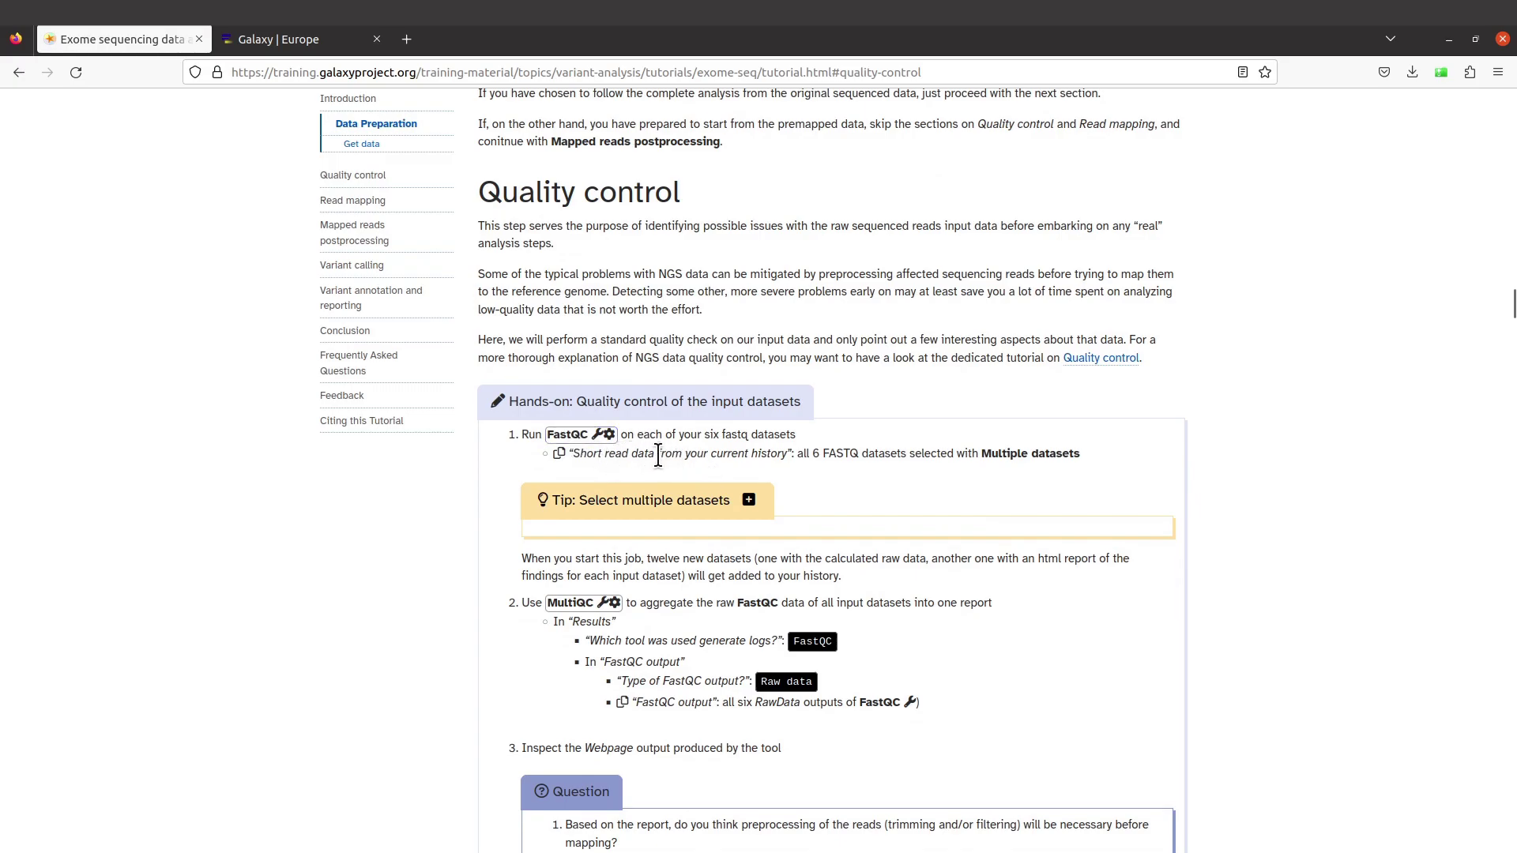
scroll(805, 440, "down", 2)
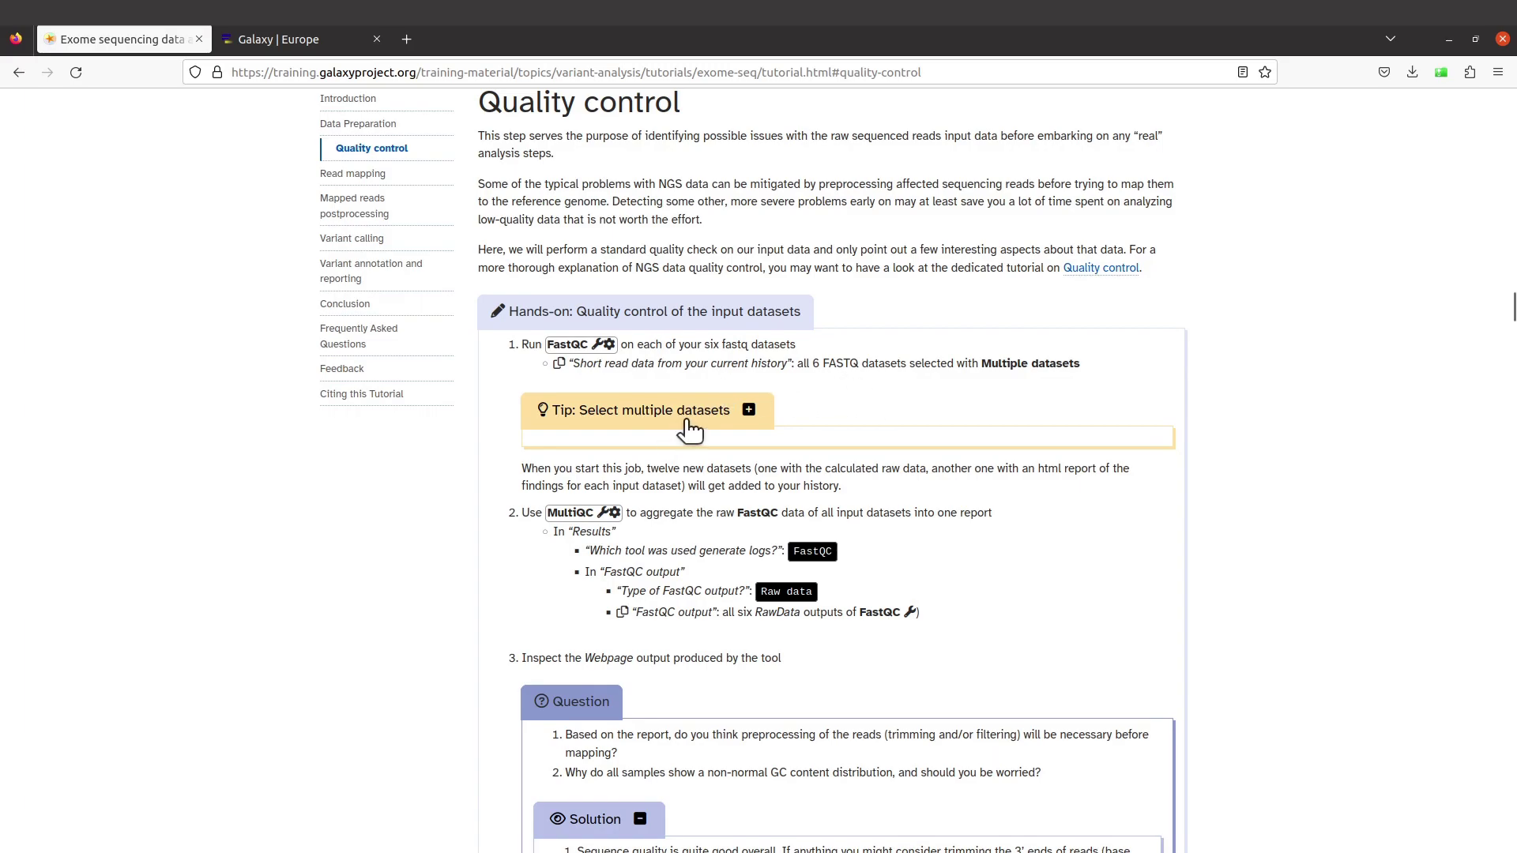
left_click(291, 46)
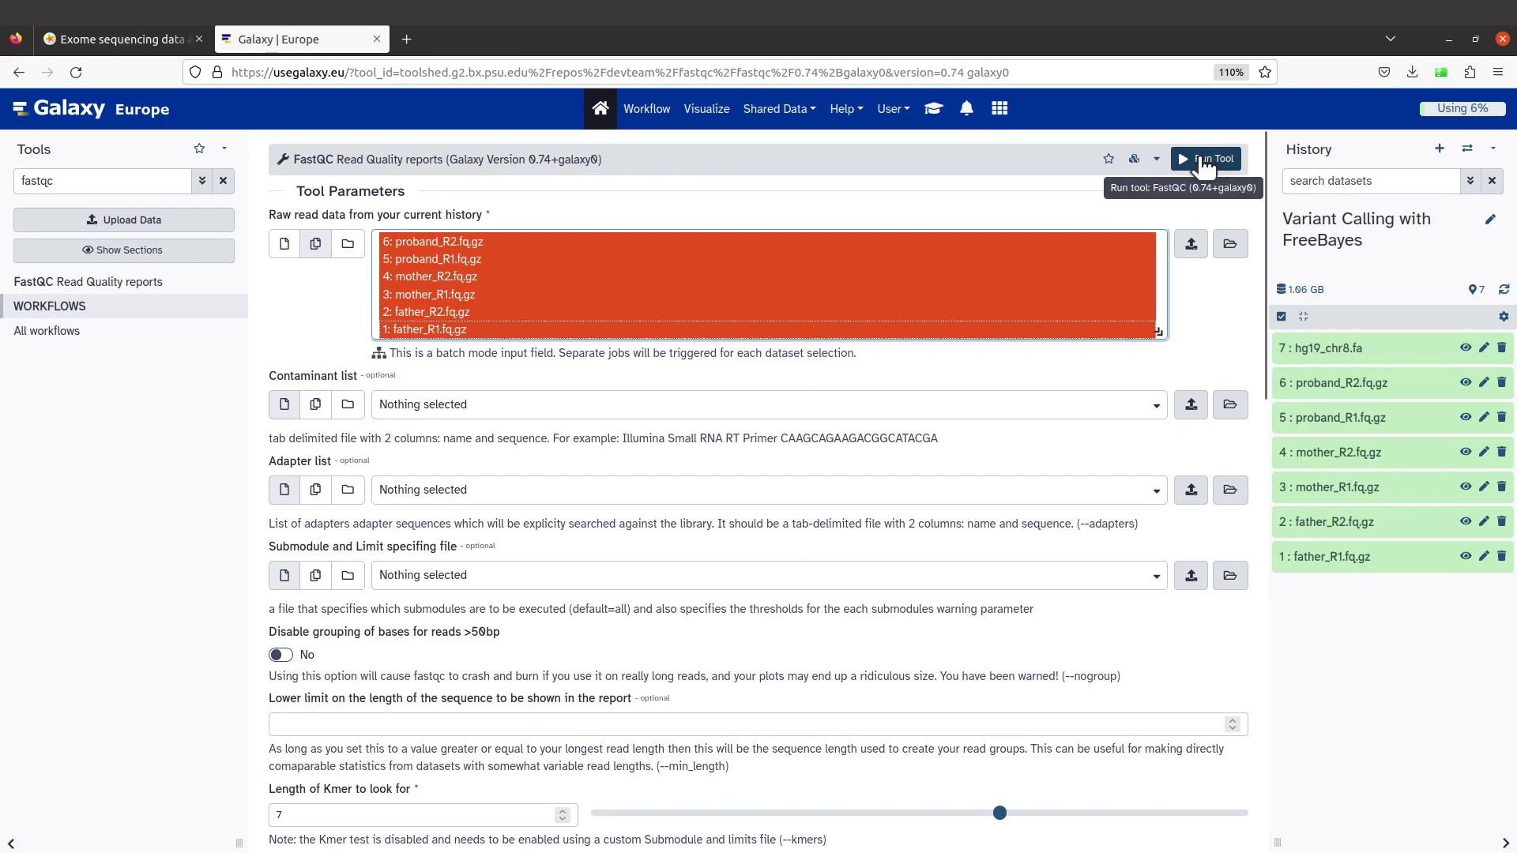
scroll(869, 392, "down", 3)
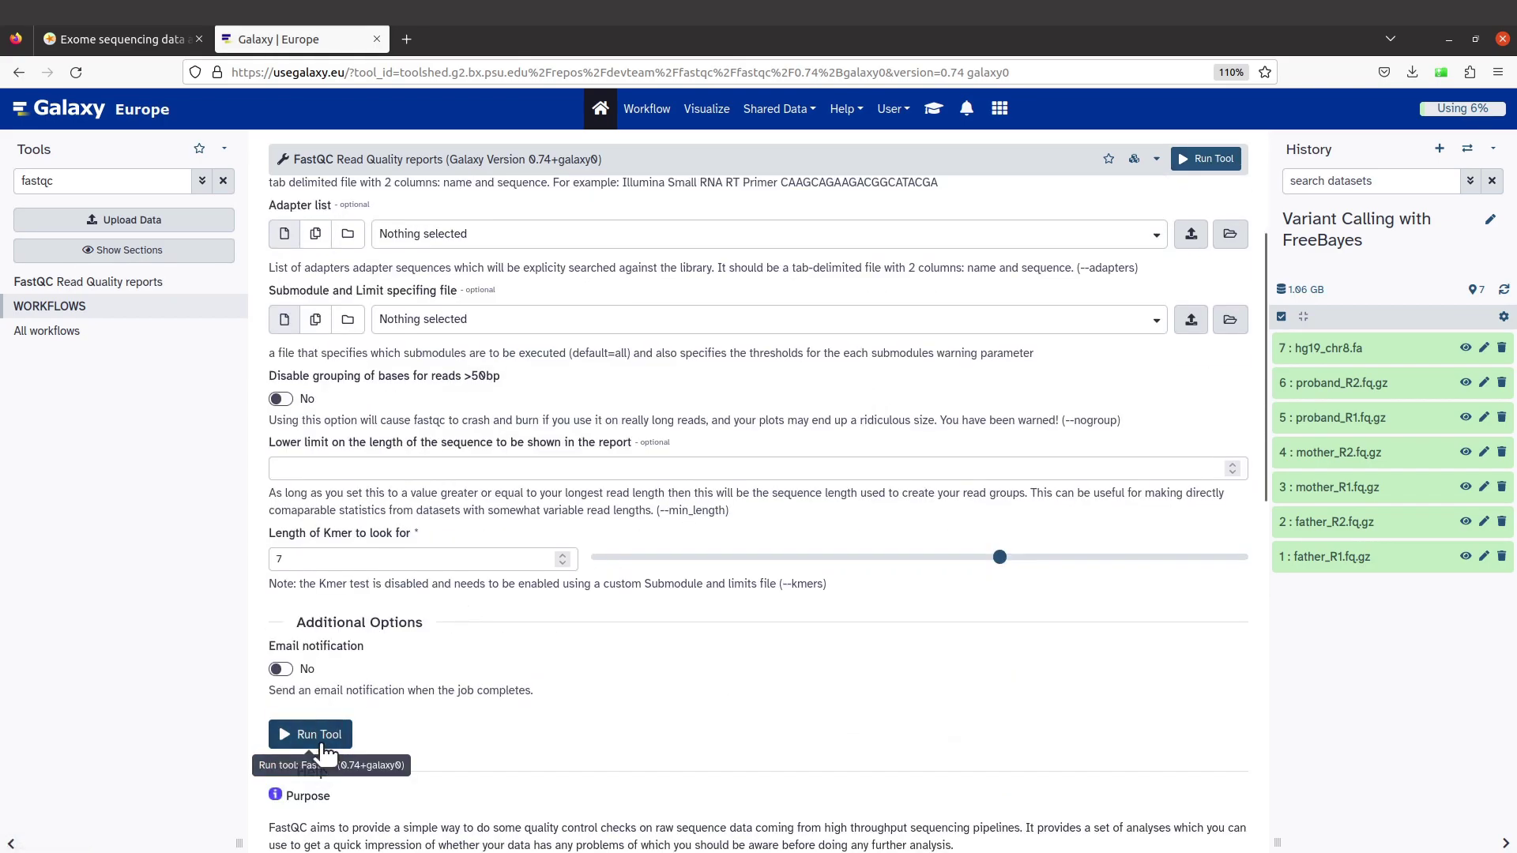
scroll(327, 755, "up", 3)
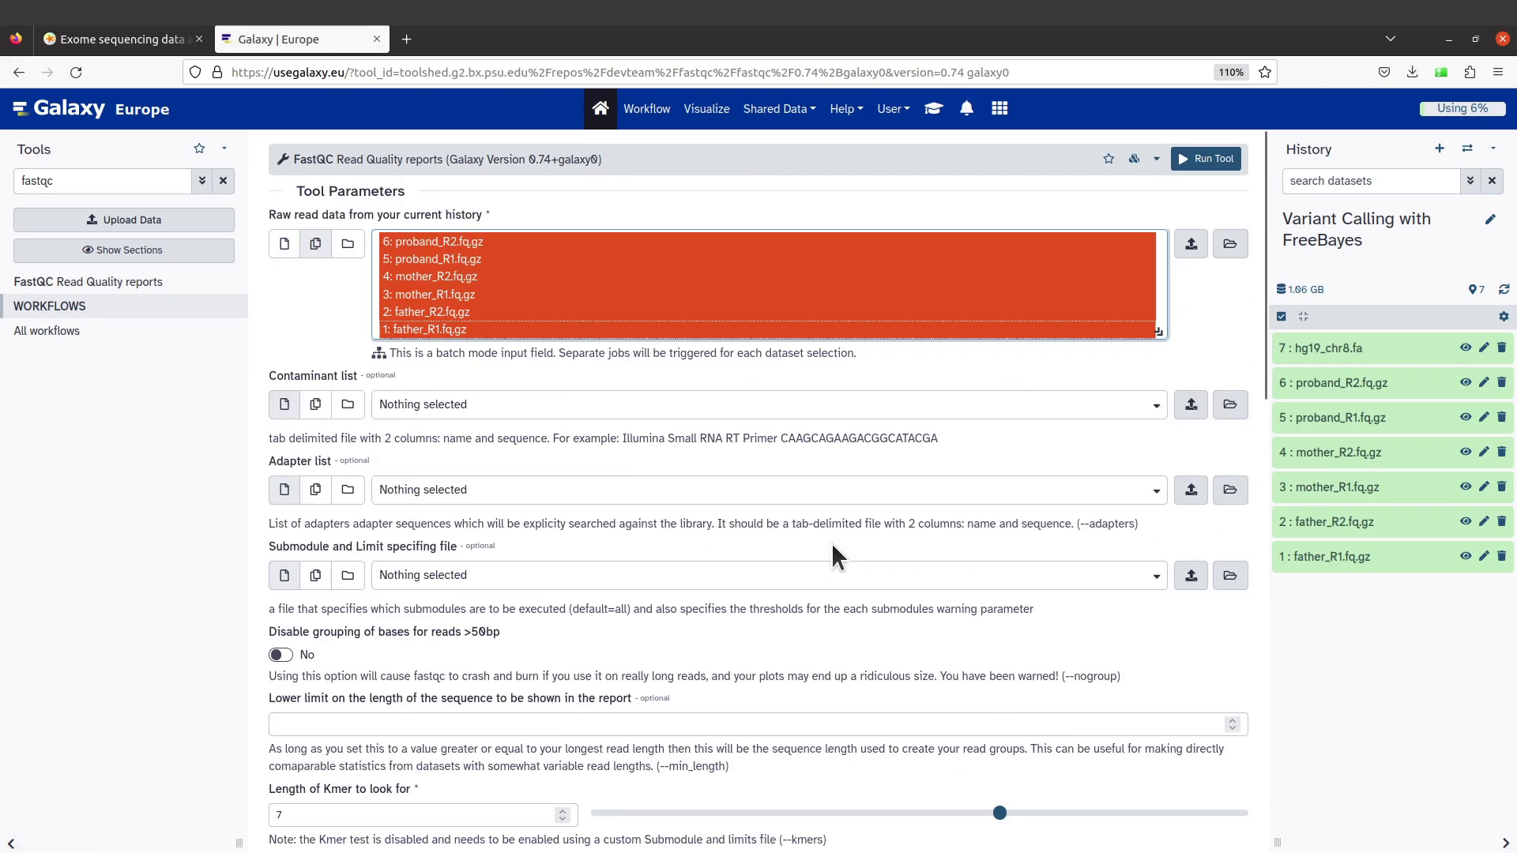
left_click(1204, 162)
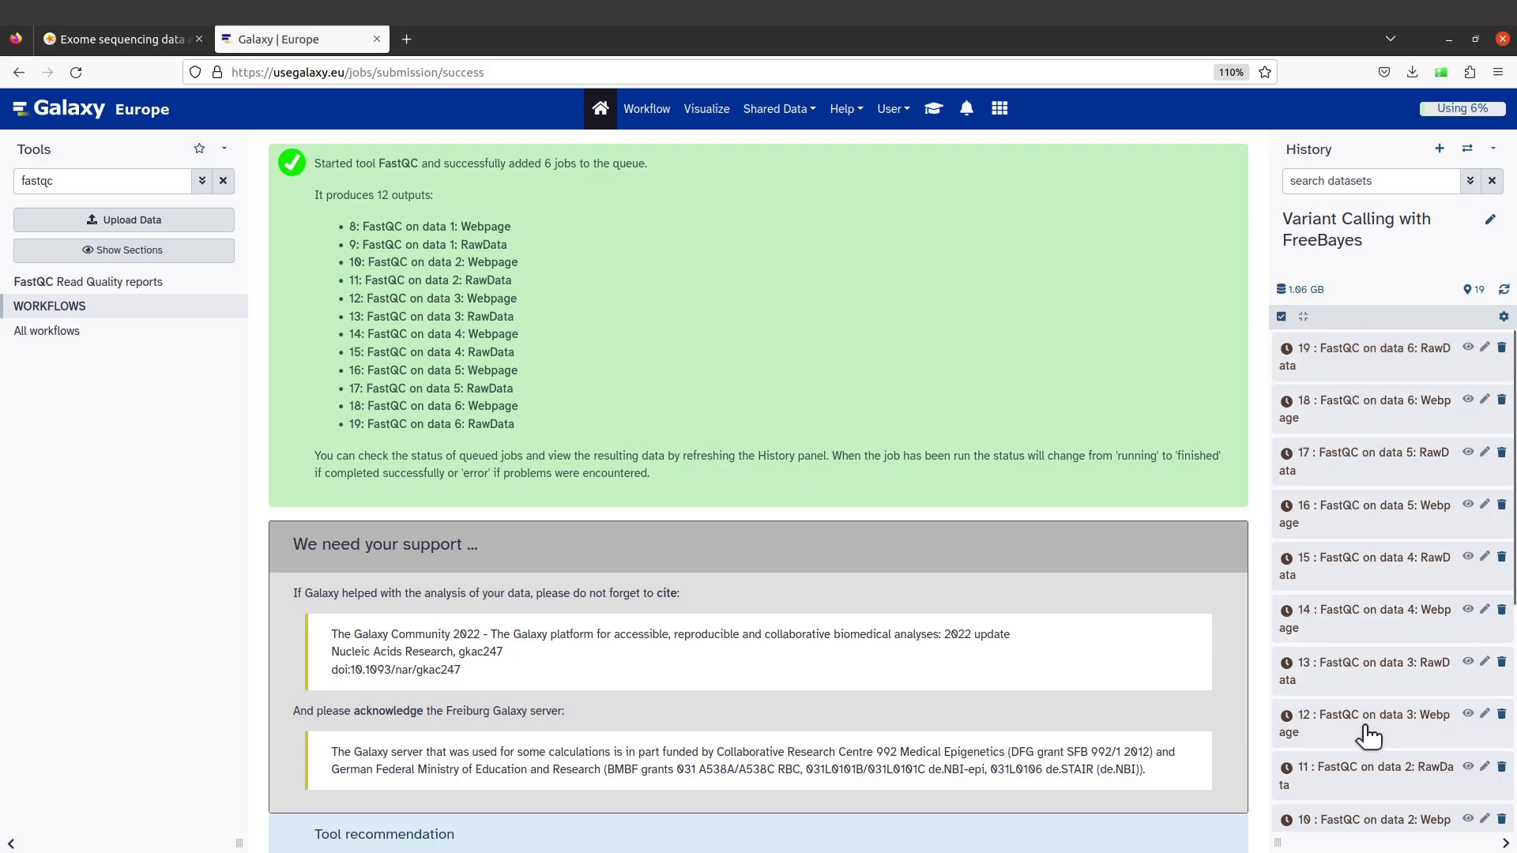
Look through the history for the FastQC Webpage and RawData outputs of each read dataset, glancing at the tutorial's quality control instructions.
scroll(1377, 680, "down", 3)
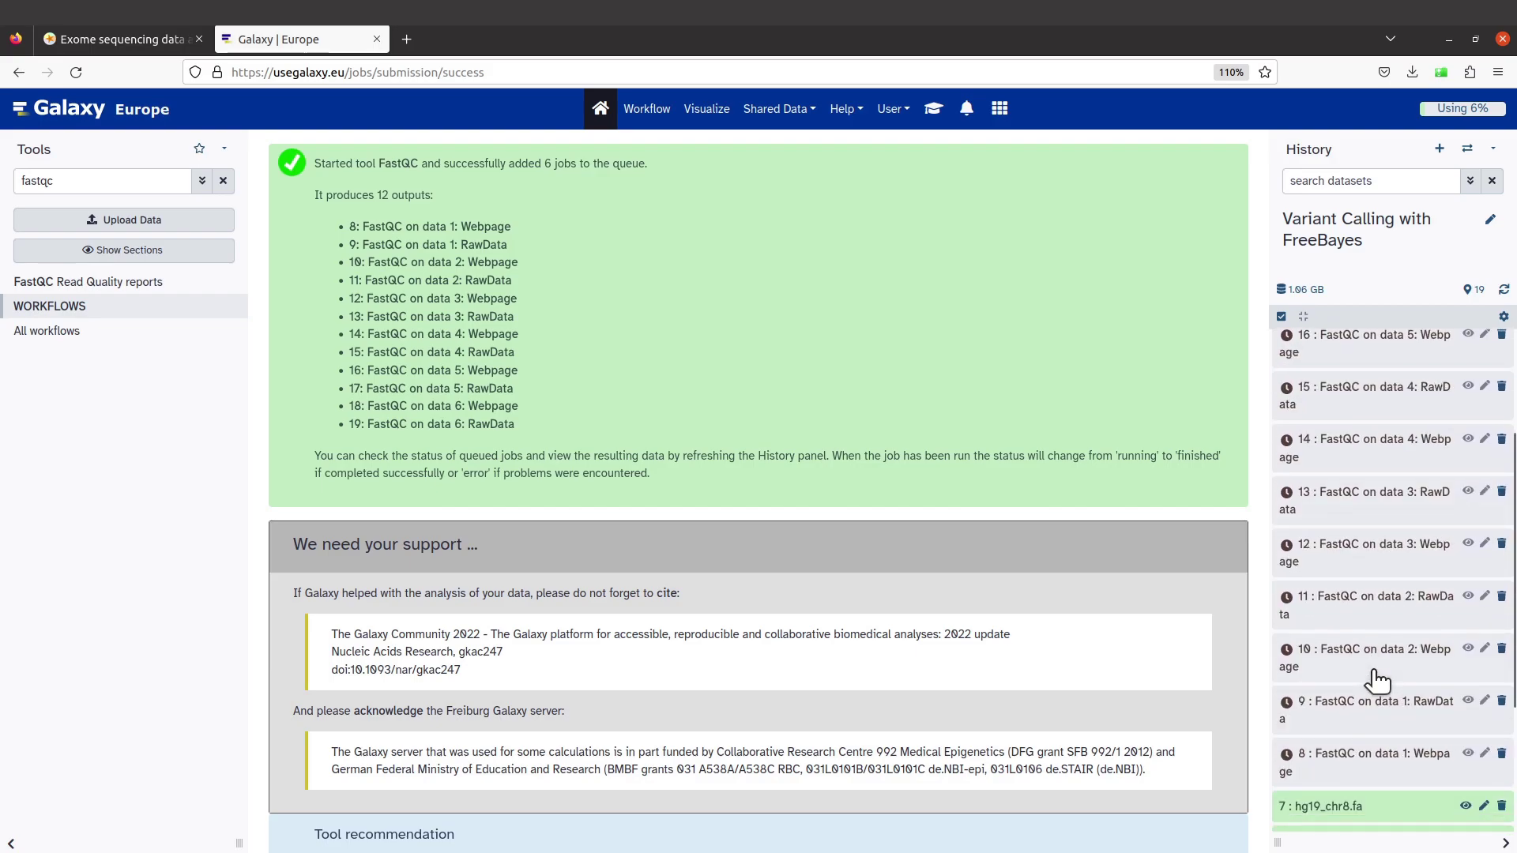
scroll(1377, 680, "down", 3)
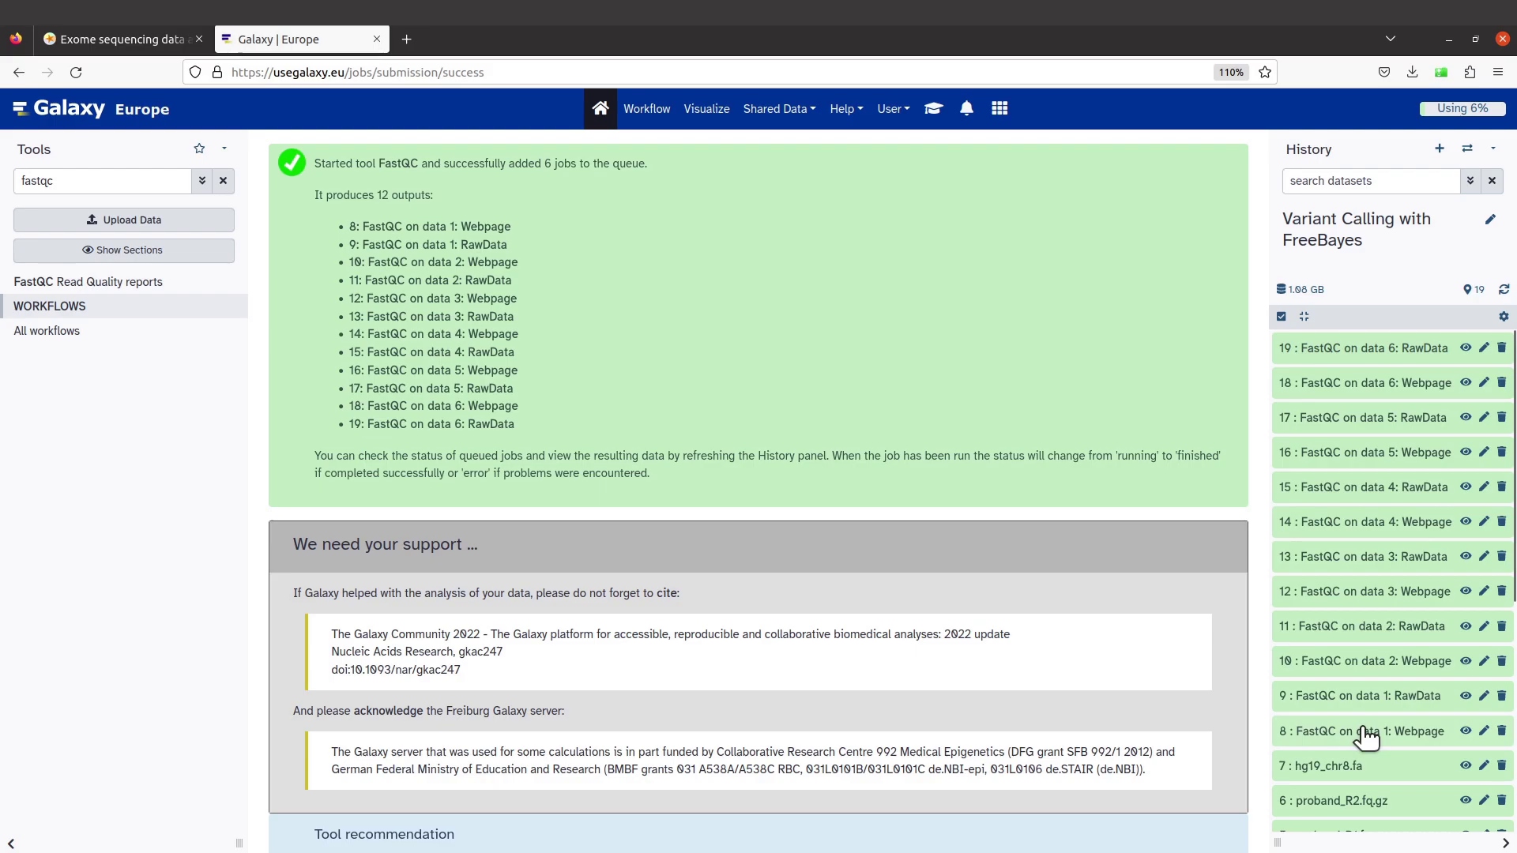
scroll(1402, 766, "down", 5)
left_click(1402, 766)
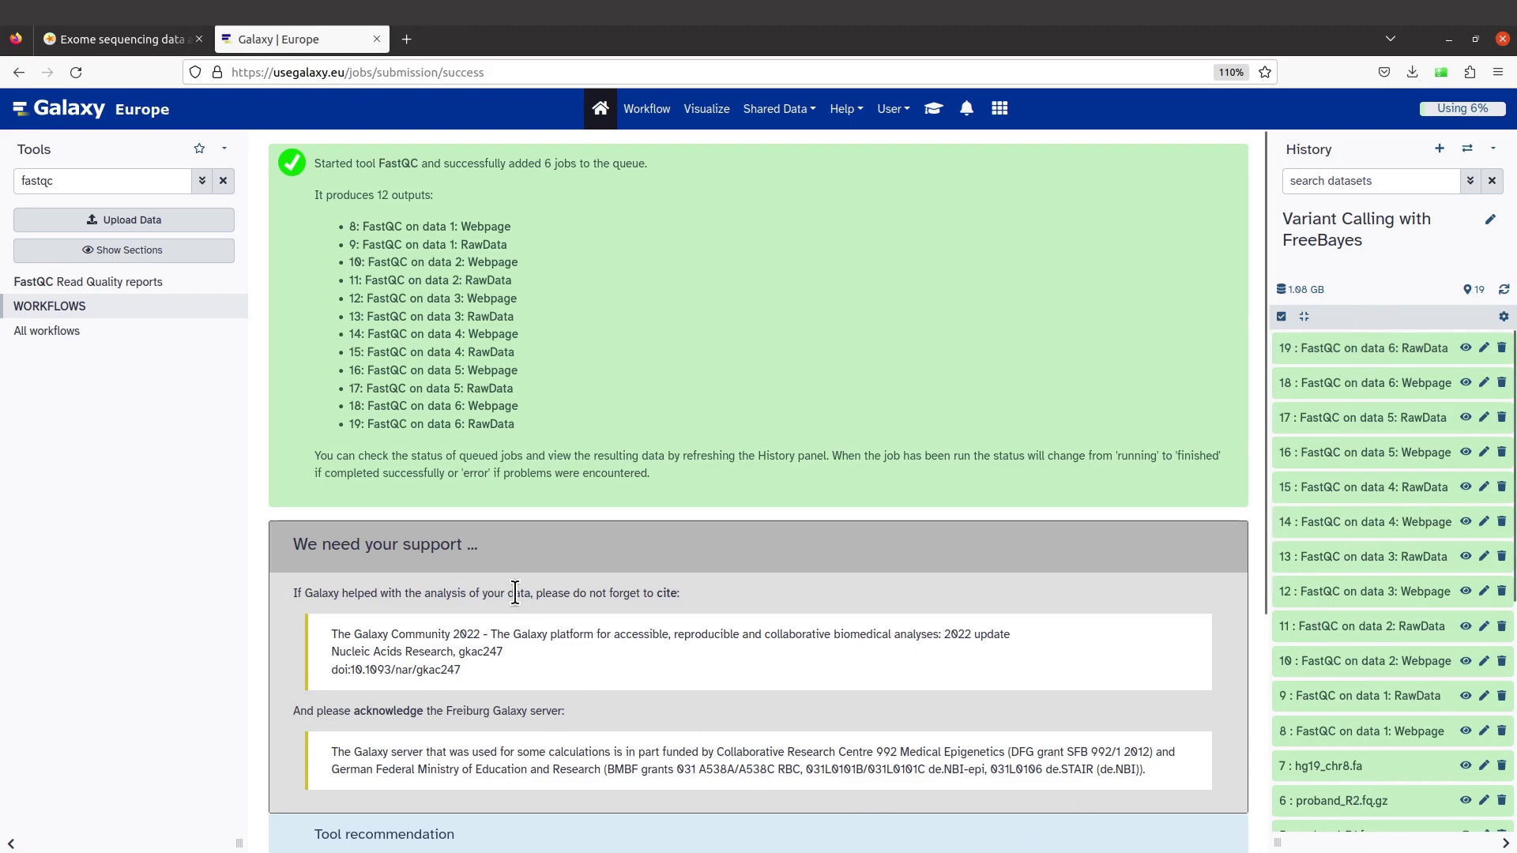
left_click(120, 41)
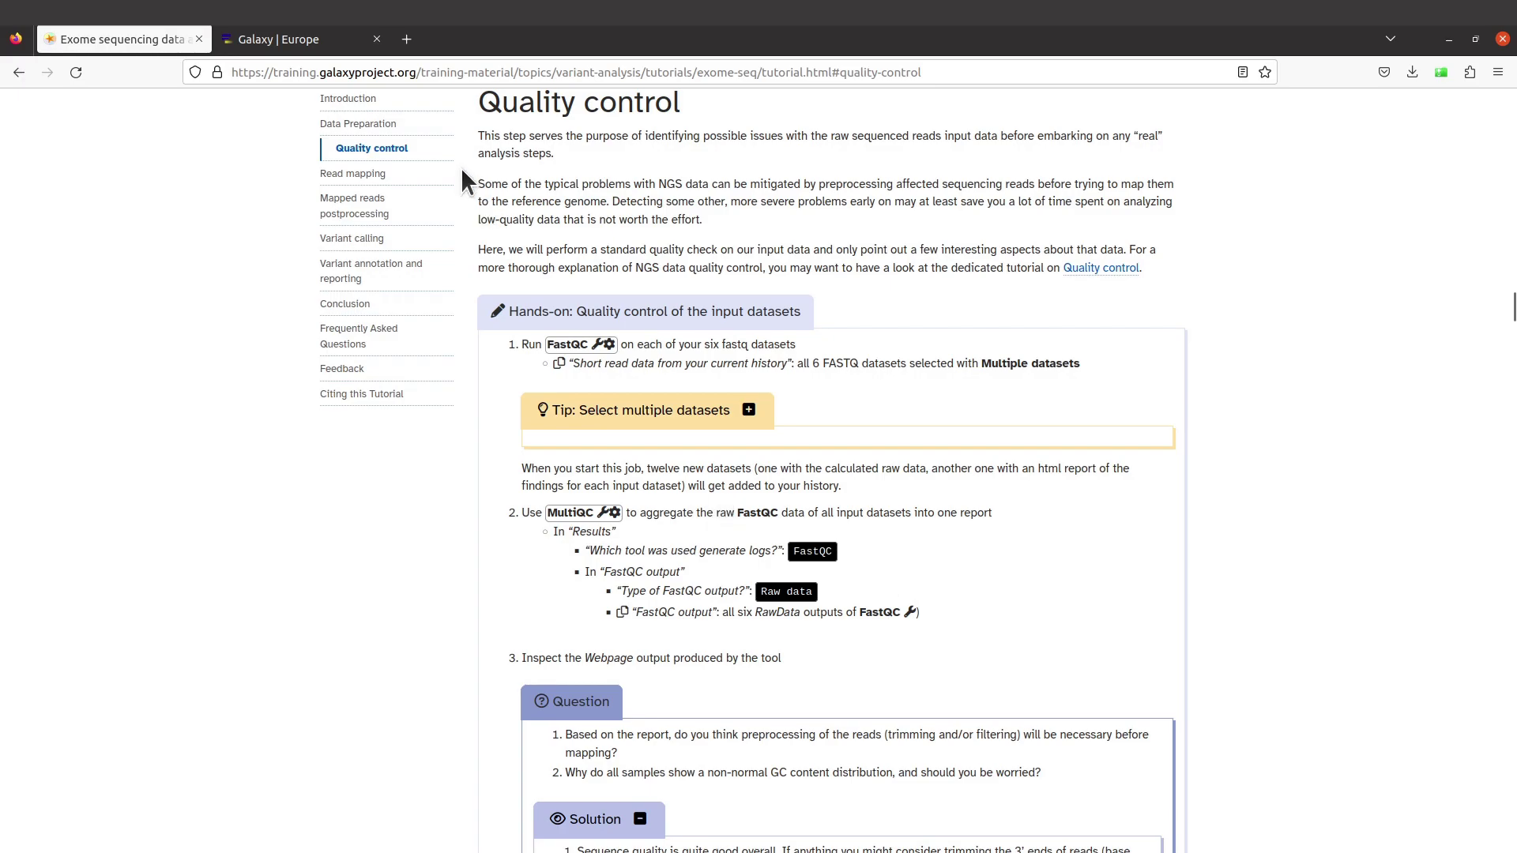
left_click(296, 39)
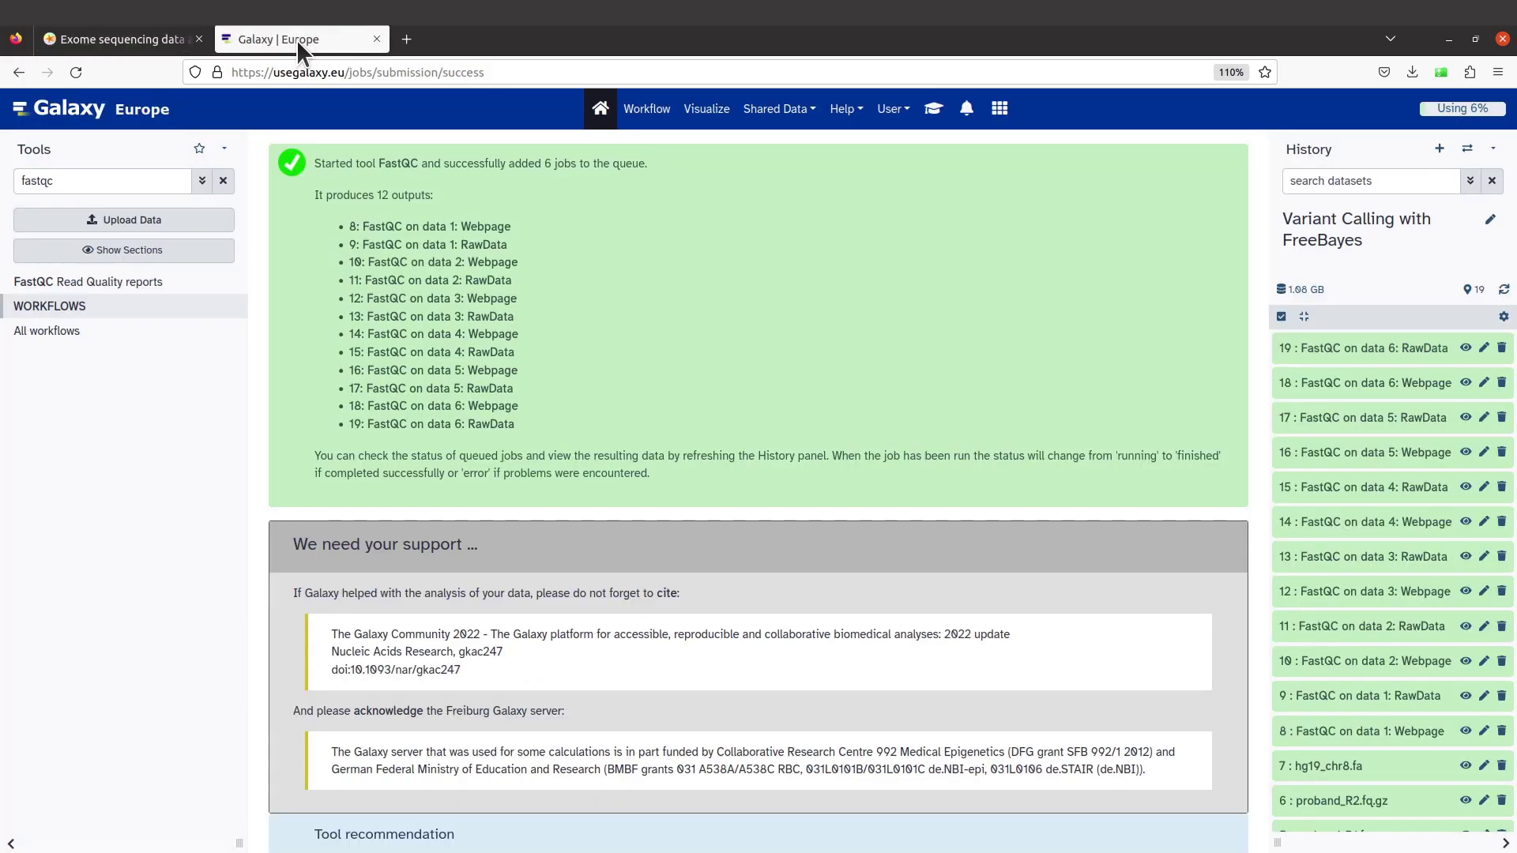
left_click(1330, 766)
scroll(1357, 632, "up", 2)
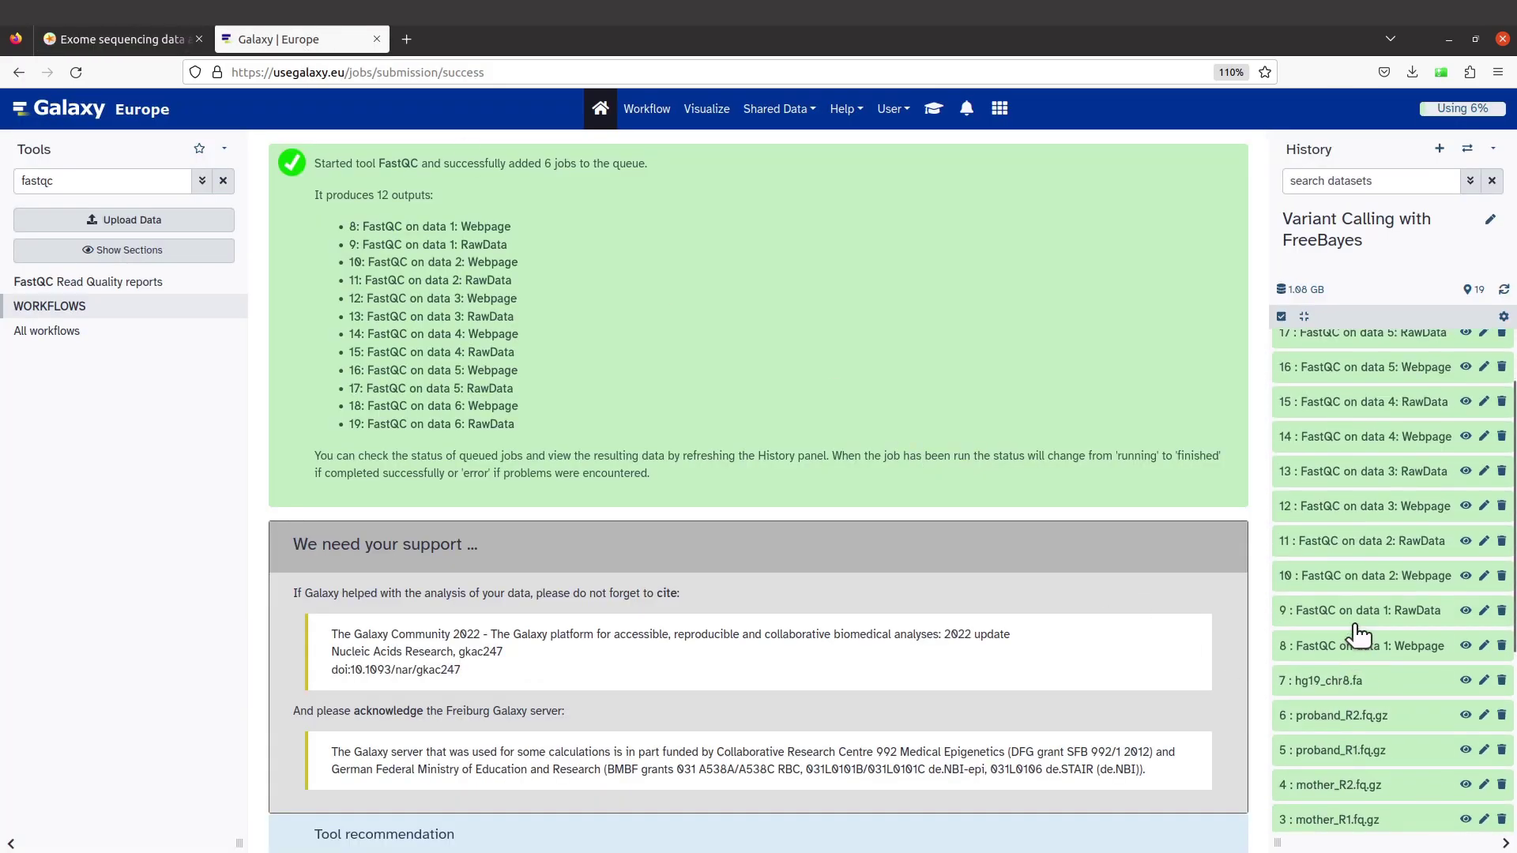
Read the tutorial's MultiQC instructions, and open the MultiQC tool in Galaxy Europe by searching for multiqc.
scroll(1359, 652, "up", 2)
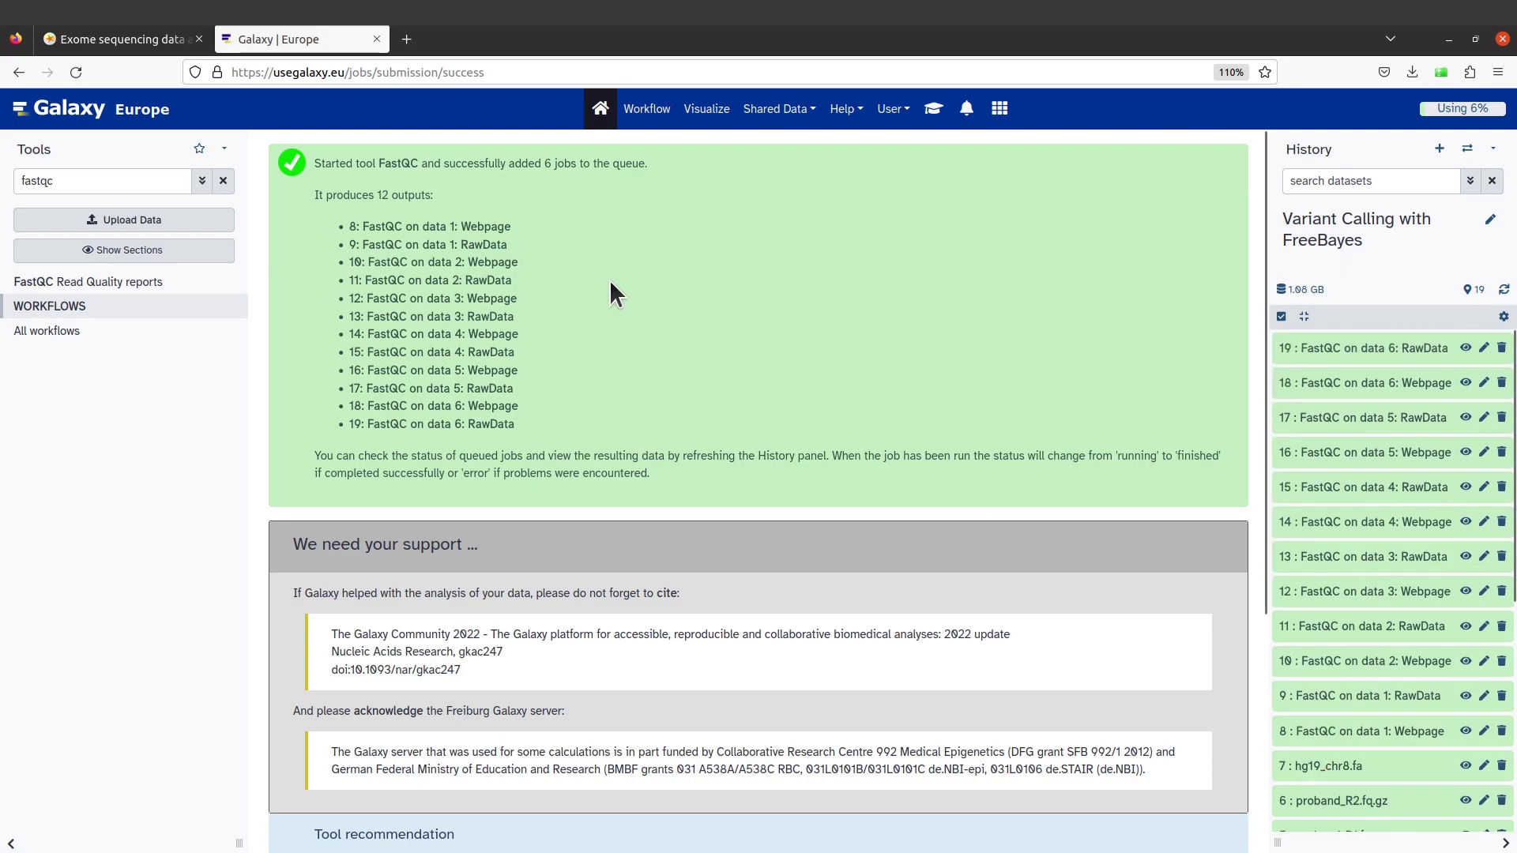
left_click(148, 46)
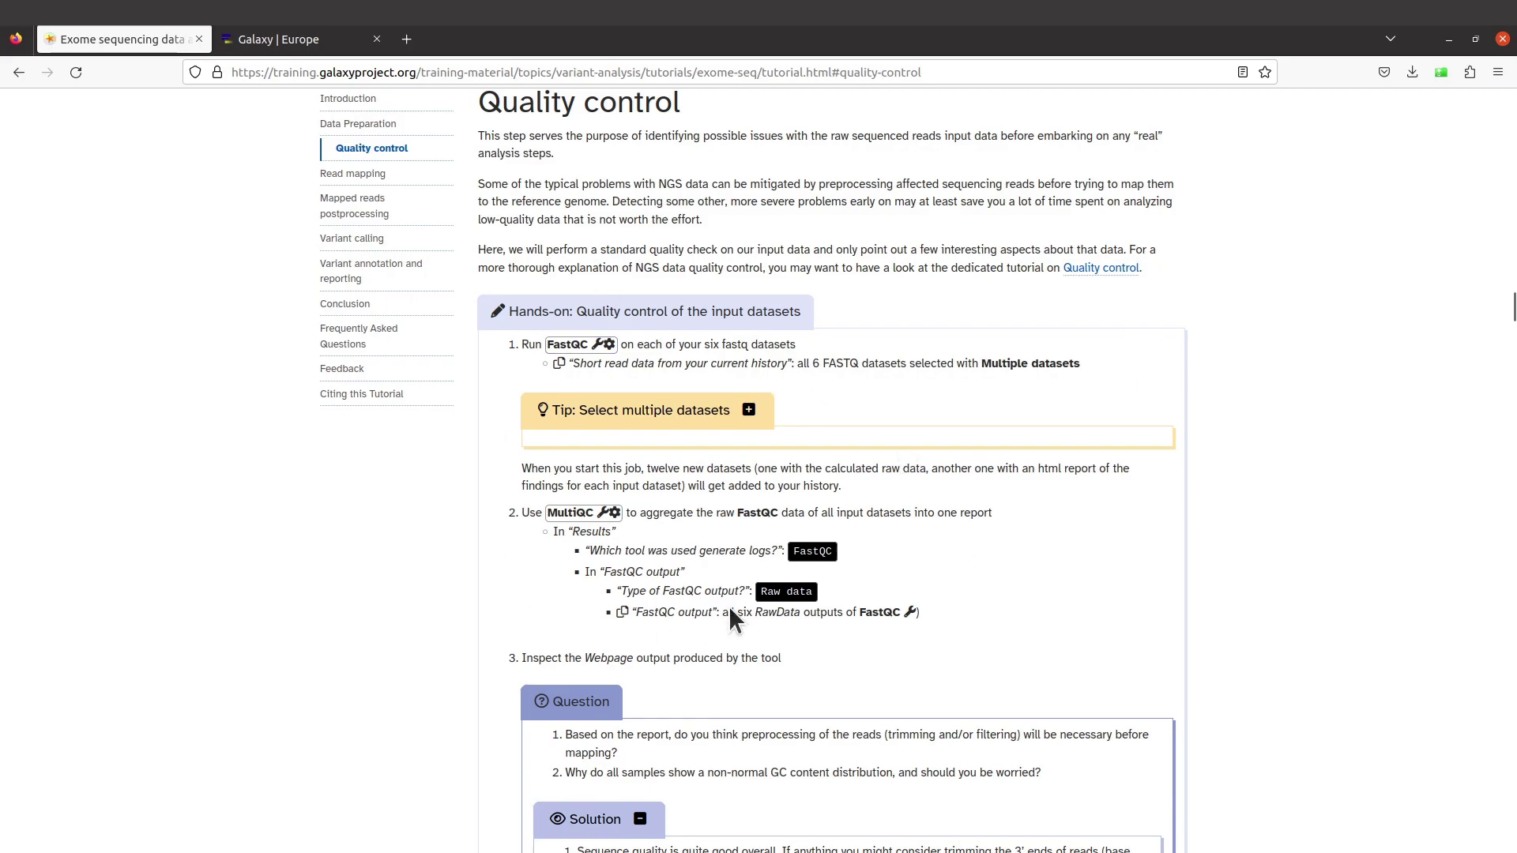
scroll(824, 602, "up", 2)
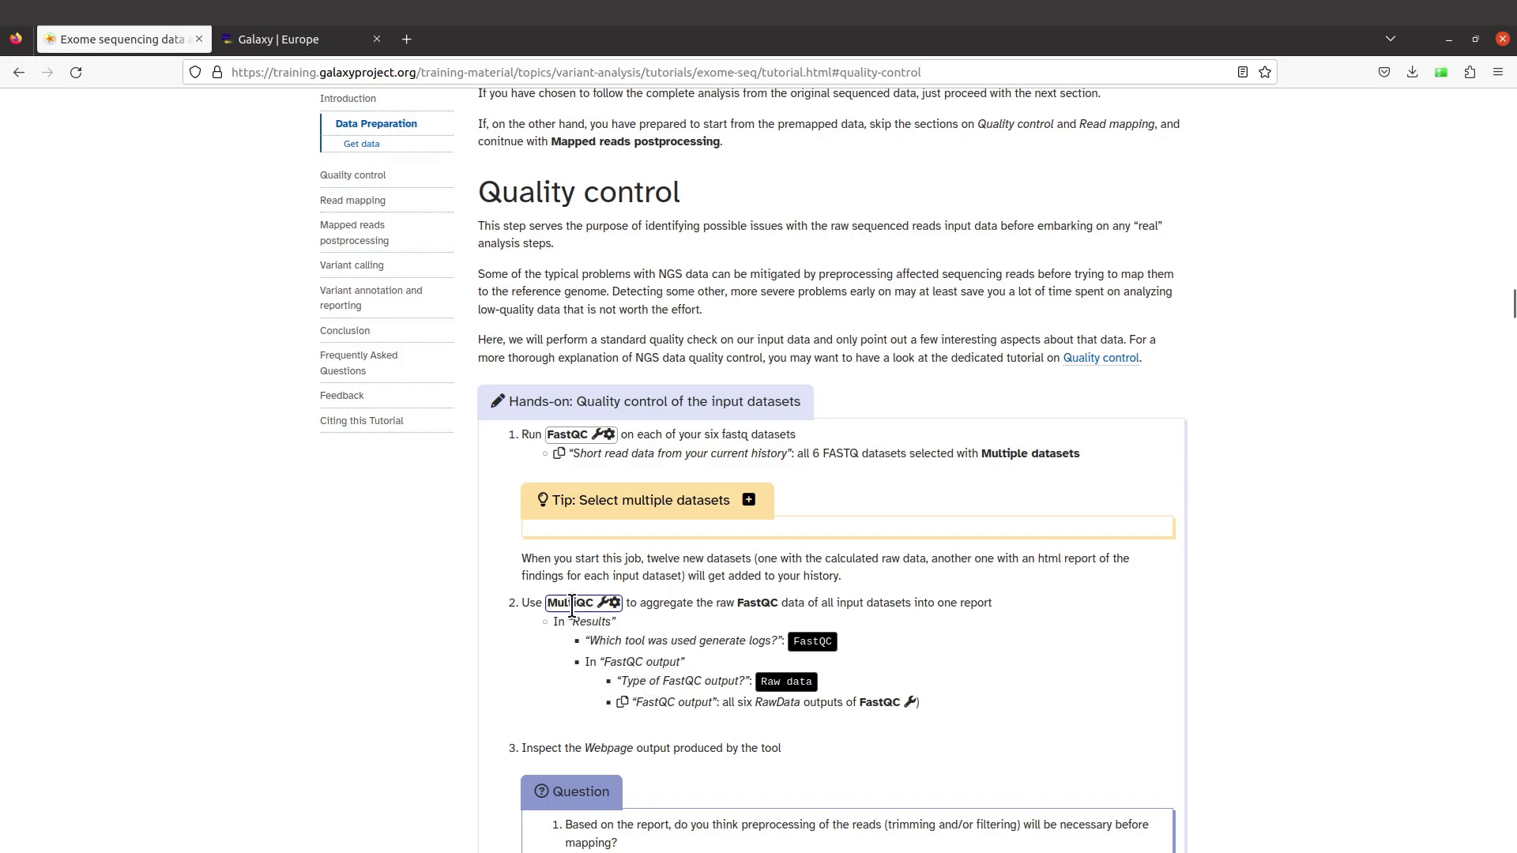
left_click(291, 41)
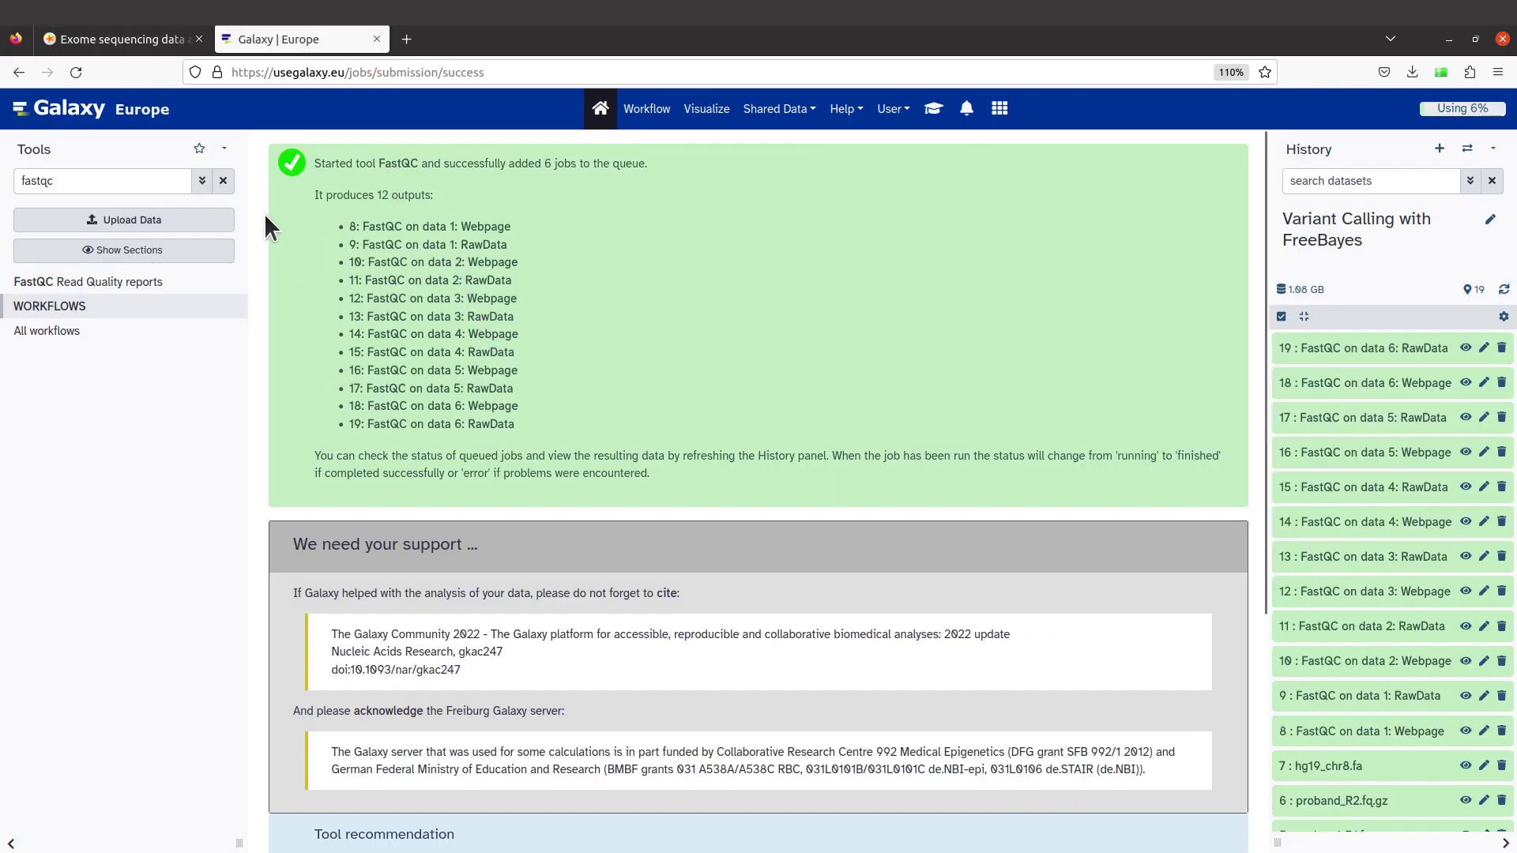
left_click(82, 181)
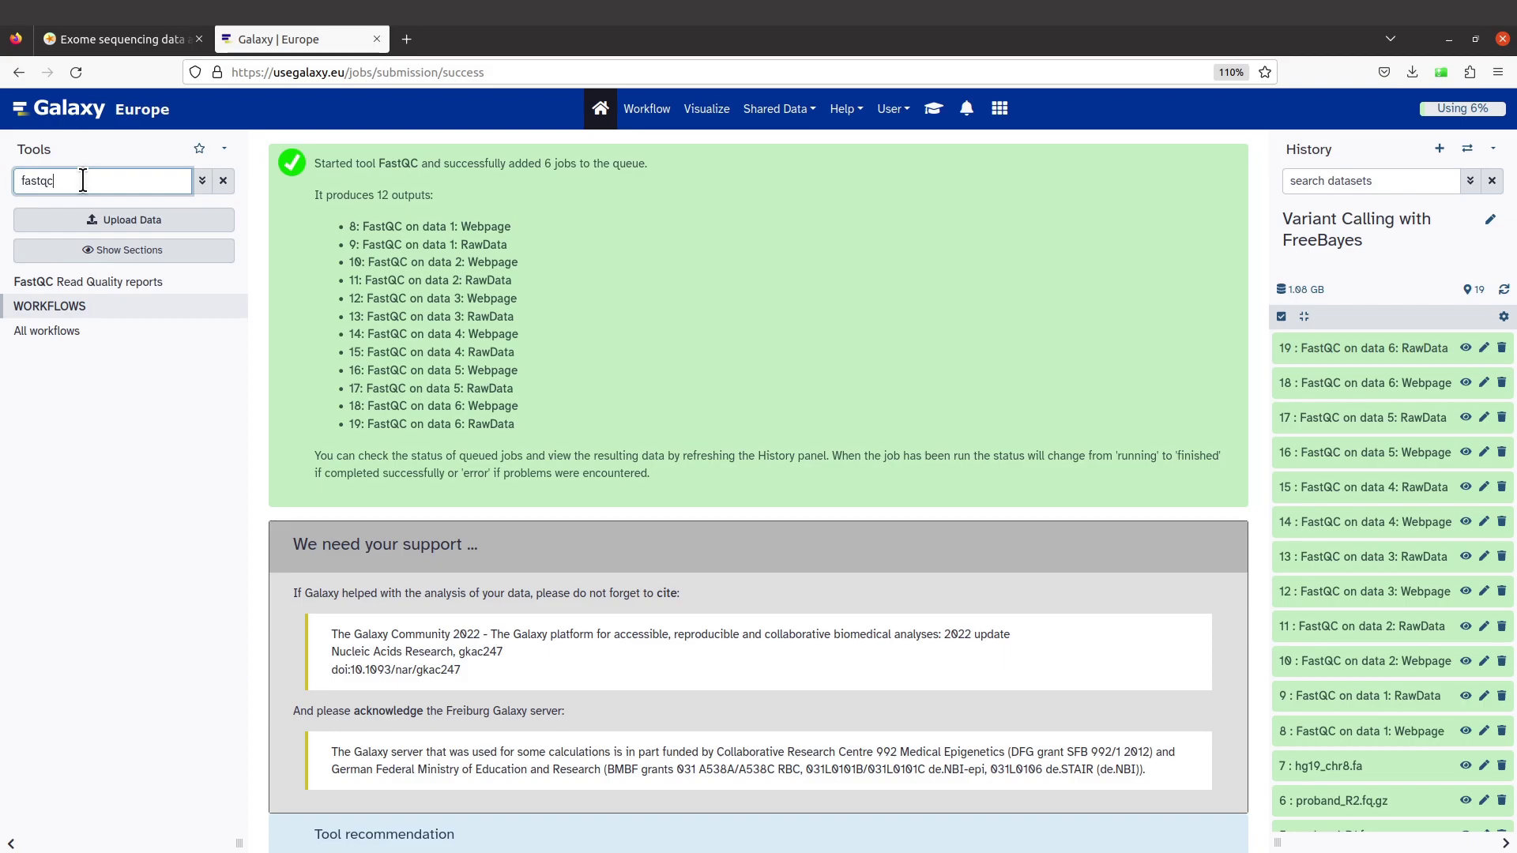
key("BackSpace")
key("BackSpace")
key("BackSpace")
key("BackSpace")
key("BackSpace")
key("BackSpace")
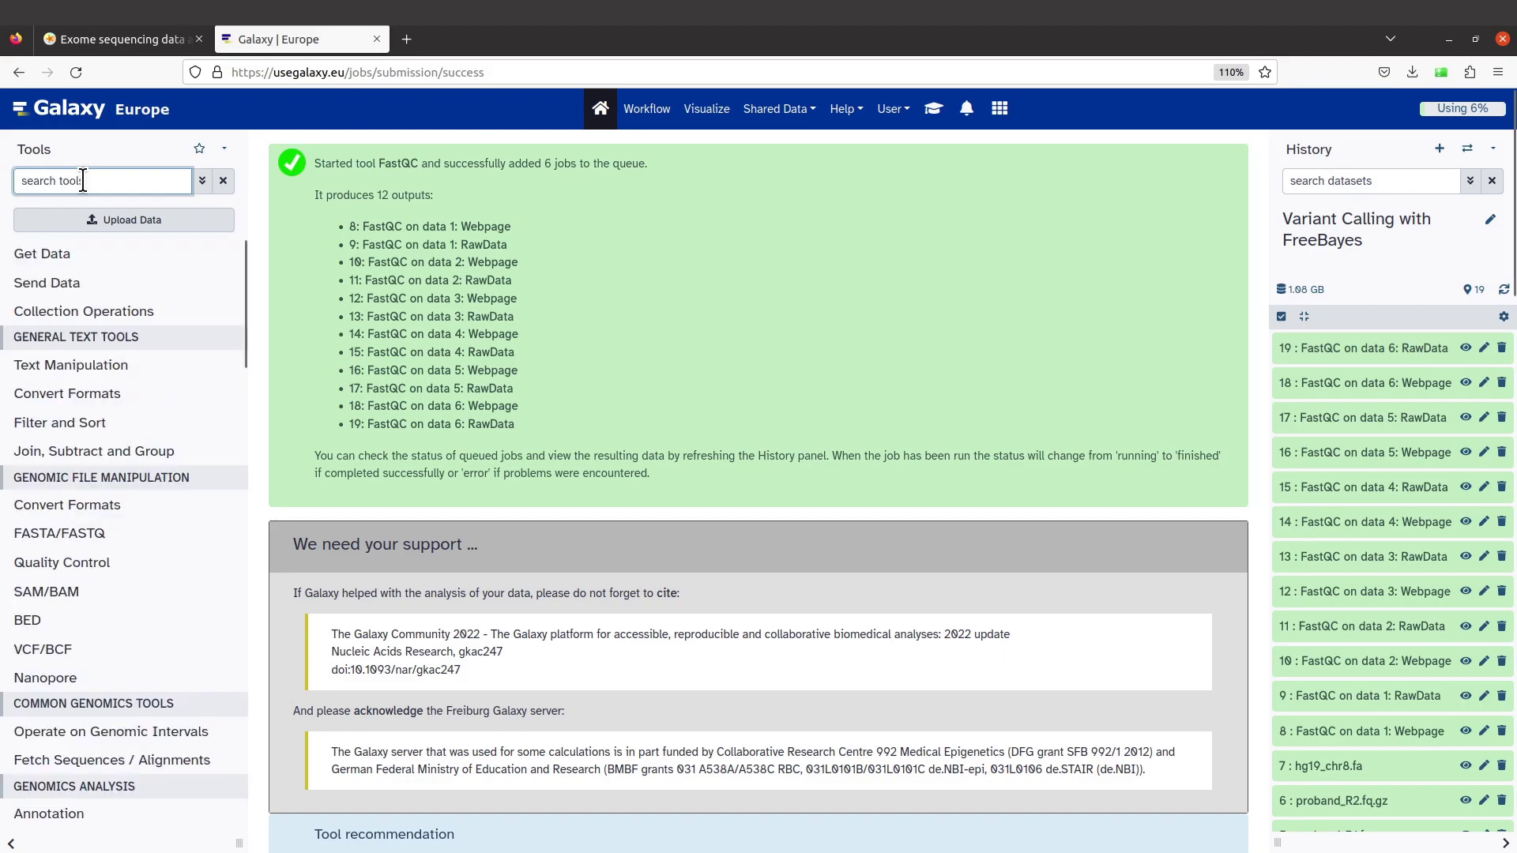
type("m")
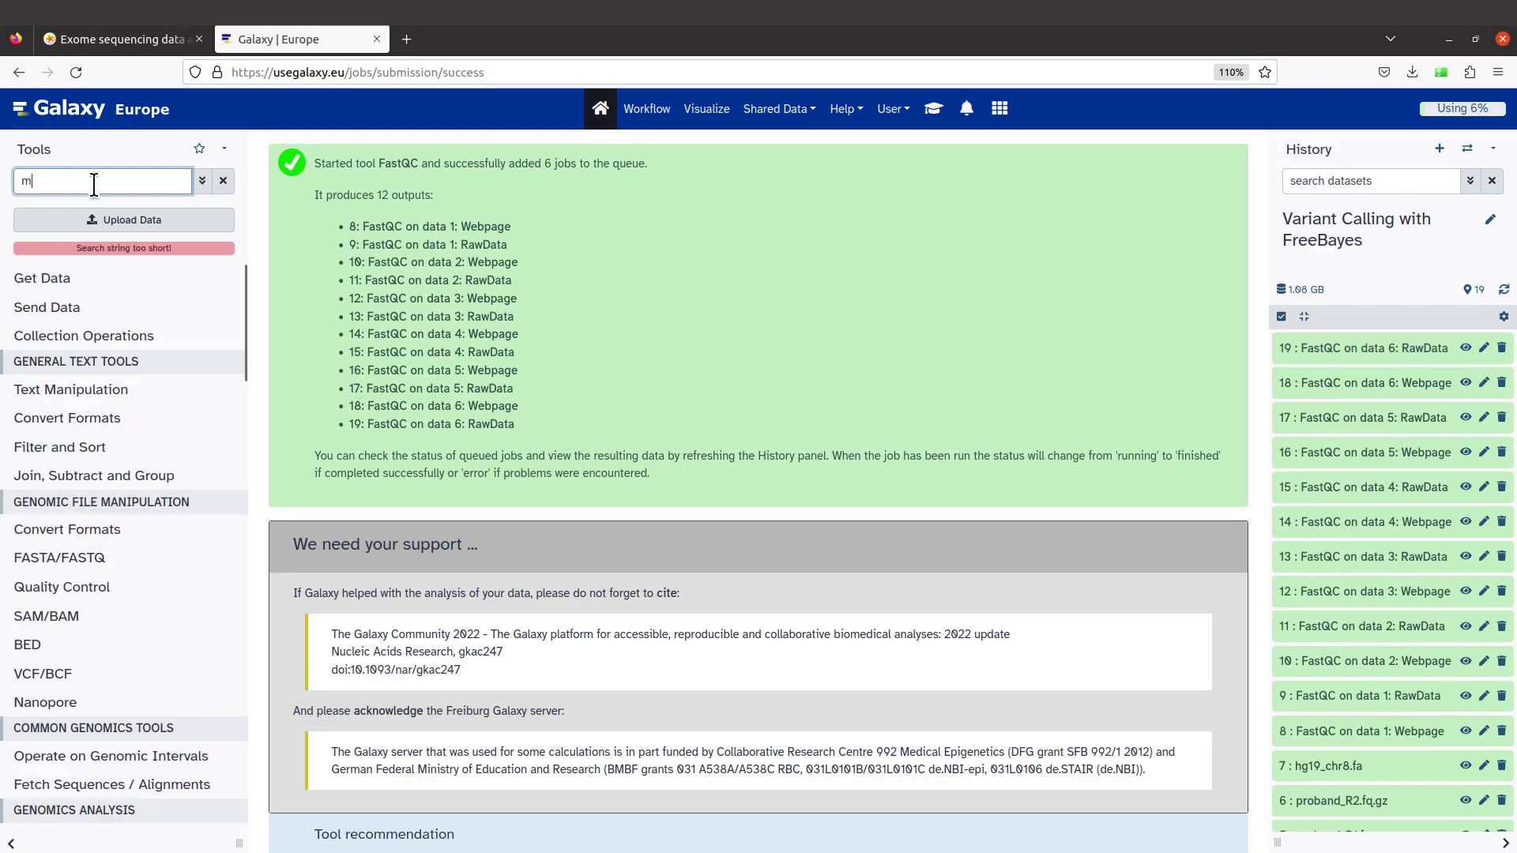
type("ultiqc")
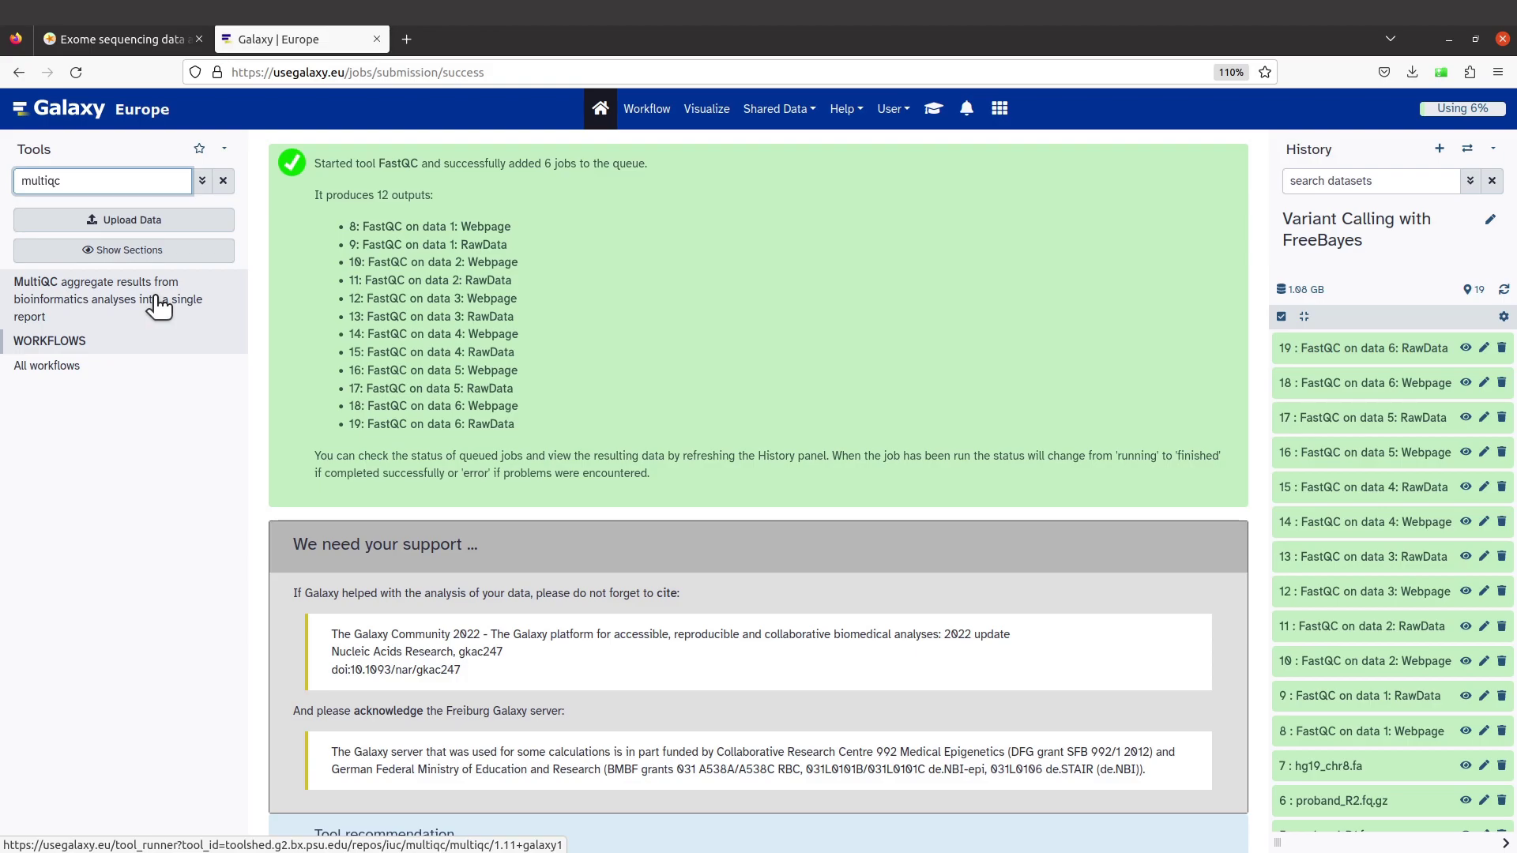
left_click(99, 291)
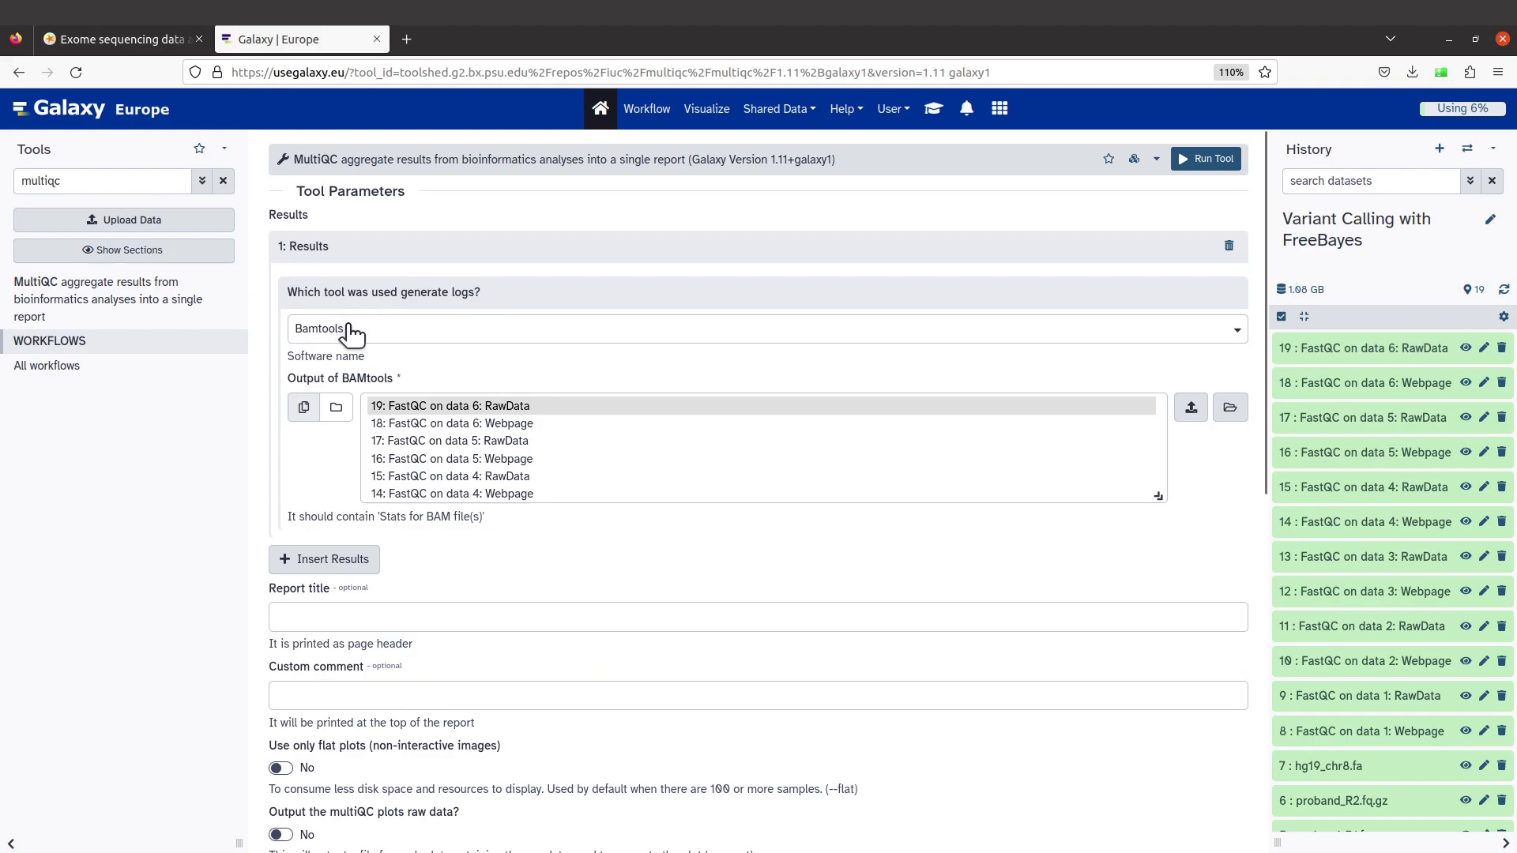
Set the tool that generated the MultiQC logs to FastQC, and insert a FastQC output of type Raw data.
left_click(463, 332)
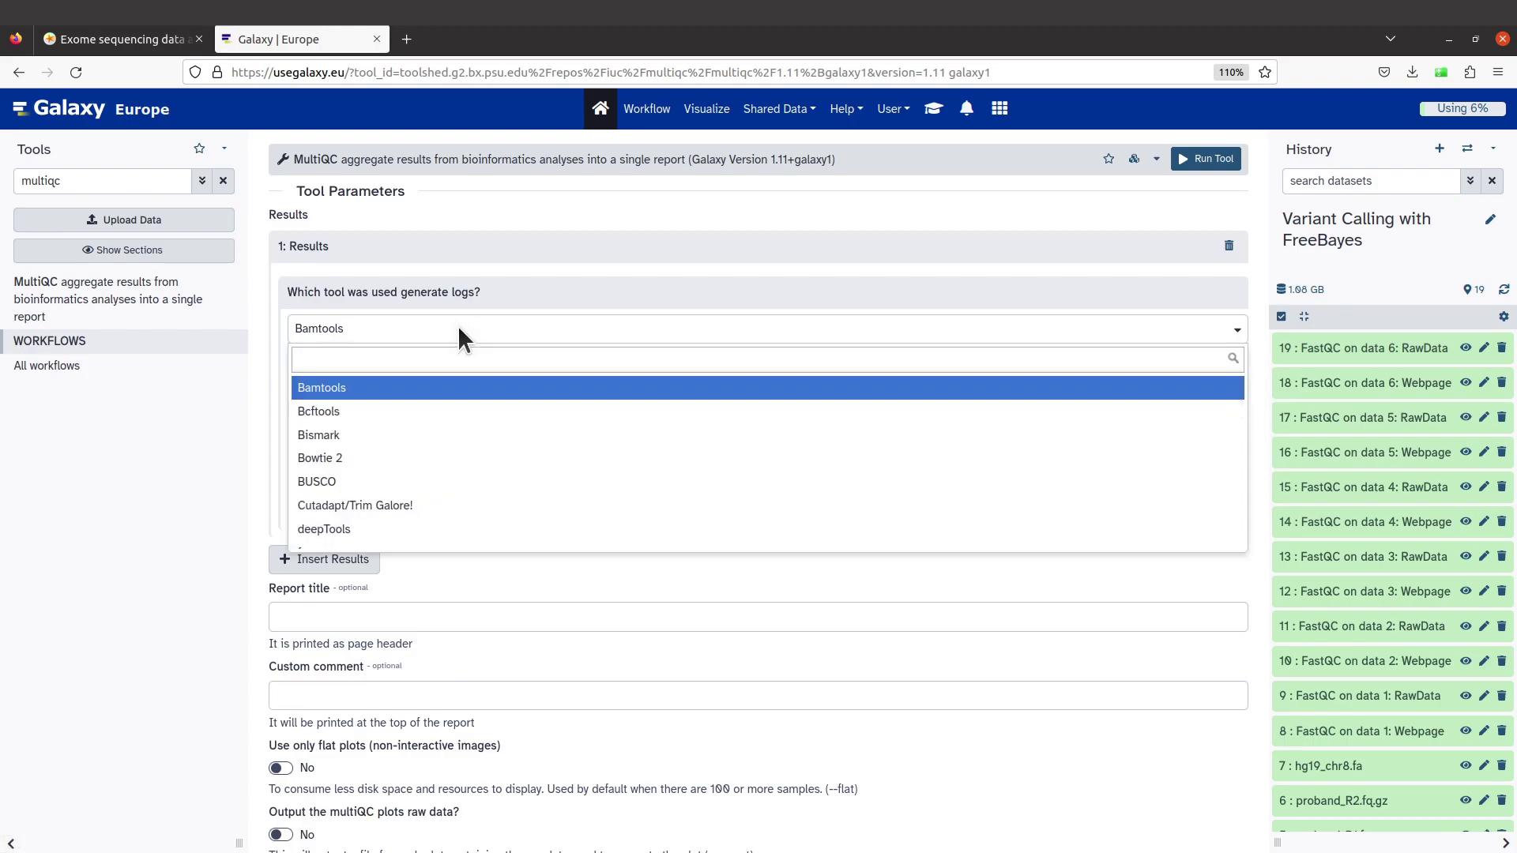
type("fastqc")
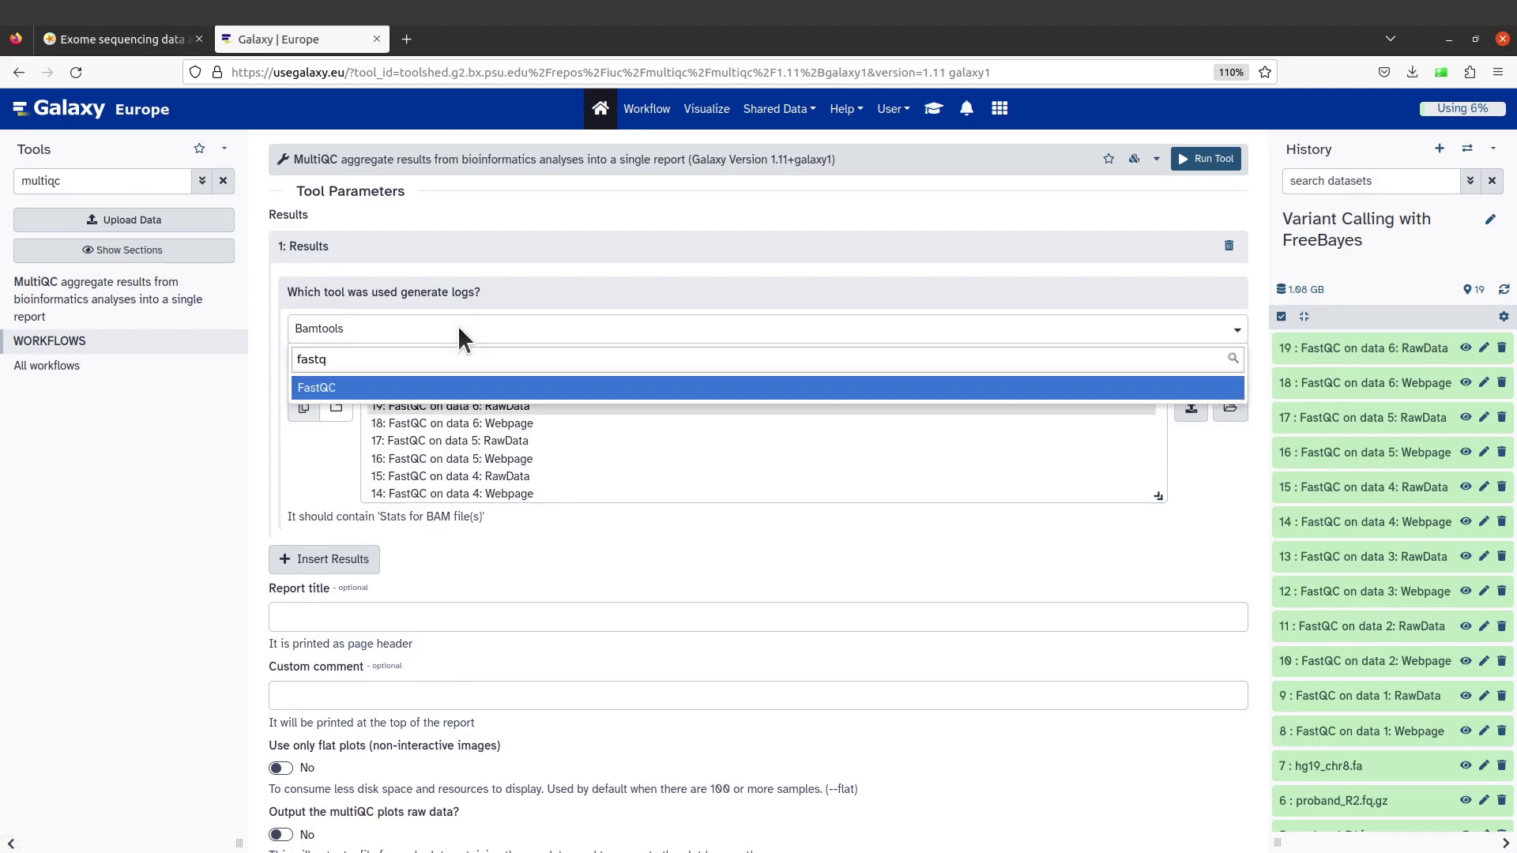
left_click(360, 391)
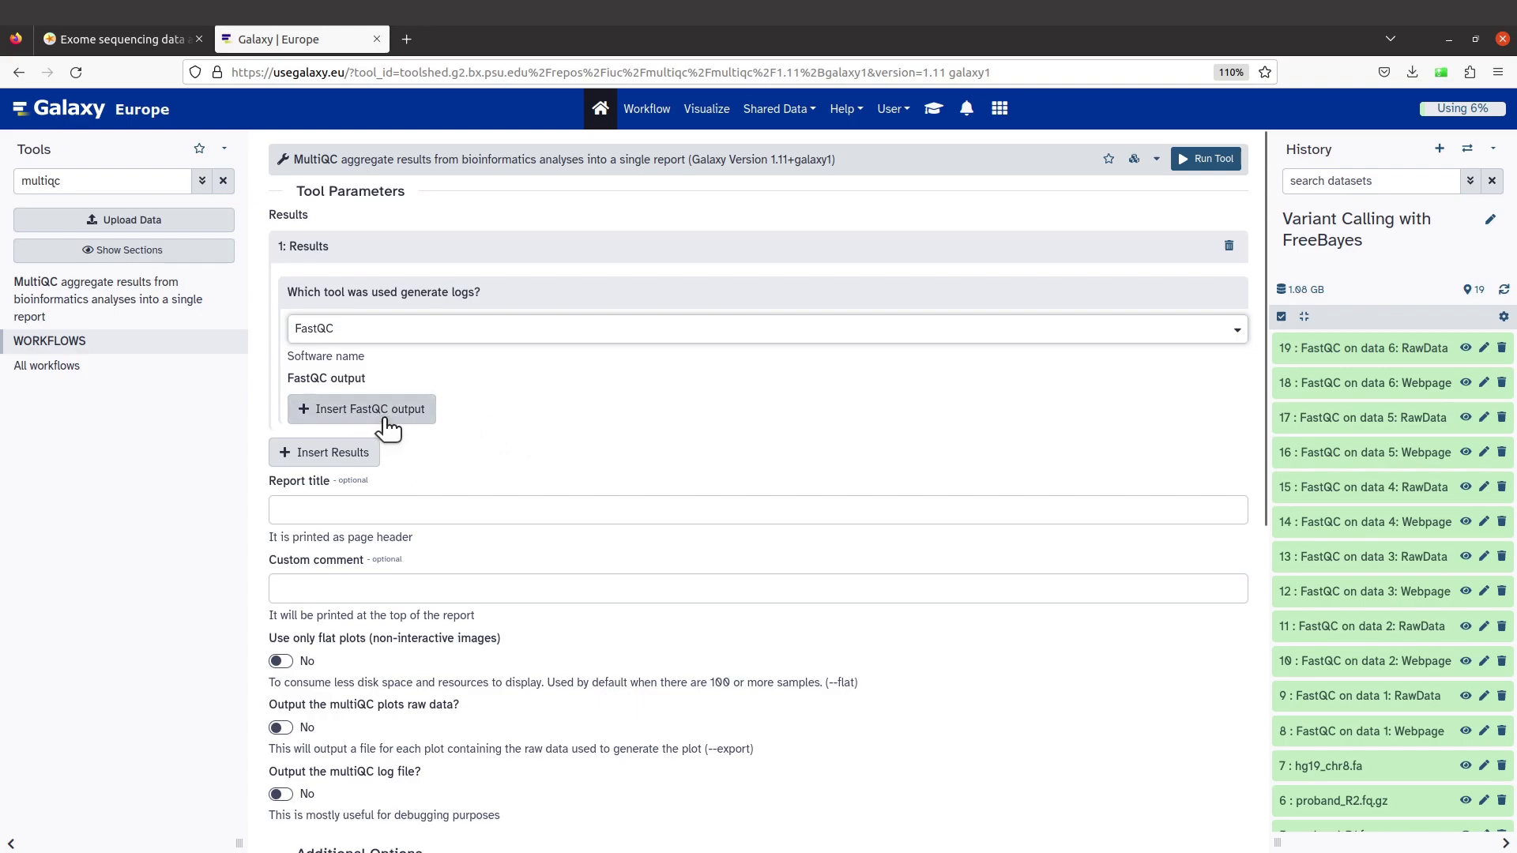
left_click(345, 411)
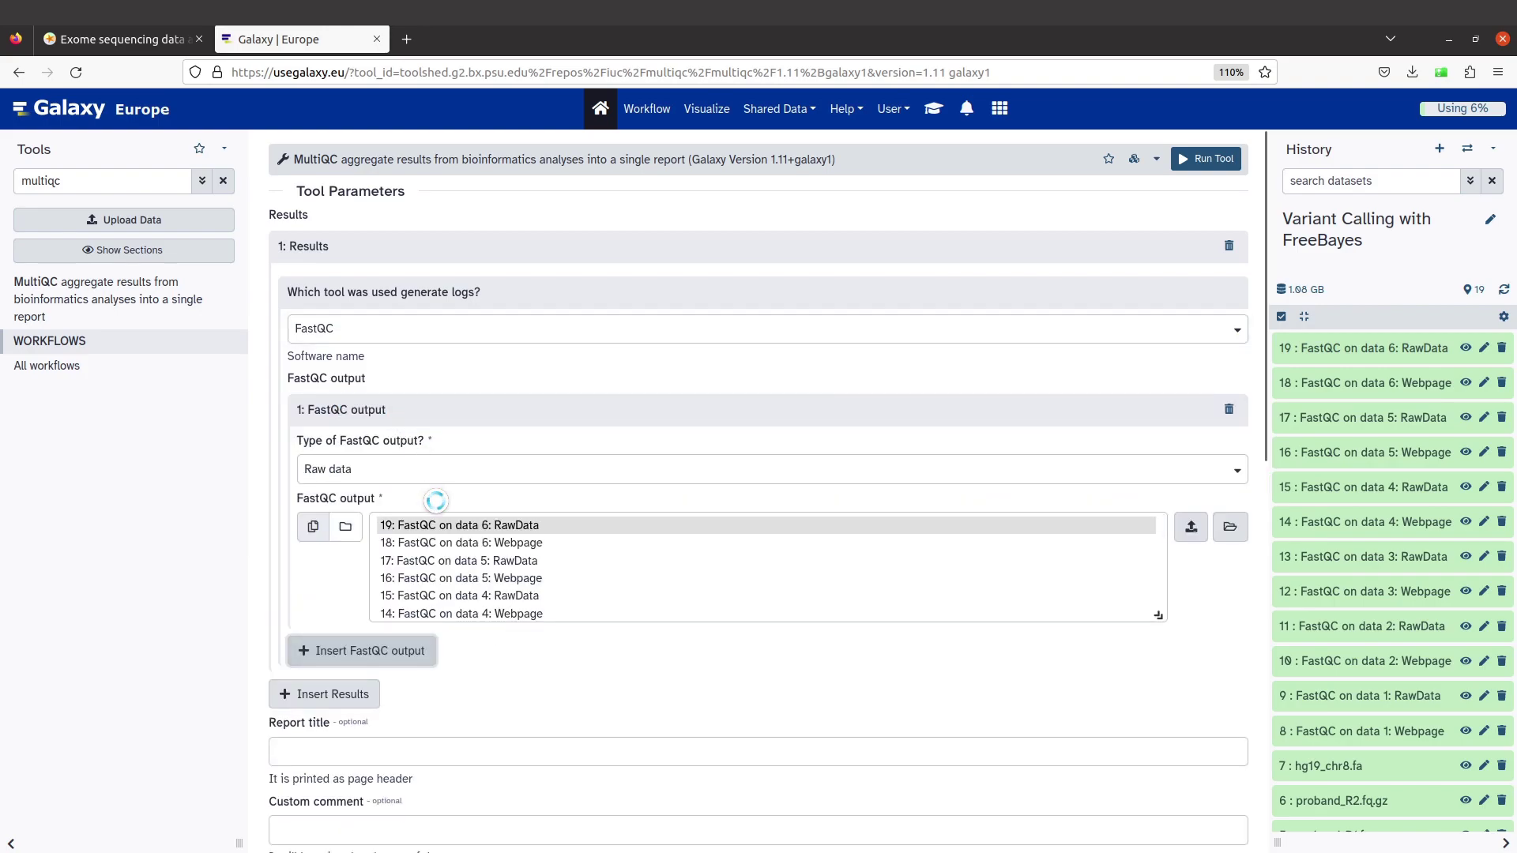
scroll(435, 500, "down", 2)
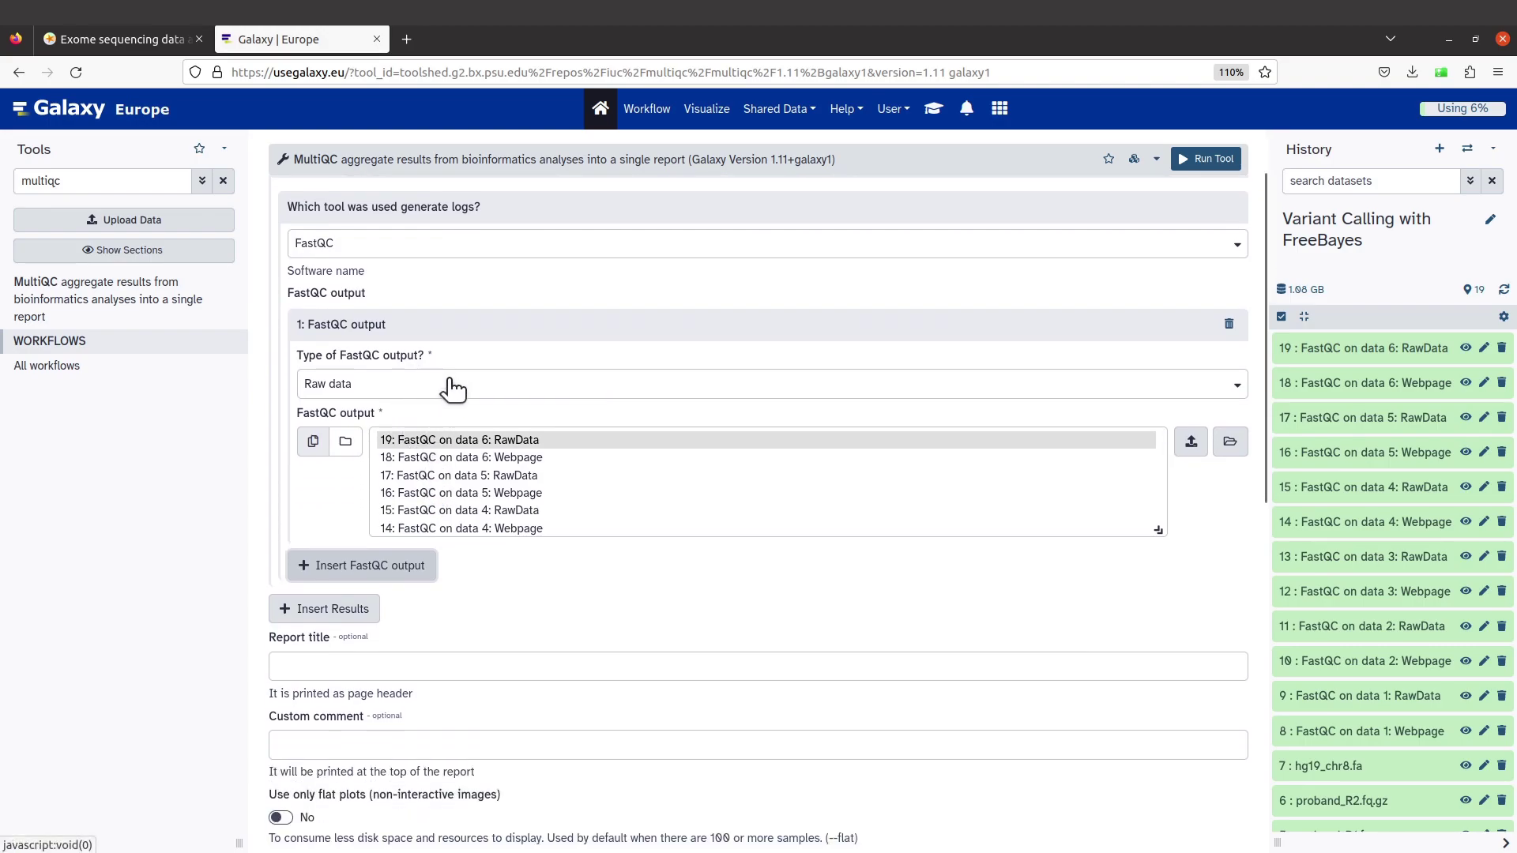
left_click(452, 387)
left_click(427, 388)
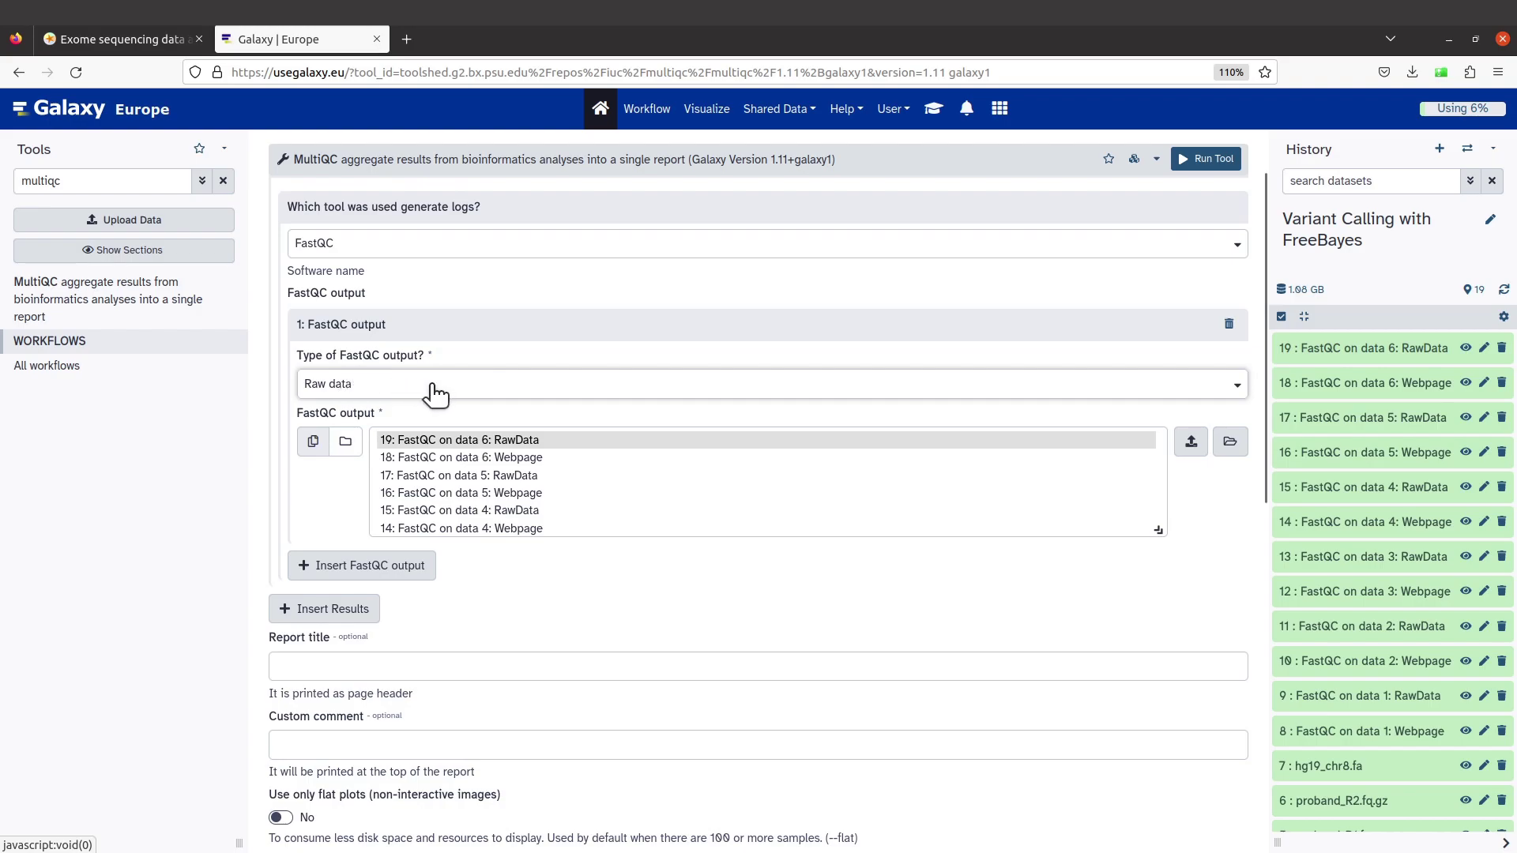
Check the tutorial for the required FastQC outputs, and select the RawData outputs on data 6, 5 and 4 together for MultiQC.
scroll(433, 394, "down", 2)
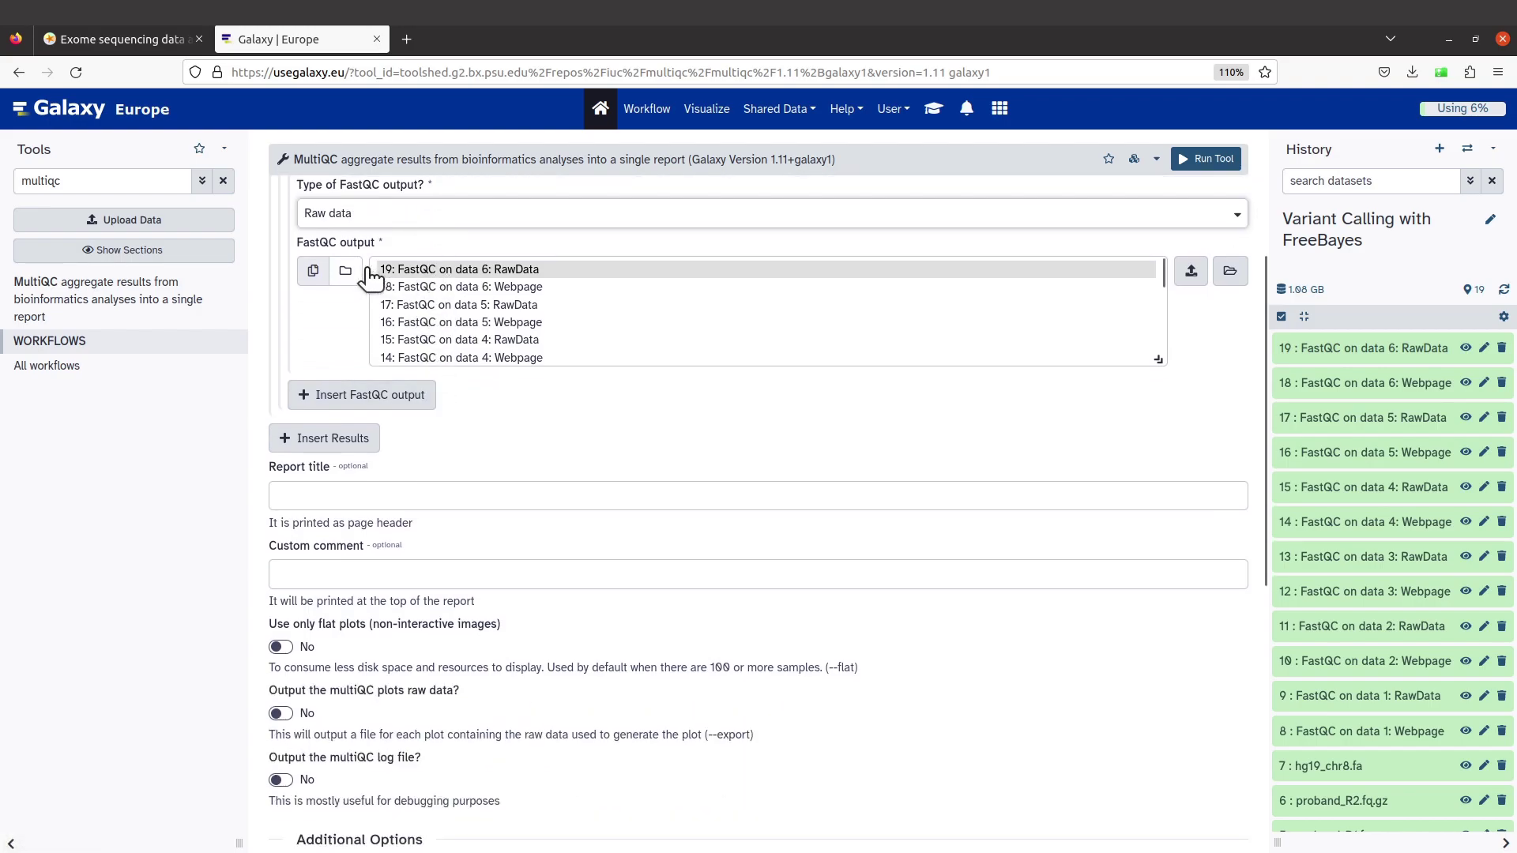
left_click(316, 272)
left_click(146, 41)
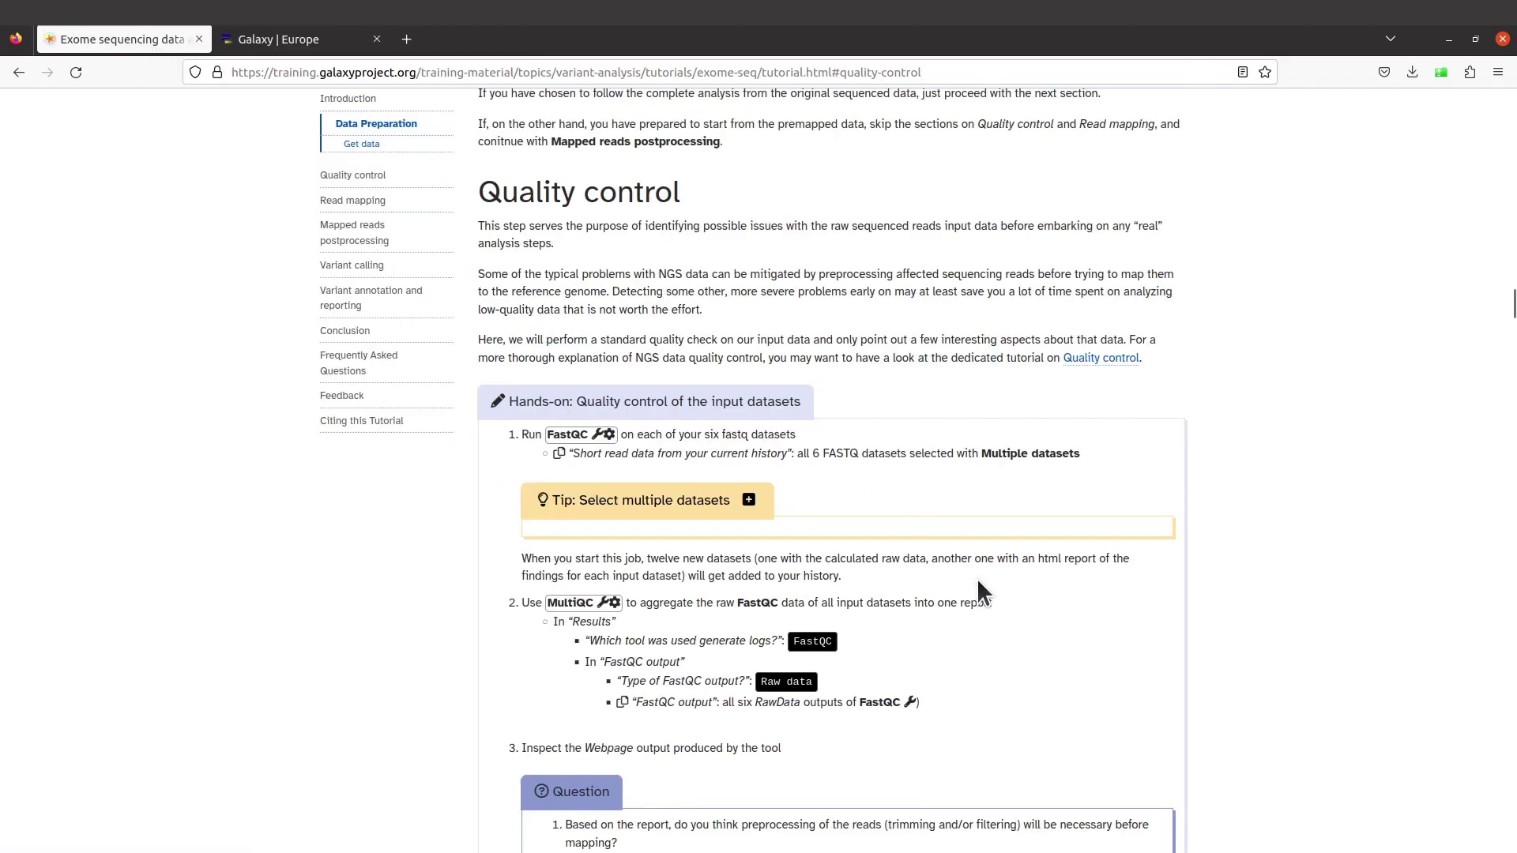
scroll(993, 593, "down", 3)
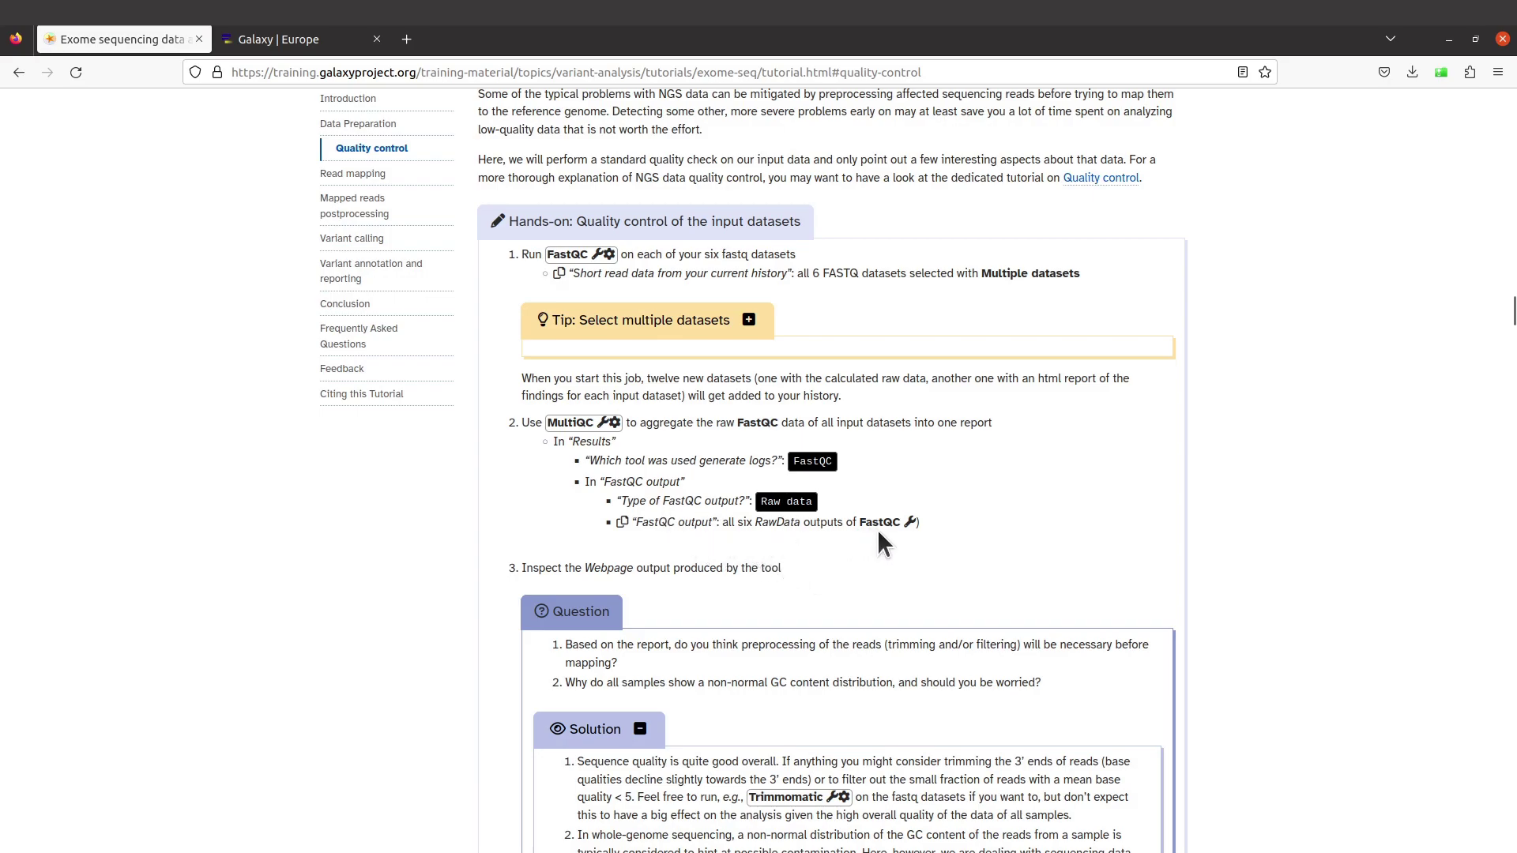
left_click(299, 44)
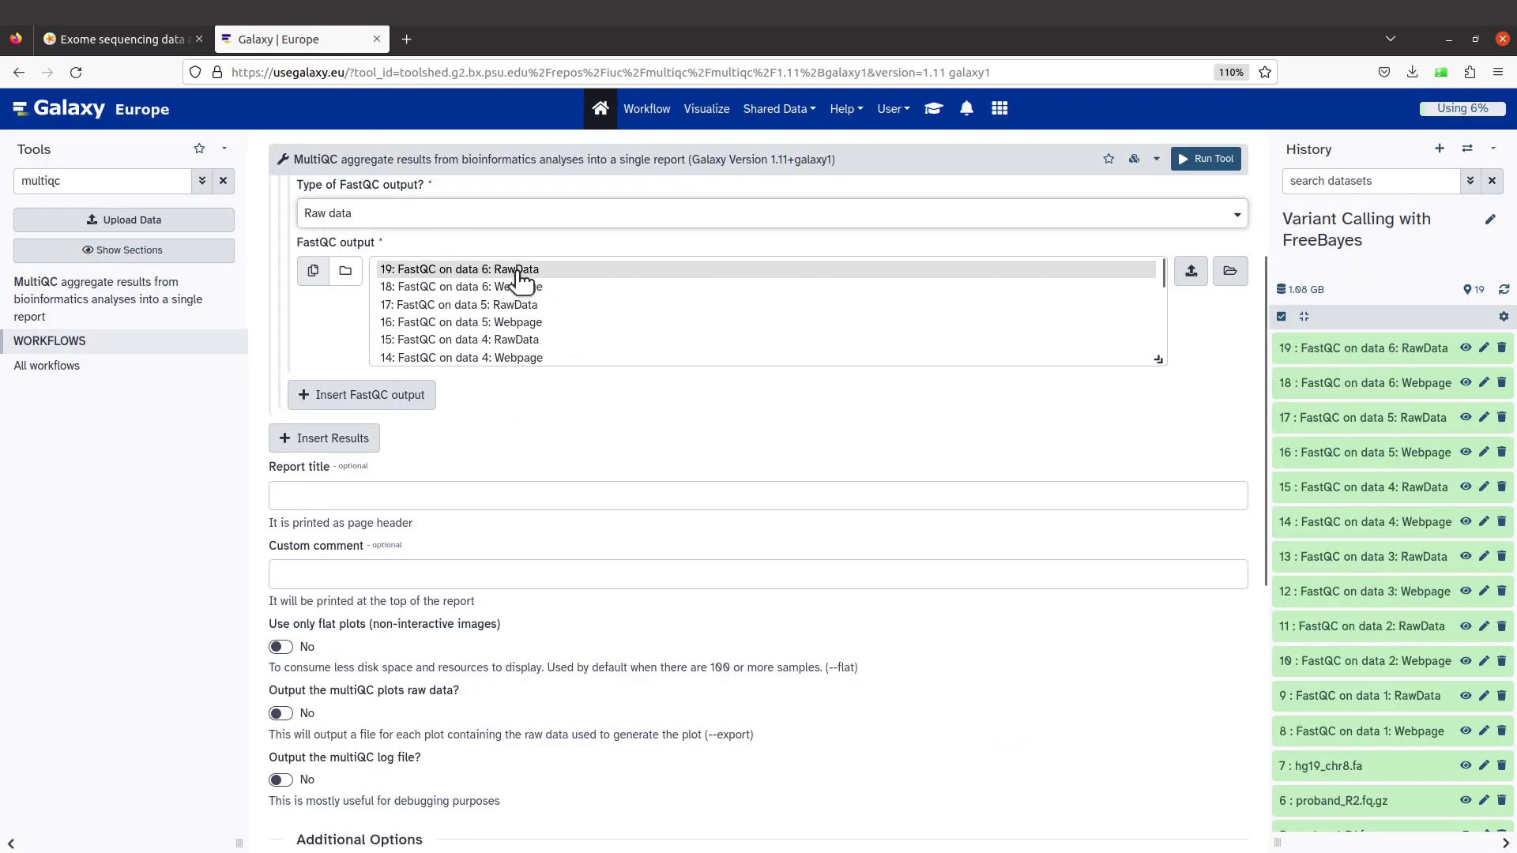
left_click(501, 273)
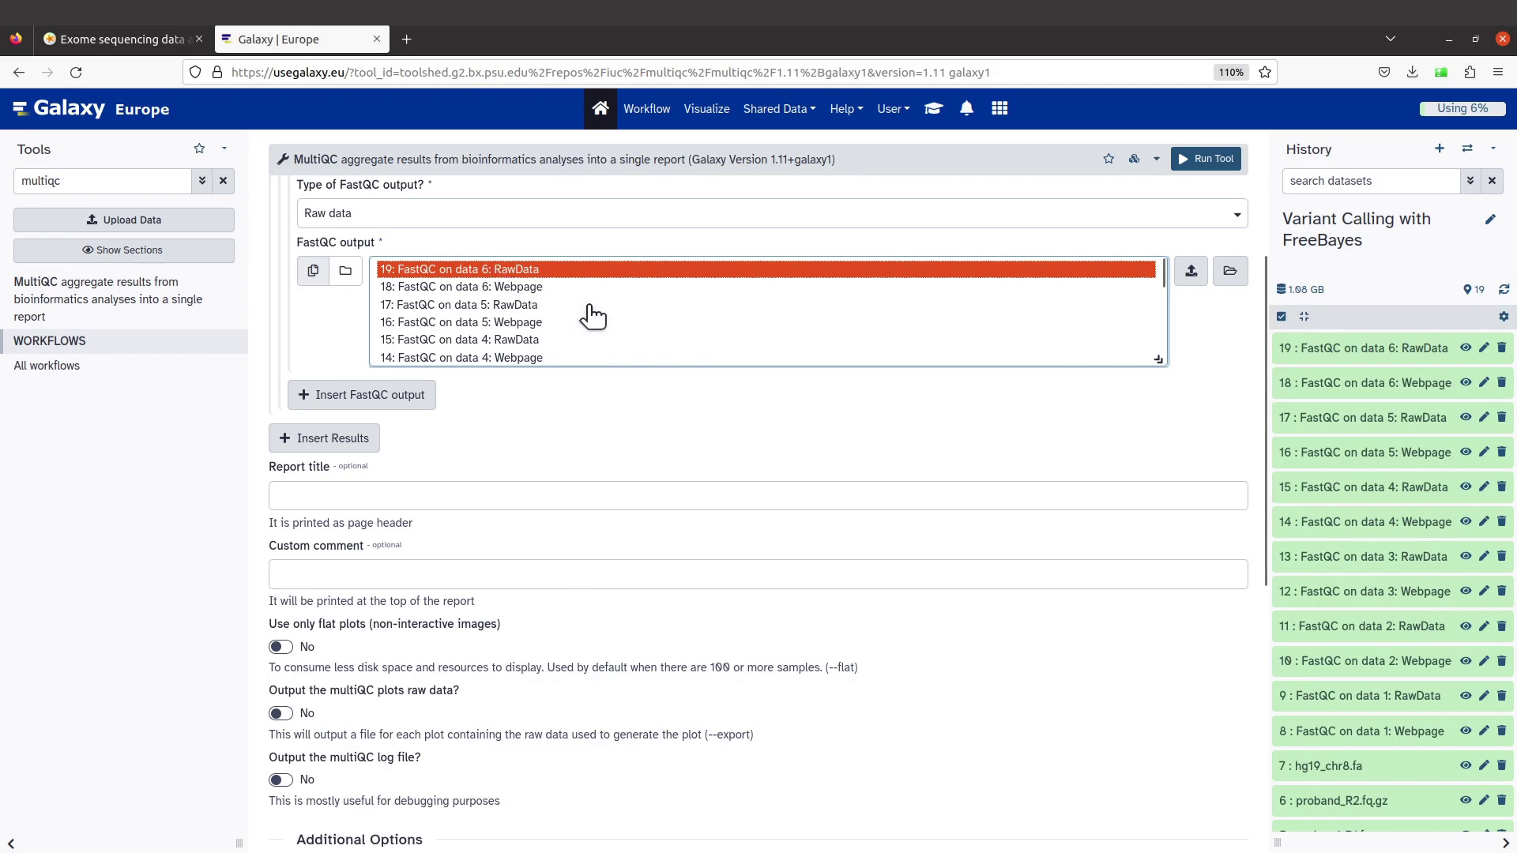
left_click(522, 306)
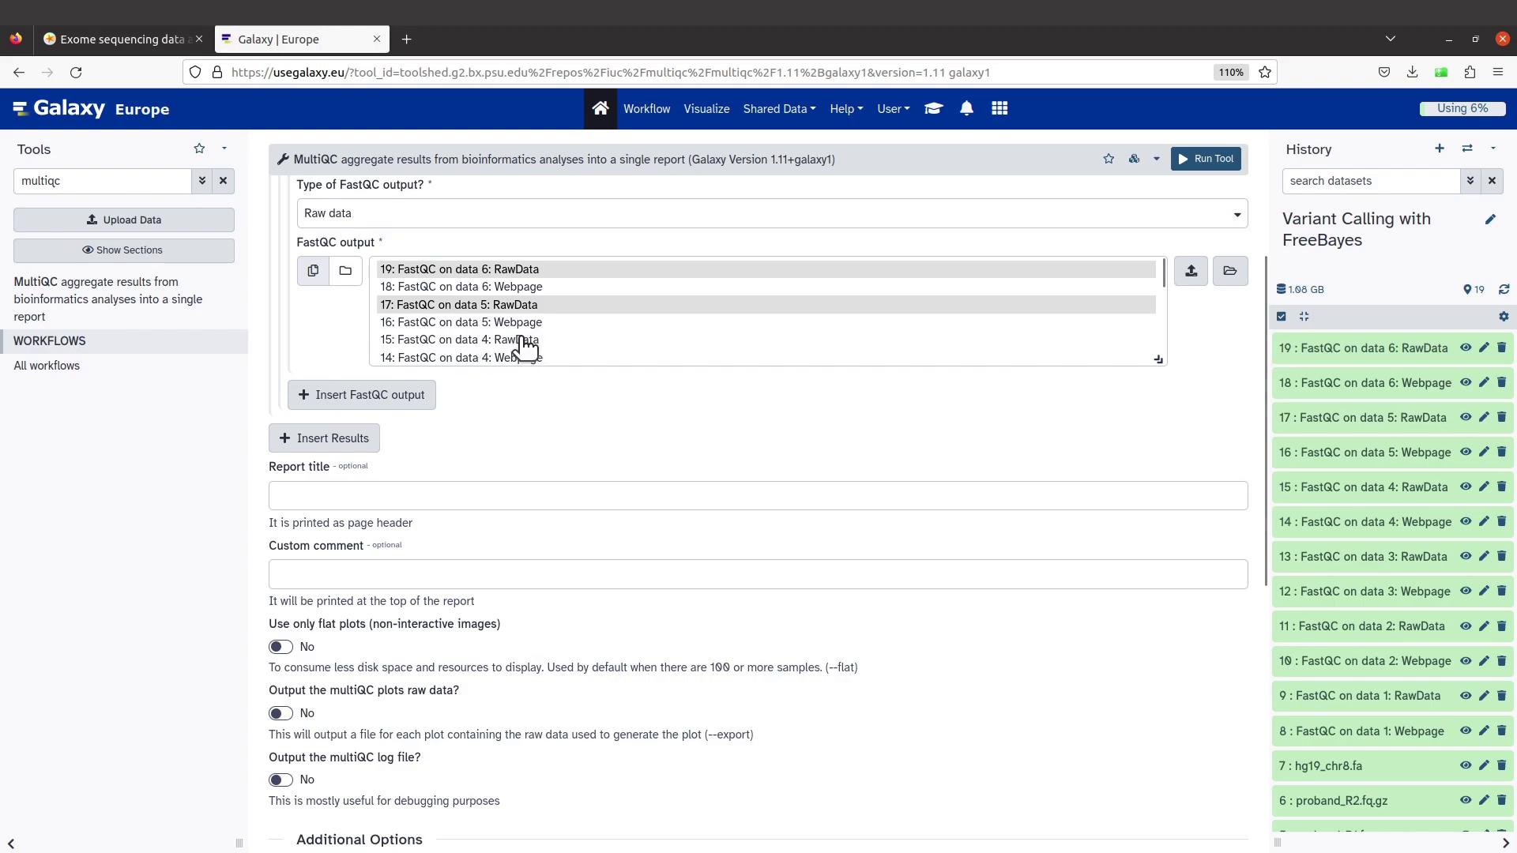
left_click(522, 341, "ctrl")
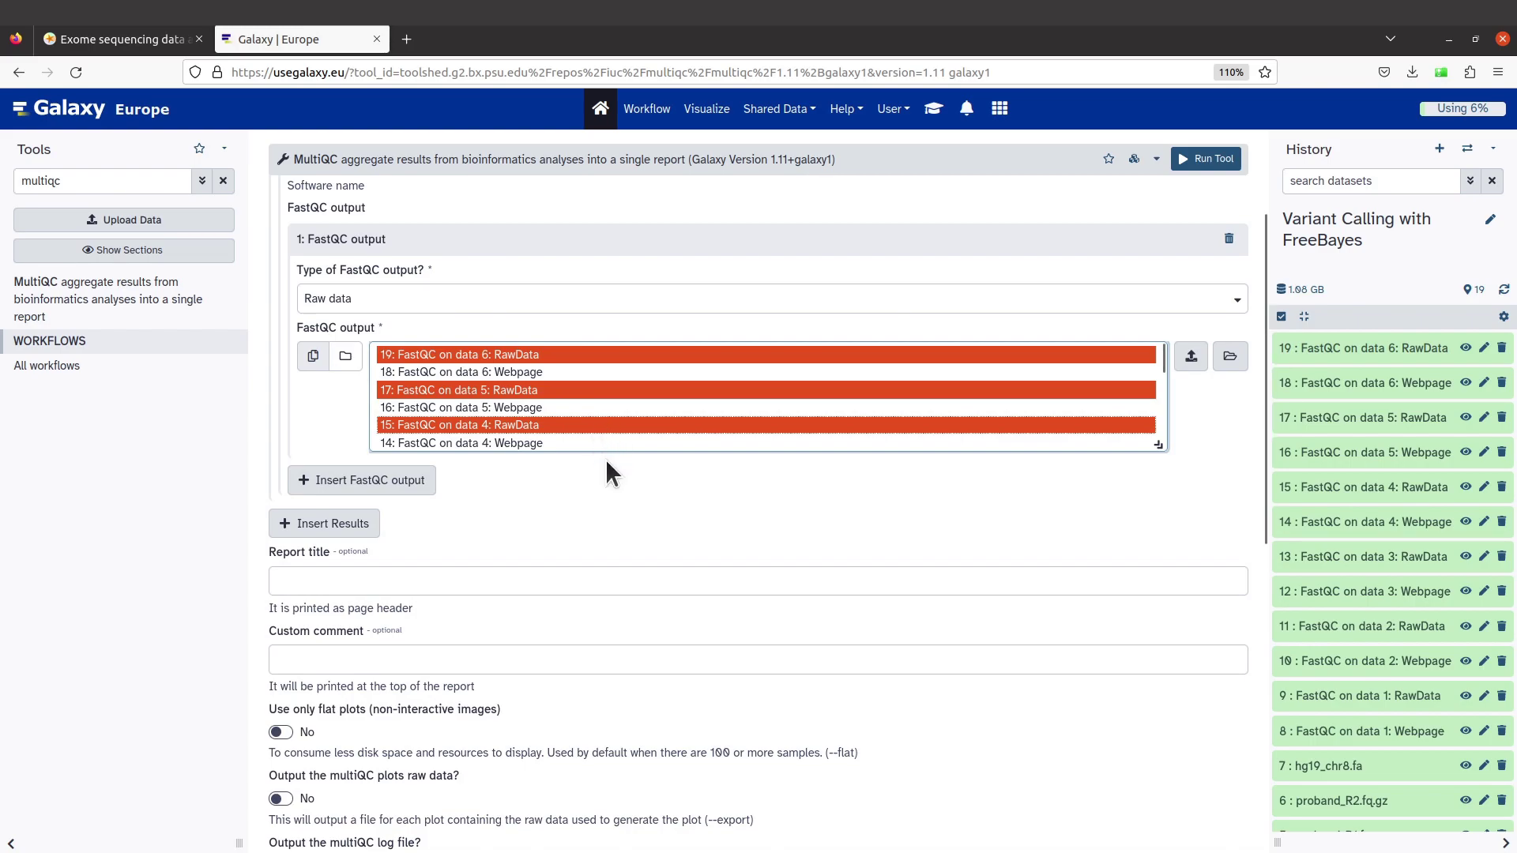
key("ctrl+h")
left_click(194, 106)
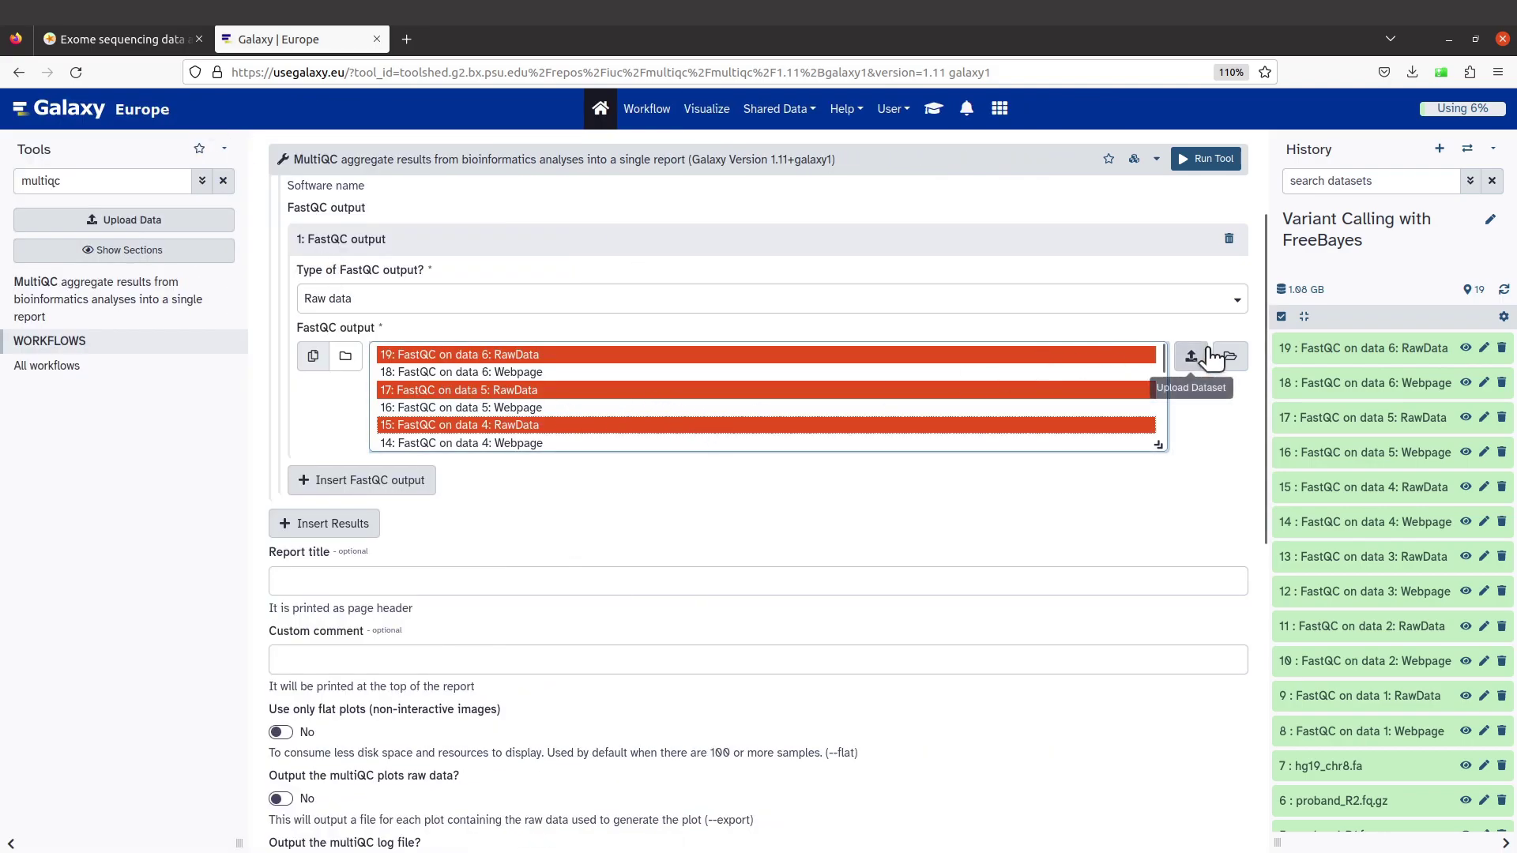
Add the RawData outputs on data 3, 2 and 1 to the FastQC output selection.
left_click_drag(1163, 359, 1164, 378)
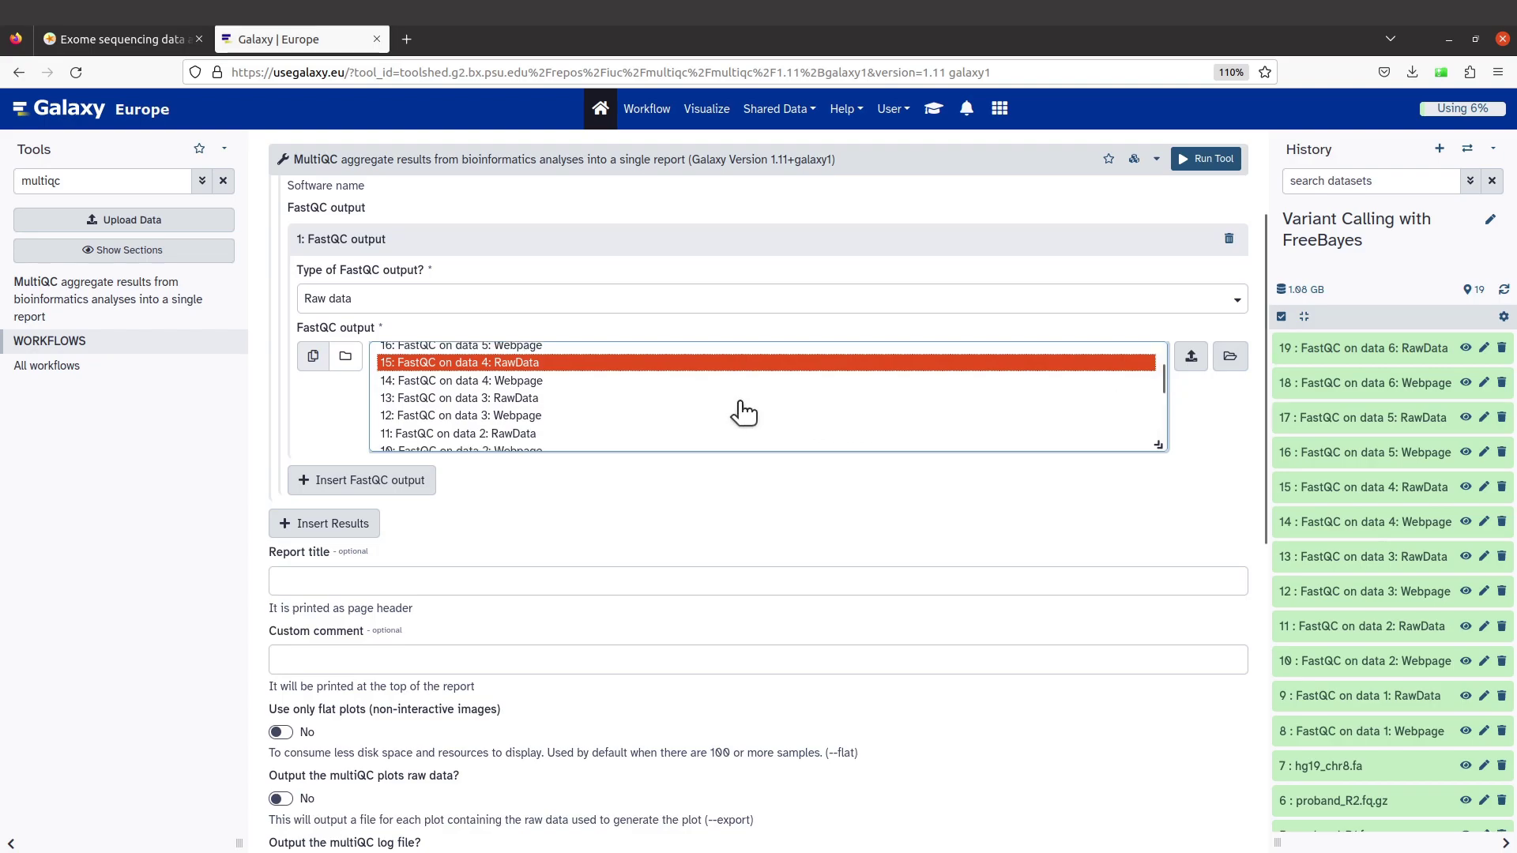
left_click(509, 399)
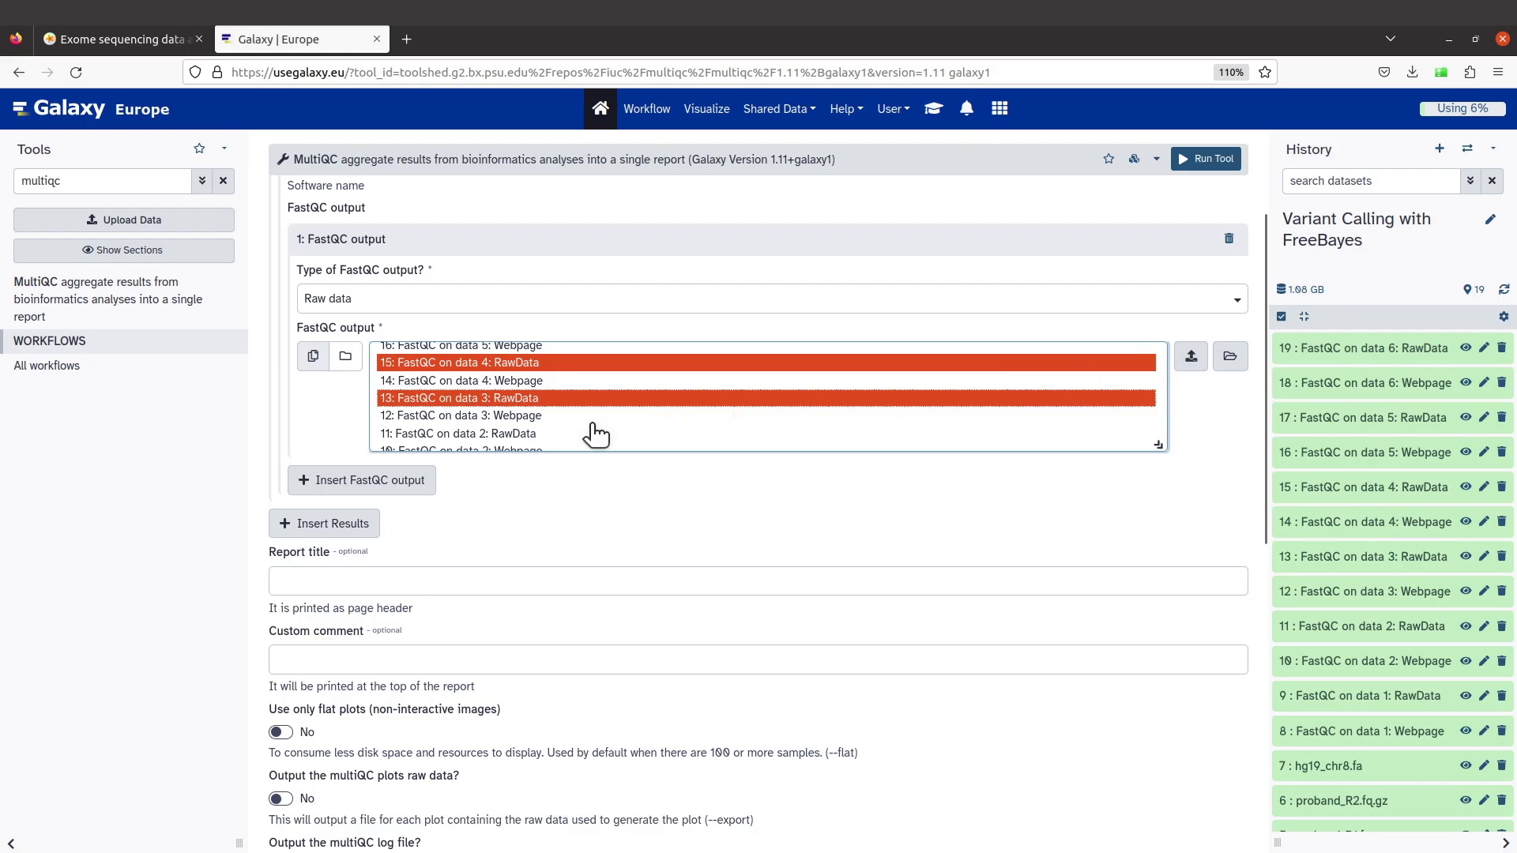
left_click(526, 434)
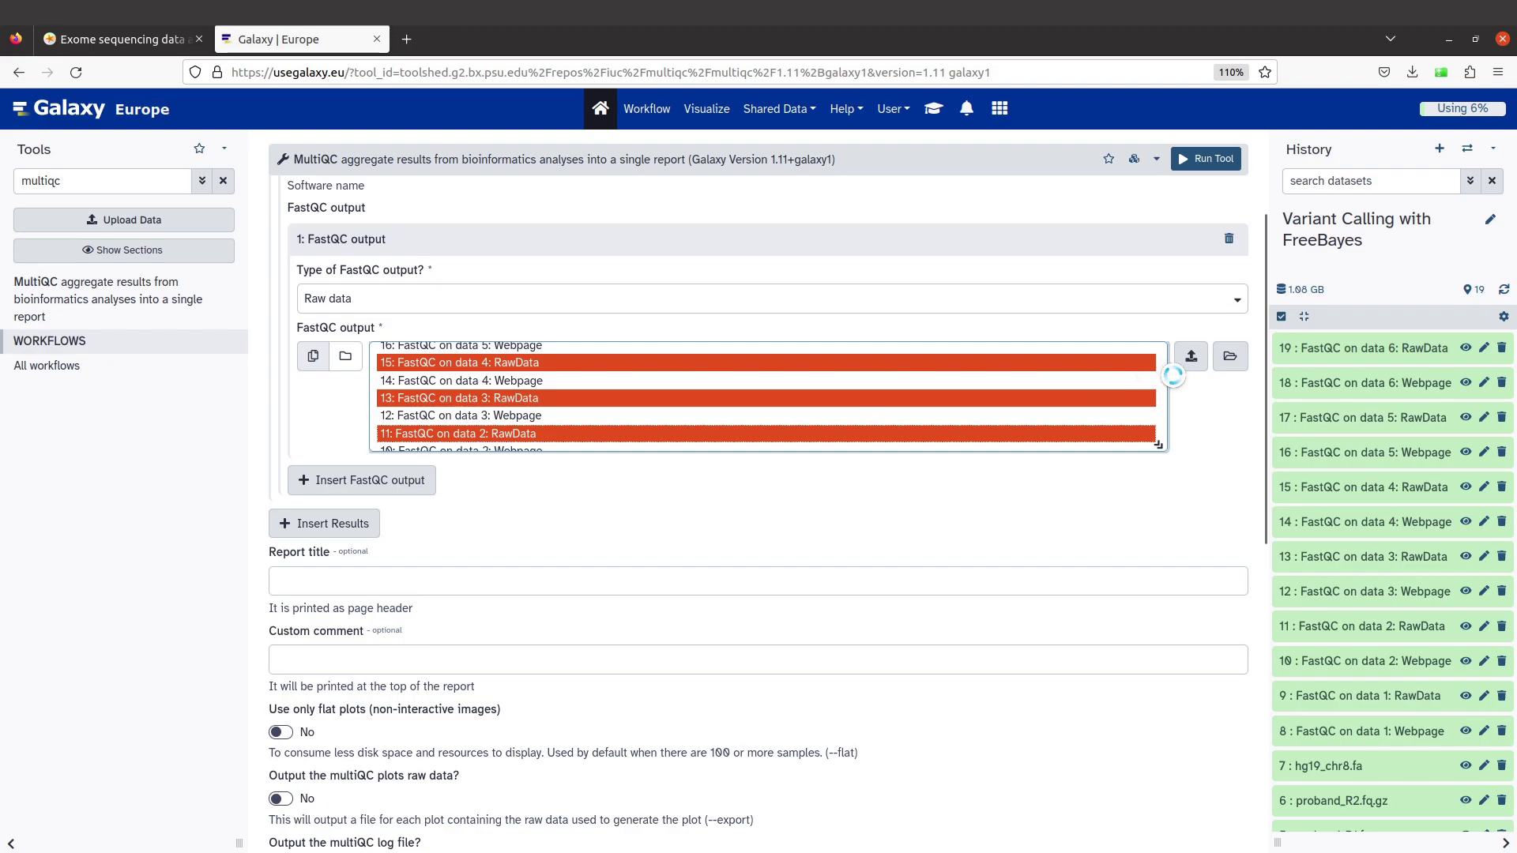
mouse_move(1161, 380)
left_mouse_down()
mouse_move(1163, 420)
mouse_move(1167, 390)
left_mouse_up()
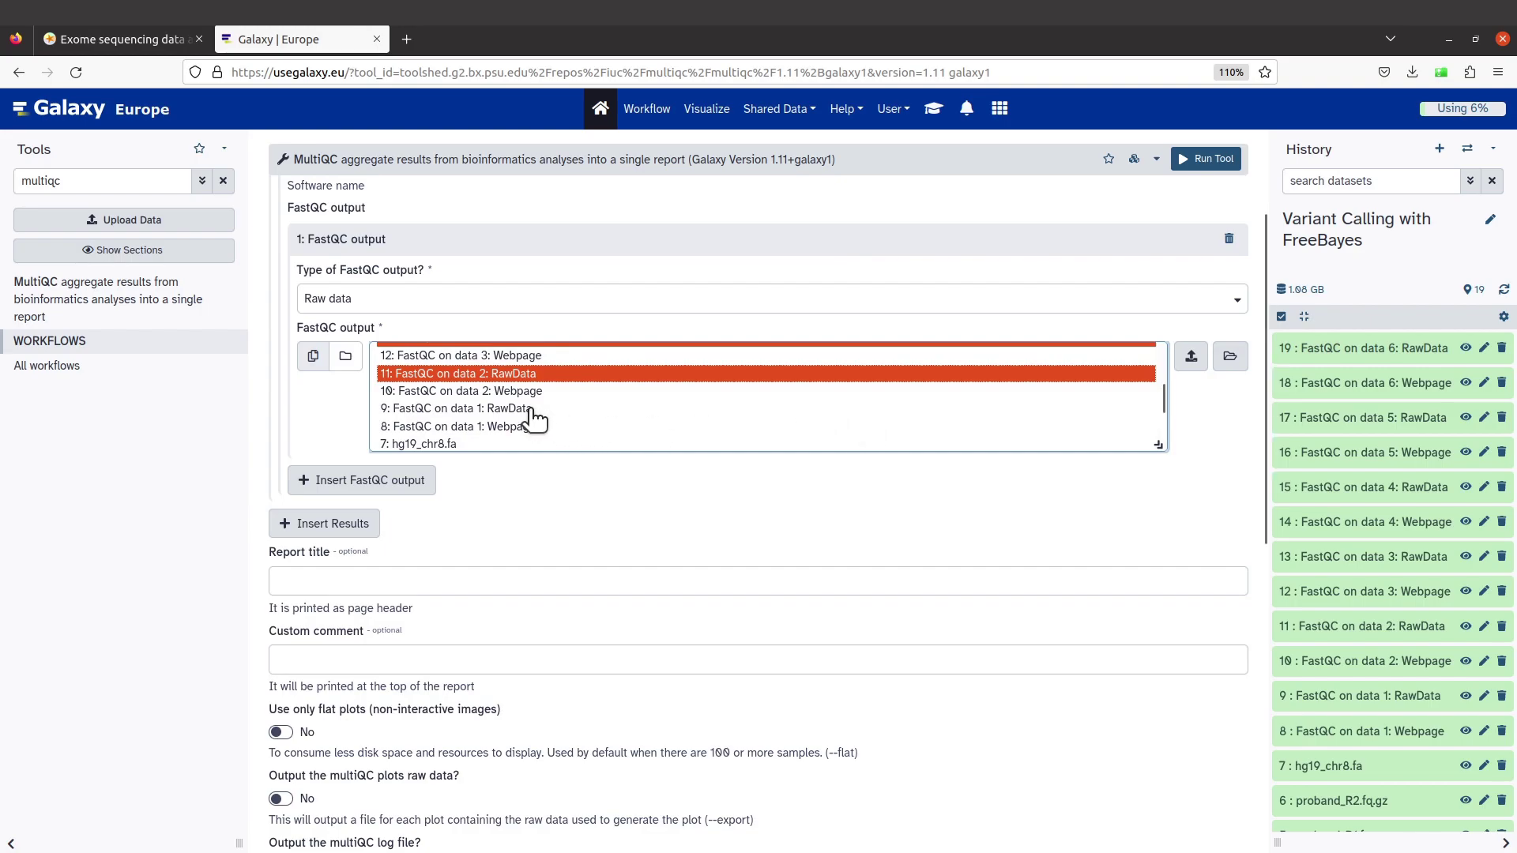
left_click(535, 409, "ctrl")
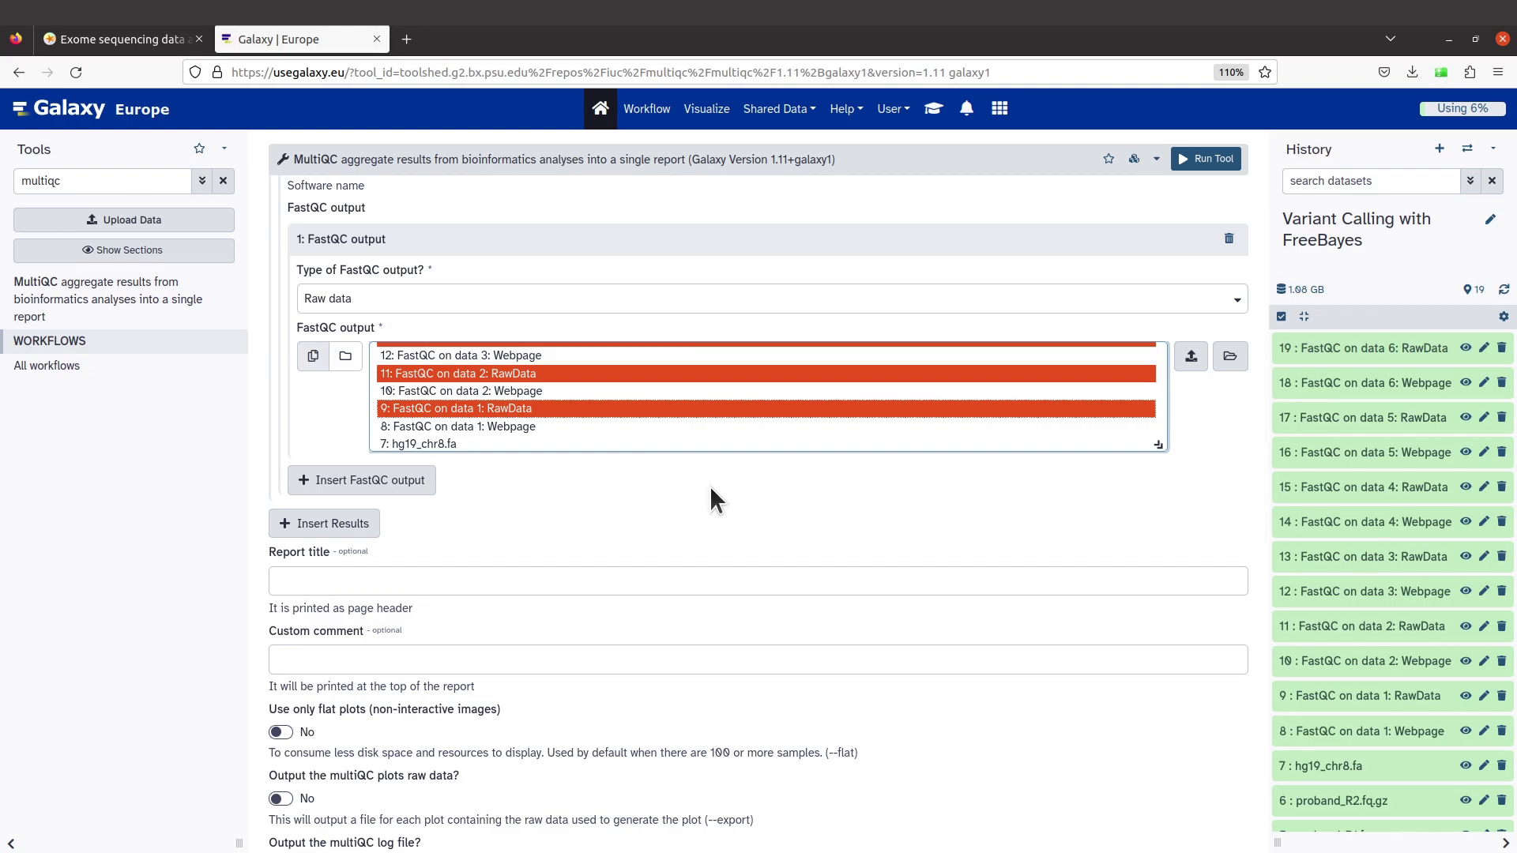
Check the selected outputs and MultiQC settings against the tutorial's quality control hands-on, and run MultiQC.
scroll(709, 485, "up", 2)
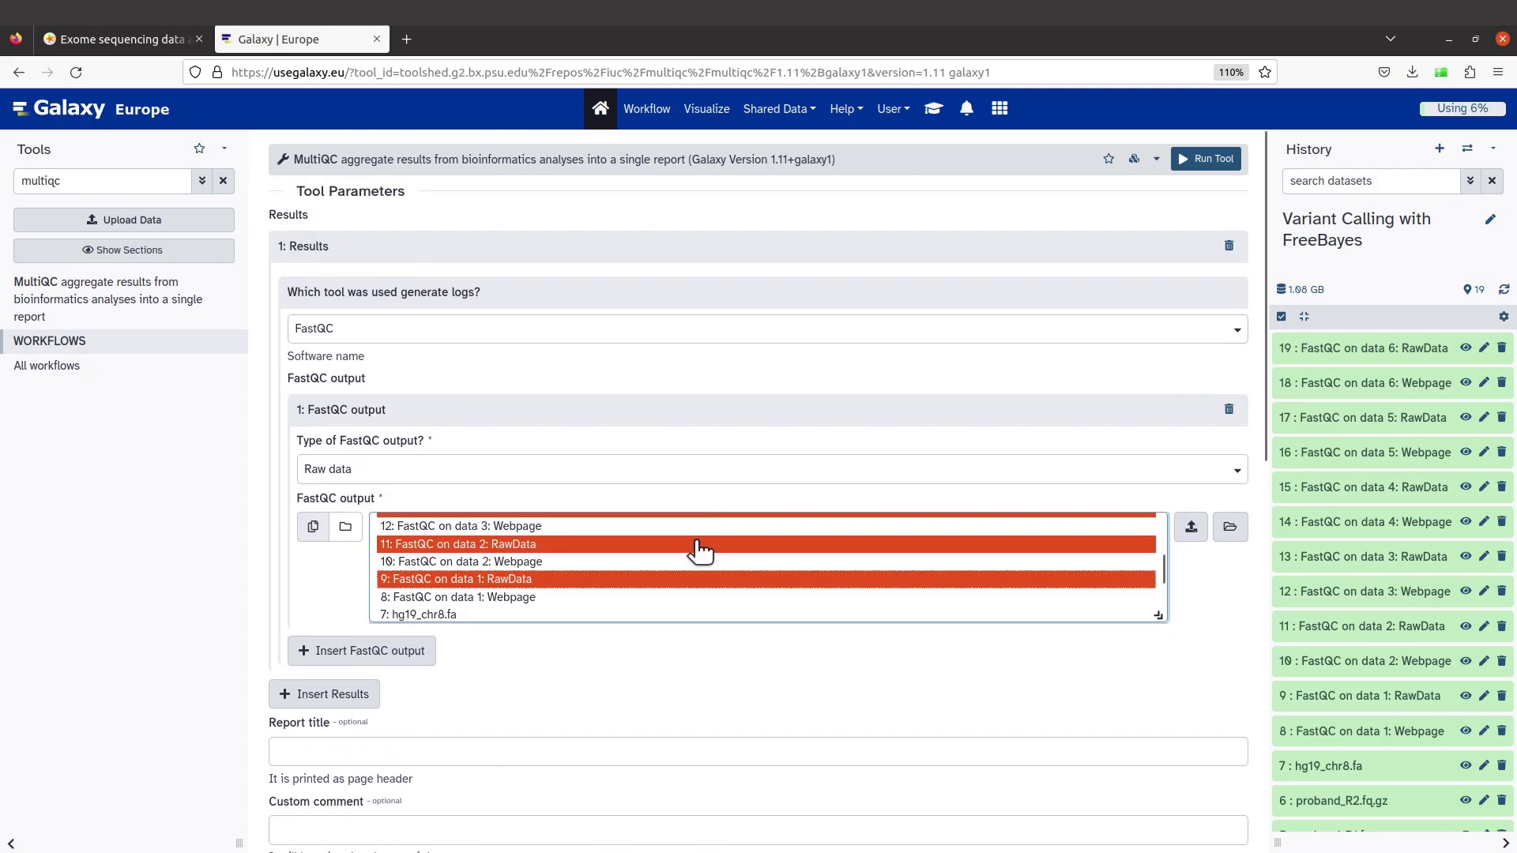
scroll(699, 551, "up", 3)
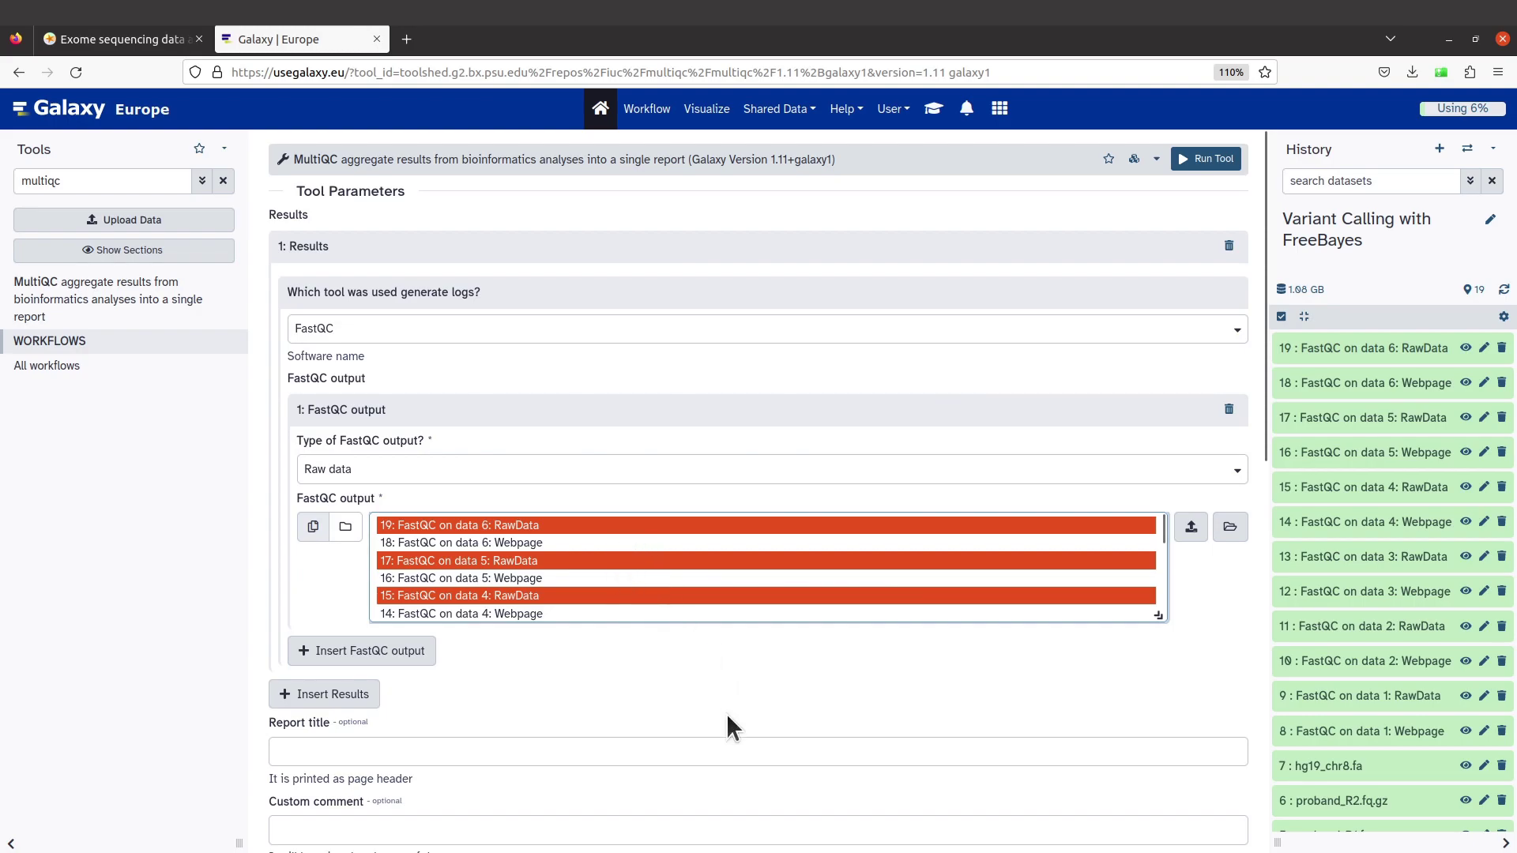
scroll(726, 713, "down", 3)
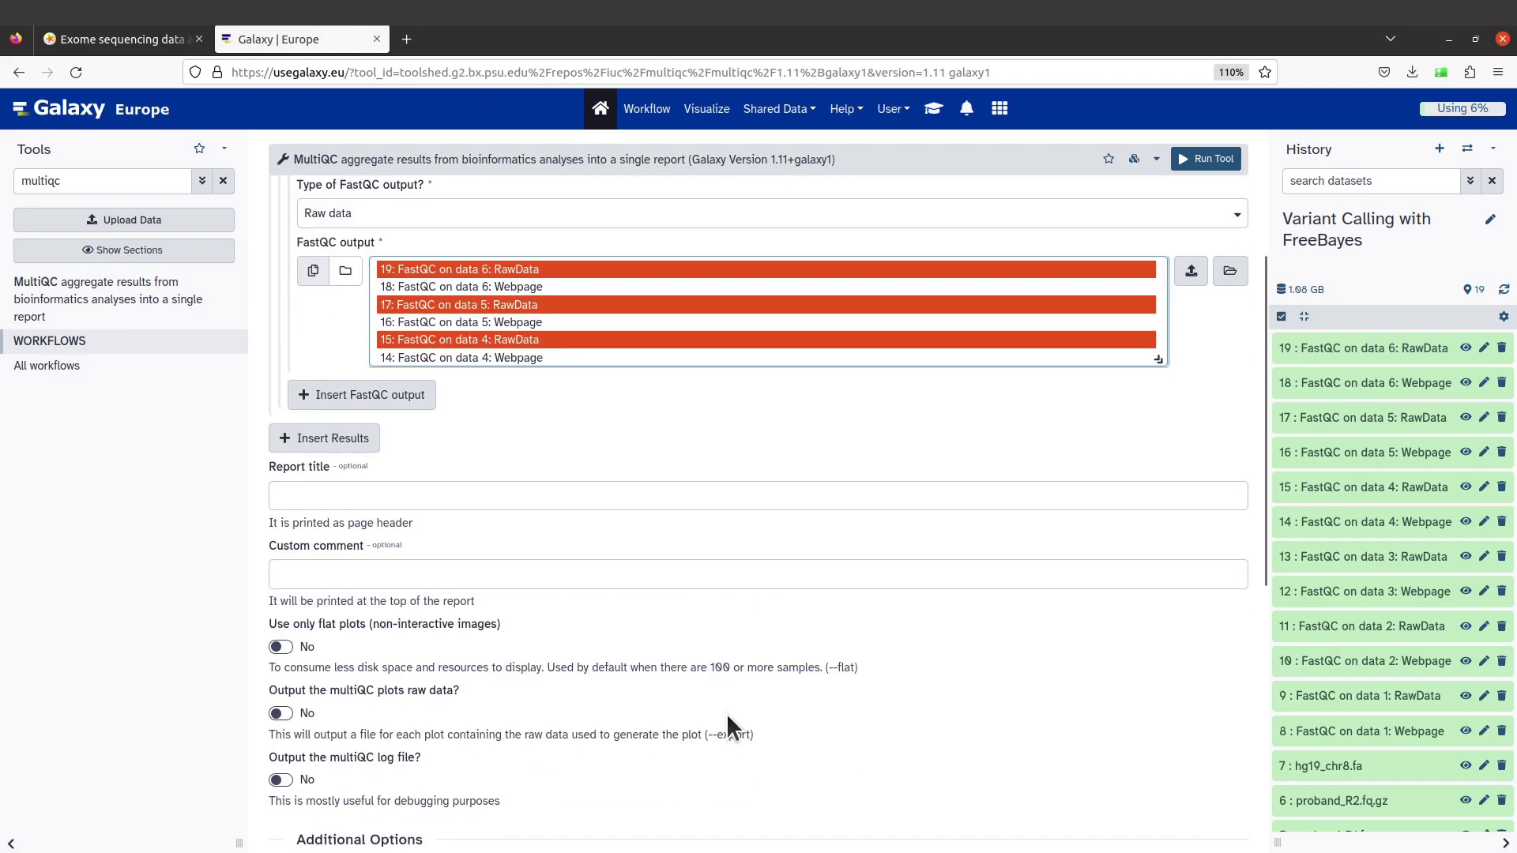
left_click(120, 38)
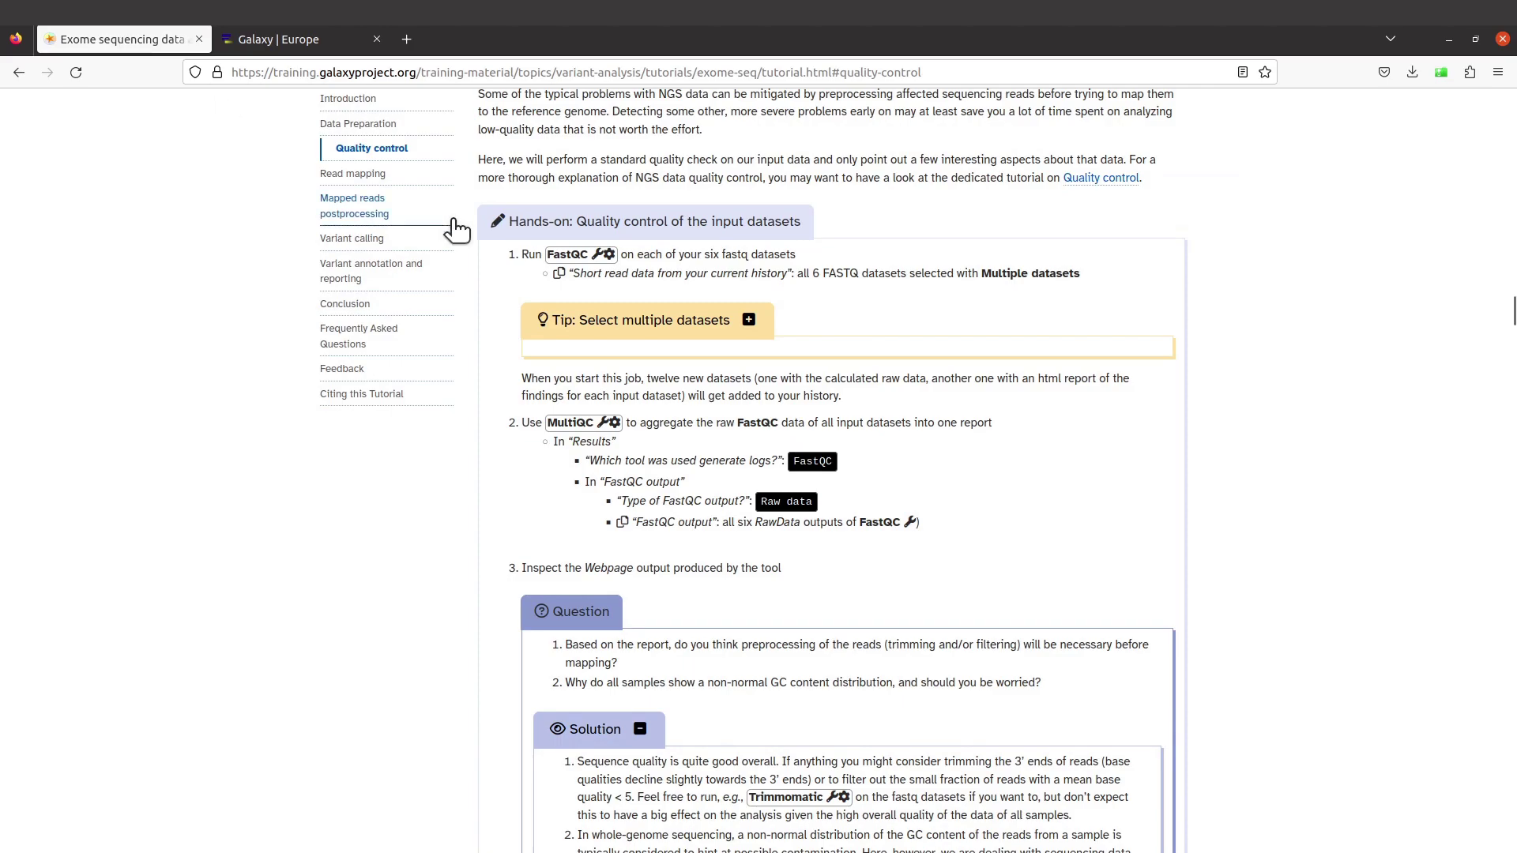
scroll(703, 506, "down", 2)
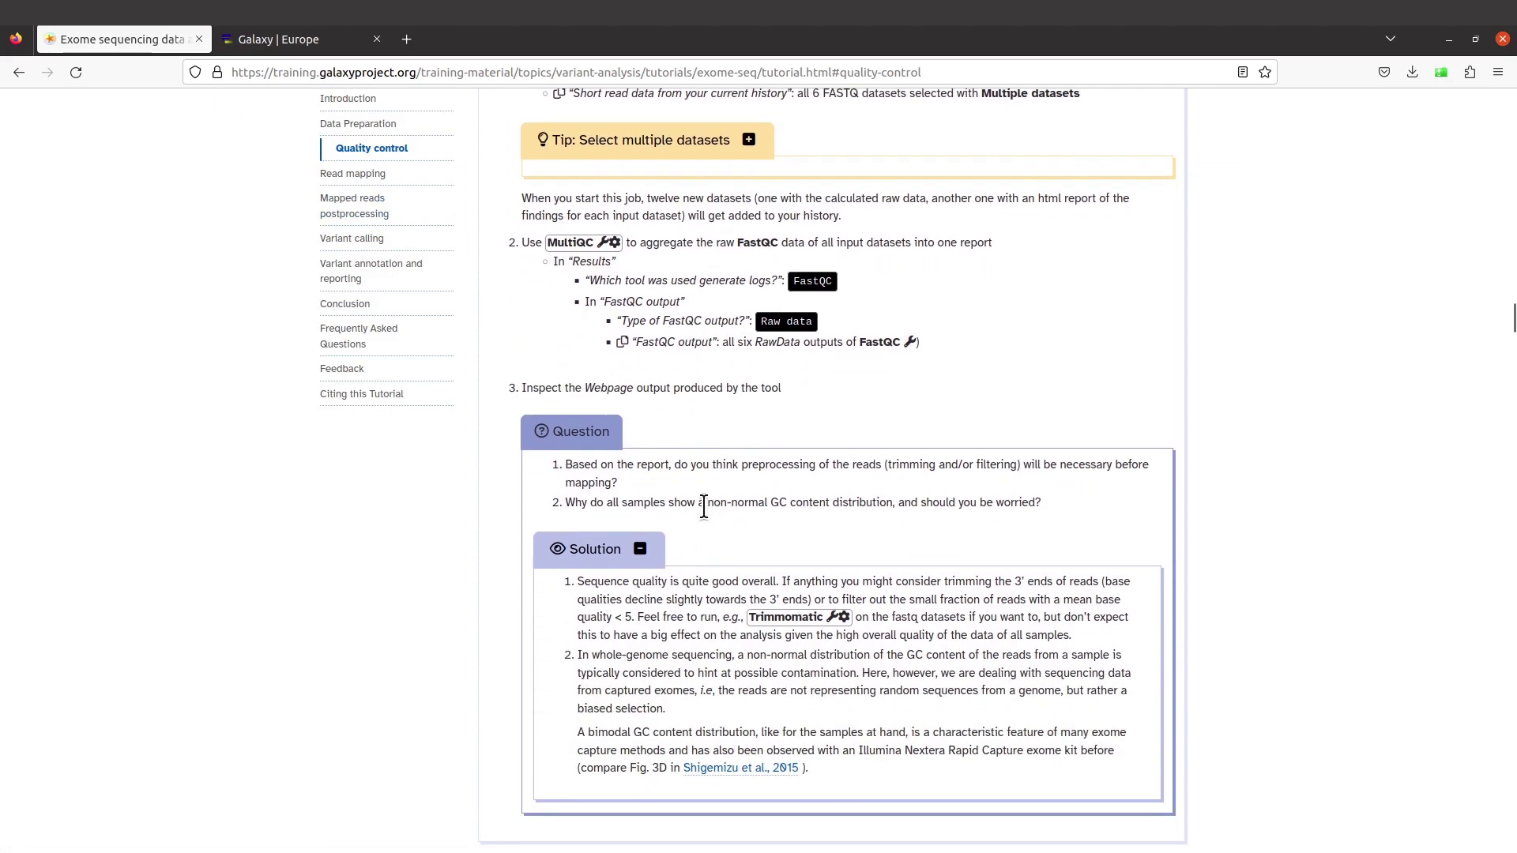
scroll(694, 430, "up", 1)
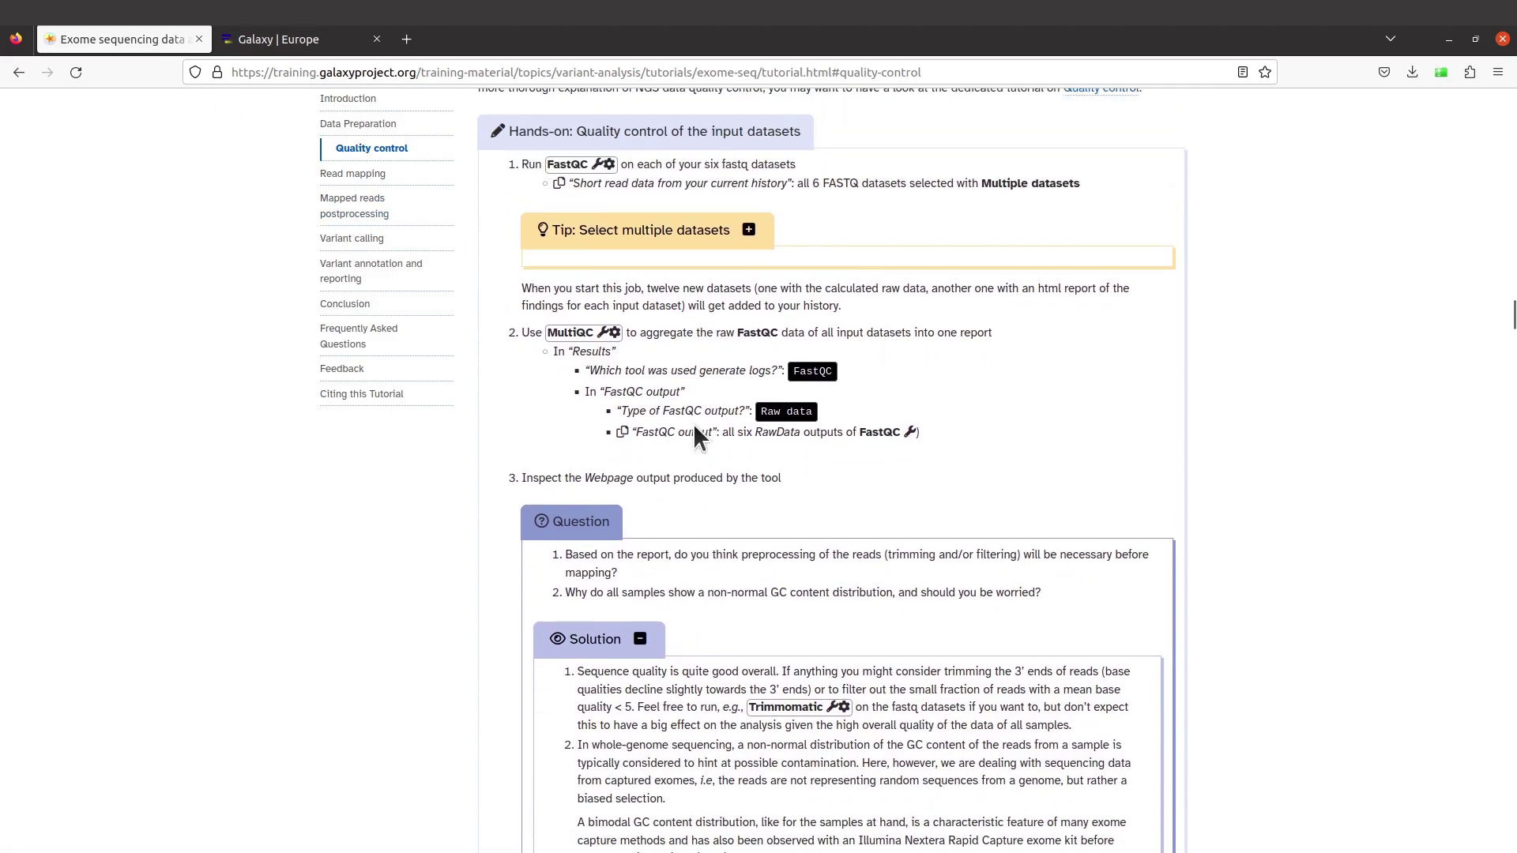
left_click(277, 39)
scroll(687, 379, "down", 1)
scroll(687, 379, "up", 3)
left_click(1204, 160)
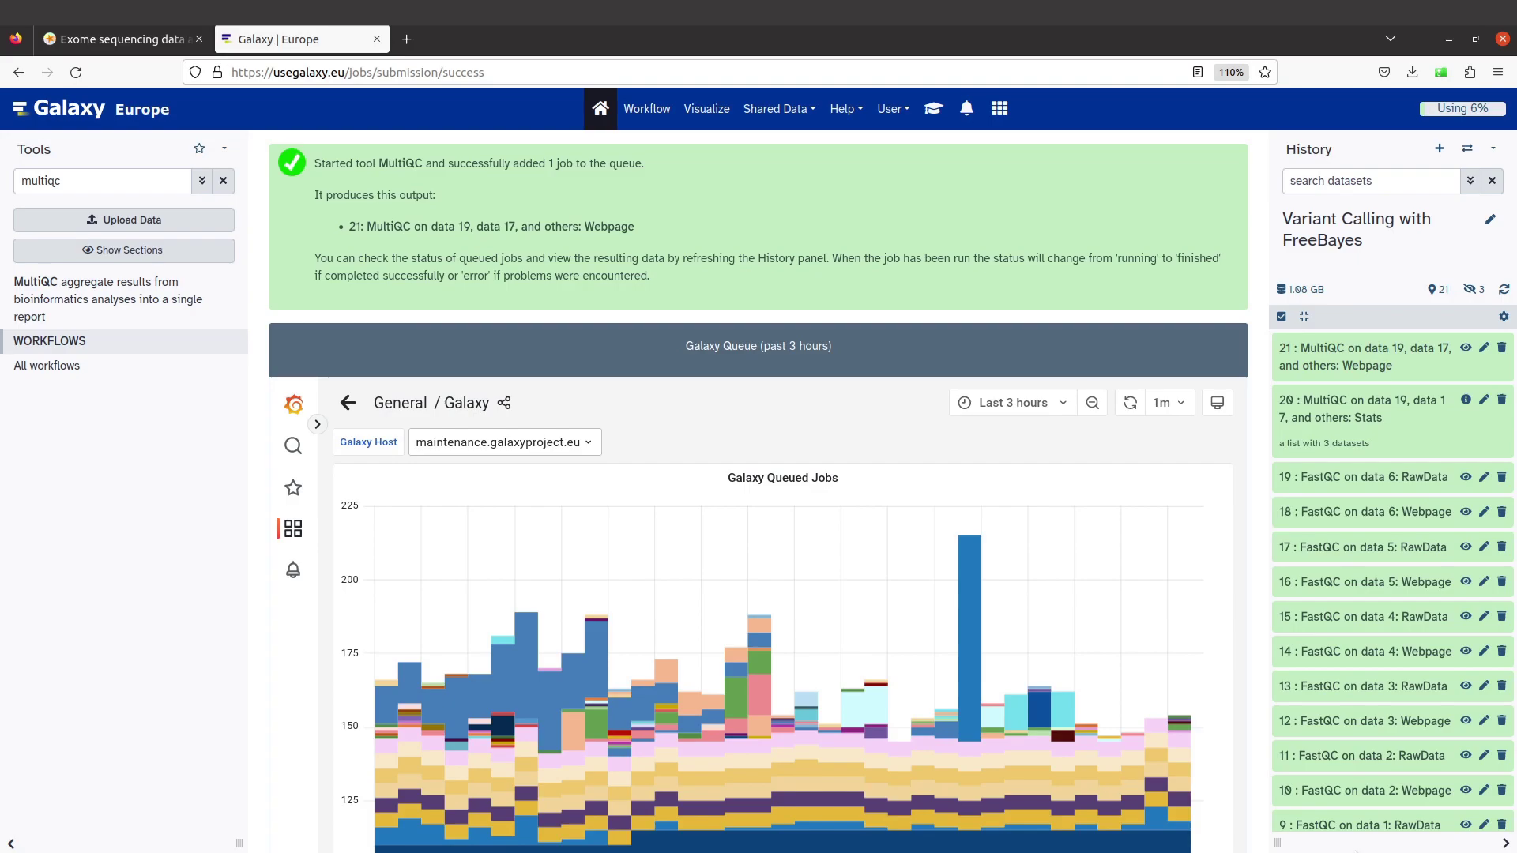
Download the MultiQC webpage output from dataset 21 as a zip archive into the variant_calling folder.
left_click(1371, 350)
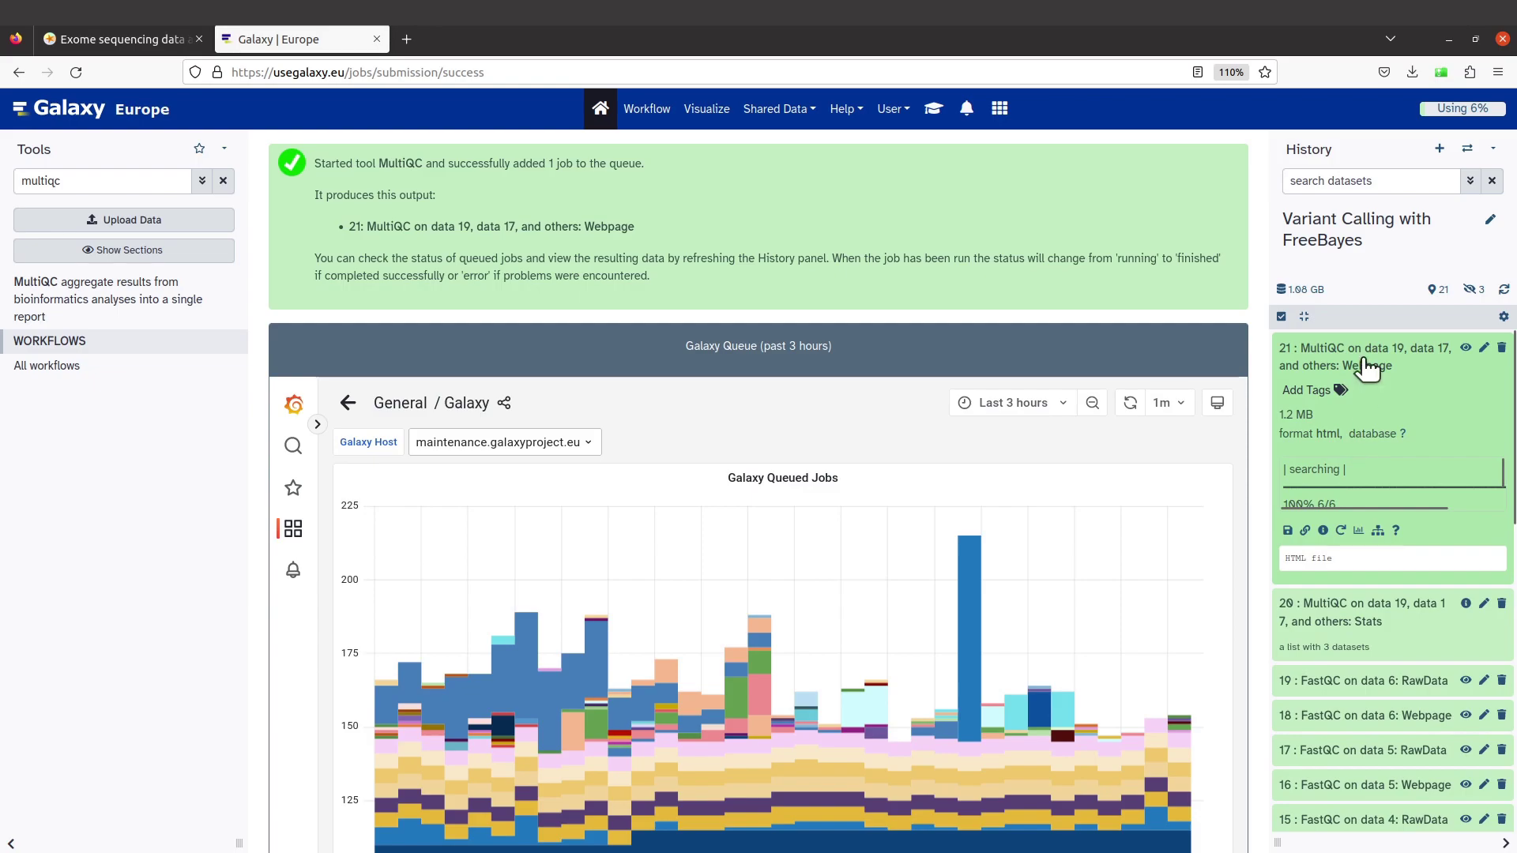
left_click(1287, 532)
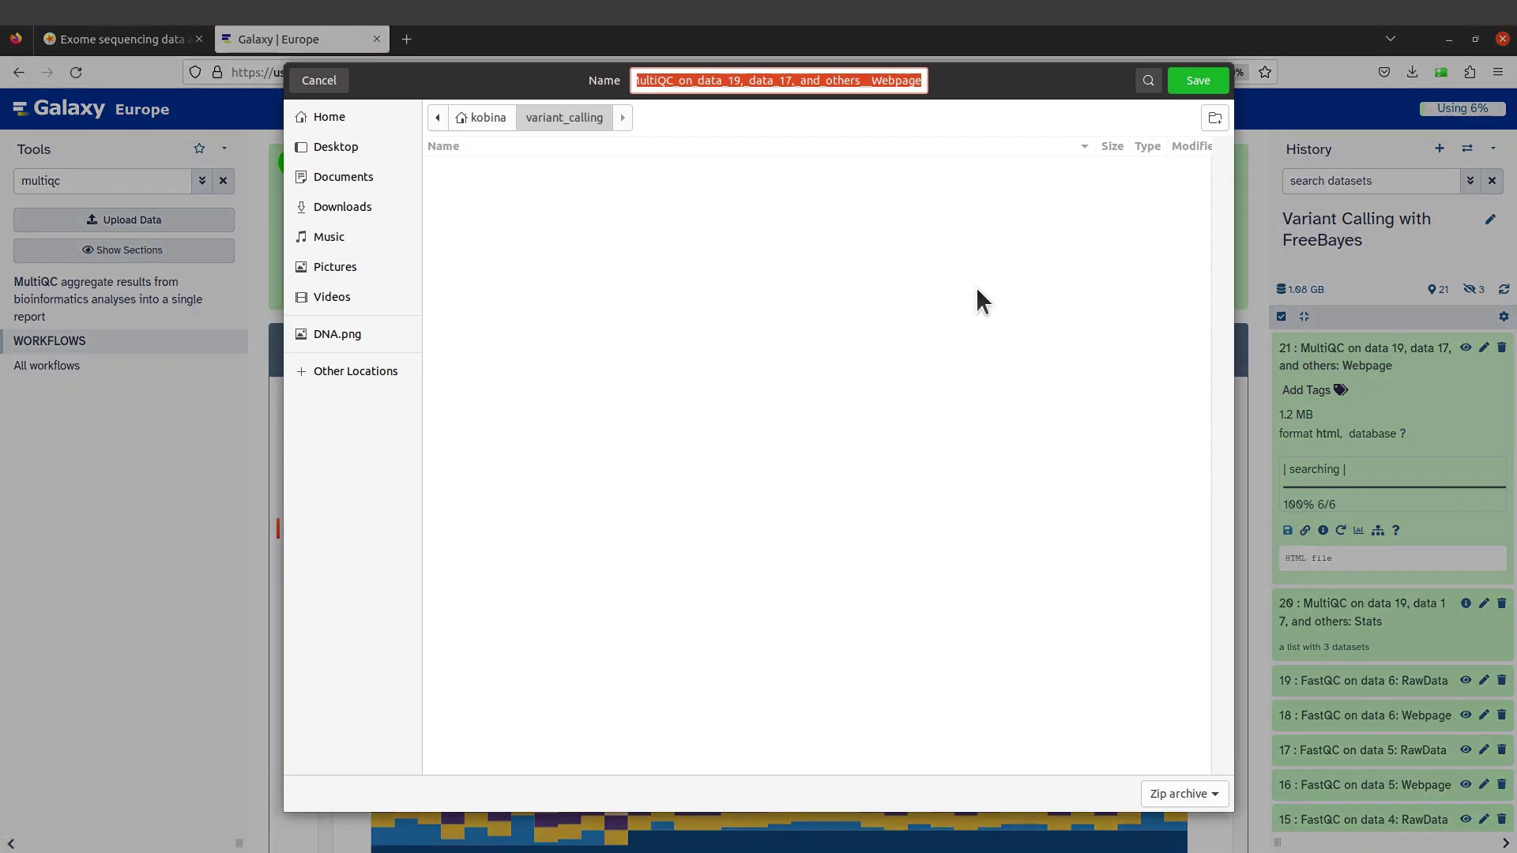
left_click(1198, 83)
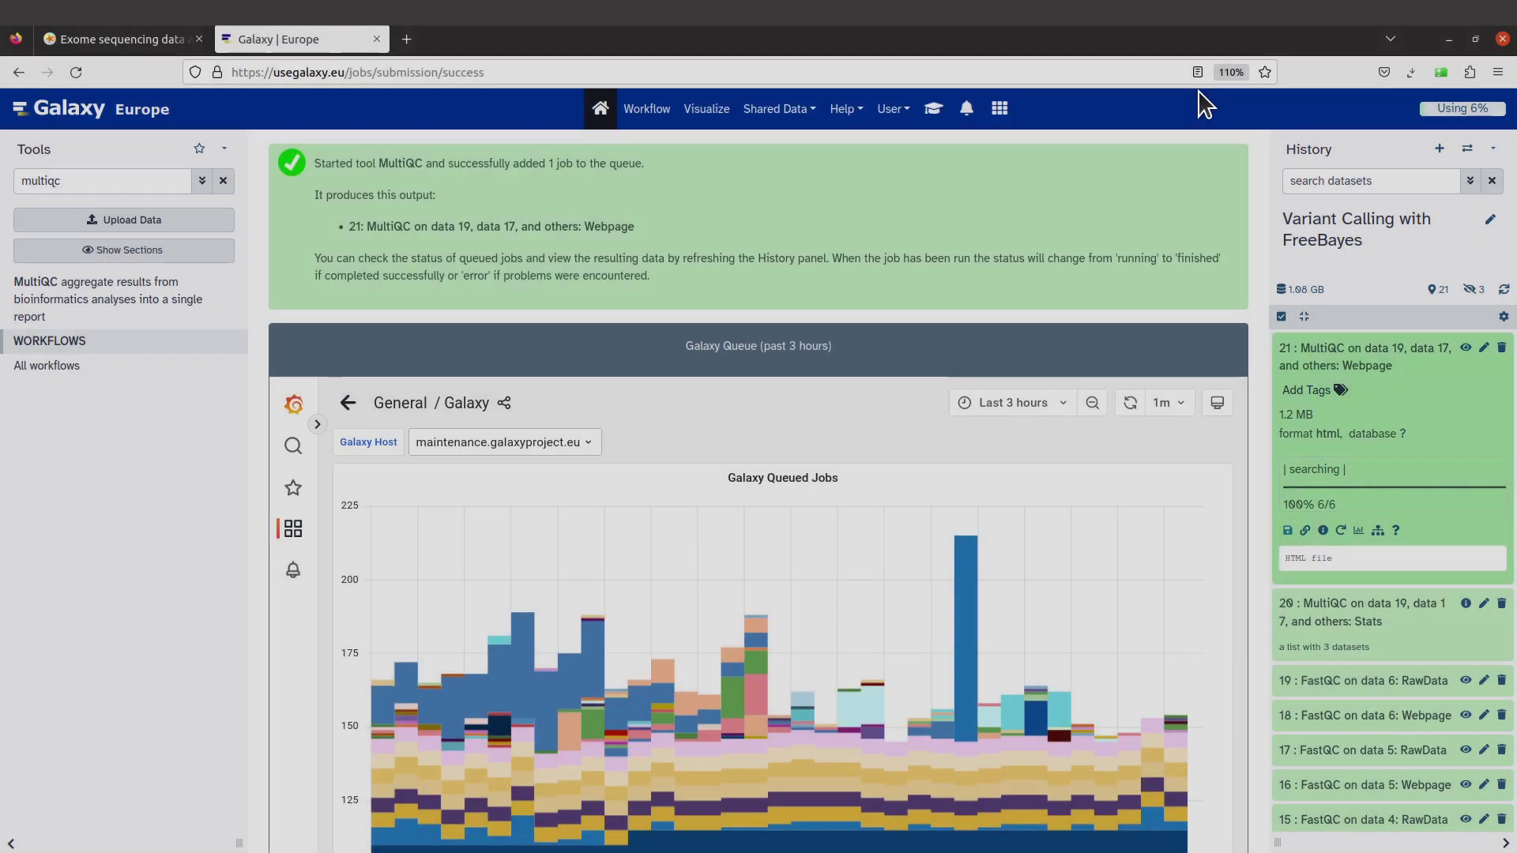
left_click(1411, 71)
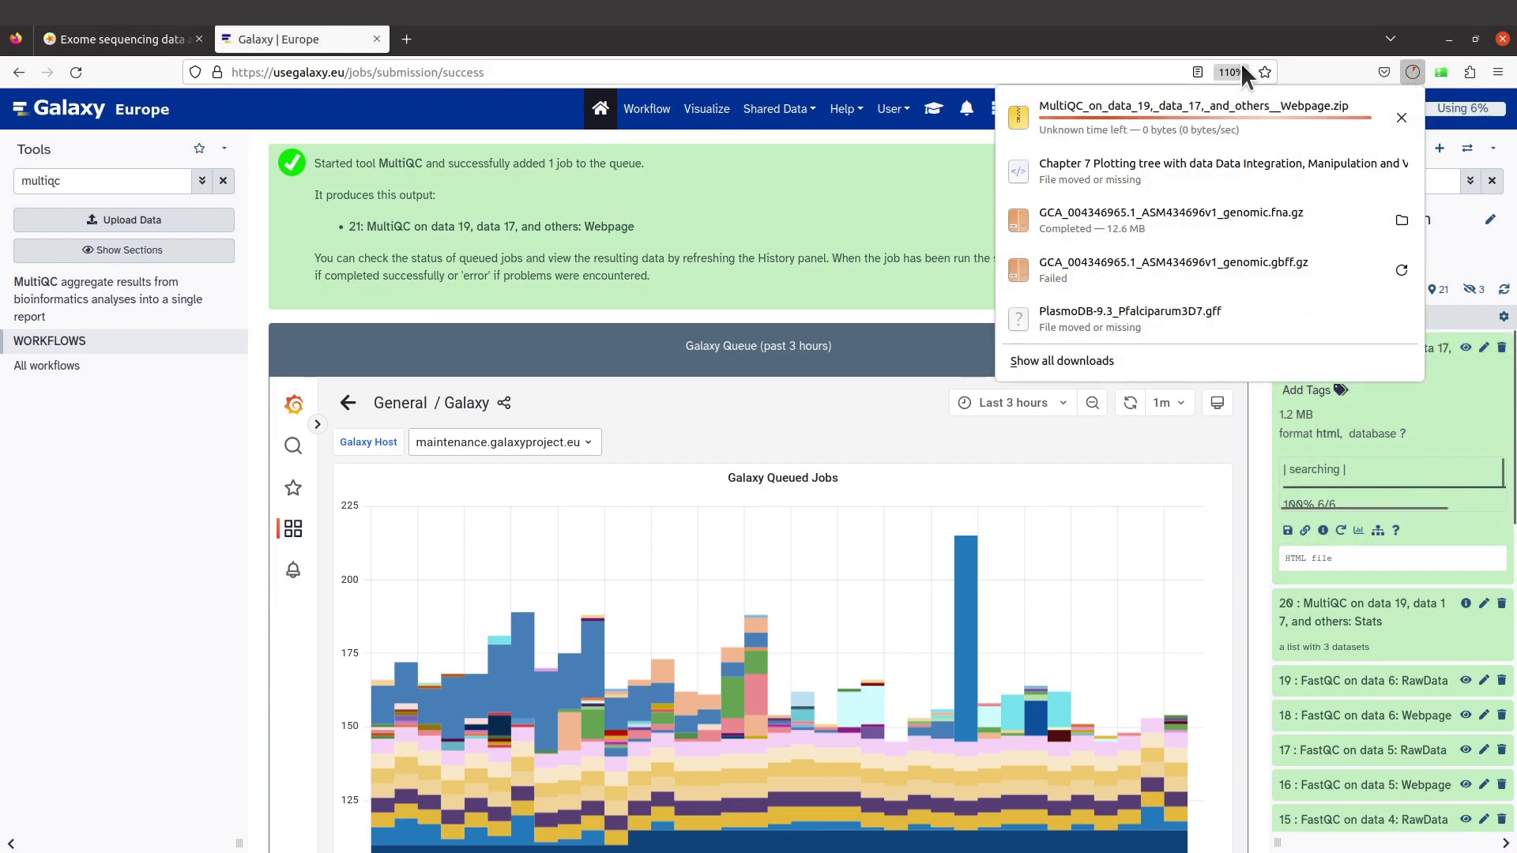
left_click(1272, 41)
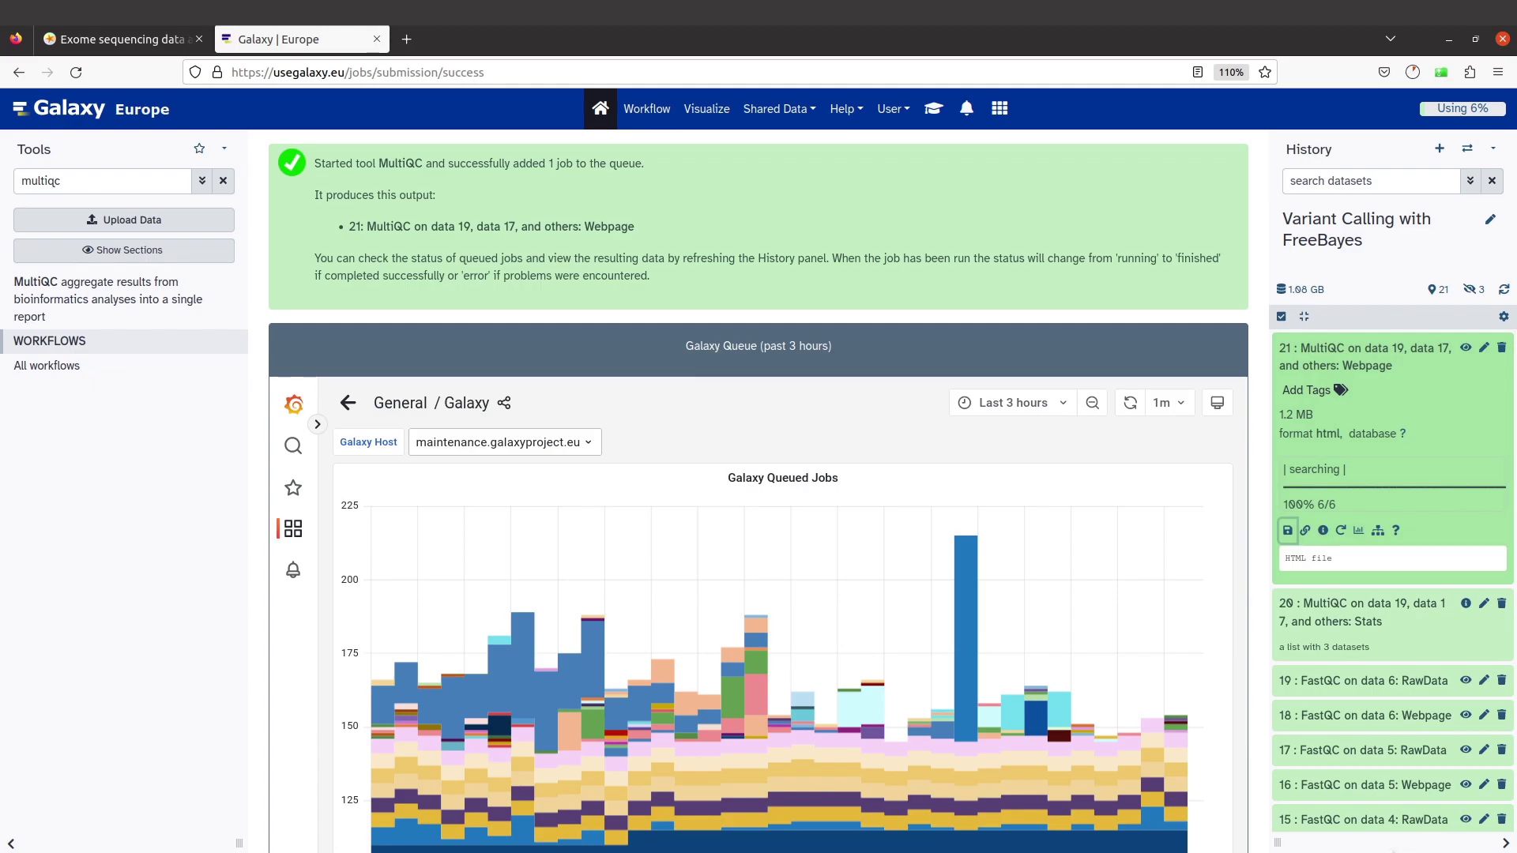
key("ctrl+h")
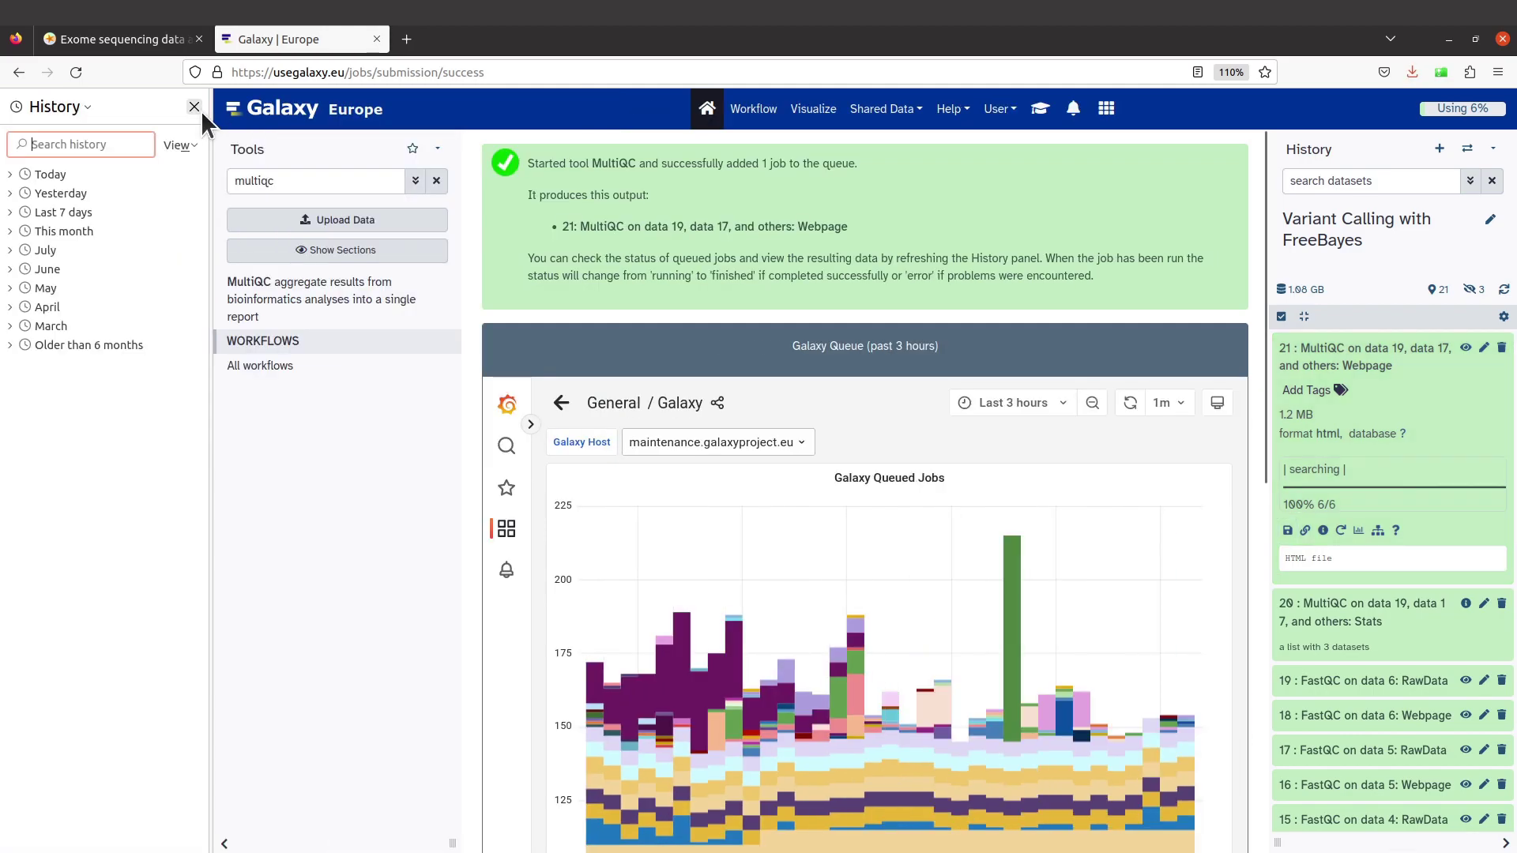
left_click(197, 109)
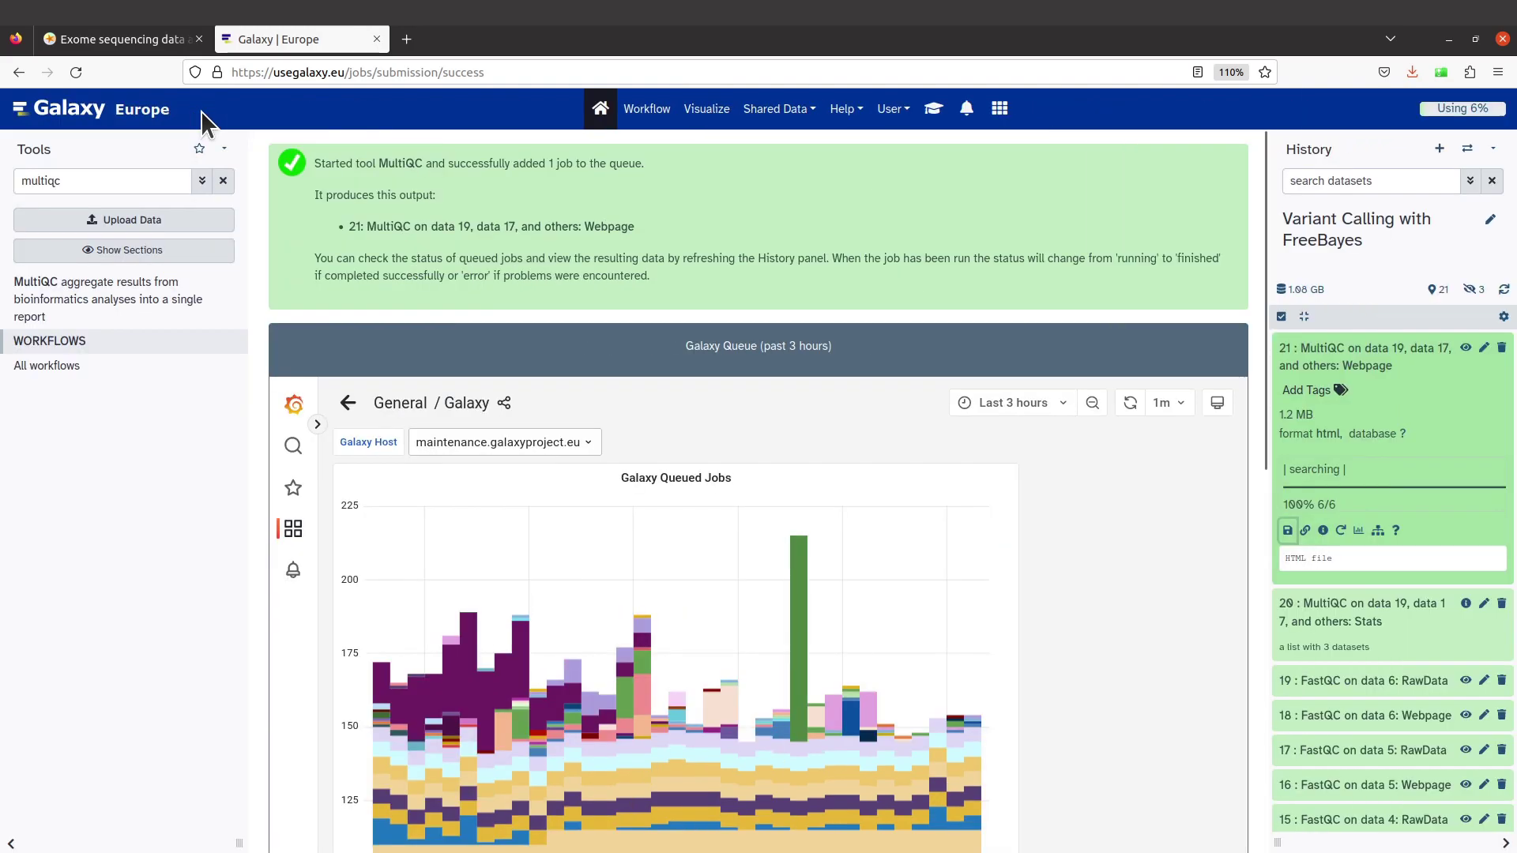
Show the downloaded MultiQC zip in its folder and extract its HTML report into variant_calling.
left_click(1413, 73)
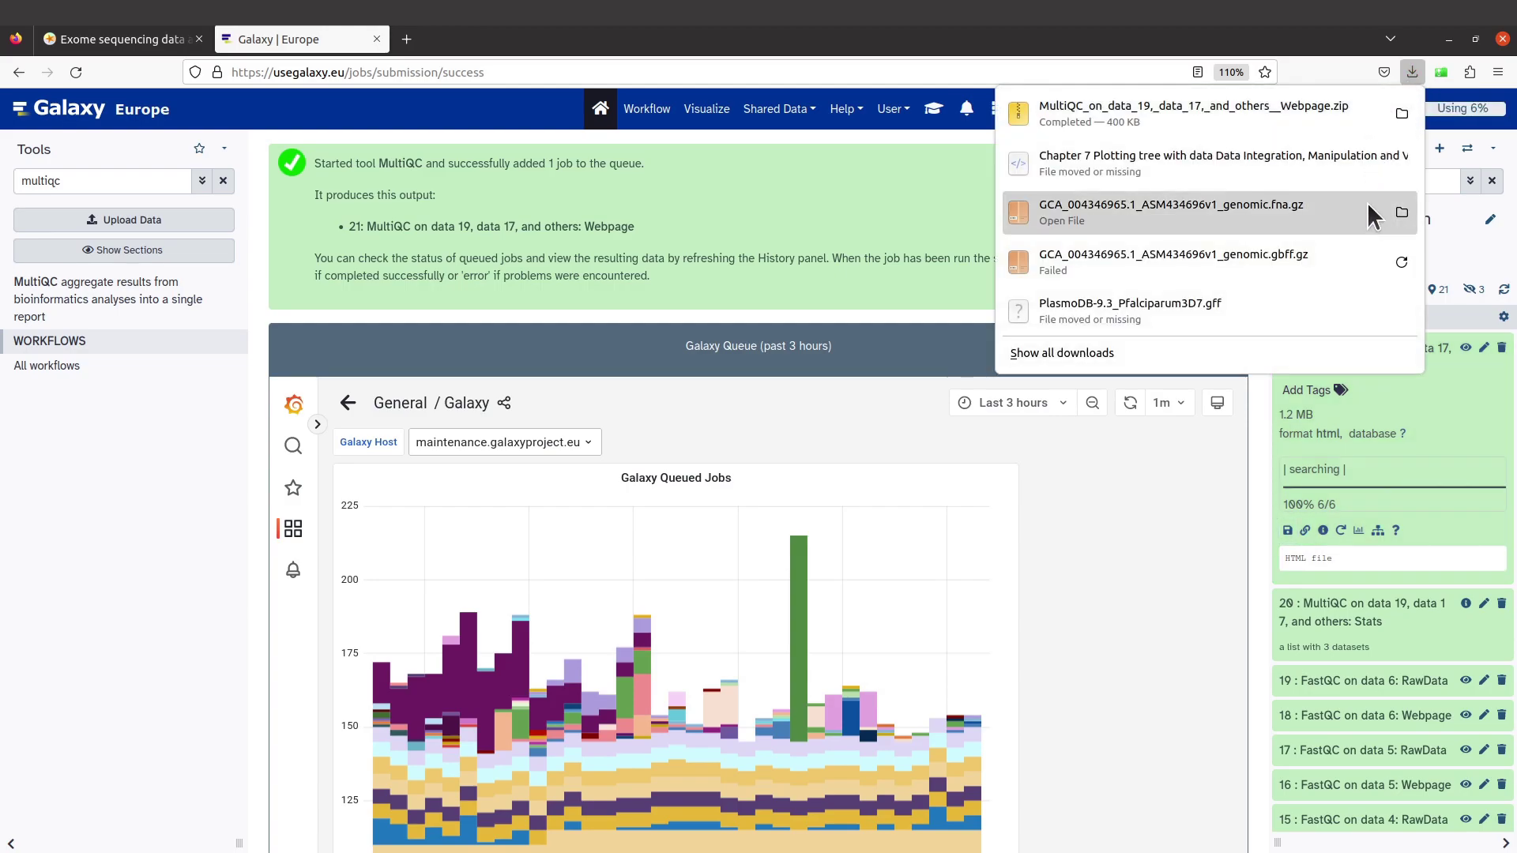
left_click(1397, 111)
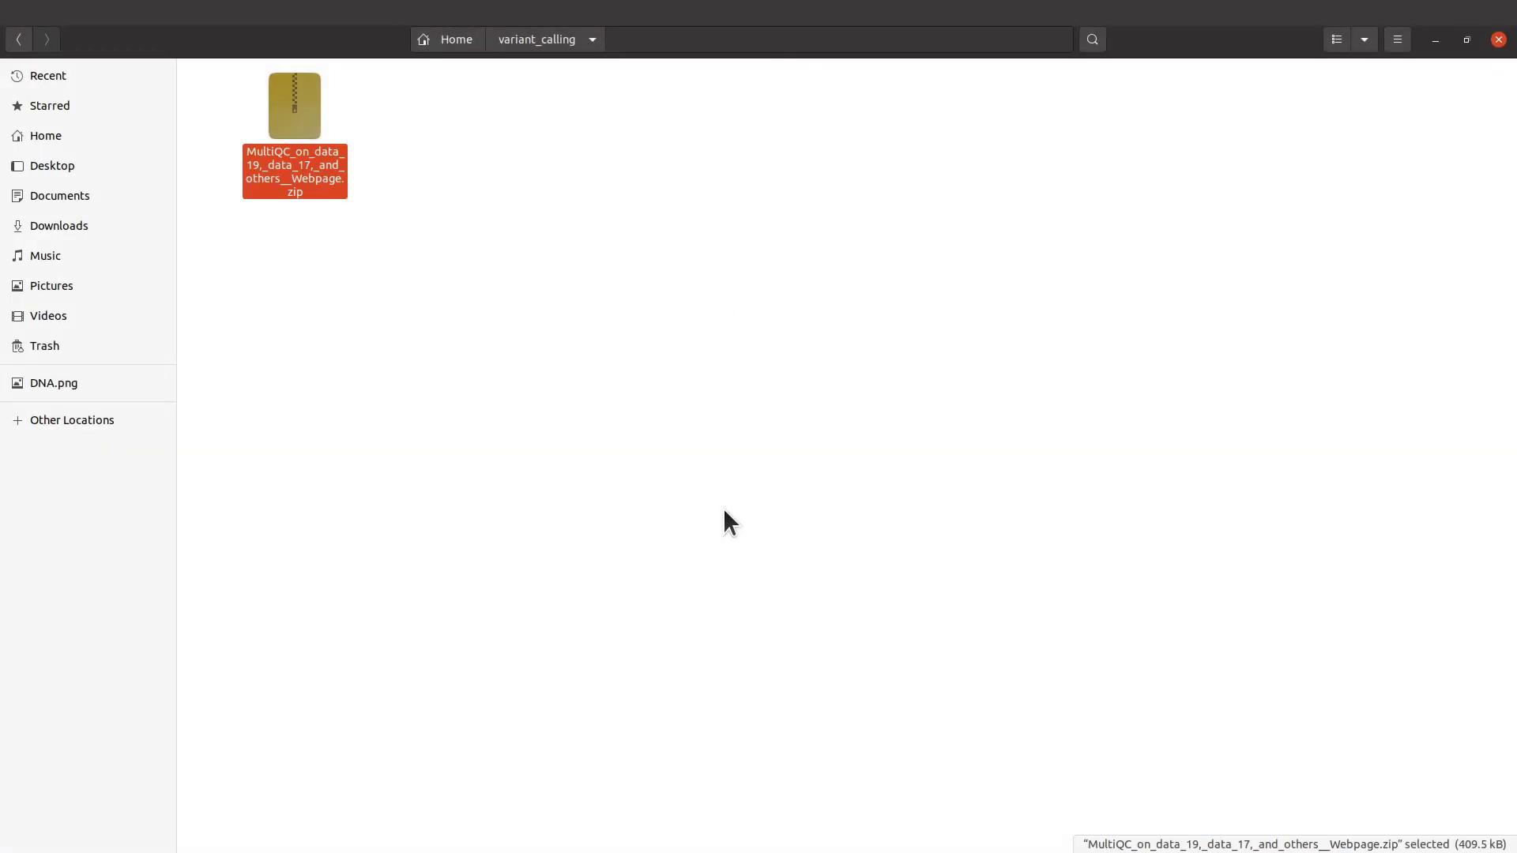
left_click(727, 522)
double_click(302, 147)
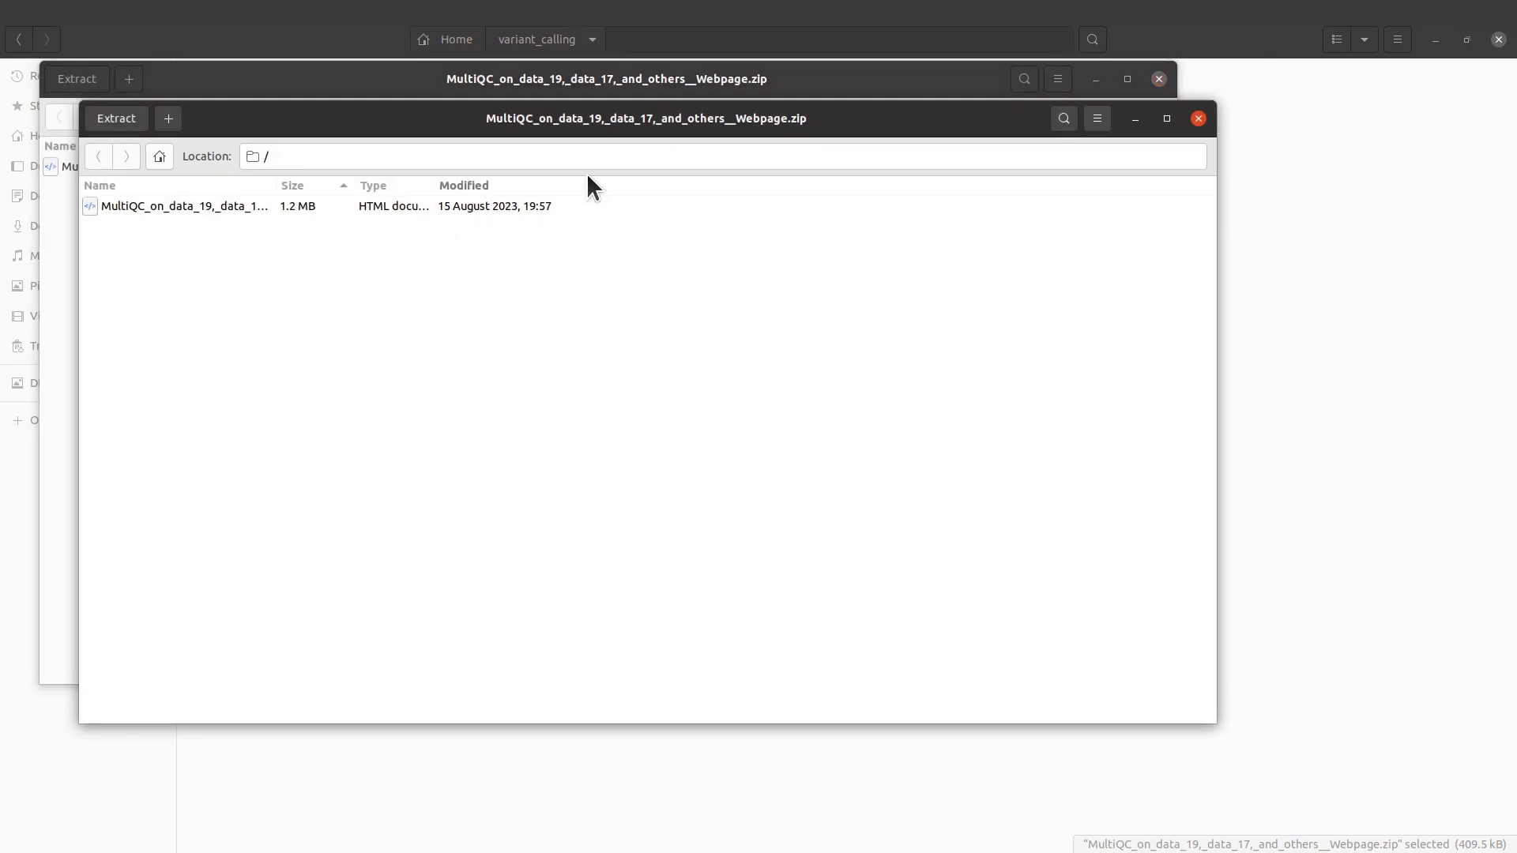
left_click(1199, 119)
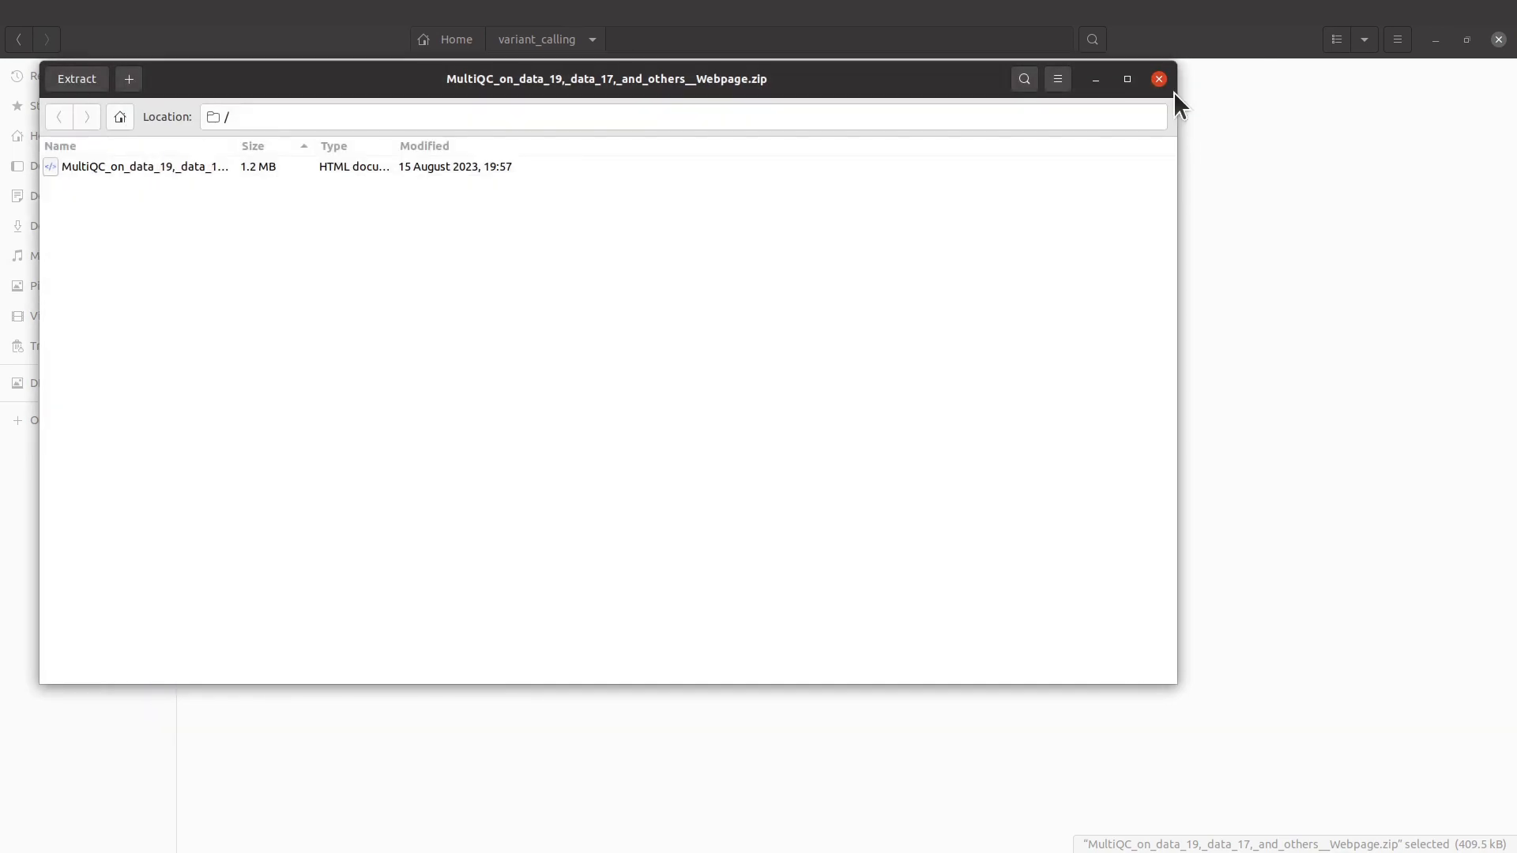
left_click_drag(888, 78, 1034, 248)
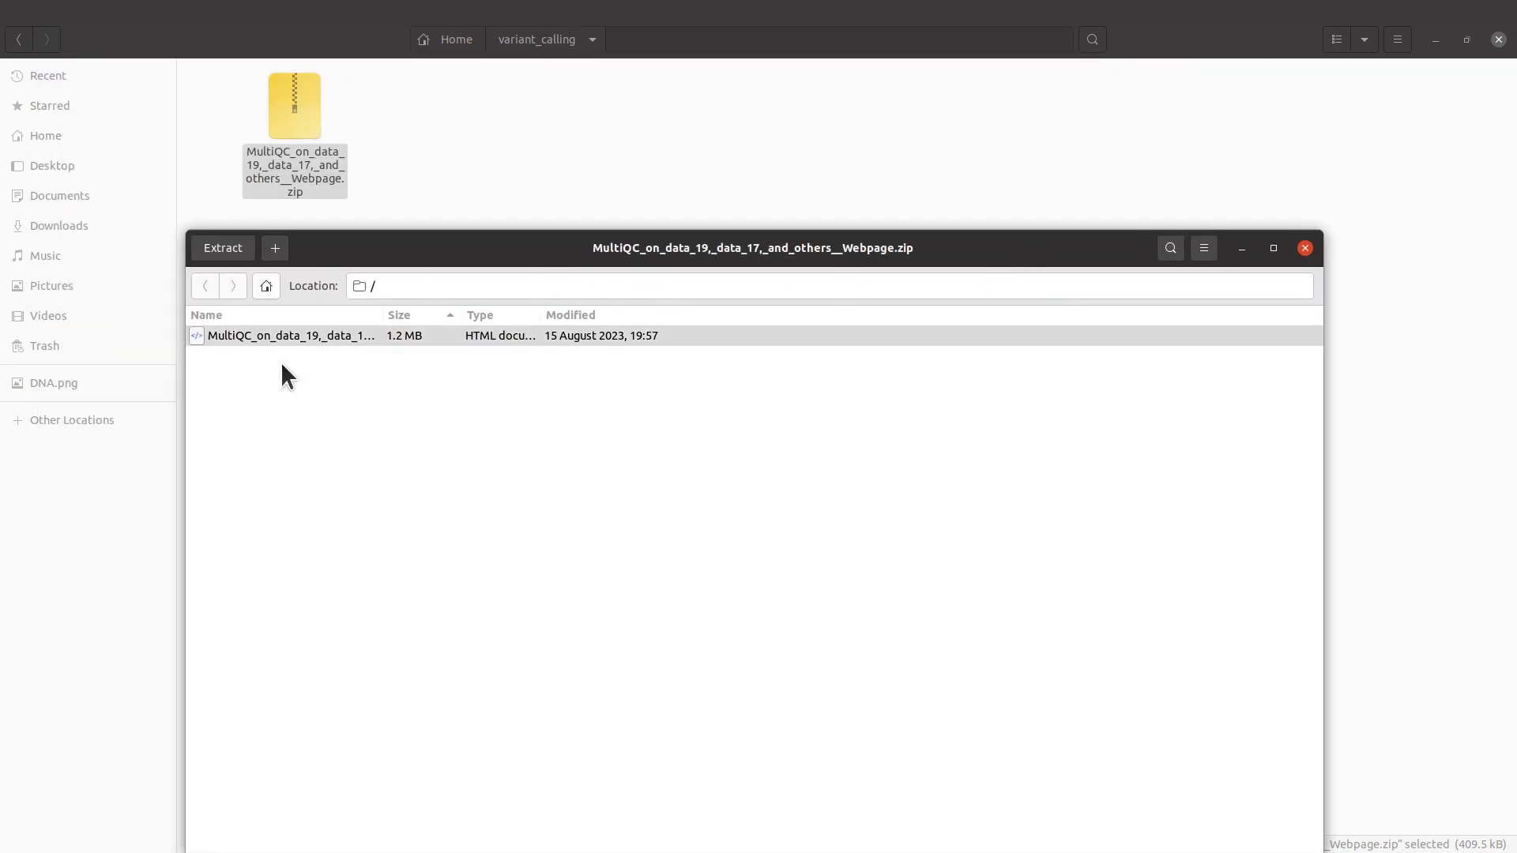
left_click_drag(255, 335, 496, 183)
left_click(485, 147)
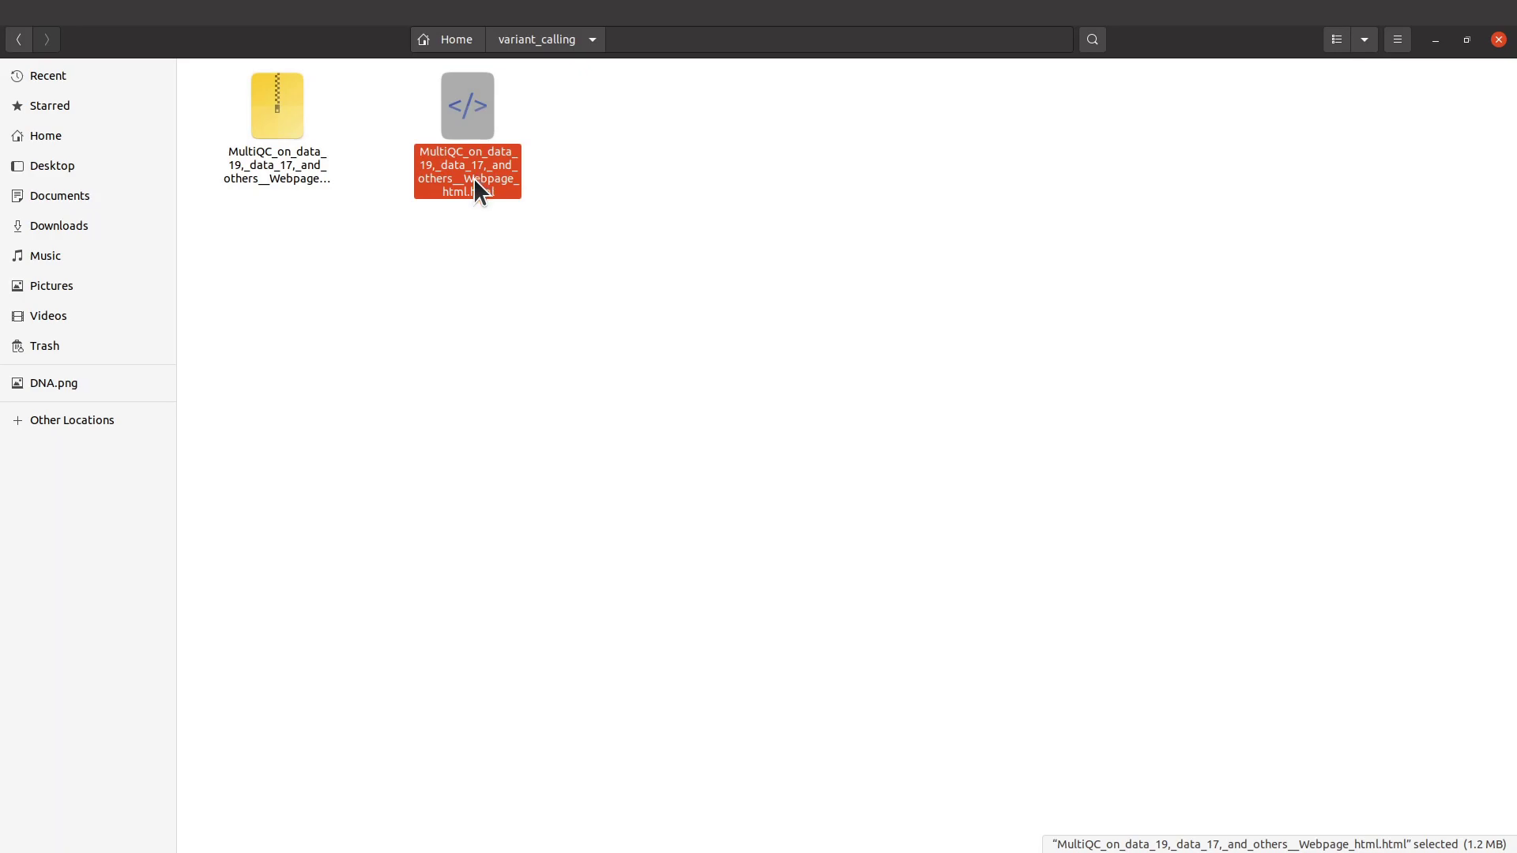
Open the extracted MultiQC HTML report in a single browser tab and examine its general statistics, sequence counts and sequence quality histograms.
double_click(474, 181)
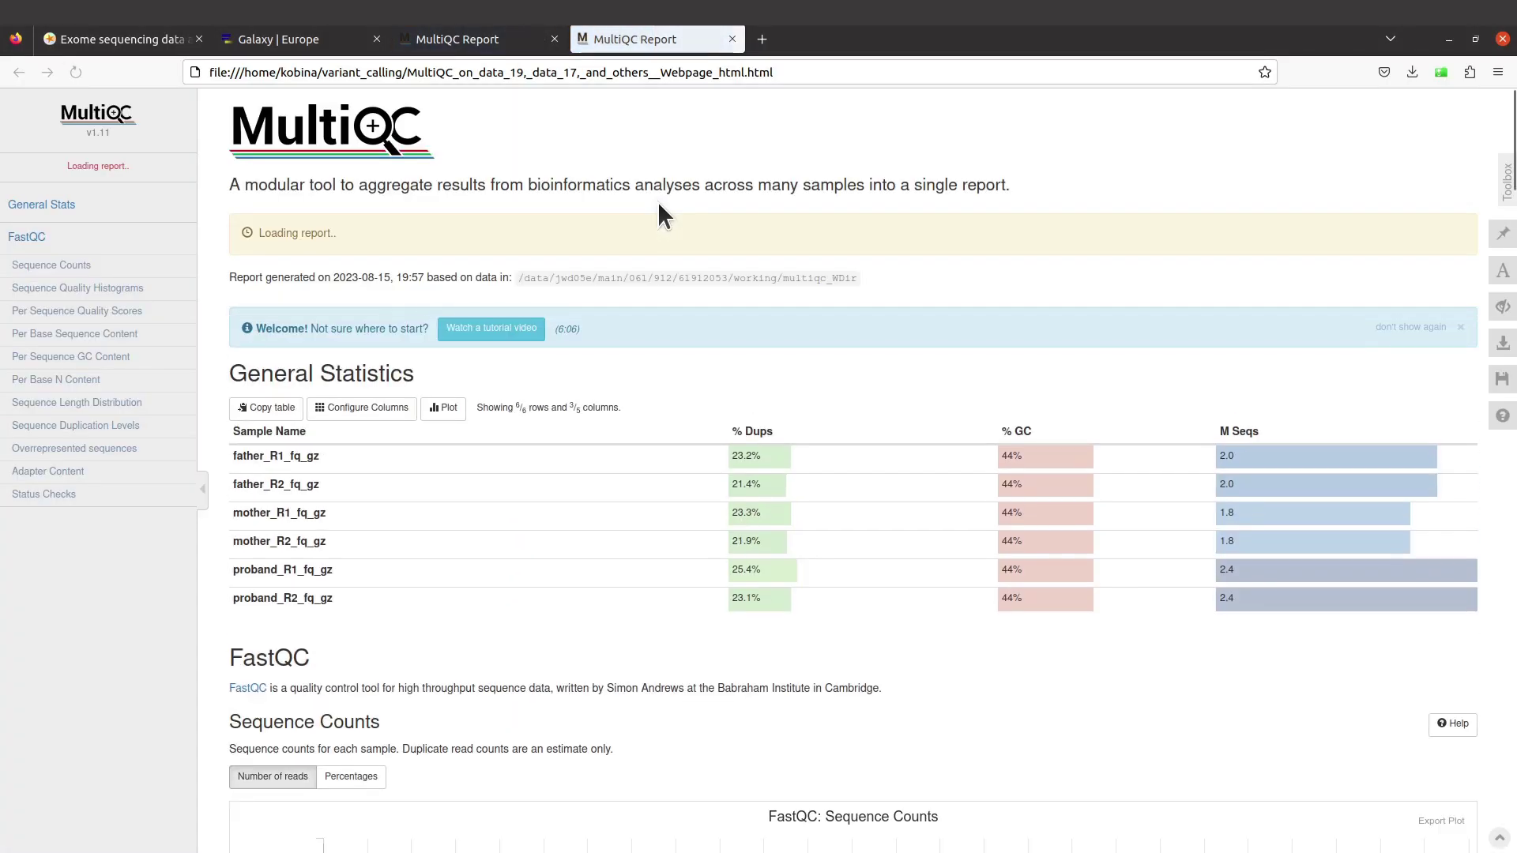
left_click(732, 39)
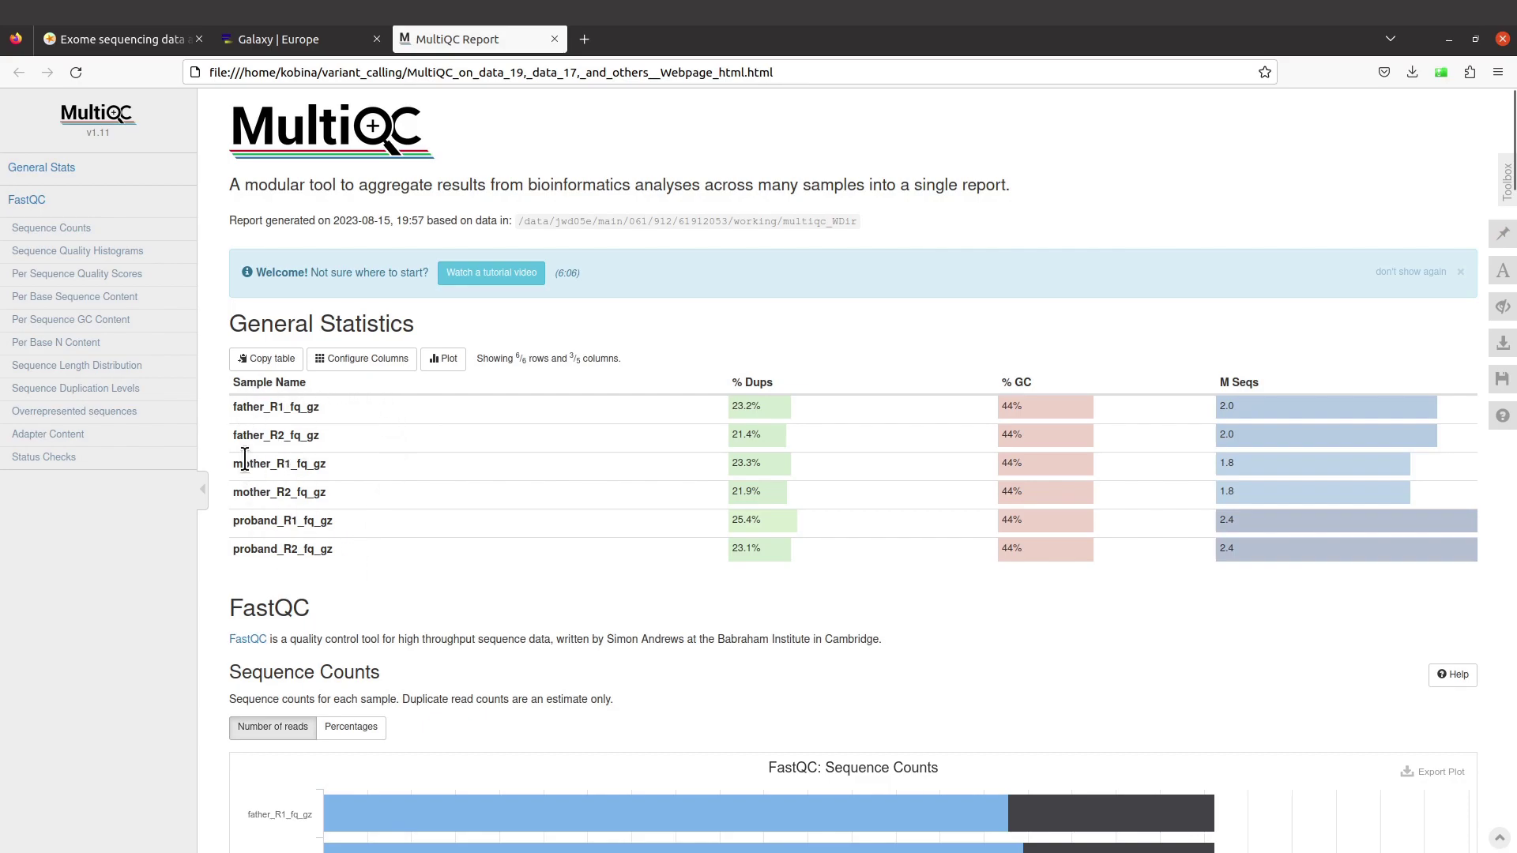
scroll(297, 574, "down", 3)
scroll(297, 574, "up", 3)
scroll(357, 565, "down", 12)
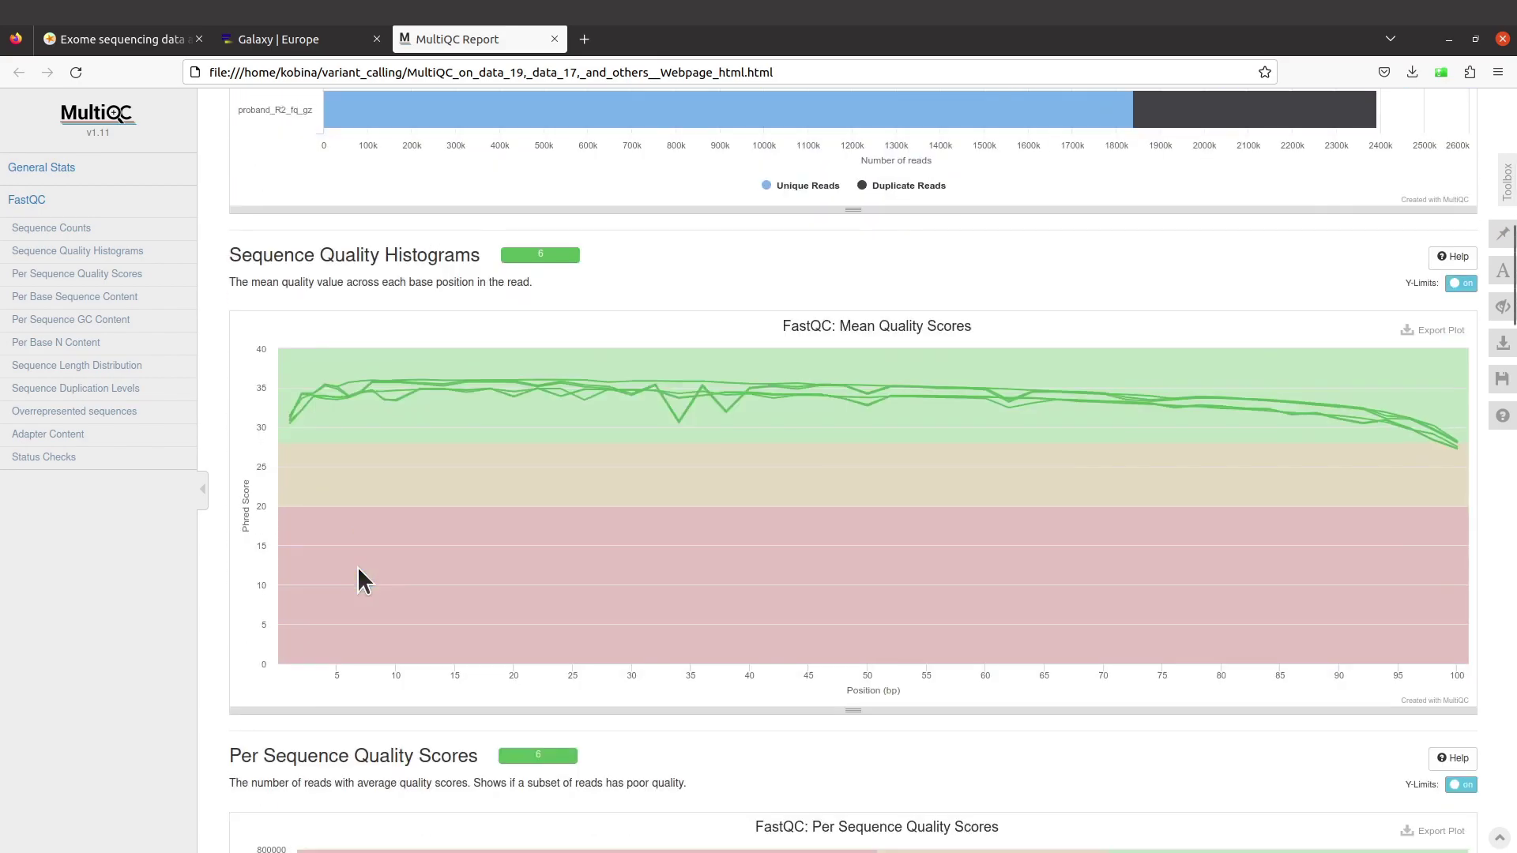
scroll(357, 566, "up", 8)
scroll(357, 566, "up", 4)
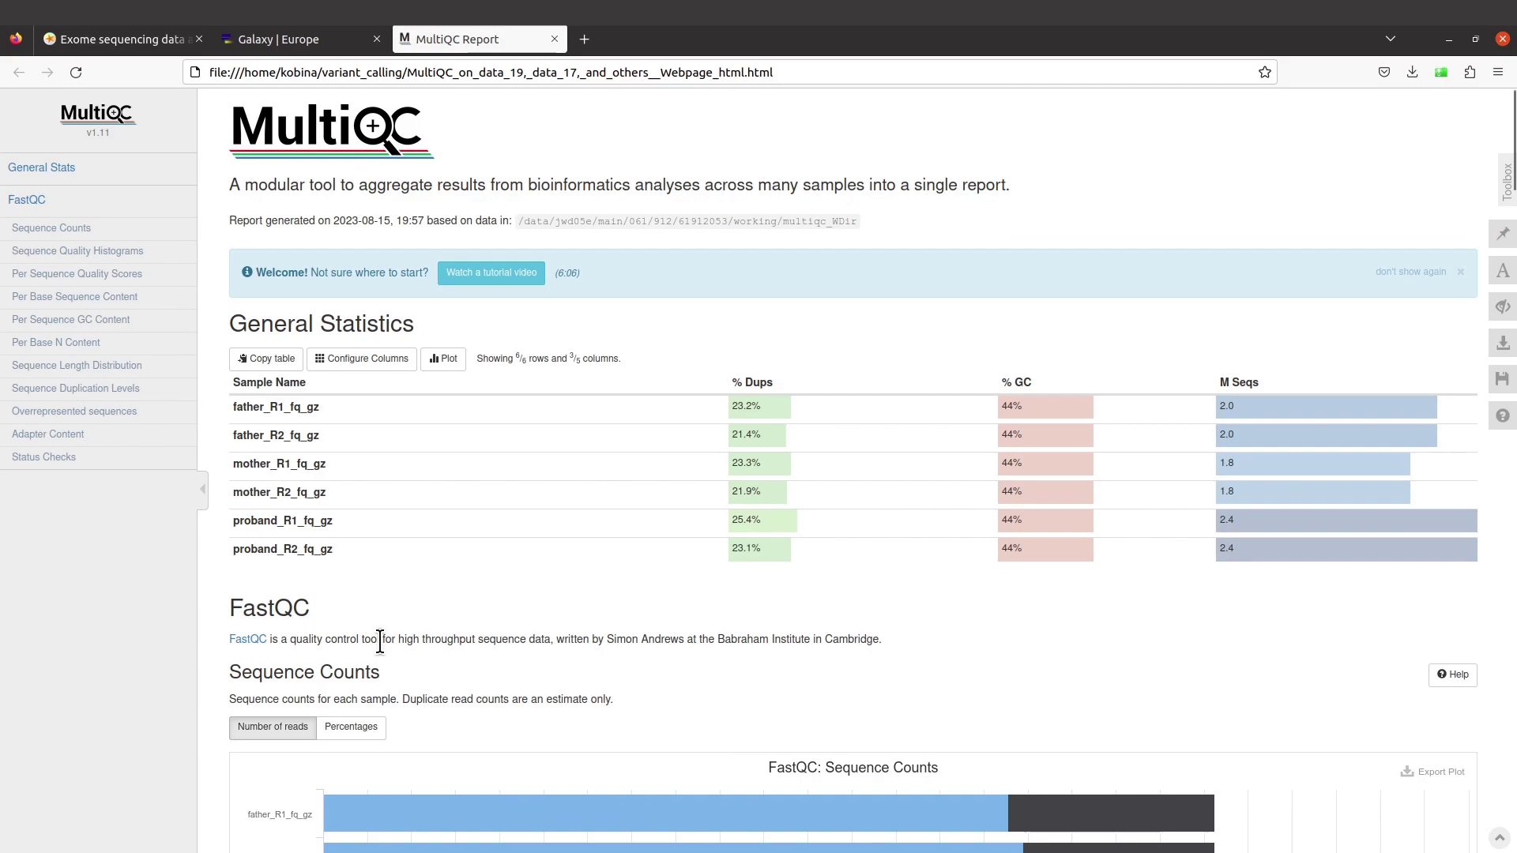
scroll(503, 681, "down", 2)
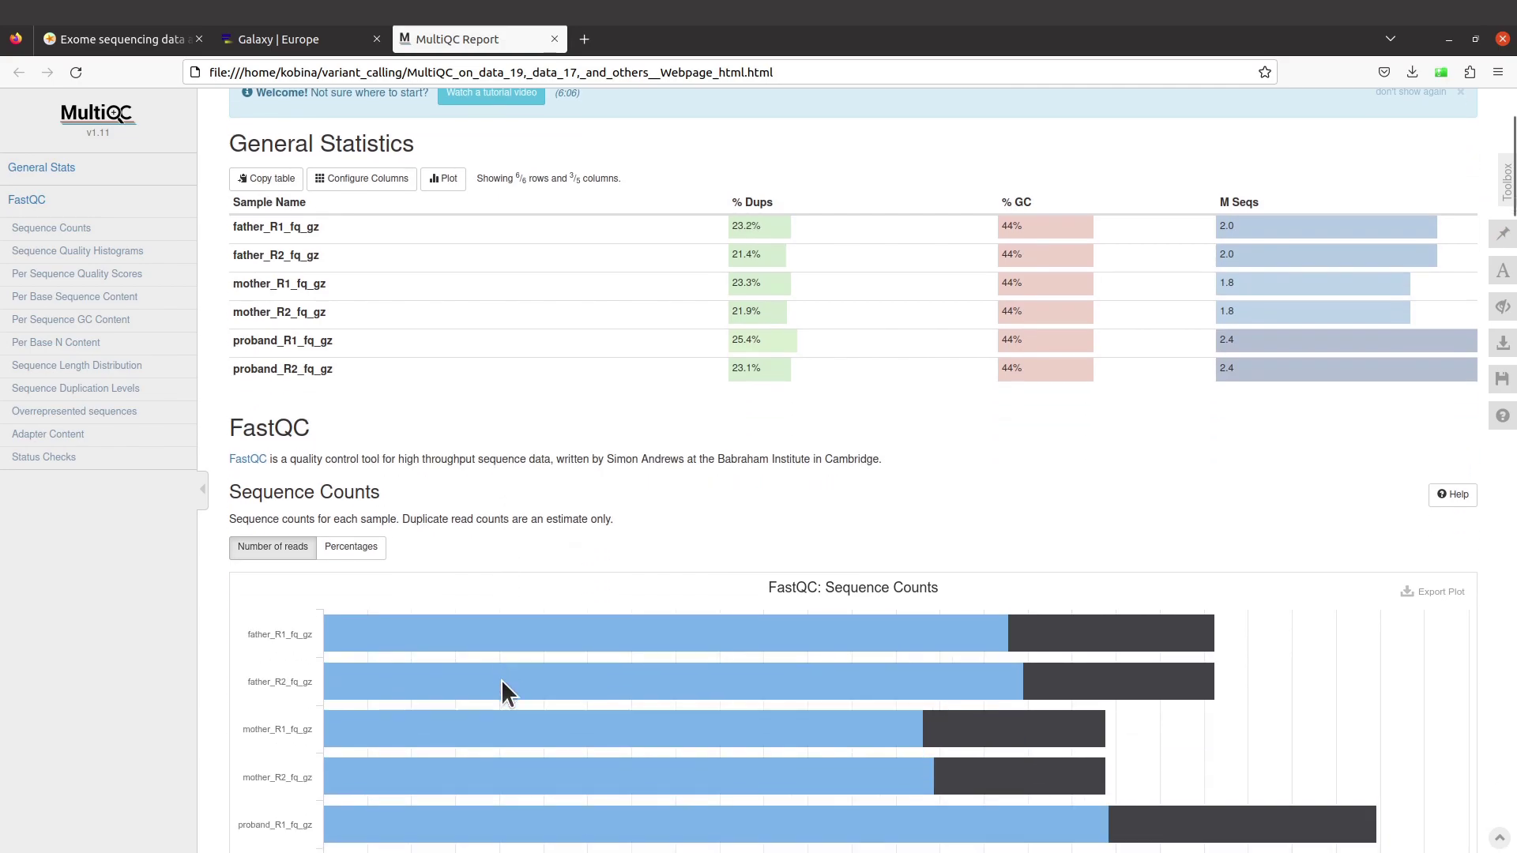
scroll(501, 679, "down", 5)
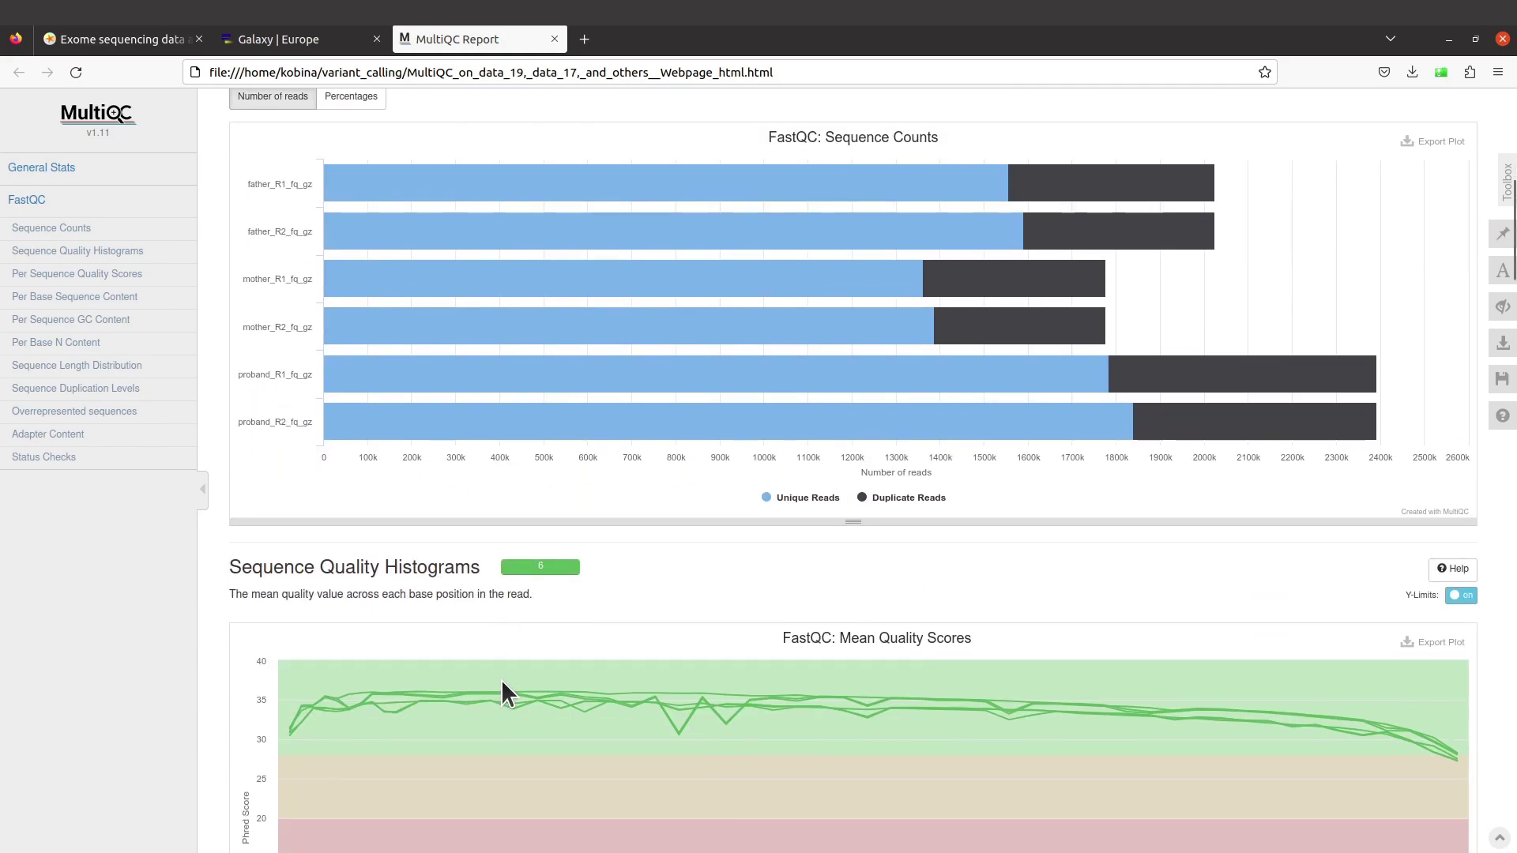
scroll(501, 680, "down", 3)
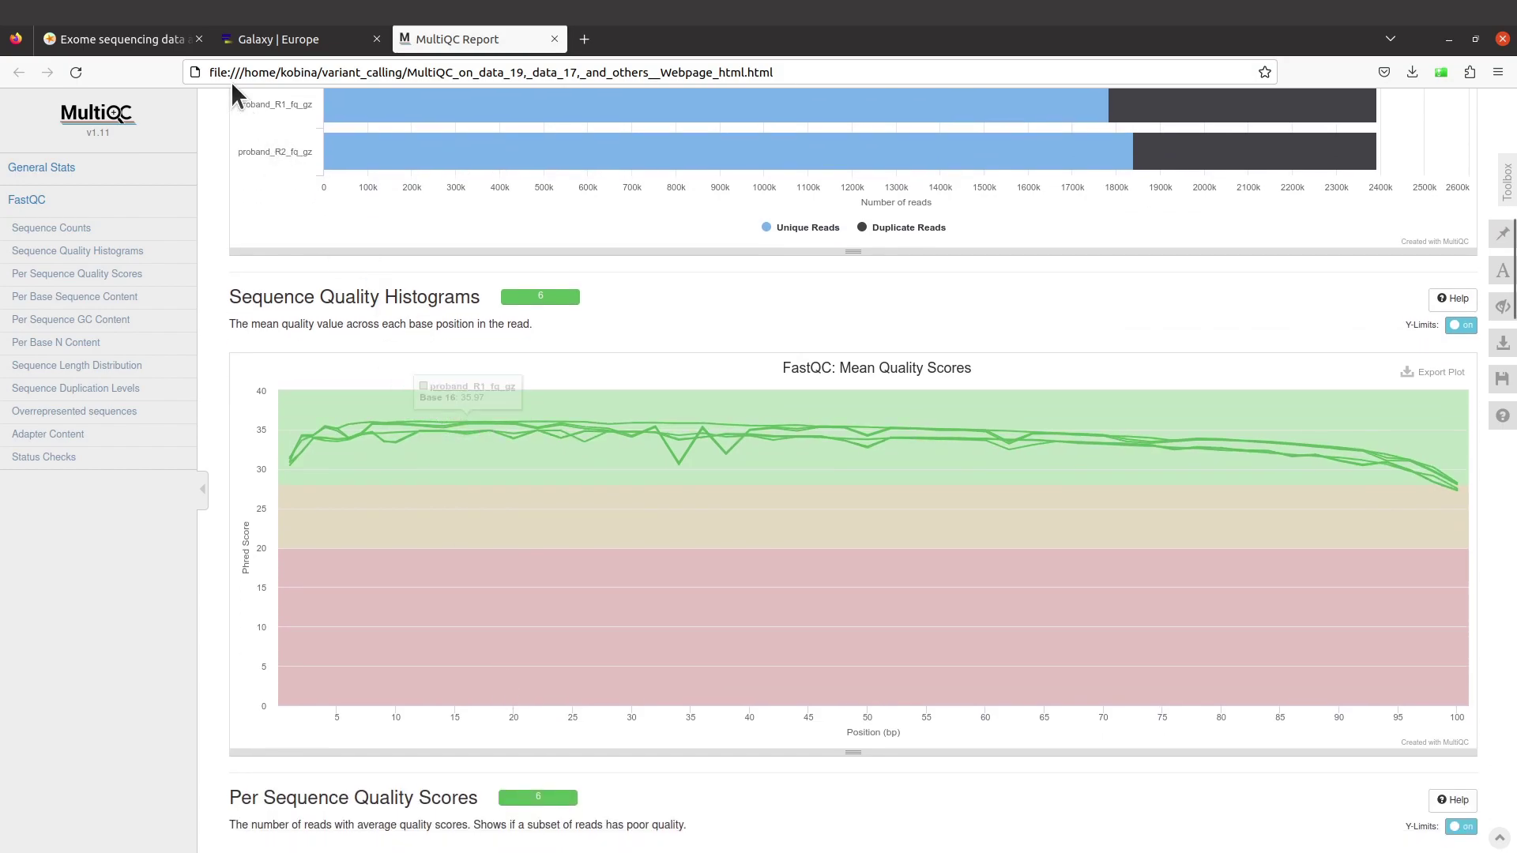
Check the tutorial's question about read preprocessing against the report's general statistics, sequence counts and mean quality scores.
left_click(127, 45)
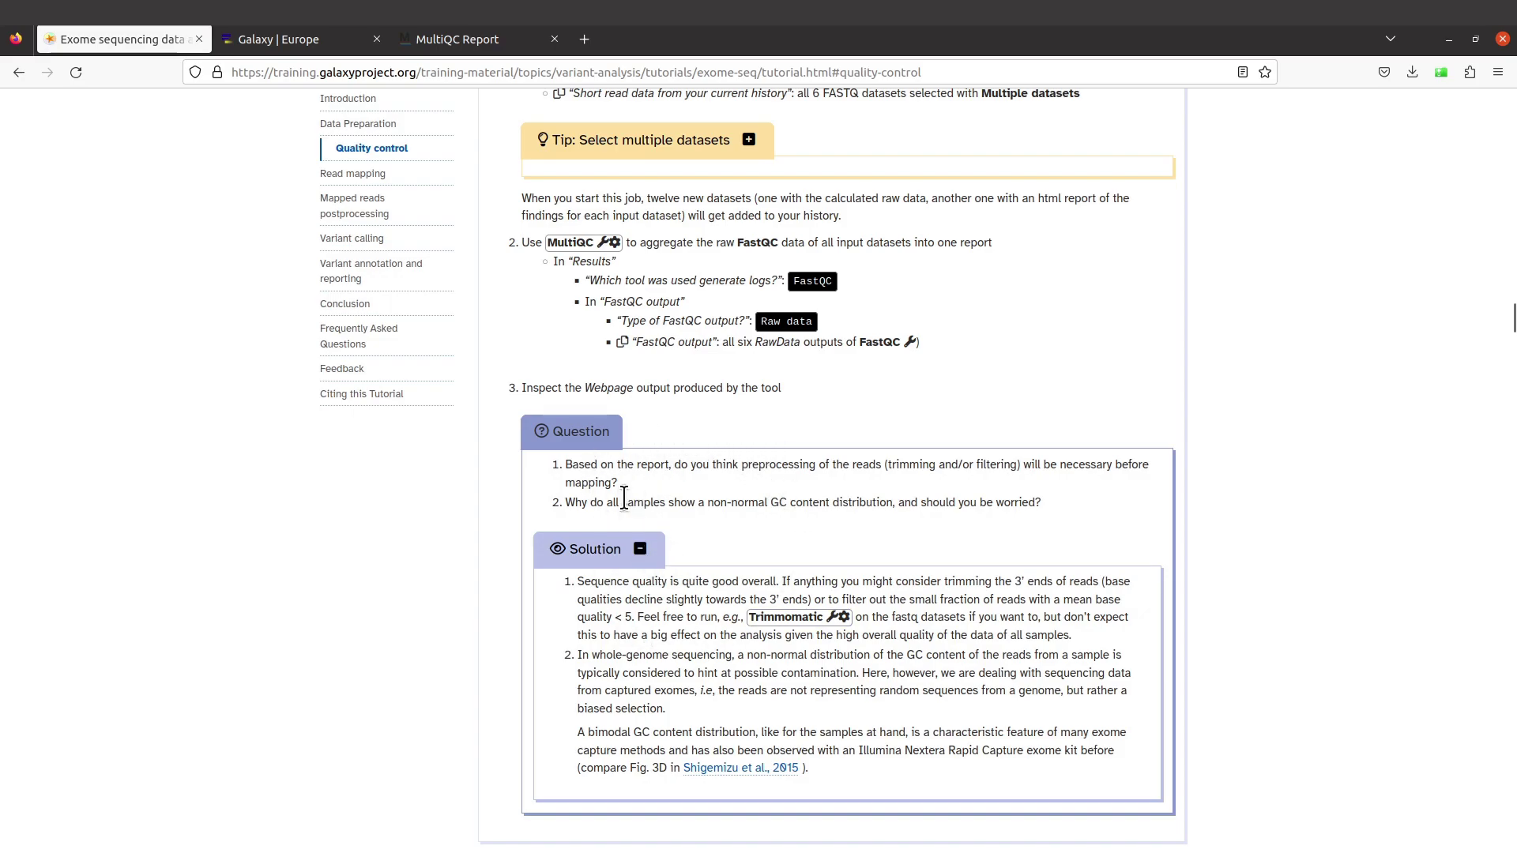
left_click(451, 46)
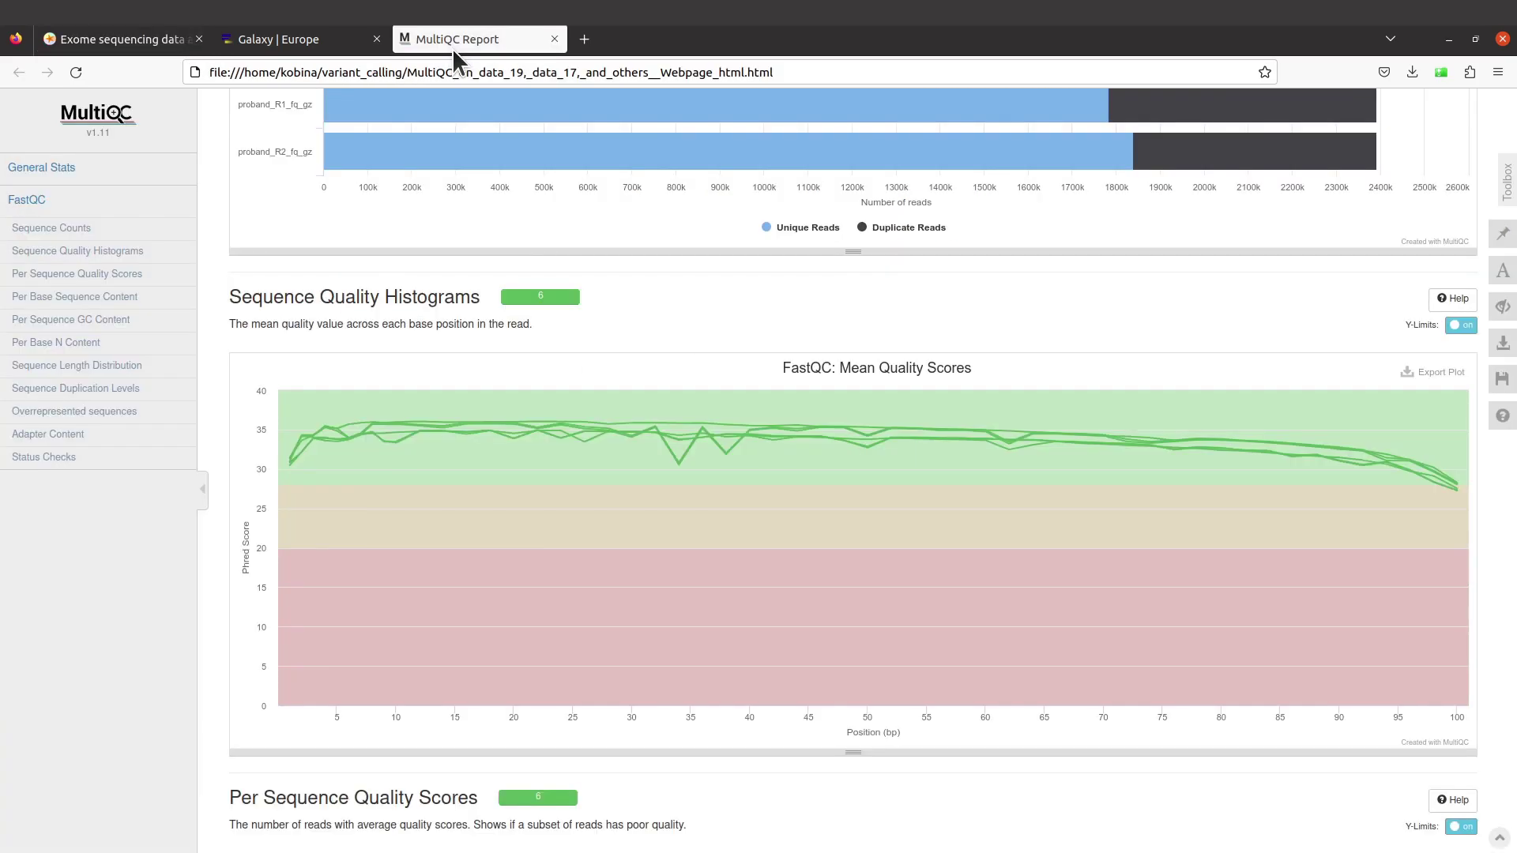
scroll(686, 523, "up", 10)
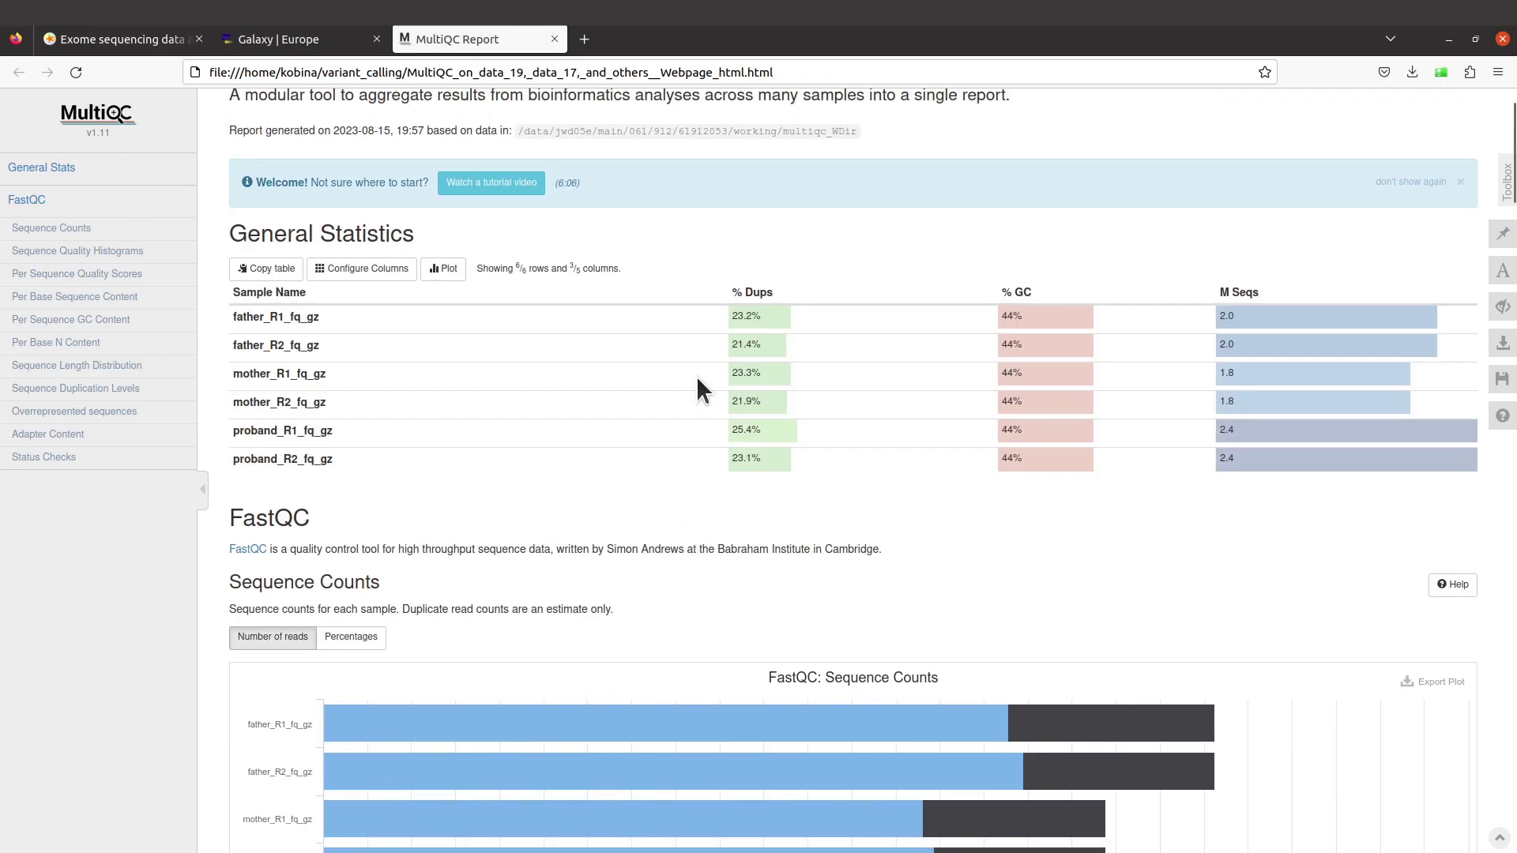
scroll(585, 462, "down", 6)
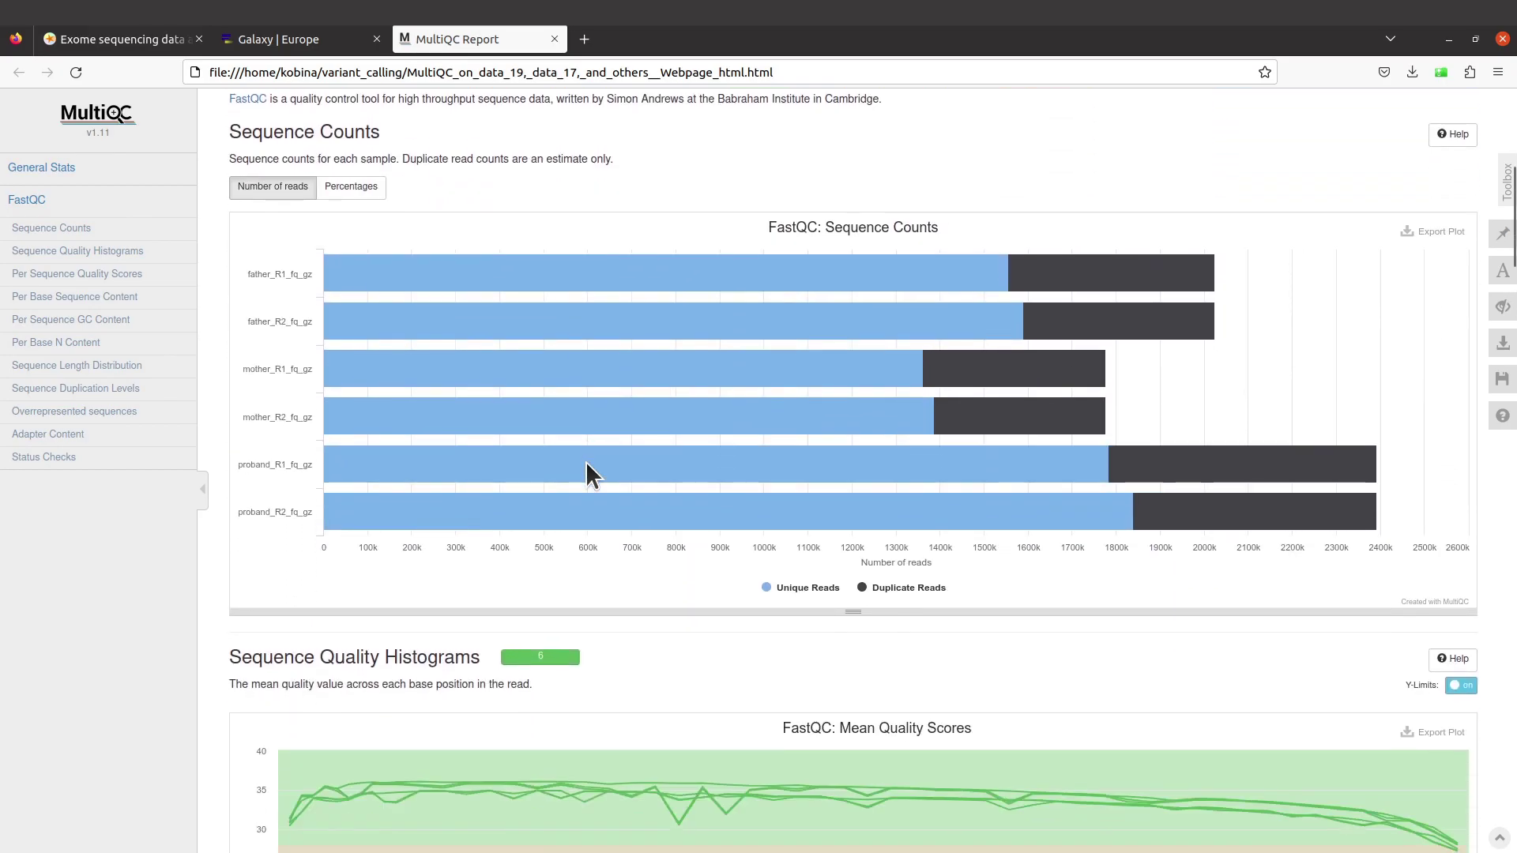
scroll(585, 464, "down", 1)
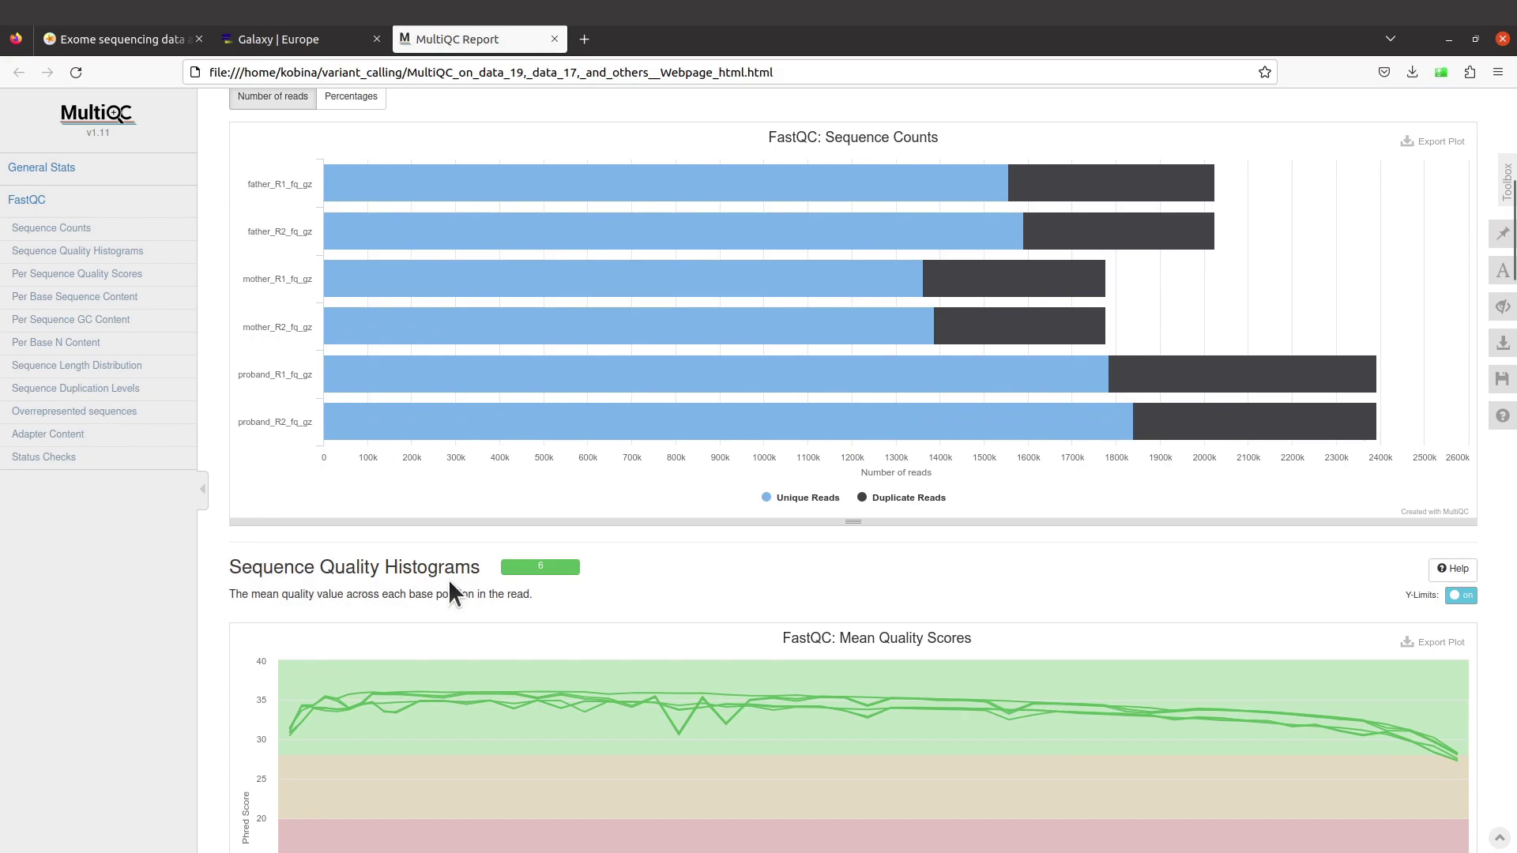
scroll(614, 628, "down", 4)
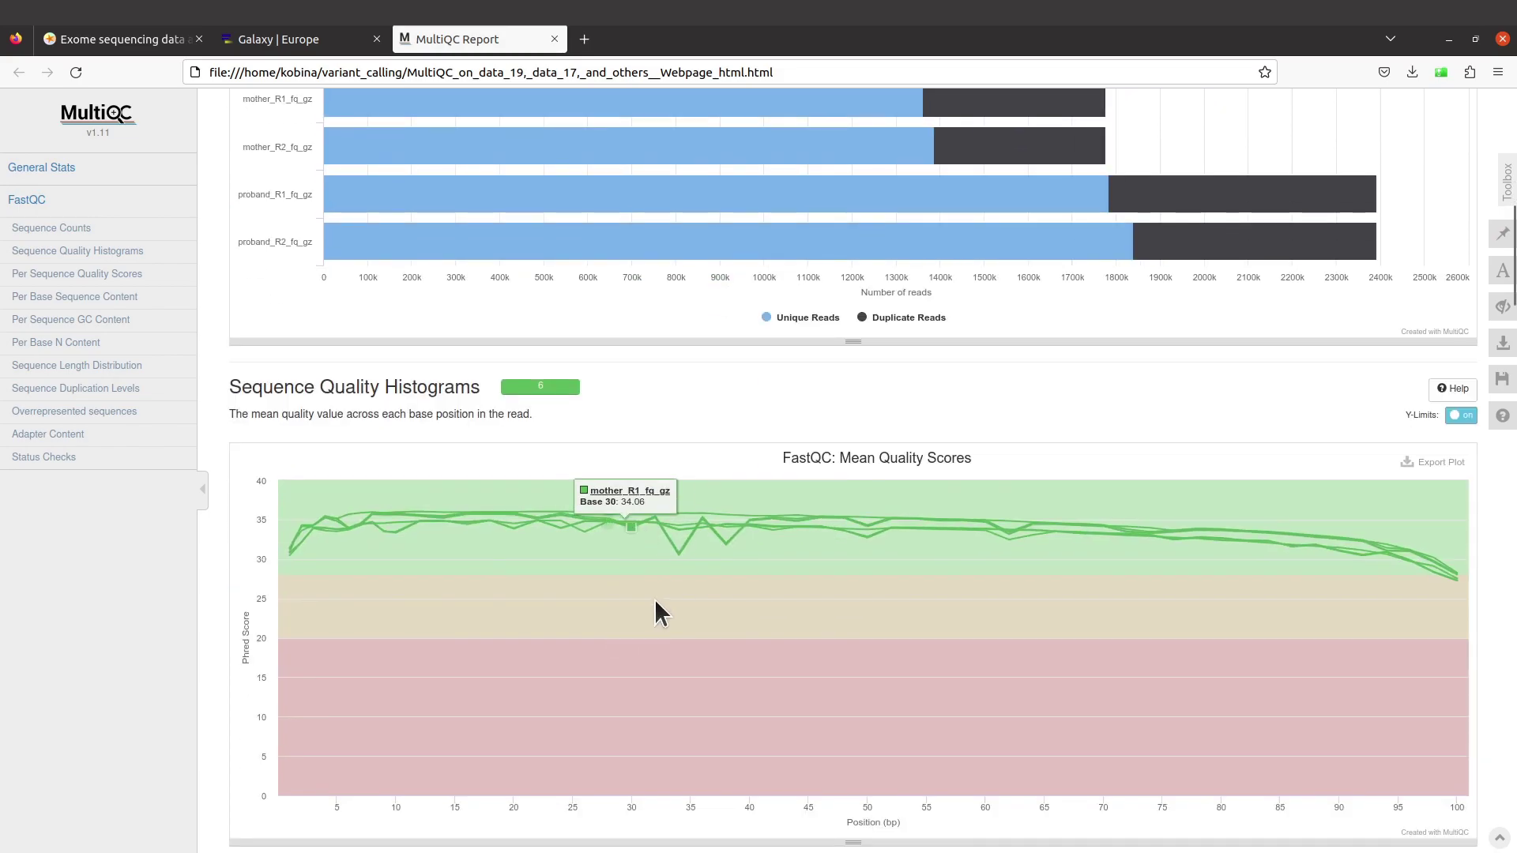
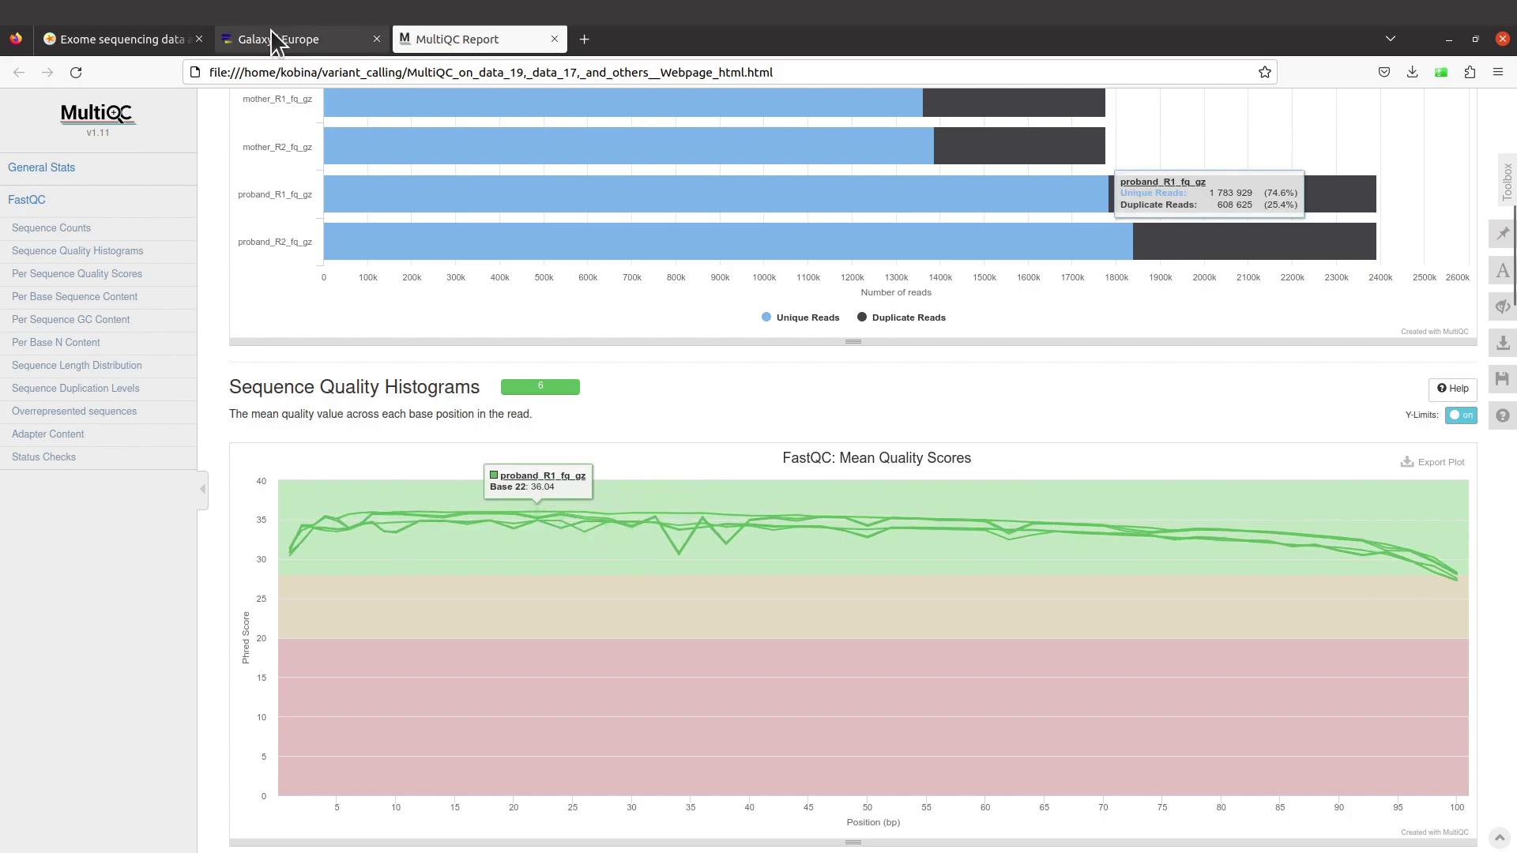
Read the tutorial's quality control questions and solution, and examine the Per Sequence GC Content plot in the MultiQC report.
left_click(132, 38)
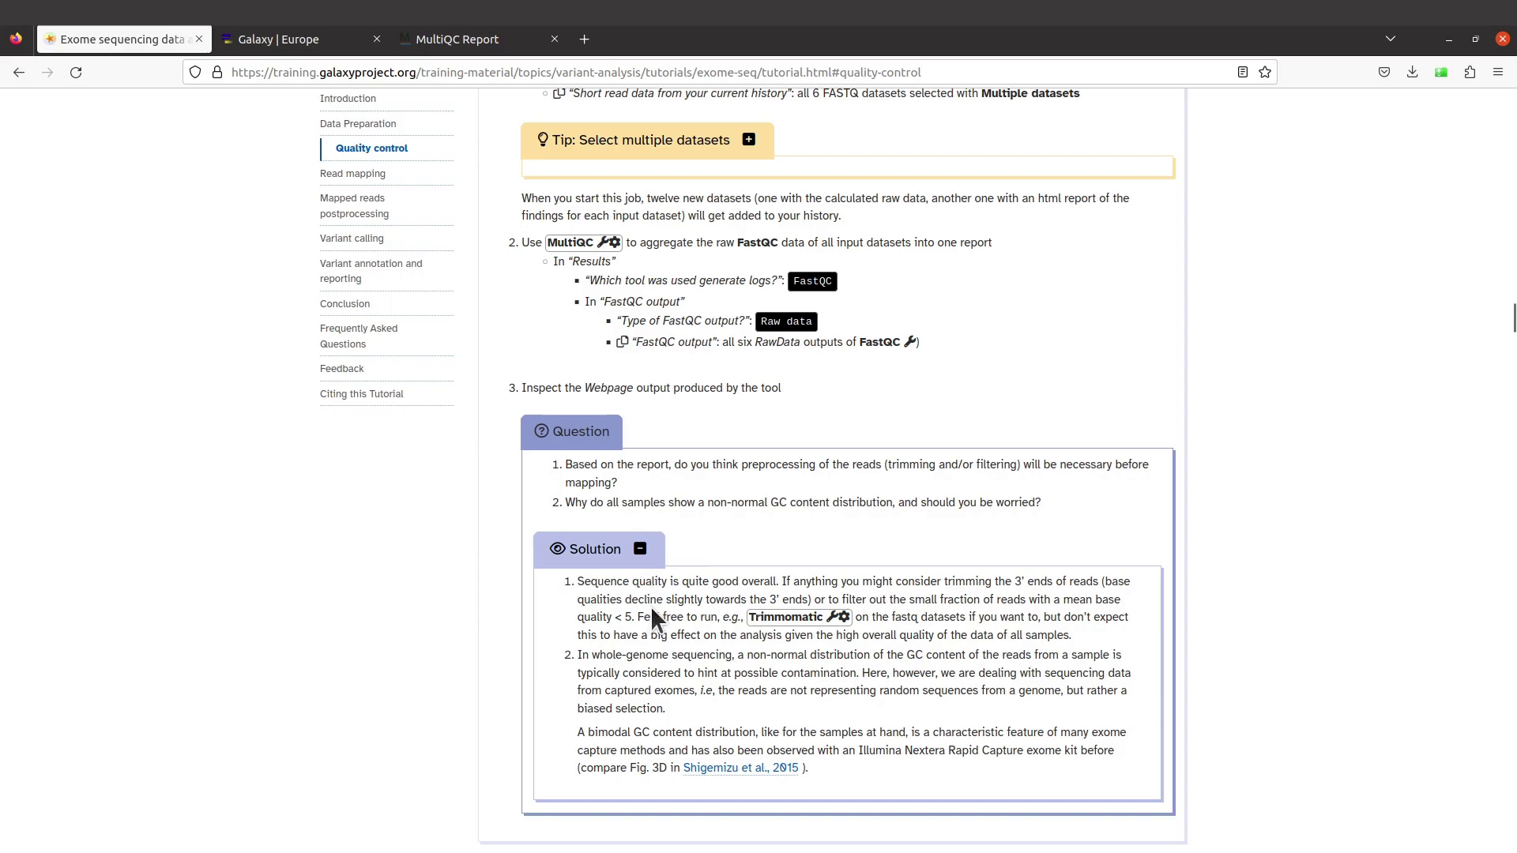
scroll(671, 600, "down", 2)
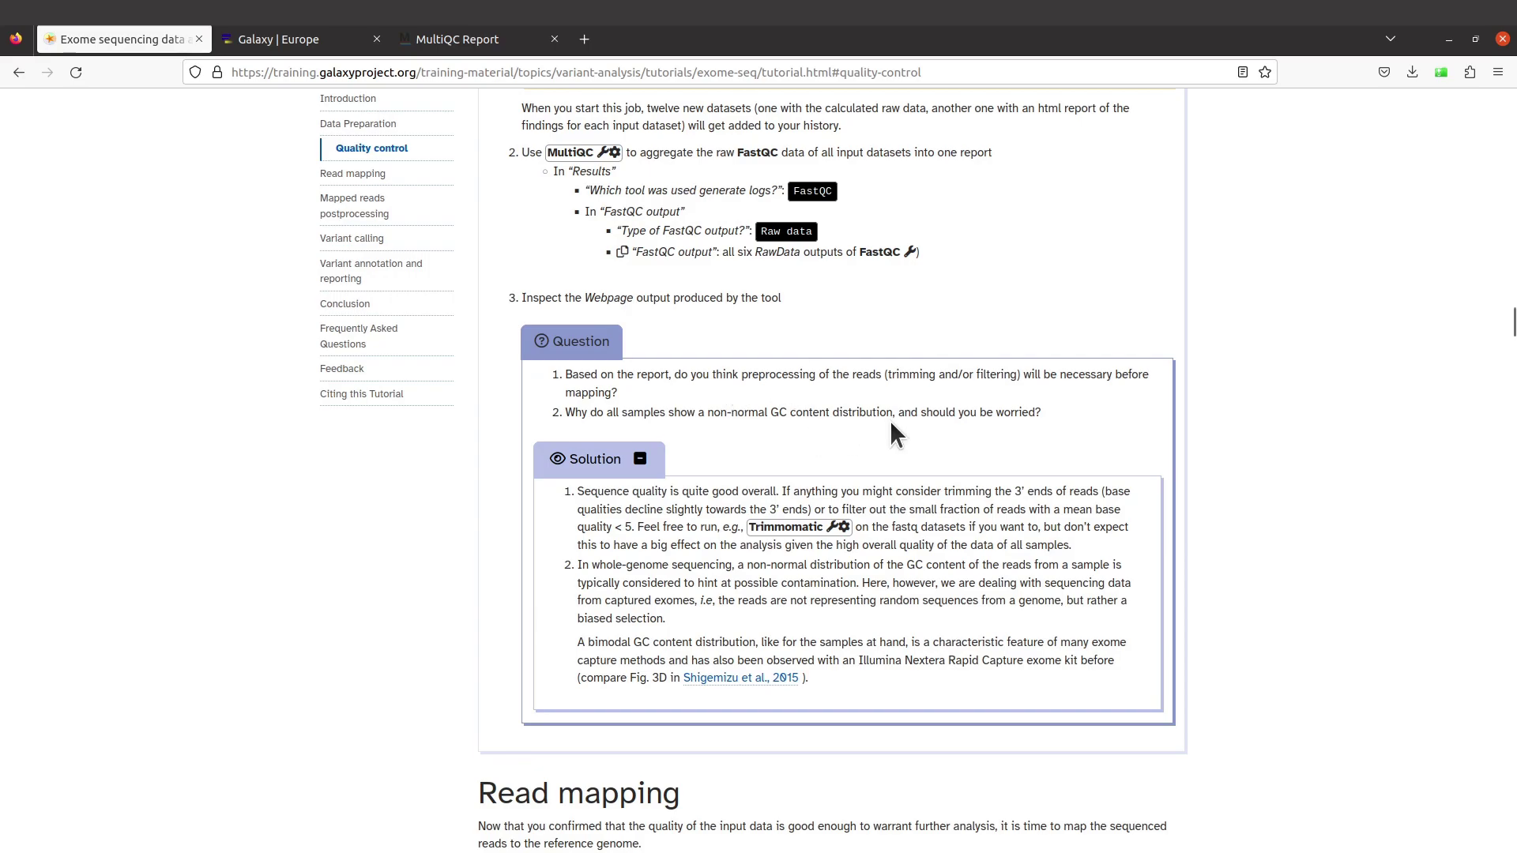
left_click(487, 46)
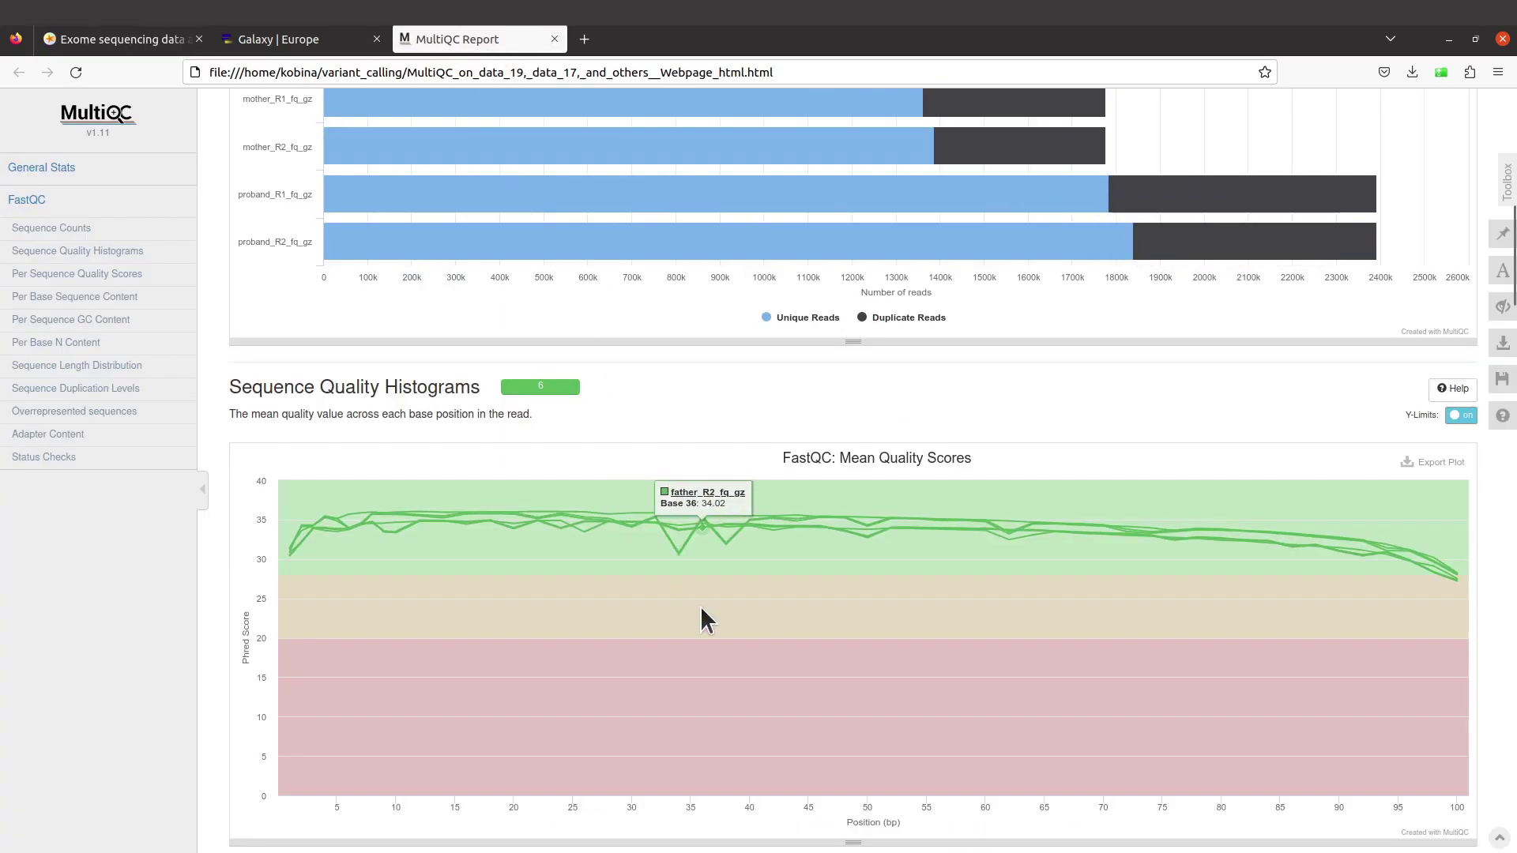
scroll(700, 609, "down", 10)
scroll(700, 605, "down", 10)
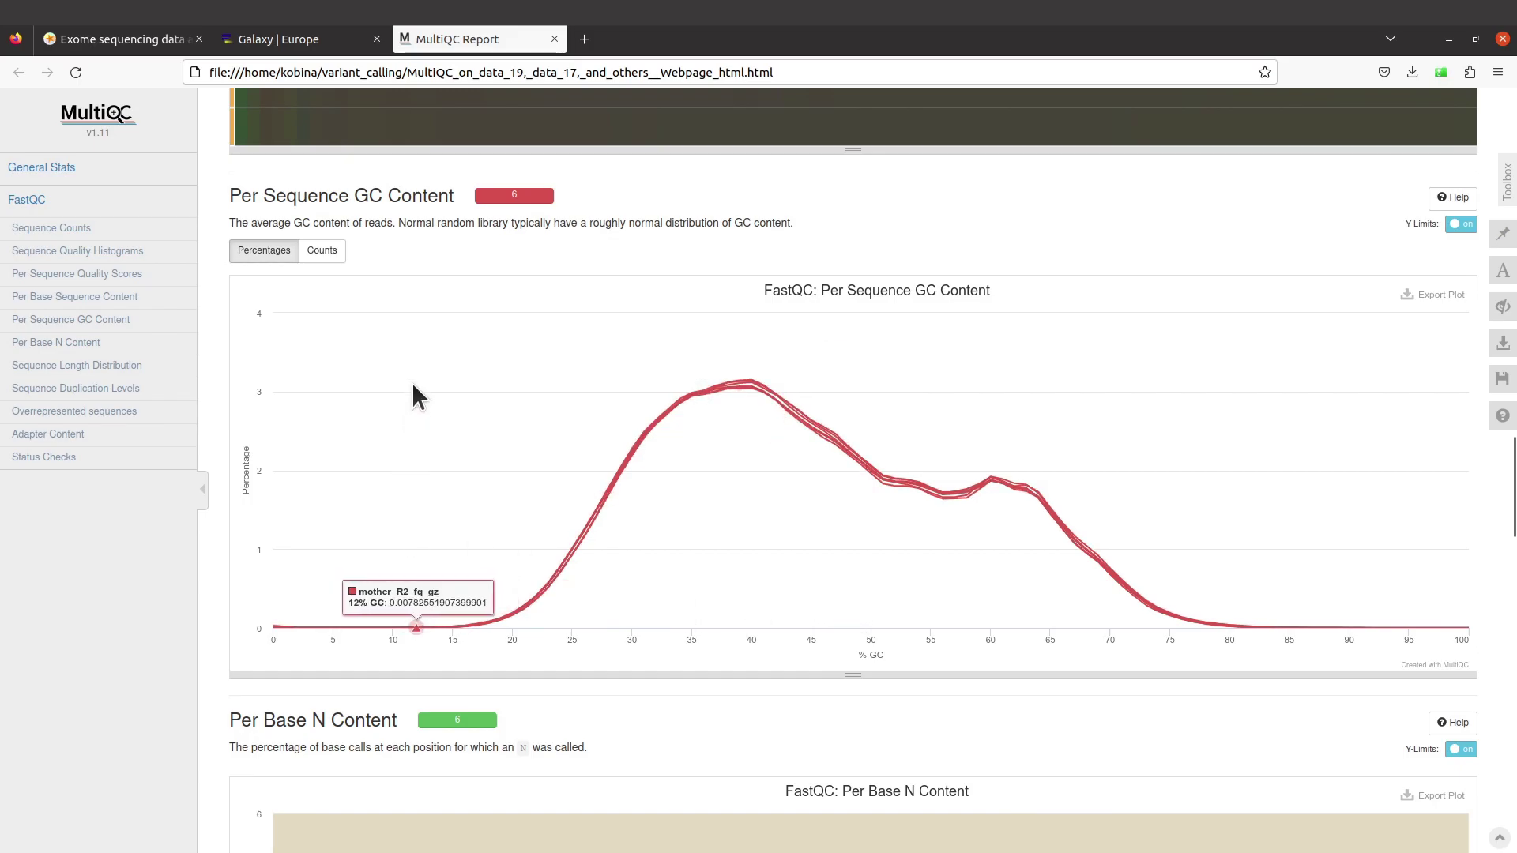
Compare the tutorial's explanation of non-normal GC content with the report's GC plot, and return to the tutorial at the Read mapping section.
left_click(128, 35)
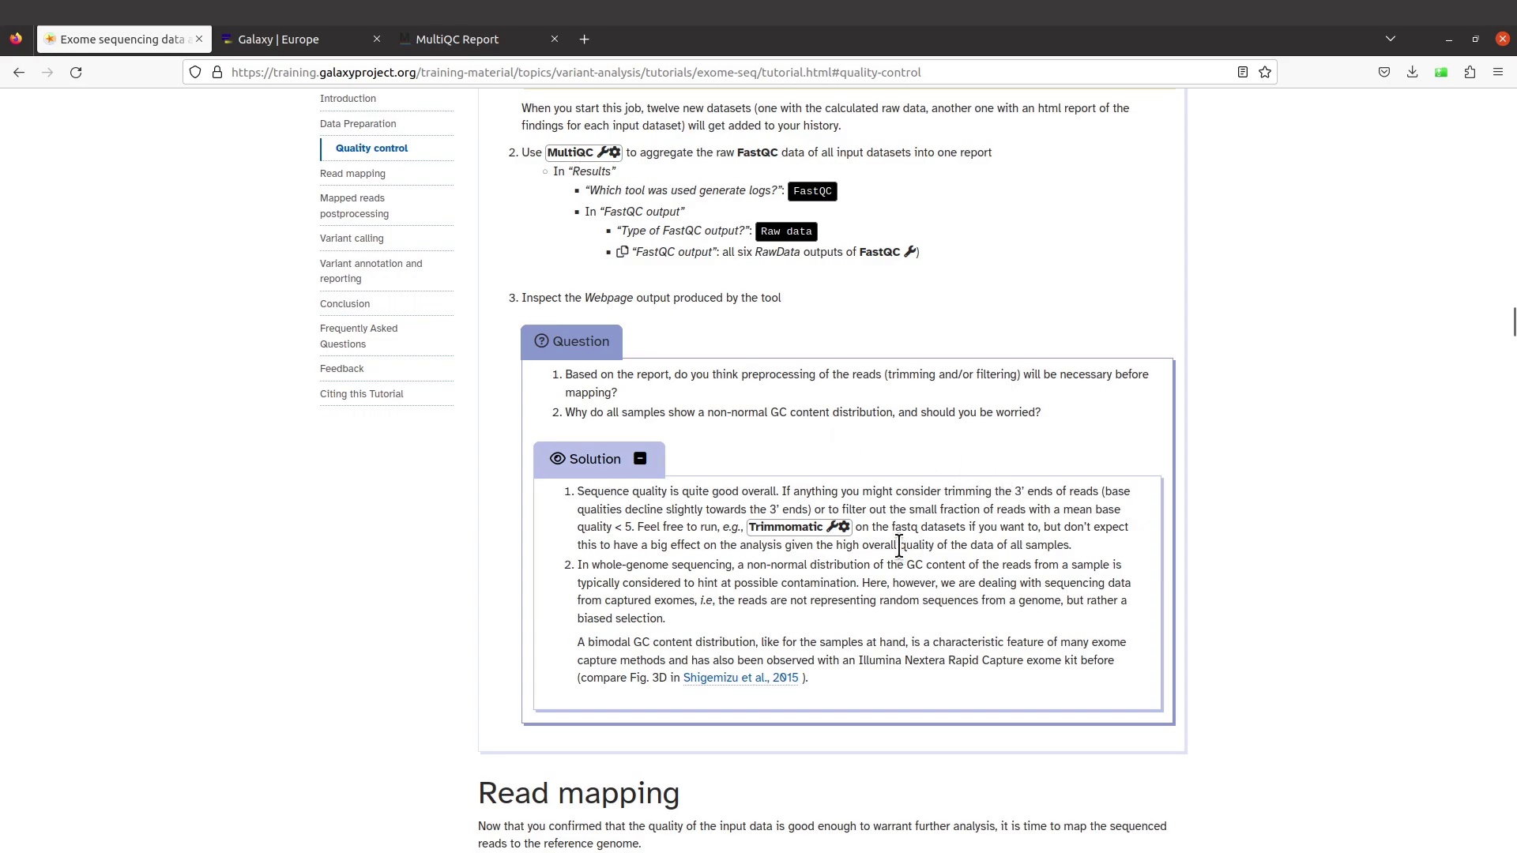
scroll(883, 538, "down", 3)
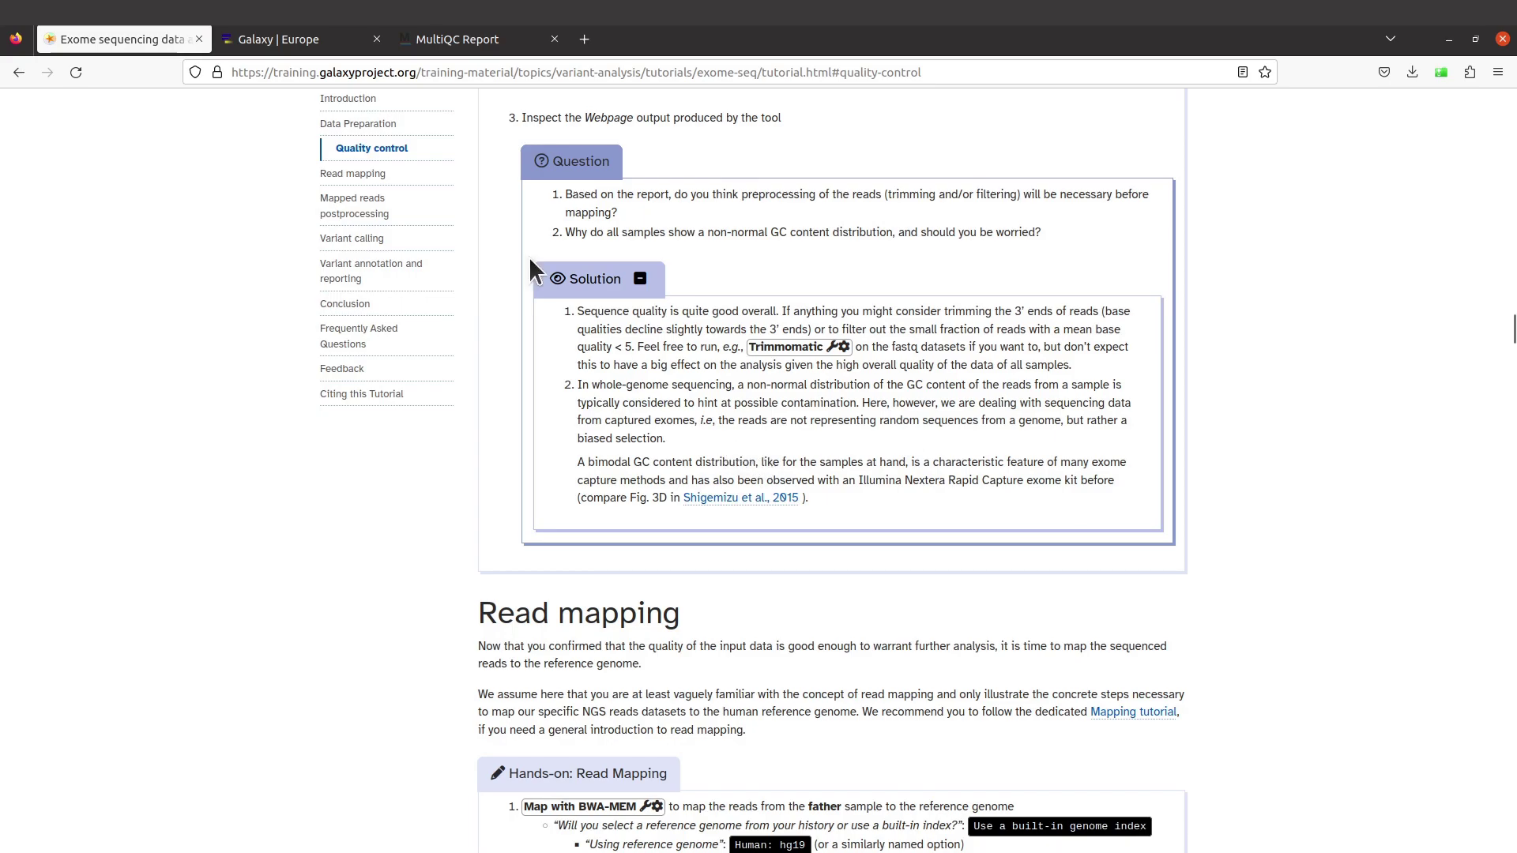
left_click(455, 39)
mouse_move(559, 364)
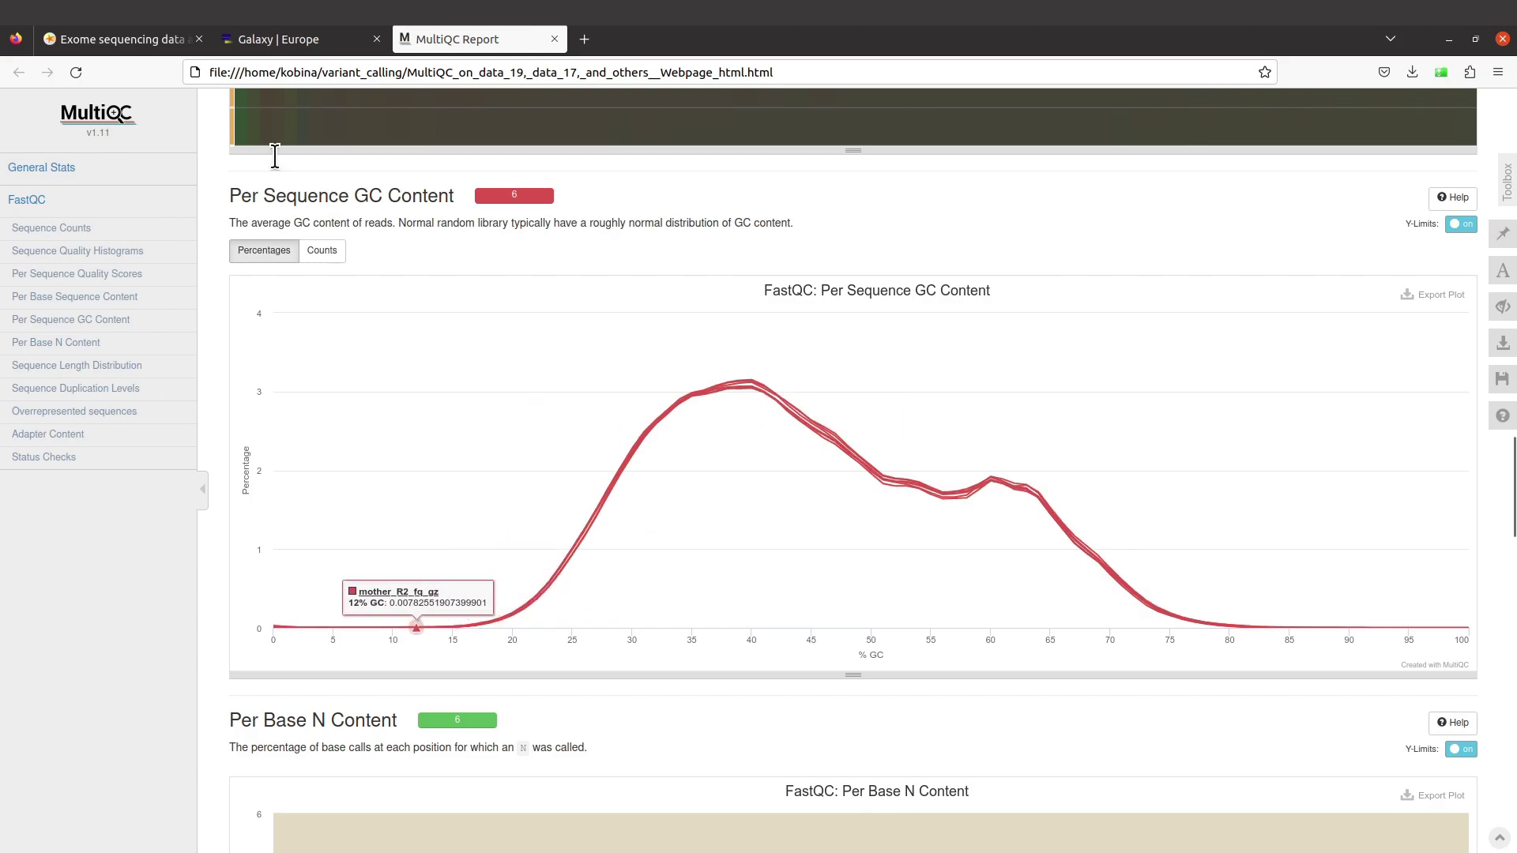
left_click(143, 45)
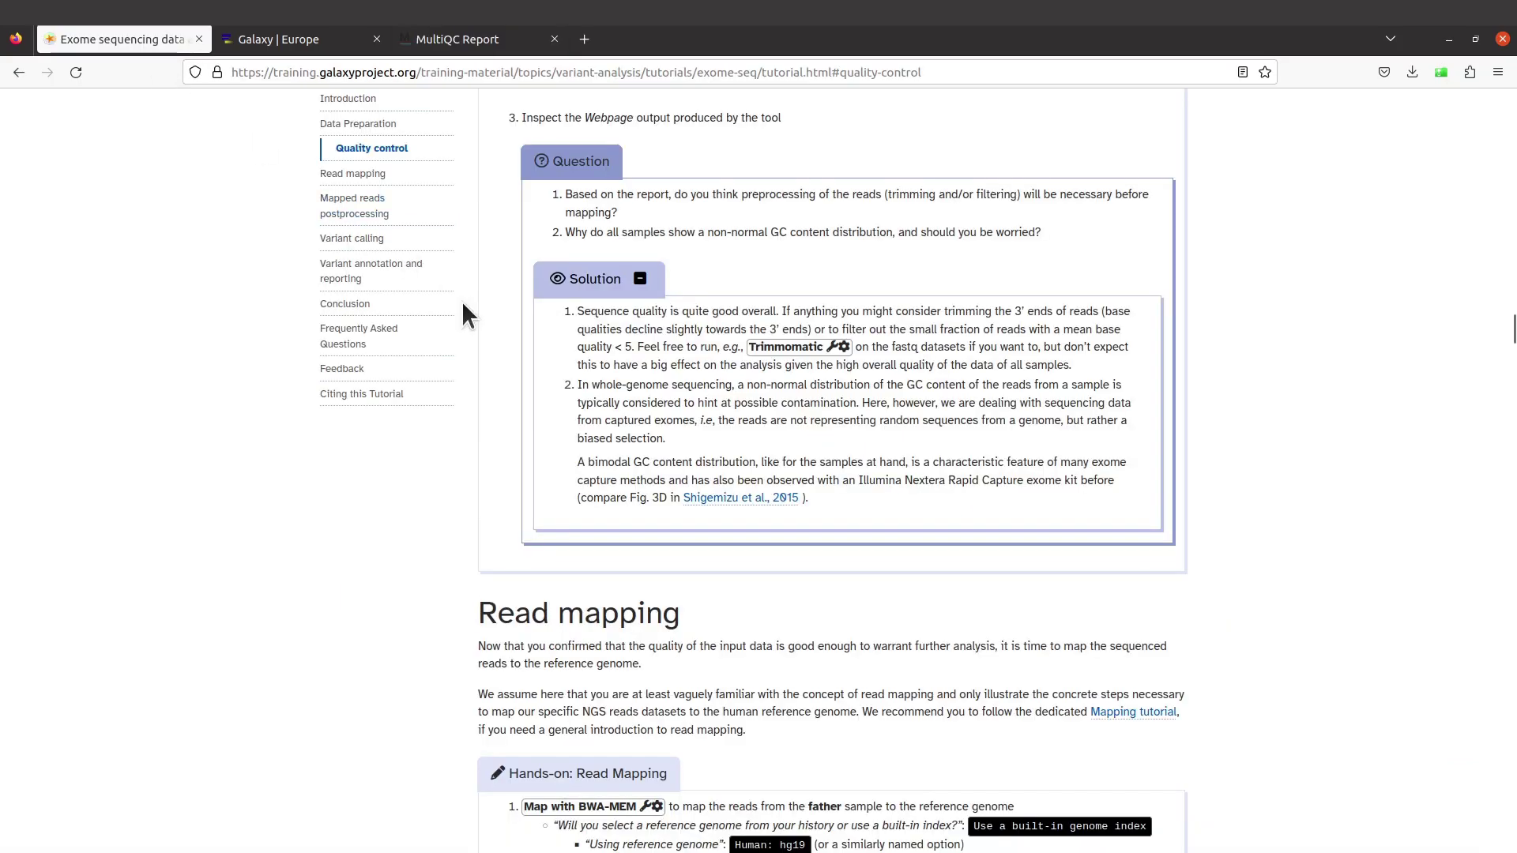
Review the tutorial's quality control solution and read the Read mapping instructions for mapping the father sample with BWA-MEM.
scroll(747, 529, "up", 3)
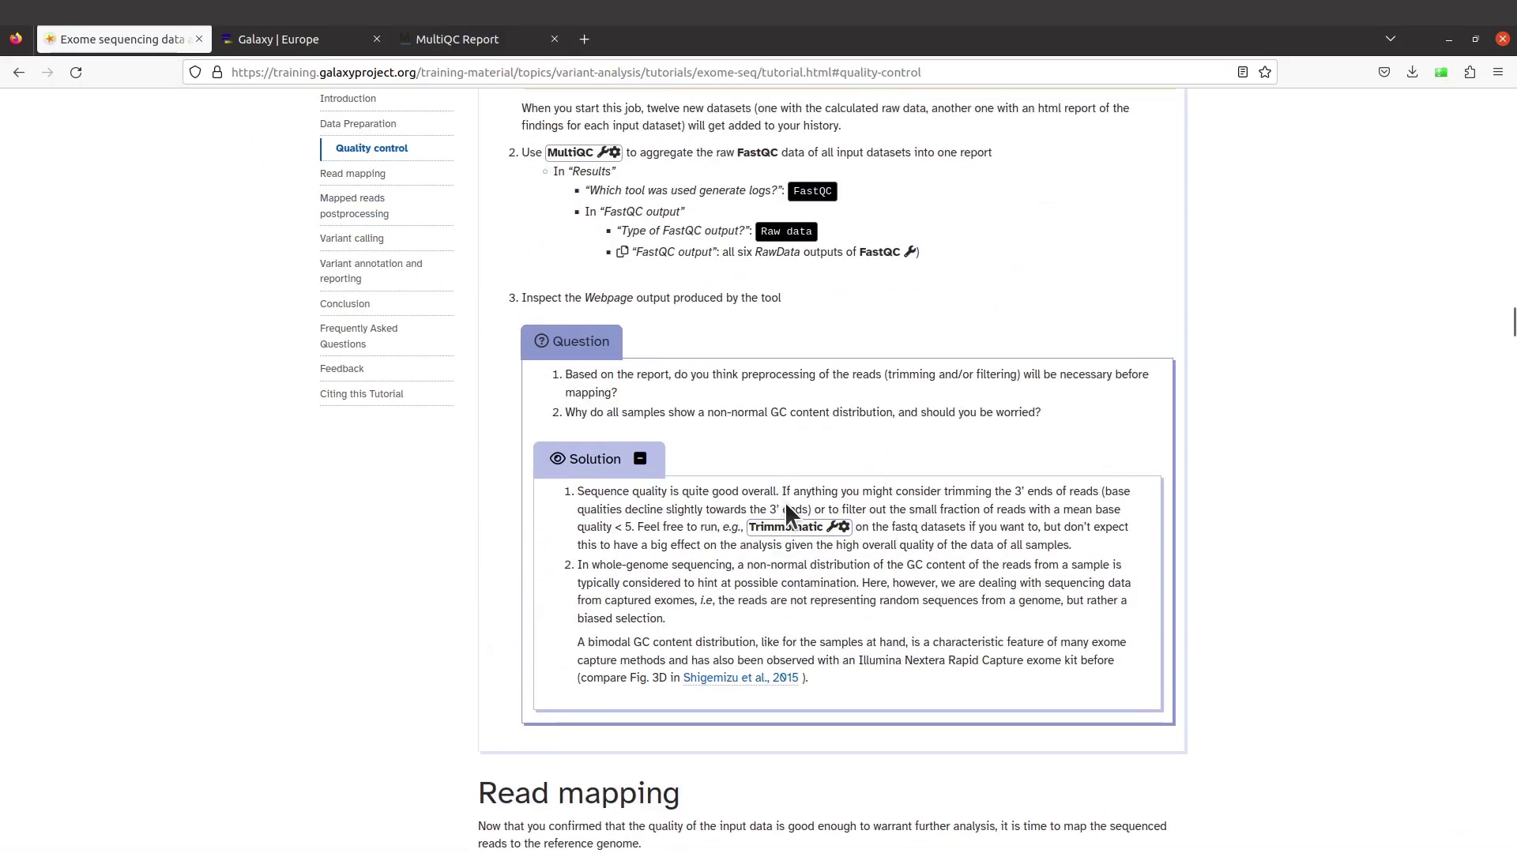
scroll(821, 490, "up", 3)
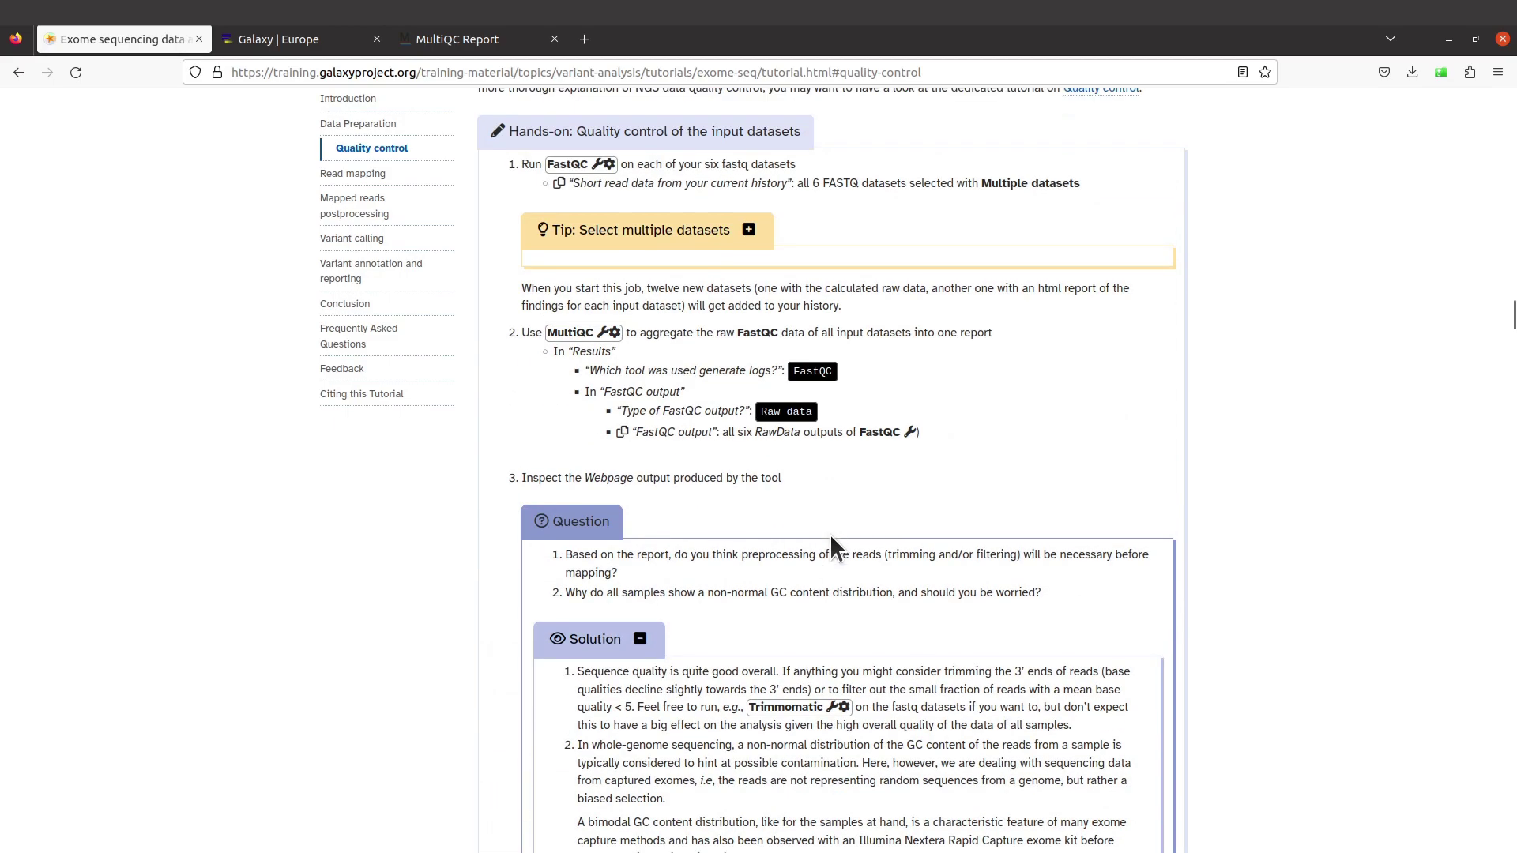
scroll(841, 557, "down", 4)
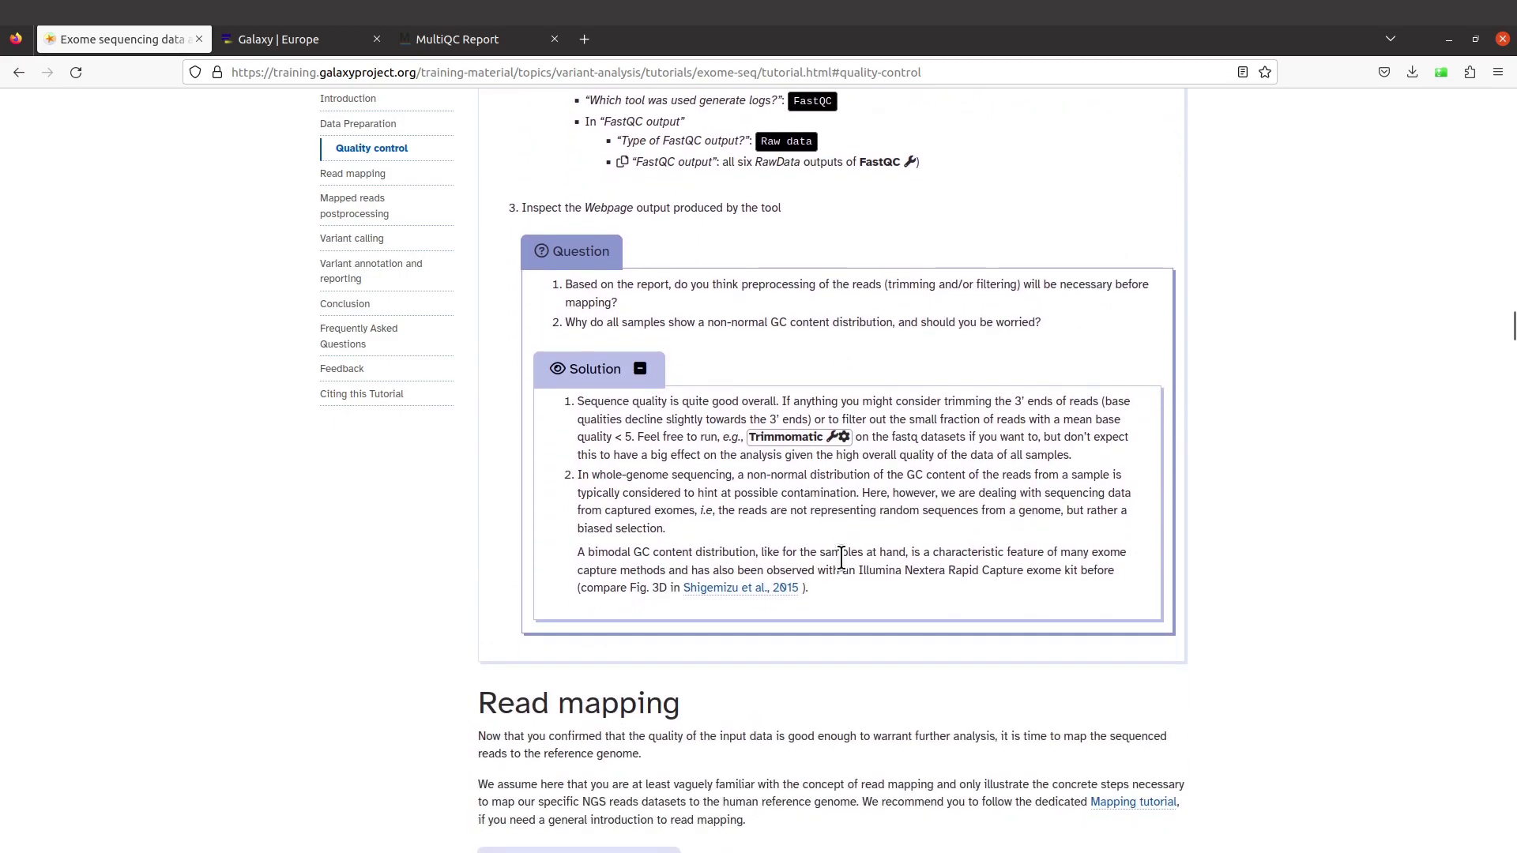
scroll(928, 626, "down", 4)
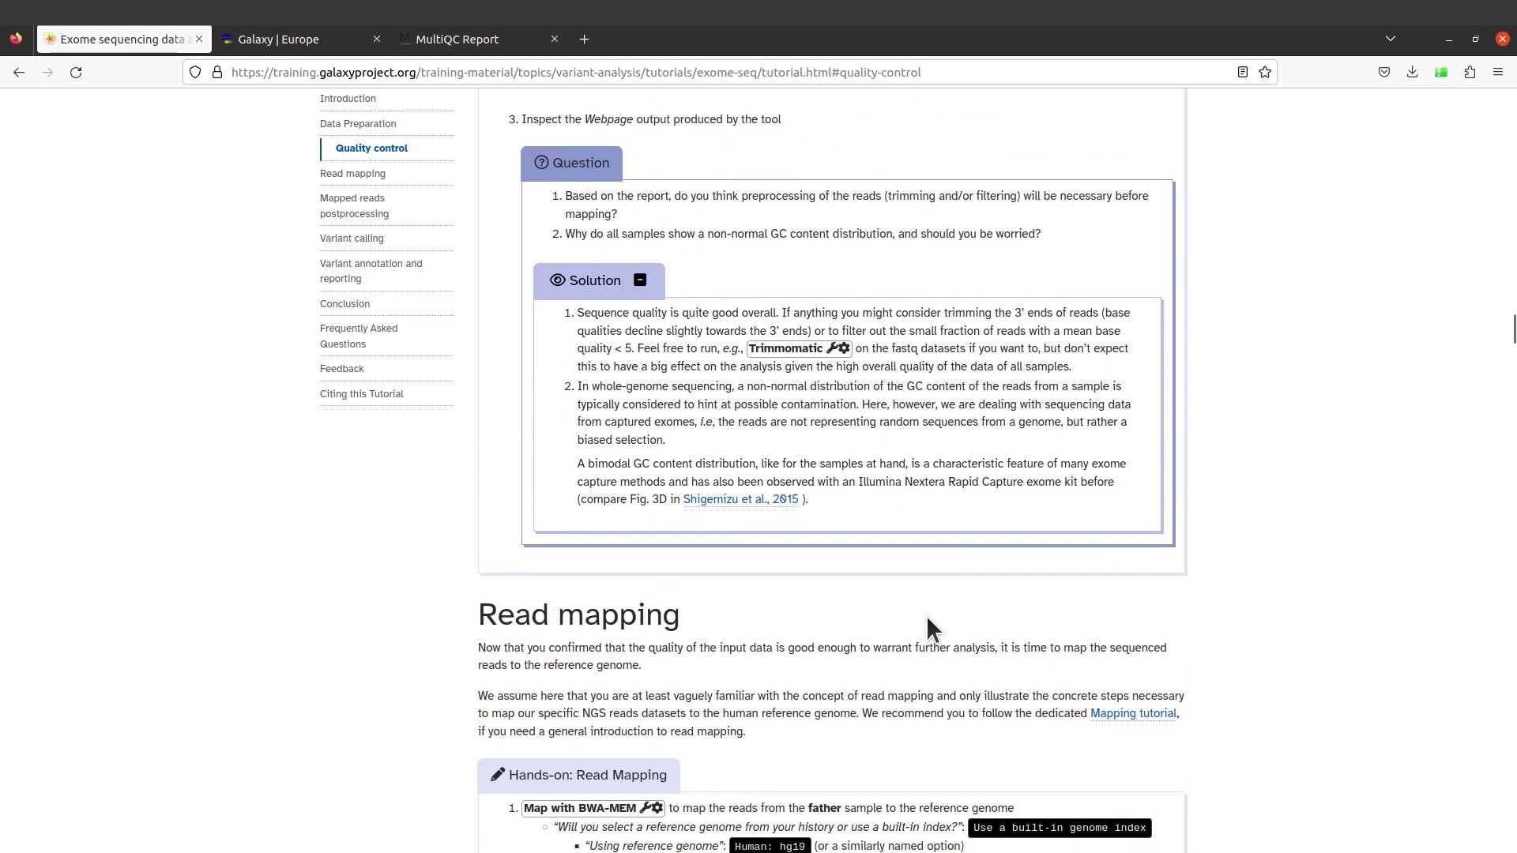
scroll(928, 628, "down", 1)
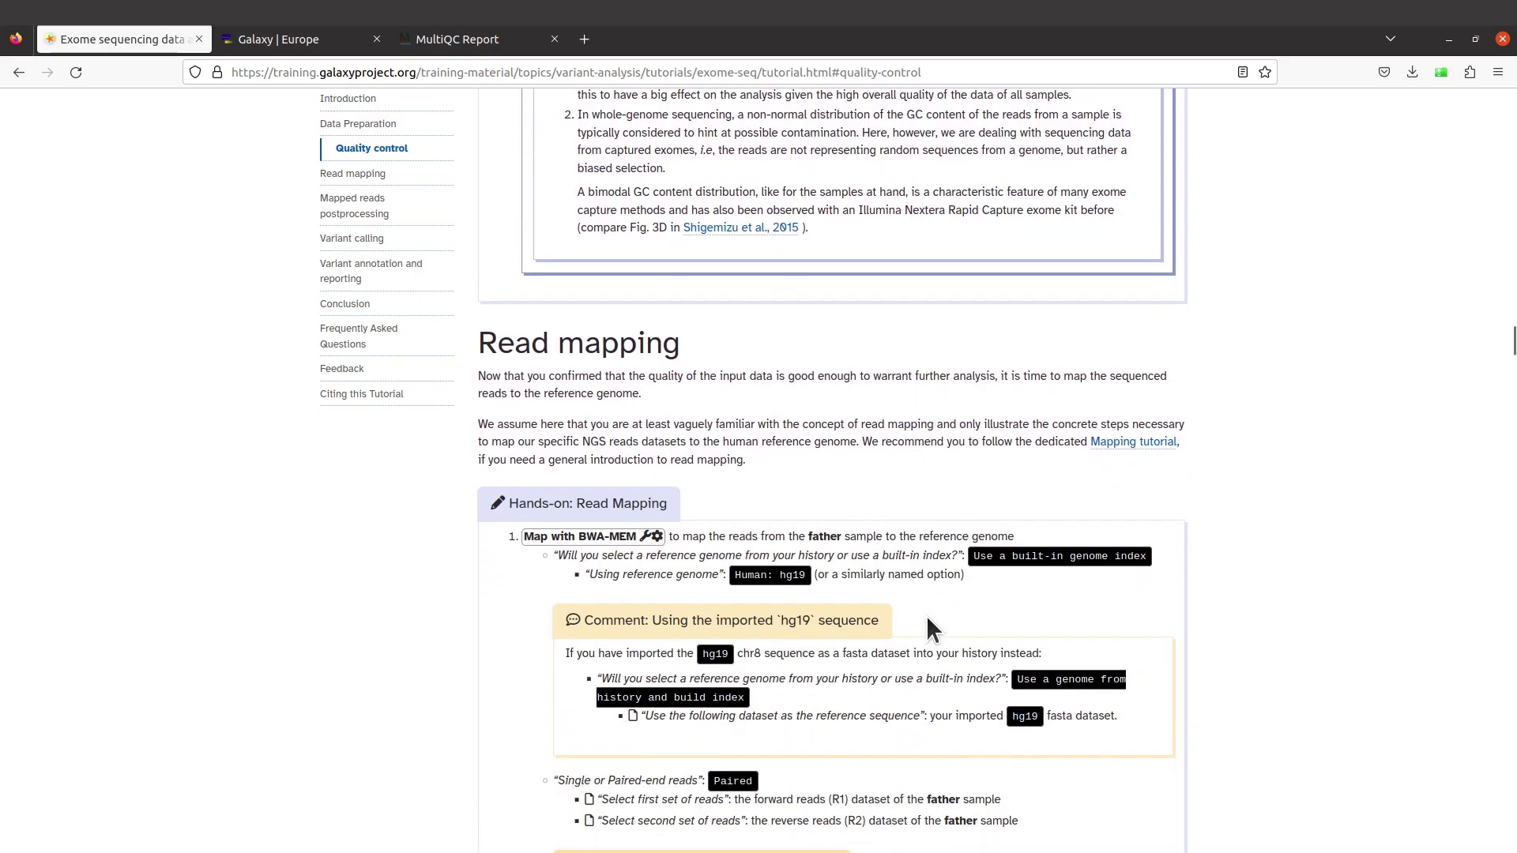
scroll(925, 615, "up", 1)
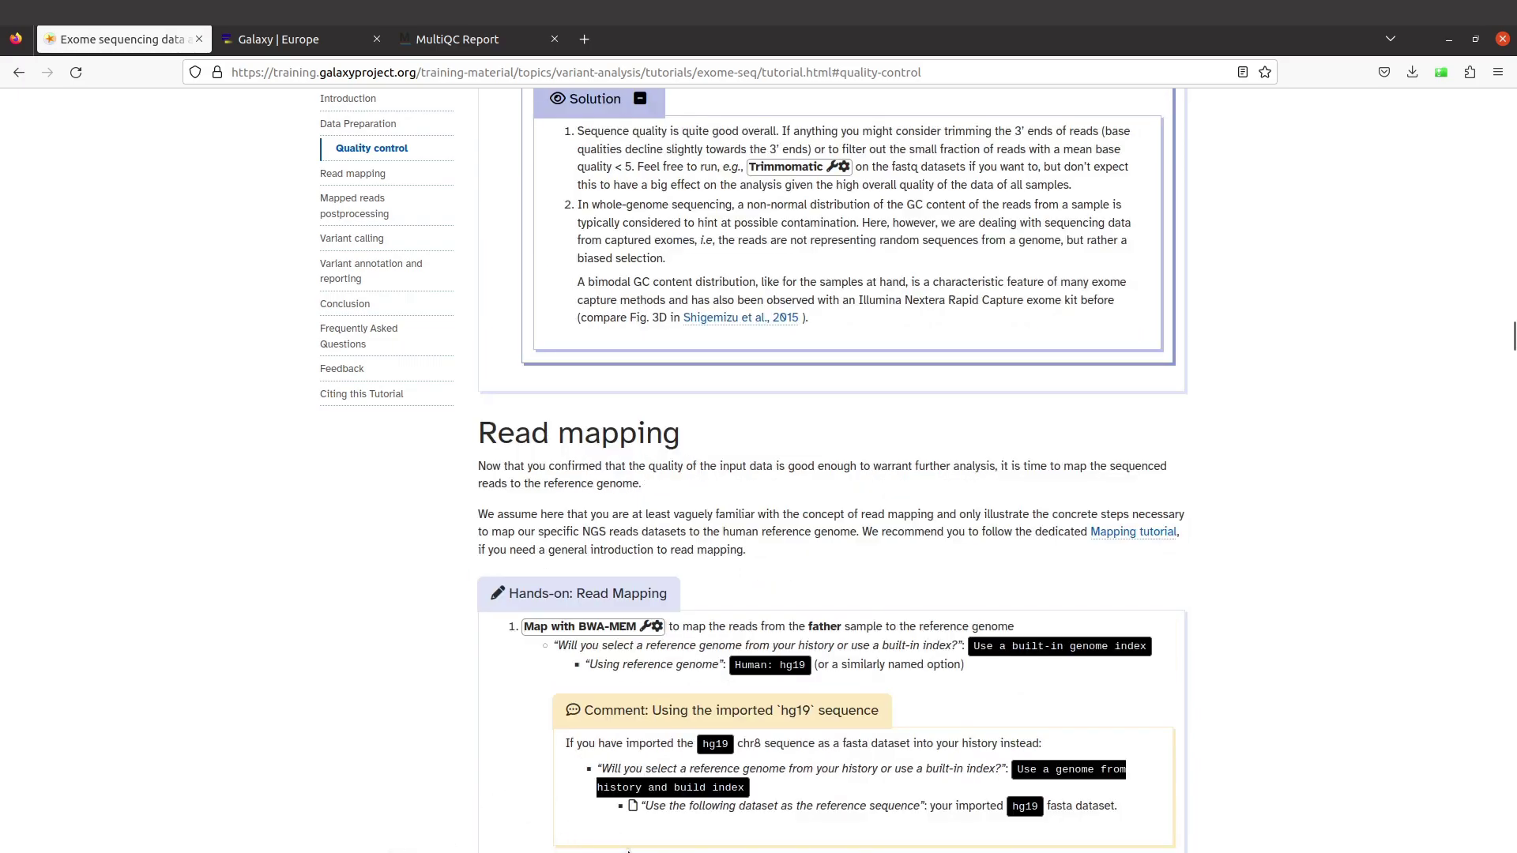
scroll(628, 851, "down", 1)
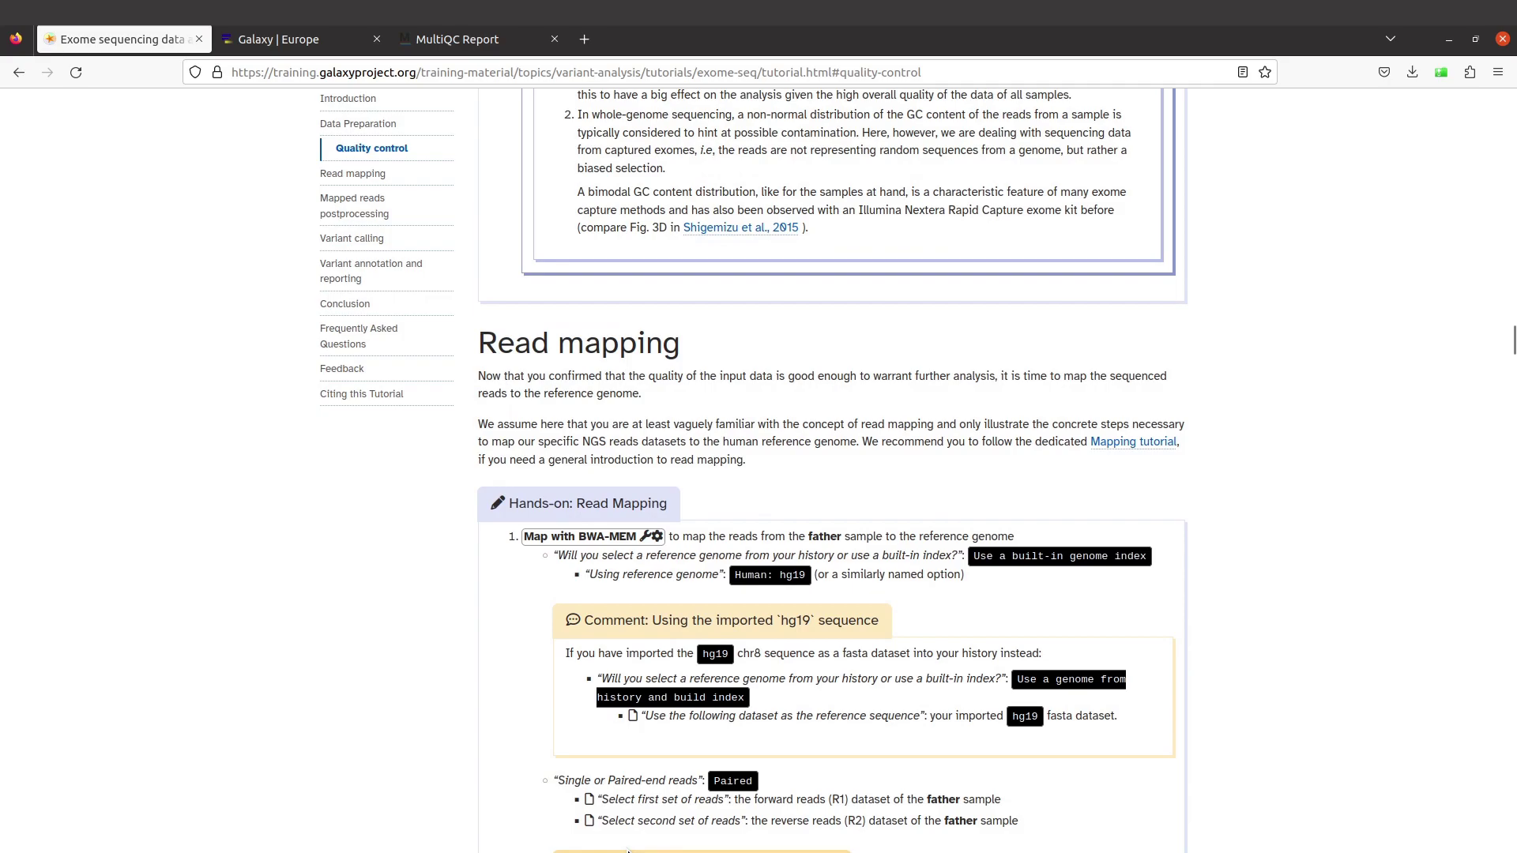
scroll(654, 806, "down", 2)
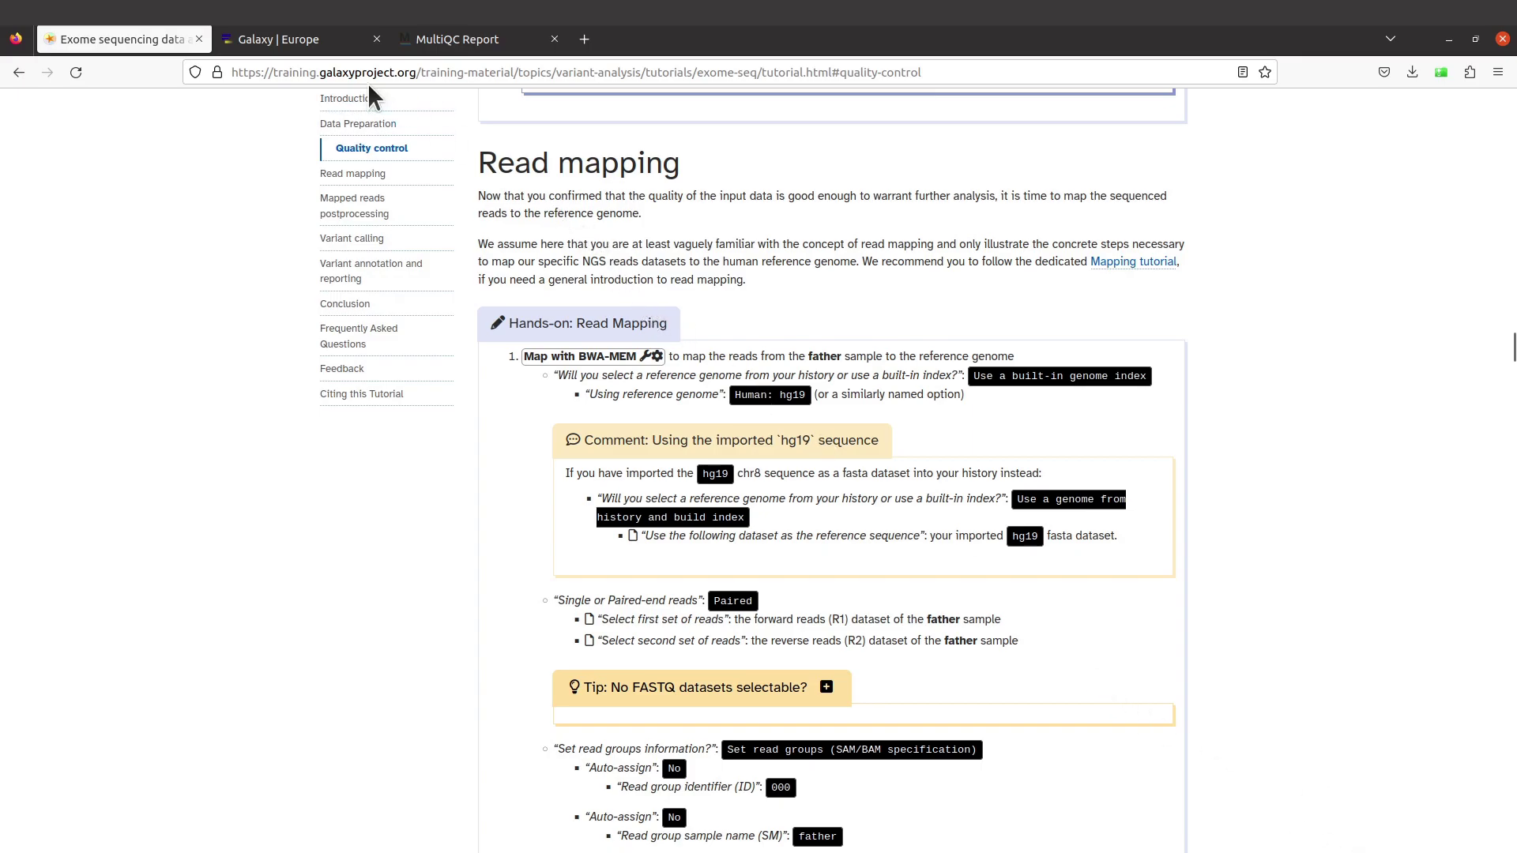
Switch to Galaxy, search the tools for bwa-mem, and open the Map with BWA-MEM tool.
left_click(305, 48)
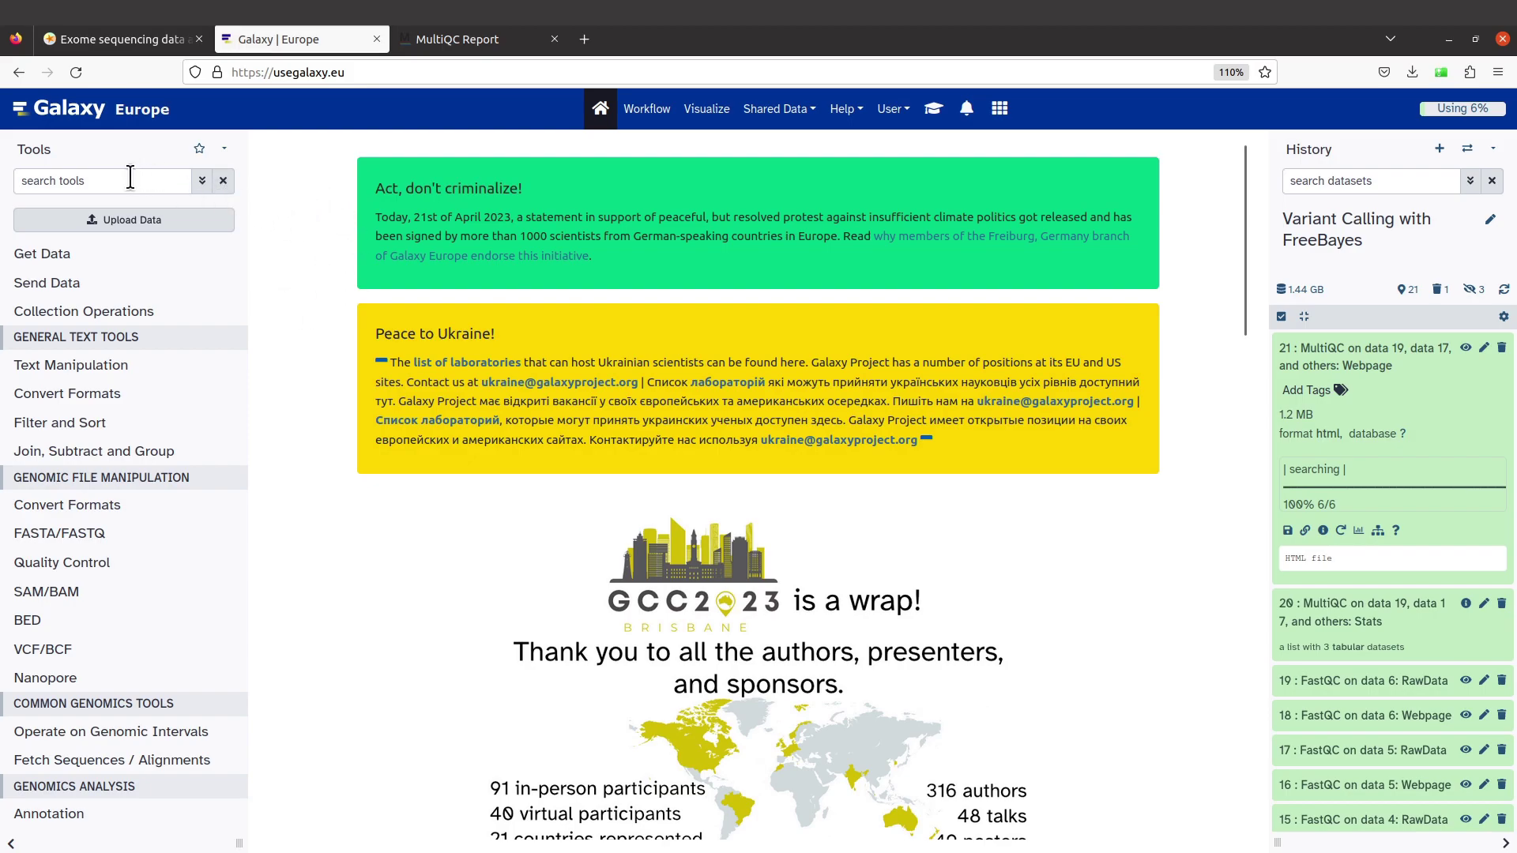
left_click(99, 181)
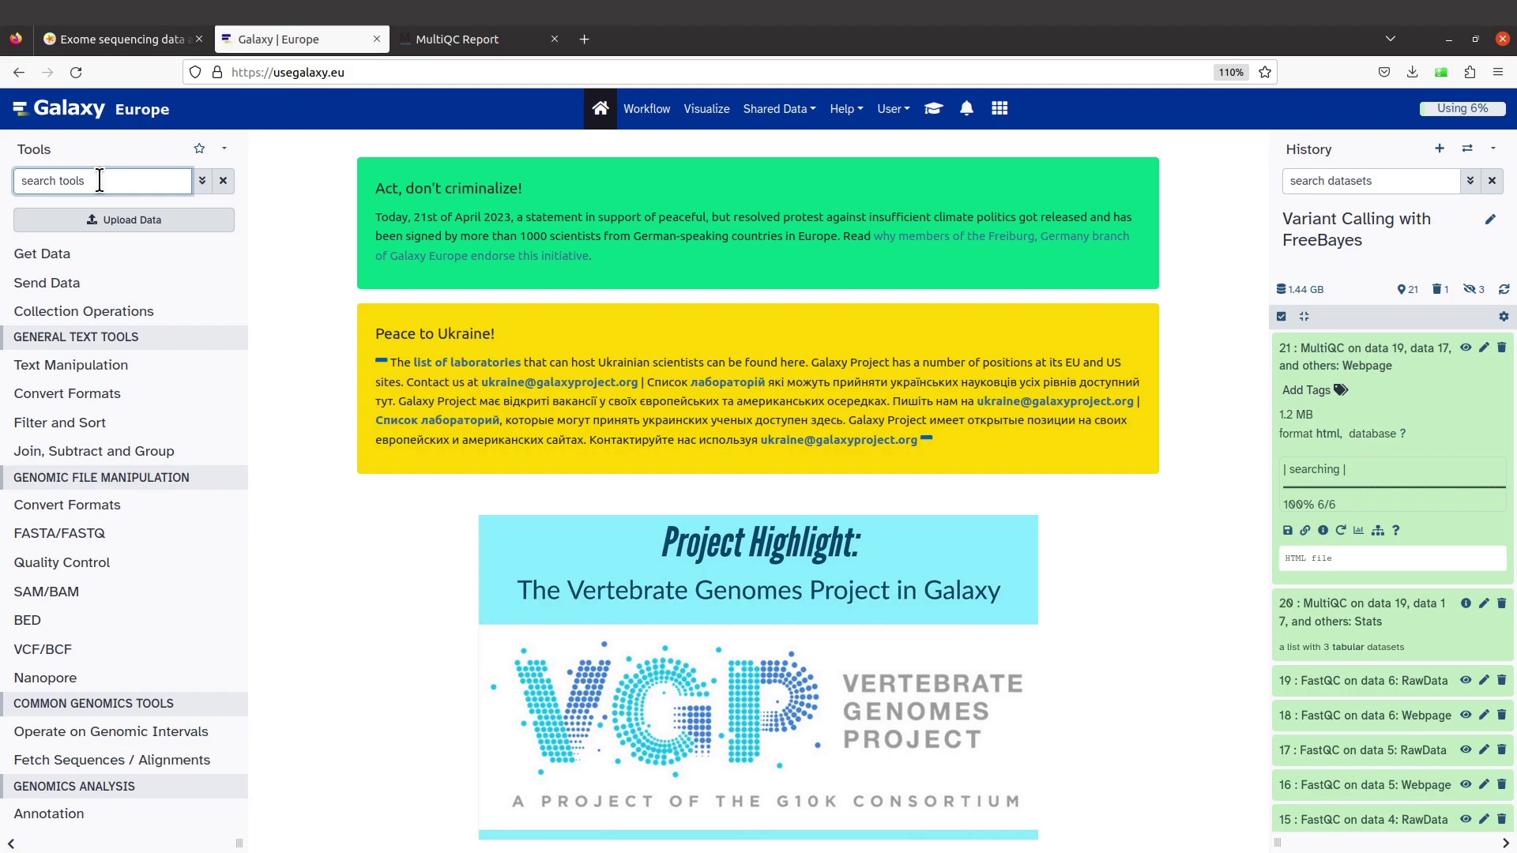
type("bw")
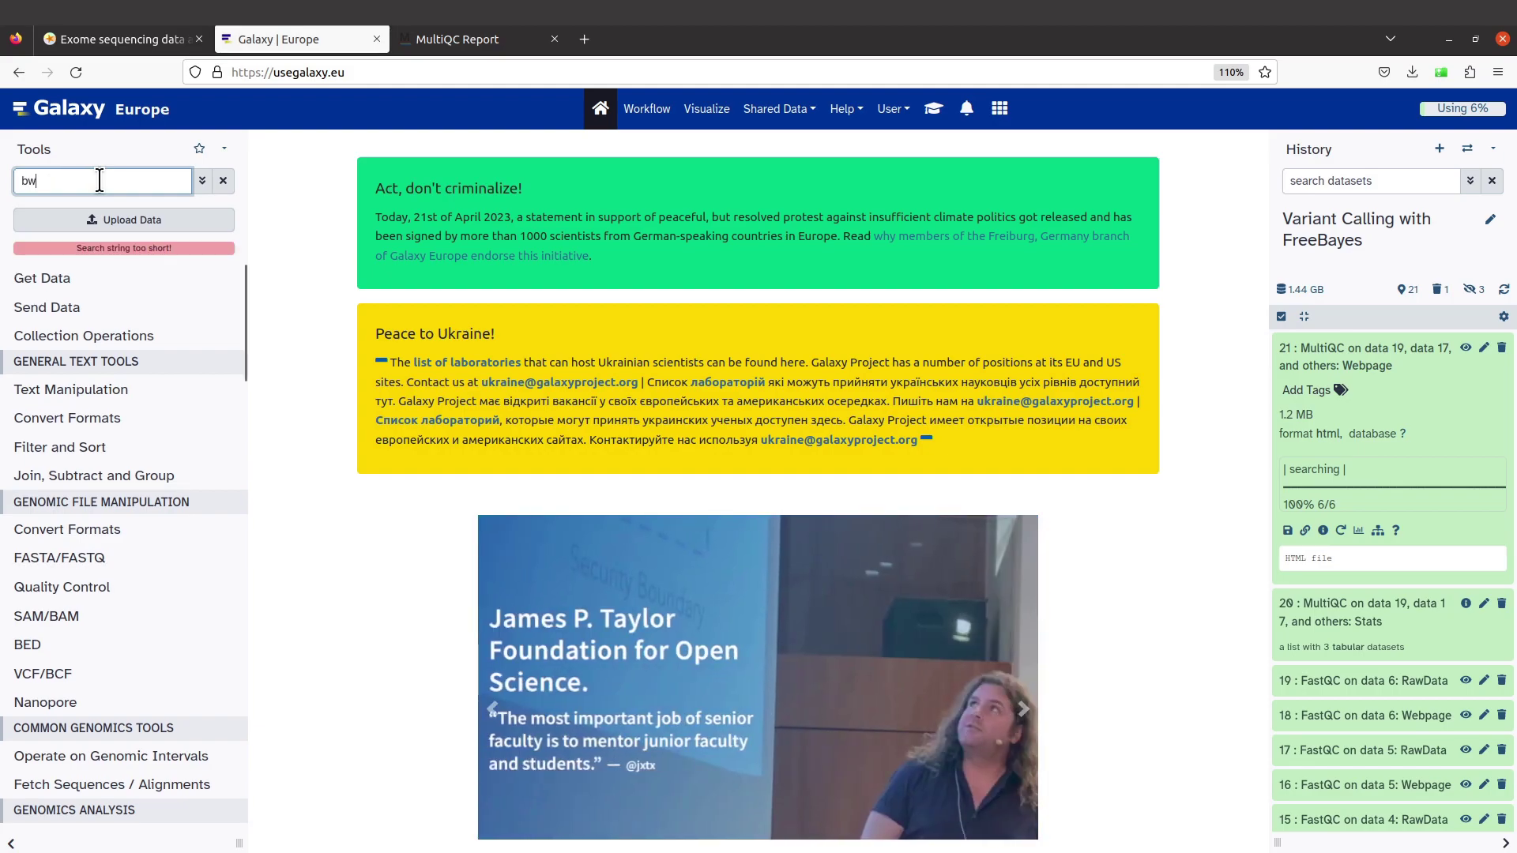
type("a-mem")
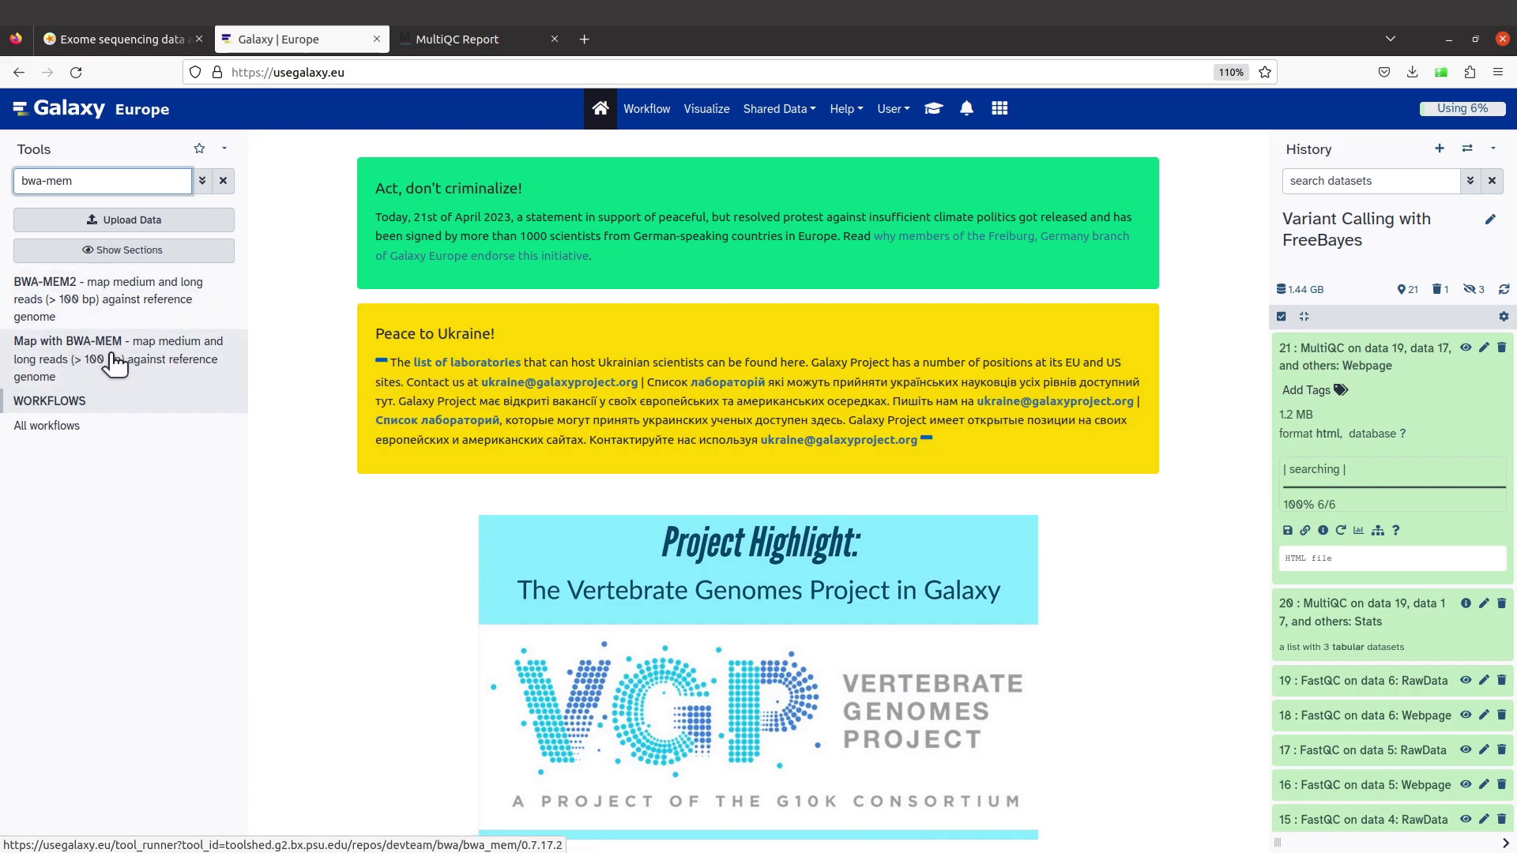
left_click(92, 360)
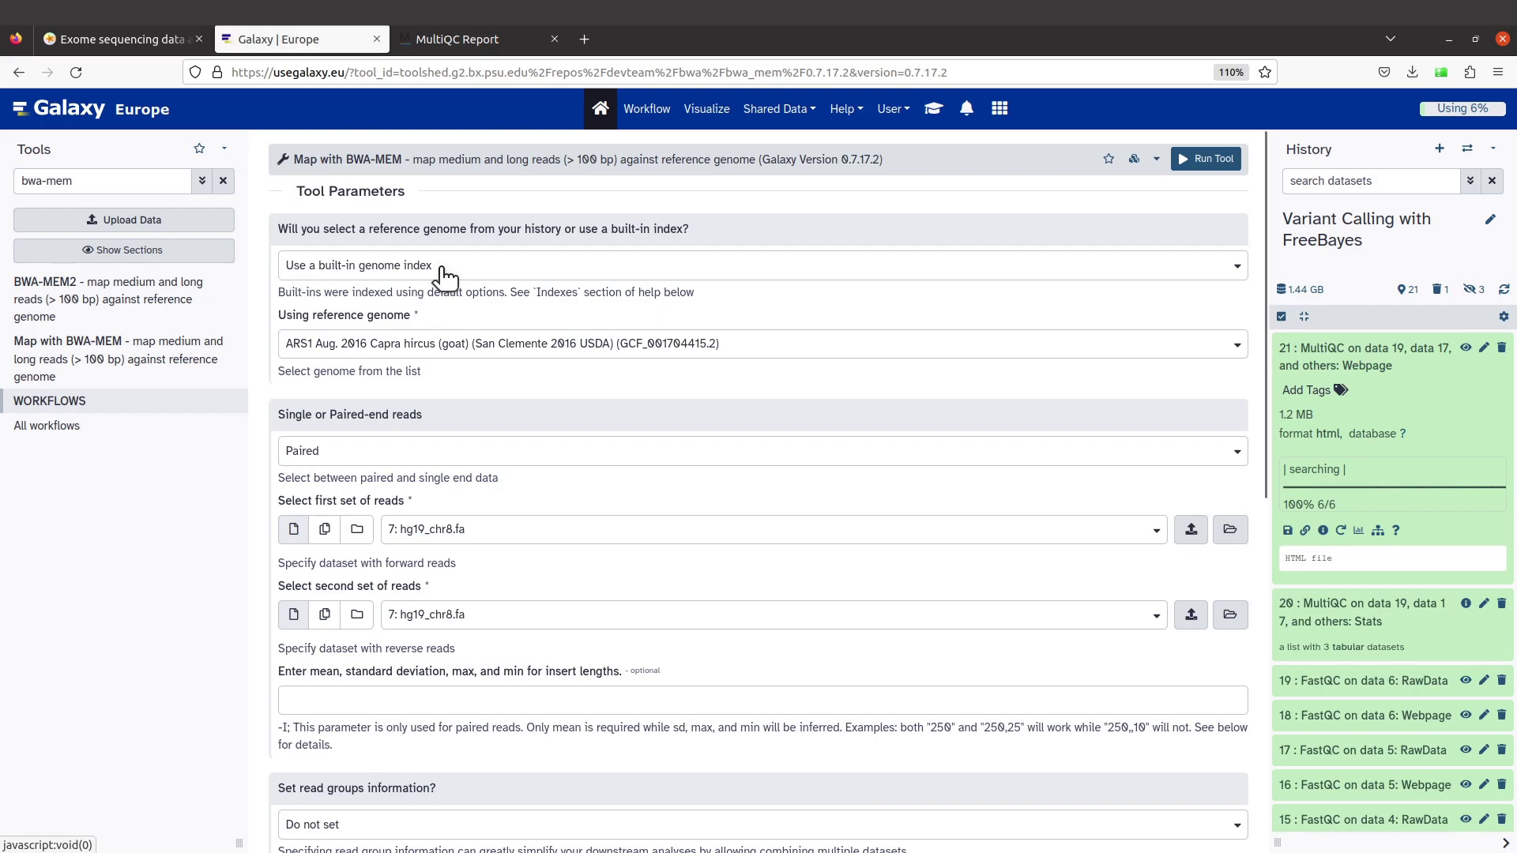
Following the tutorial's hg19 comment, set the reference to a genome from history and build index, using dataset 7: hg19_chr8.fa.
left_click(114, 36)
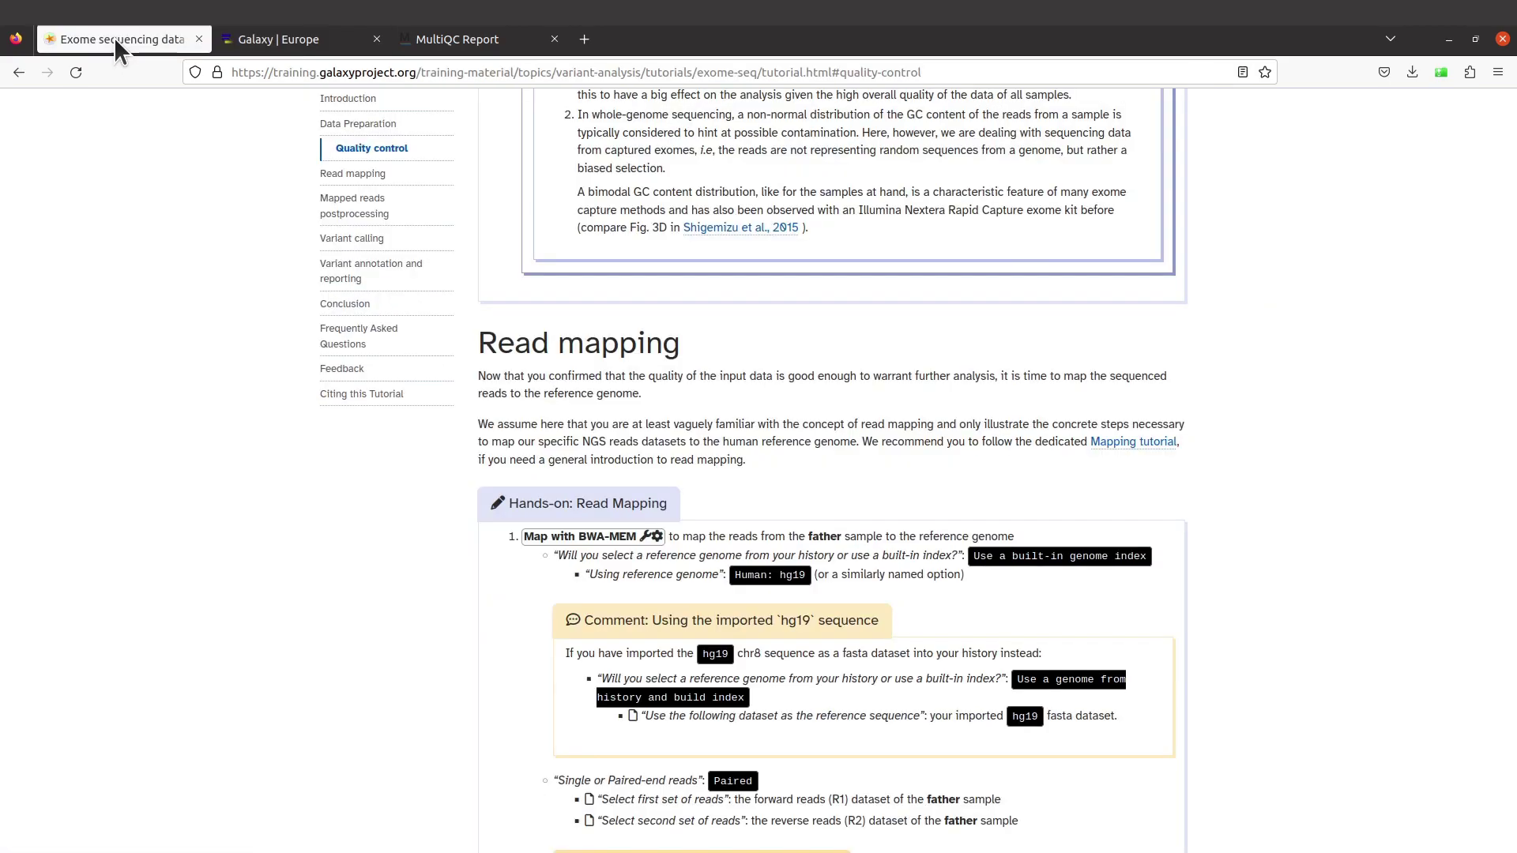
scroll(847, 553, "down", 2)
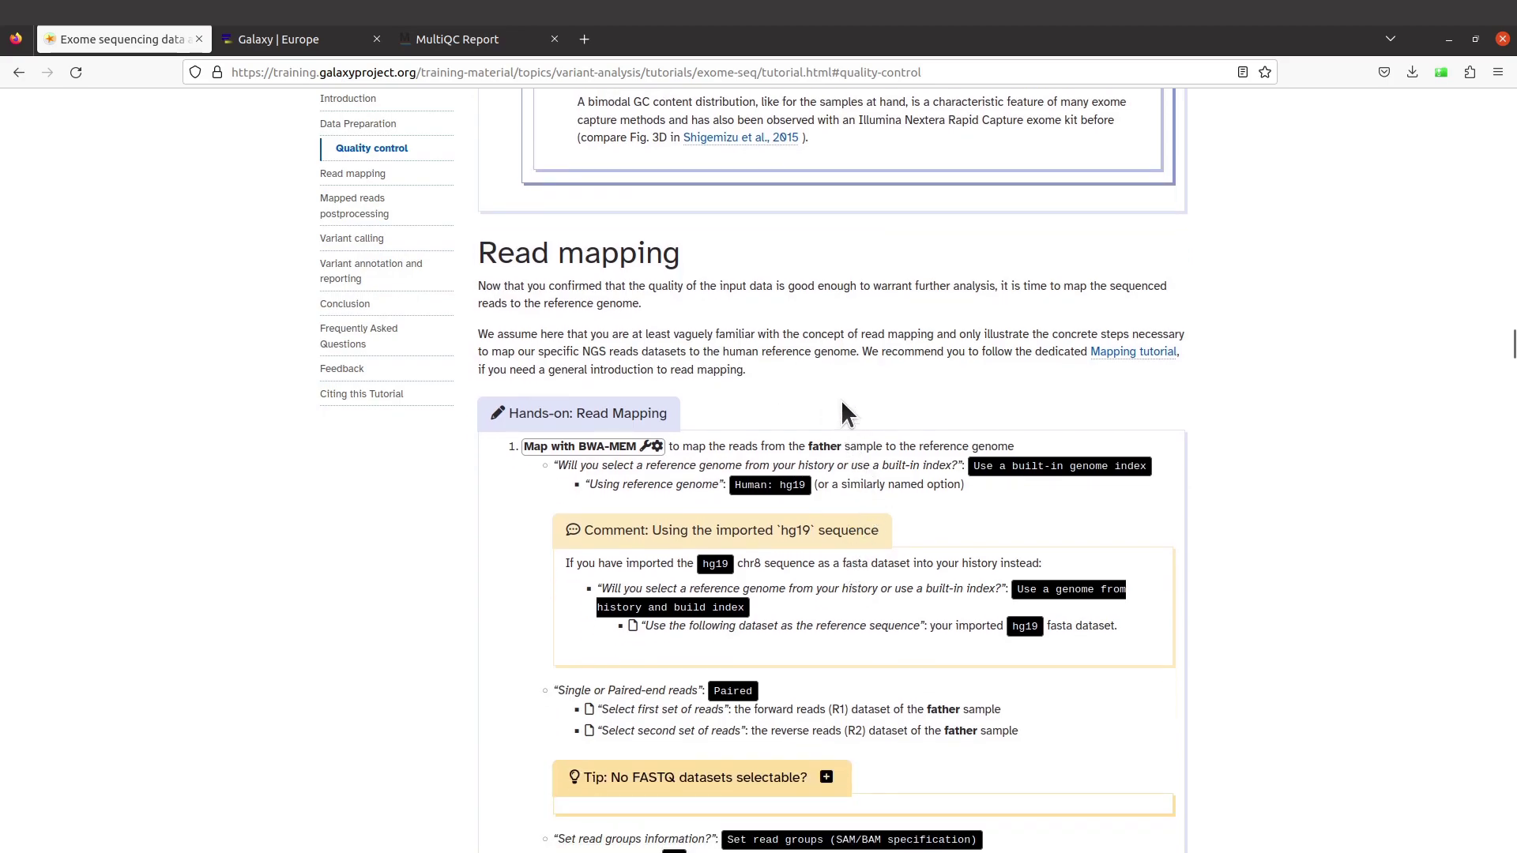
scroll(857, 531, "down", 2)
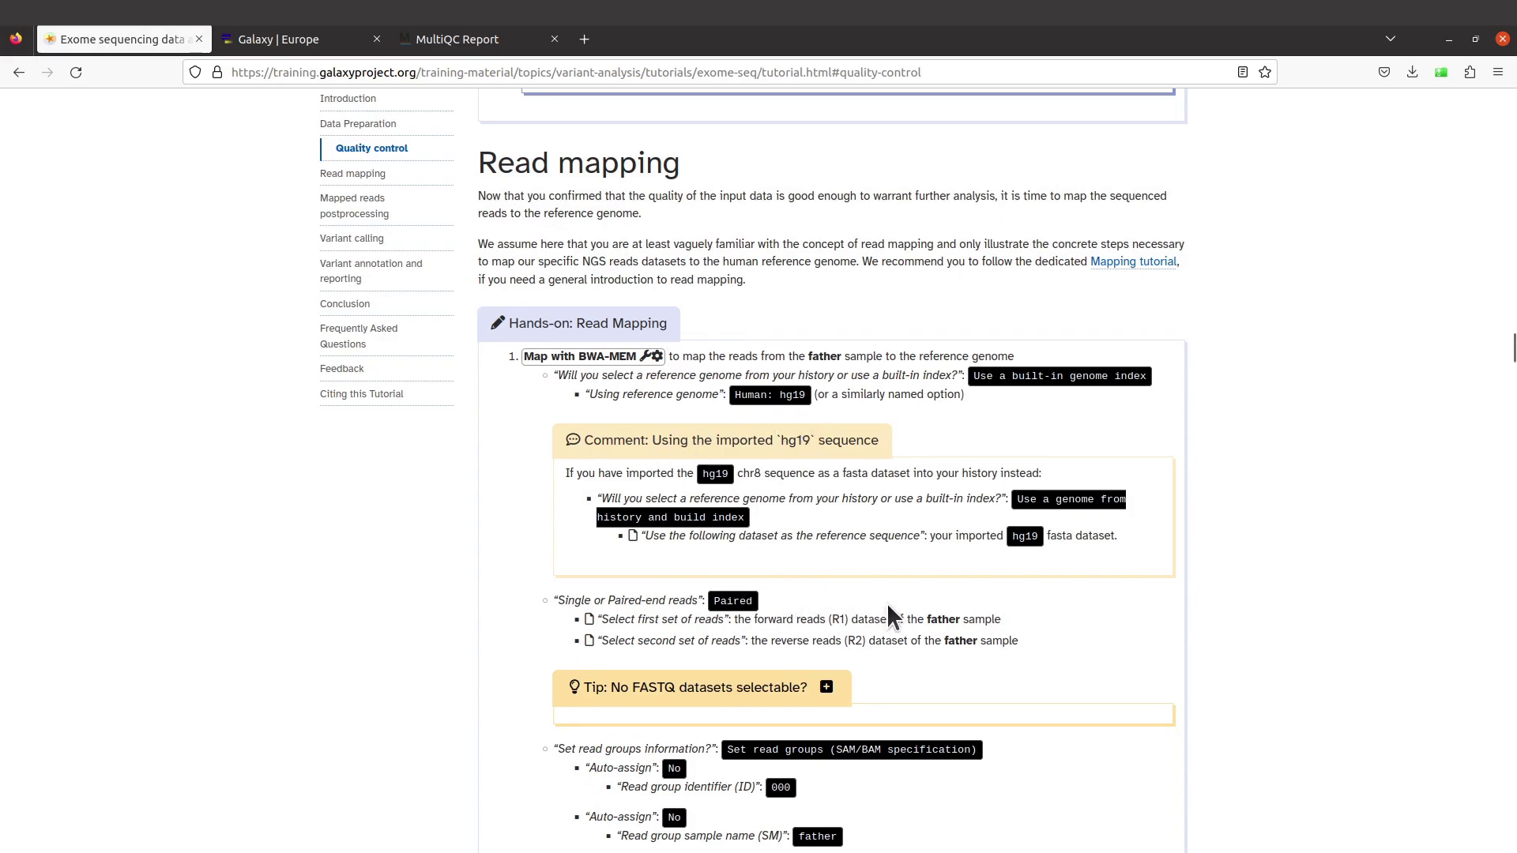
scroll(887, 608, "down", 2)
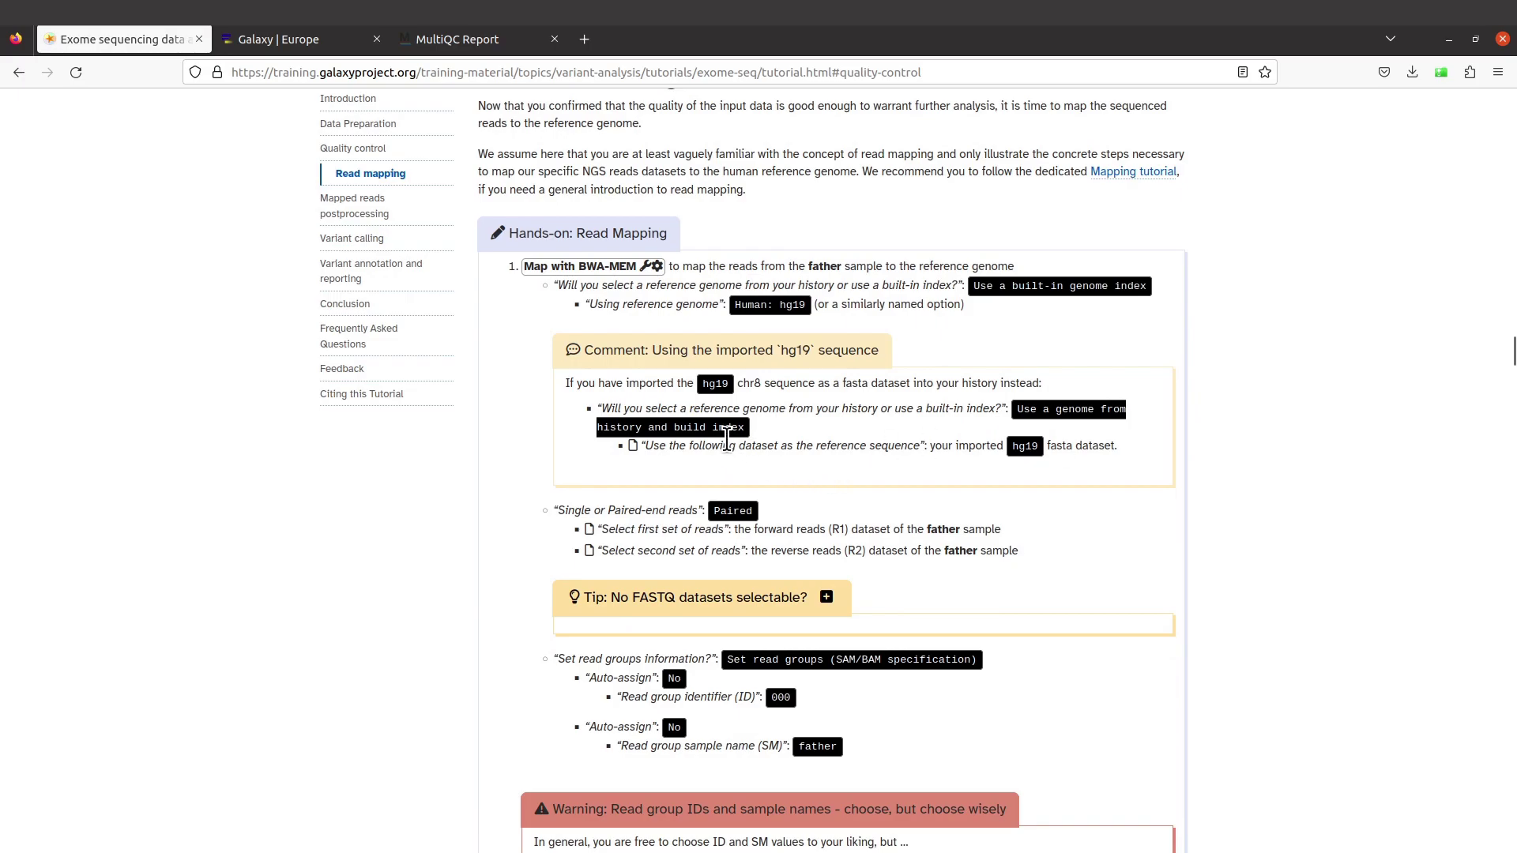
left_click(294, 38)
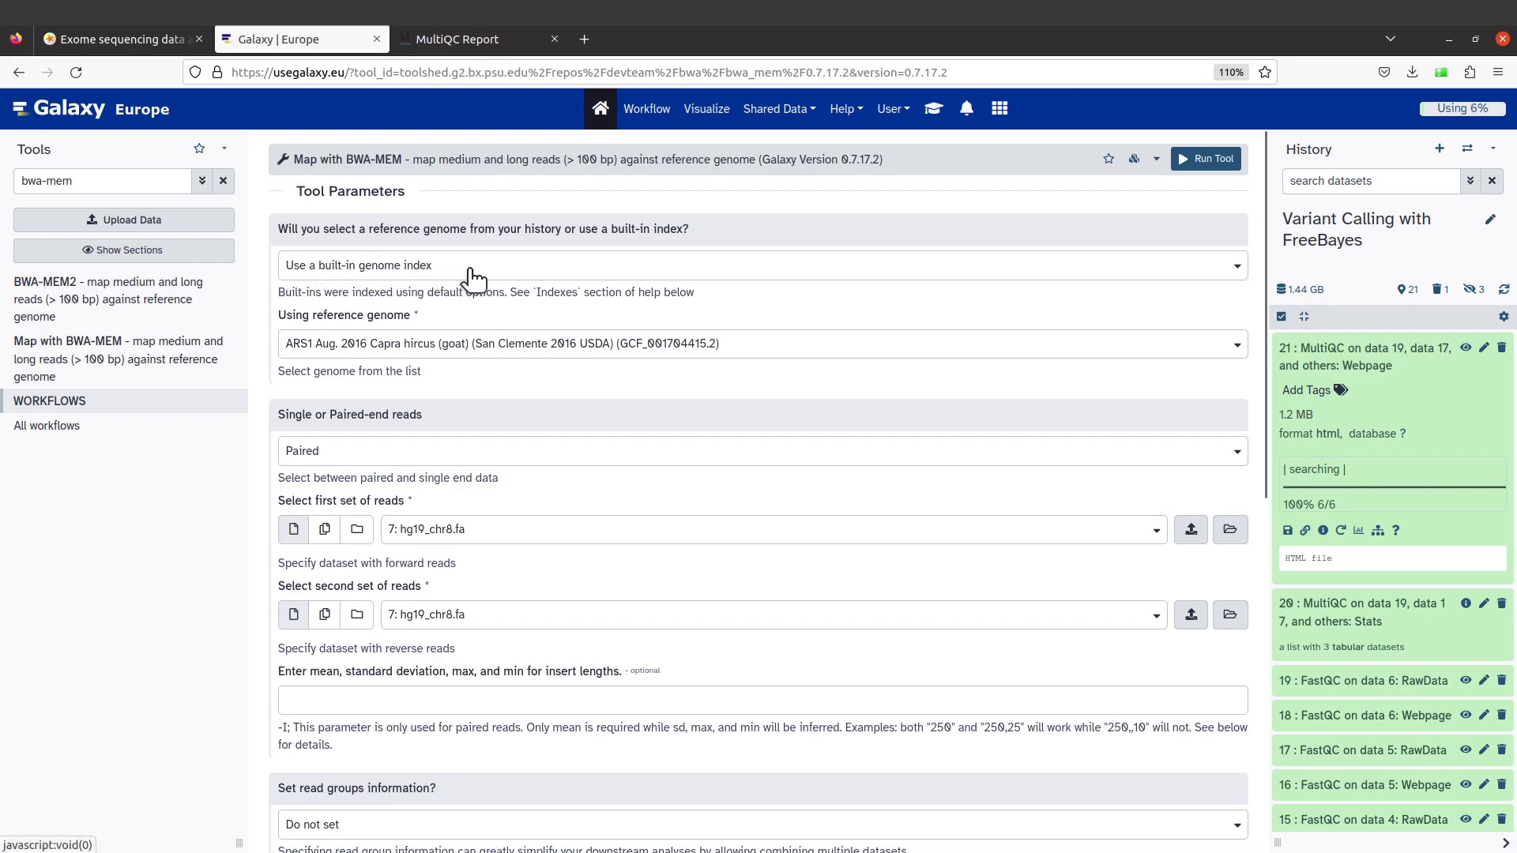
left_click(412, 267)
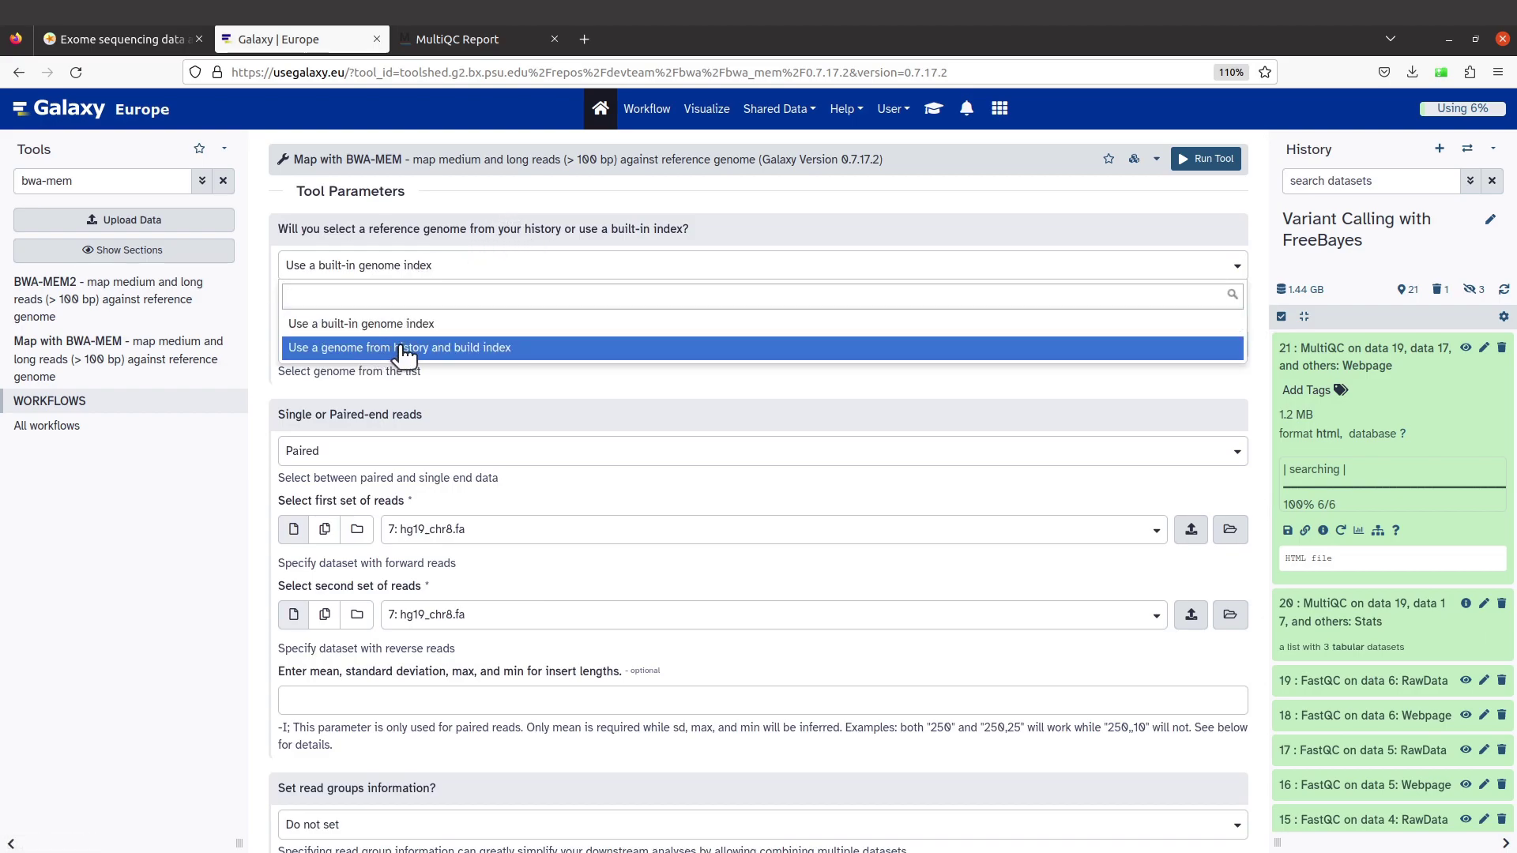
left_click(427, 348)
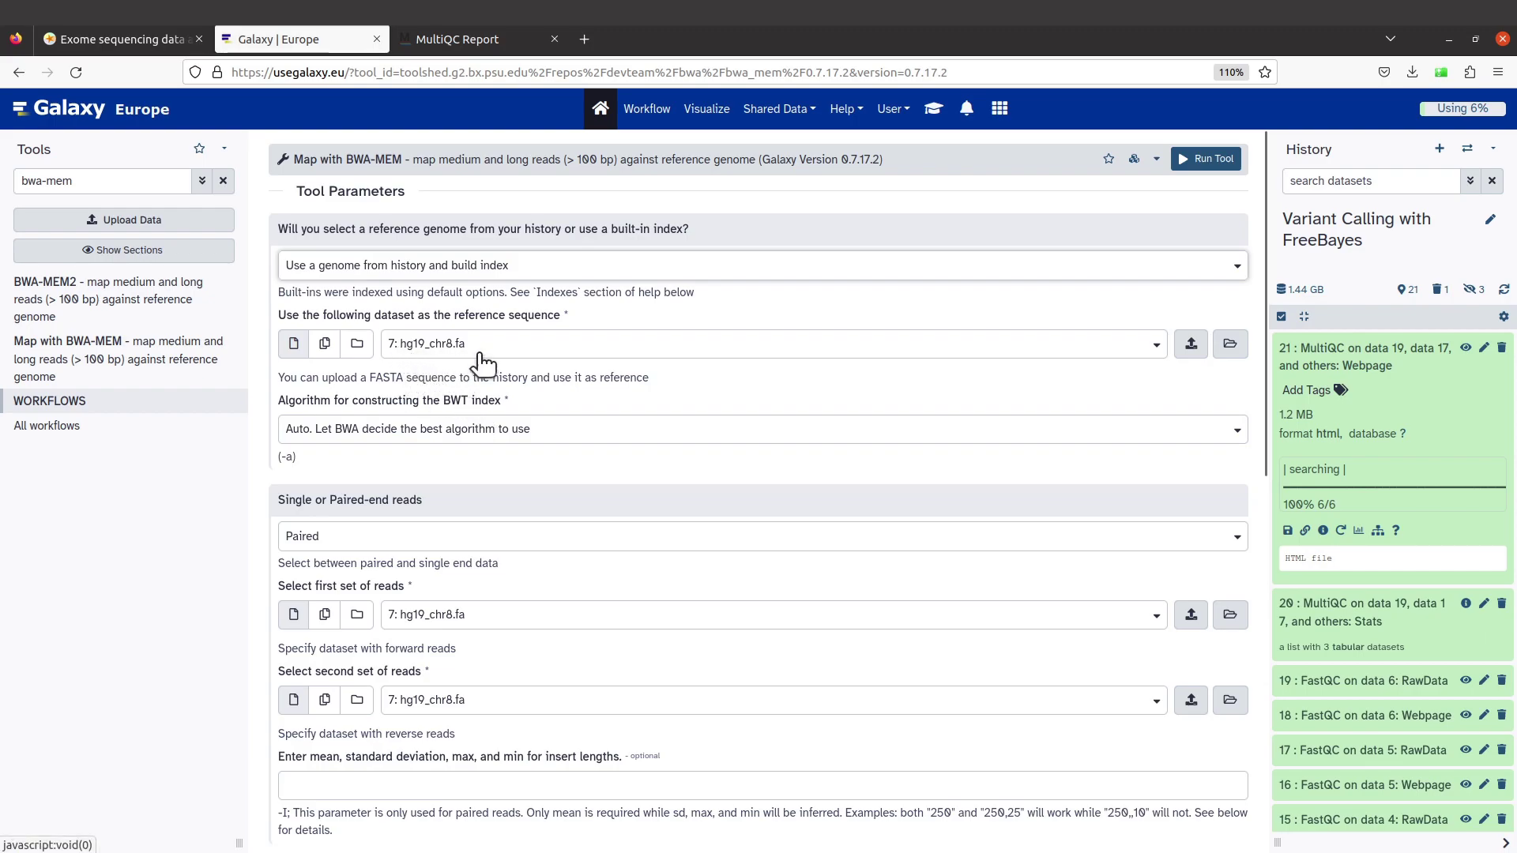
left_click(419, 345)
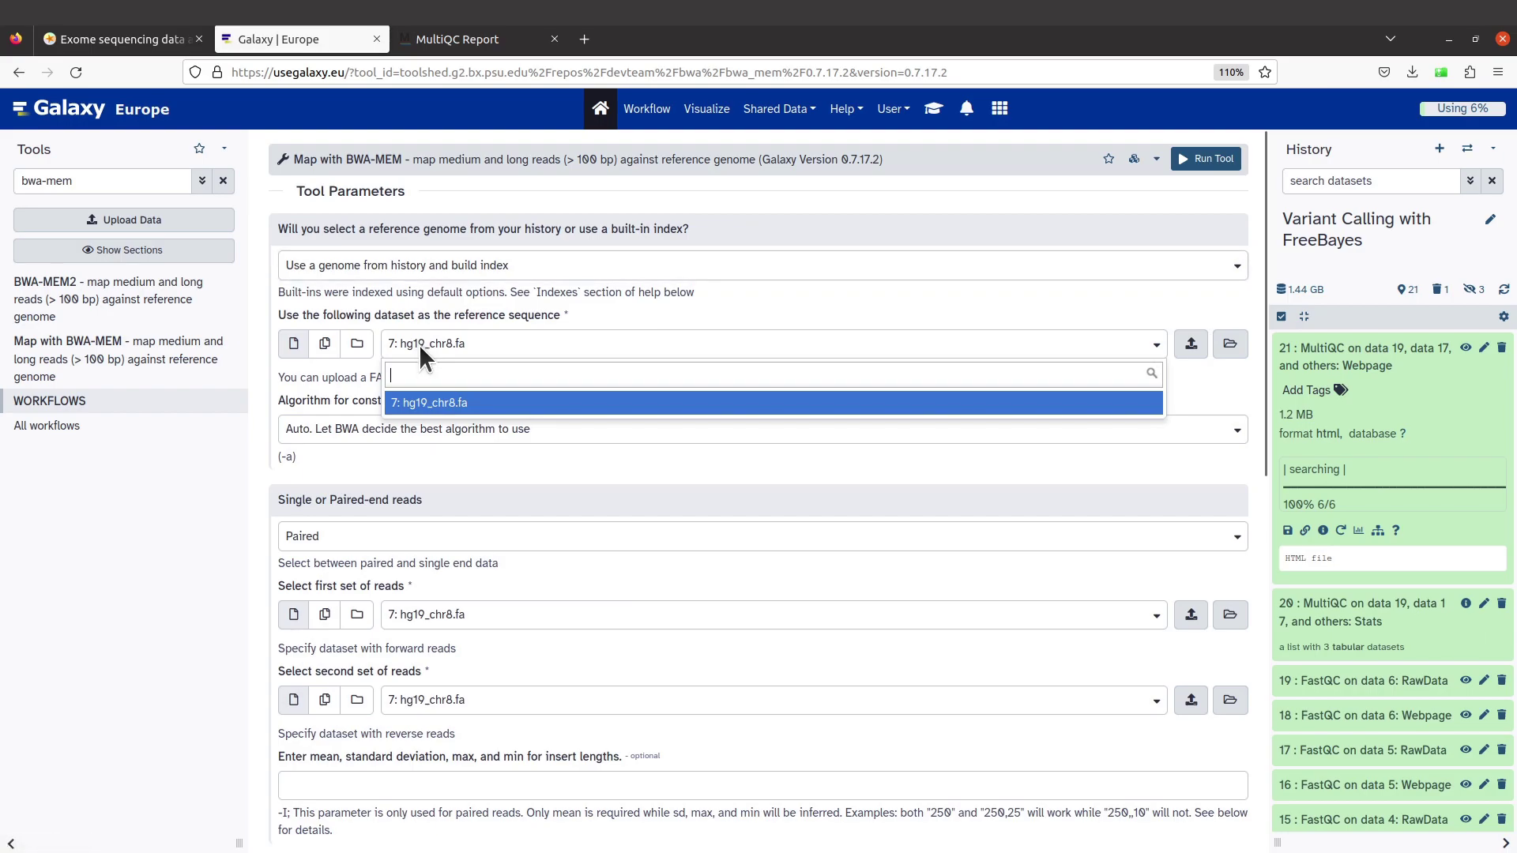
left_click(433, 403)
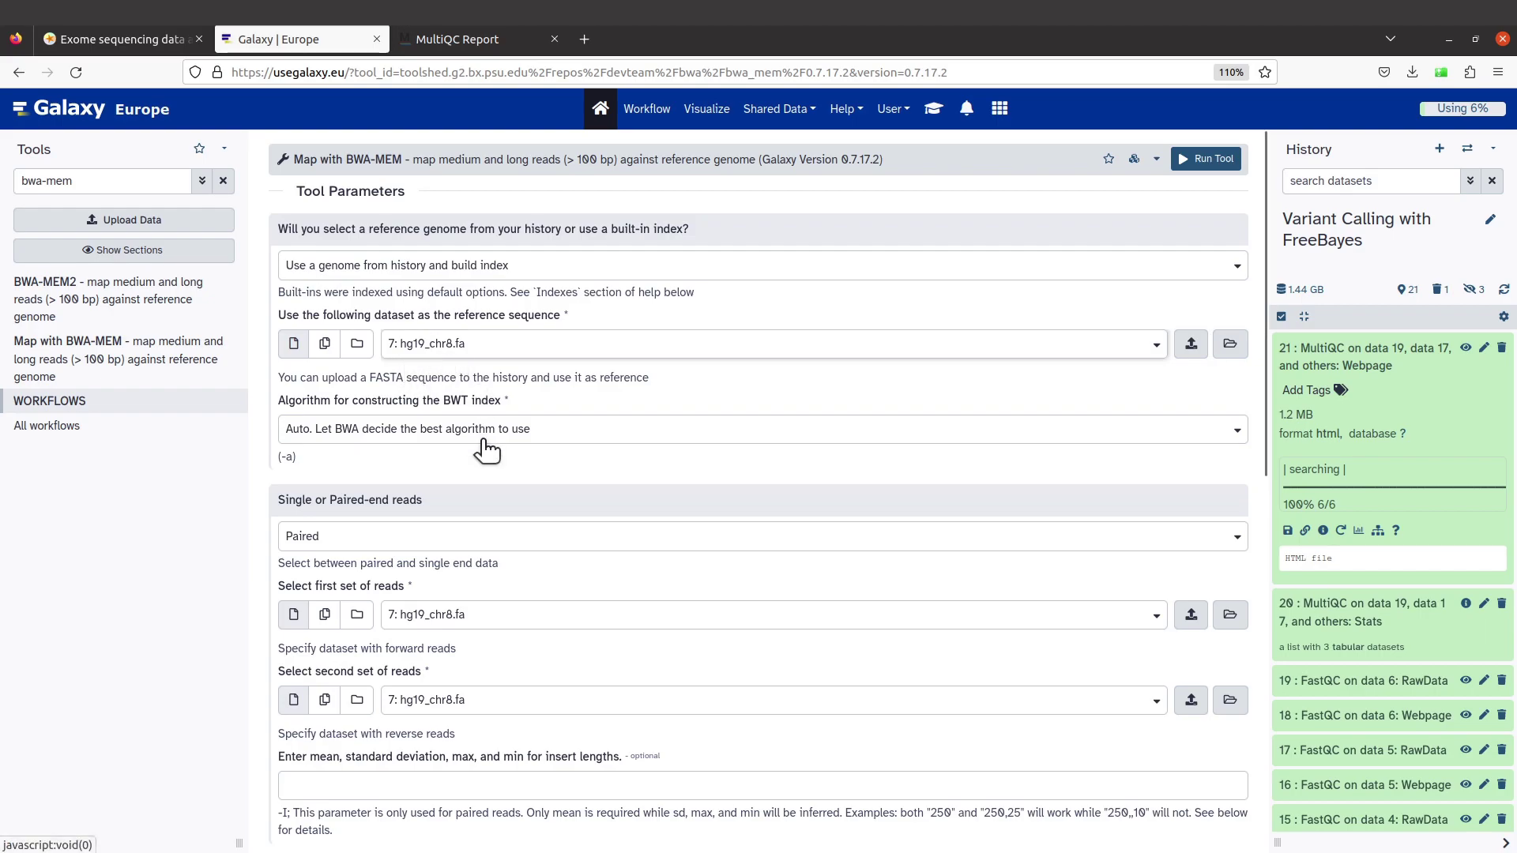
Check the tutorial's read input settings and choose Paired as the read type in the BWA-MEM form.
scroll(487, 450, "down", 2)
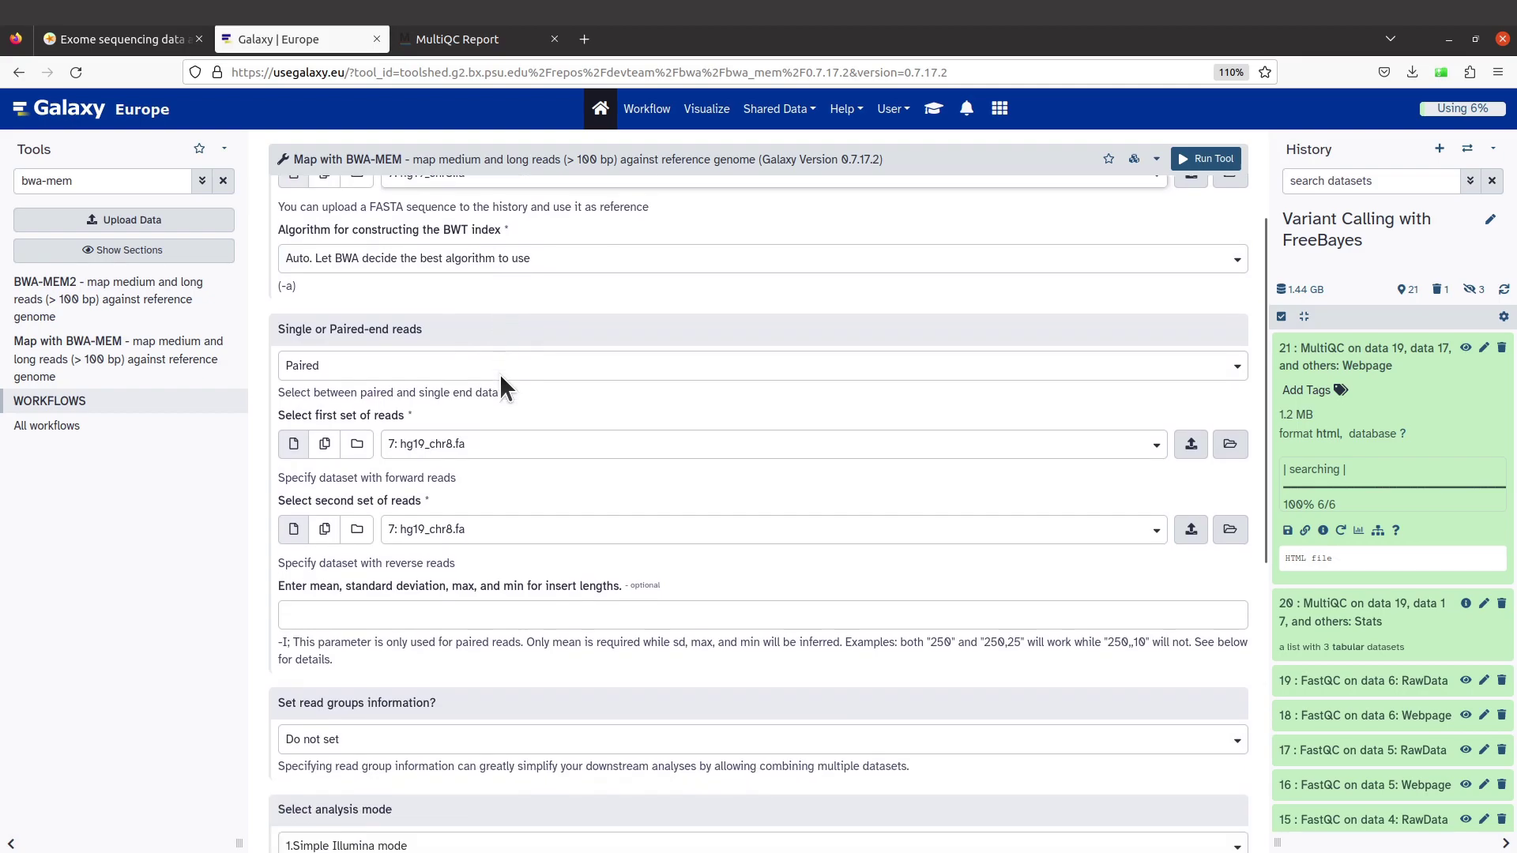
left_click(134, 36)
scroll(1012, 629, "down", 2)
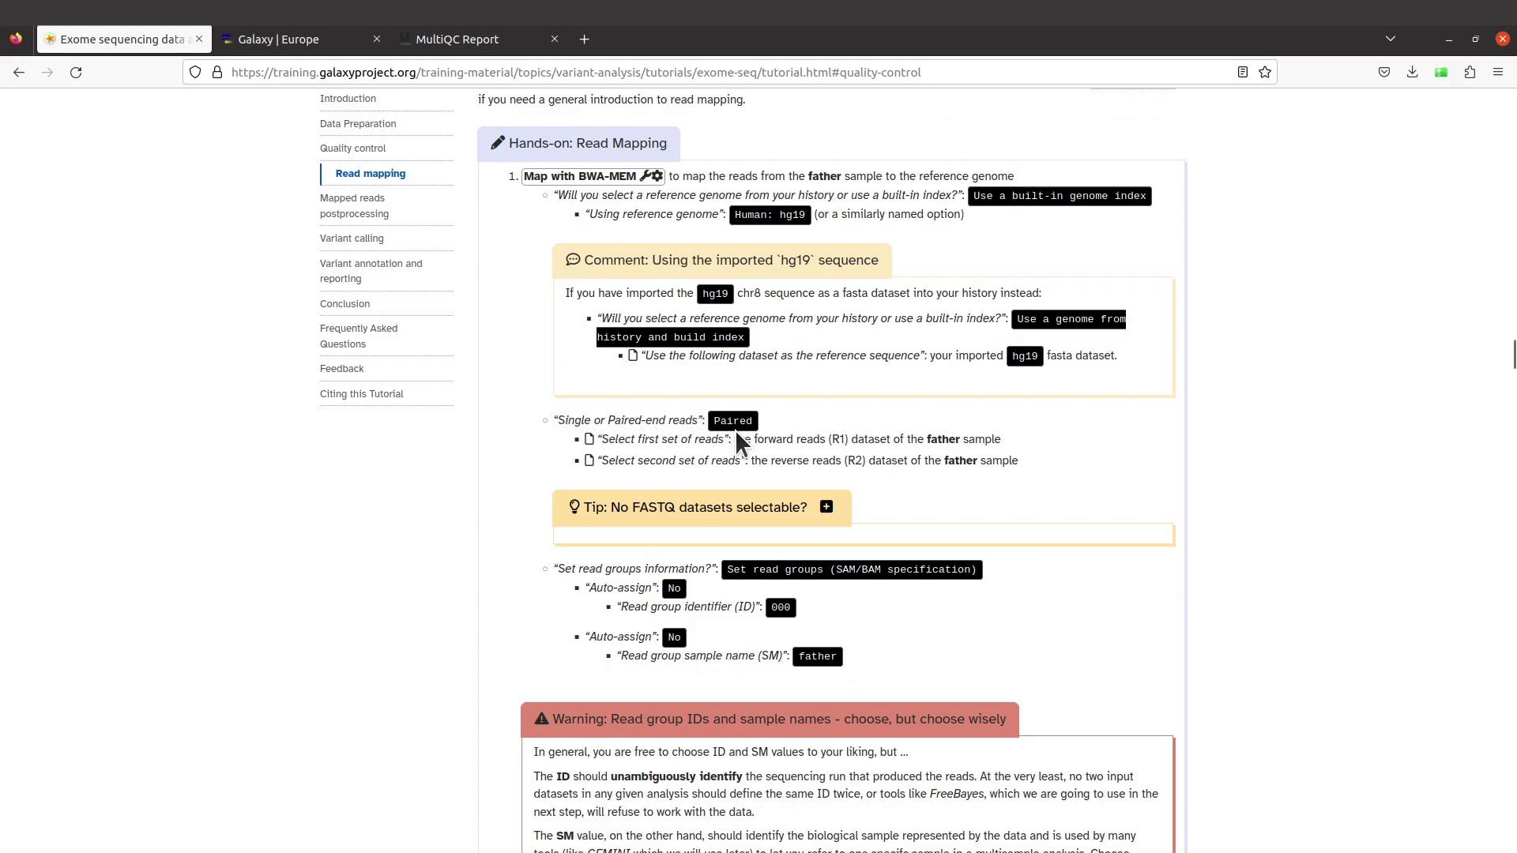
scroll(734, 429, "down", 2)
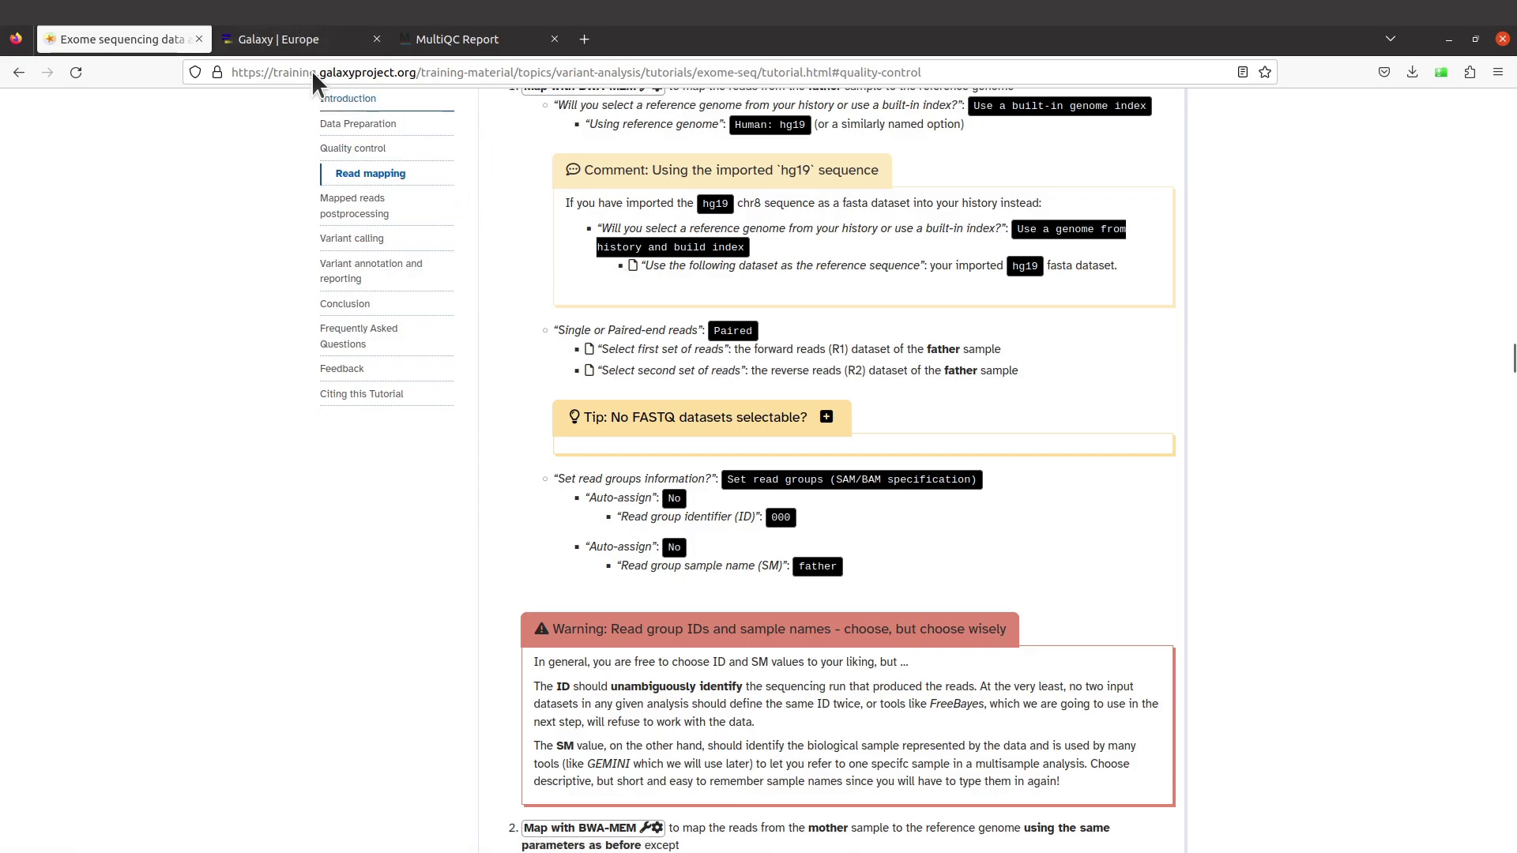
left_click(283, 45)
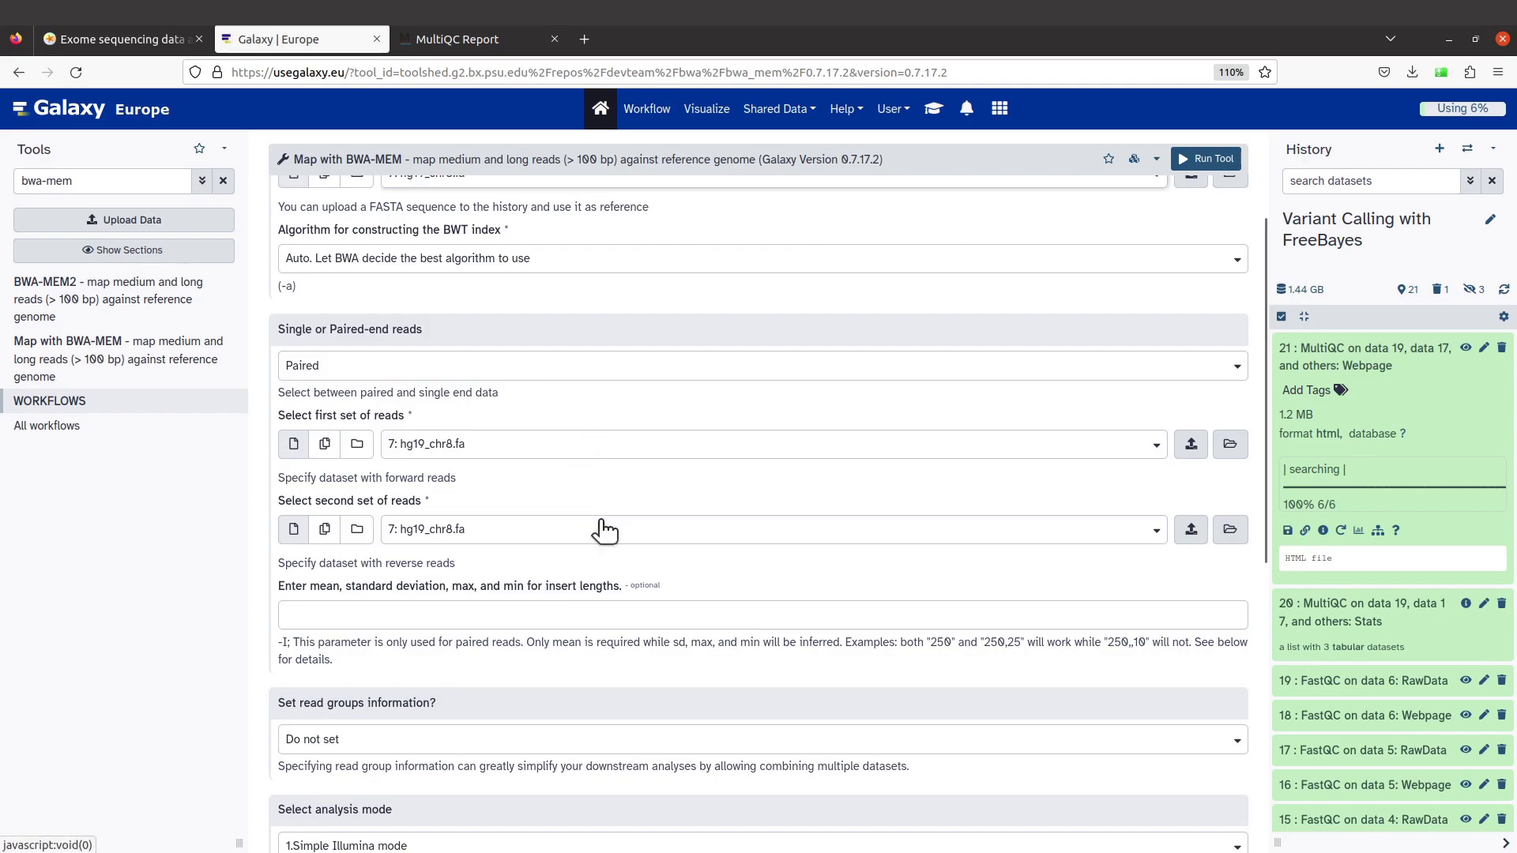
scroll(603, 532, "down", 1)
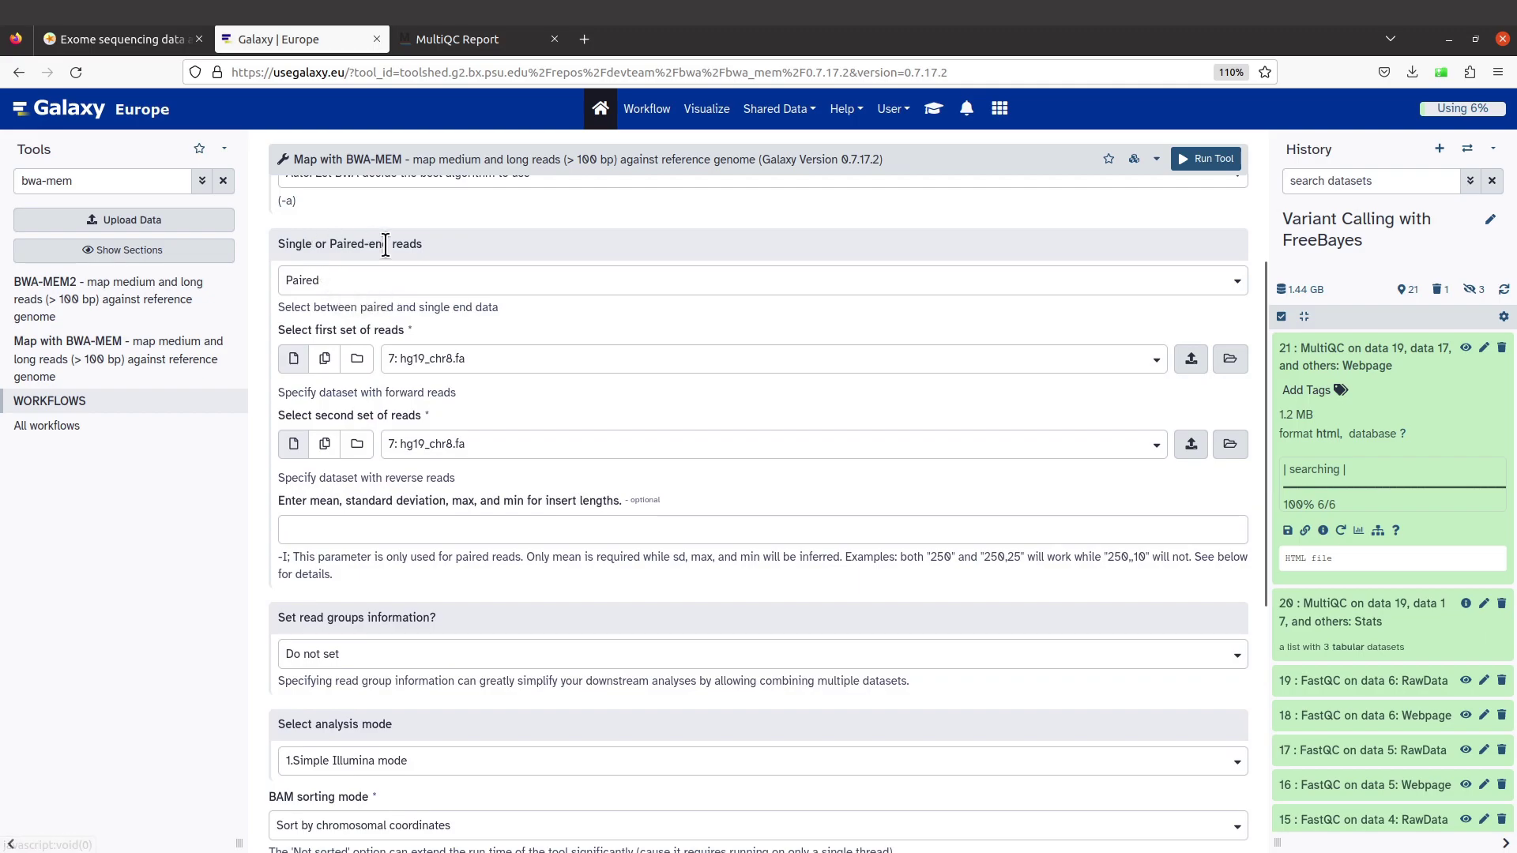
left_click(379, 278)
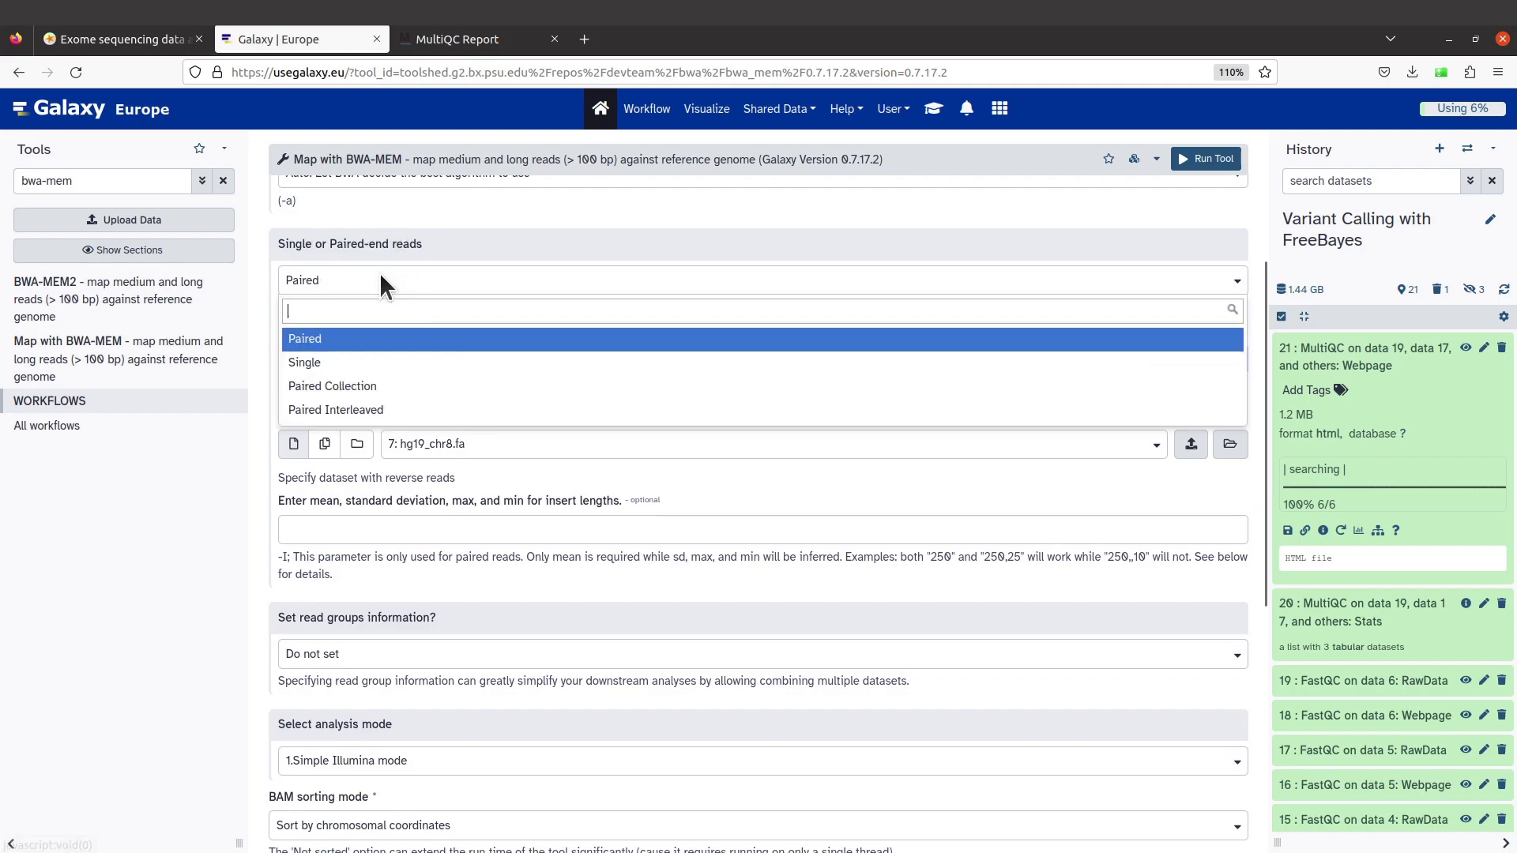
left_click(370, 339)
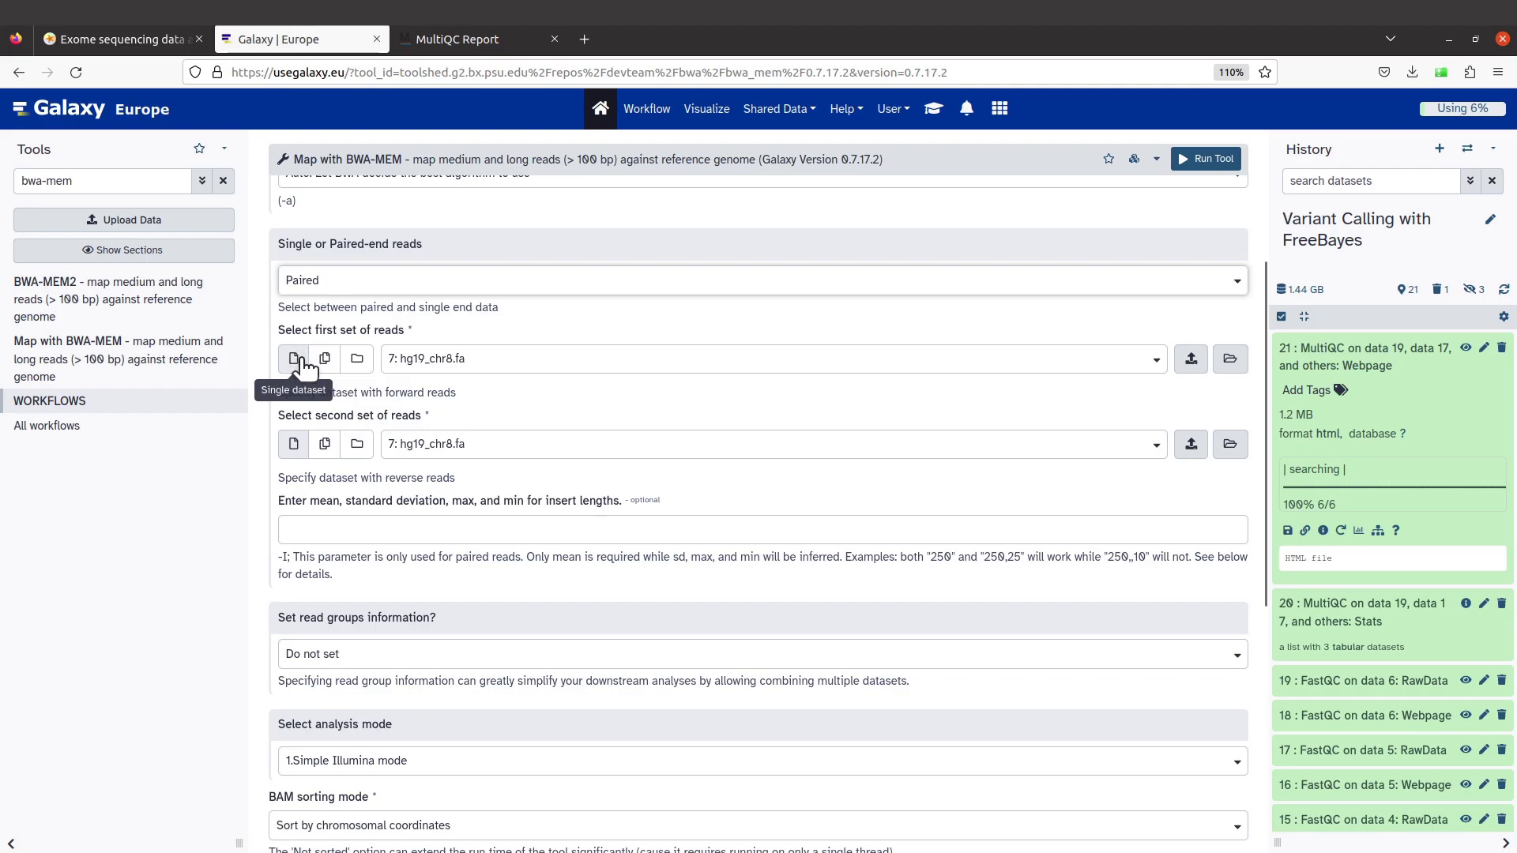
Select 1: father_R1.fq.gz as the first set of reads and 2: father_R2.fq.gz as the second set.
left_click(447, 358)
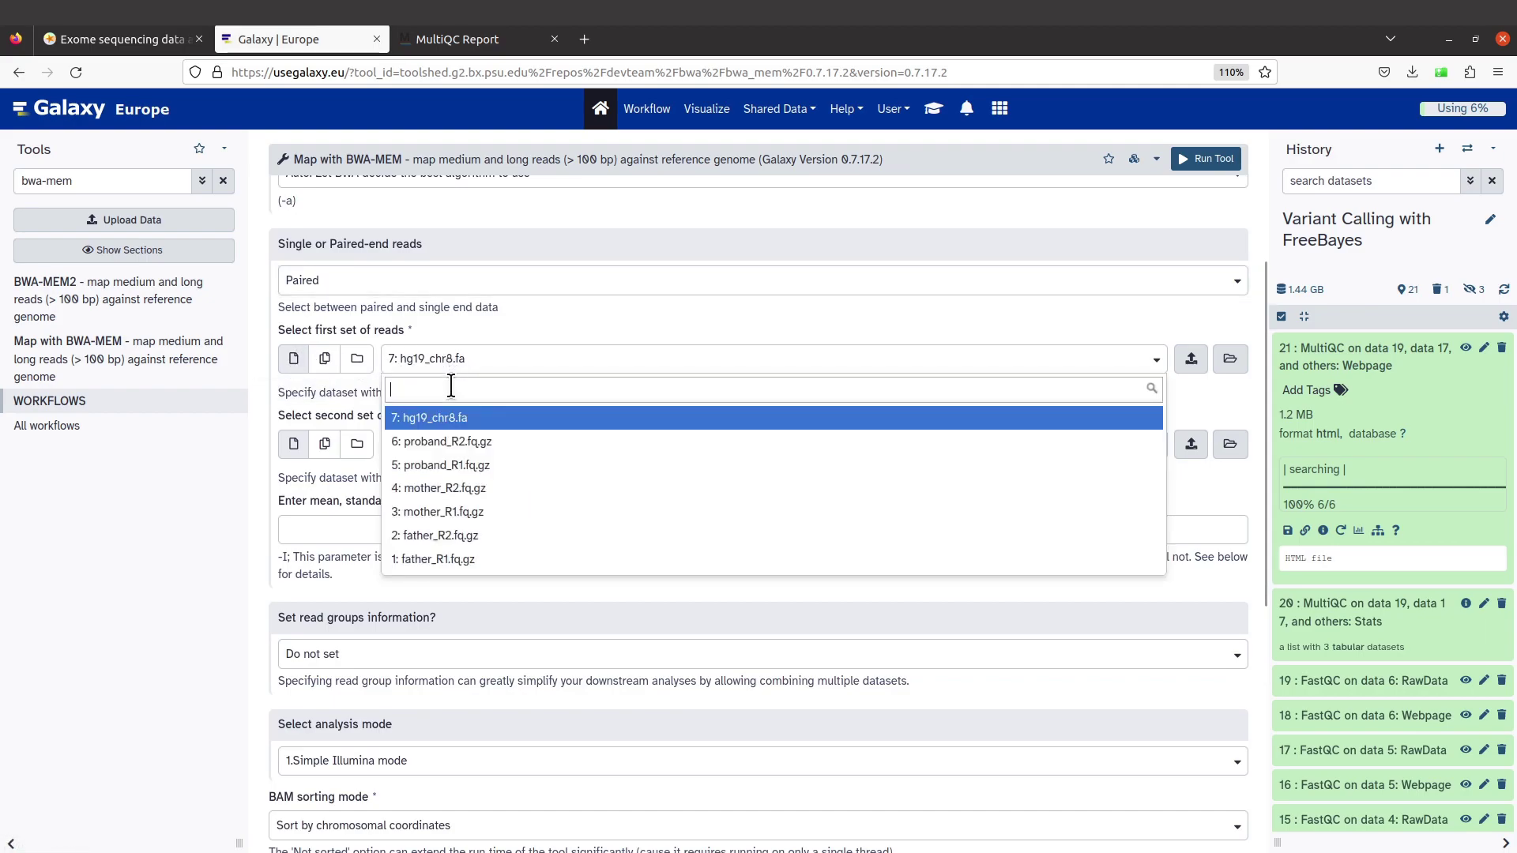
left_click(487, 561)
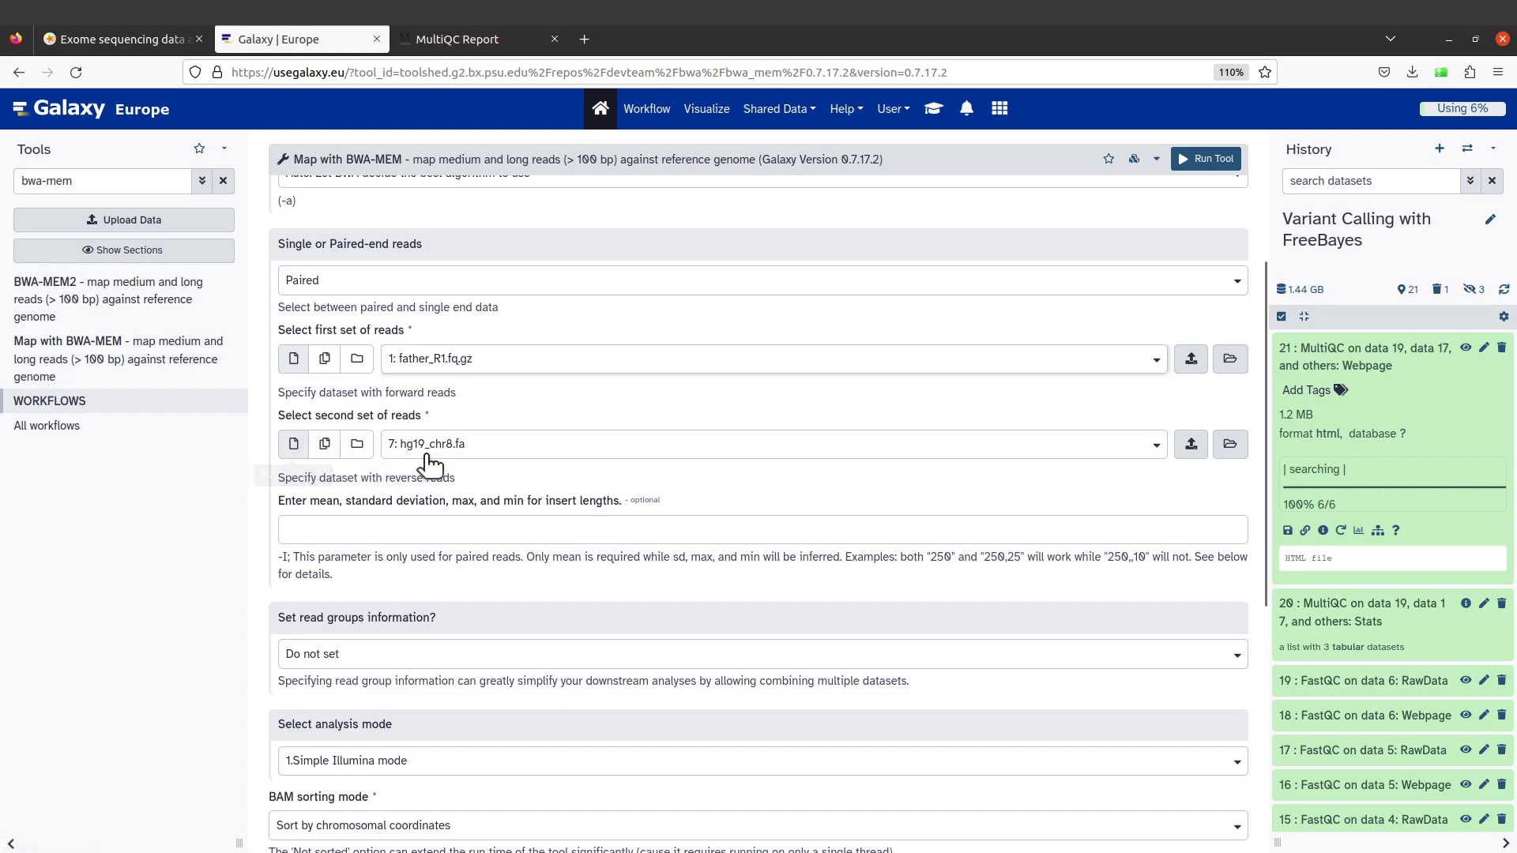
left_click(463, 455)
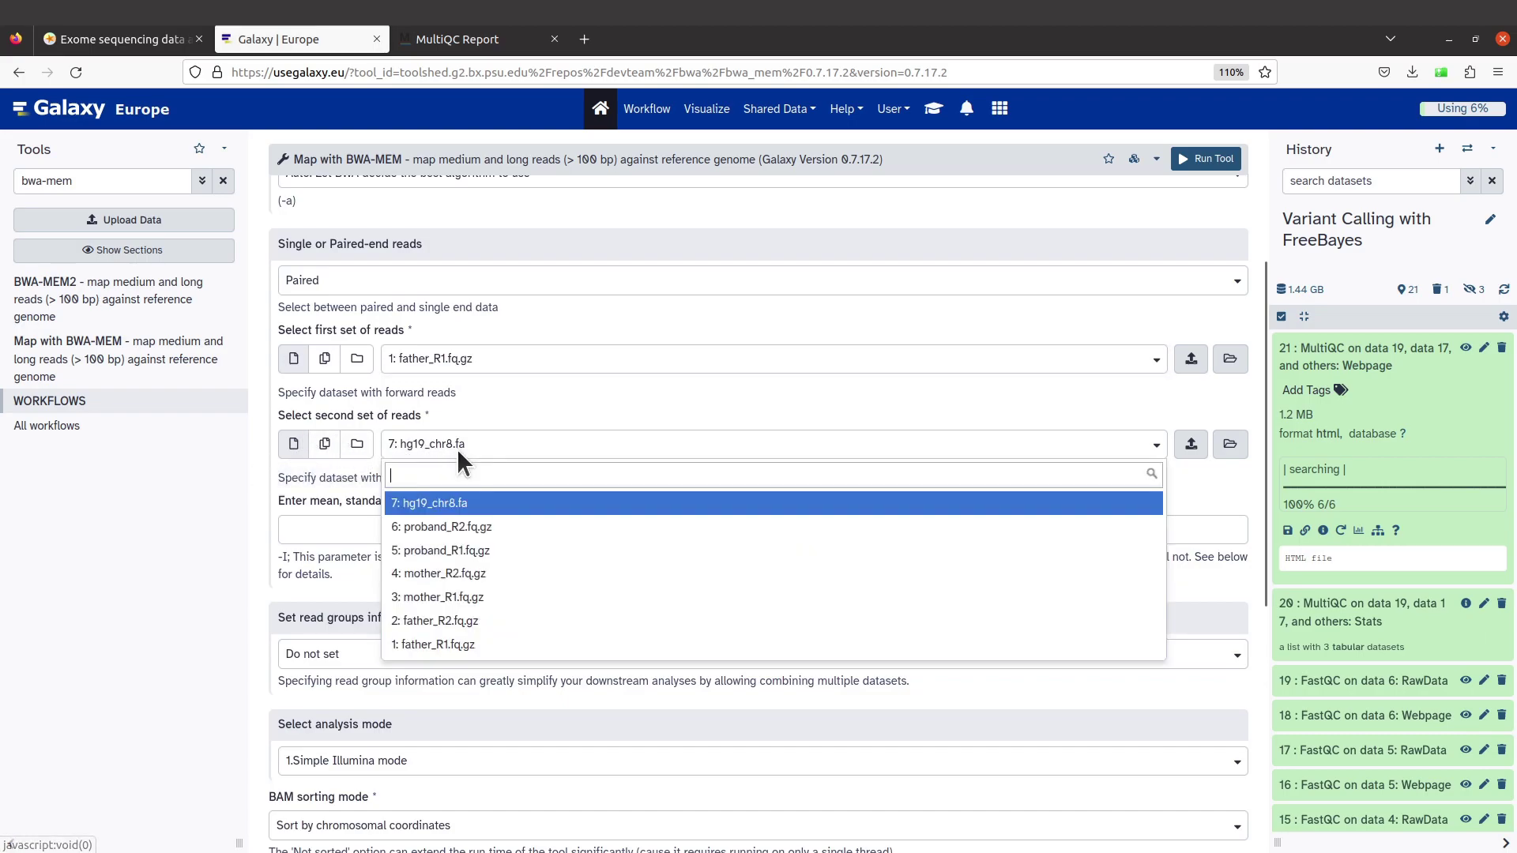
left_click(464, 620)
Check the tutorial's read group instructions and choose Set read groups (SAM/BAM specification) in the BWA-MEM form.
scroll(492, 538, "down", 2)
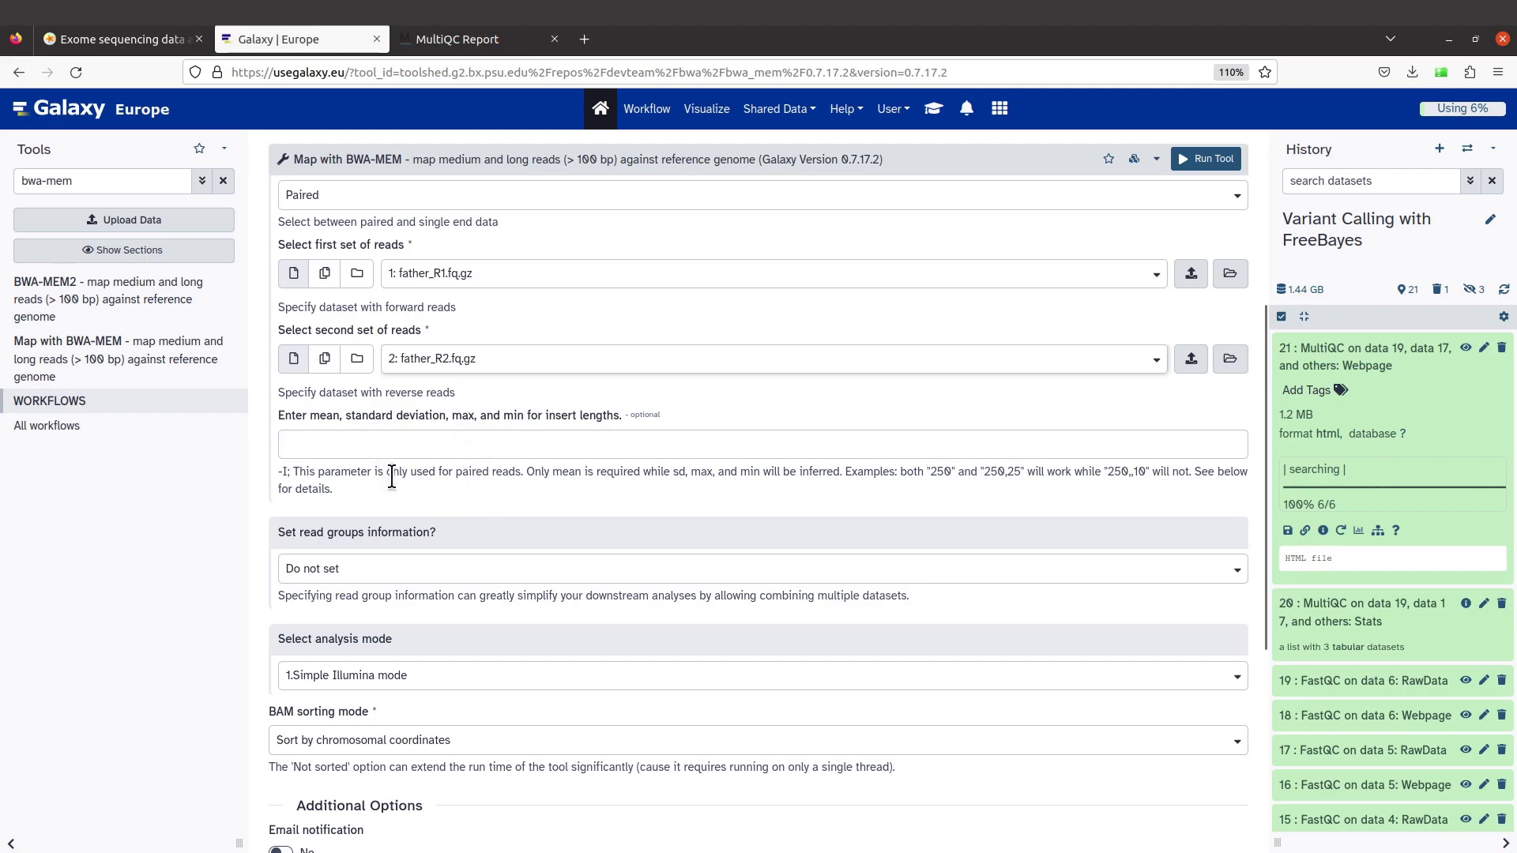
scroll(391, 477, "down", 3)
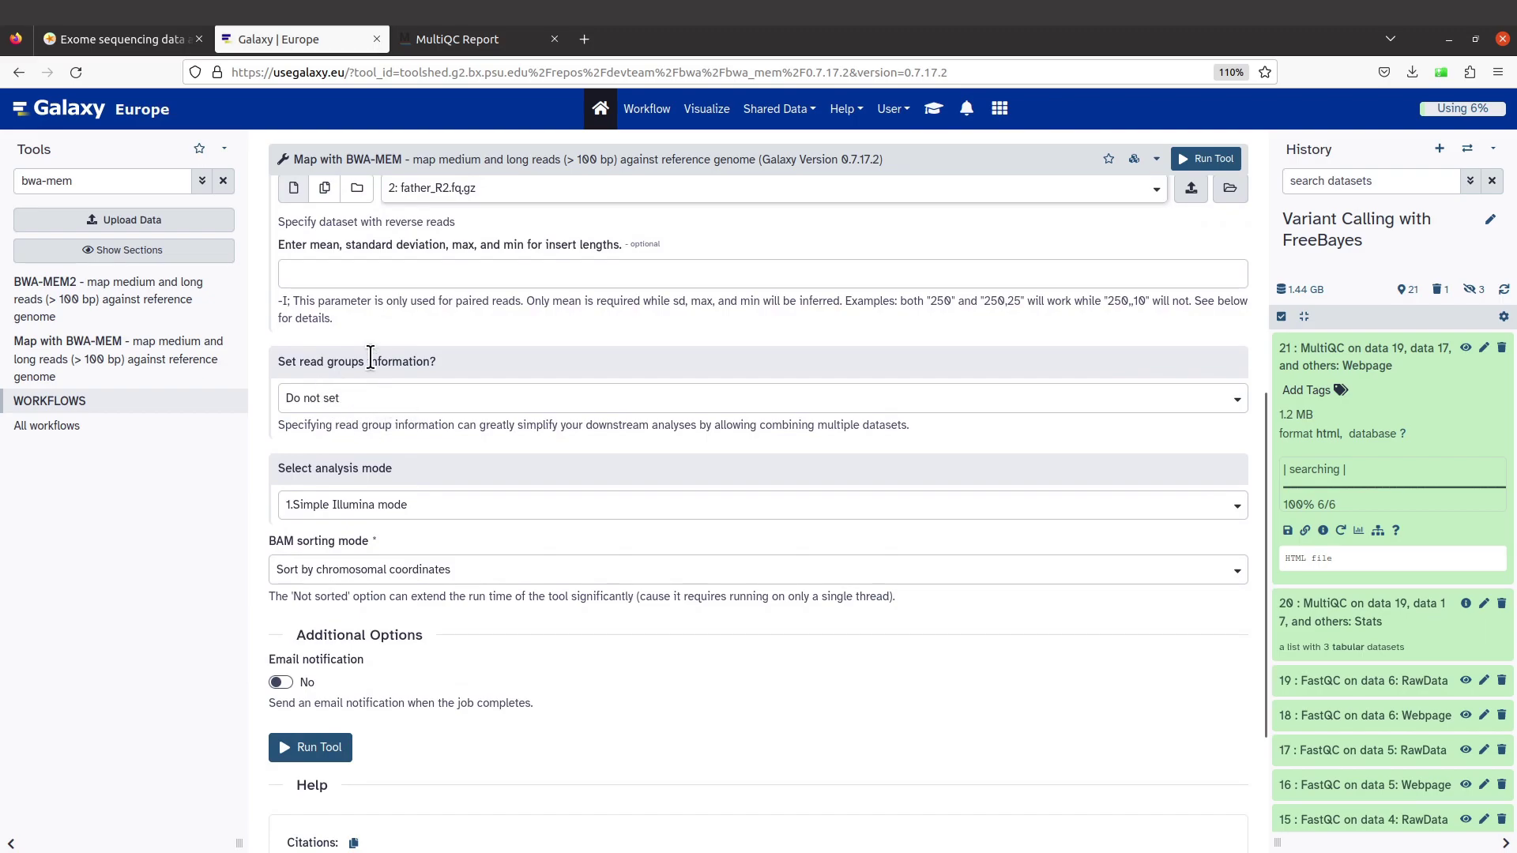
left_click(148, 46)
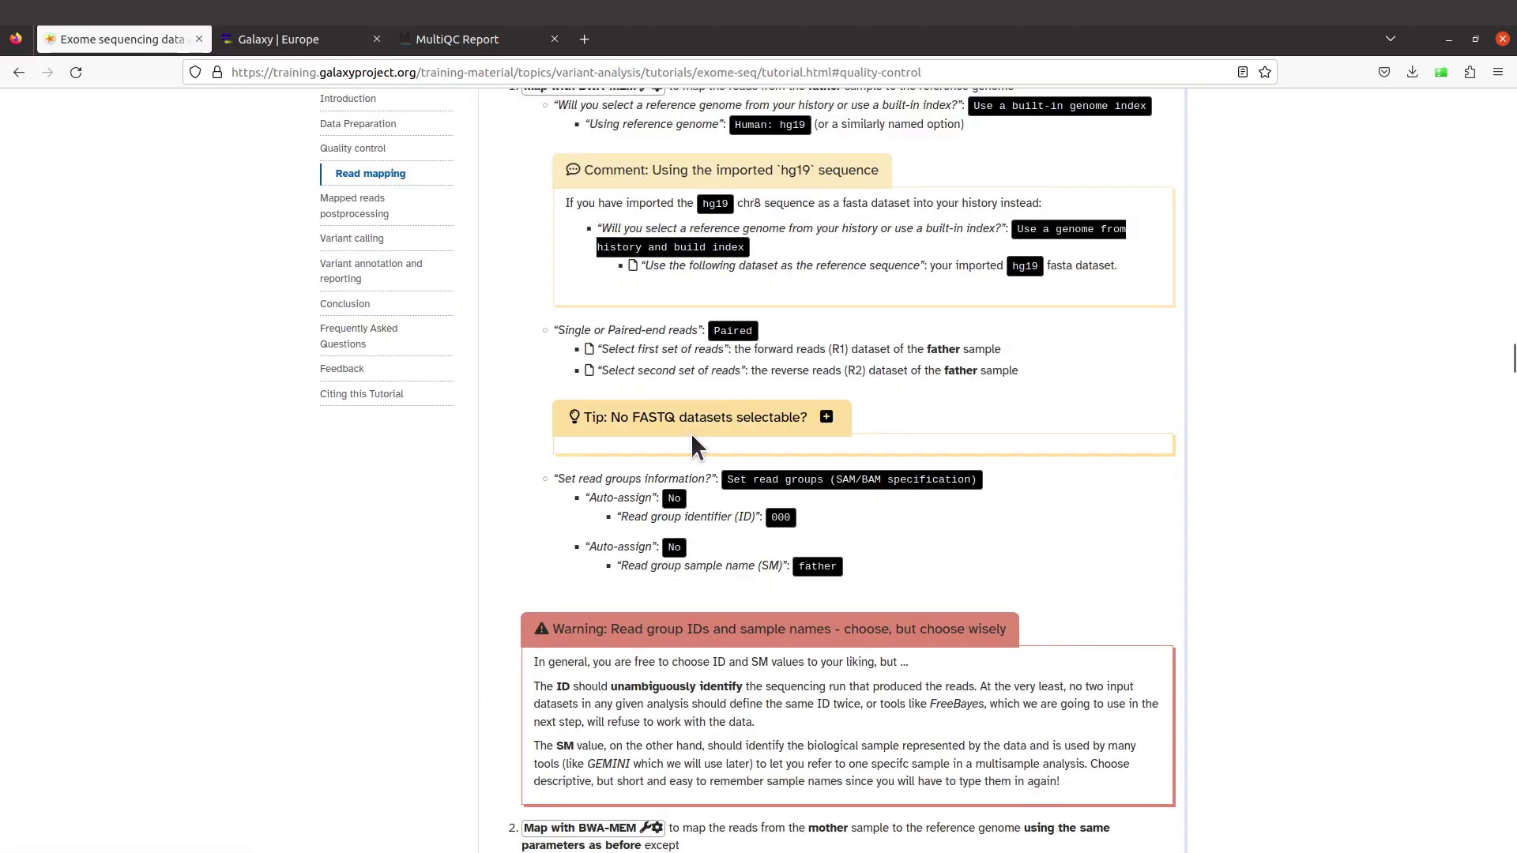
scroll(816, 563, "down", 3)
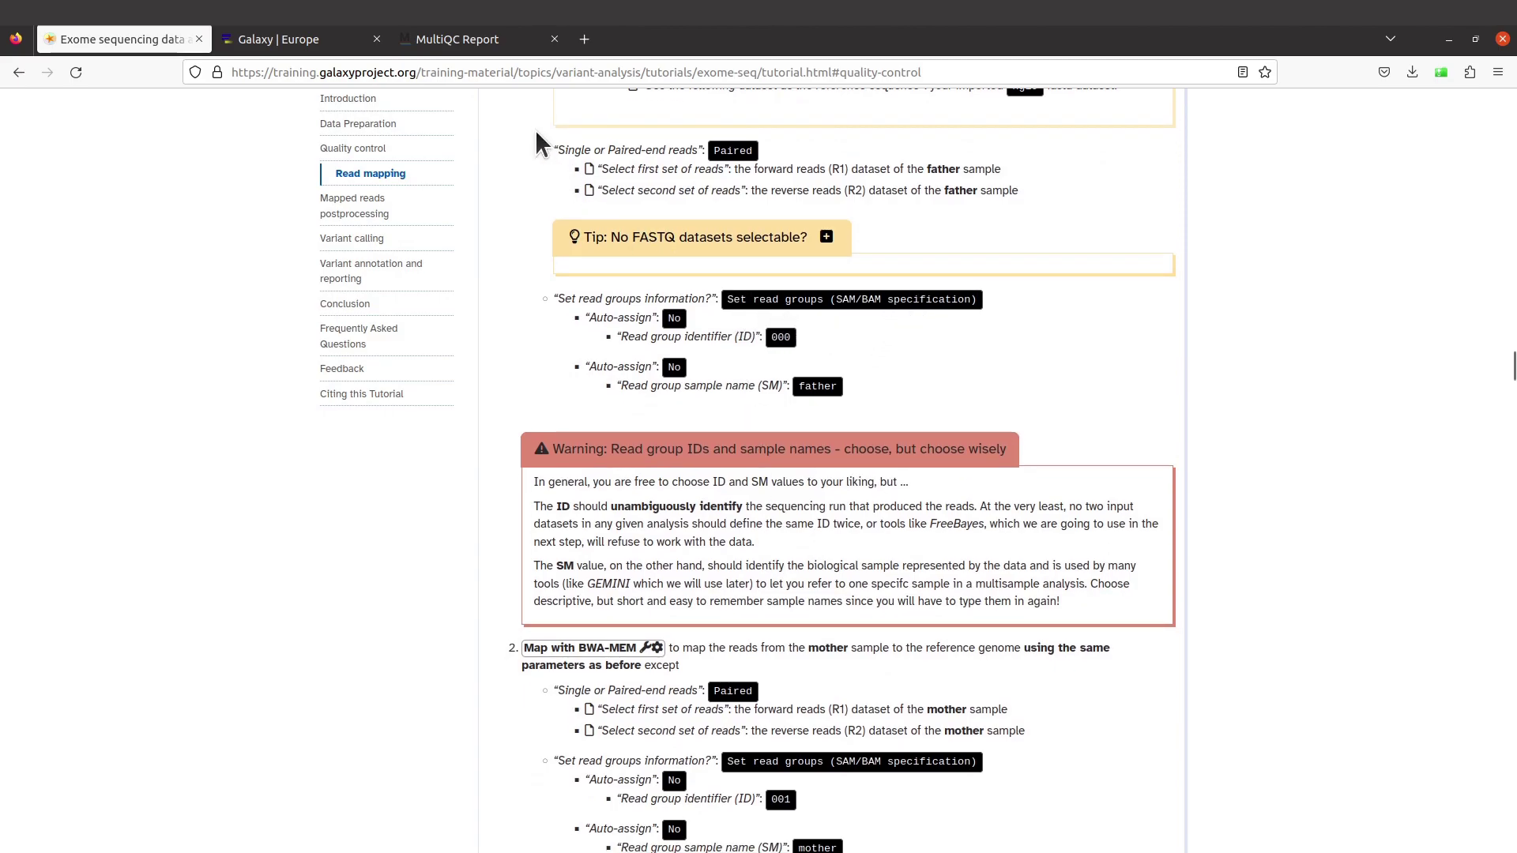
left_click(299, 43)
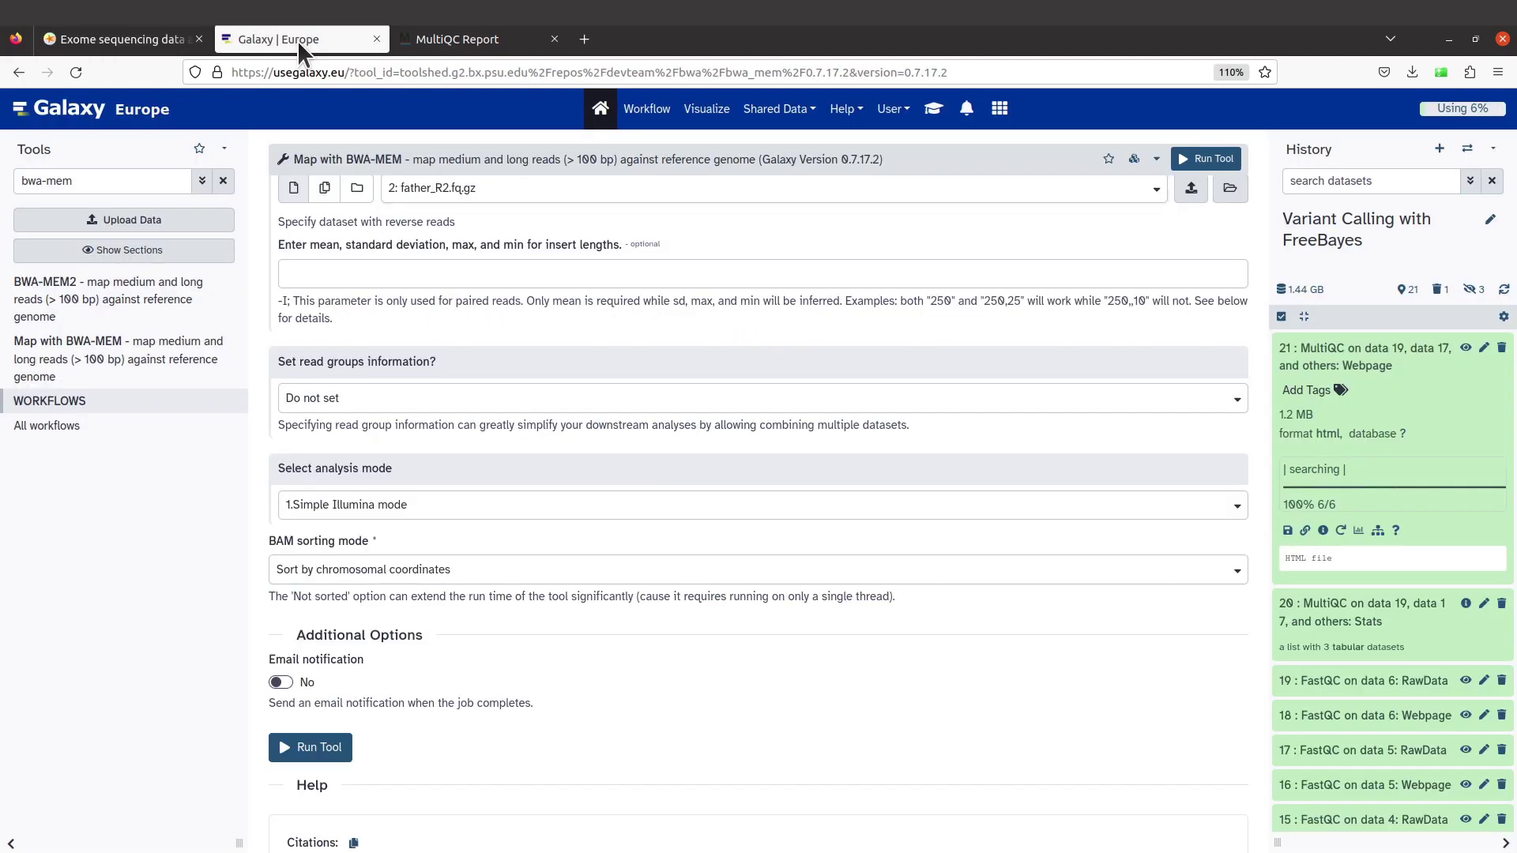
left_click(350, 403)
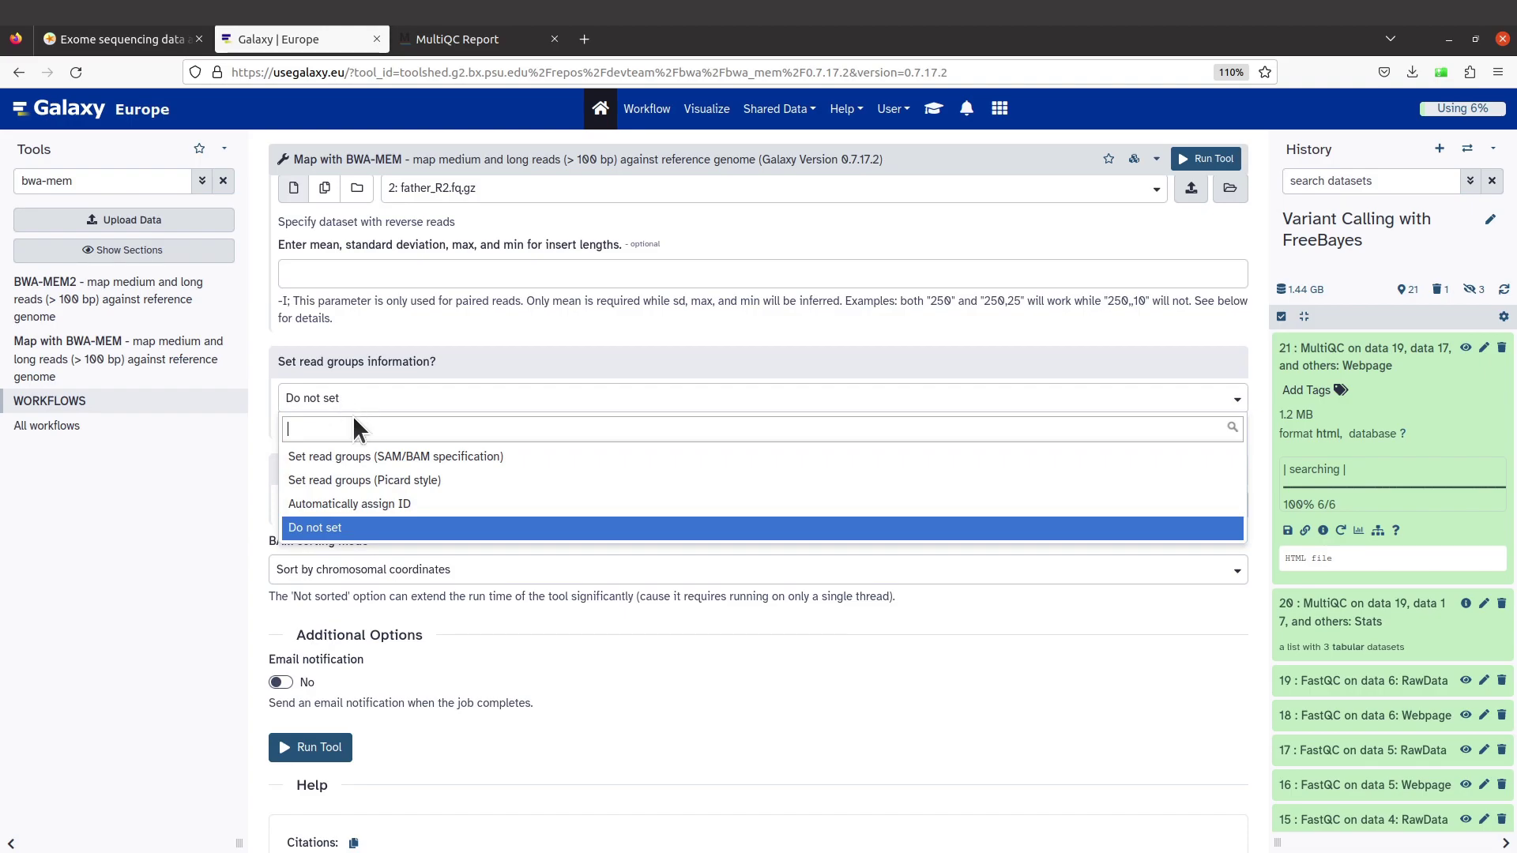
left_click(427, 458)
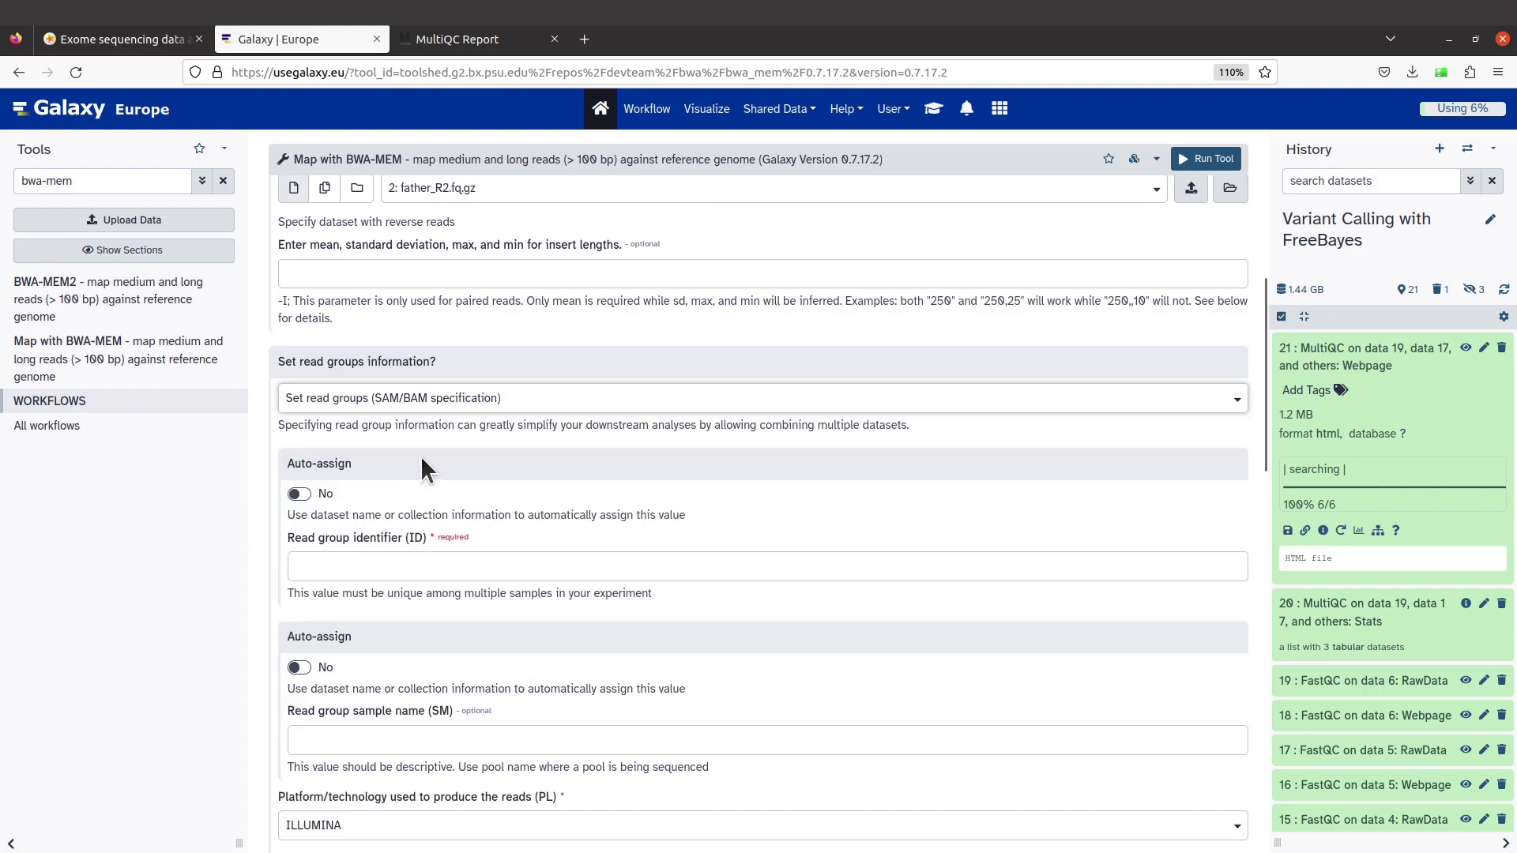
Following the tutorial's value, set the read group identifier (ID) to 000 in the BWA-MEM form.
scroll(390, 526, "down", 1)
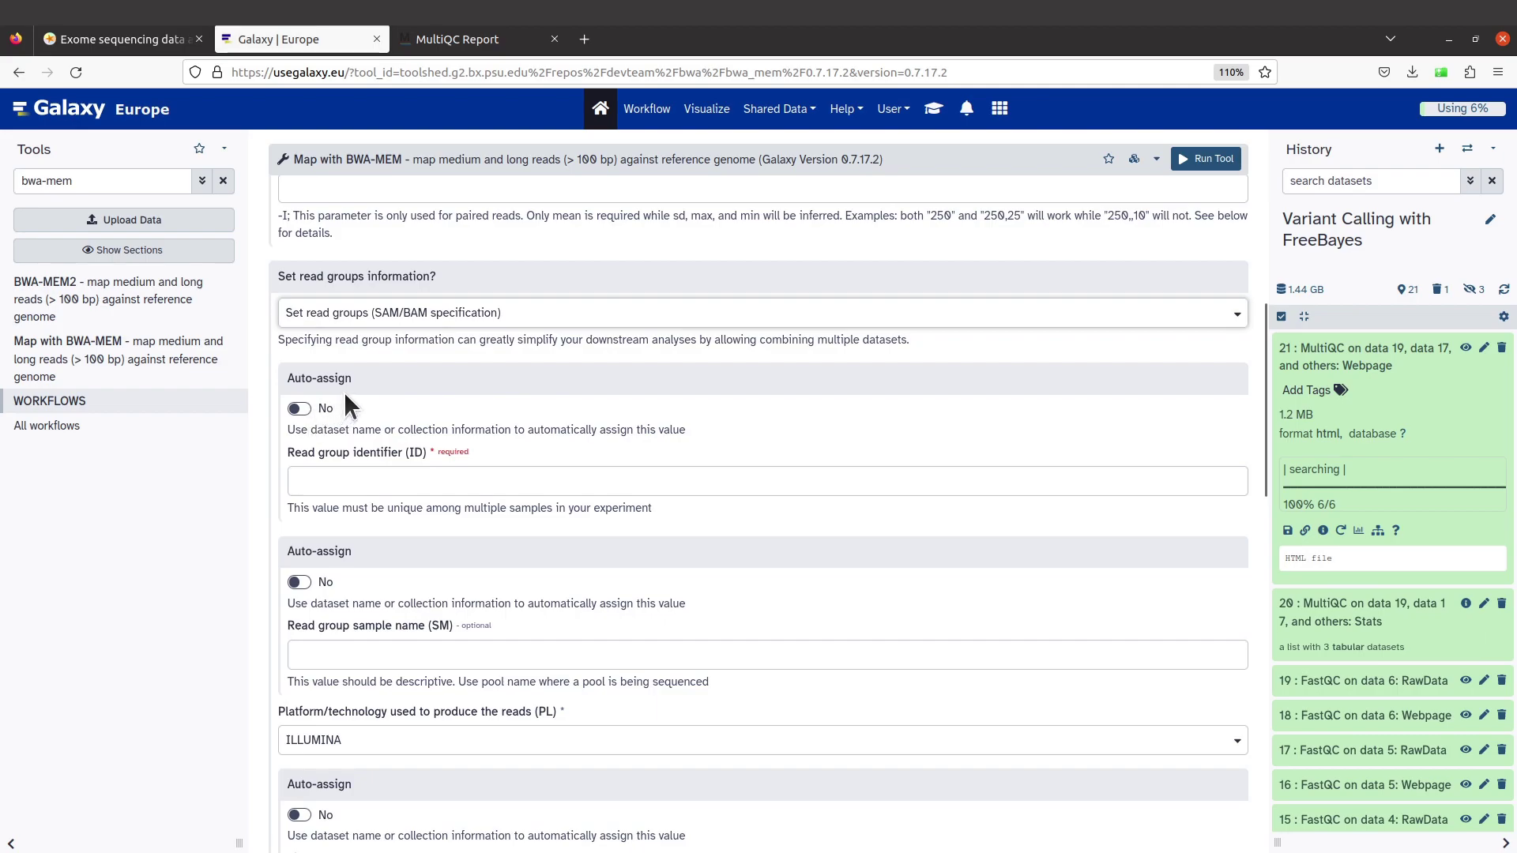
left_click(117, 39)
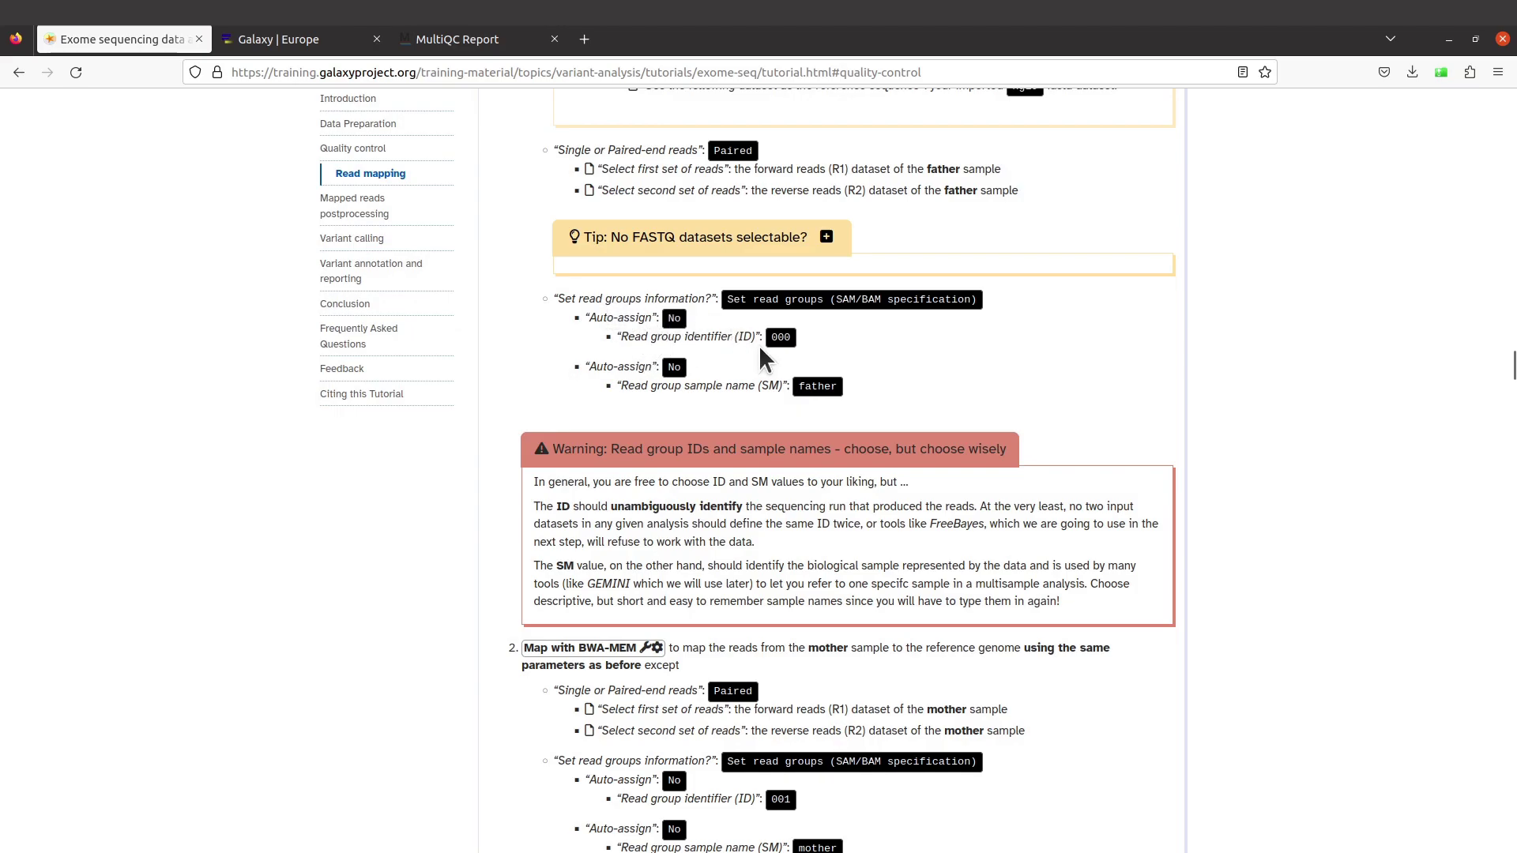
left_click(305, 37)
left_click(382, 469)
type("000")
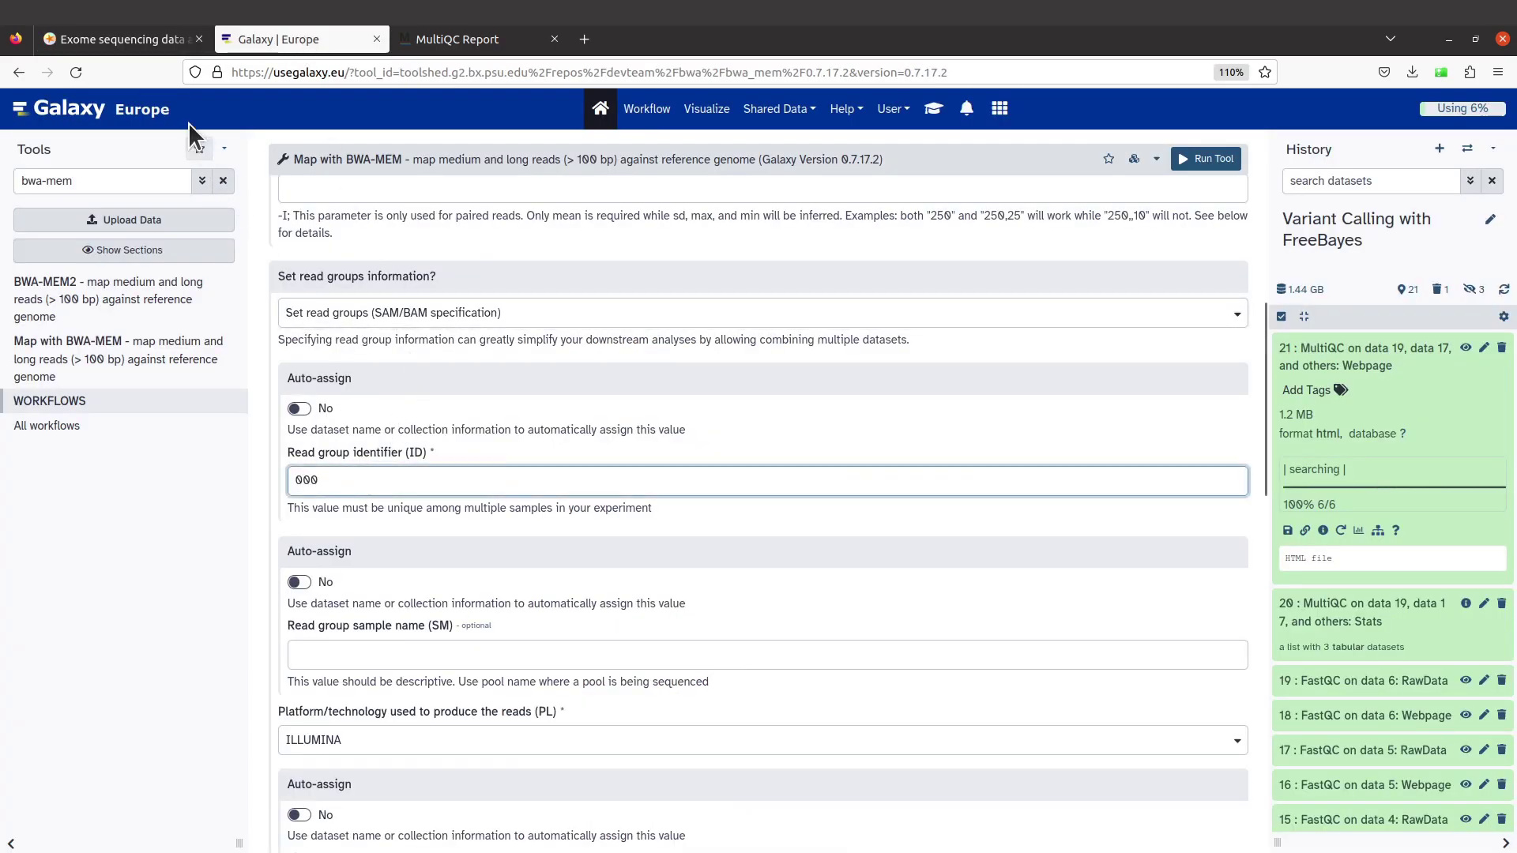
Check the tutorial's sample name setting and enter father as the read group sample name (SM) in Galaxy.
left_click(127, 45)
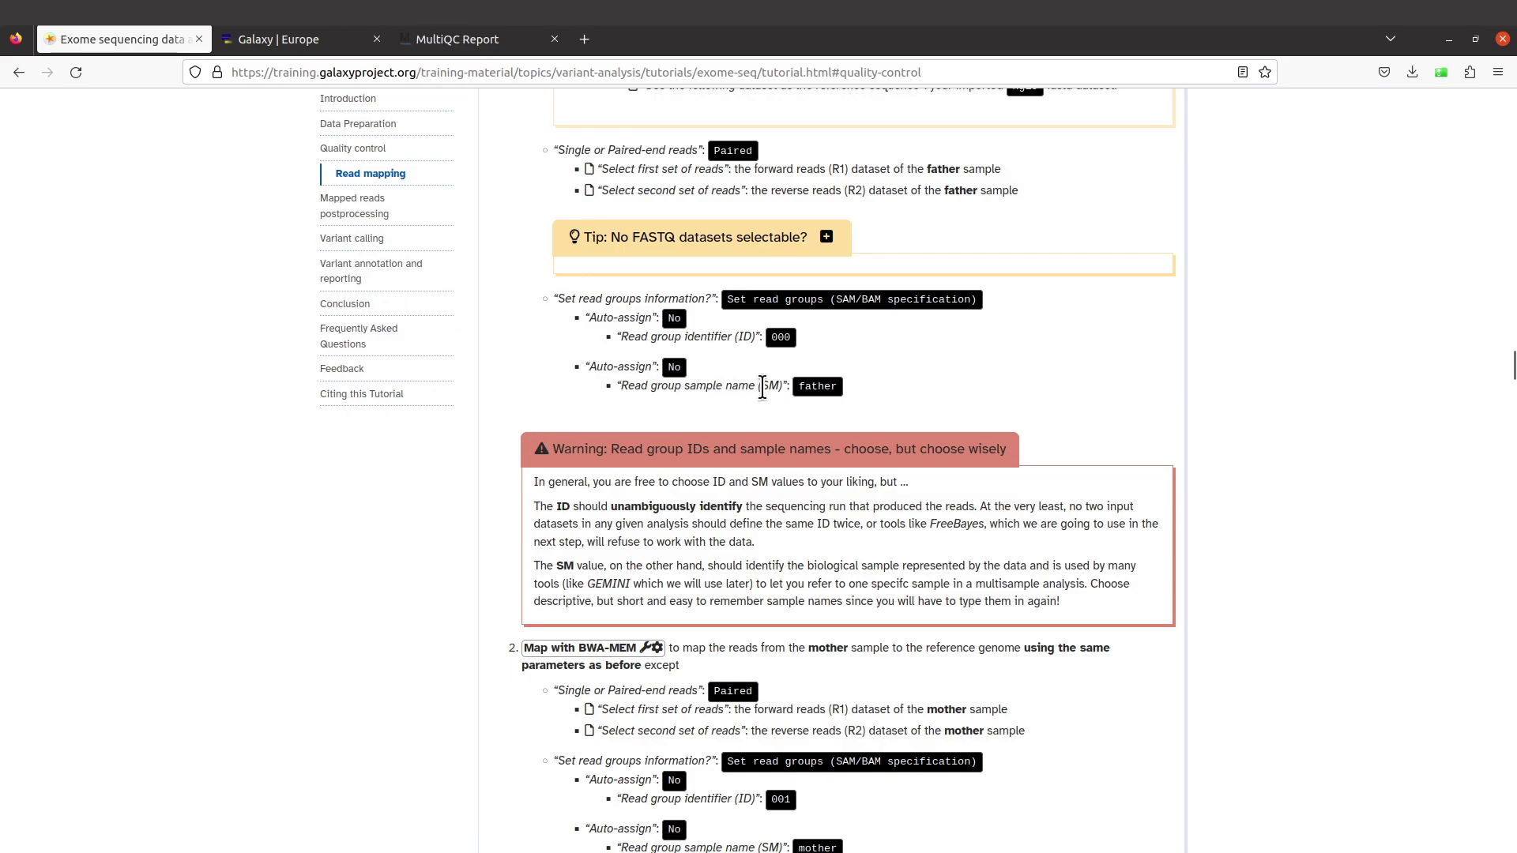
left_click(272, 39)
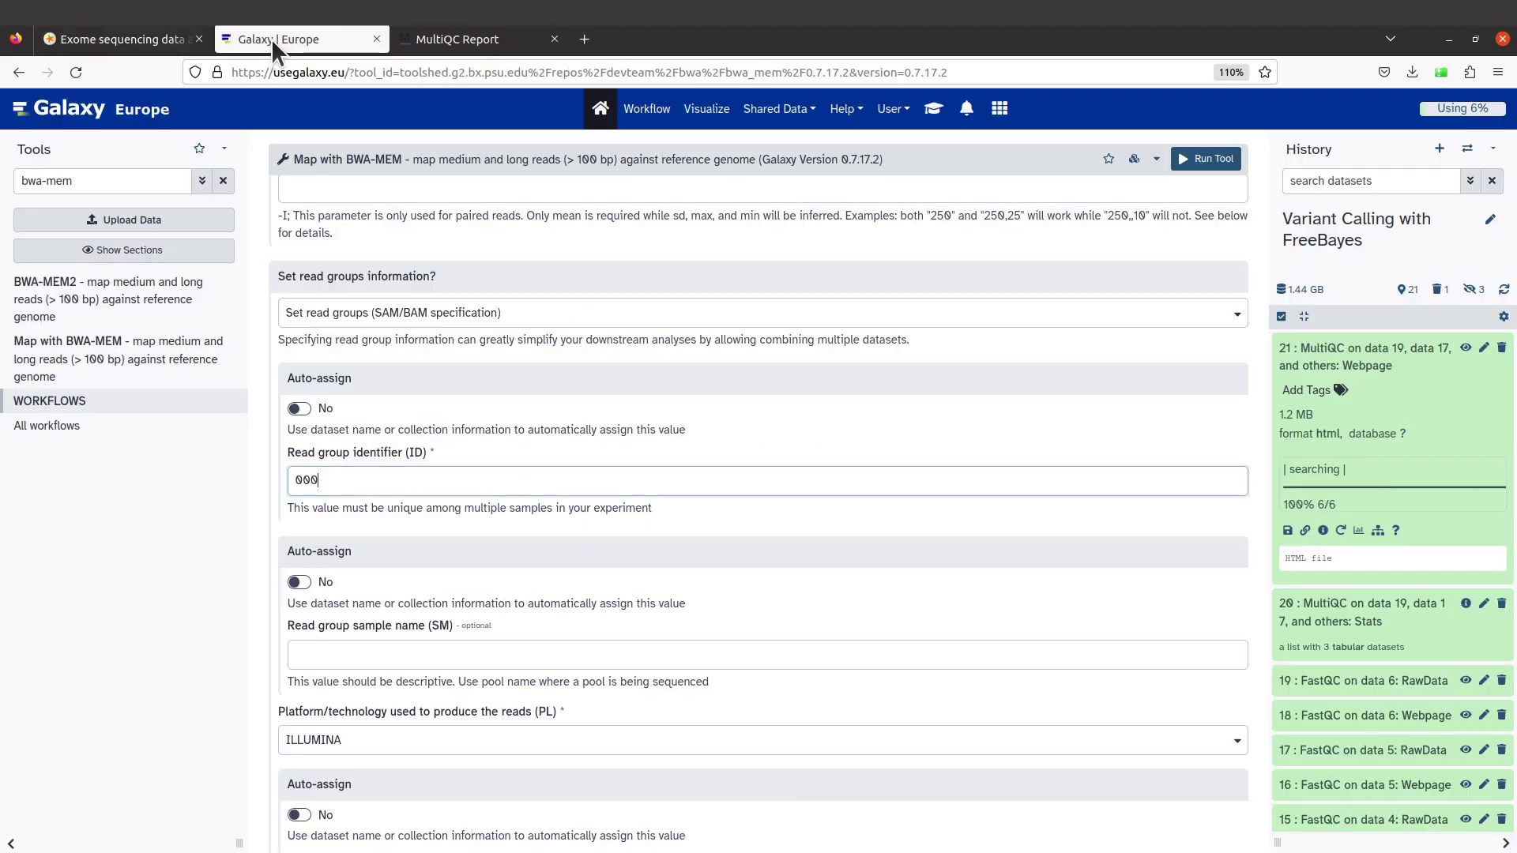
scroll(385, 598, "down", 2)
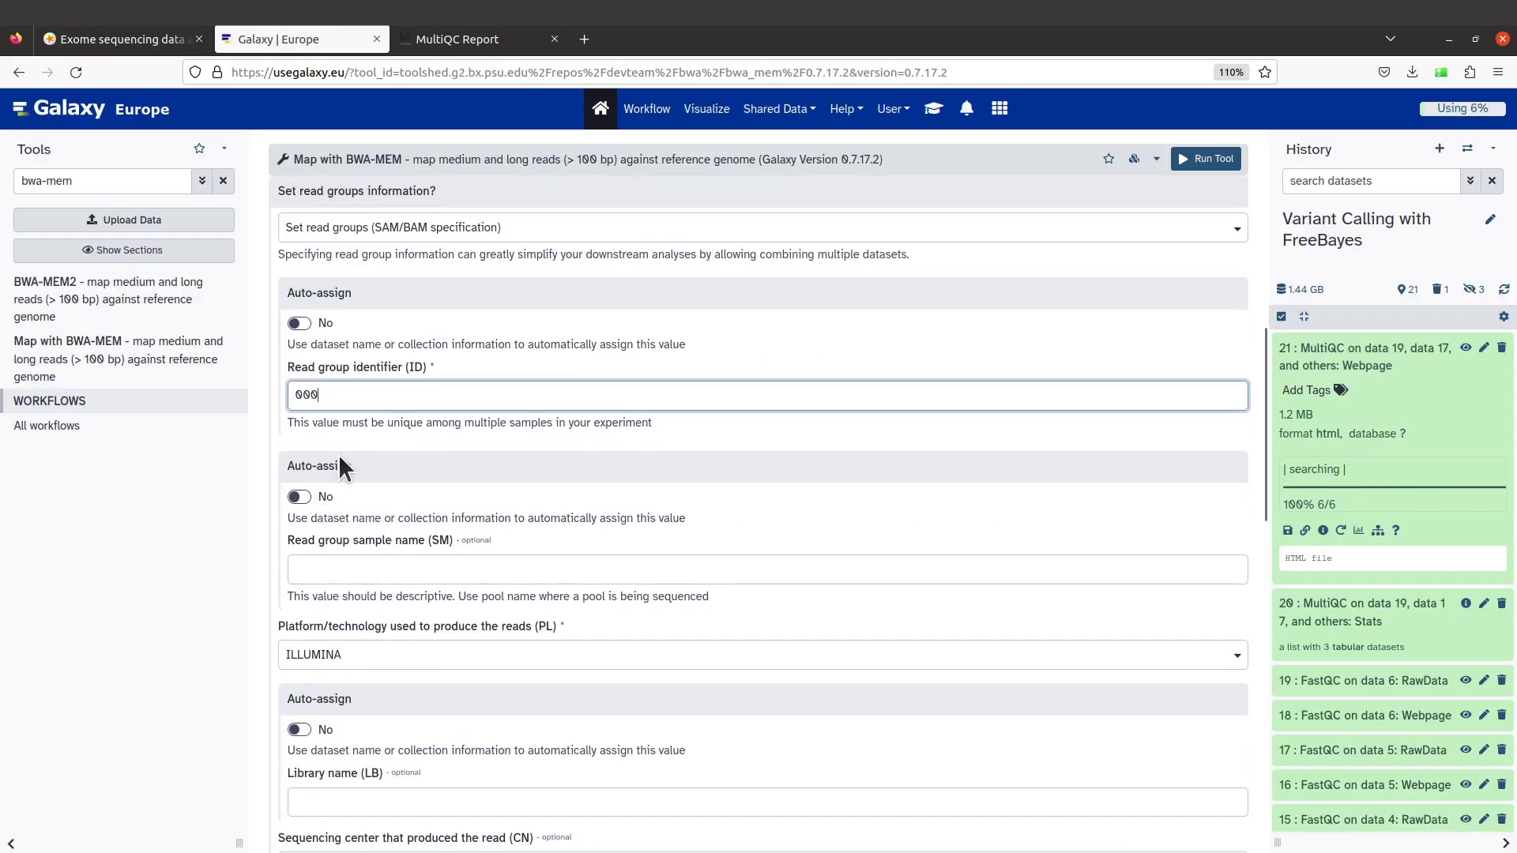
left_click(392, 569)
type("fast")
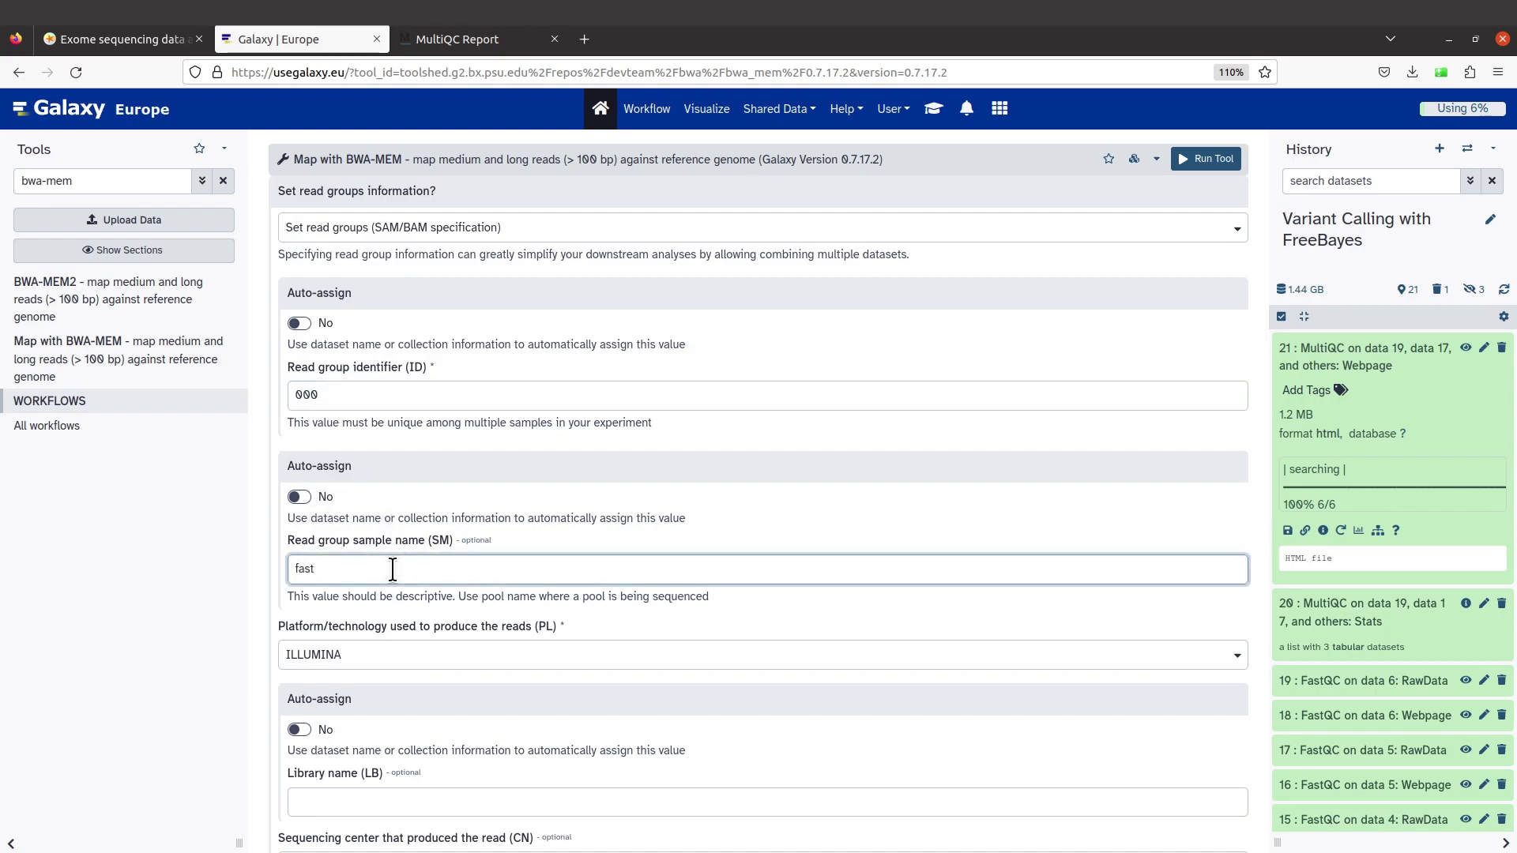
type("ther")
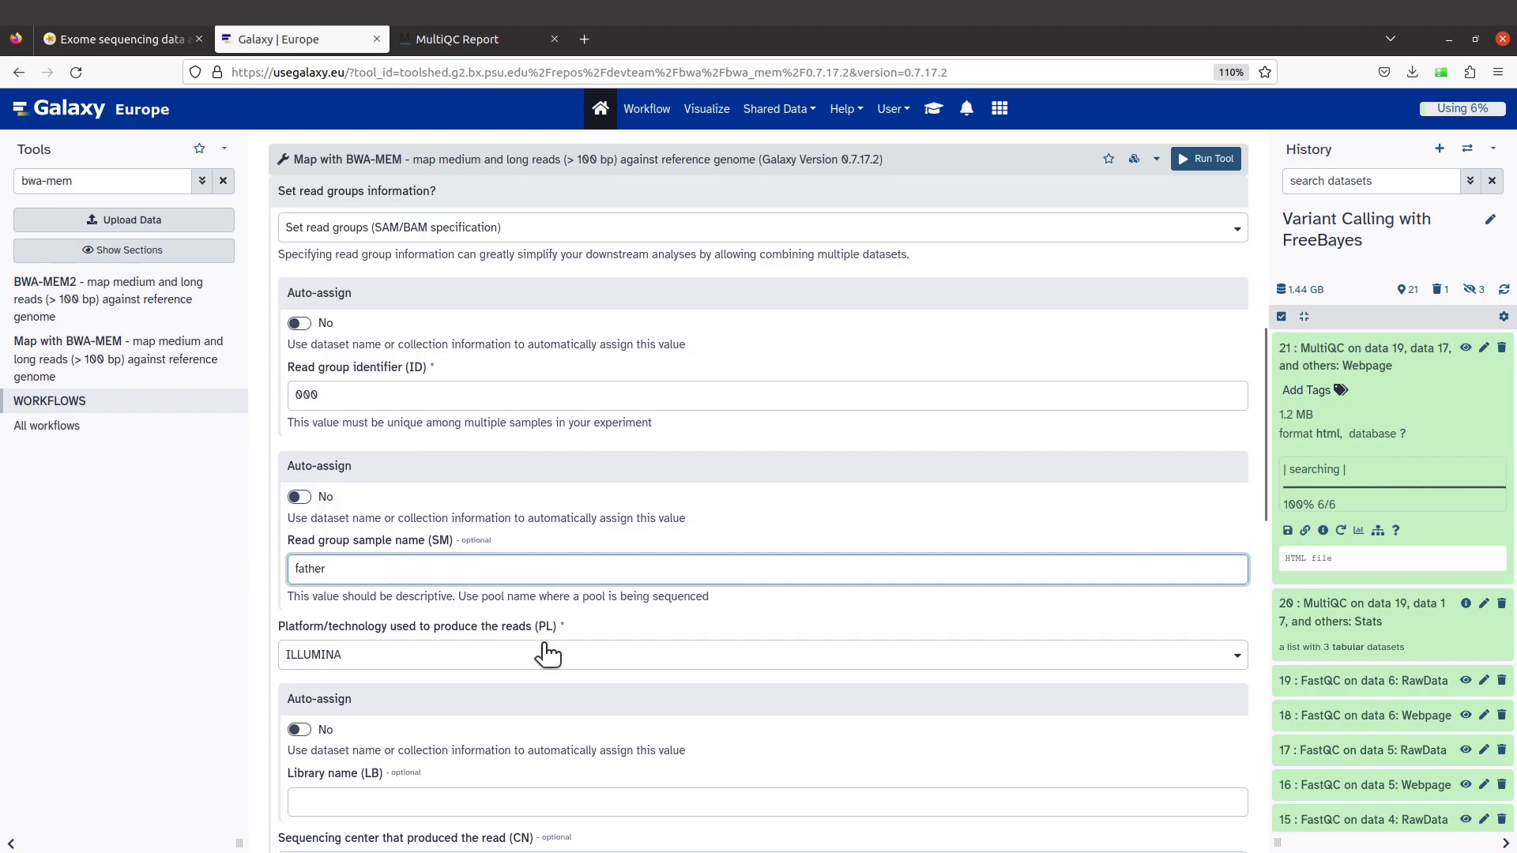
Read the tutorial's warning on read group IDs and sample names, review the remaining BWA-MEM parameters, and run the mapping.
scroll(545, 651, "down", 2)
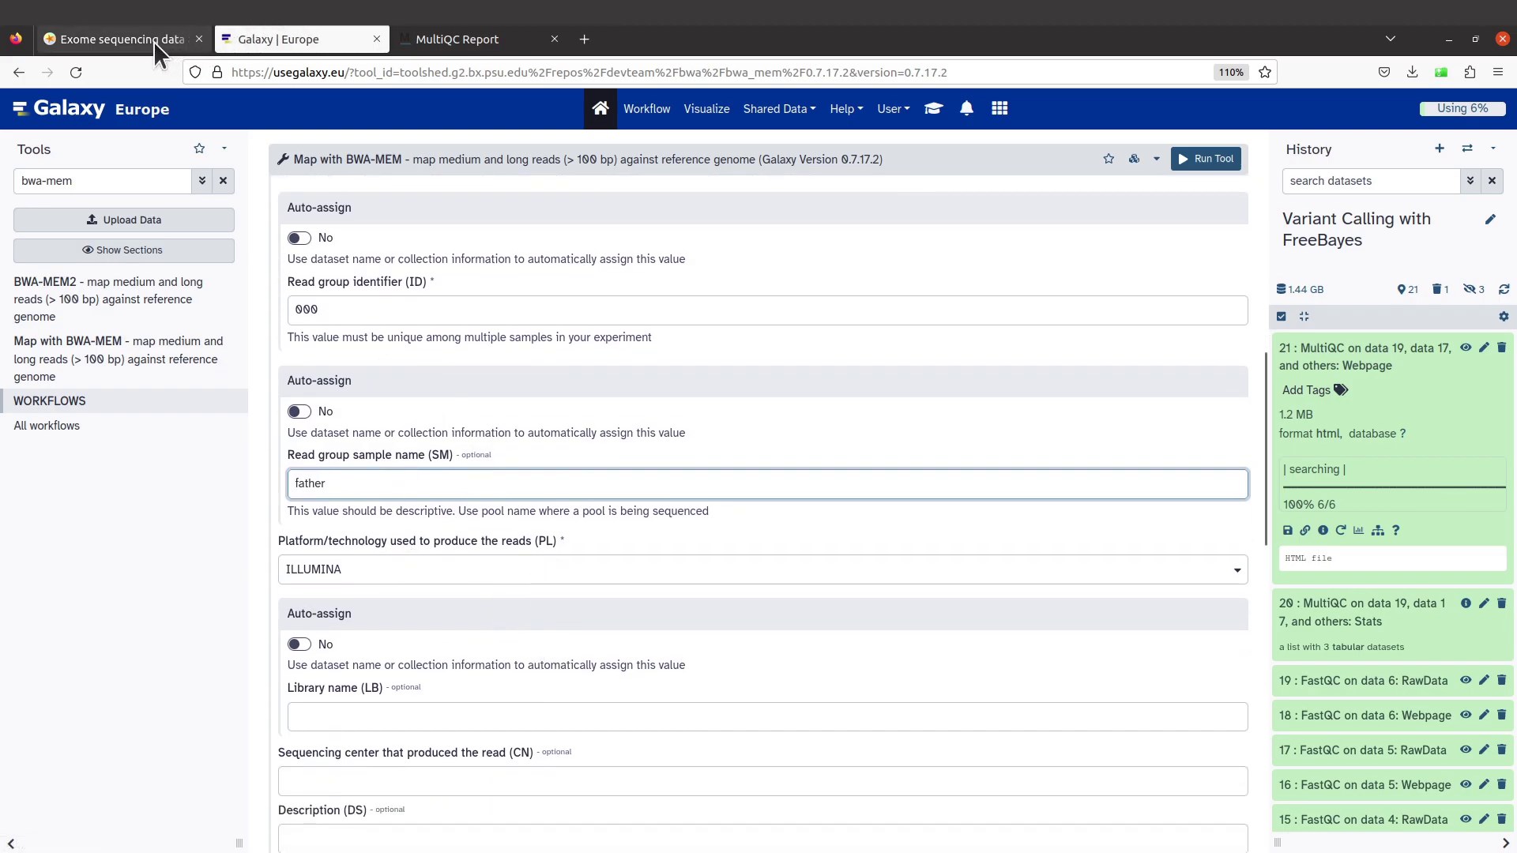
left_click(121, 40)
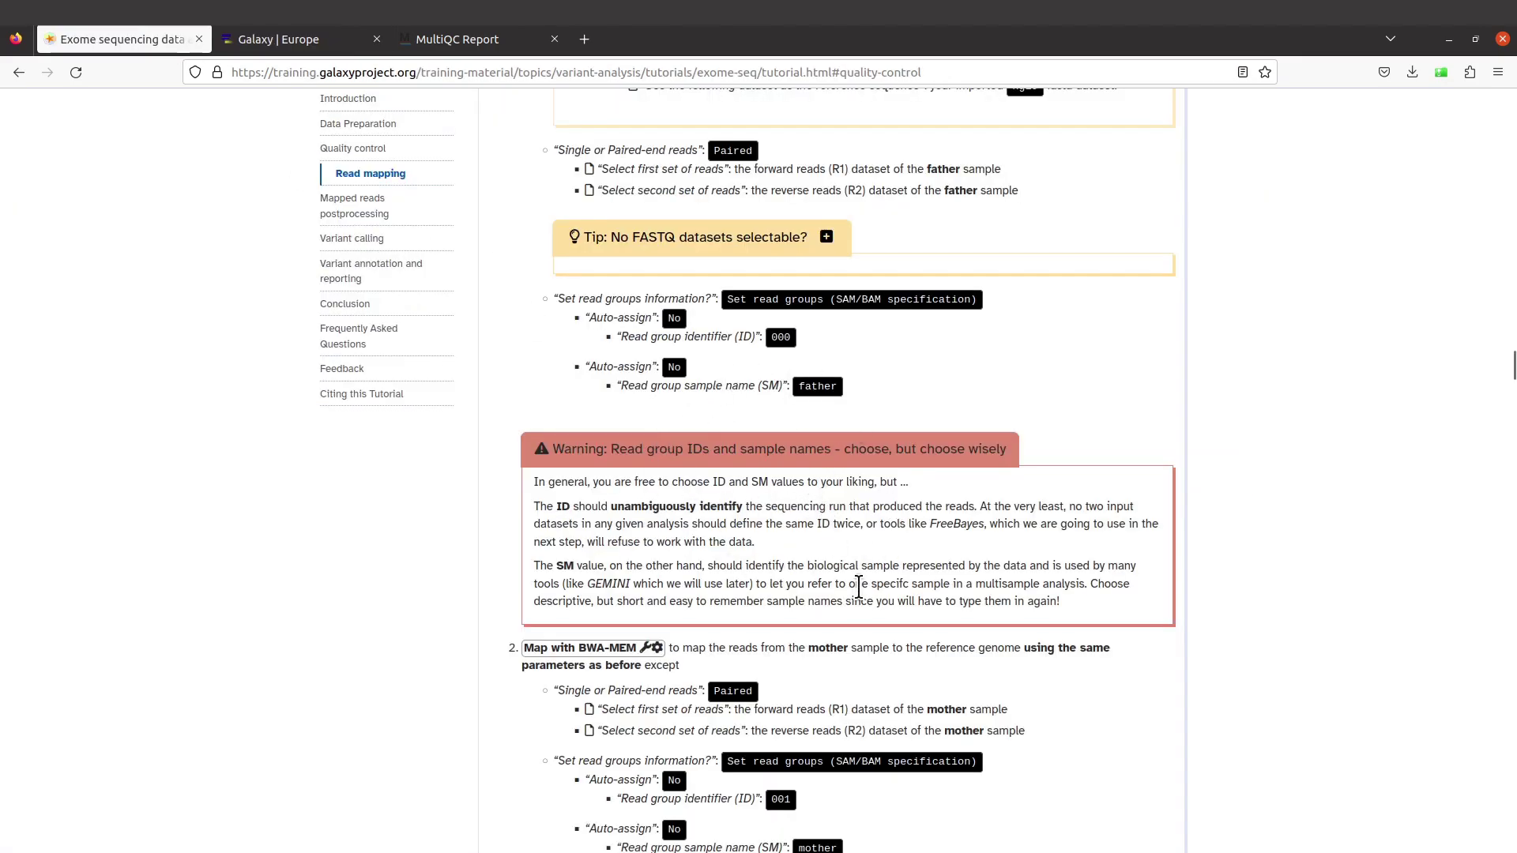
left_click(286, 38)
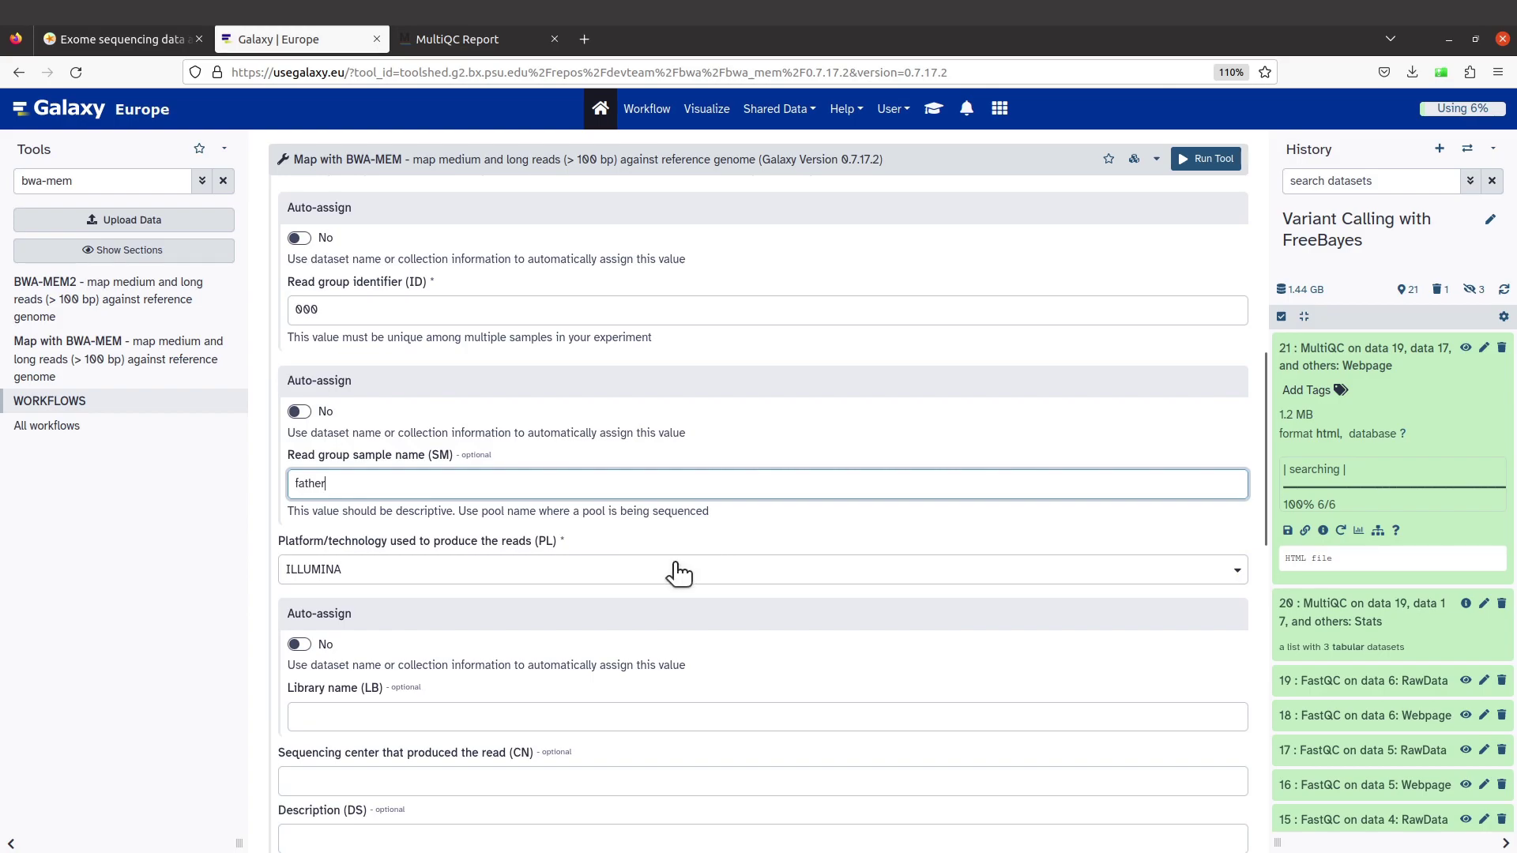
scroll(677, 572, "down", 5)
scroll(670, 518, "down", 10)
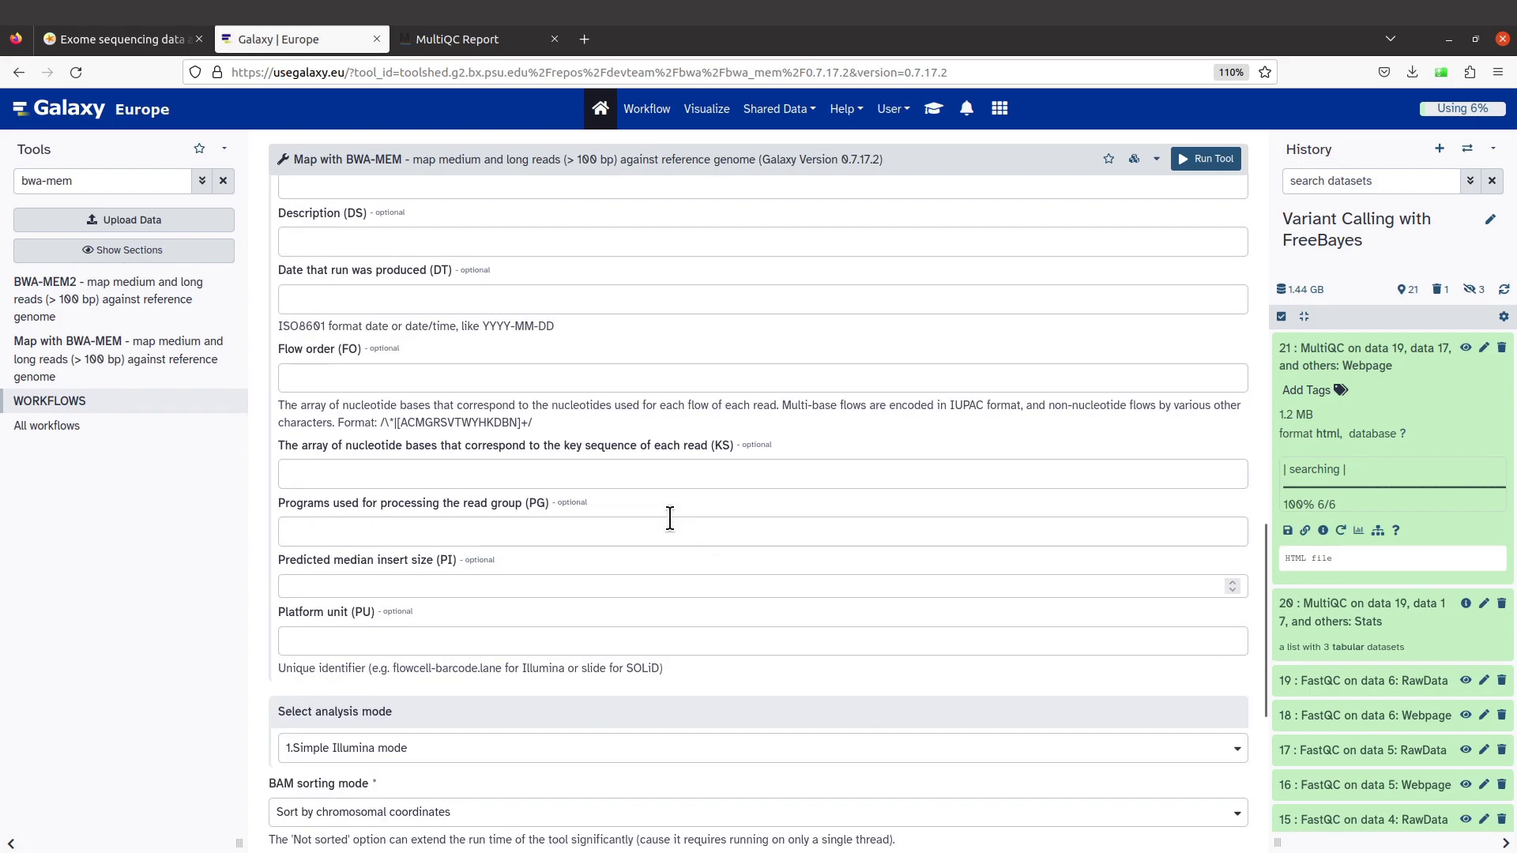
scroll(680, 537, "up", 1)
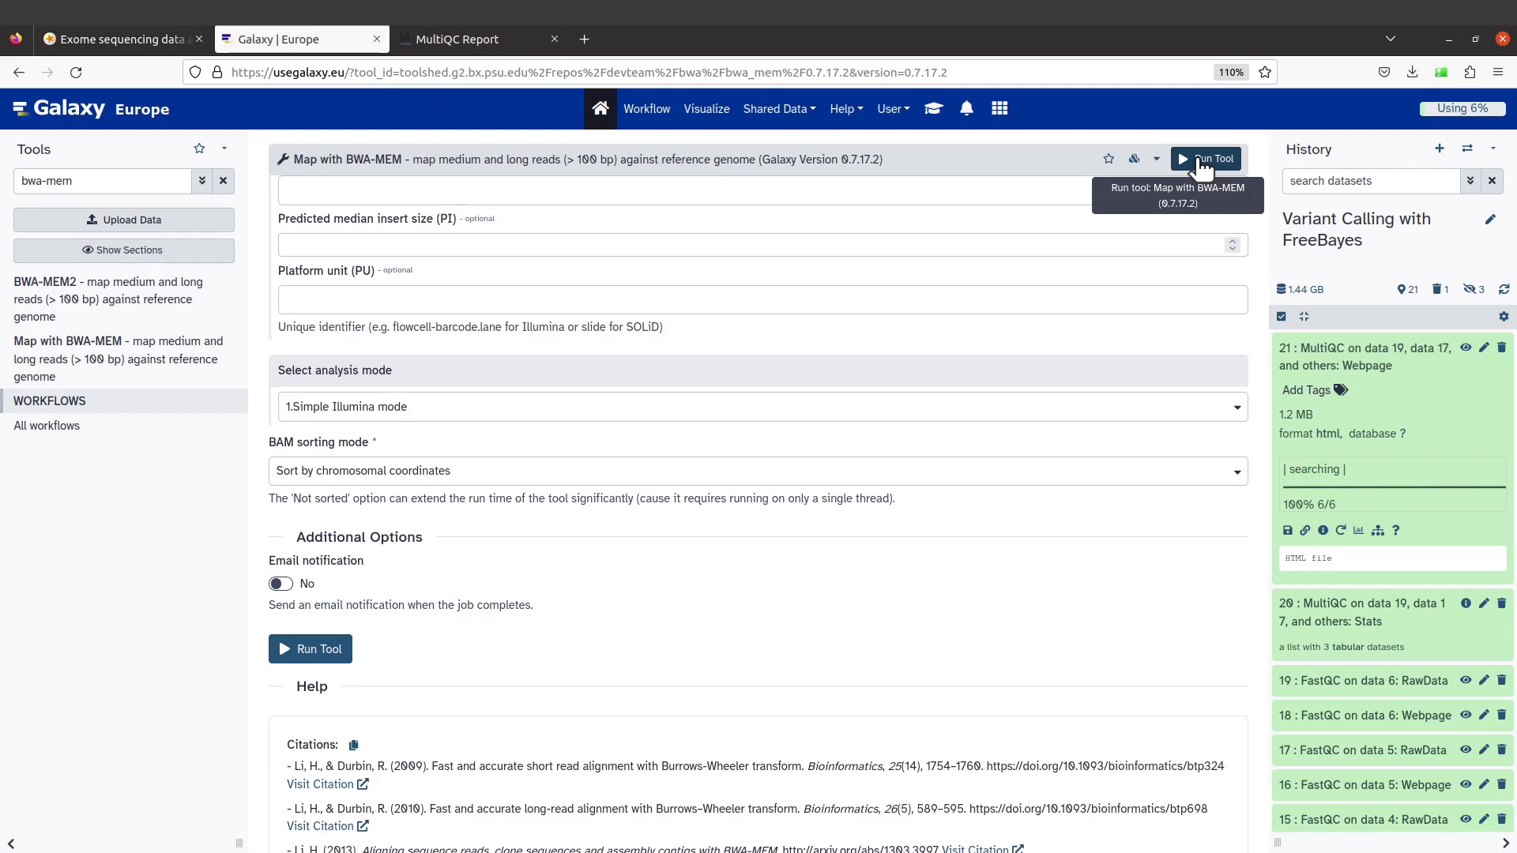
left_click(1202, 165)
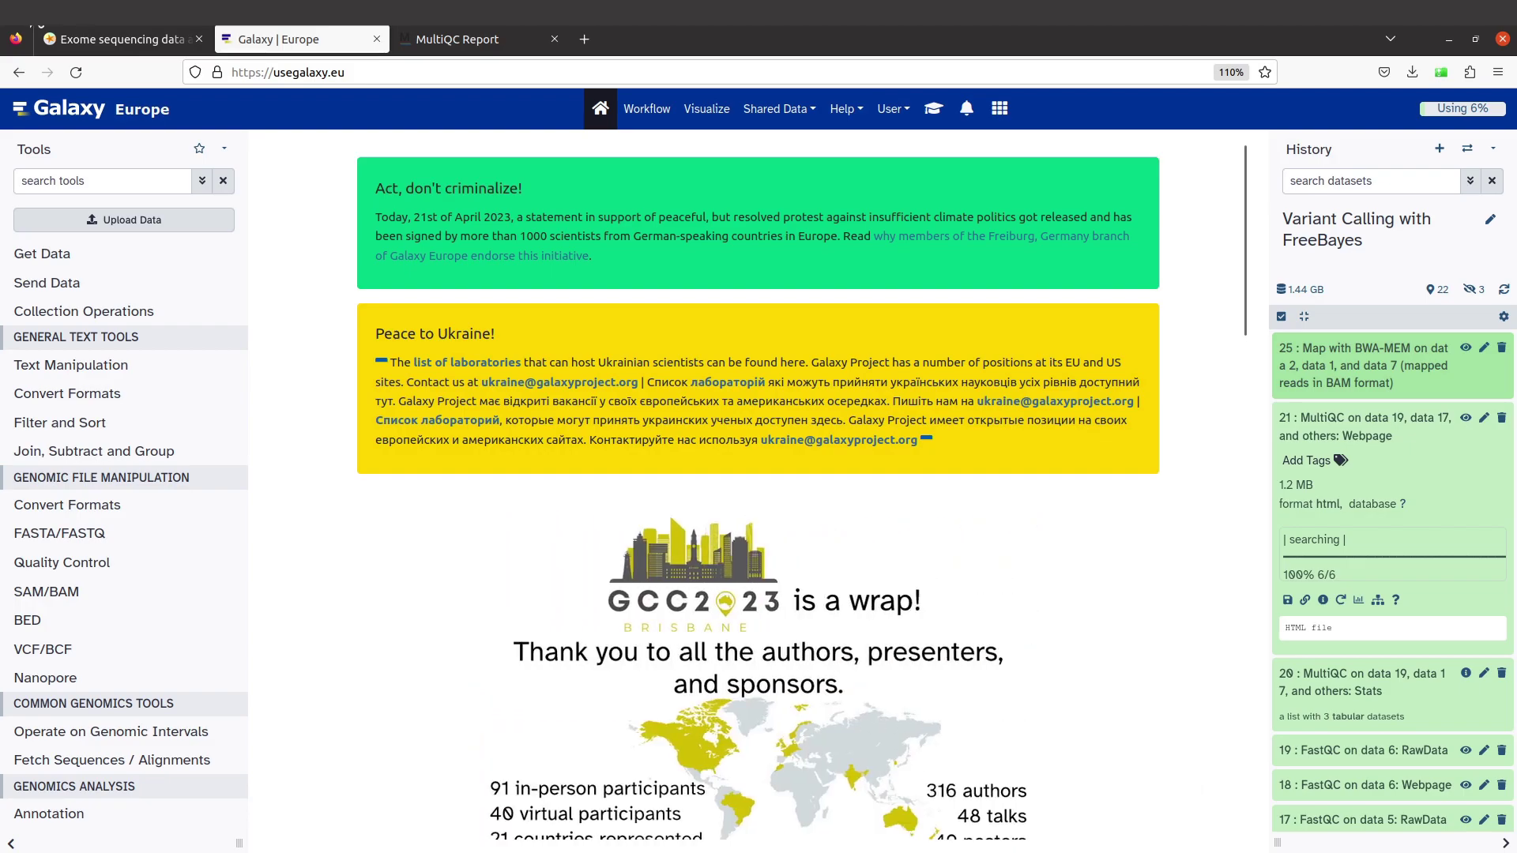
Review the FASTQ datasets in the history and the tutorial's BWA-MEM mapping instructions for the father, mother and child samples.
scroll(1340, 713, "down", 15)
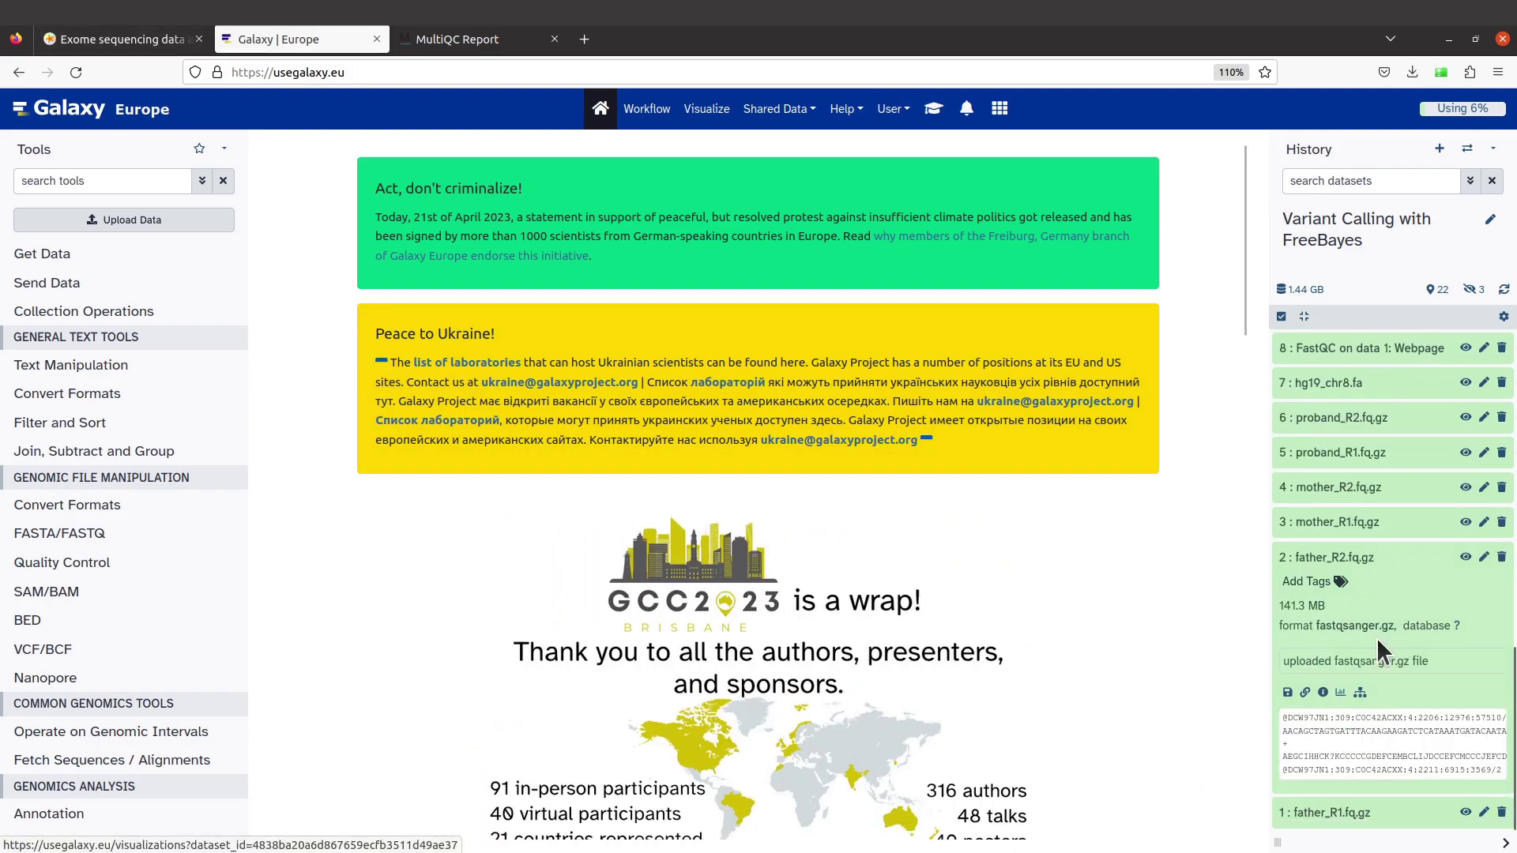
left_click(1374, 559)
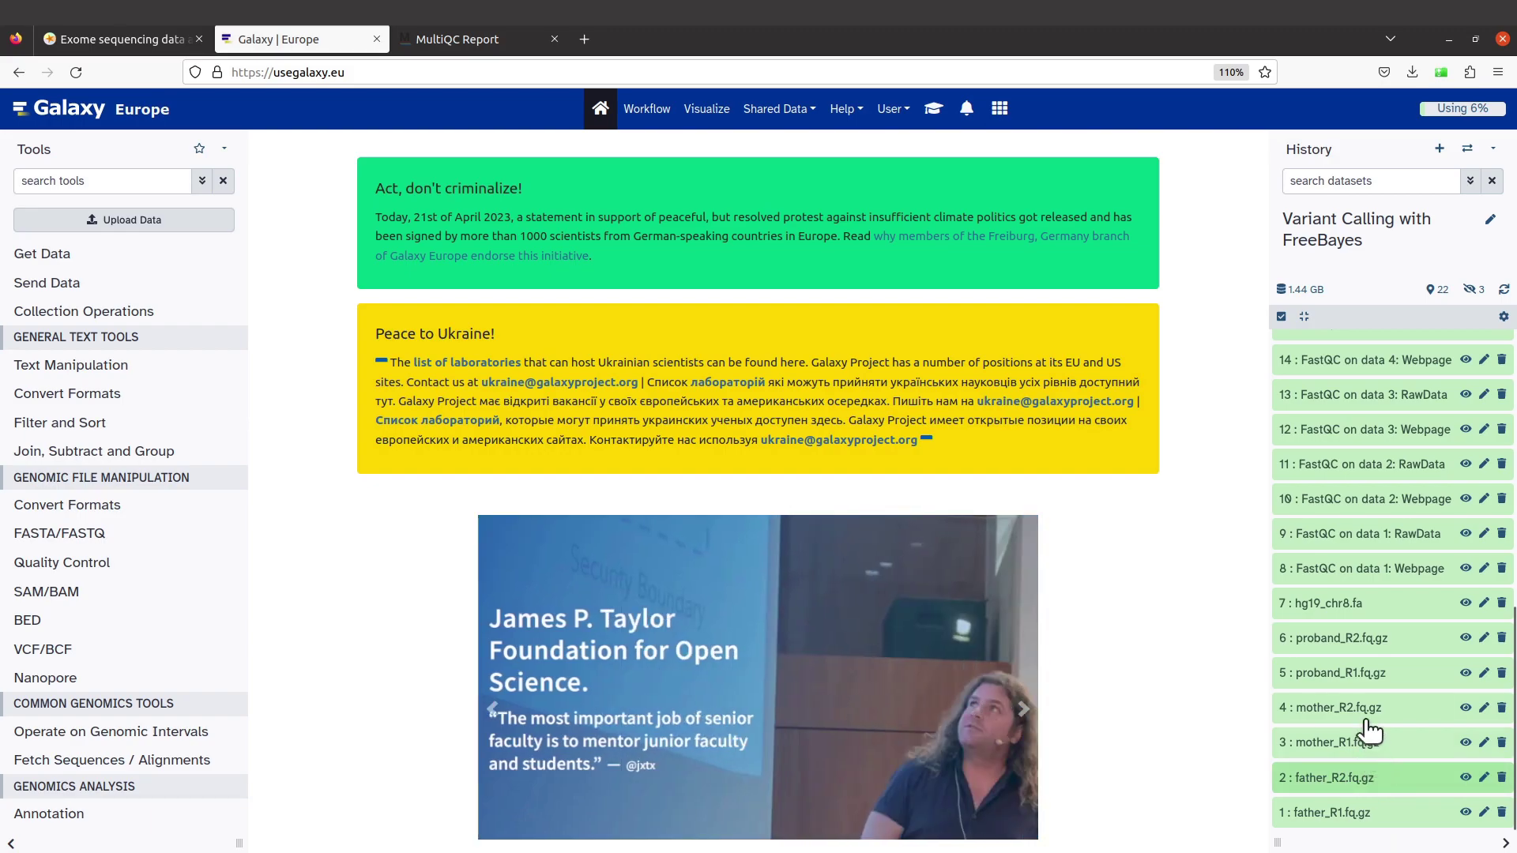
scroll(1353, 642, "up", 10)
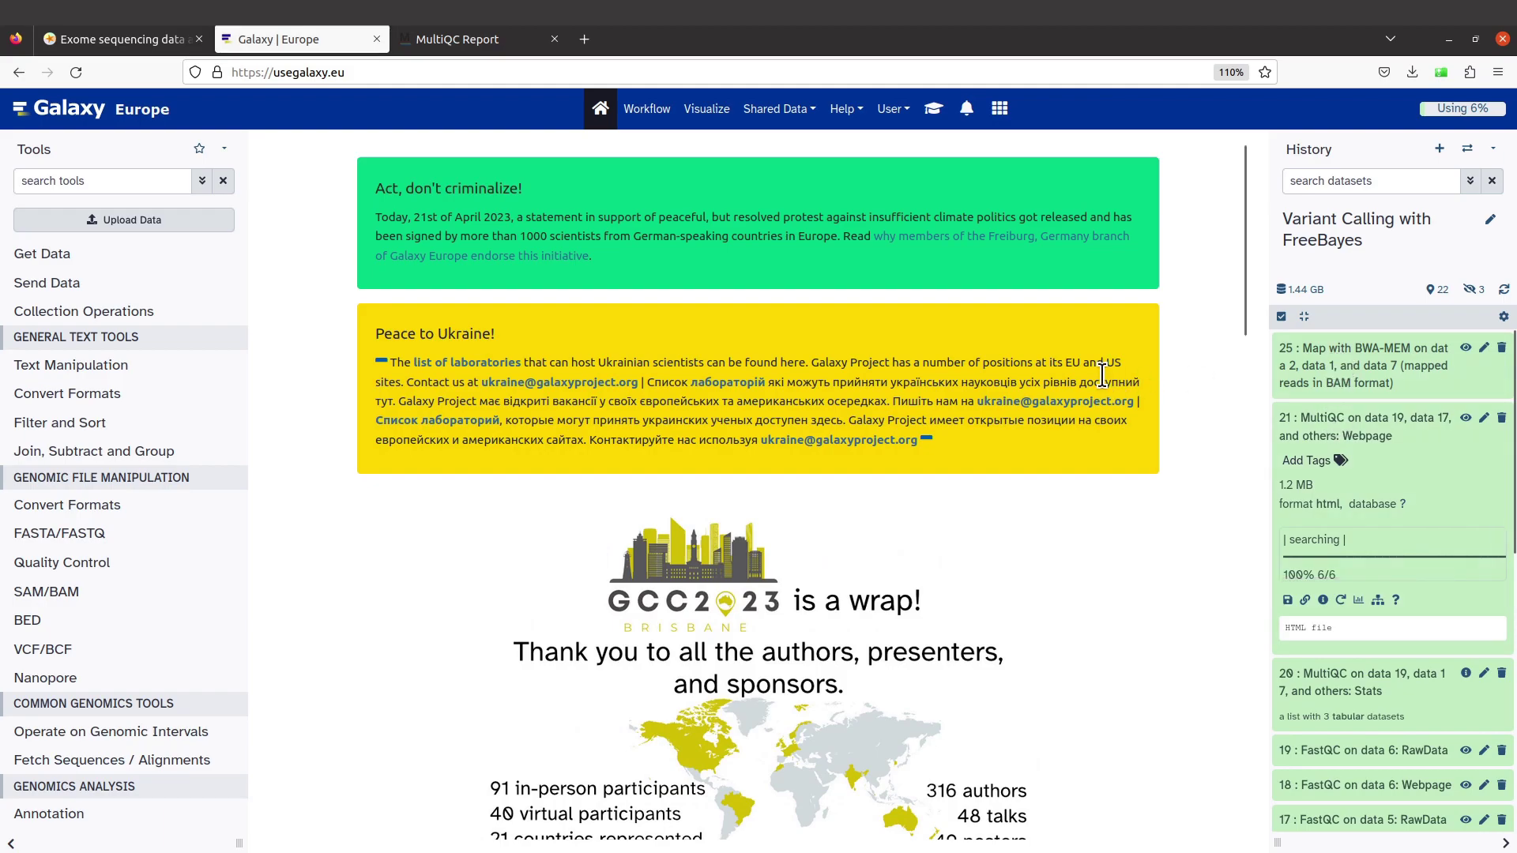
left_click(77, 37)
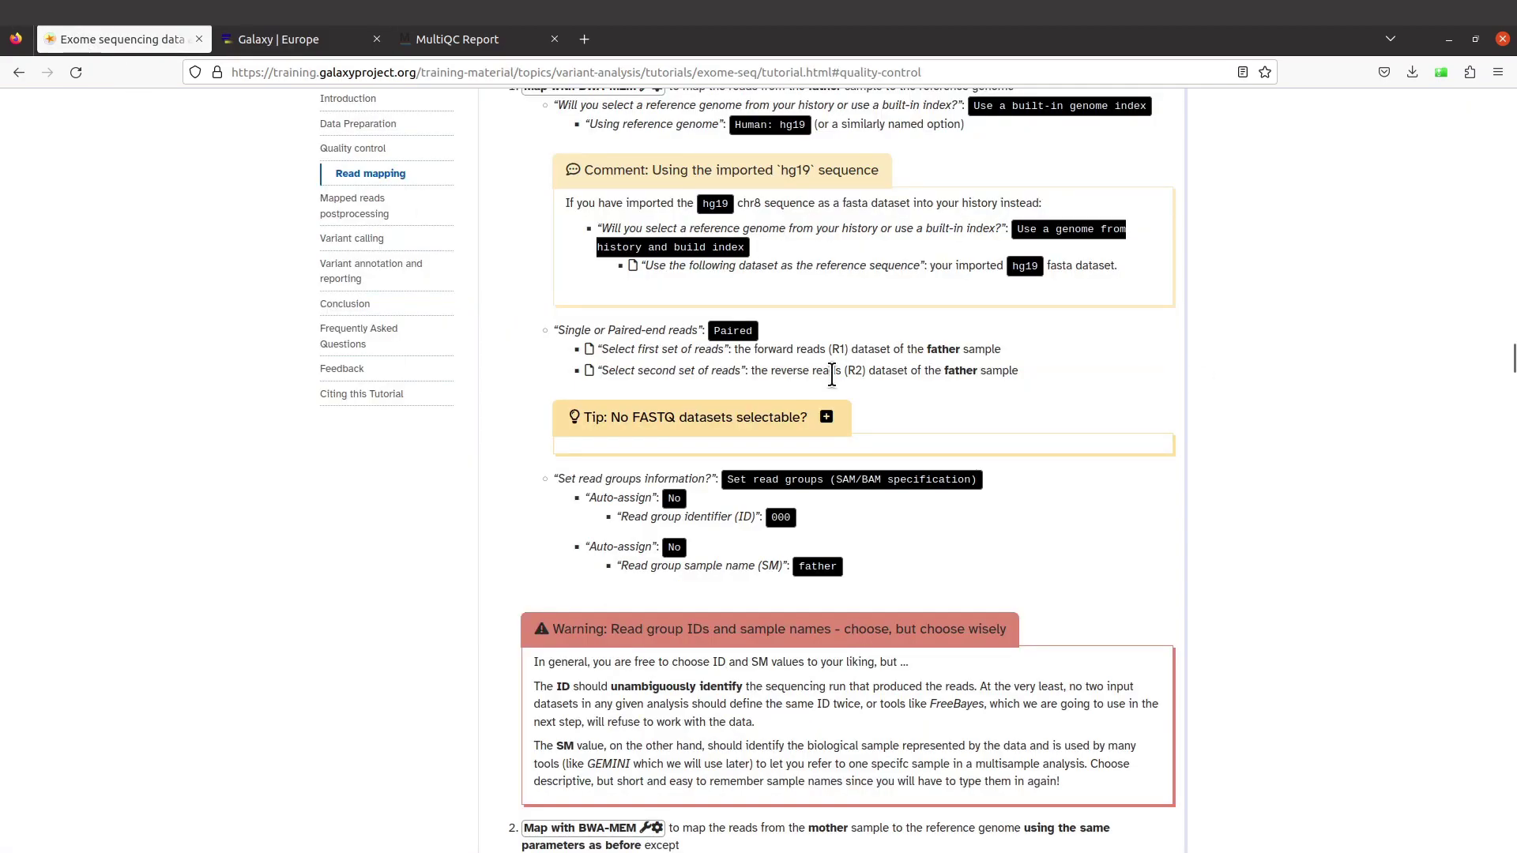
scroll(833, 372, "up", 3)
scroll(833, 373, "down", 4)
scroll(833, 373, "up", 2)
scroll(832, 373, "down", 6)
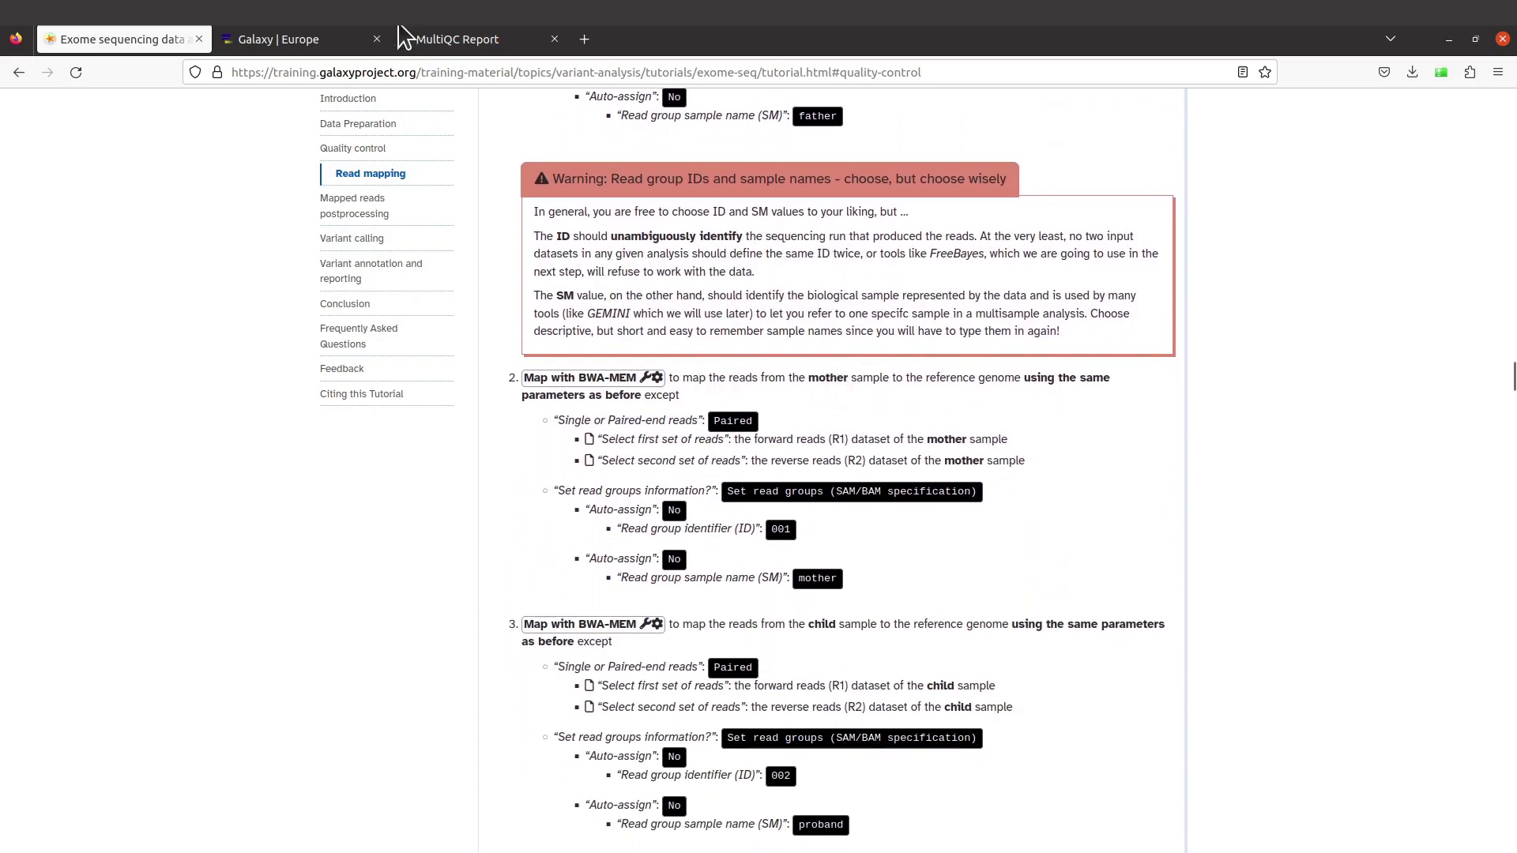
left_click(294, 41)
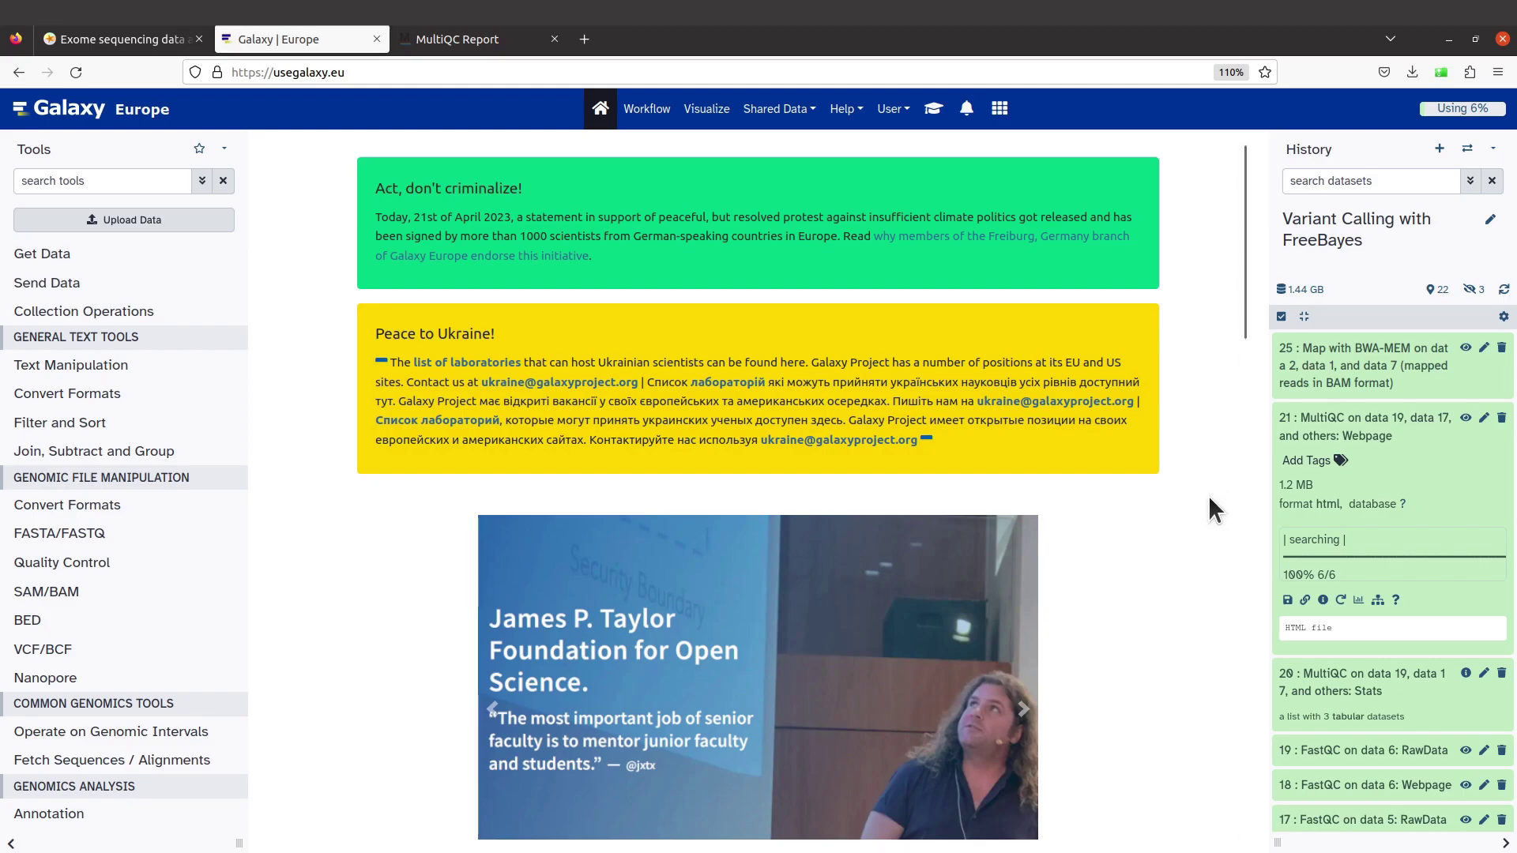
Reopen the father's Map with BWA-MEM job, dataset 25, for a rerun and compare its parameters with the tutorial's mother sample instructions.
left_click(1369, 360)
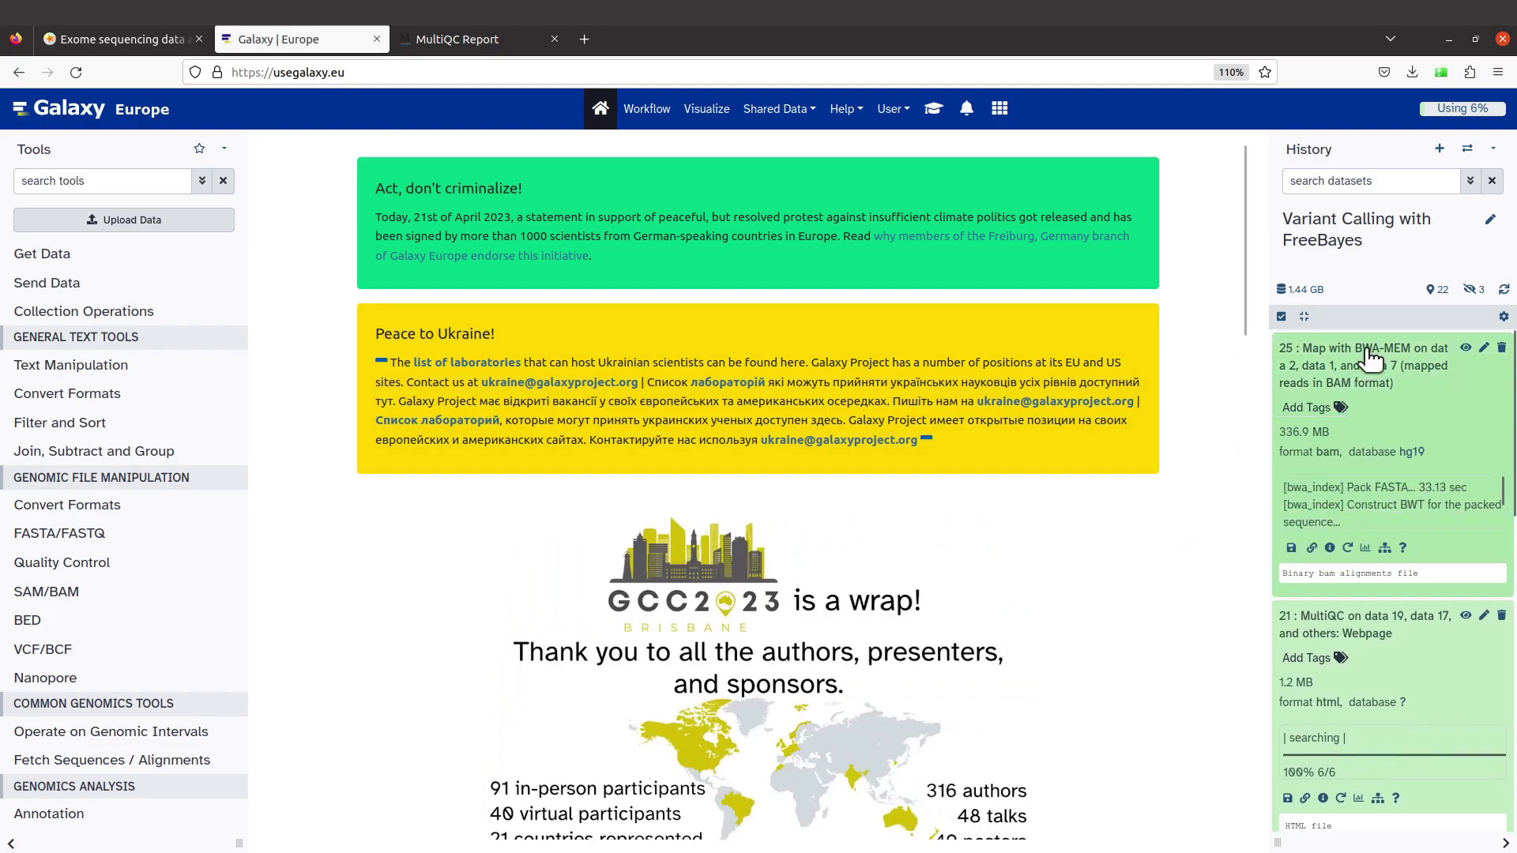
left_click(1349, 549)
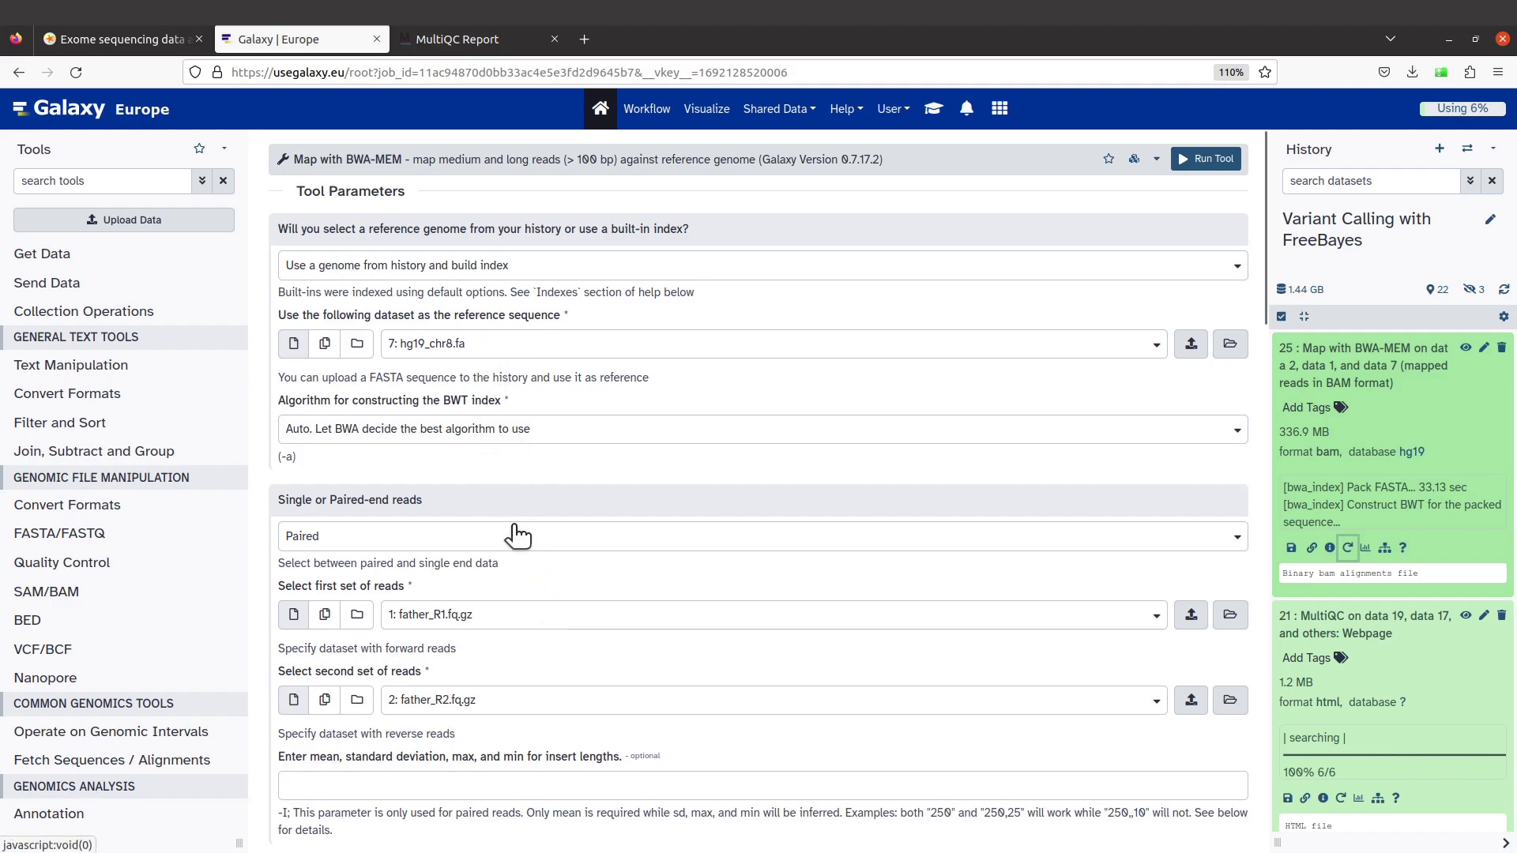
scroll(518, 535, "down", 3)
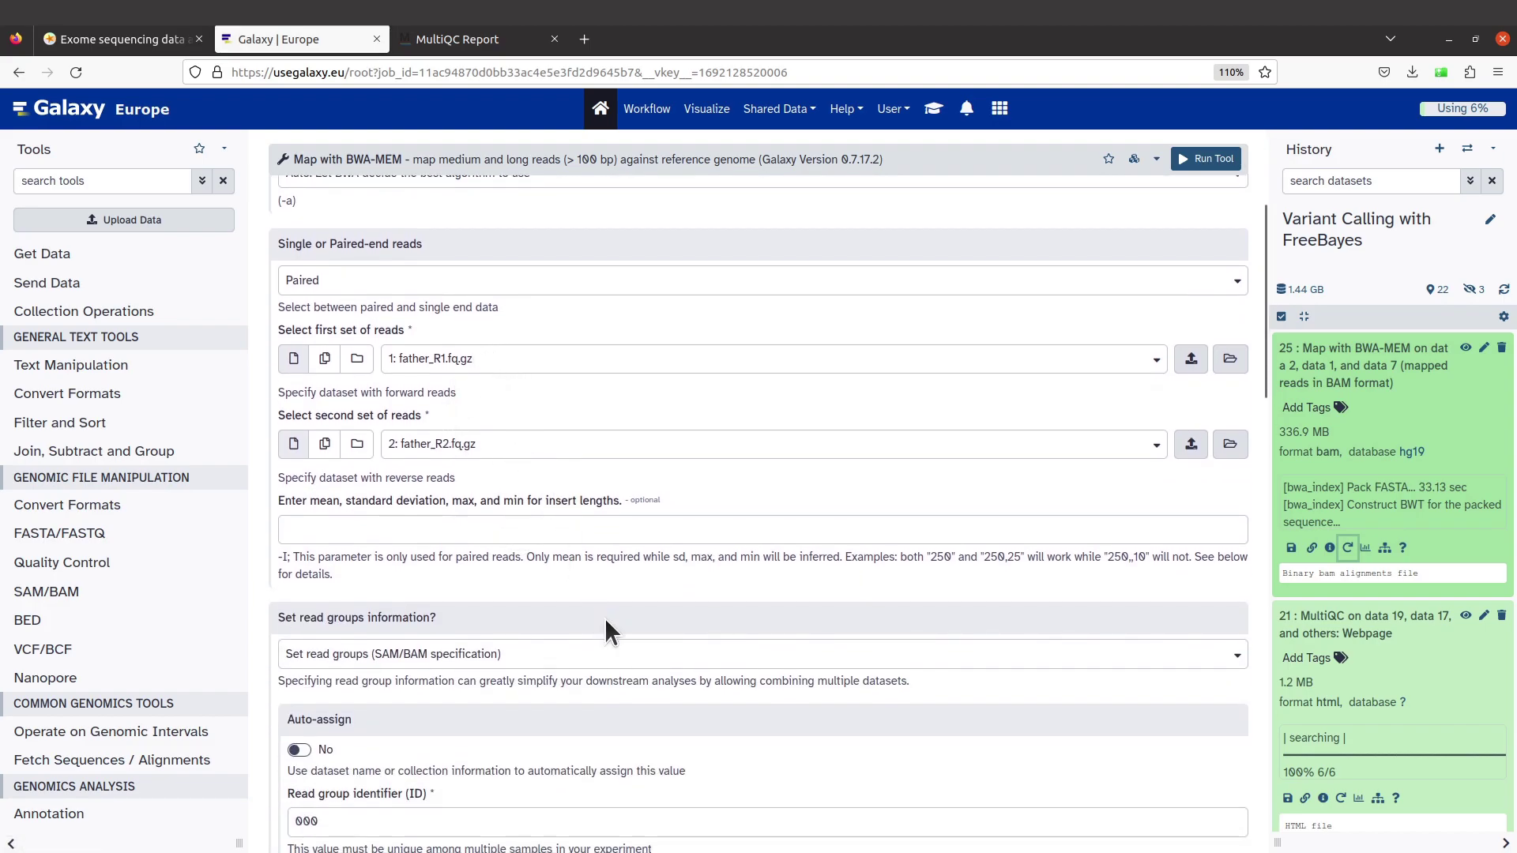
scroll(605, 622, "down", 2)
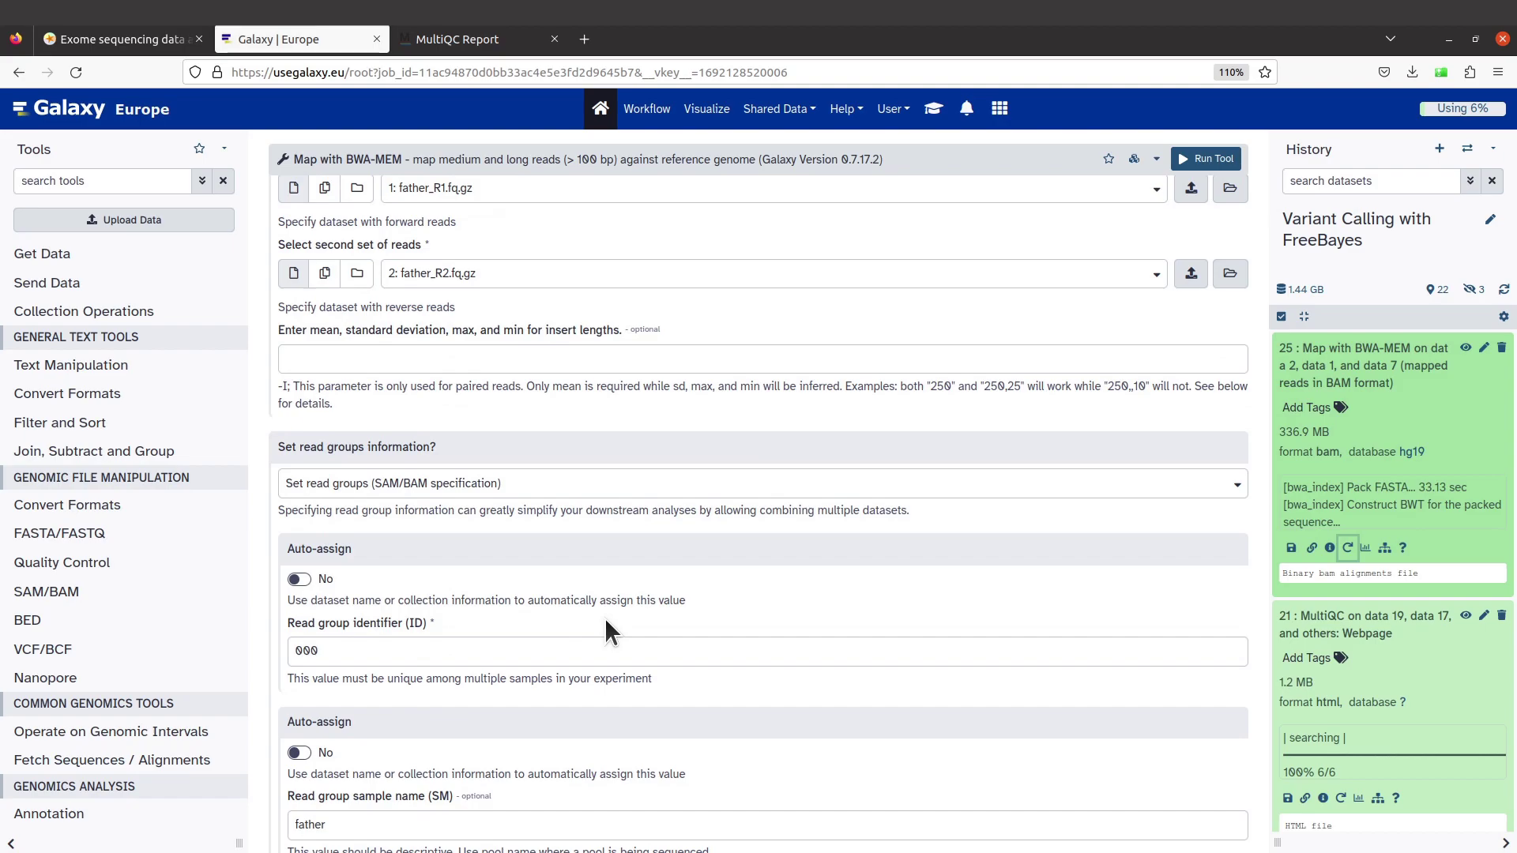
scroll(604, 617, "up", 1)
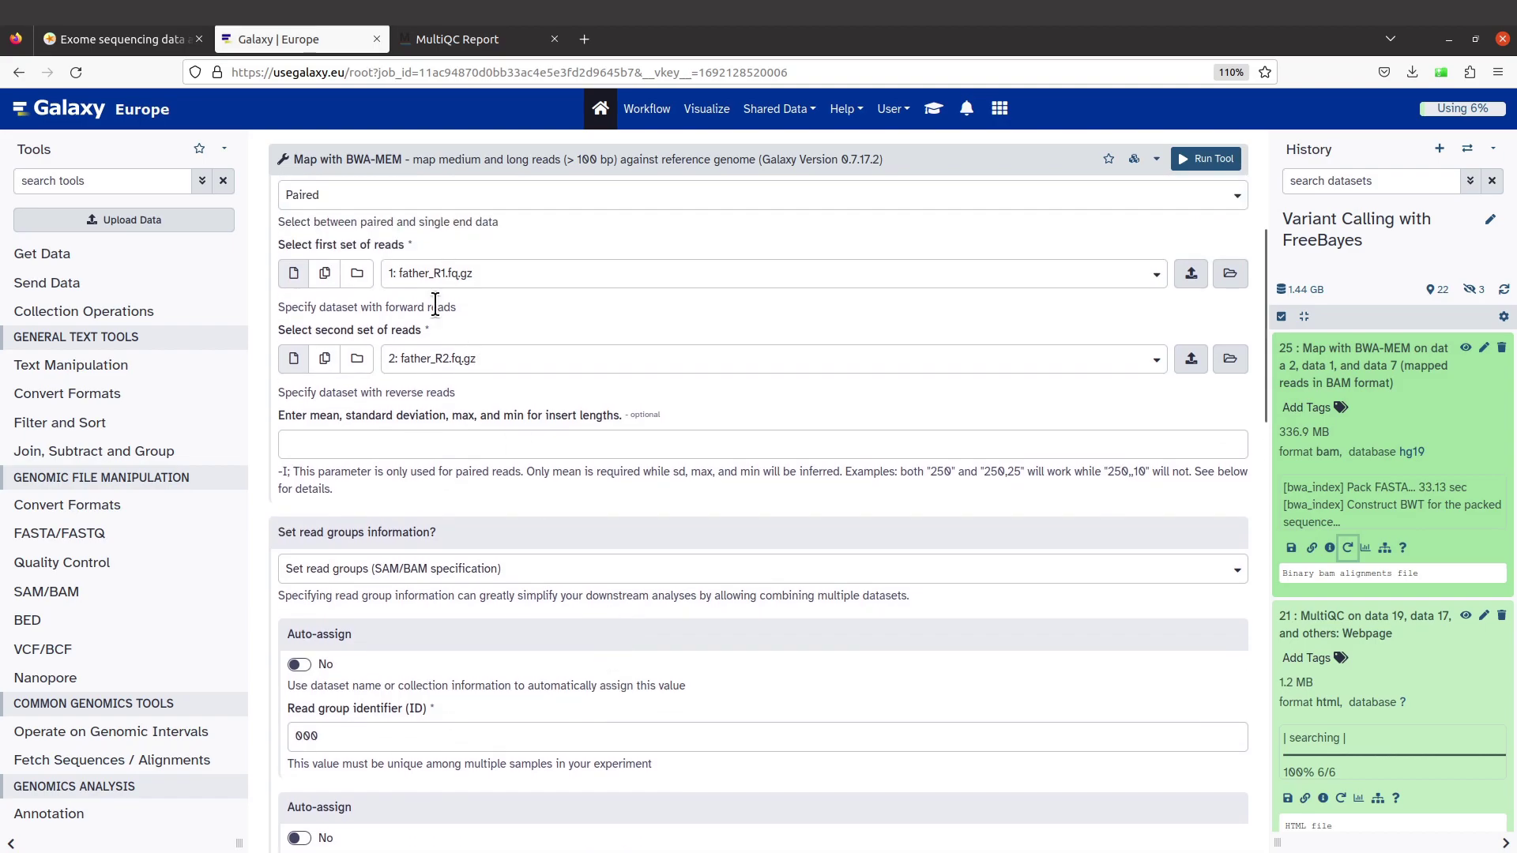
left_click(127, 39)
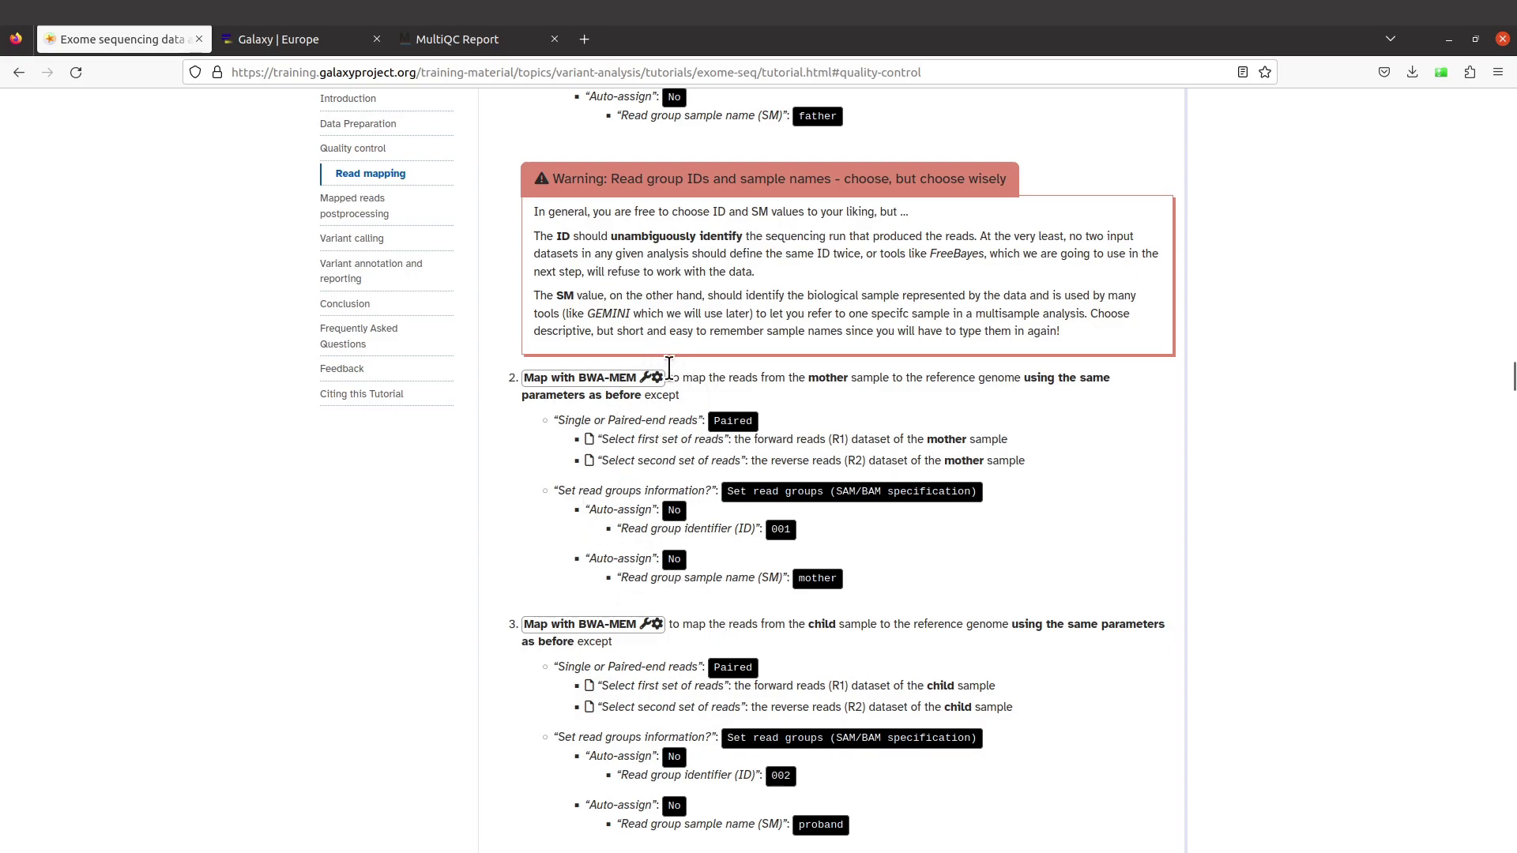
left_click(299, 41)
scroll(523, 307, "up", 5)
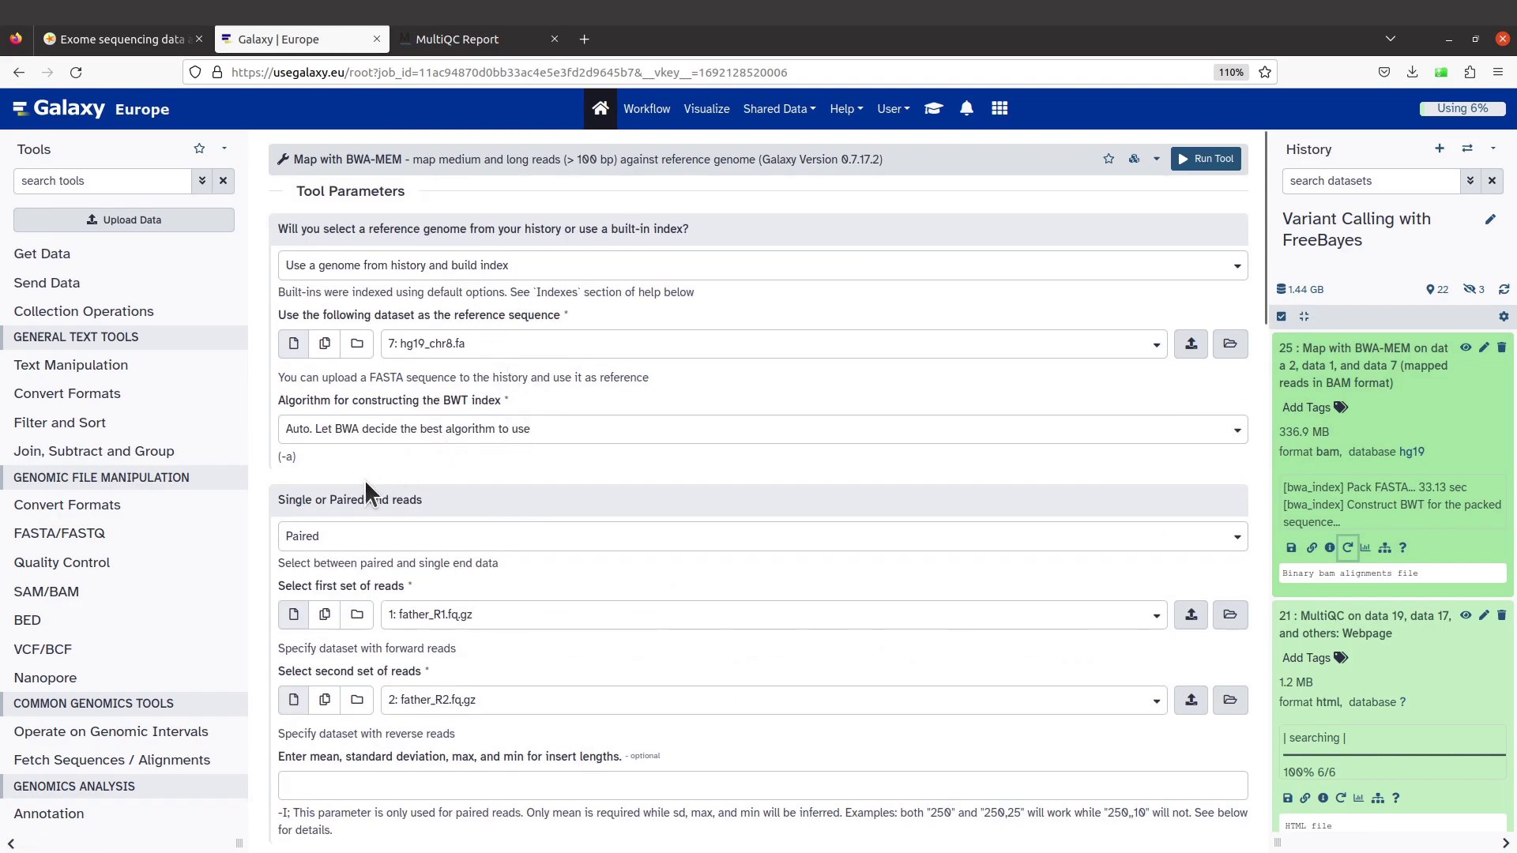
Set the first set of reads to mother_R1.fq.gz and the second set to mother_R2.fq.gz.
scroll(474, 551, "down", 3)
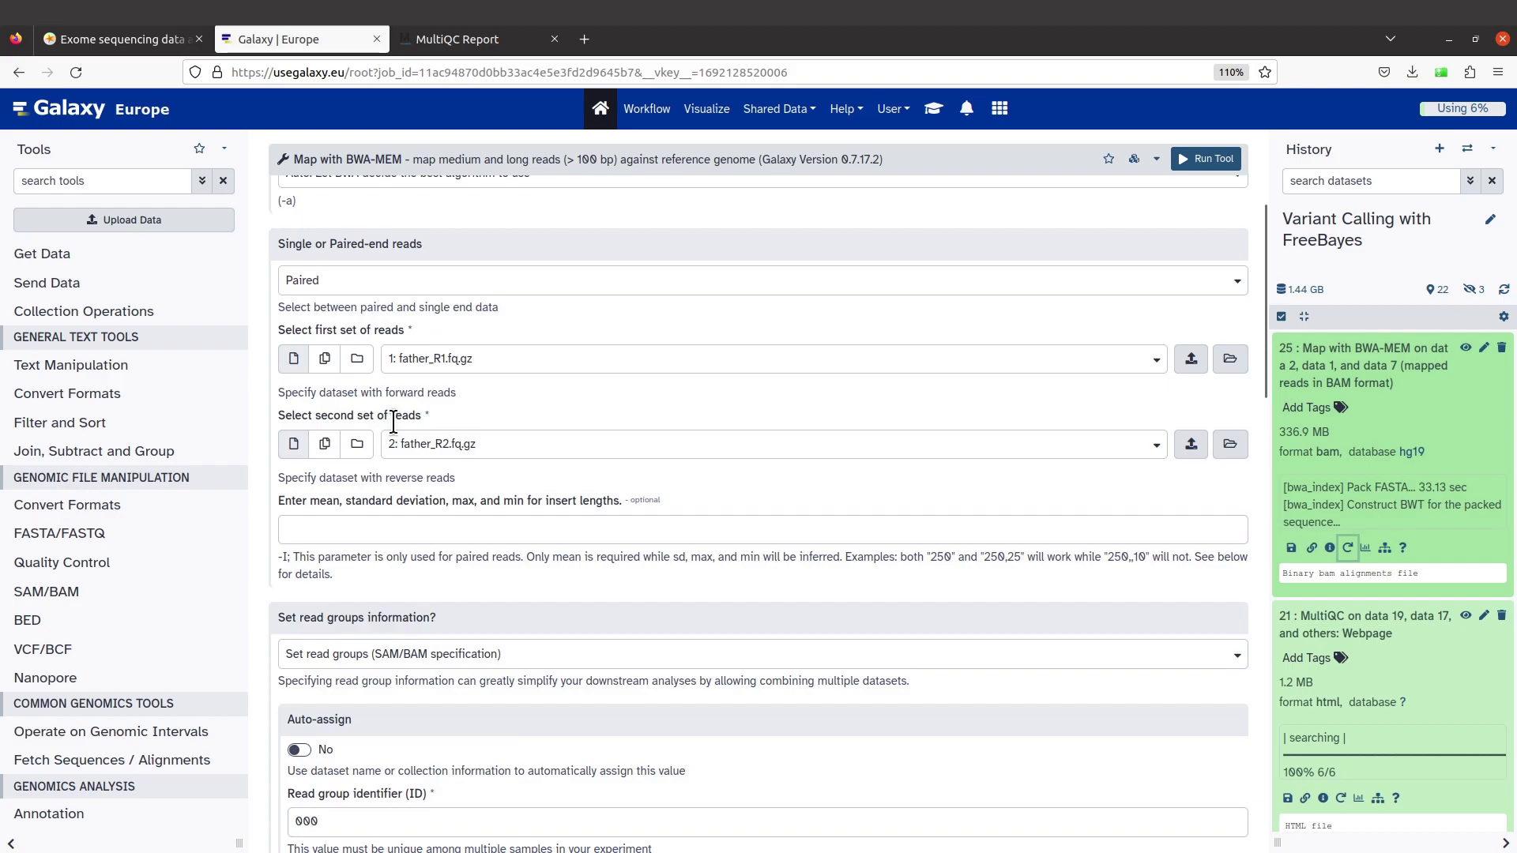
left_click(450, 360)
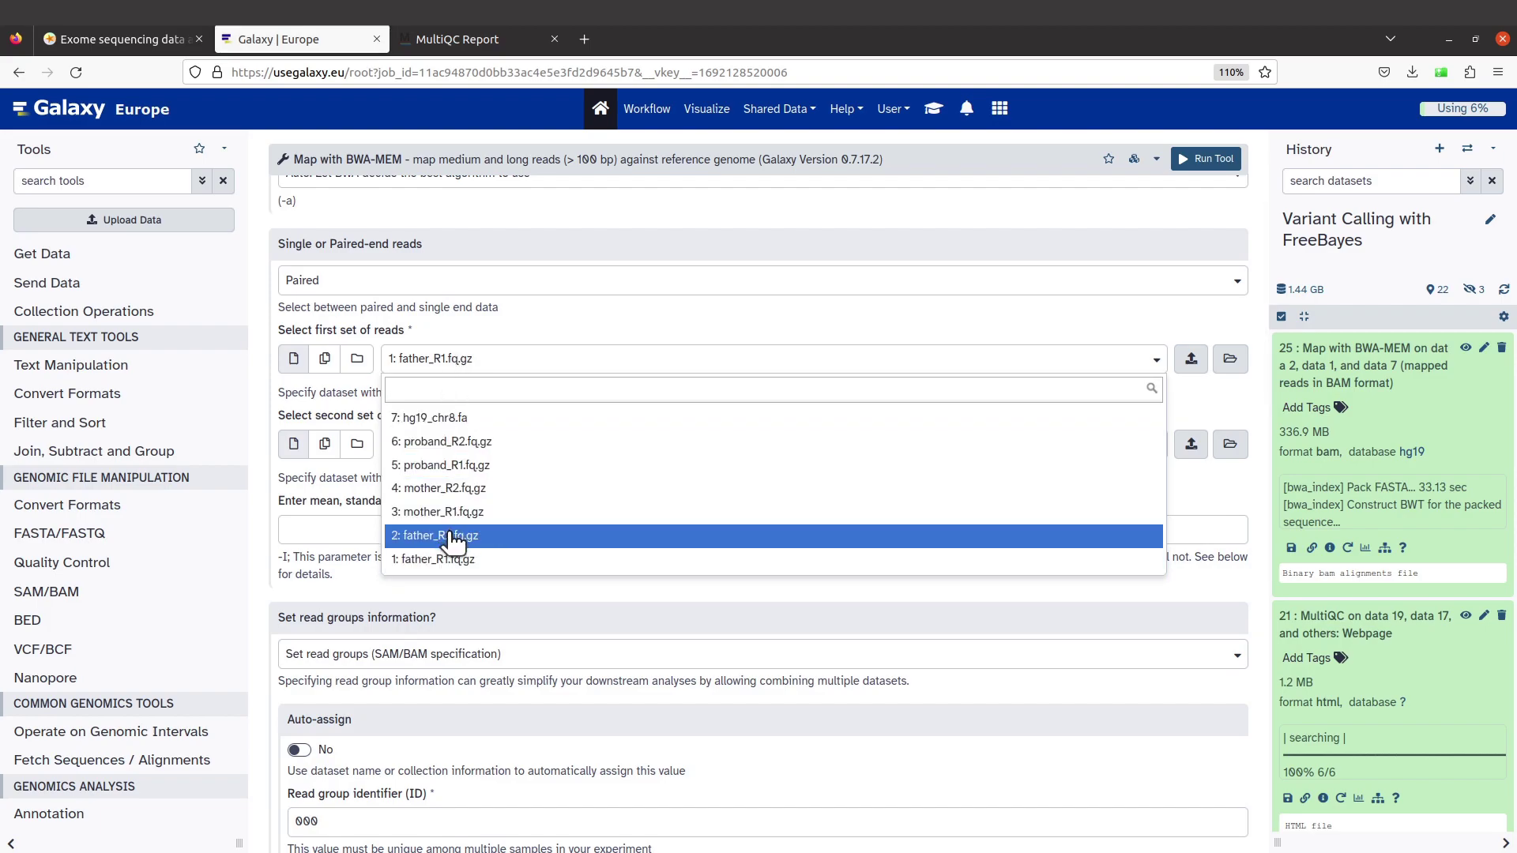
left_click(477, 513)
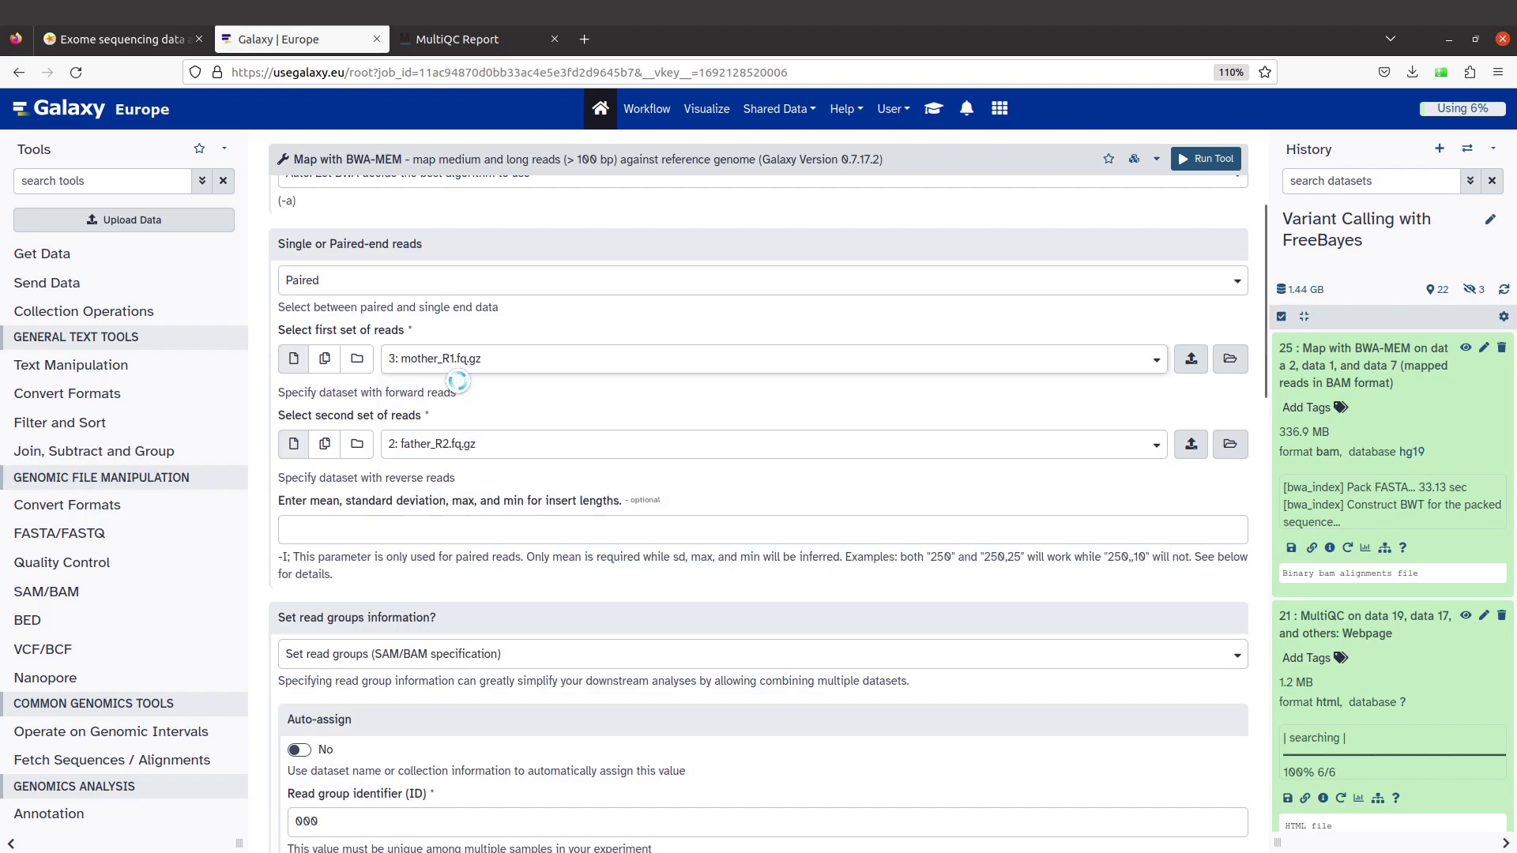
scroll(481, 425, "down", 1)
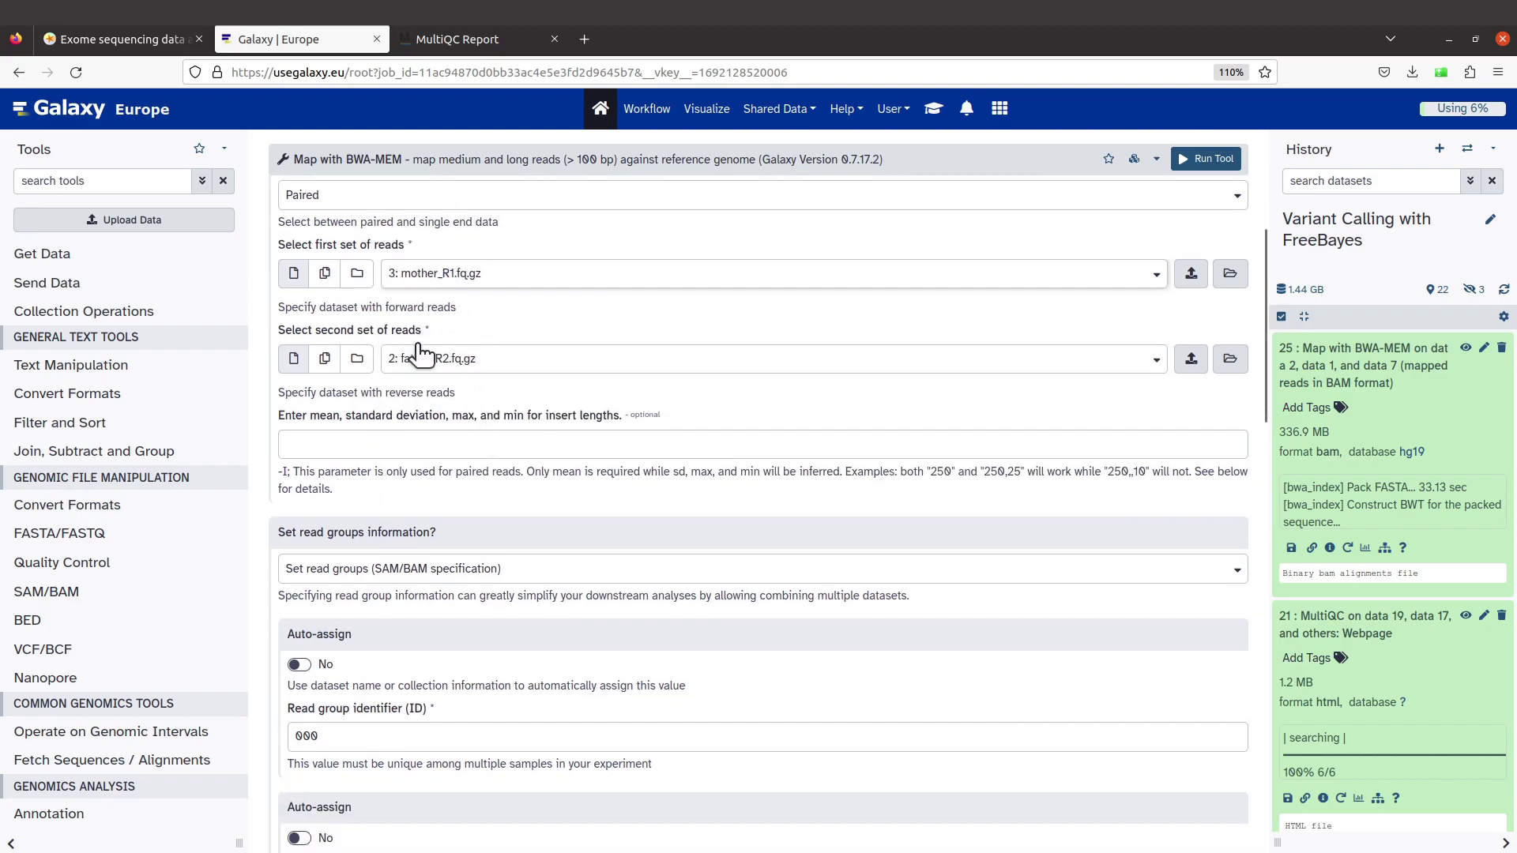
left_click(443, 363)
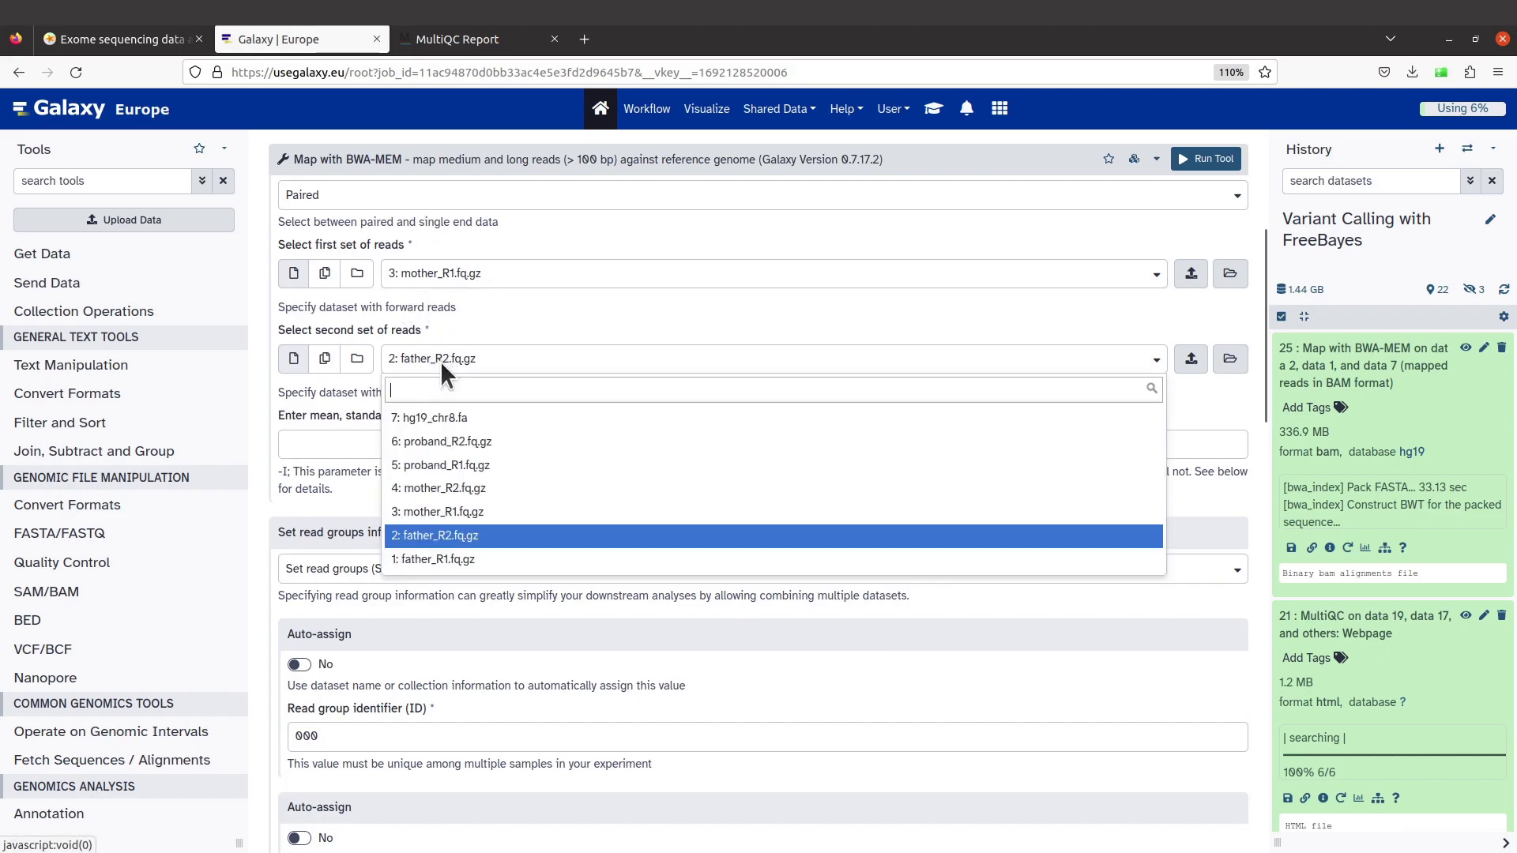
left_click(485, 490)
Check the tutorial's read group values for the mother sample and set the read group identifier (ID) to 001.
scroll(518, 563, "down", 1)
scroll(518, 563, "down", 2)
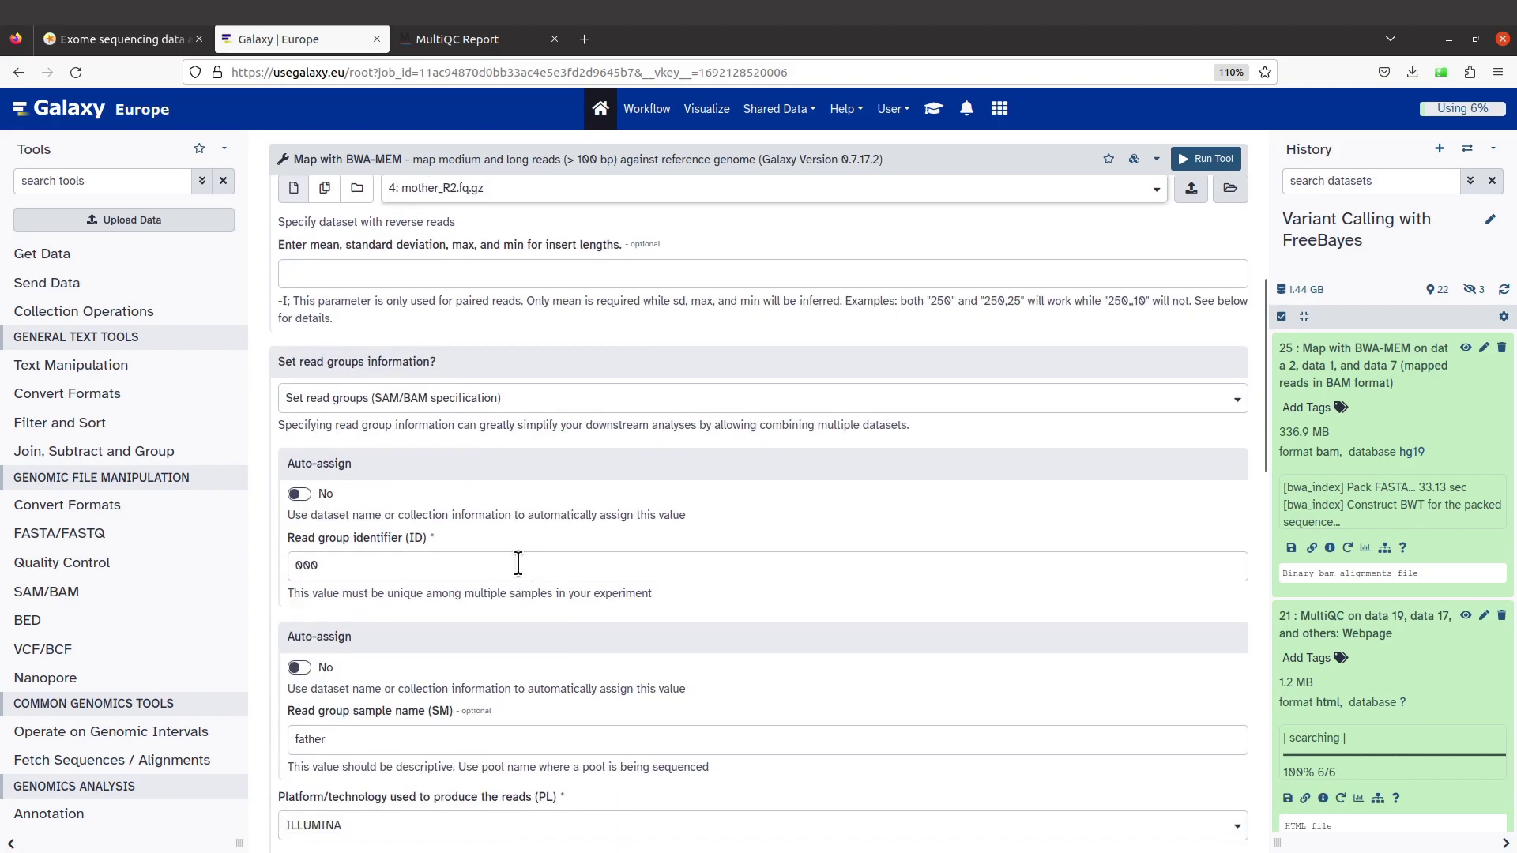
scroll(518, 562, "down", 1)
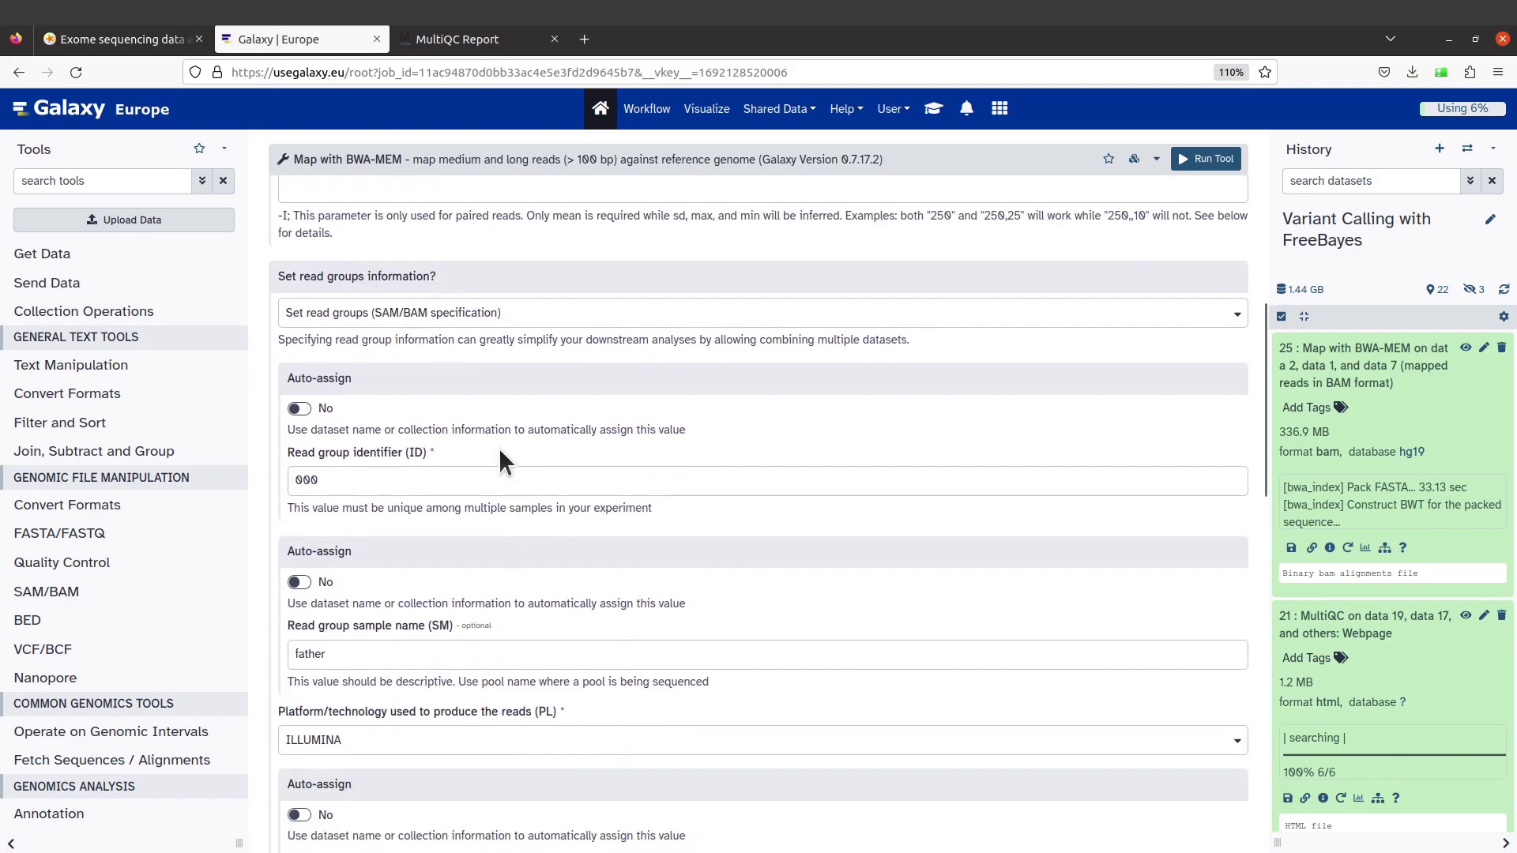
scroll(399, 463, "down", 1)
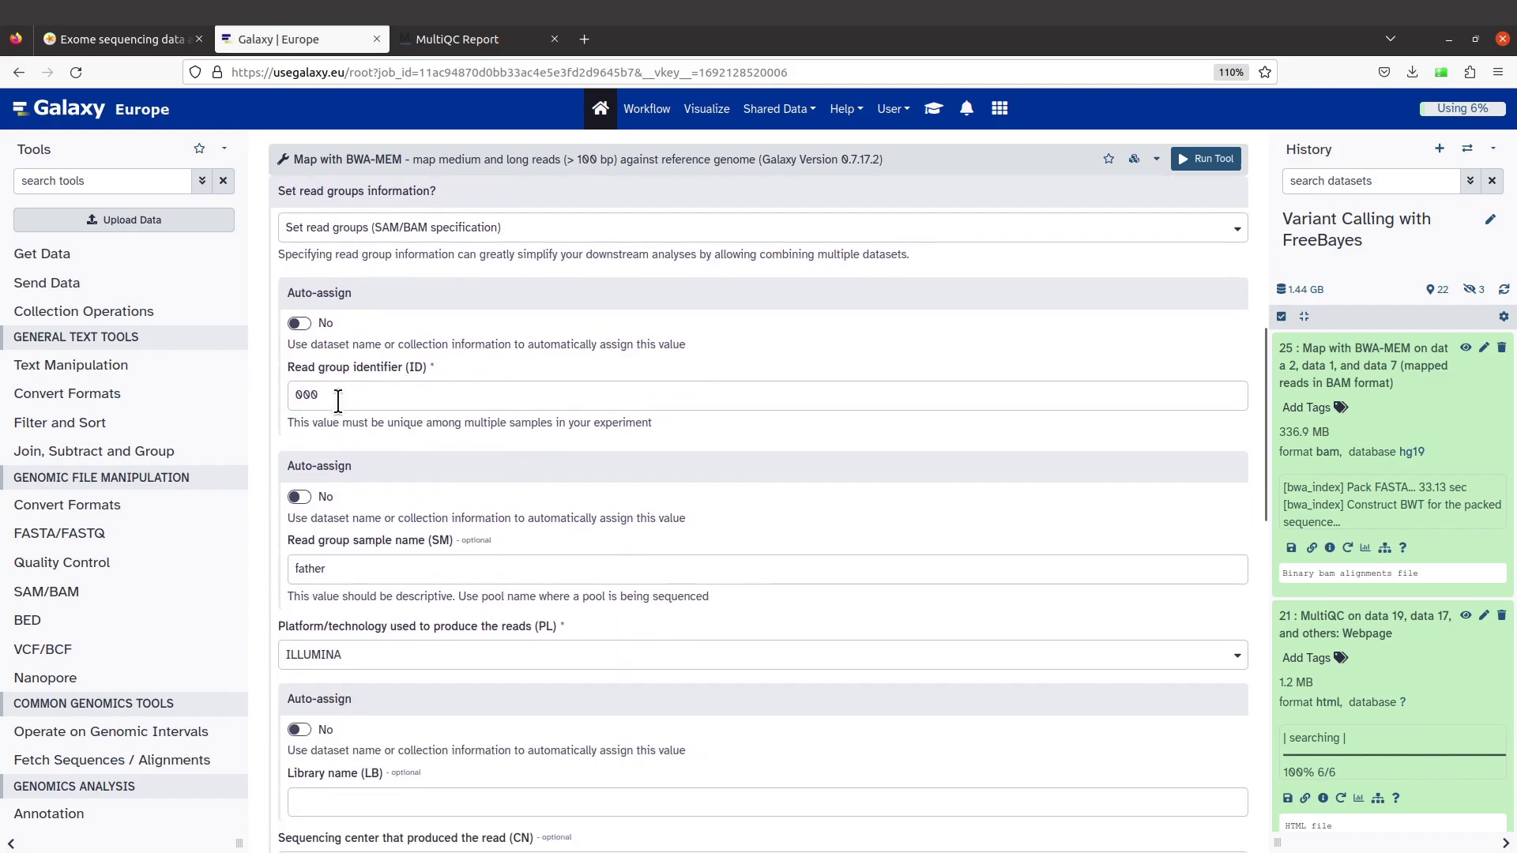
left_click(136, 40)
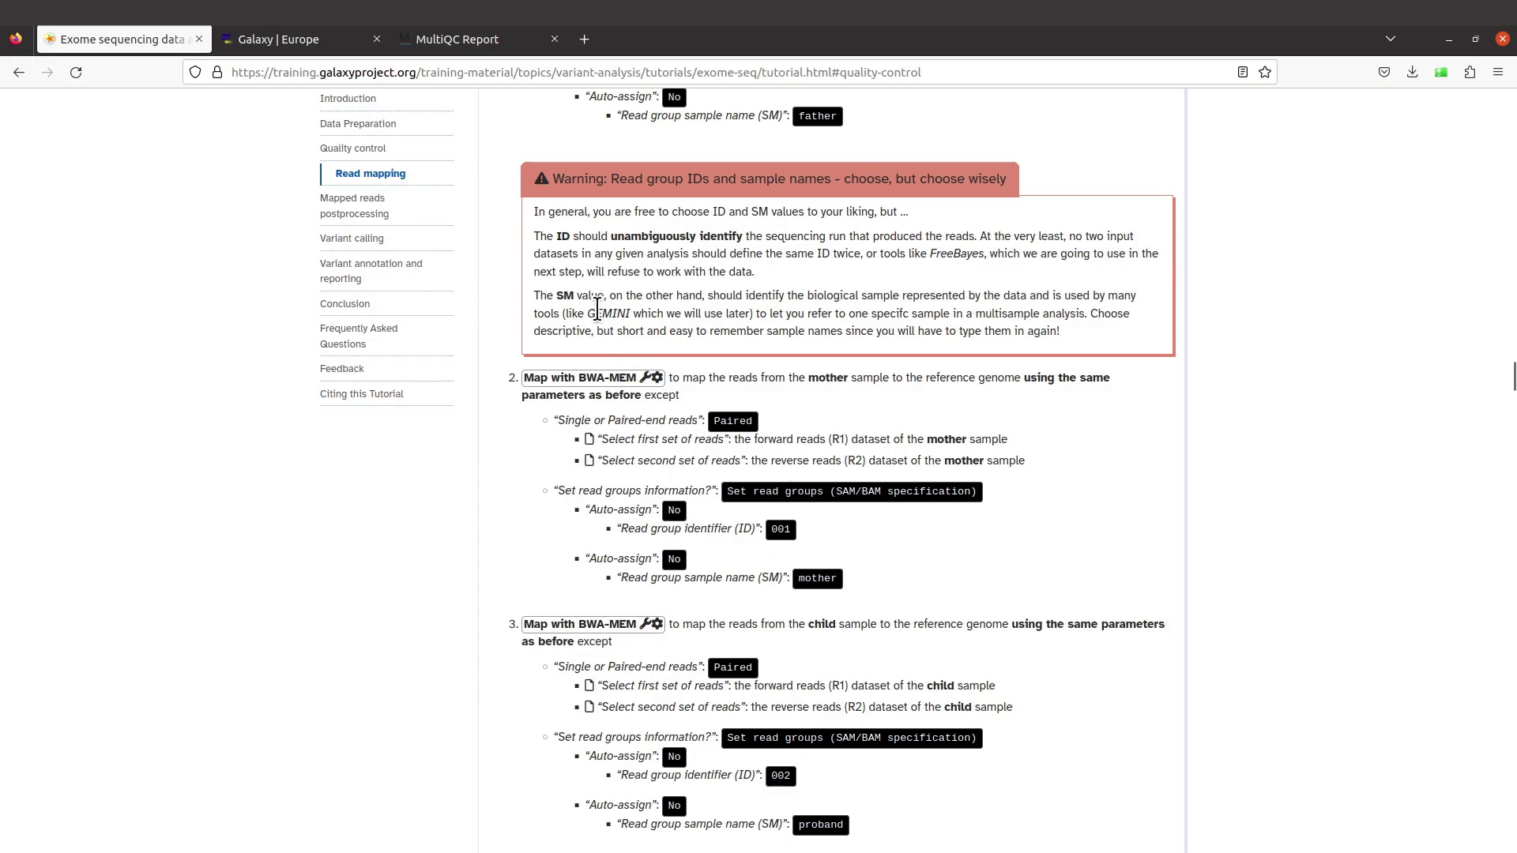
left_click(306, 44)
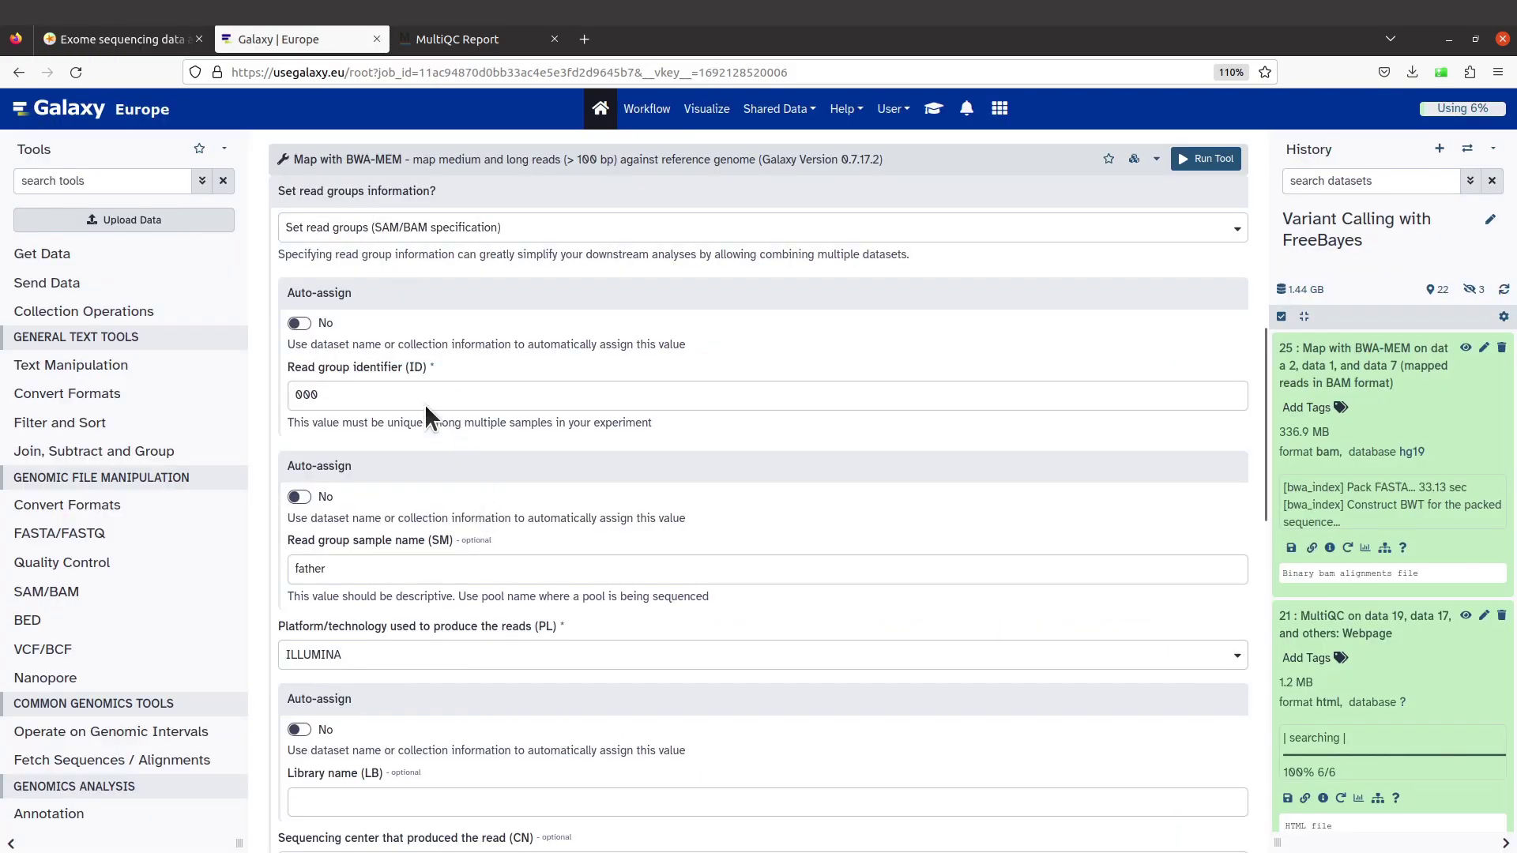
left_click(374, 399)
key("BackSpace")
type("1")
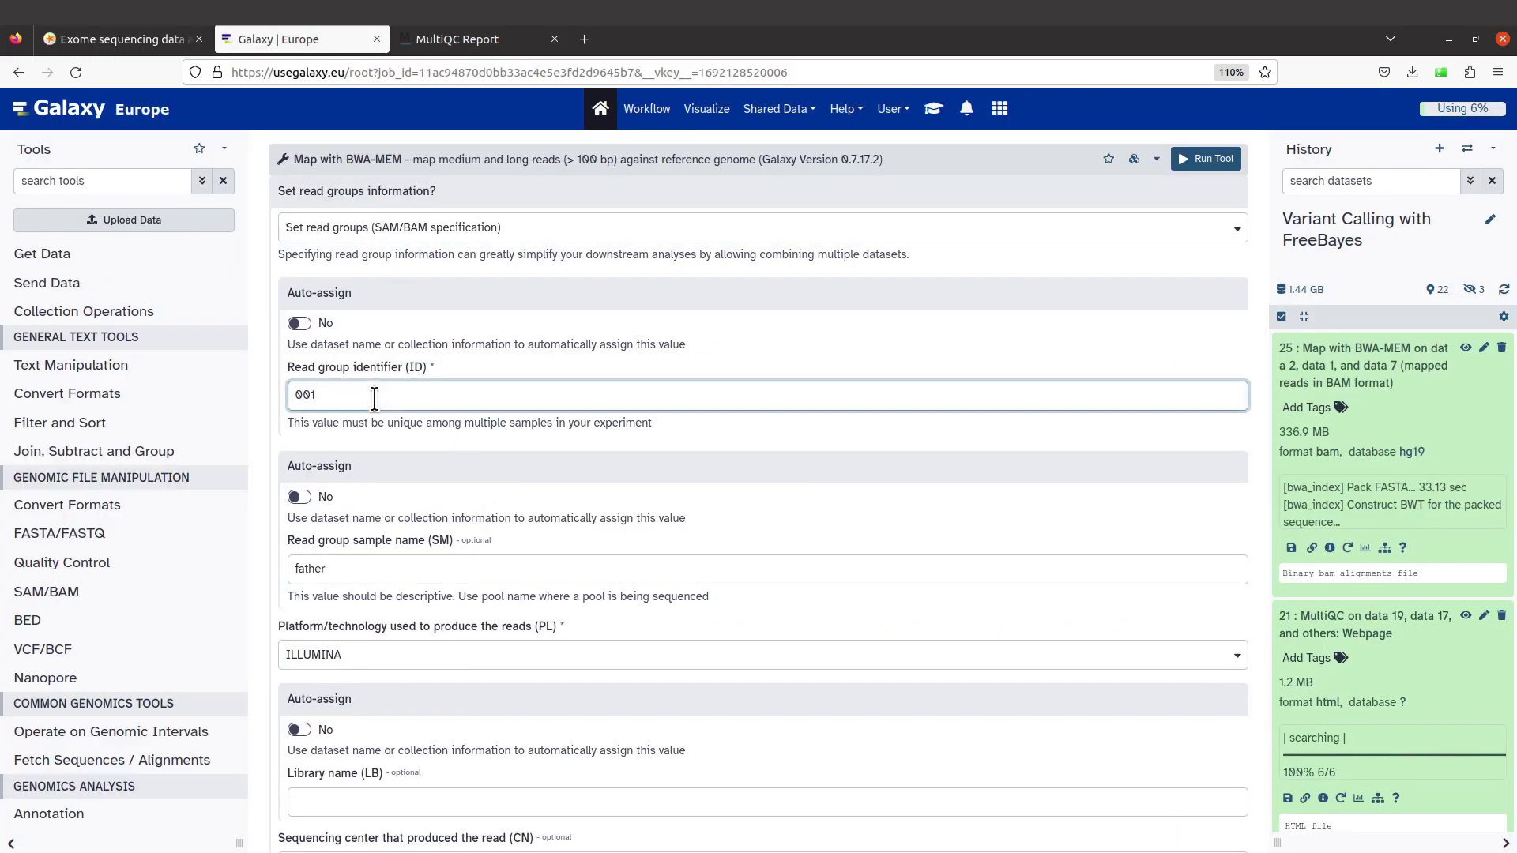
Set the read group sample name (SM) to mother and run the BWA-MEM mapping.
scroll(426, 569, "down", 2)
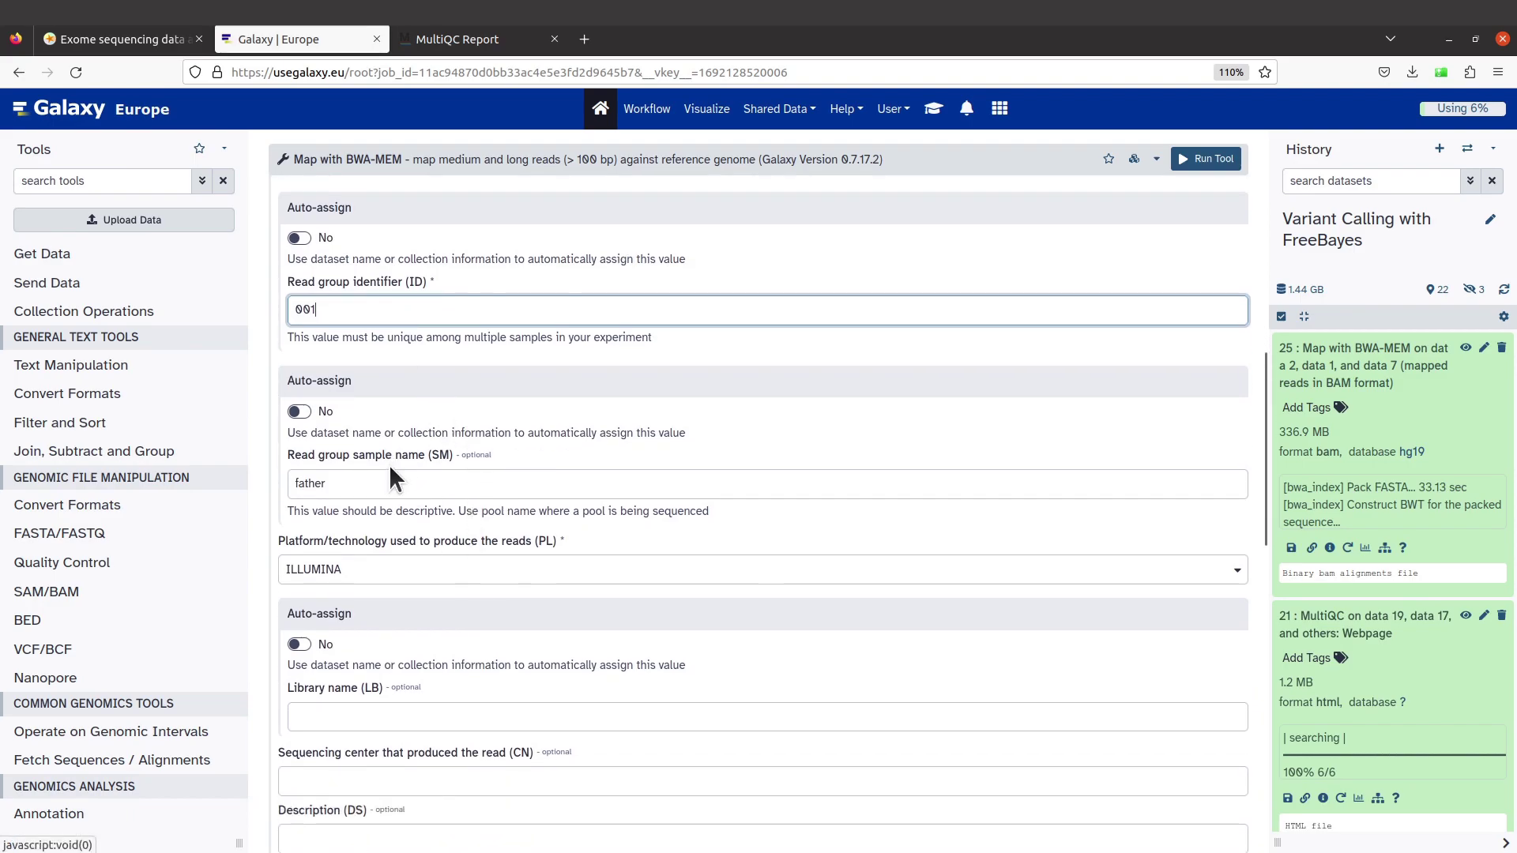
left_click_drag(340, 485, 298, 483)
key("BackSpace")
type("noth")
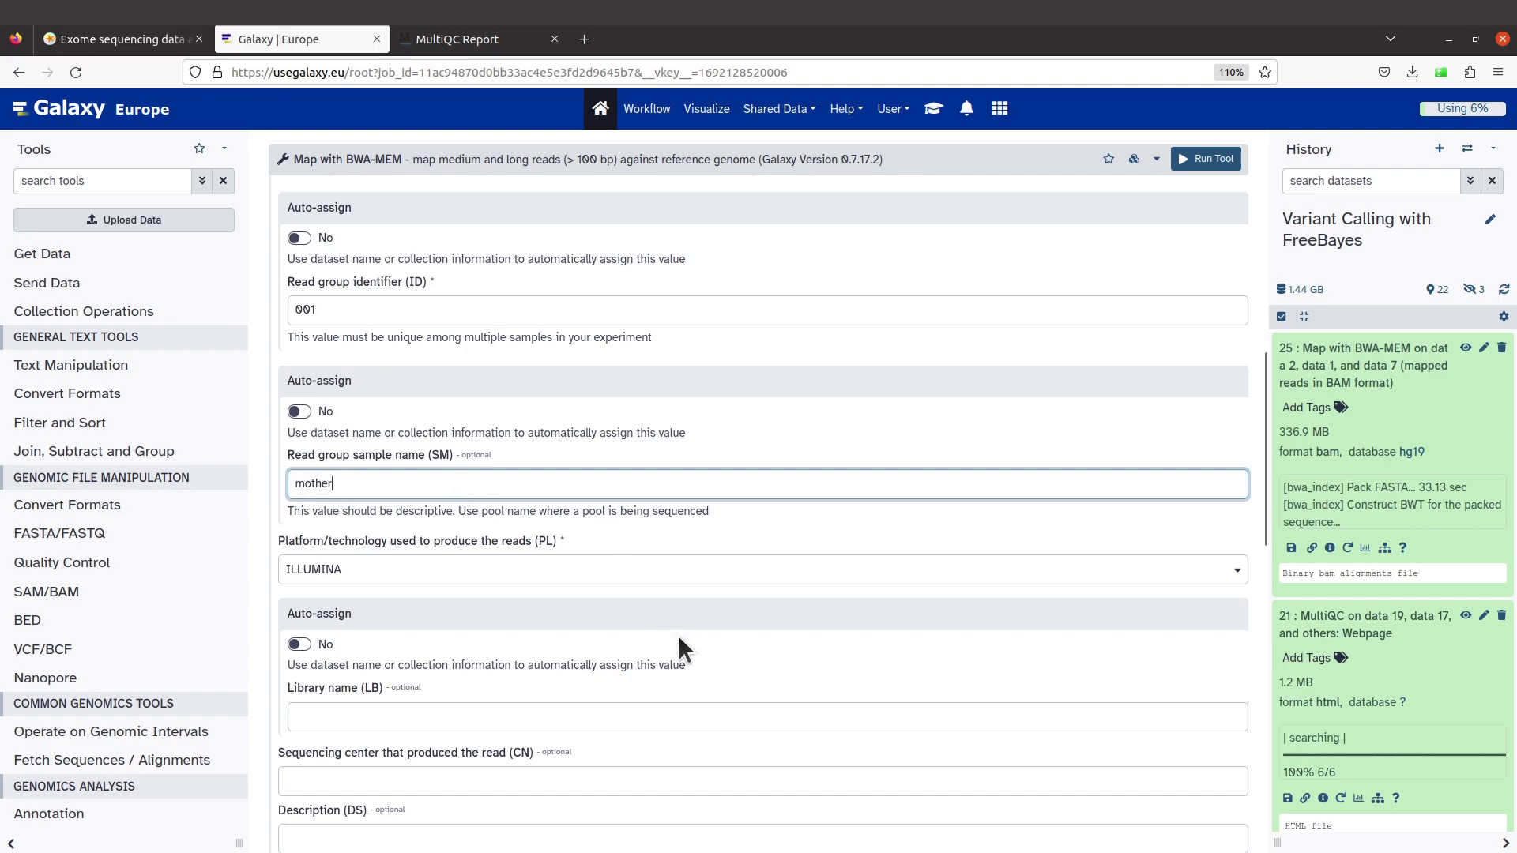
scroll(680, 640, "down", 5)
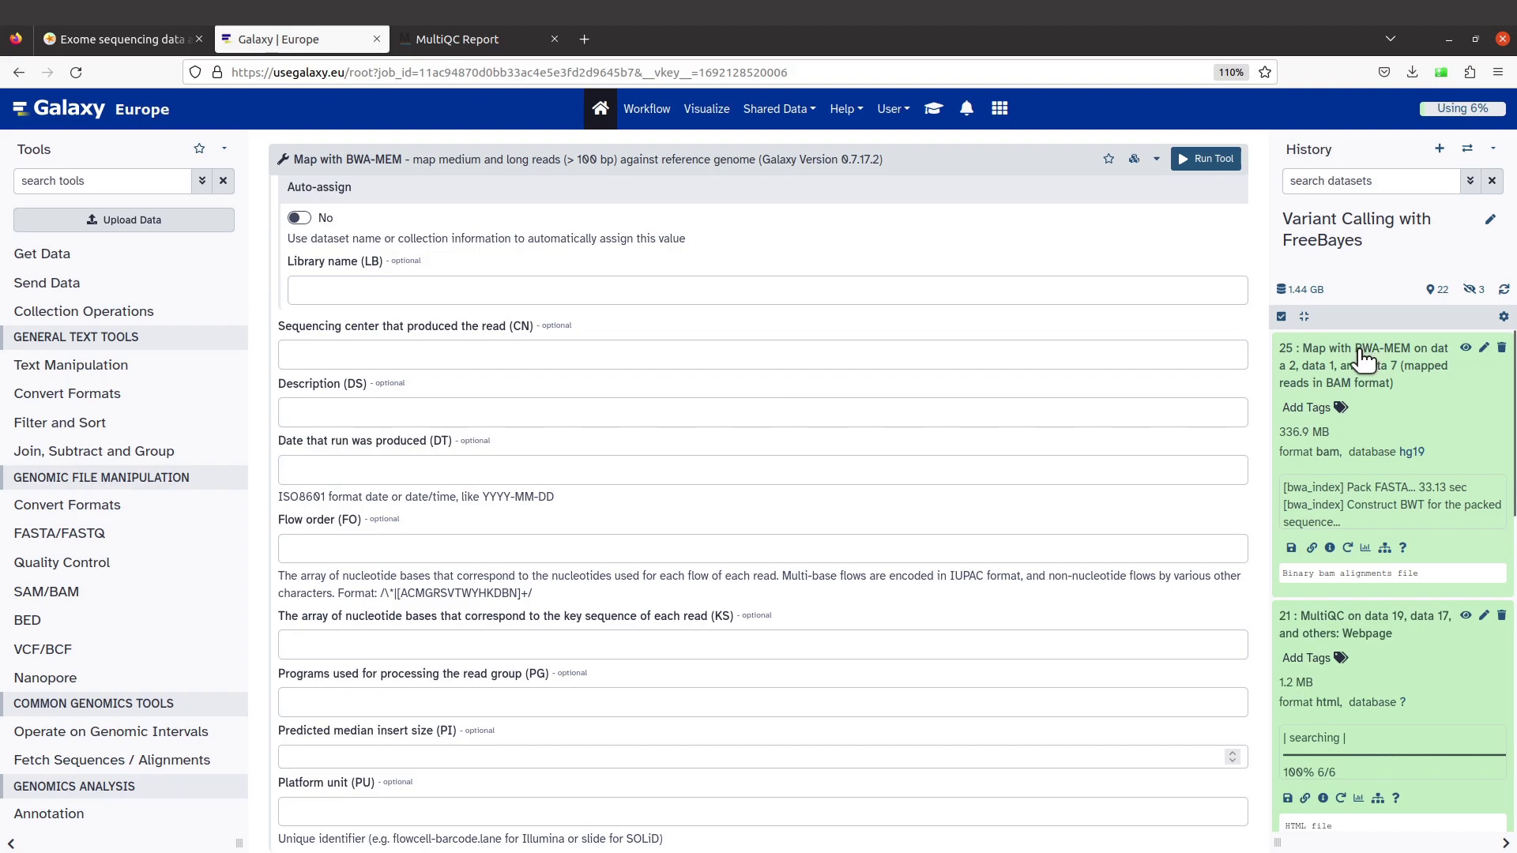
scroll(801, 444, "up", 3)
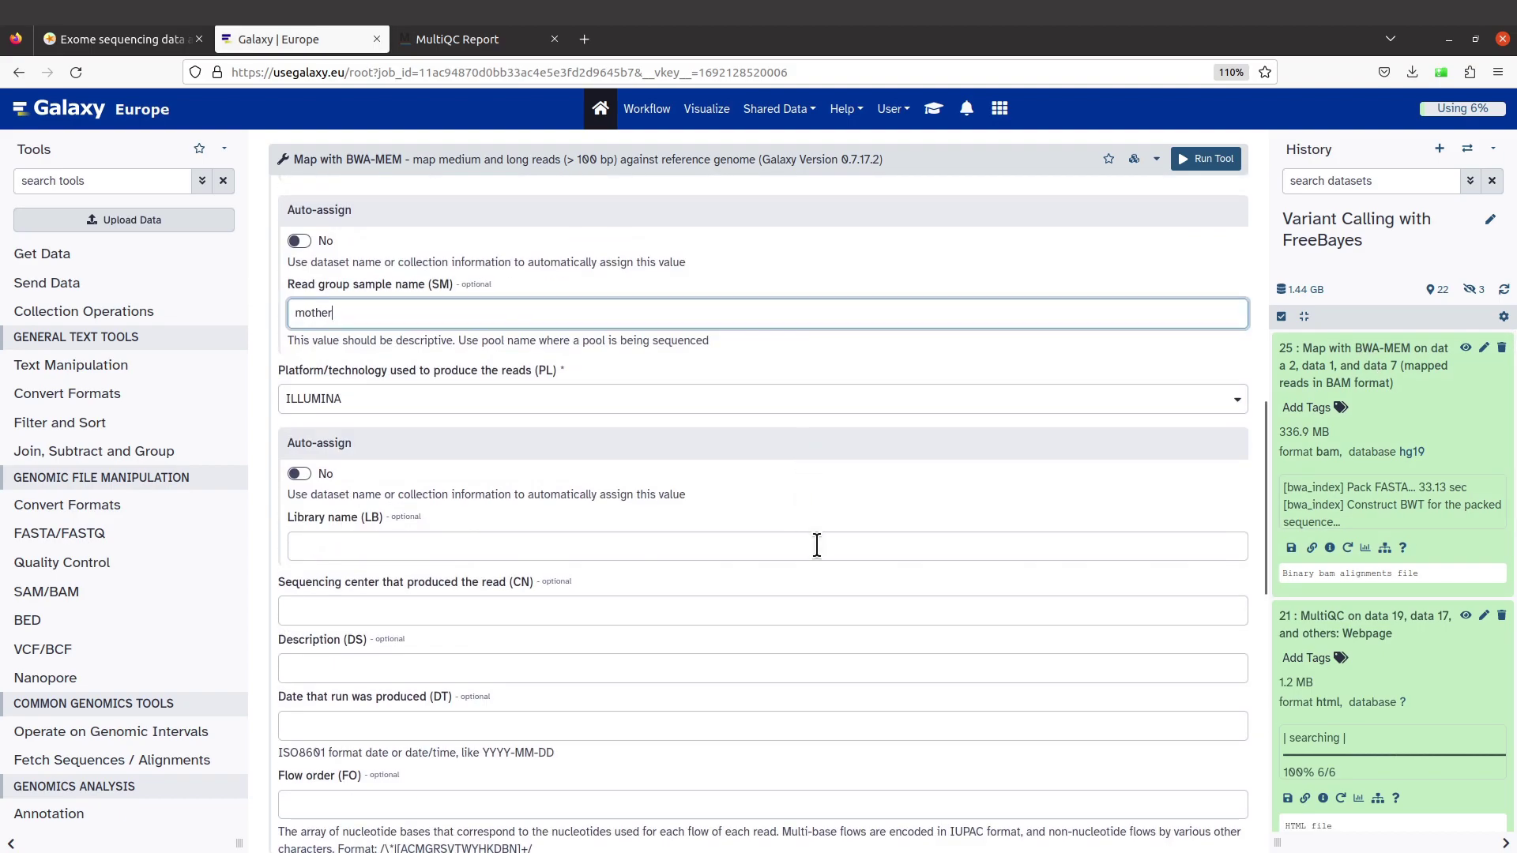
scroll(816, 545, "down", 2)
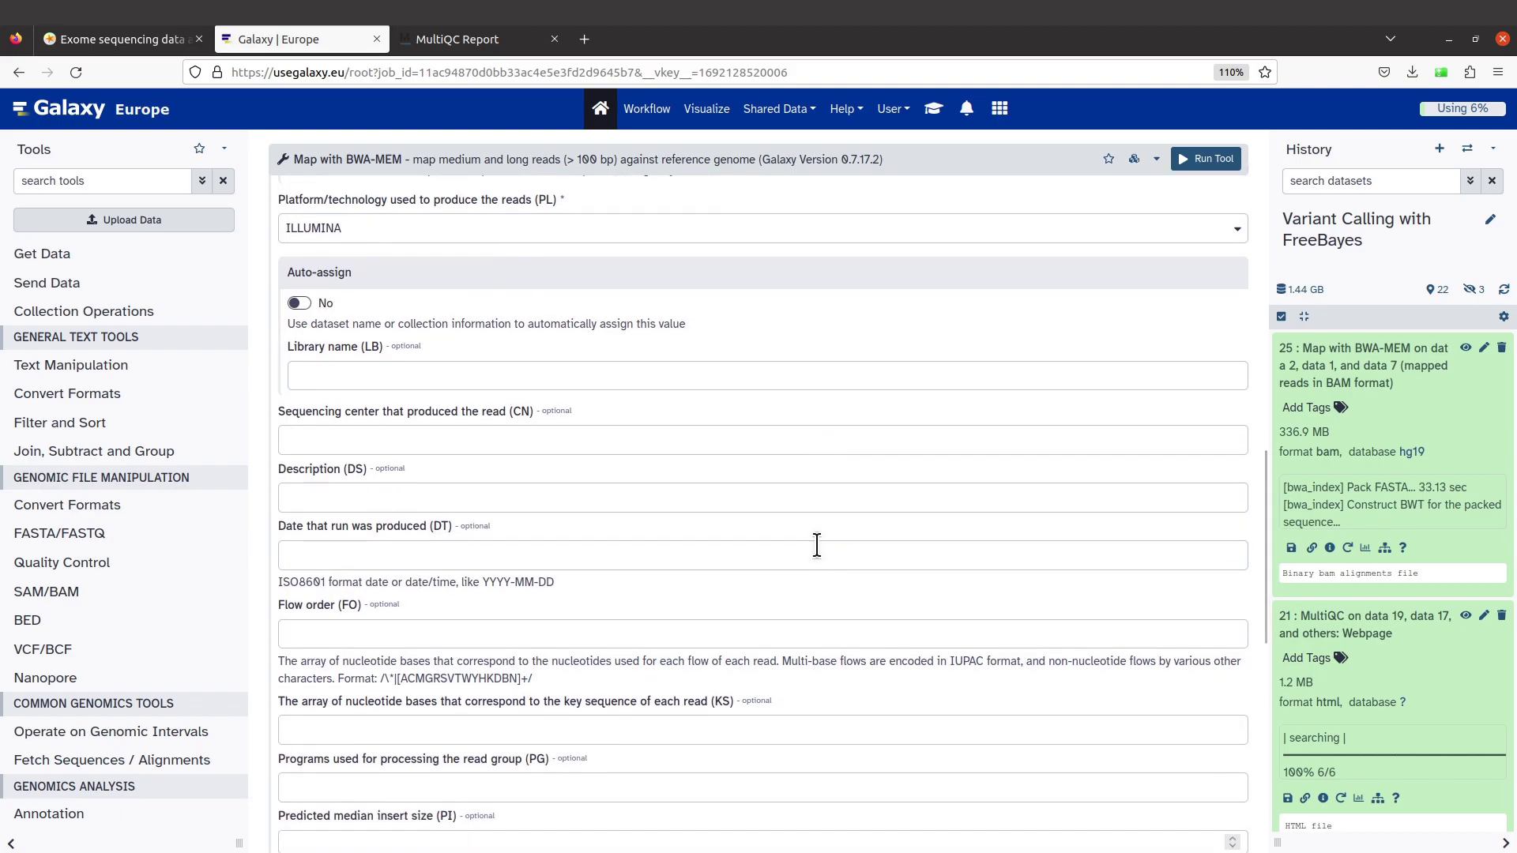
scroll(817, 545, "up", 3)
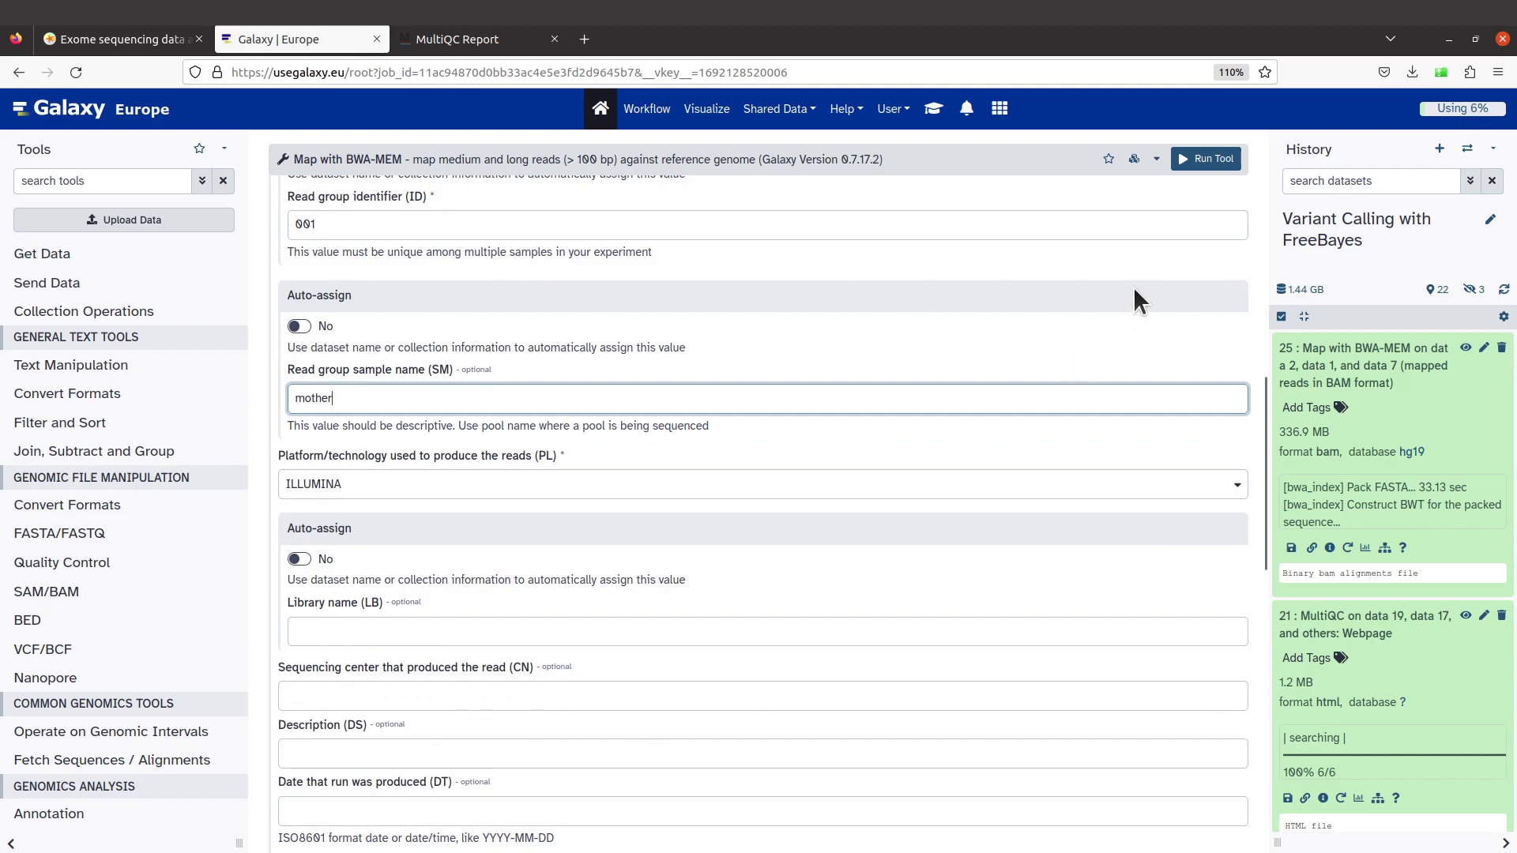
left_click(1196, 160)
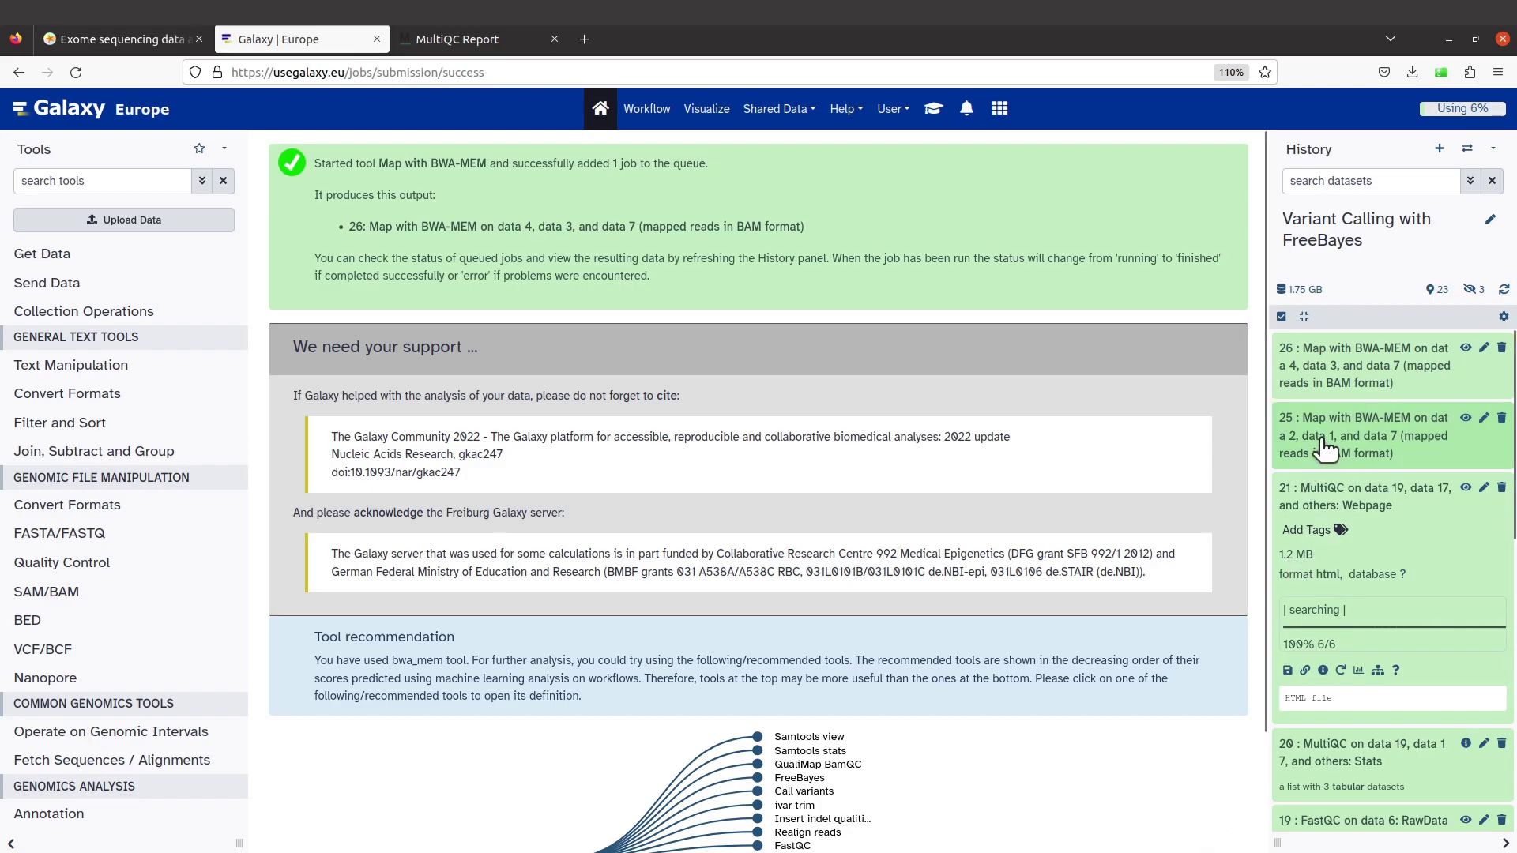
Inspect the mother's mapped reads, dataset 26, and reopen its Map with BWA-MEM job for a rerun.
left_click(1361, 366)
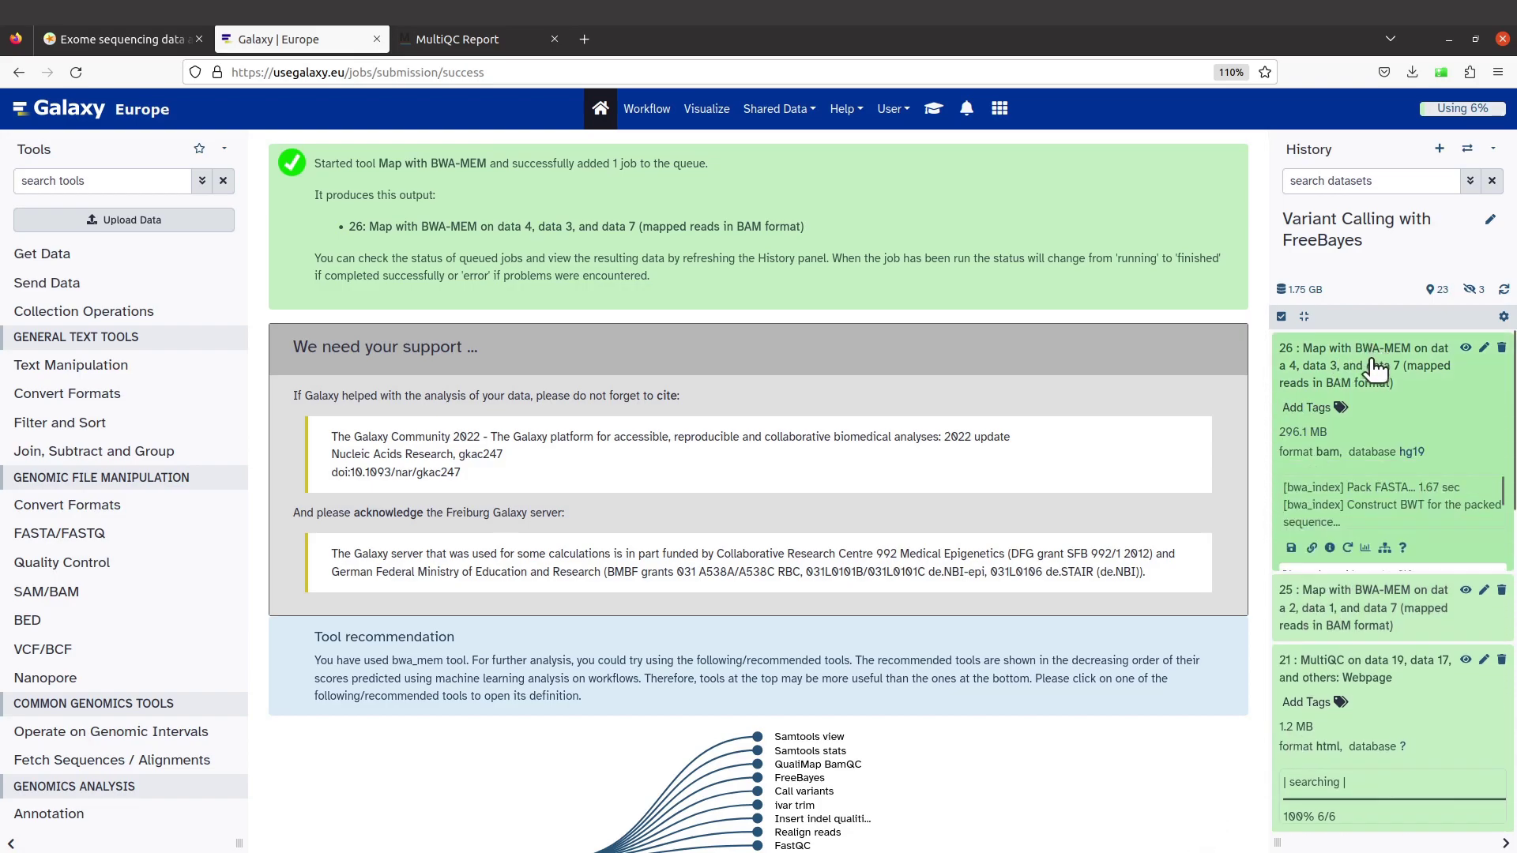
left_click(1365, 367)
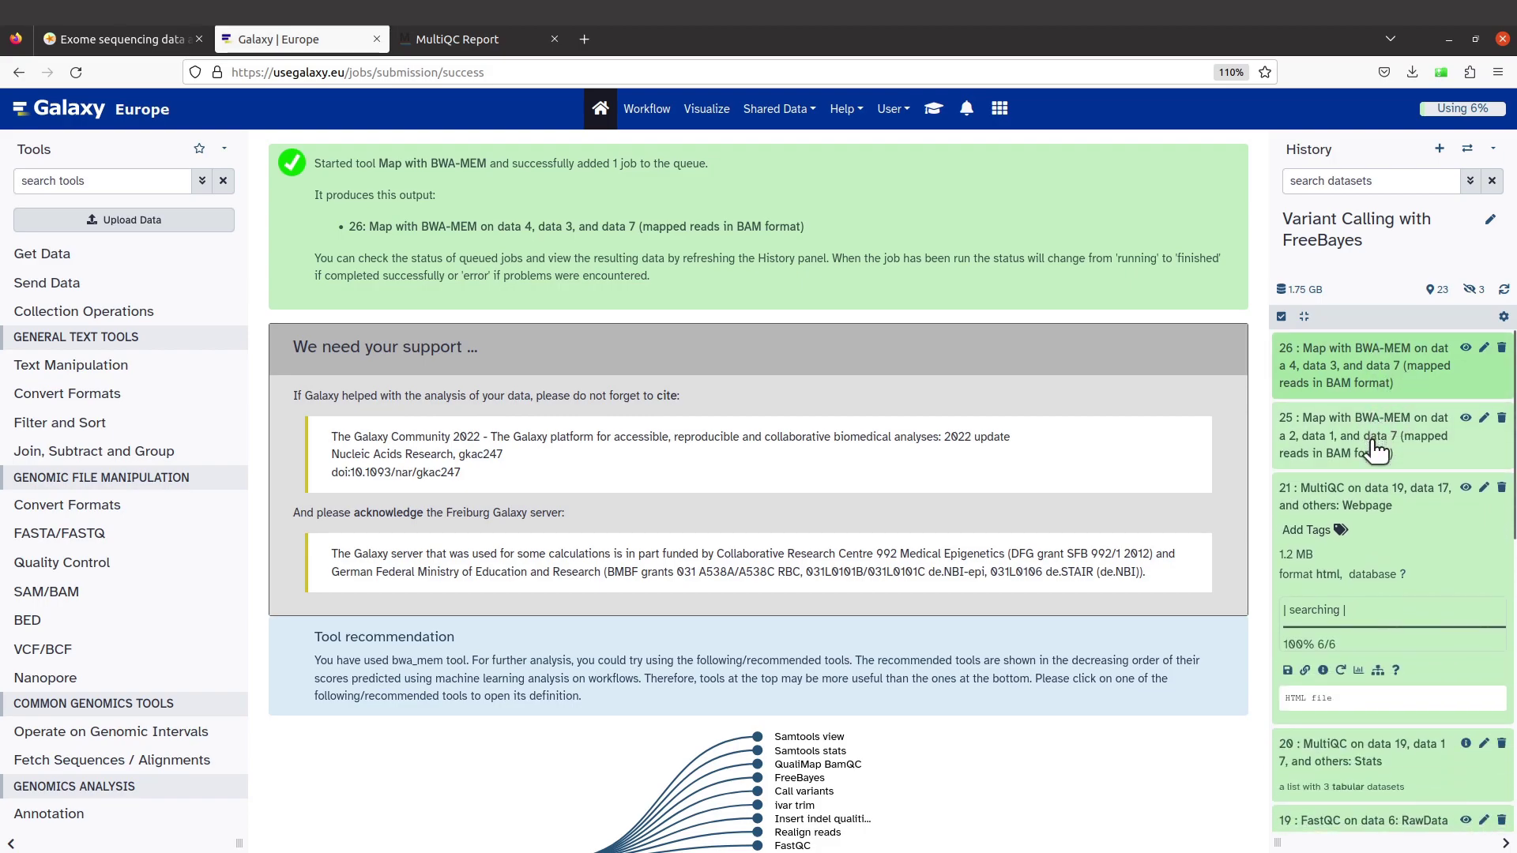
left_click(1379, 357)
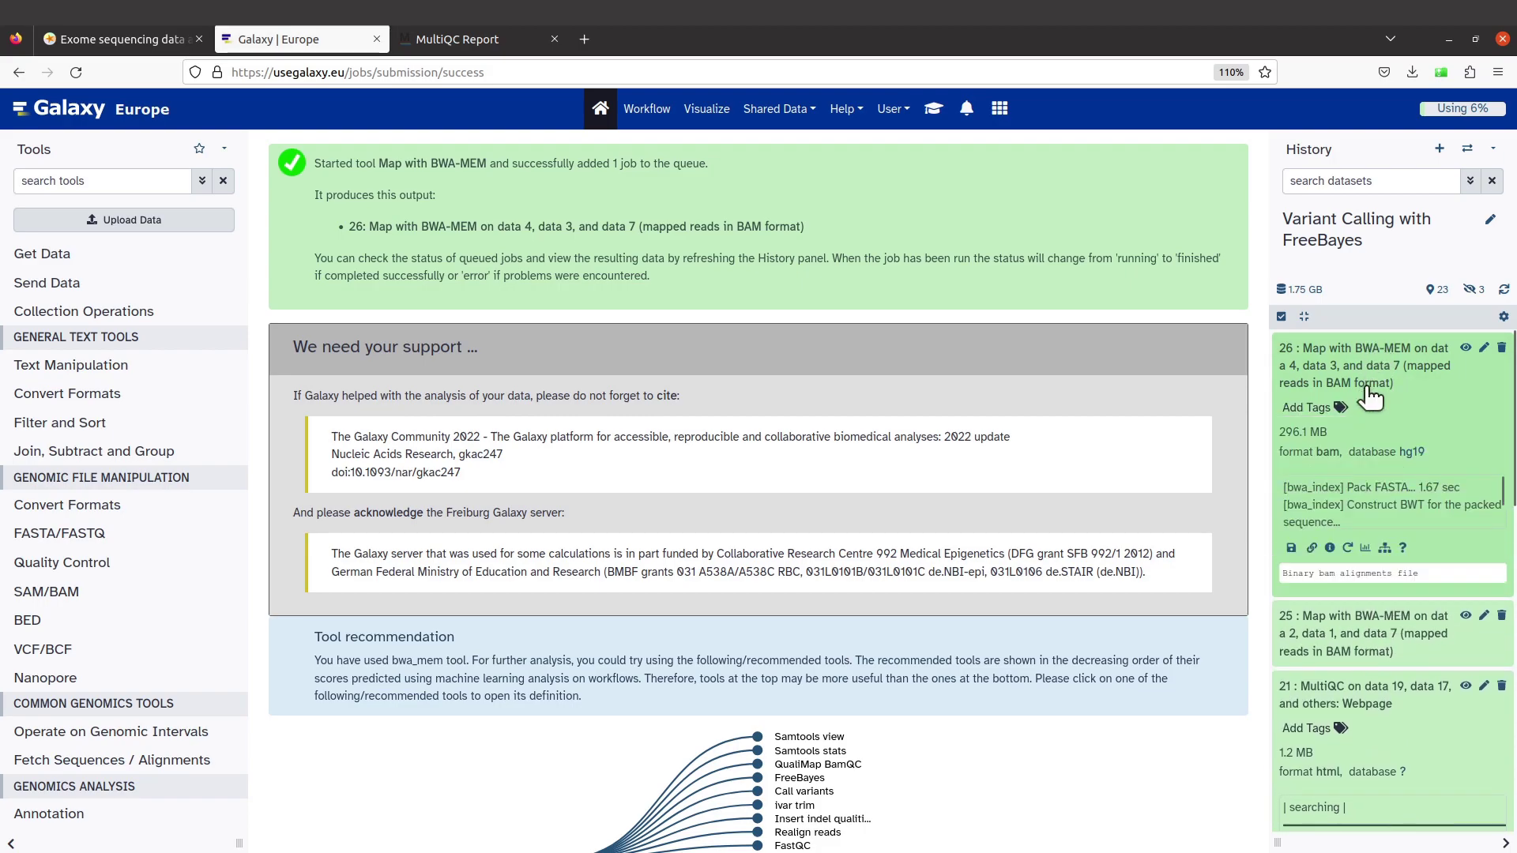
left_click(1346, 548)
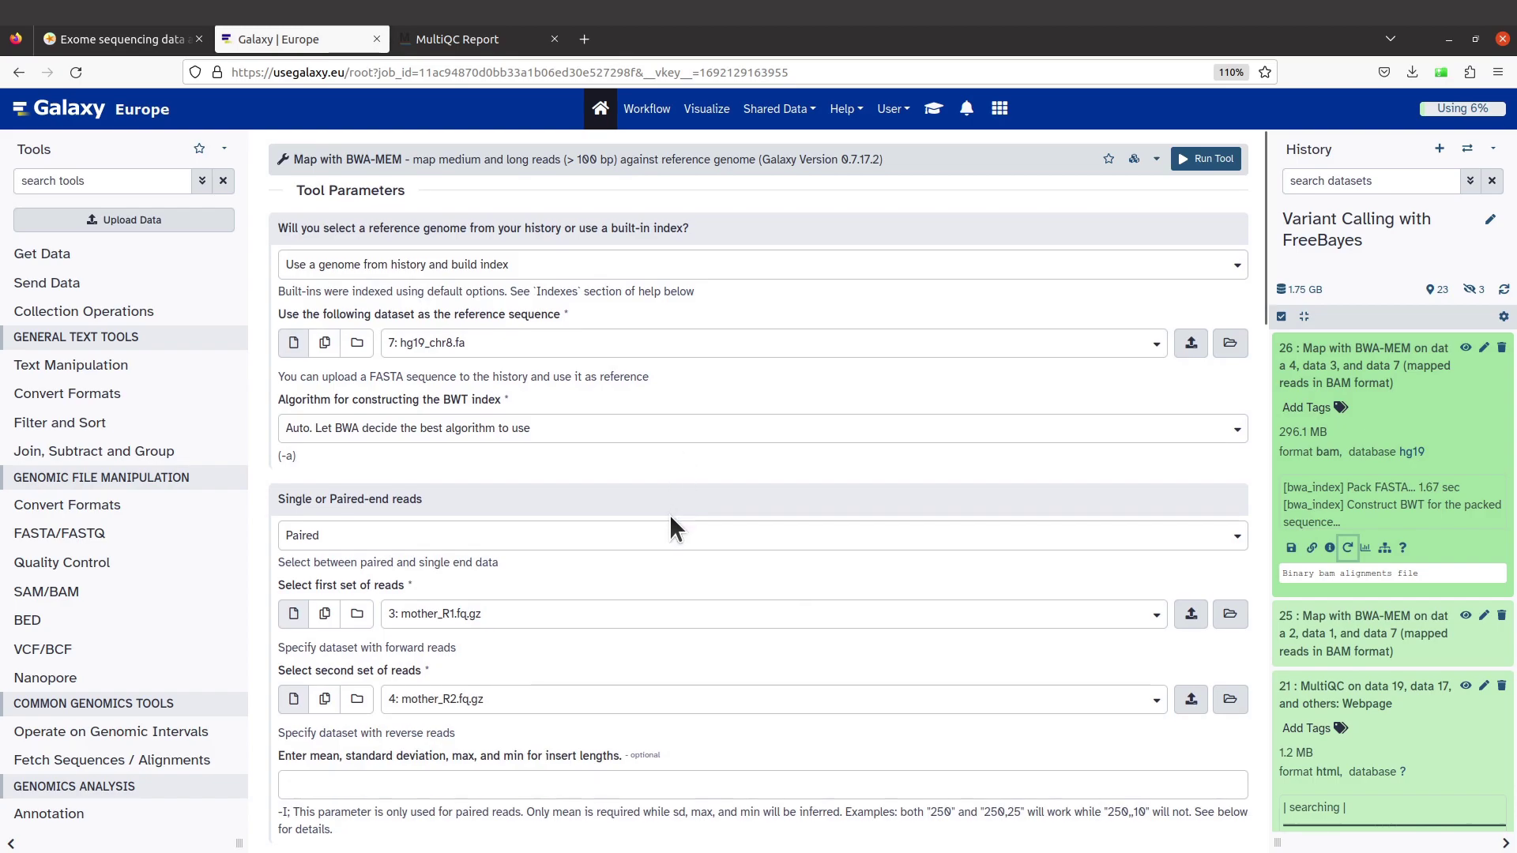
Set the first set of reads to proband_R1.fq.gz and the second set to proband_R2.fq.gz.
scroll(670, 513, "down", 2)
scroll(501, 508, "down", 4)
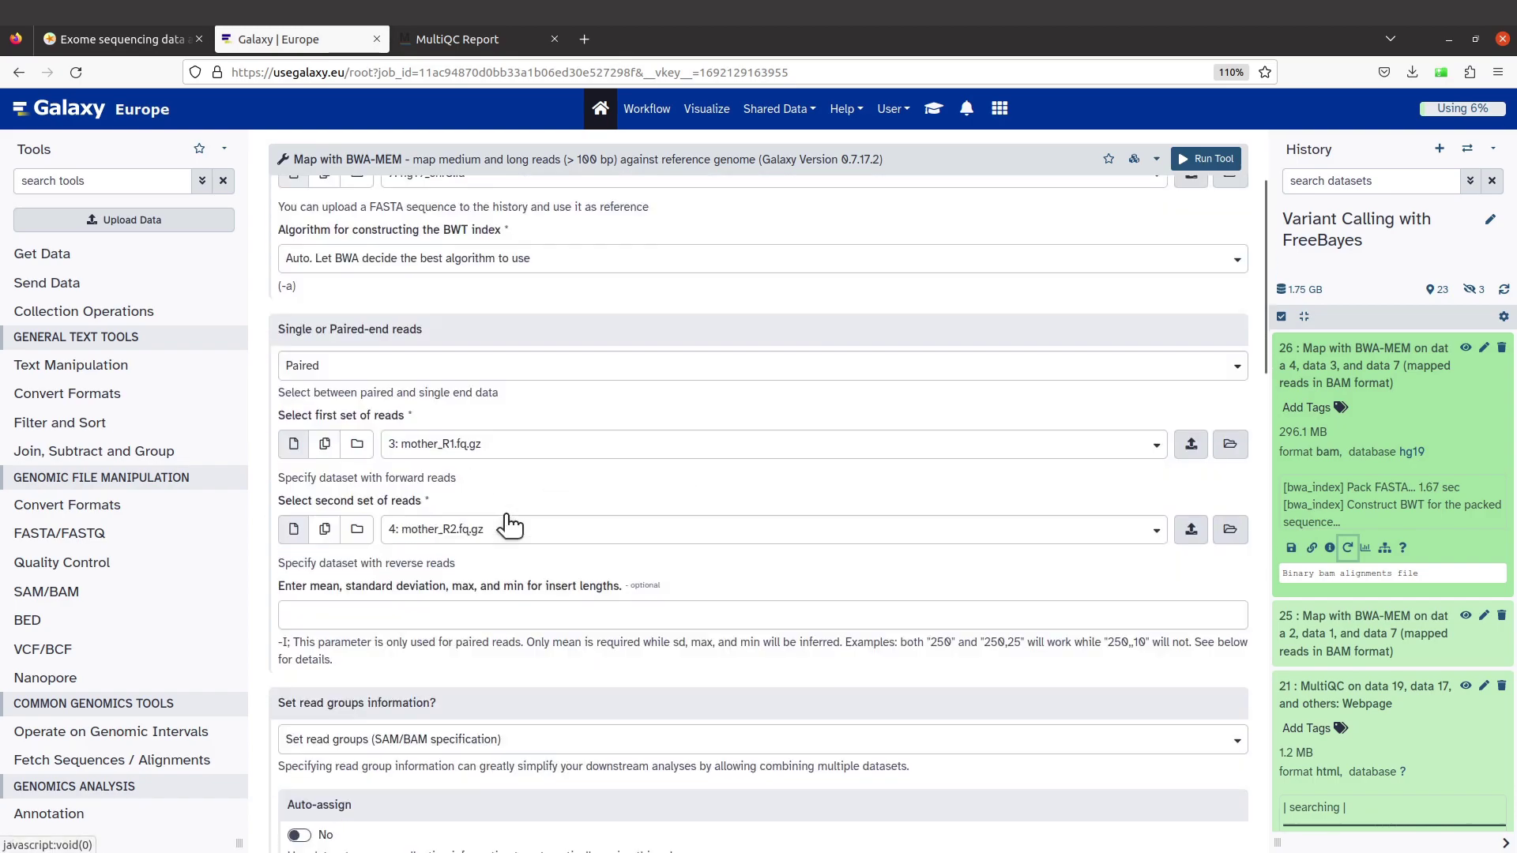
left_click(464, 360)
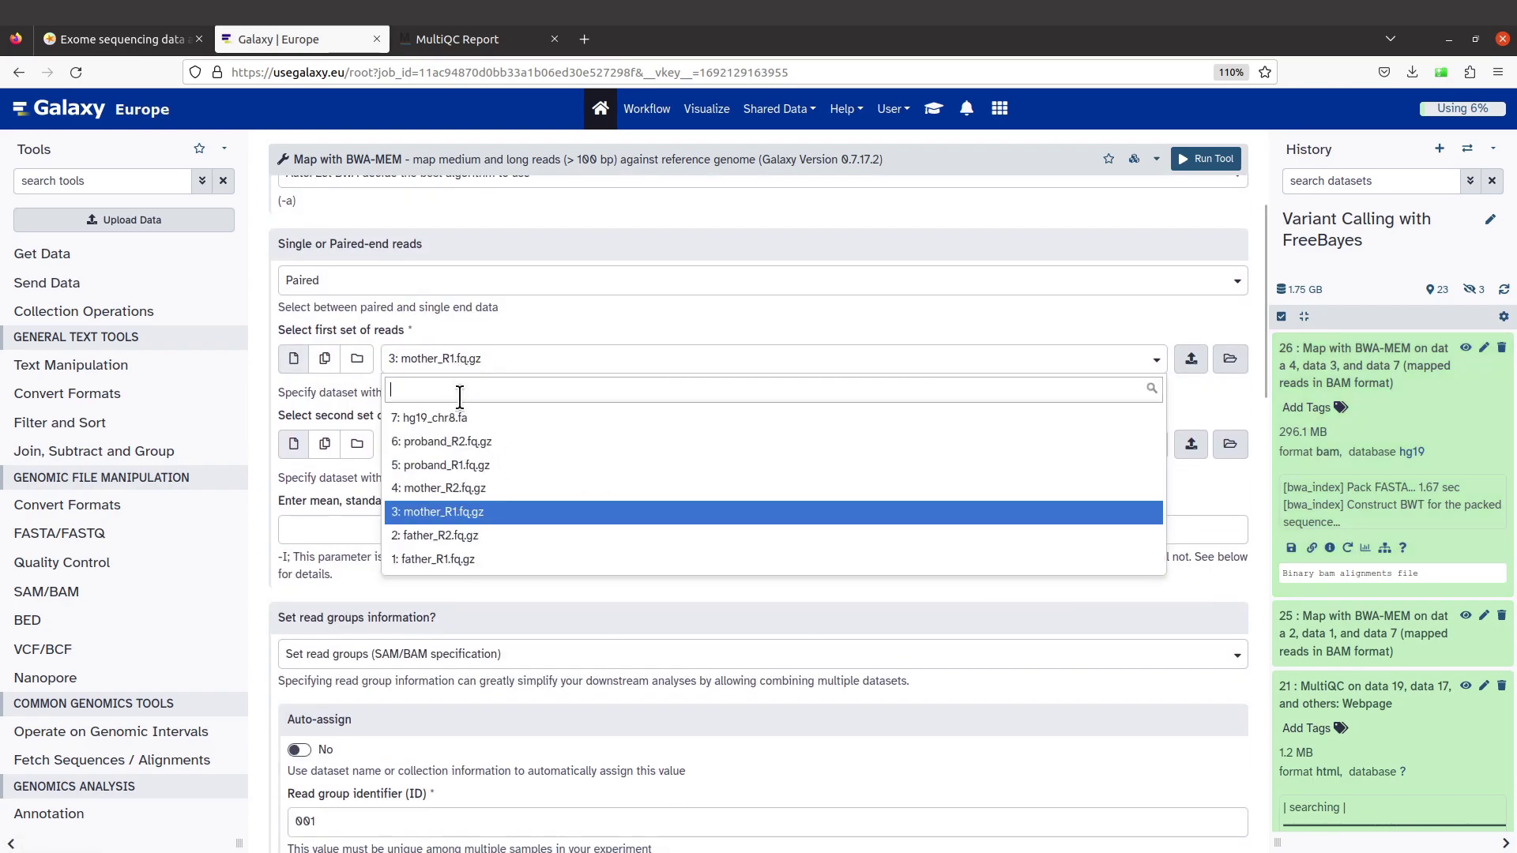
left_click(466, 466)
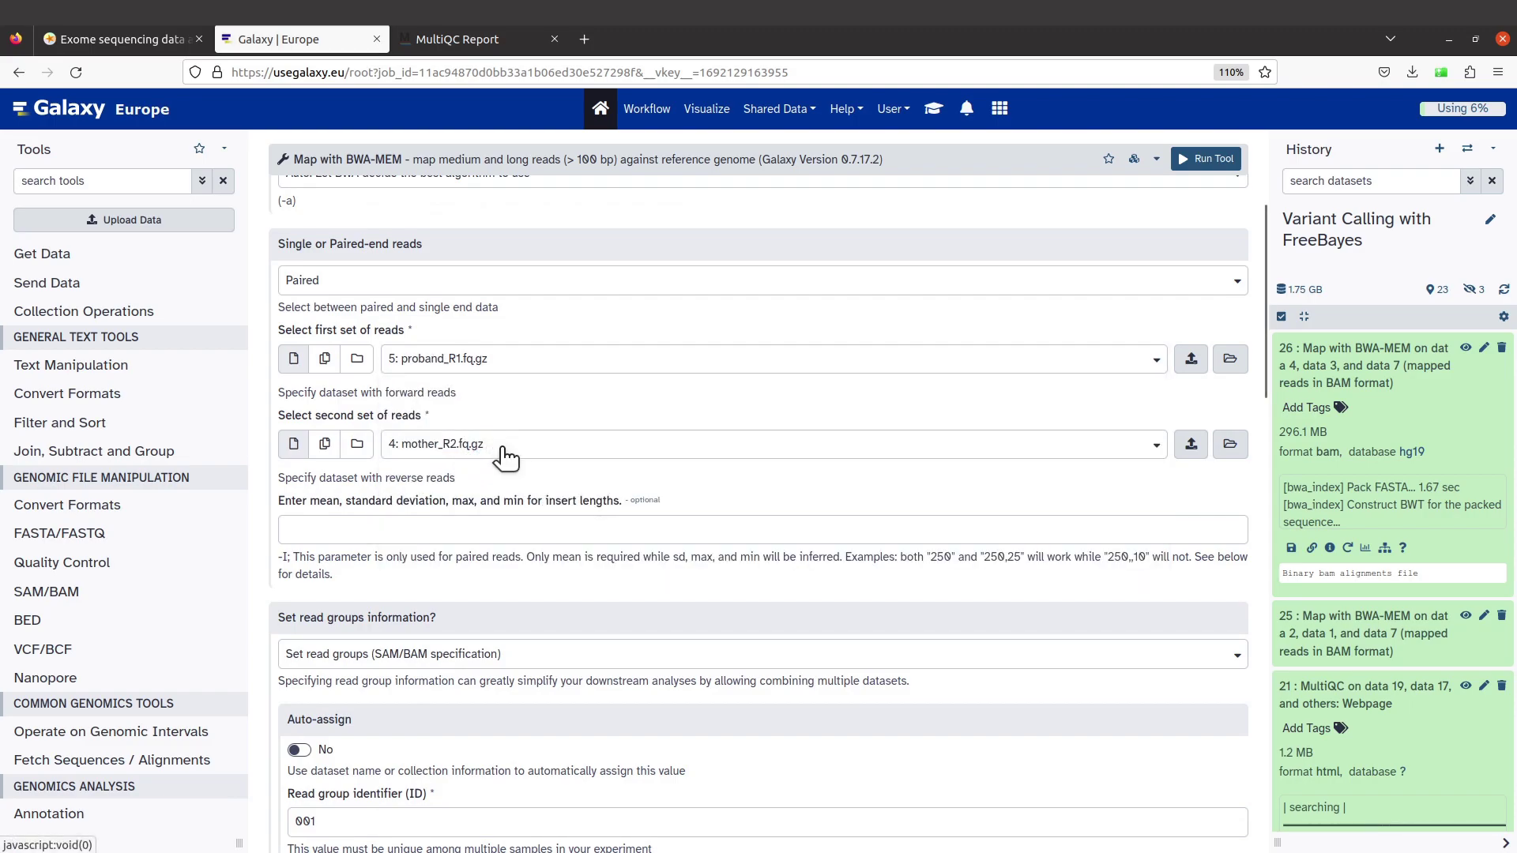
left_click(499, 447)
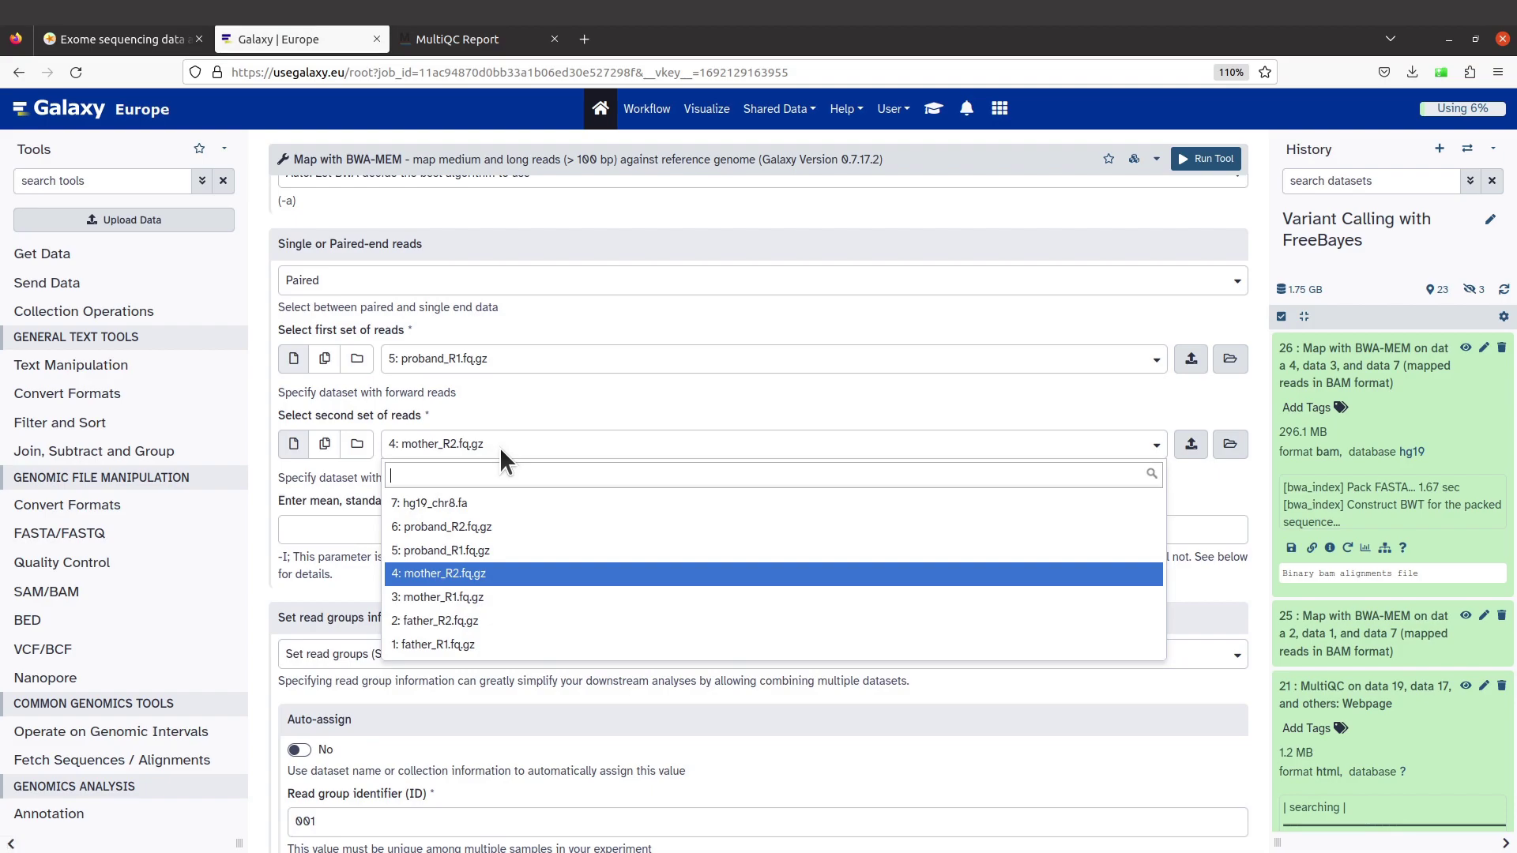
left_click(496, 530)
Set the read group identifier (ID) to 002 and the read group sample name (SM) to proband.
scroll(496, 531, "down", 5)
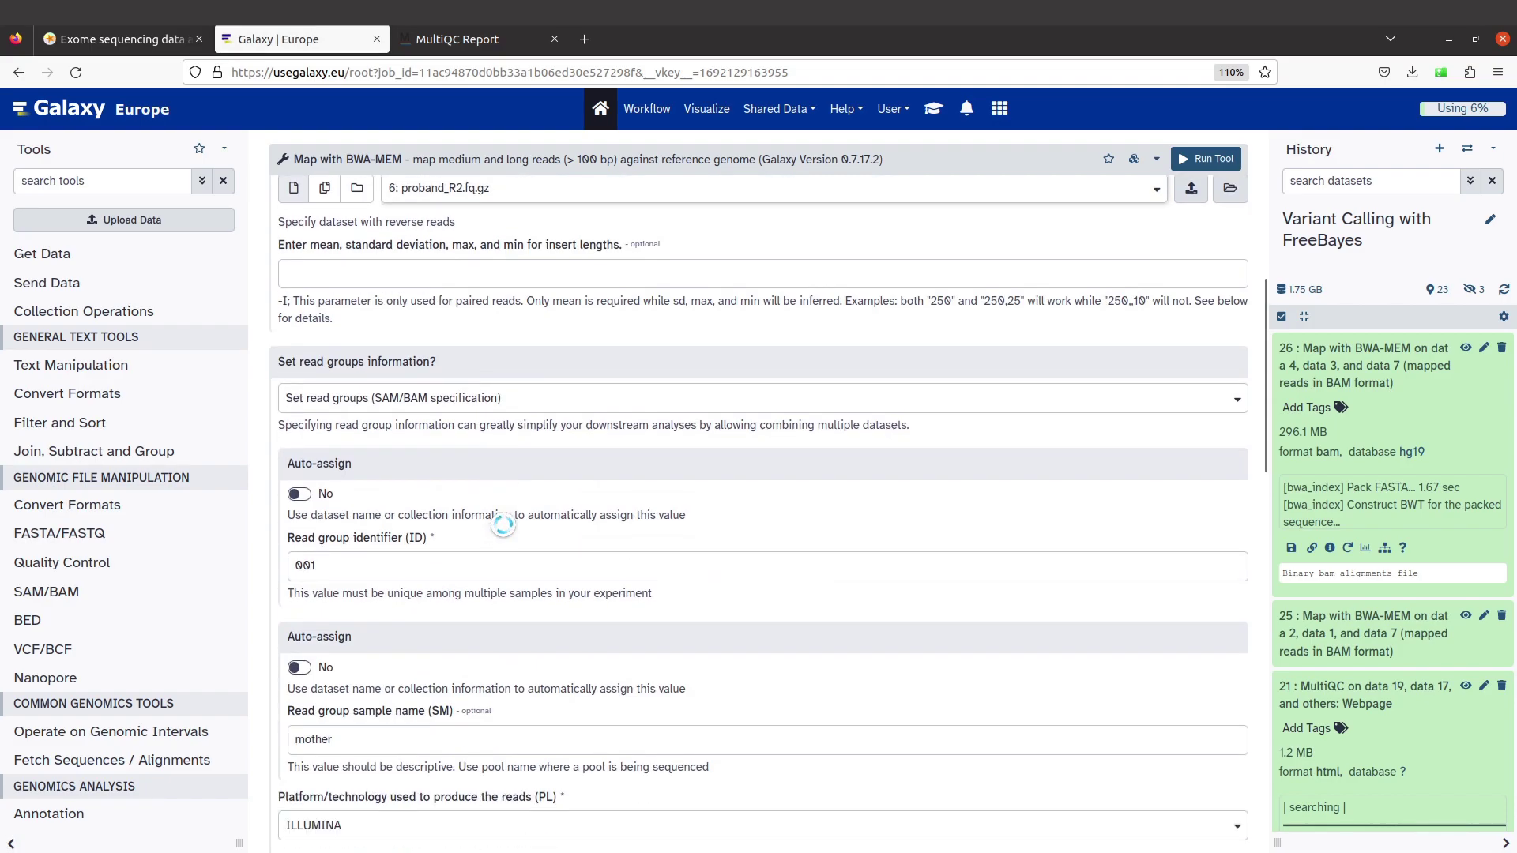
left_click(384, 395)
key("BackSpace")
type("2")
left_click(377, 570)
key("BackSpace")
key("BackSpace")
key("BackSpace")
key("BackSpace")
key("BackSpace")
key("BackSpace")
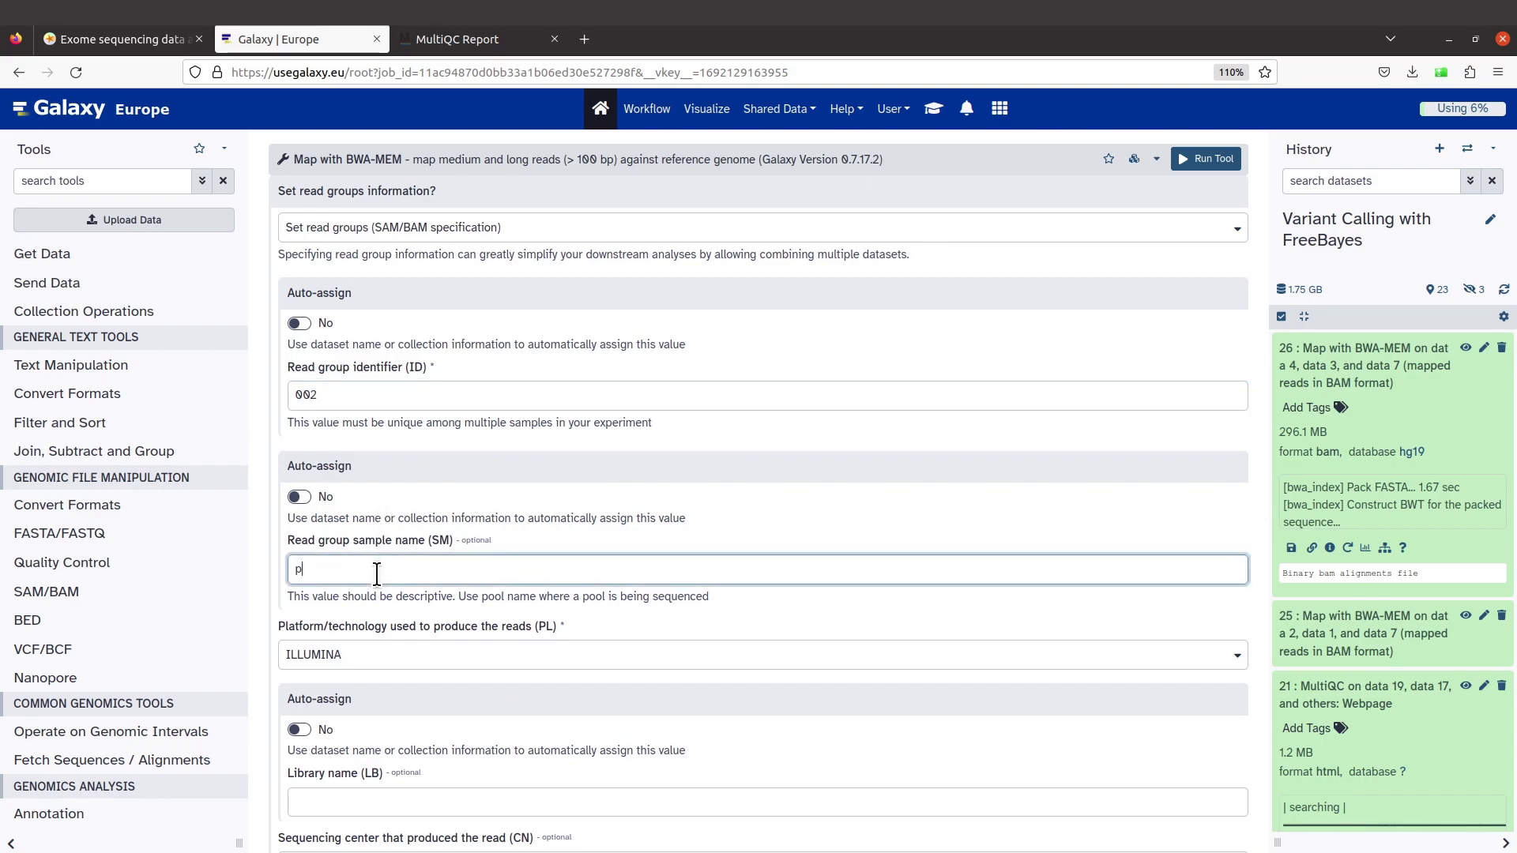
type("proband")
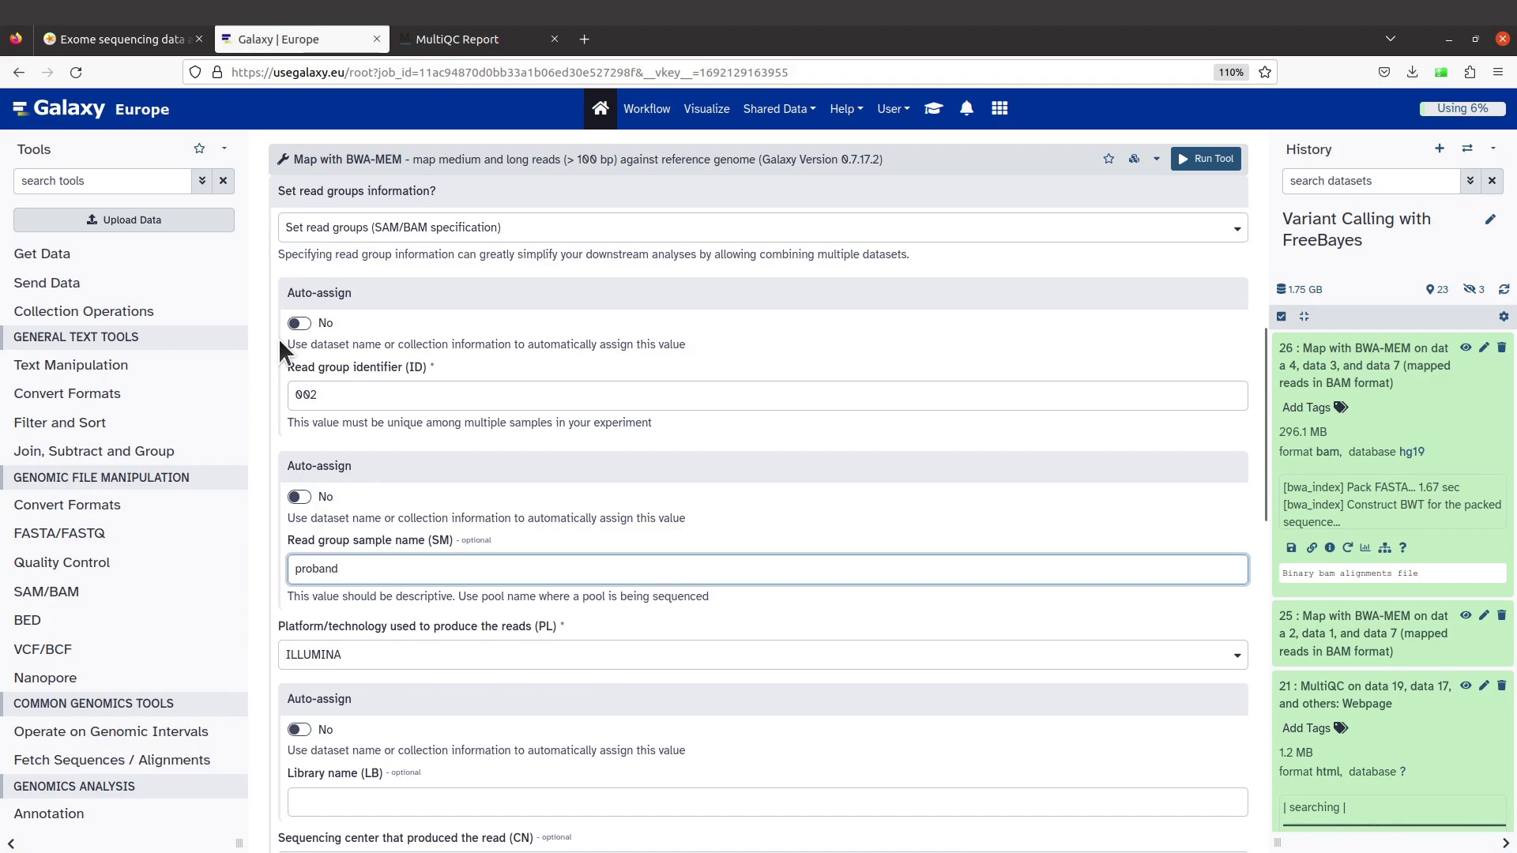
Check the tutorial's read group values for the child sample and run the proband's BWA-MEM mapping in Galaxy.
left_click(119, 36)
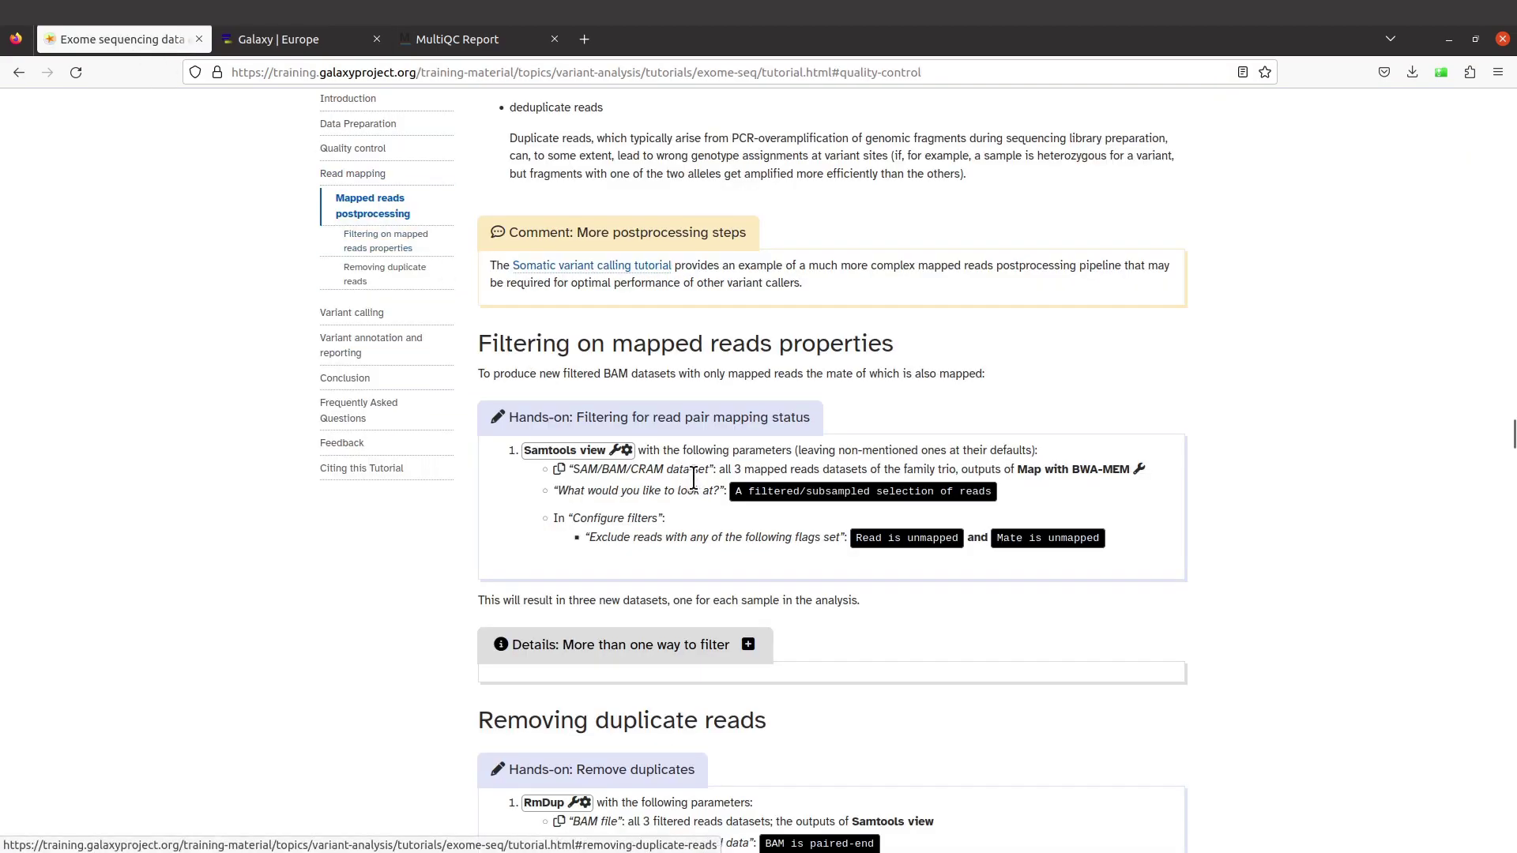
scroll(722, 485, "up", 3)
scroll(722, 485, "up", 11)
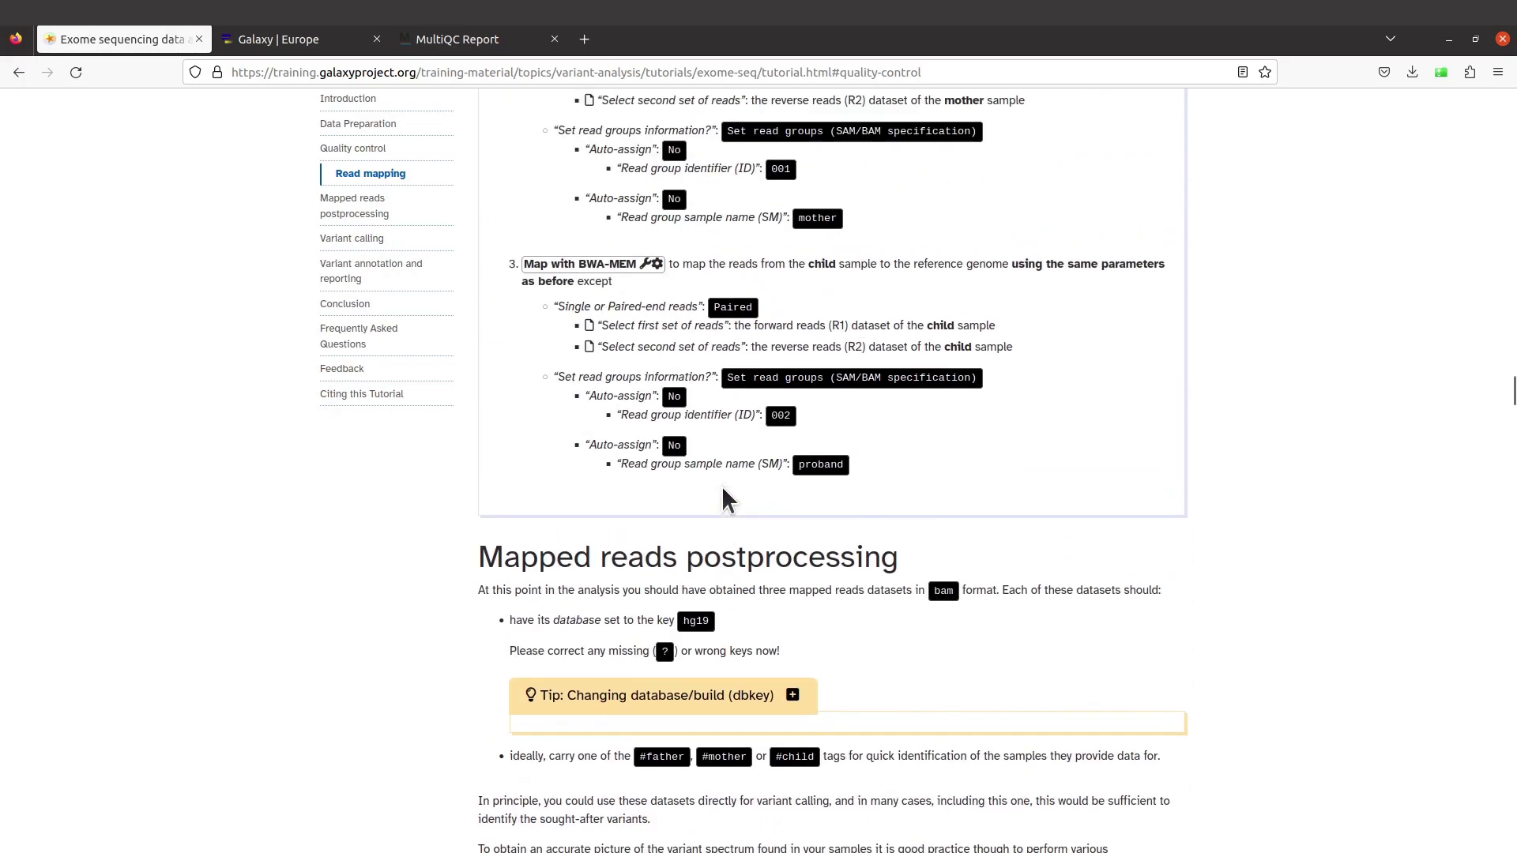
scroll(726, 499, "up", 3)
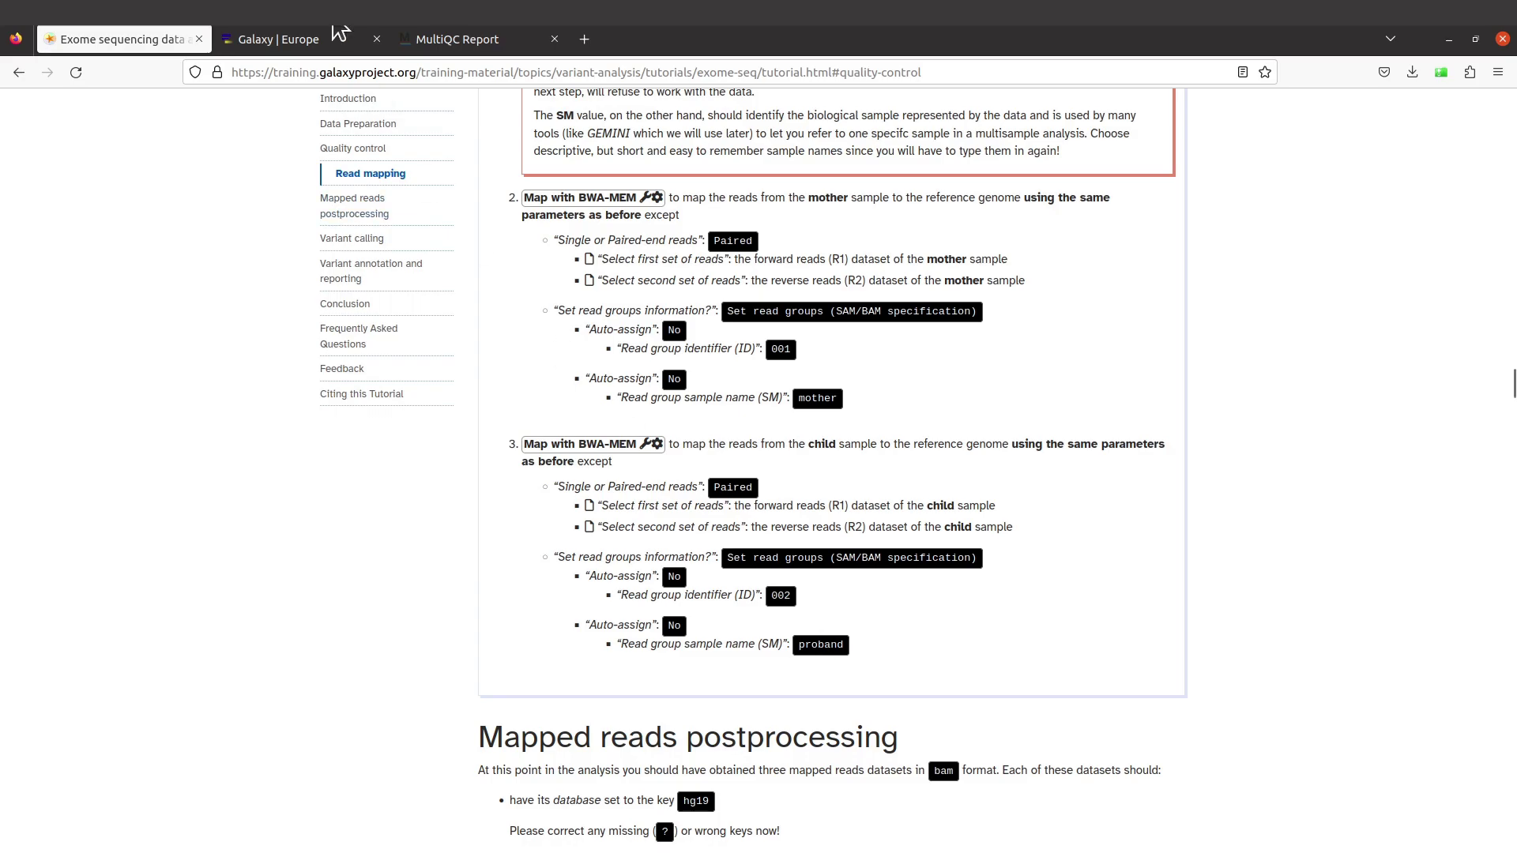
left_click(289, 33)
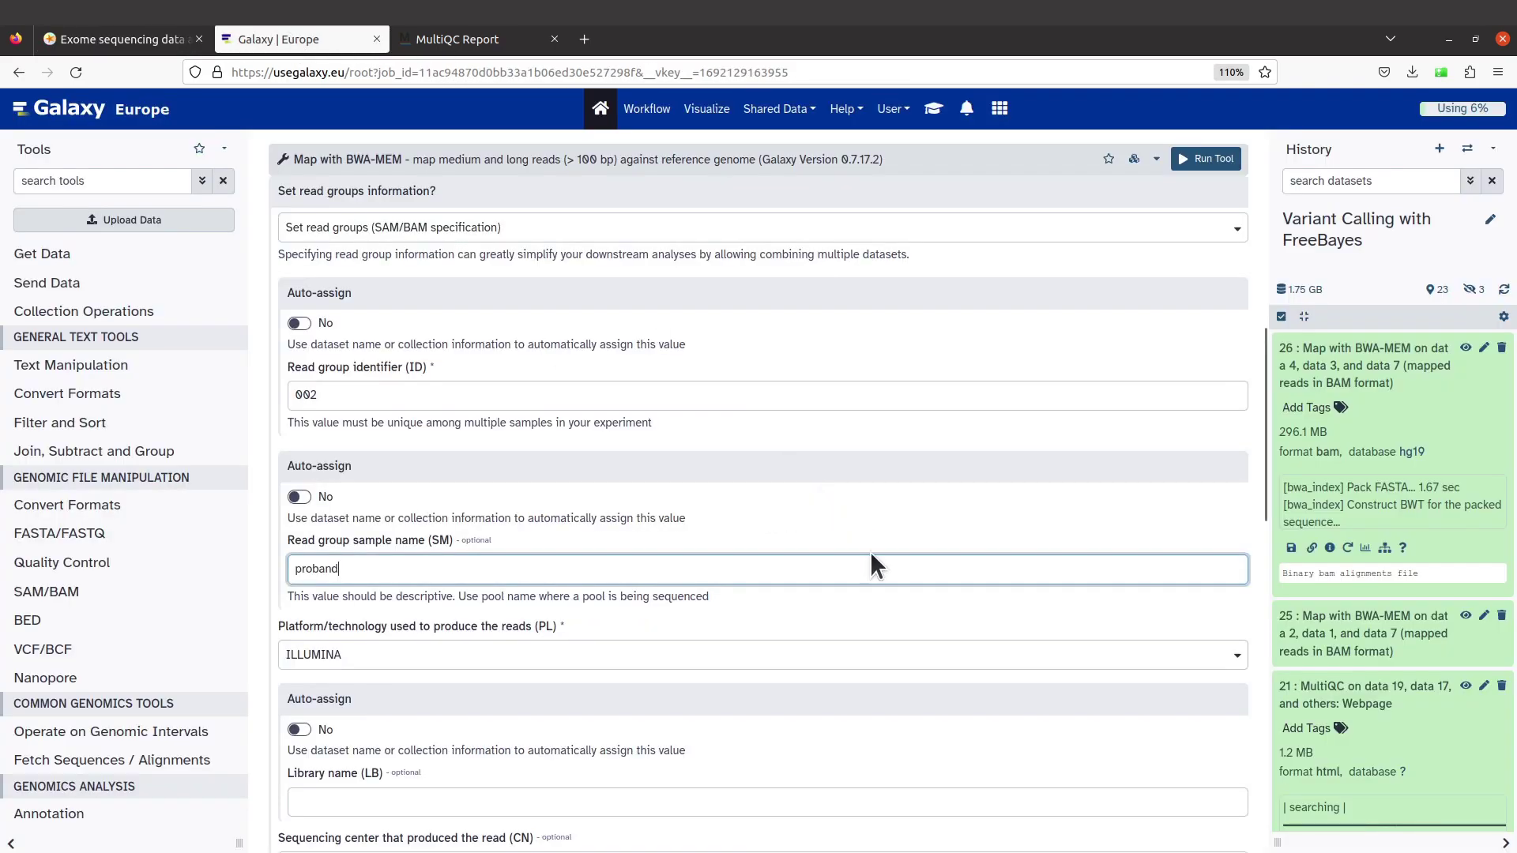
left_click(1199, 160)
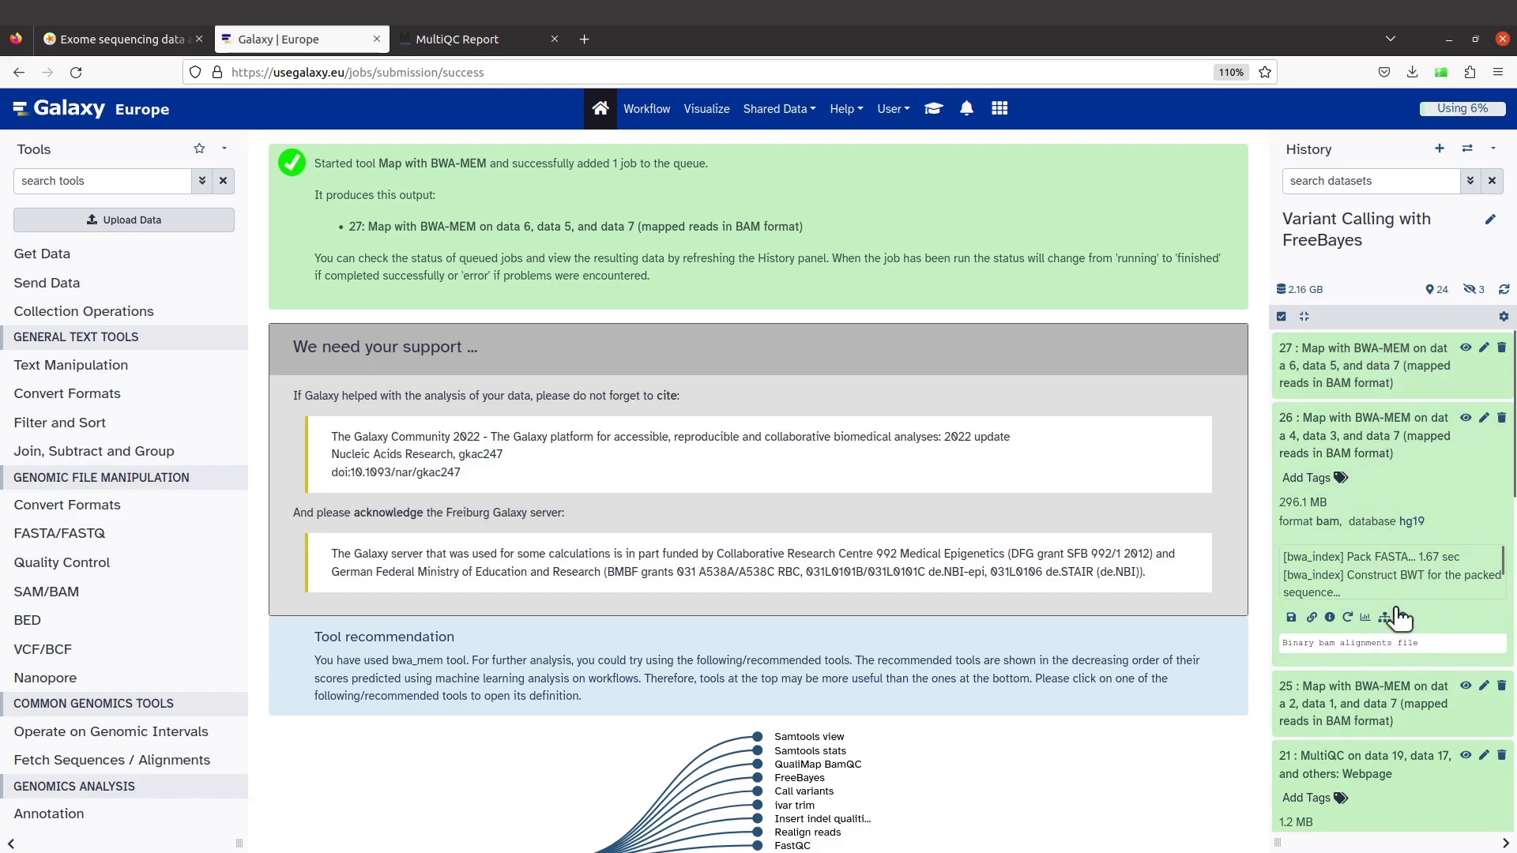
Collapse dataset 26, prefix the name of mapped reads dataset 25 with "father" and save it.
left_click(1400, 427)
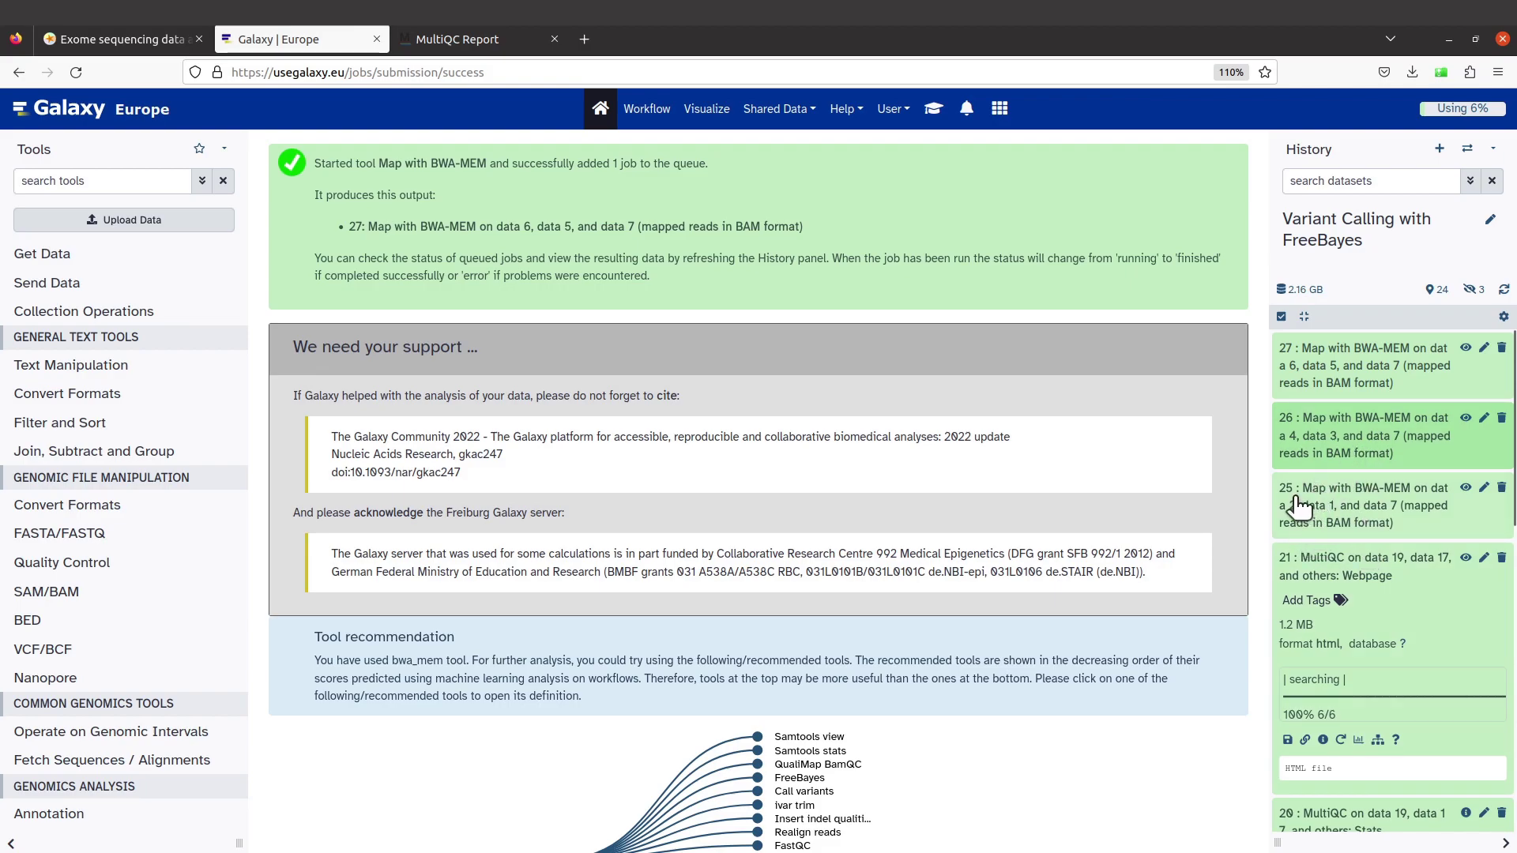
left_click(1484, 489)
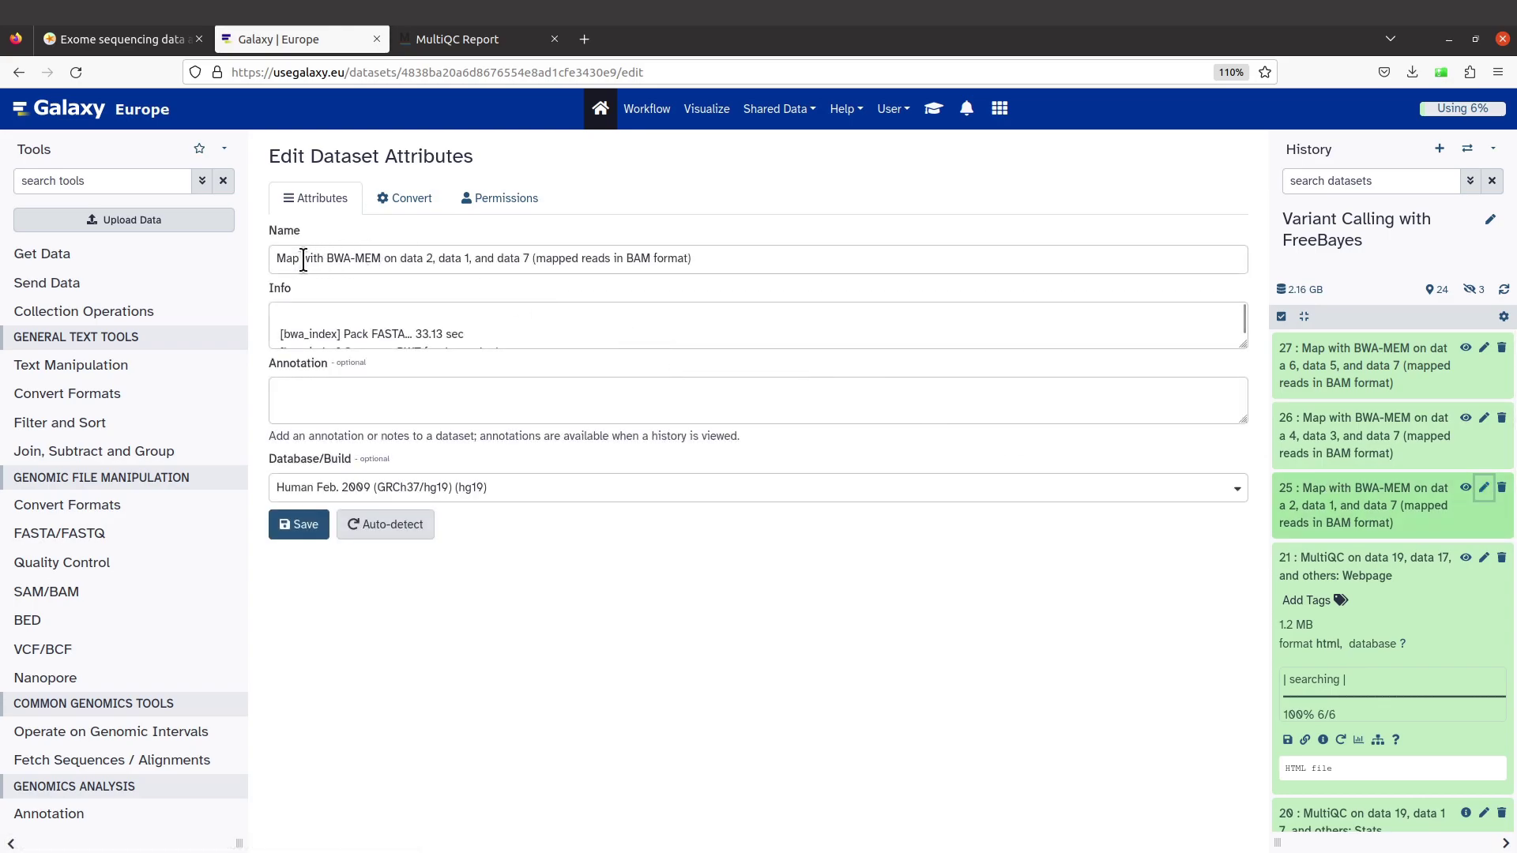
left_click(278, 262)
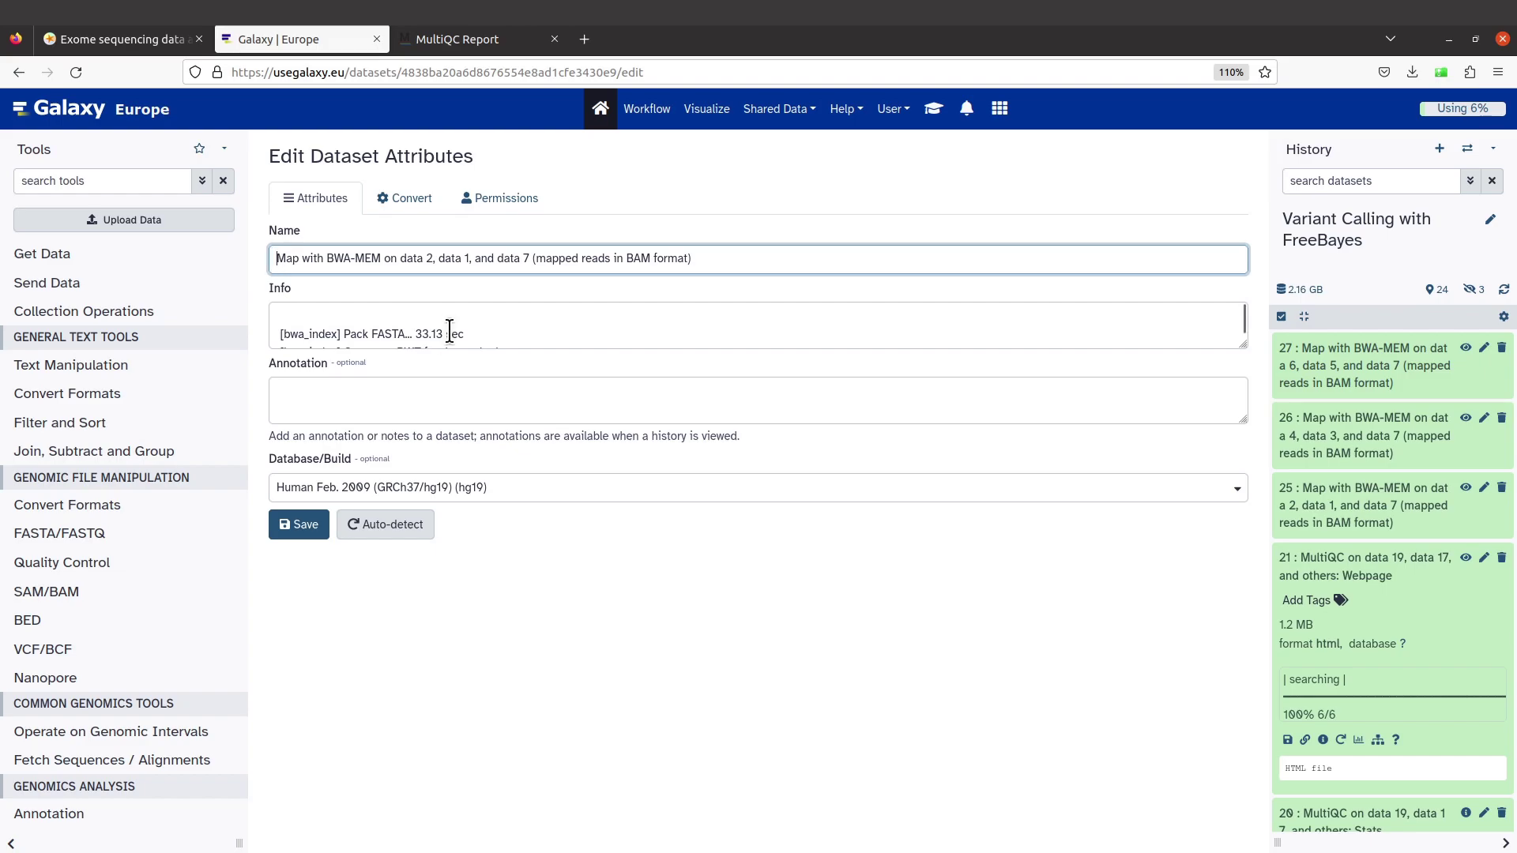
type("father")
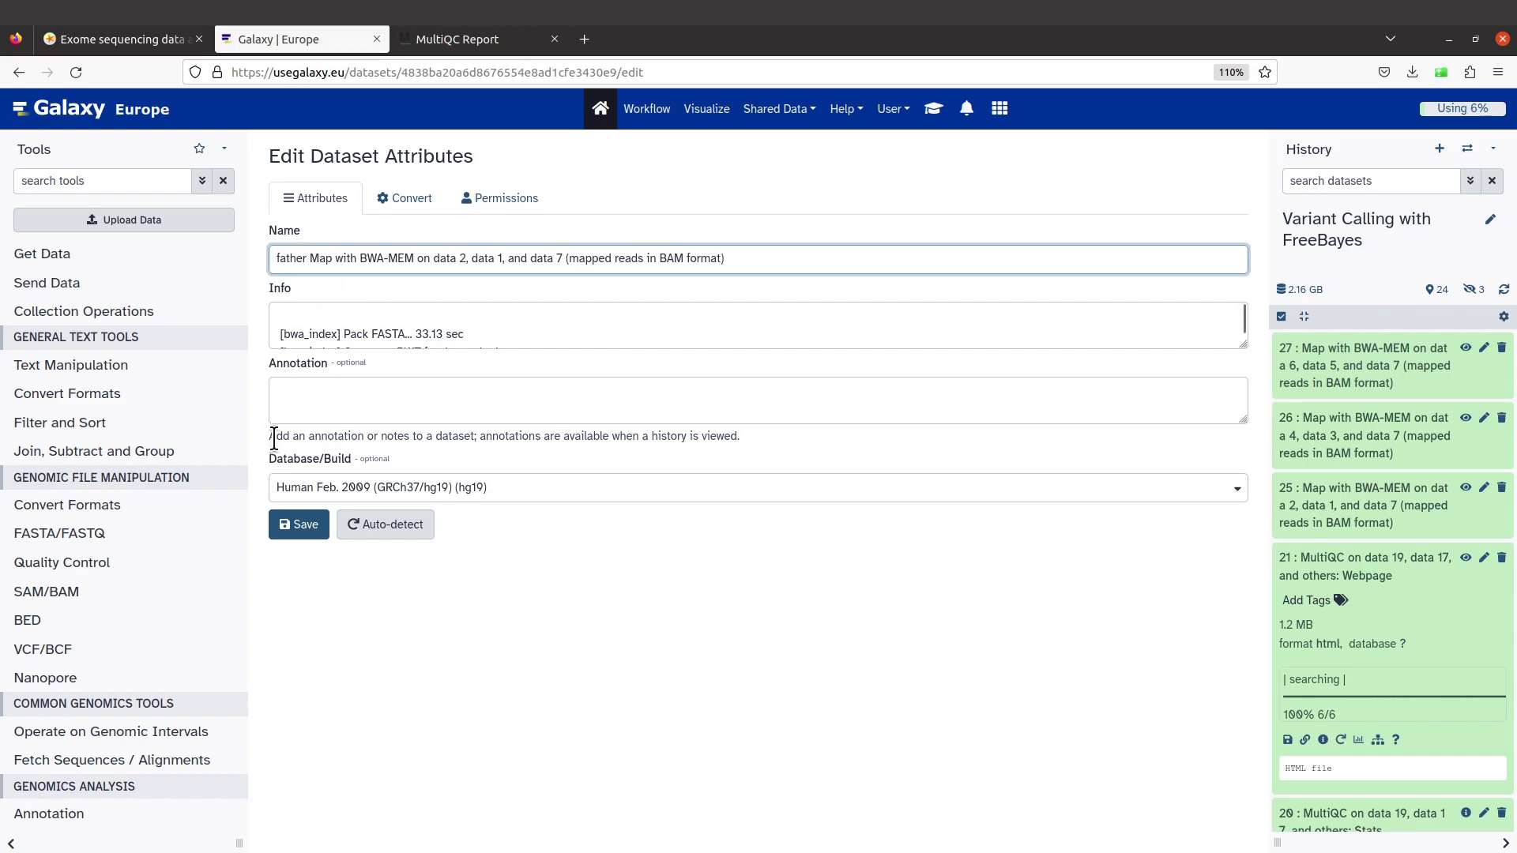
left_click(300, 531)
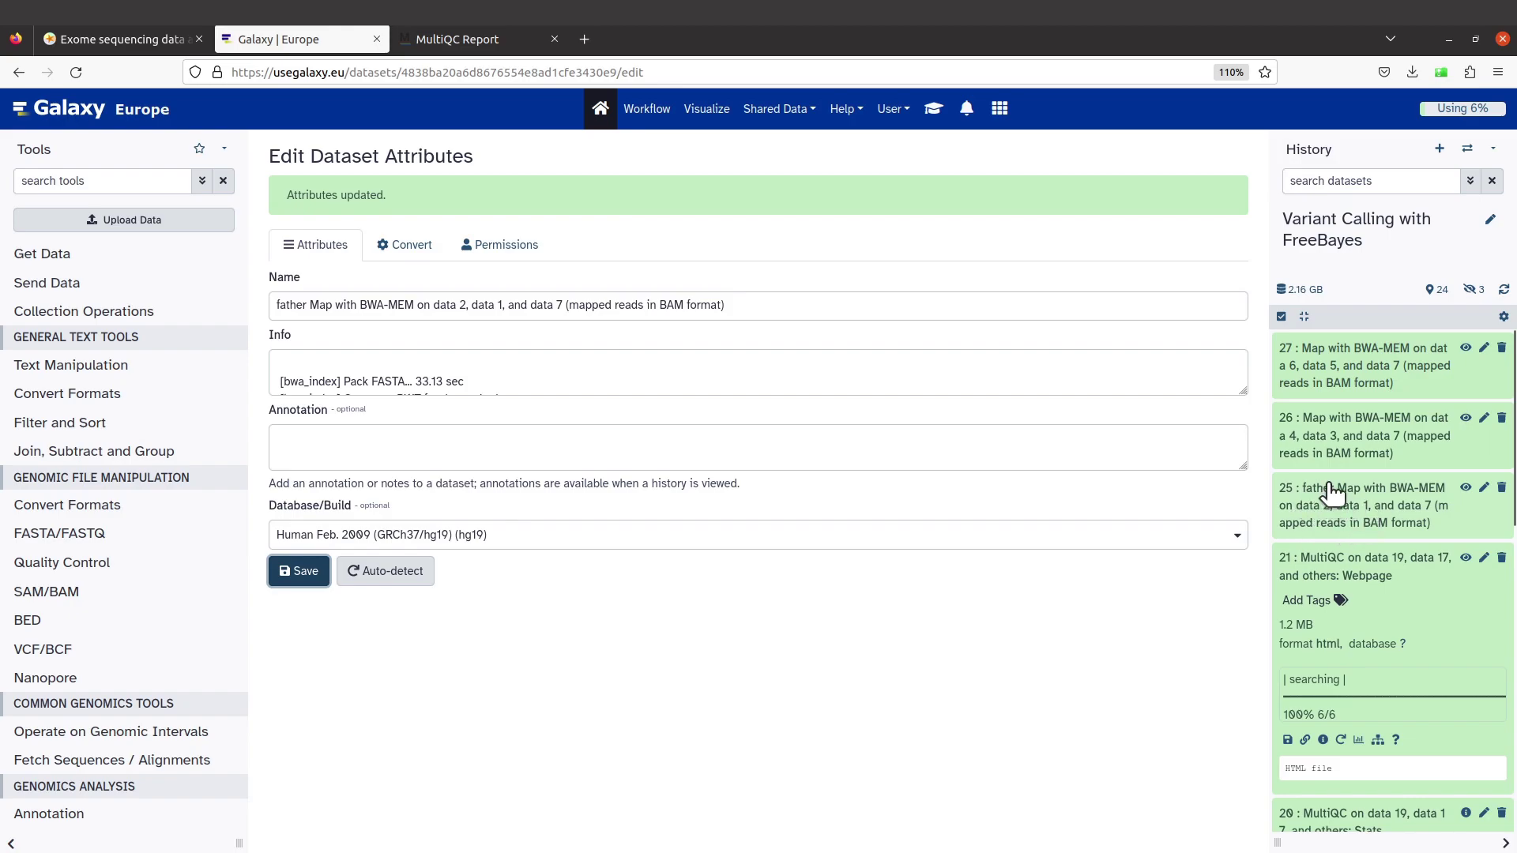
Prefix the name of mapped reads dataset 26 with "mother" and save it.
left_click(1482, 419)
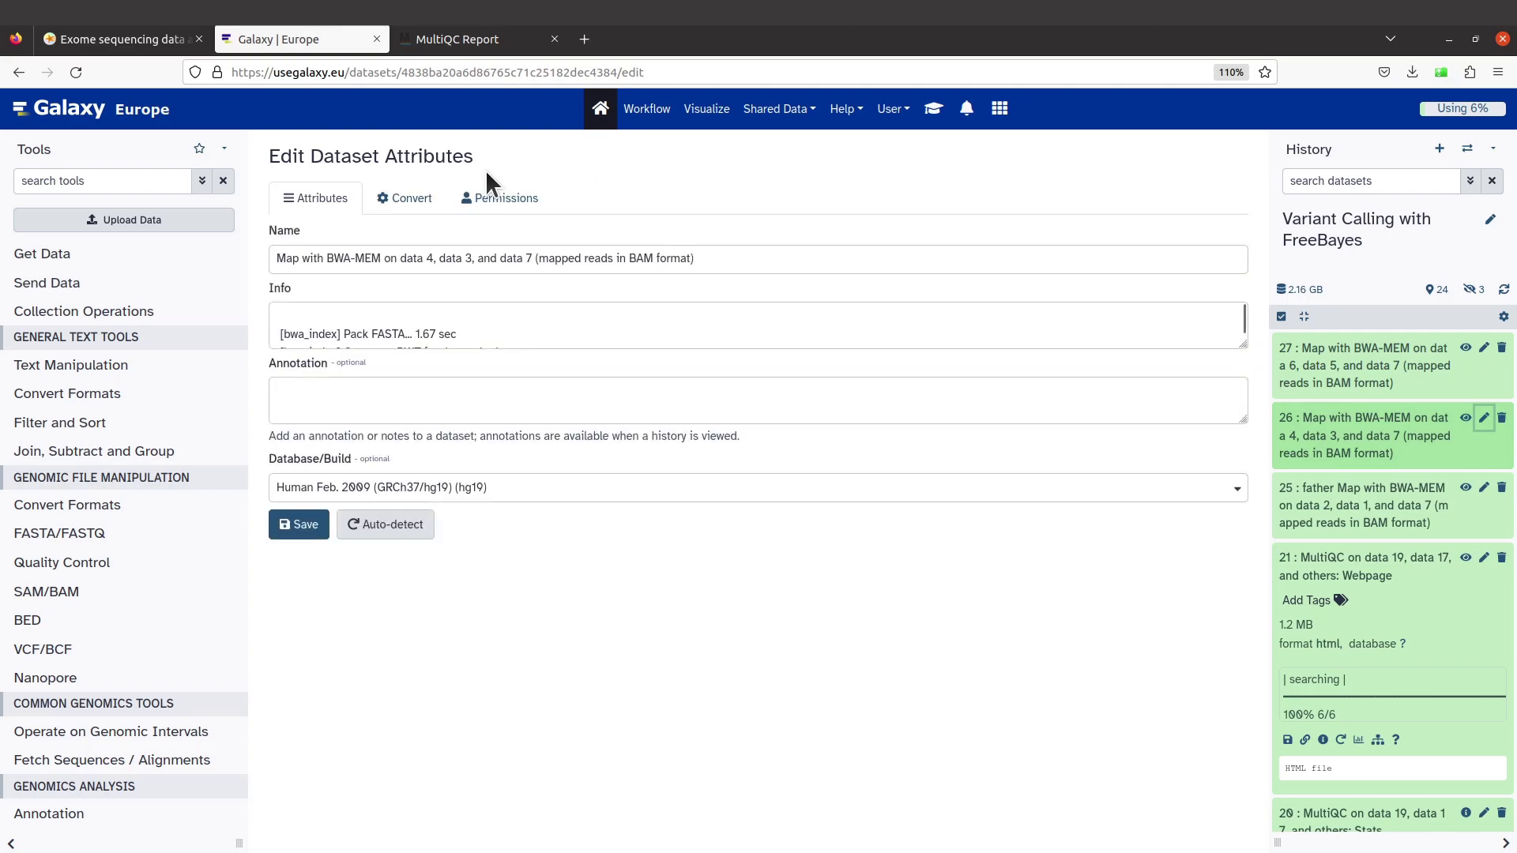
left_click(276, 261)
type("mother")
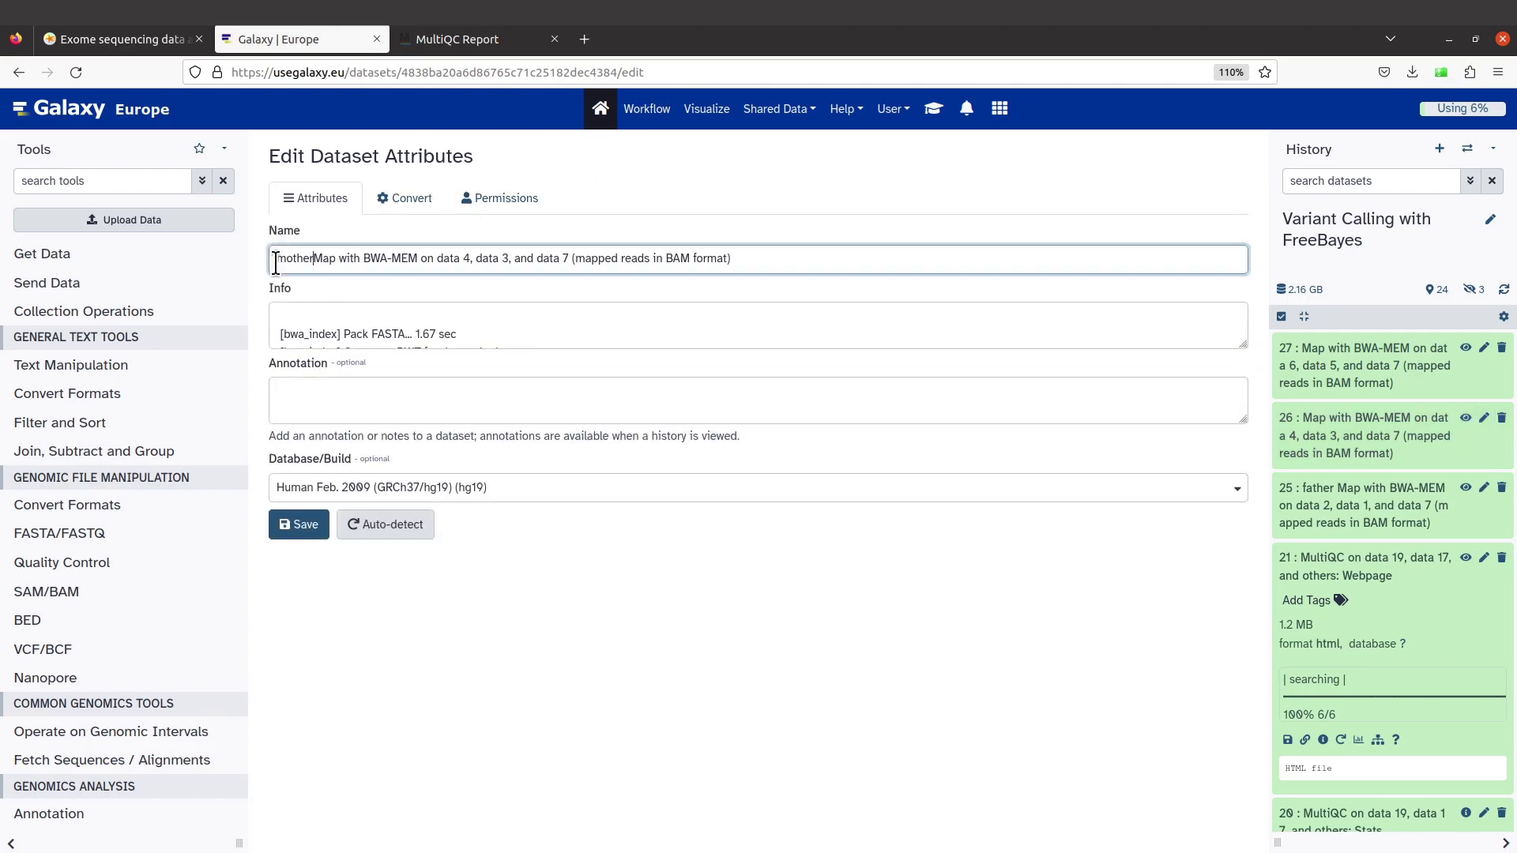
left_click(296, 523)
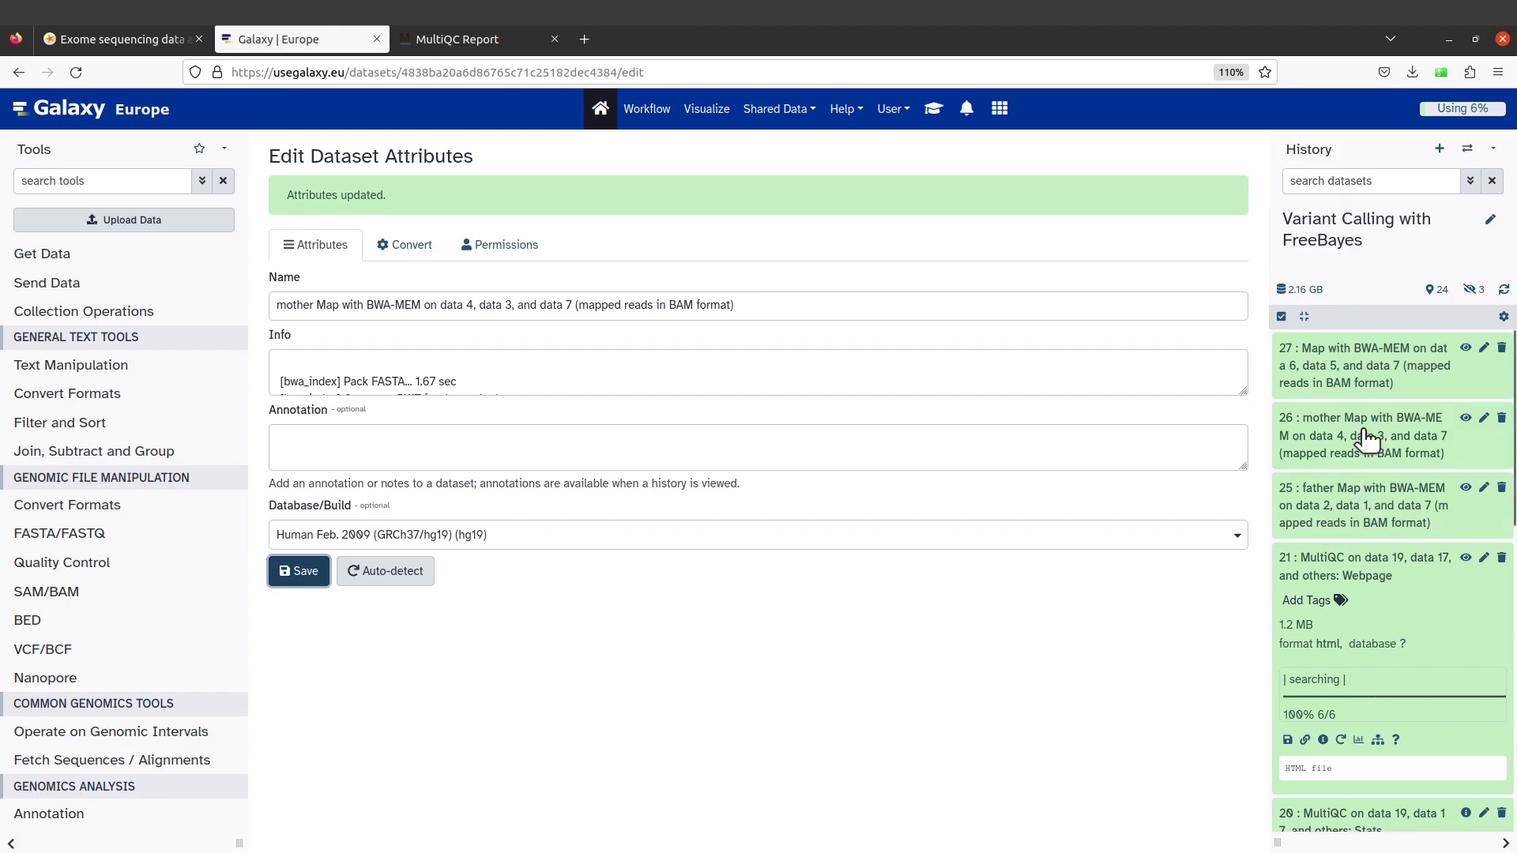
Prefix the name of mapped reads dataset 27 with "proband", save it and return to the Galaxy home page.
left_click(1484, 354)
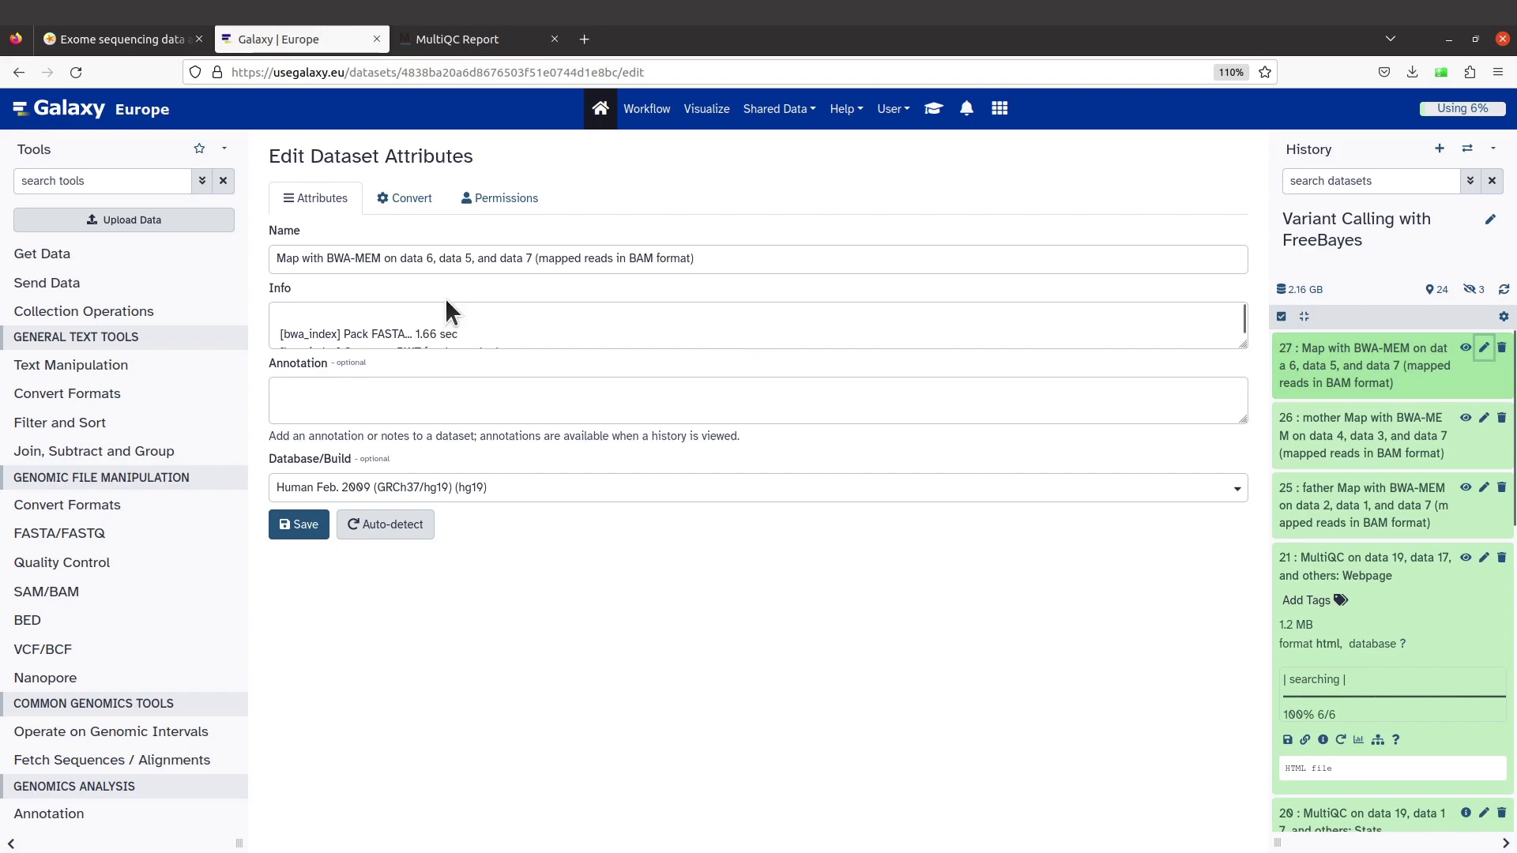
left_click(277, 259)
type("proband")
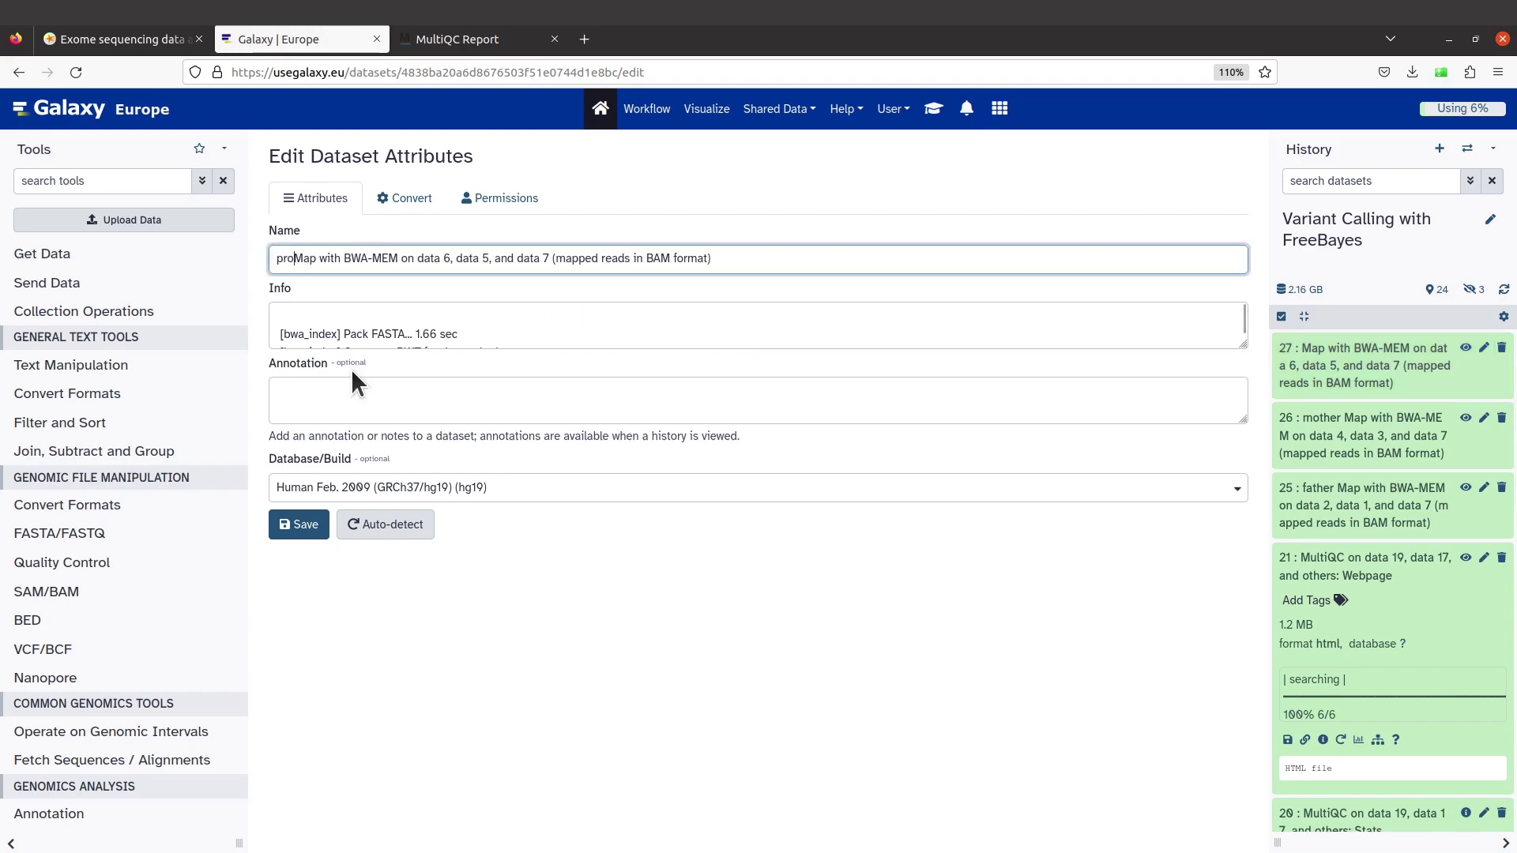
left_click(300, 527)
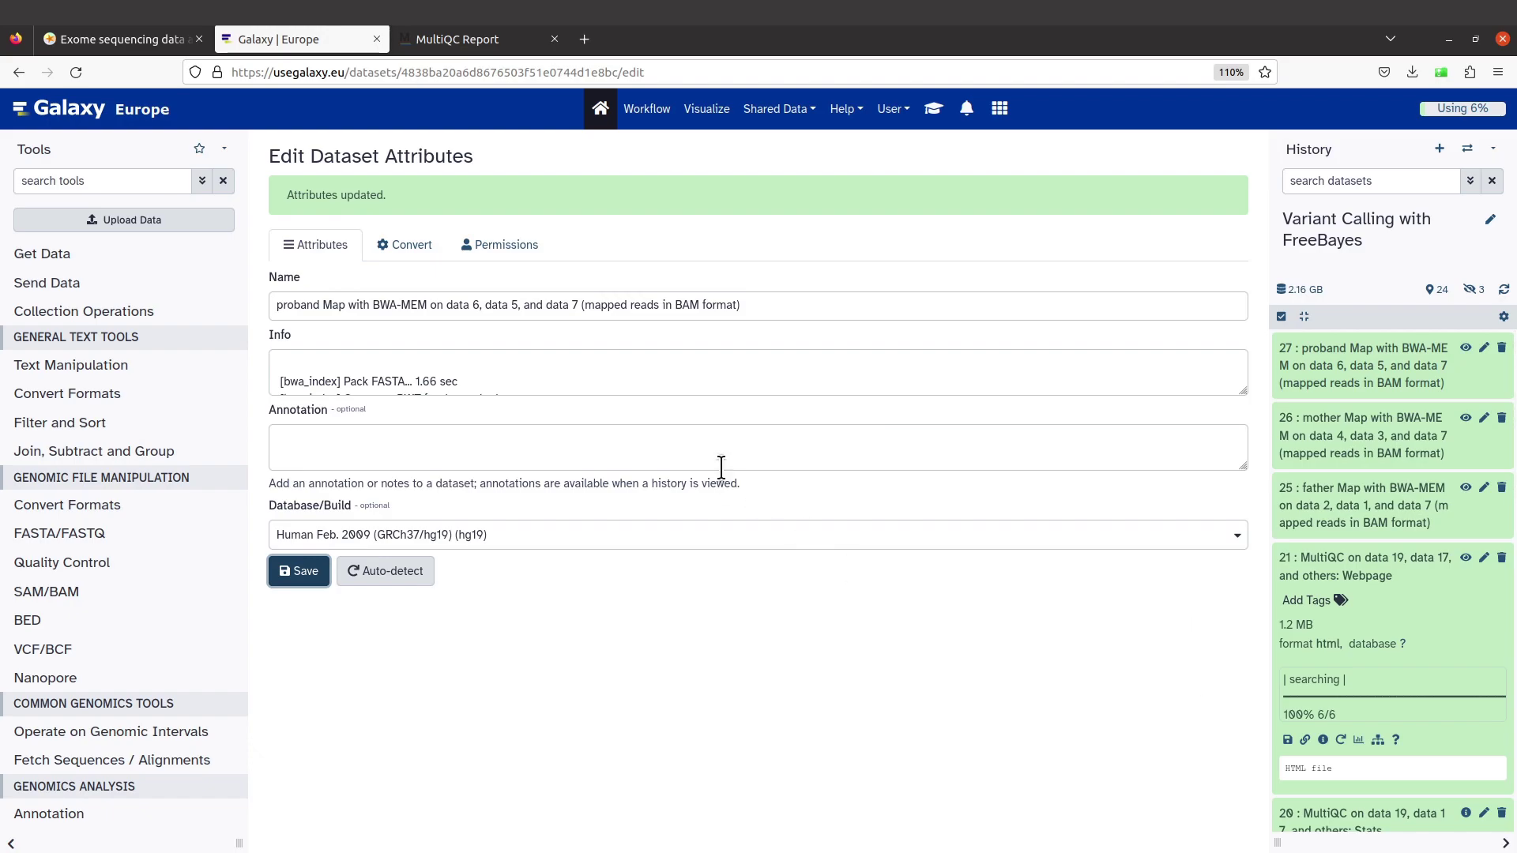
left_click(96, 116)
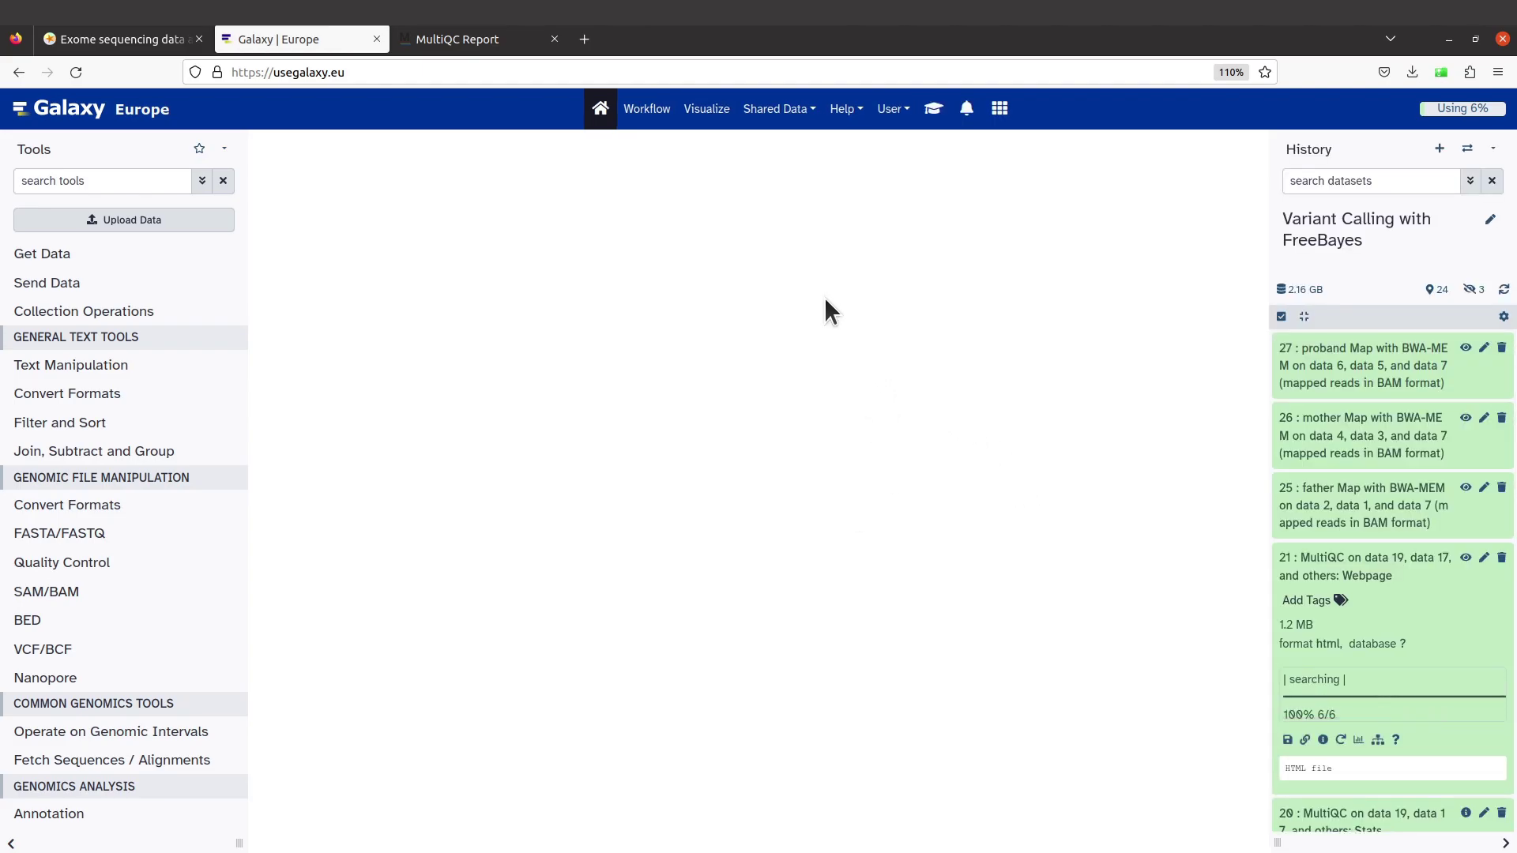
Read the tutorial's Mapped reads postprocessing section for the format, database key and tags required of the mapped datasets.
left_click(109, 40)
scroll(808, 277, "up", 2)
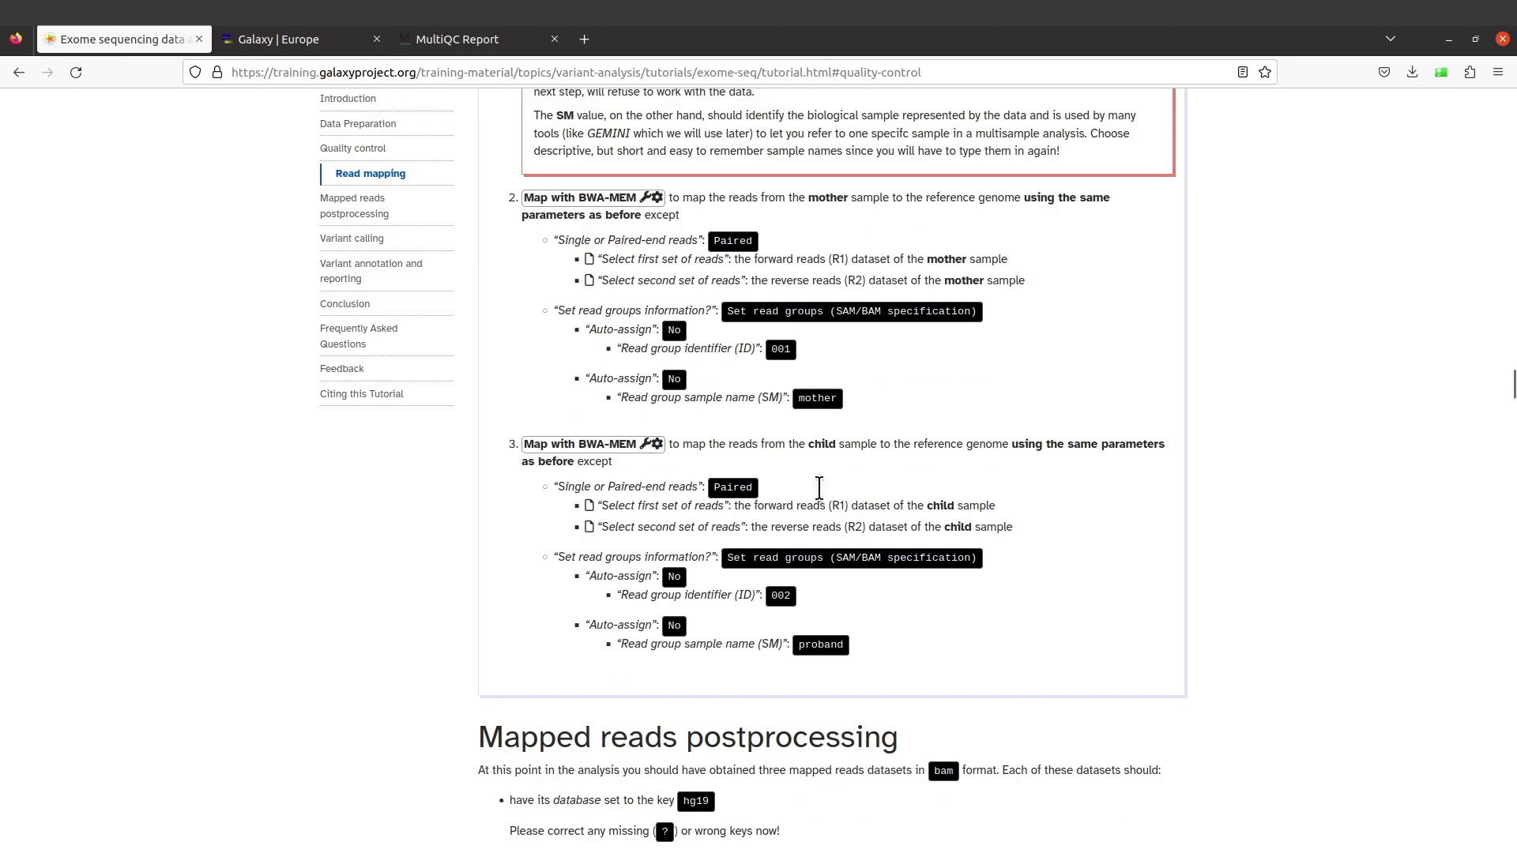
scroll(819, 491, "down", 4)
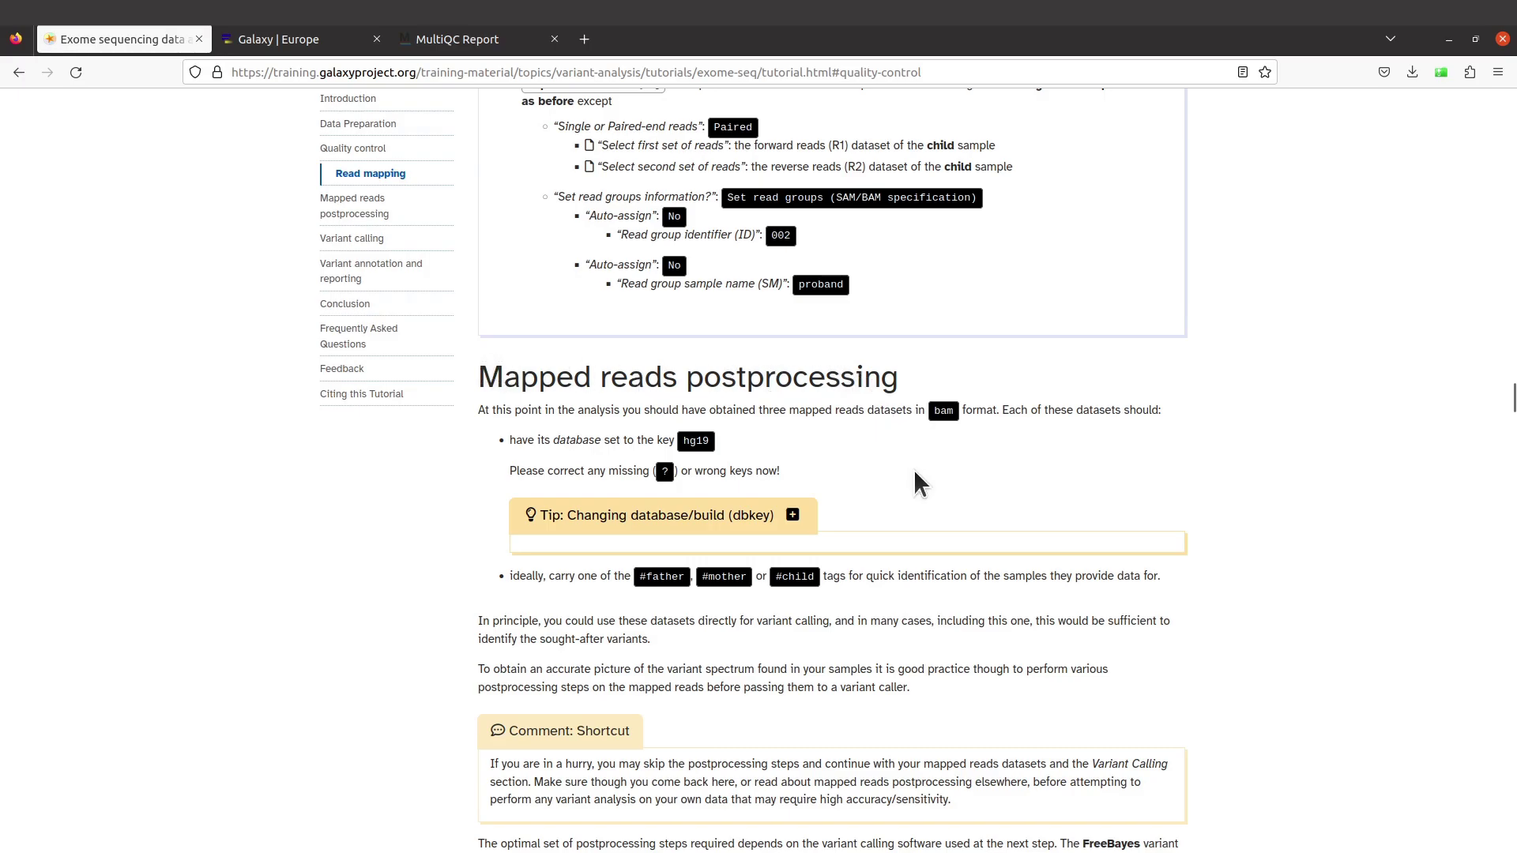
scroll(915, 473, "down", 2)
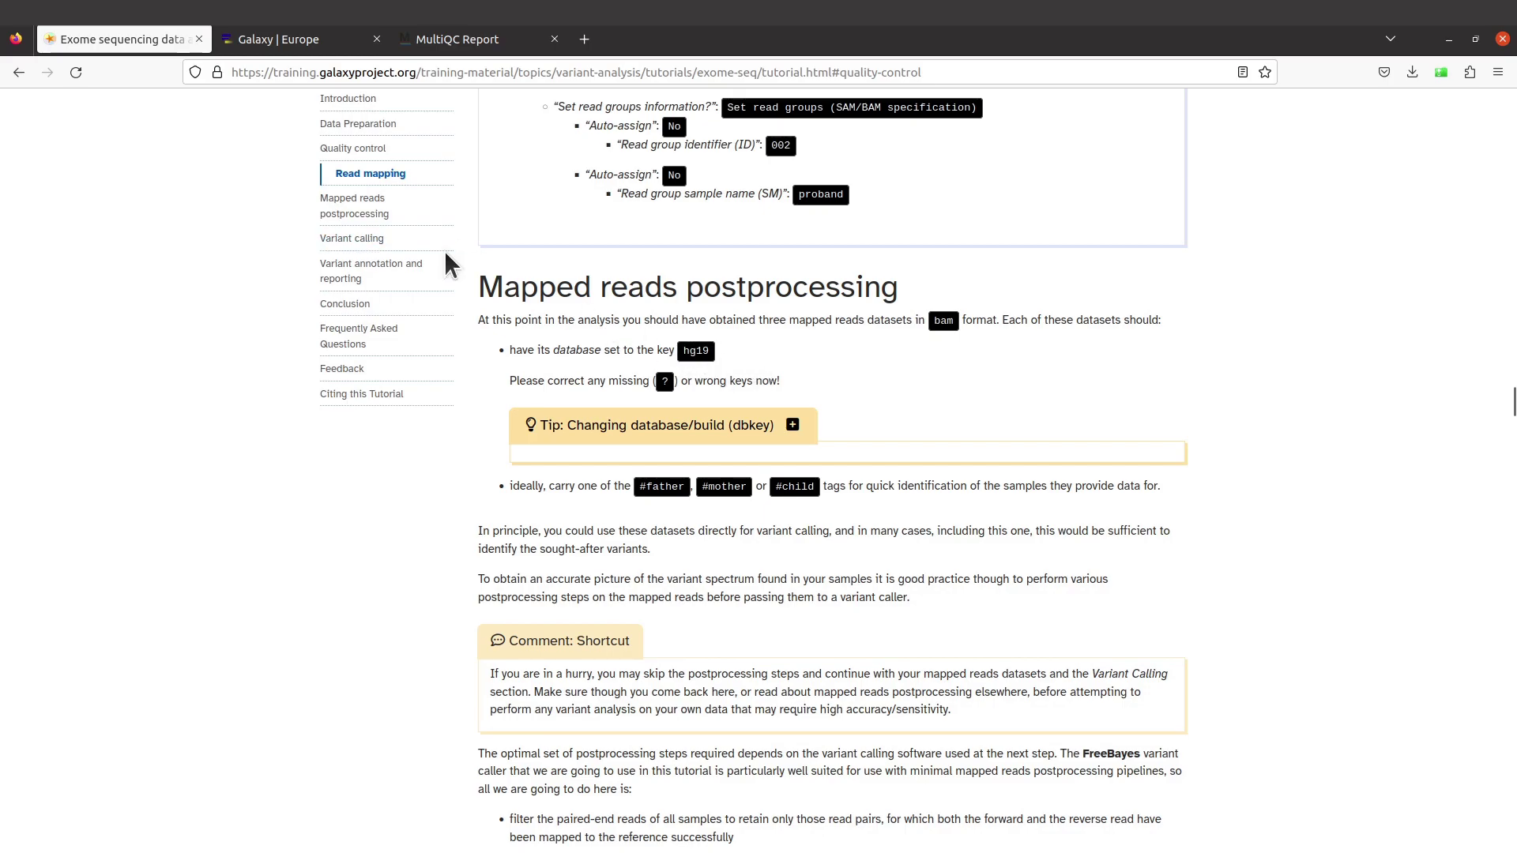
Check the format and database key of the proband, mother and father mapped reads datasets in the Galaxy history.
left_click(280, 41)
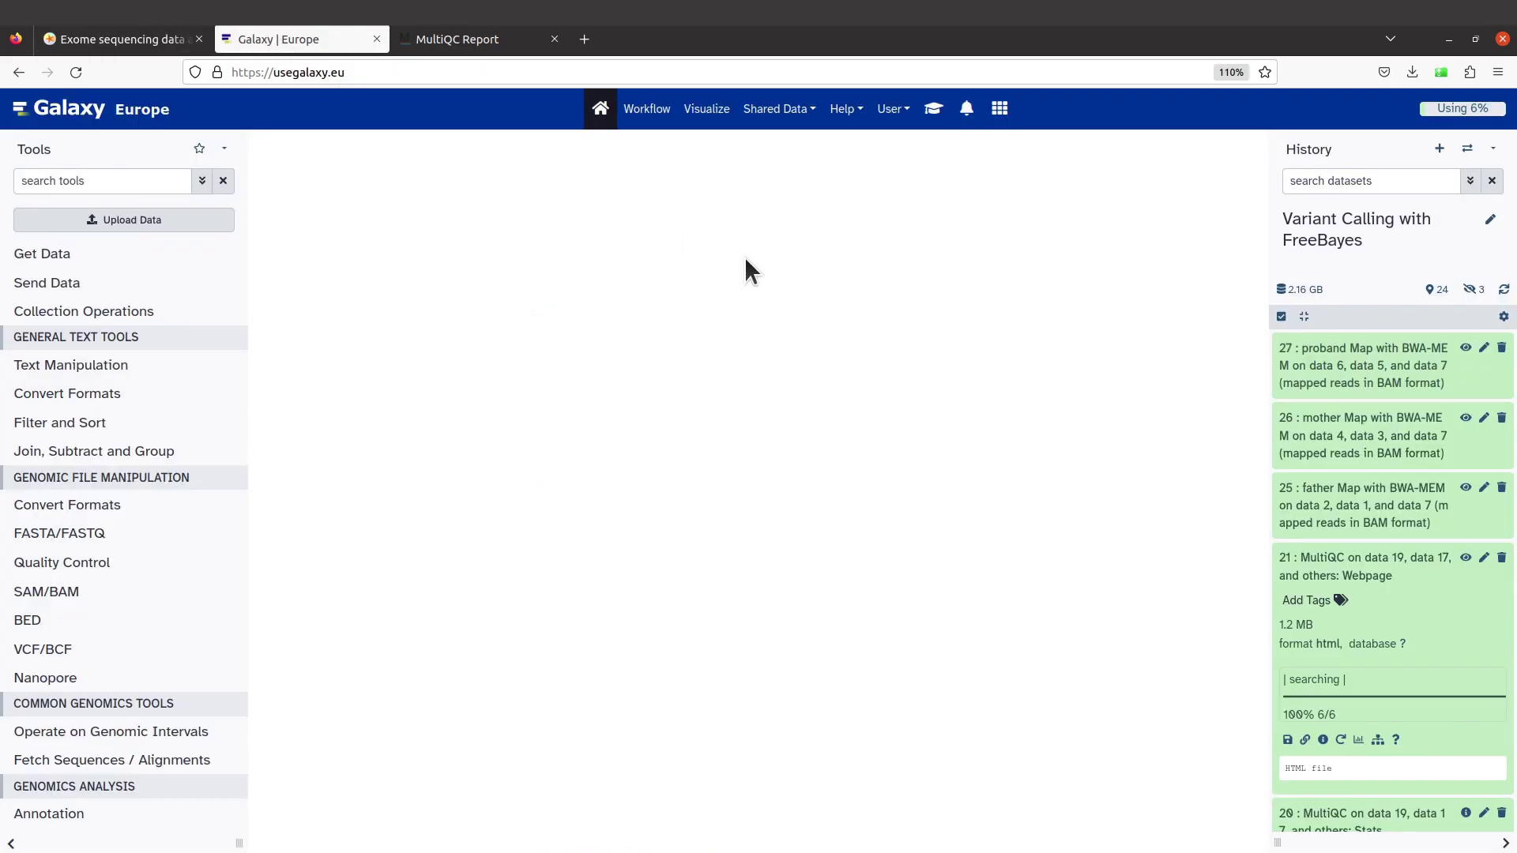
left_click(1369, 350)
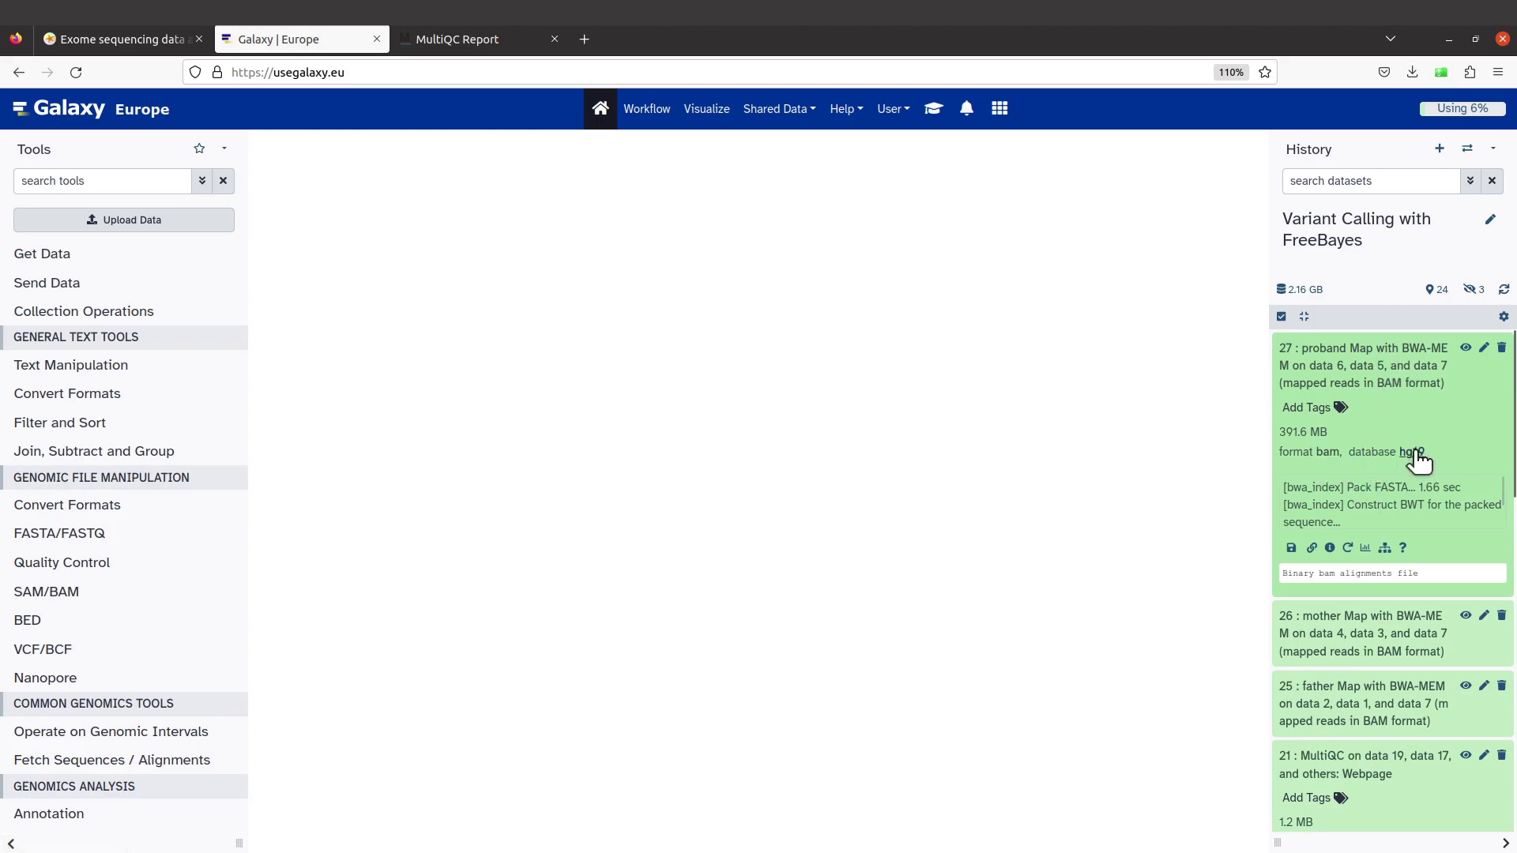
left_click(1420, 360)
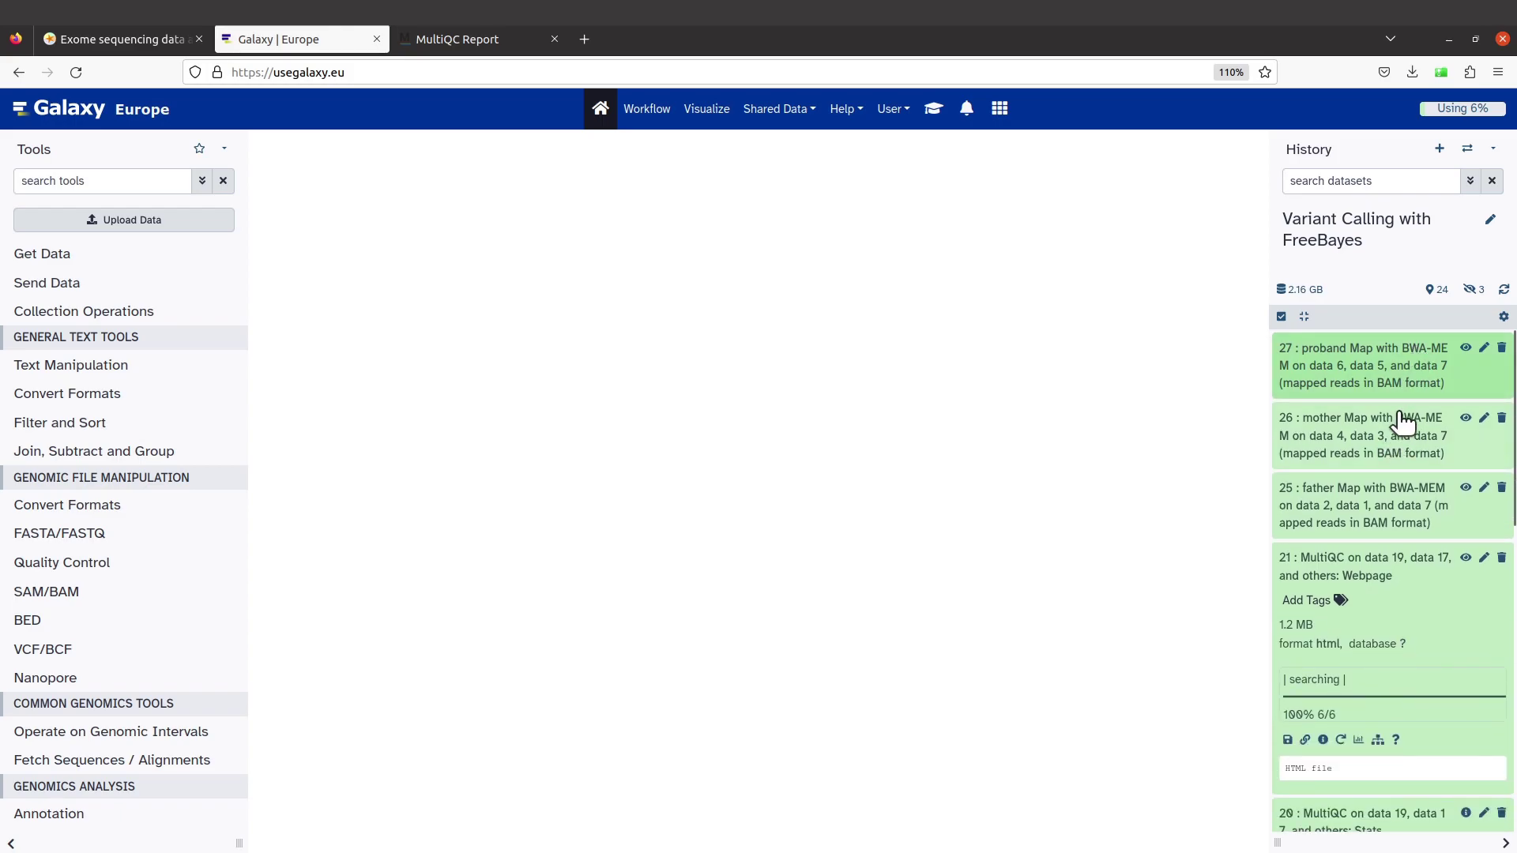
left_click(1403, 424)
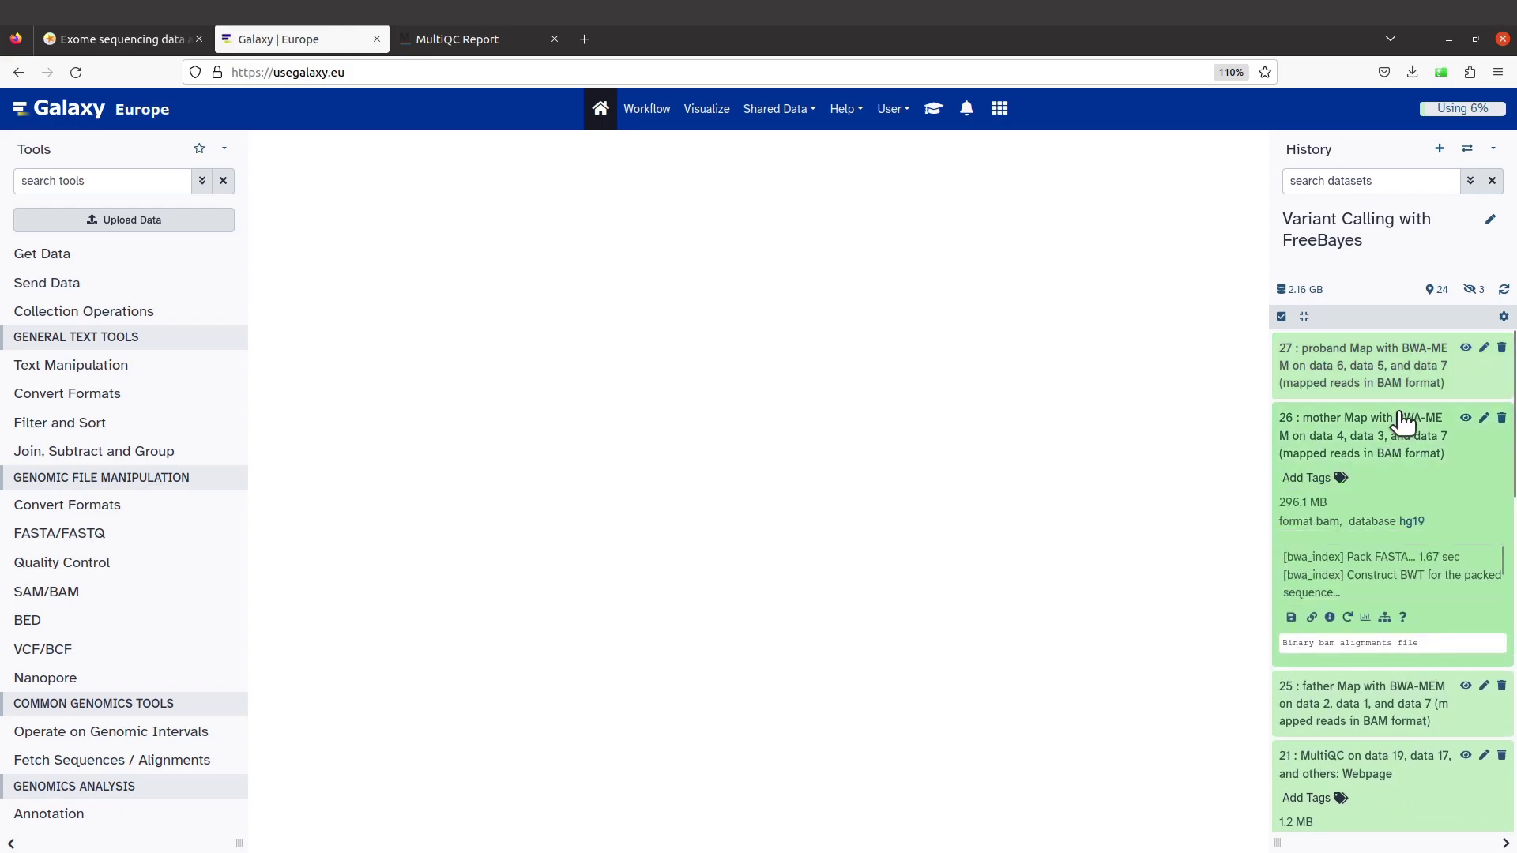
left_click(1403, 422)
left_click(1414, 488)
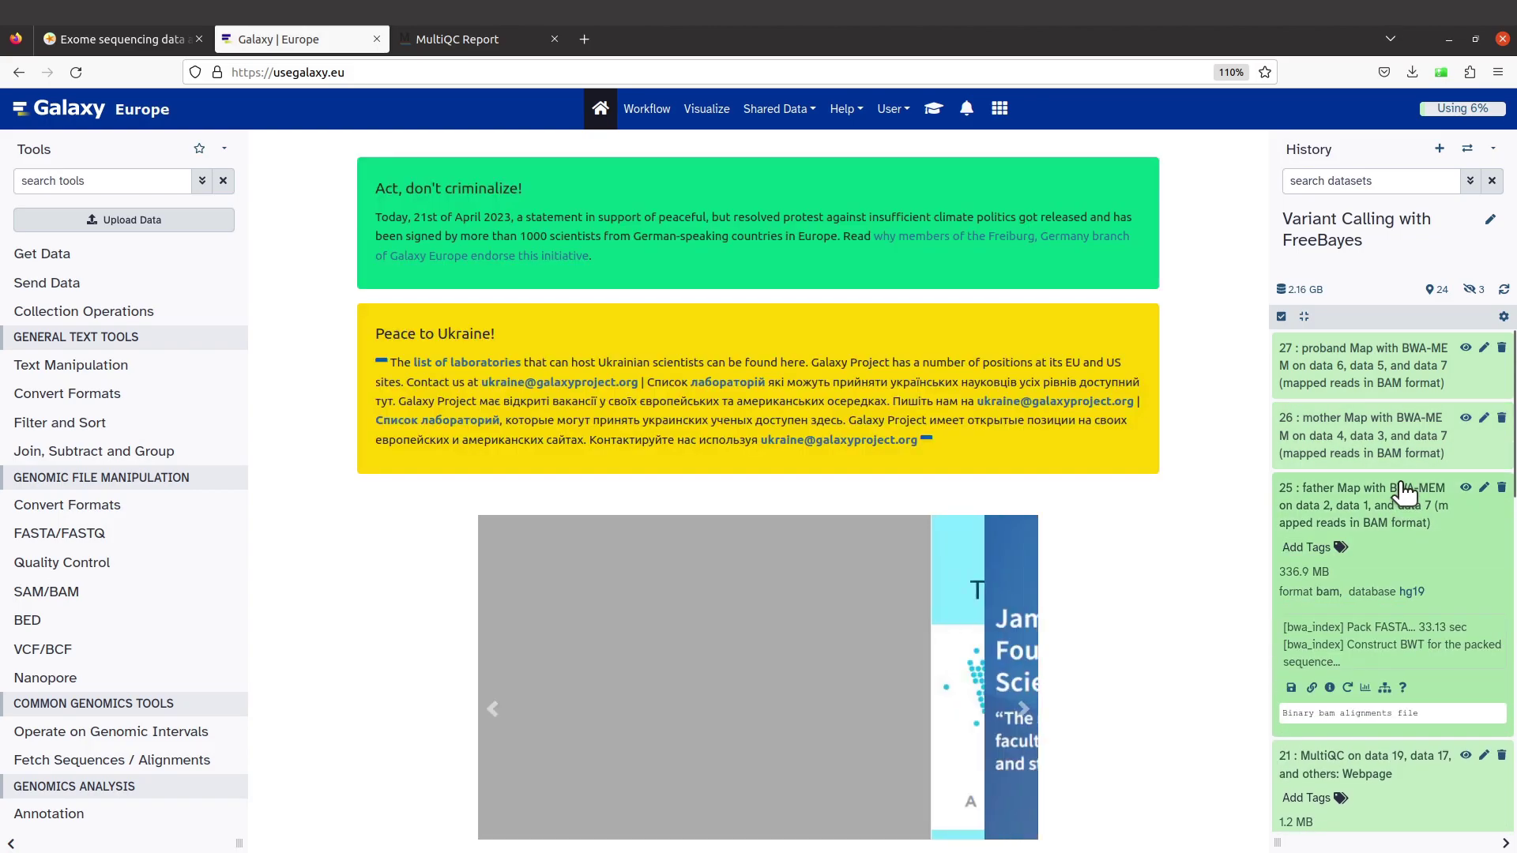
left_click(1403, 491)
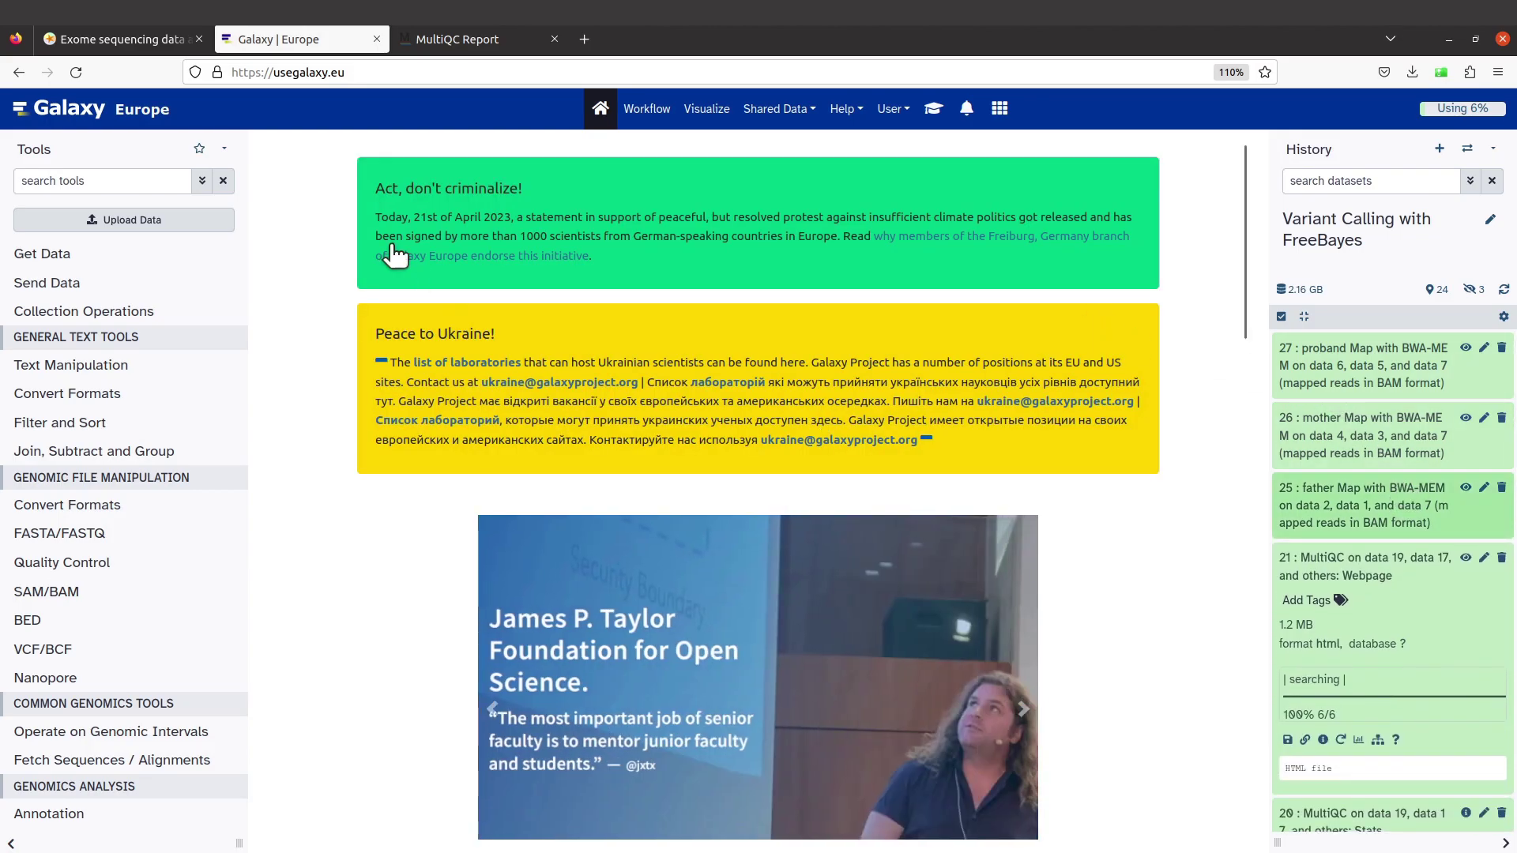
Read the tutorial's postprocessing steps recommended for FreeBayes and its Samtools view parameters for filtering by read pair mapping status.
left_click(102, 42)
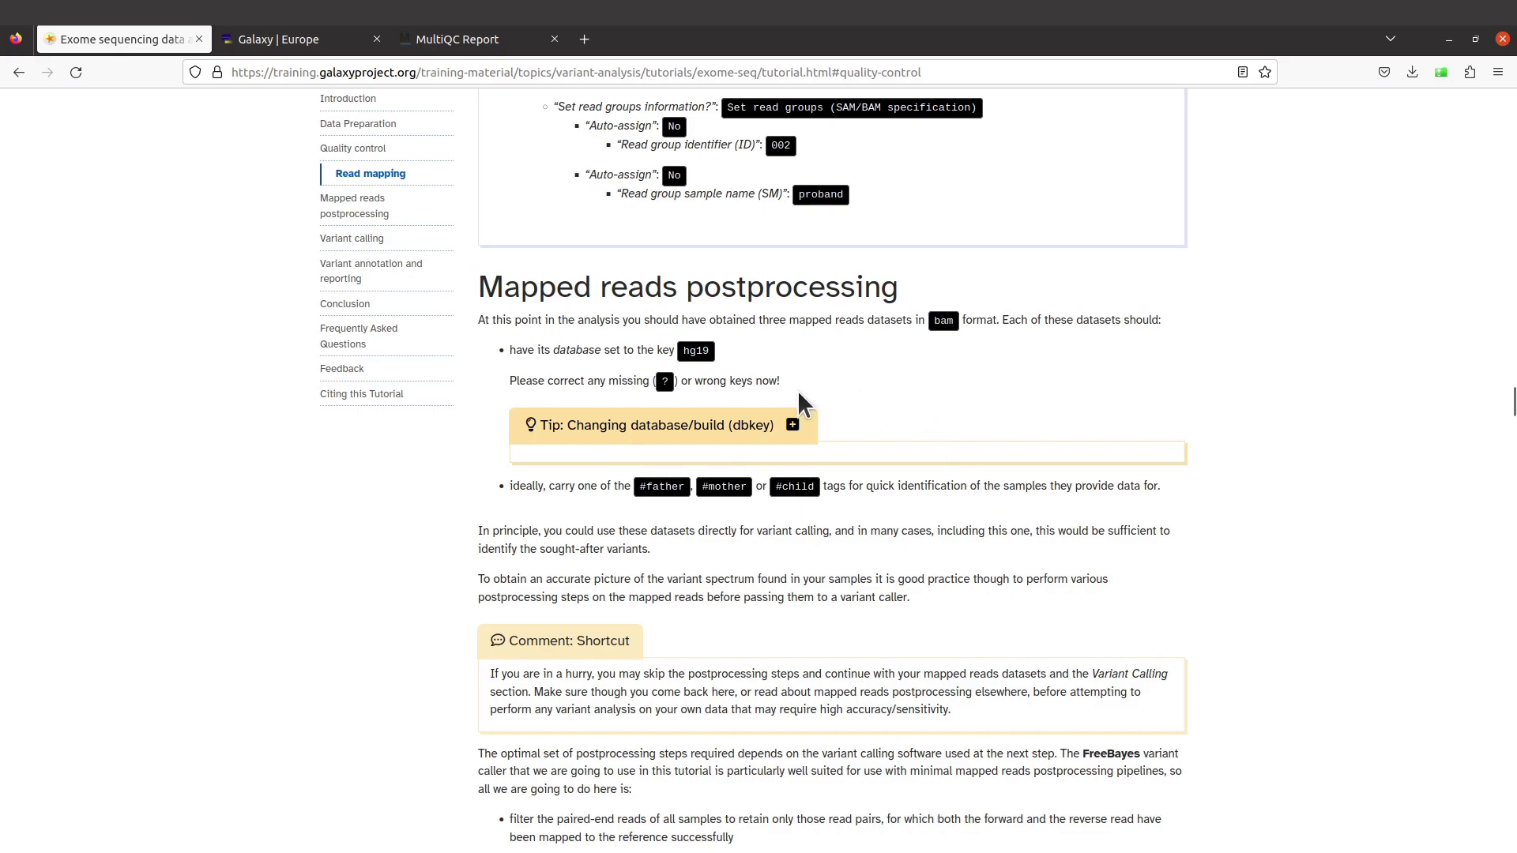
scroll(1003, 694, "down", 2)
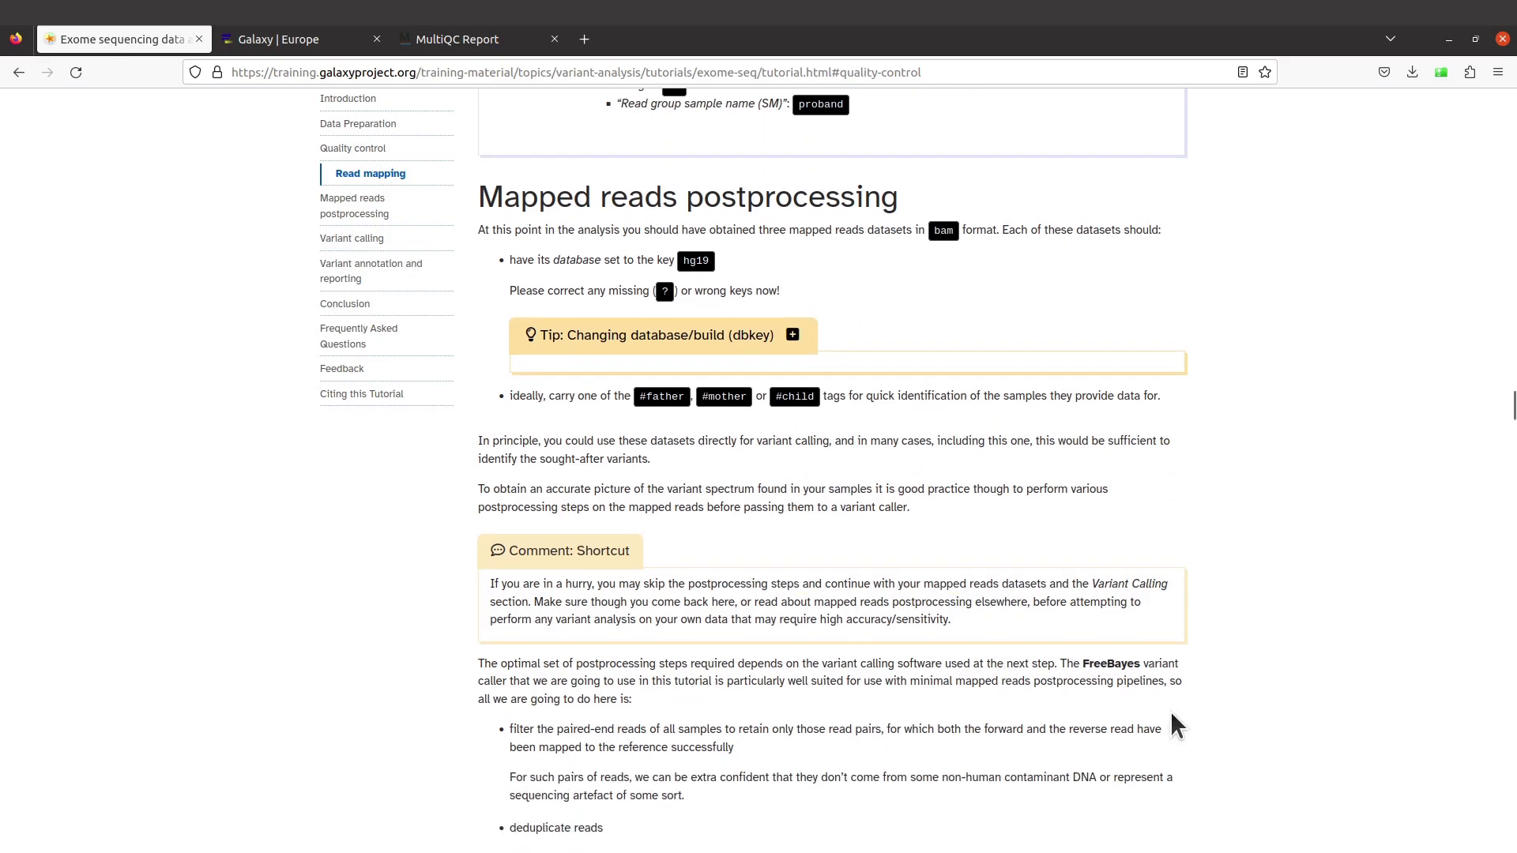
scroll(1171, 703, "down", 2)
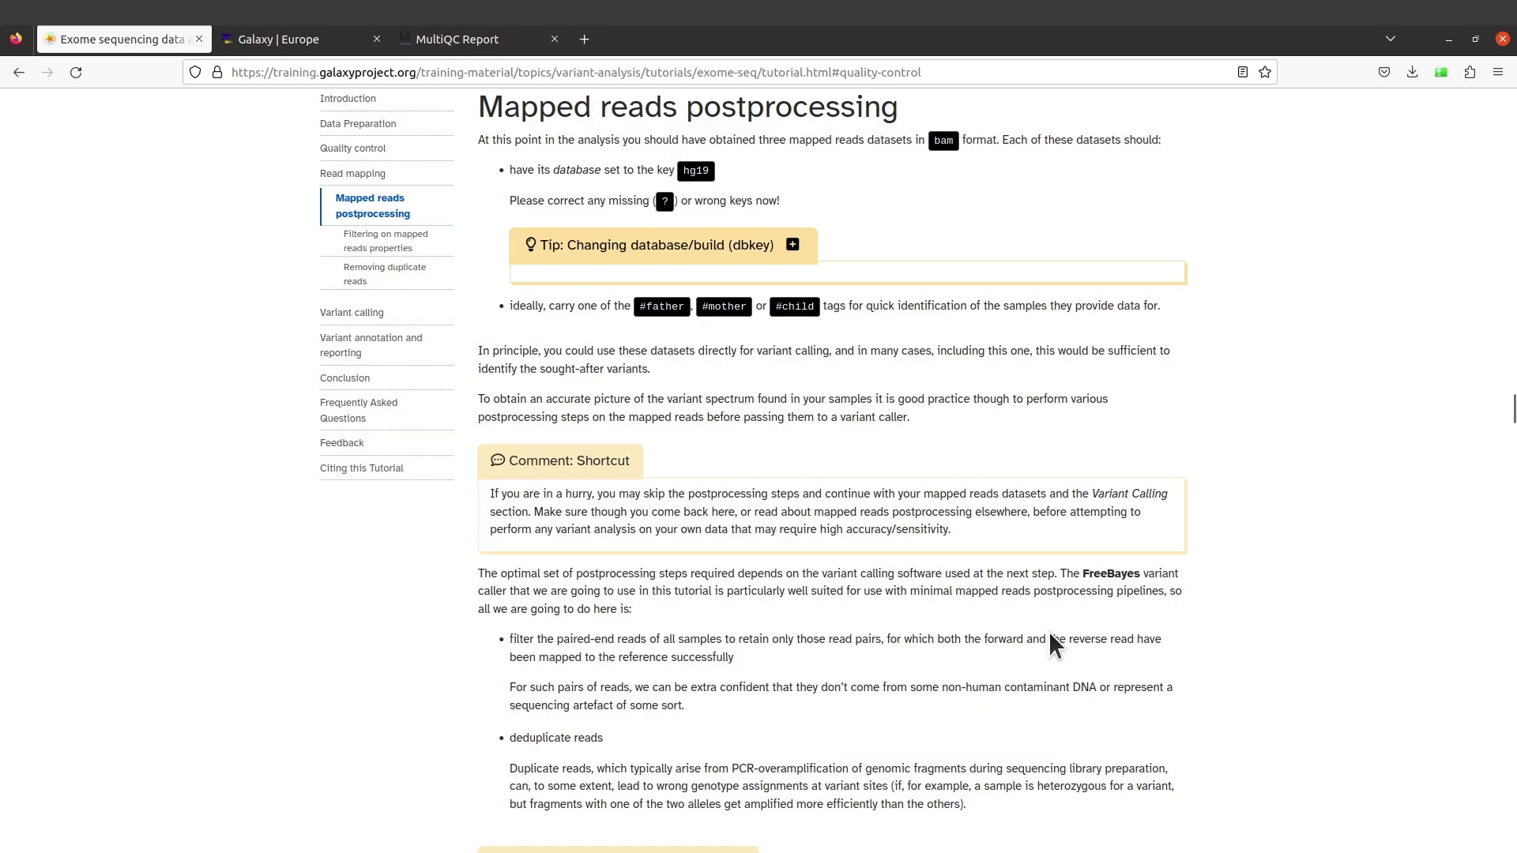
scroll(1050, 637, "down", 2)
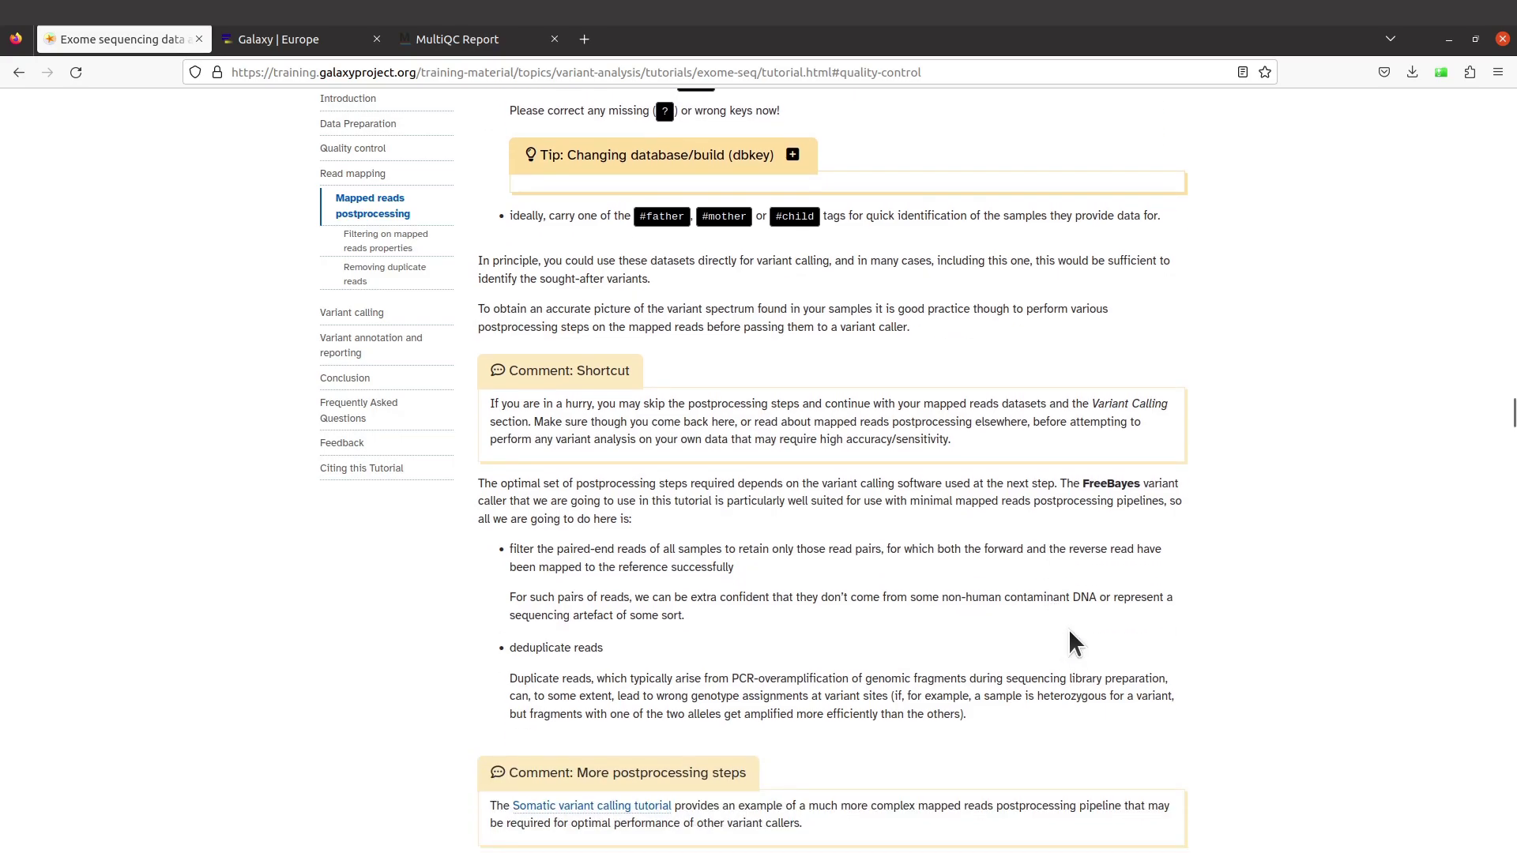
scroll(1082, 652, "up", 2)
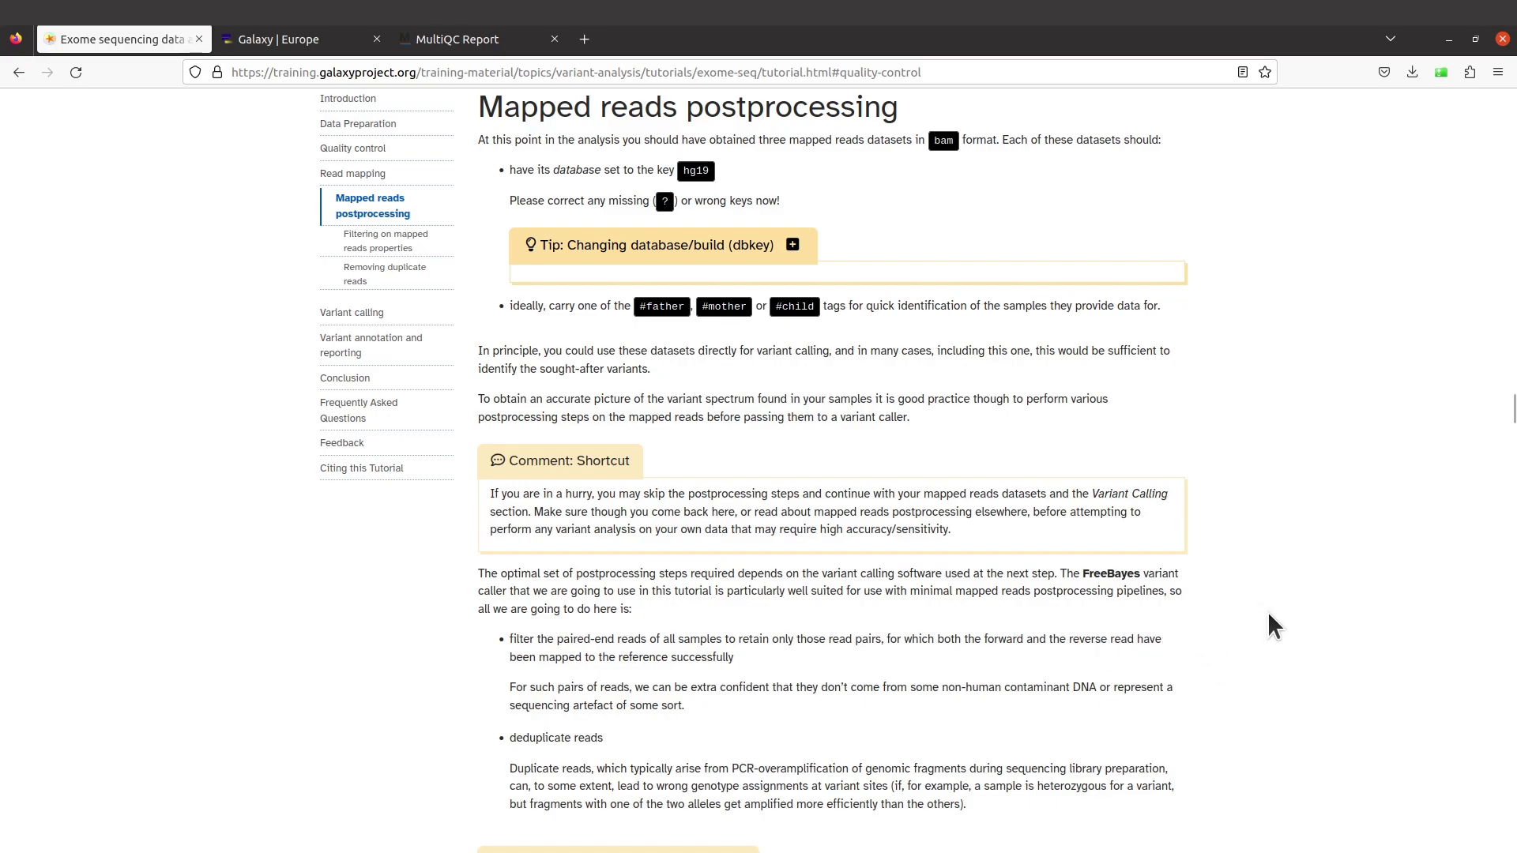
scroll(1269, 613, "down", 3)
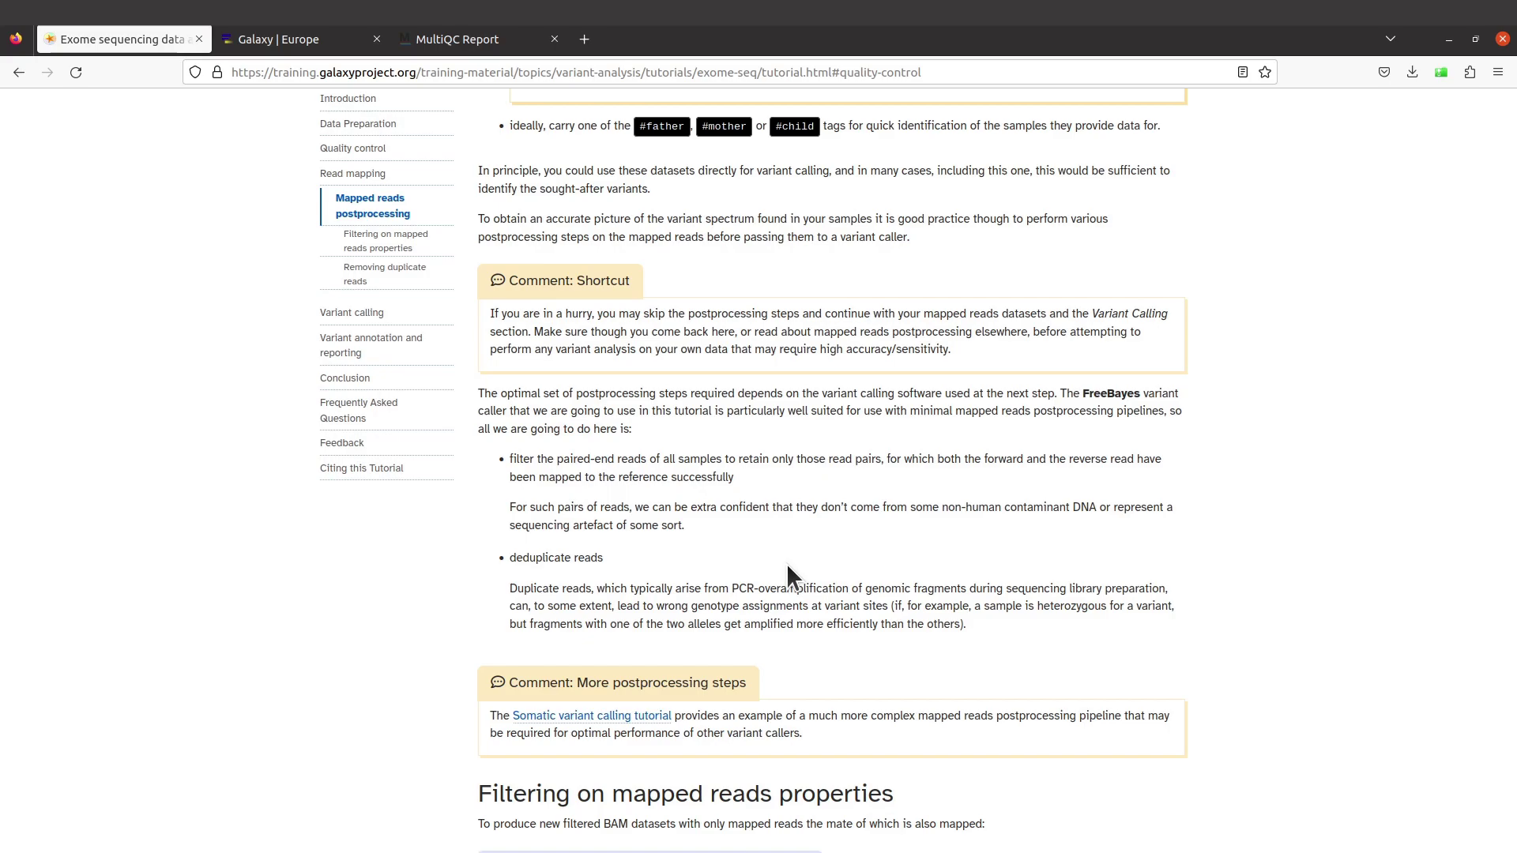
scroll(734, 562, "down", 2)
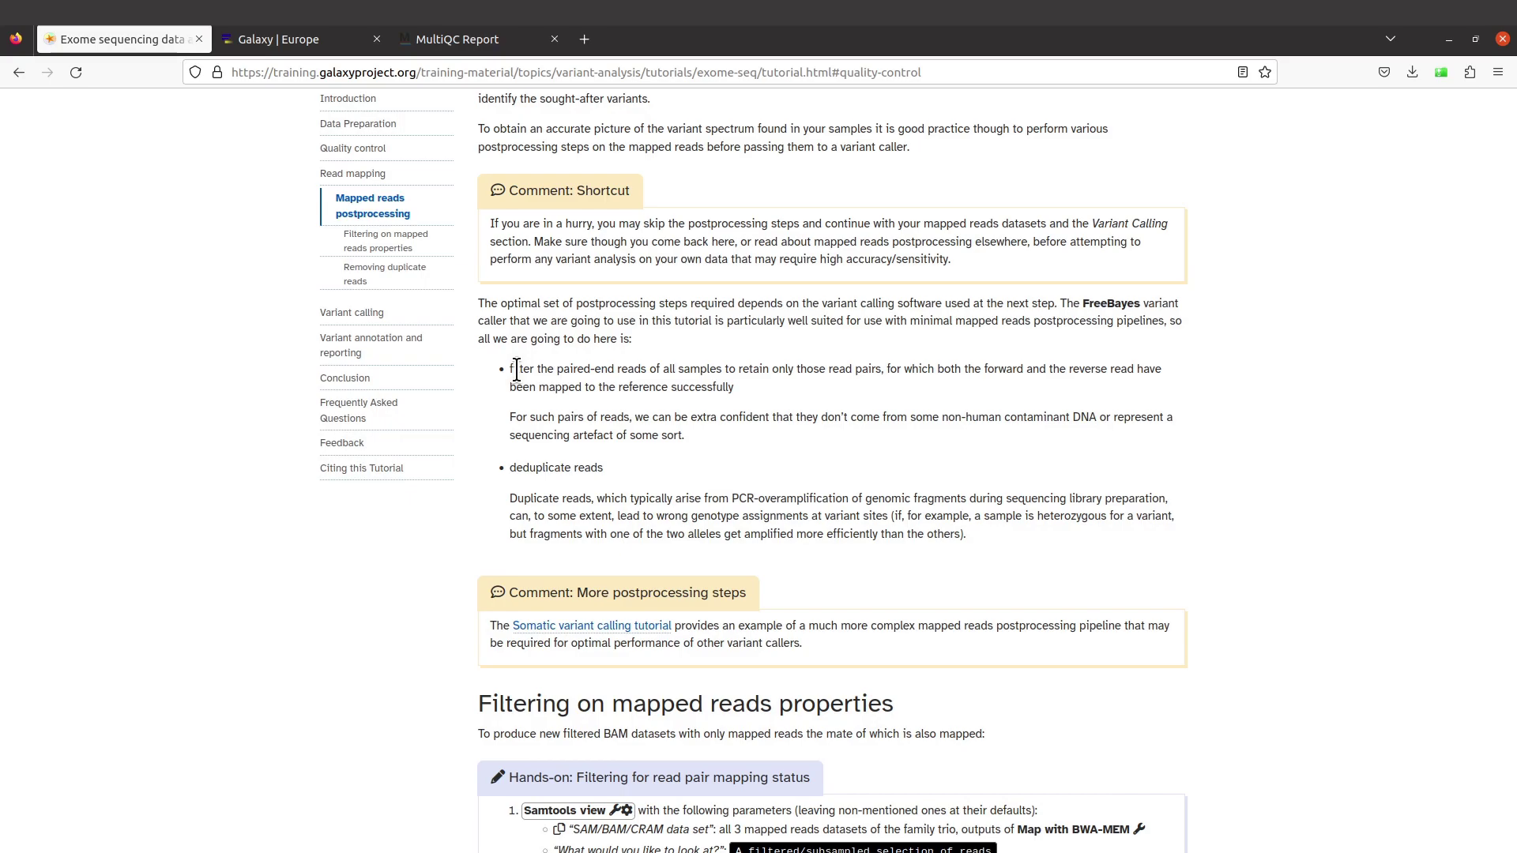
scroll(695, 474, "down", 4)
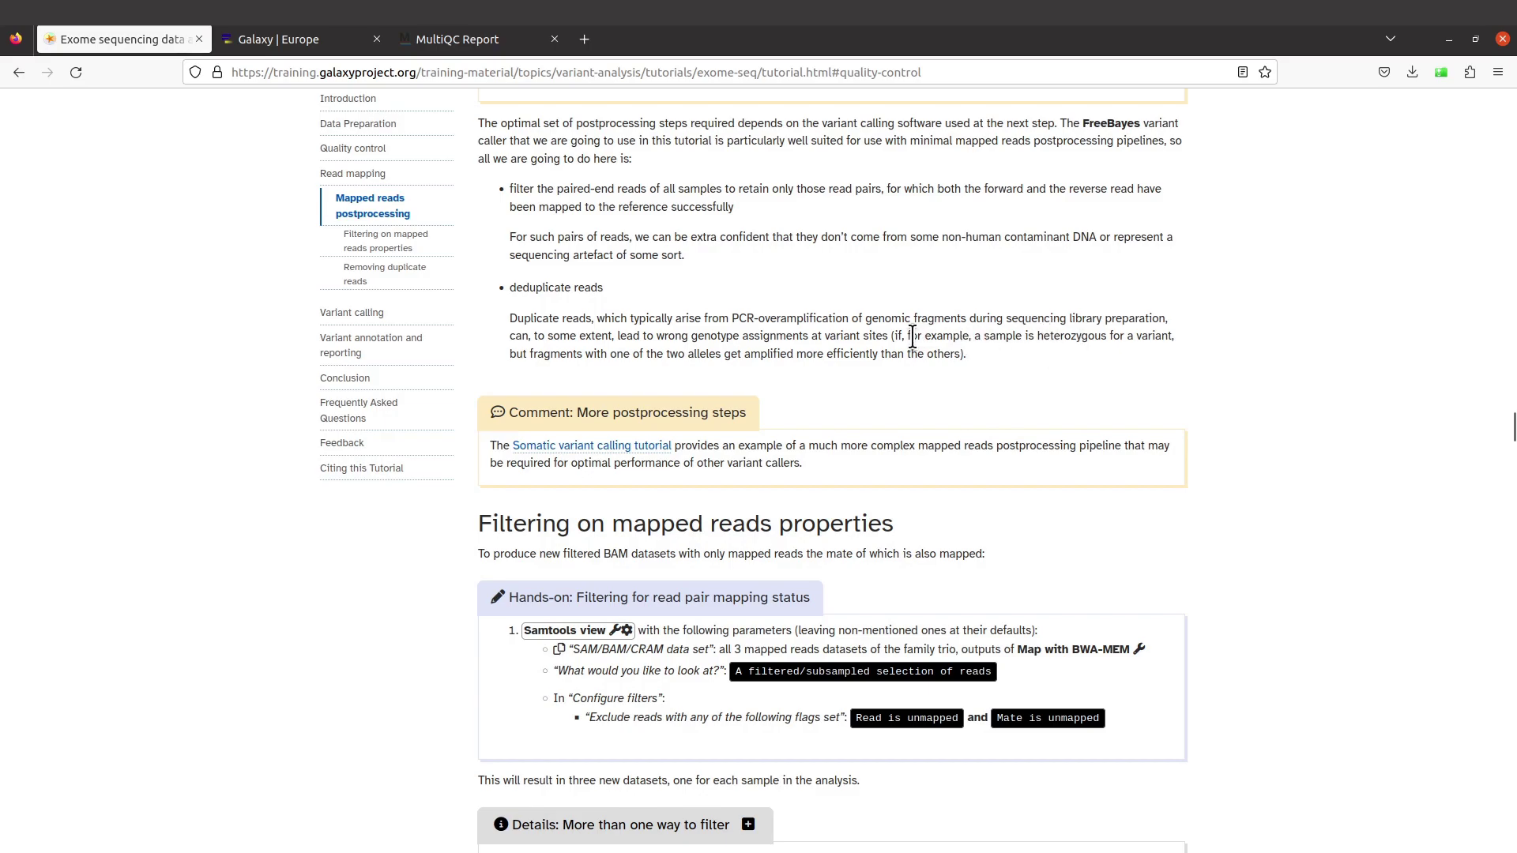
left_click_drag(910, 335, 967, 353)
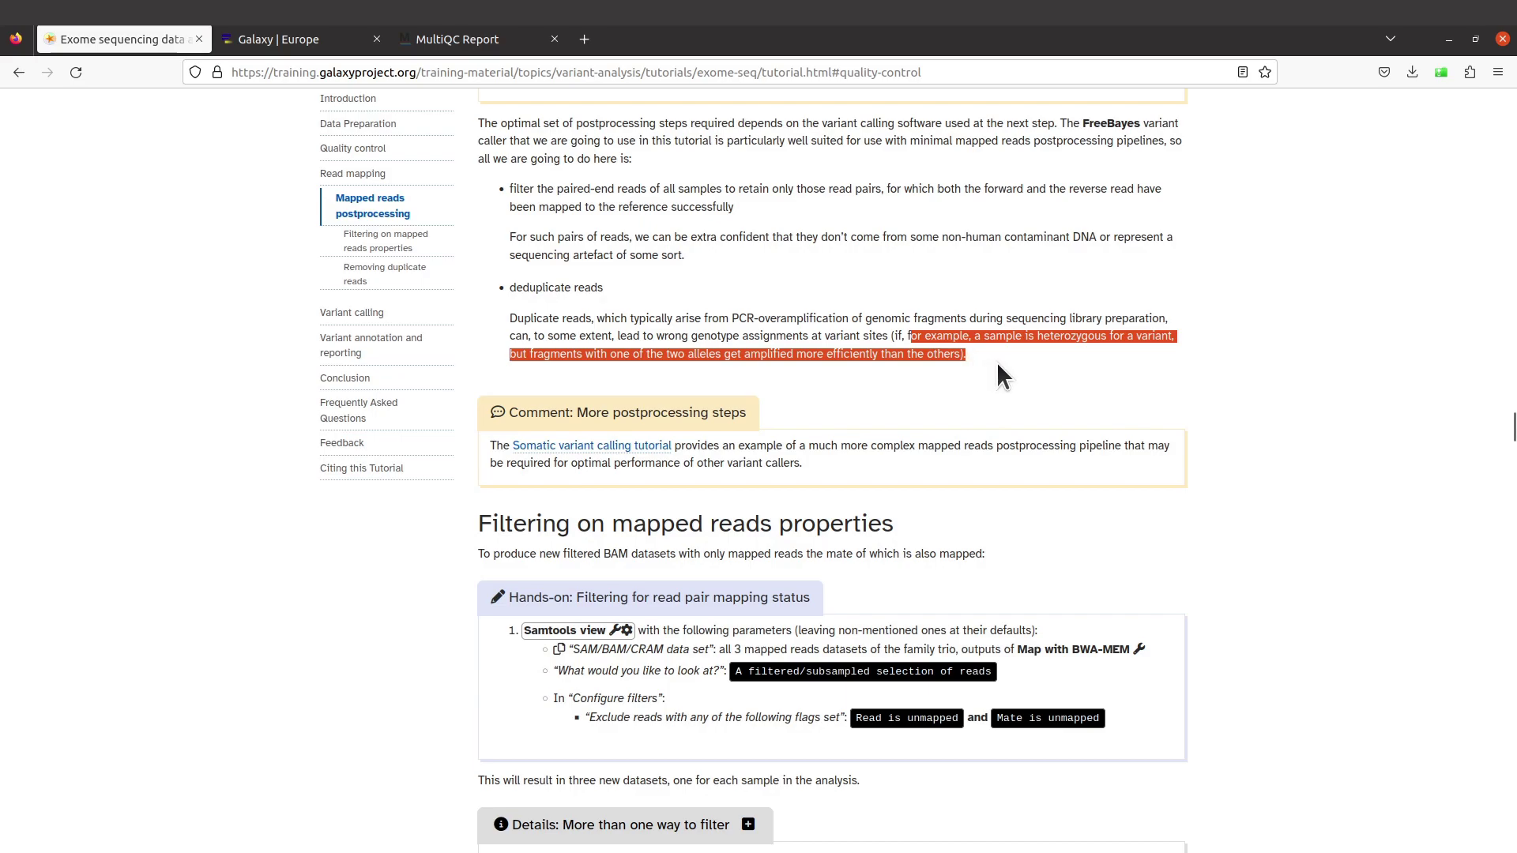
scroll(1029, 395, "up", 1)
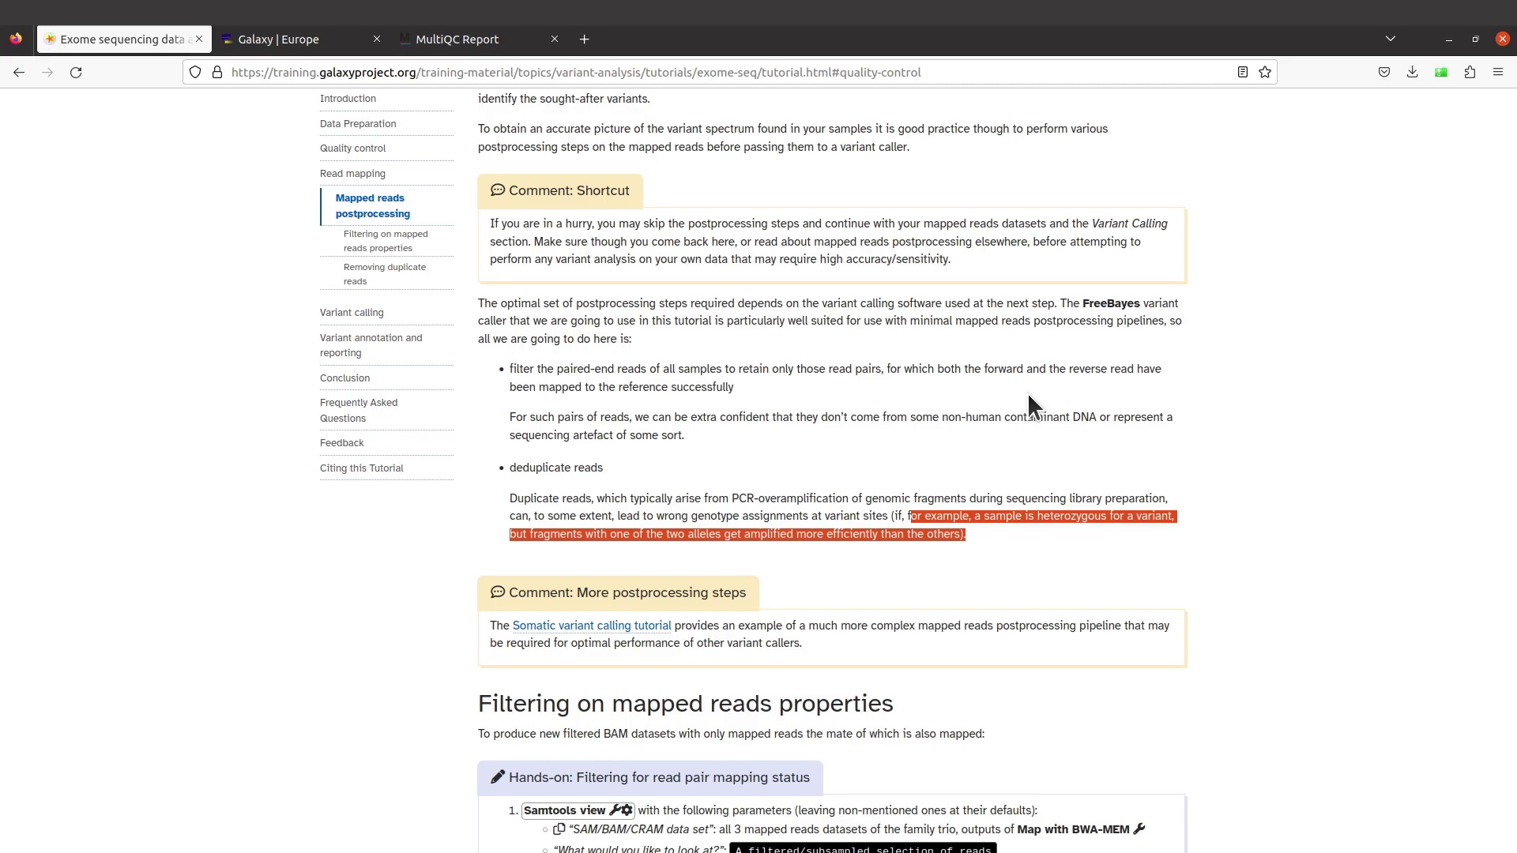
scroll(1028, 398, "down", 2)
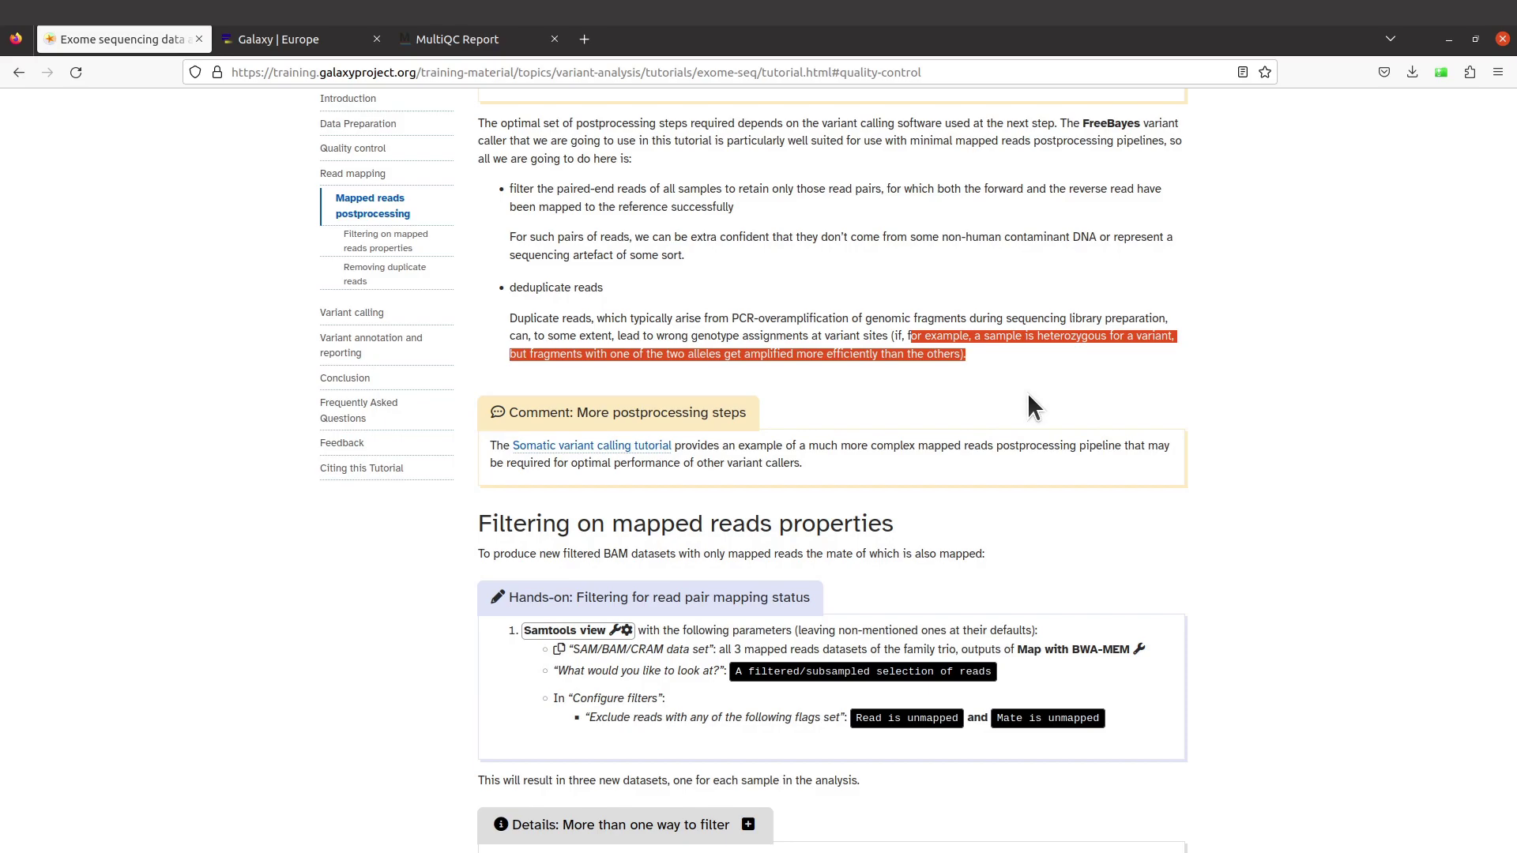
left_click(1175, 391)
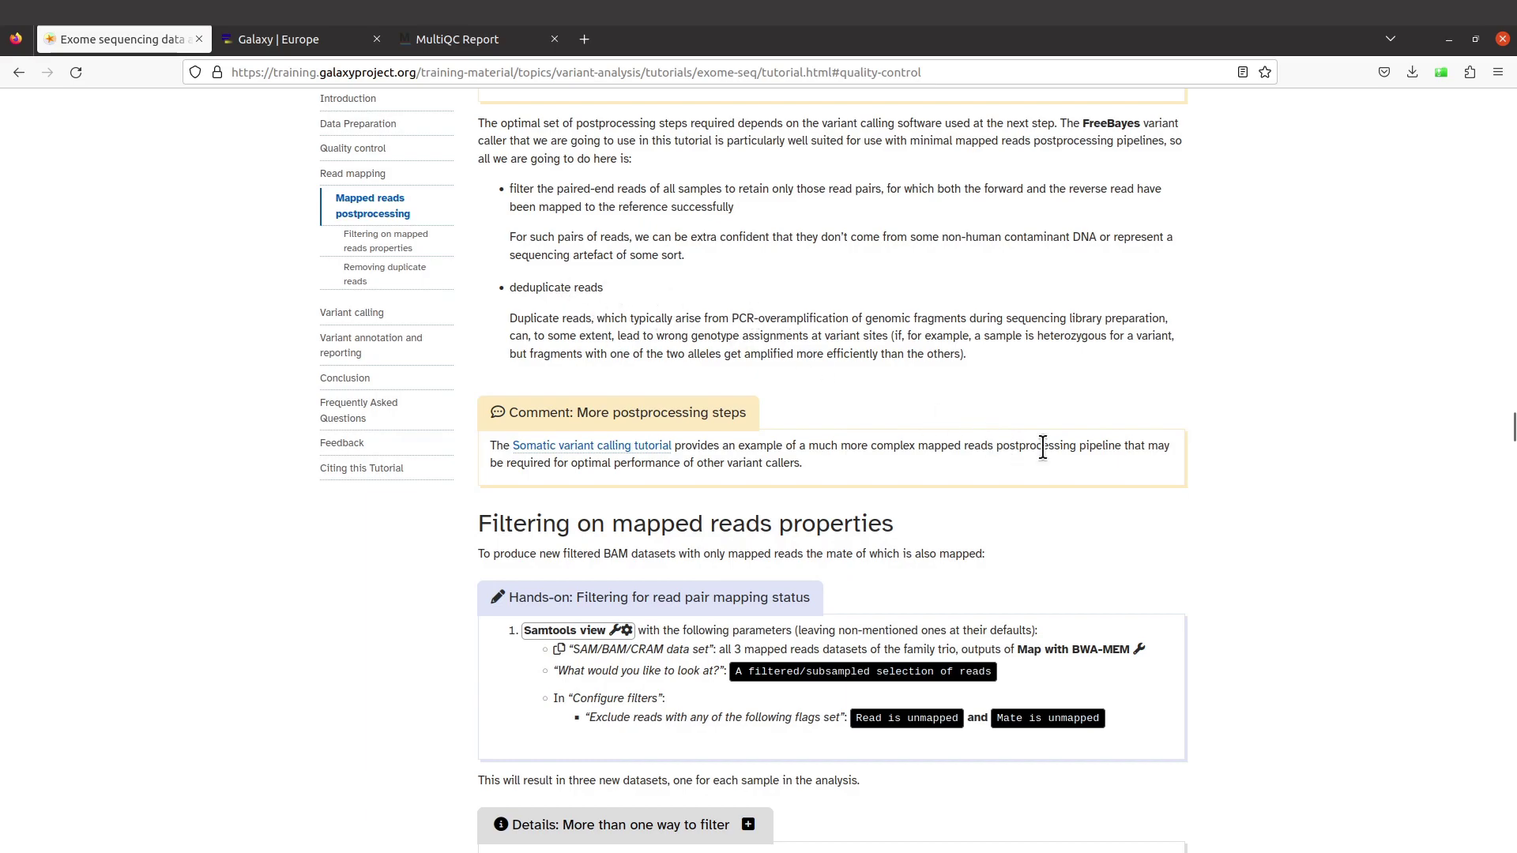
scroll(1034, 524, "down", 2)
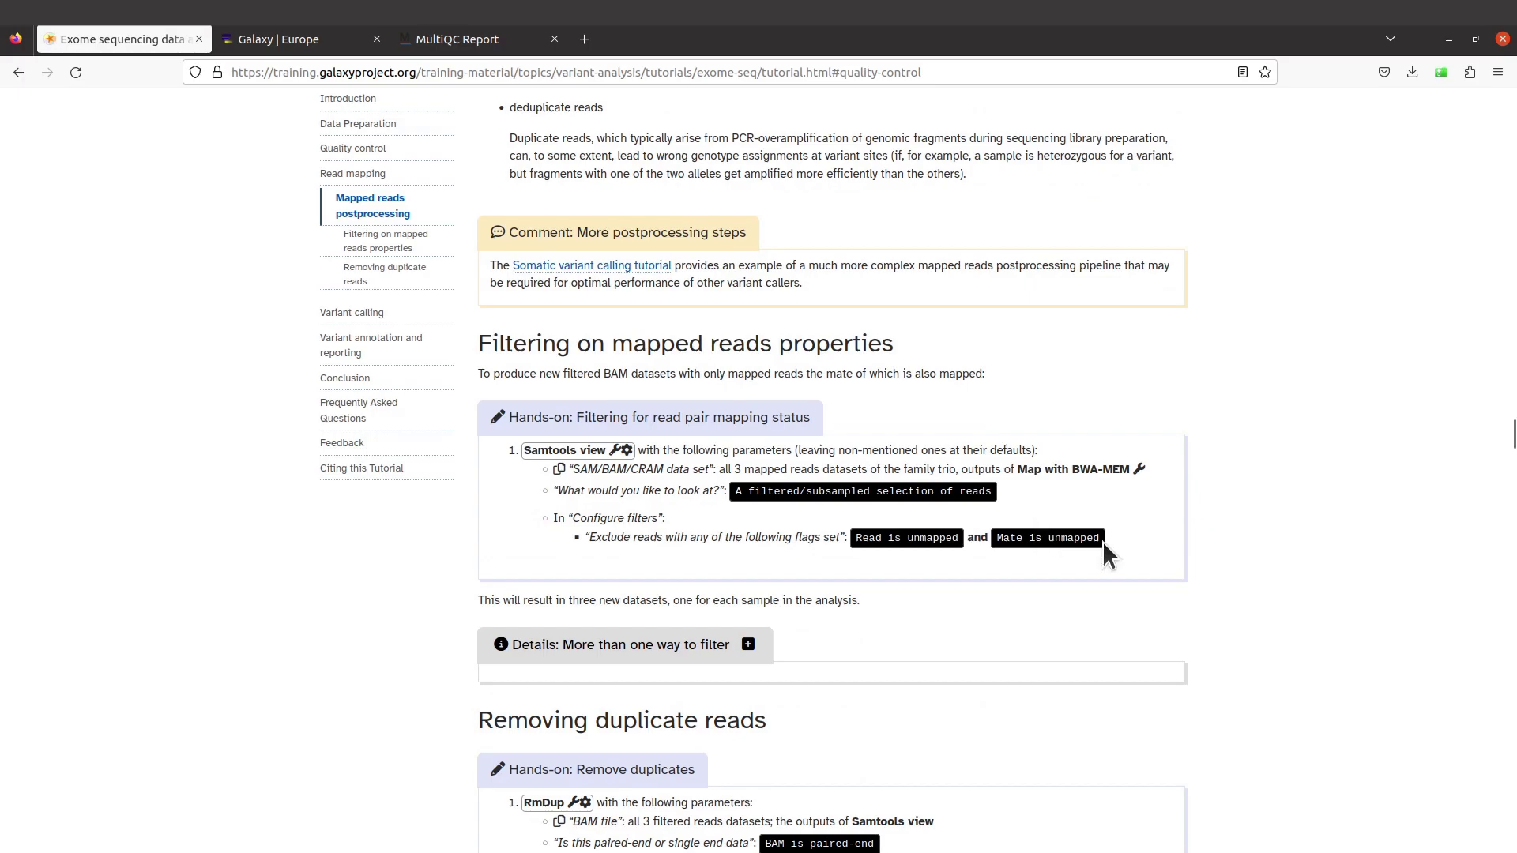
scroll(1186, 585, "down", 1)
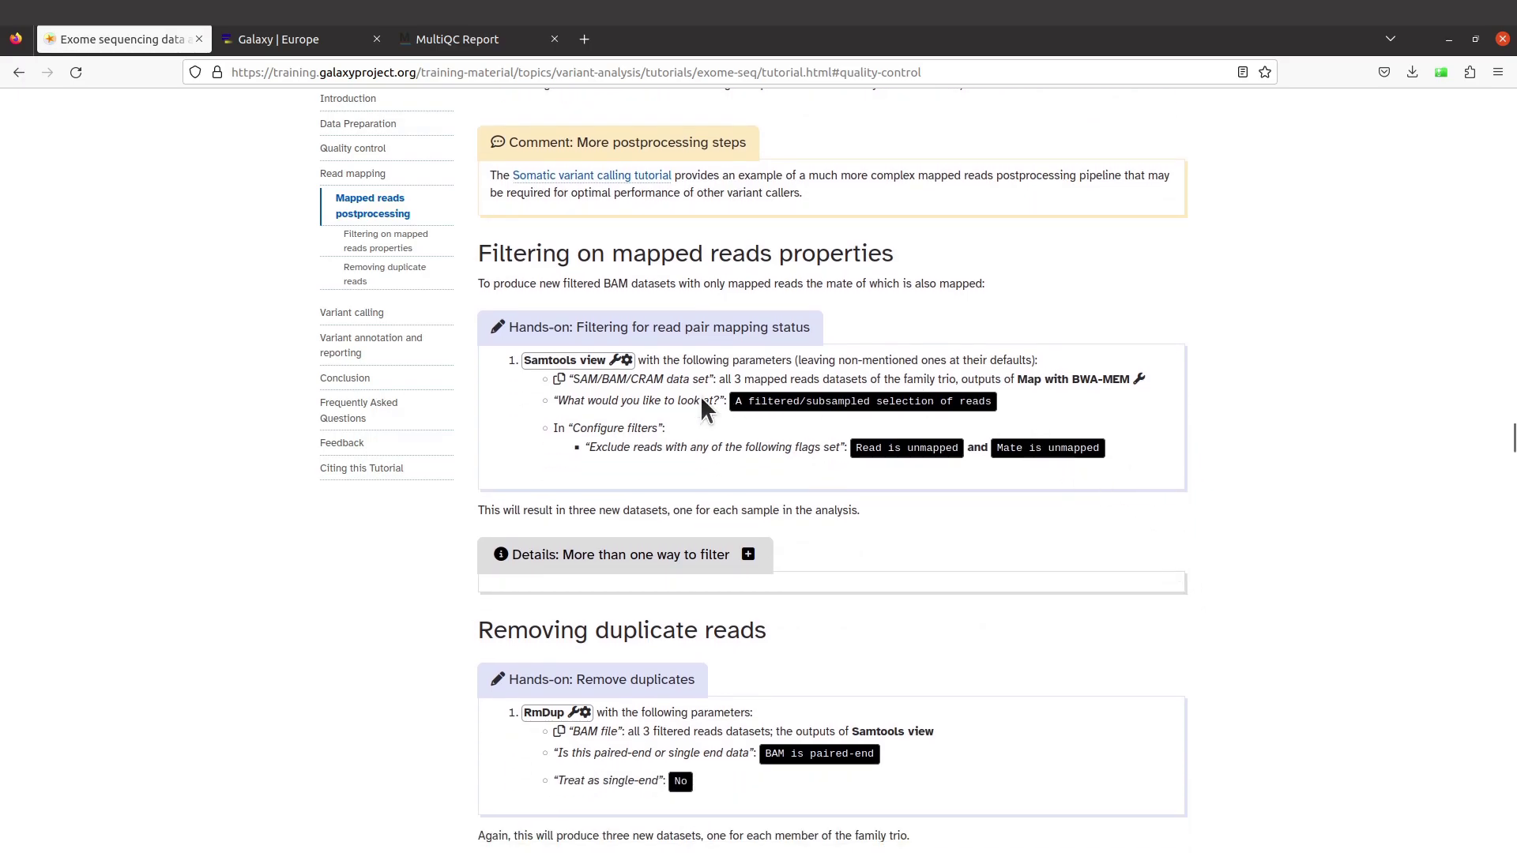
scroll(646, 422, "down", 1)
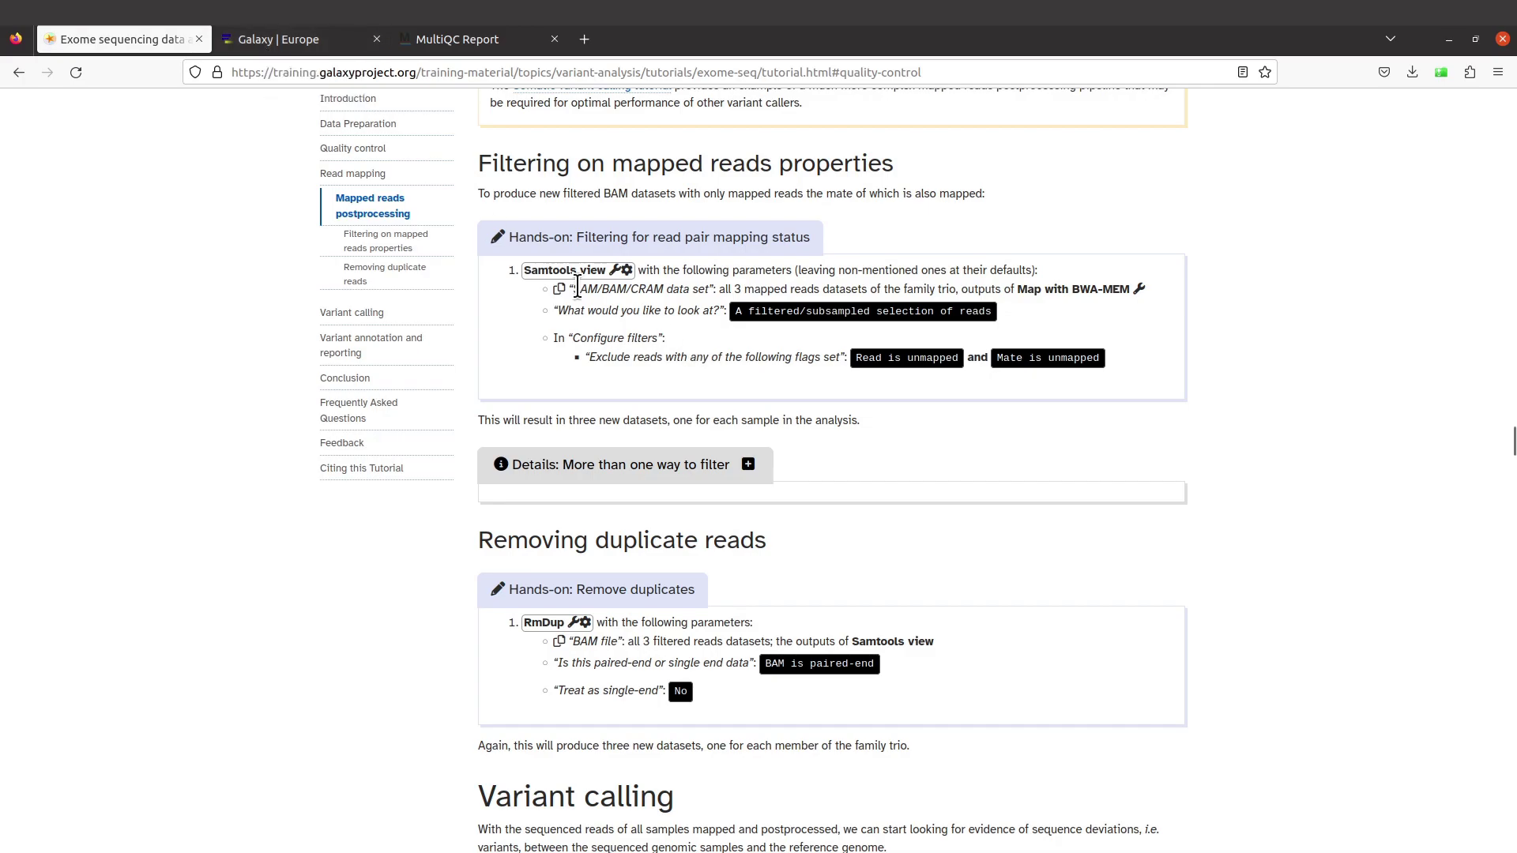
Return to Galaxy, search the tools for "samtools view" and open the Samtools view tool.
left_click(282, 39)
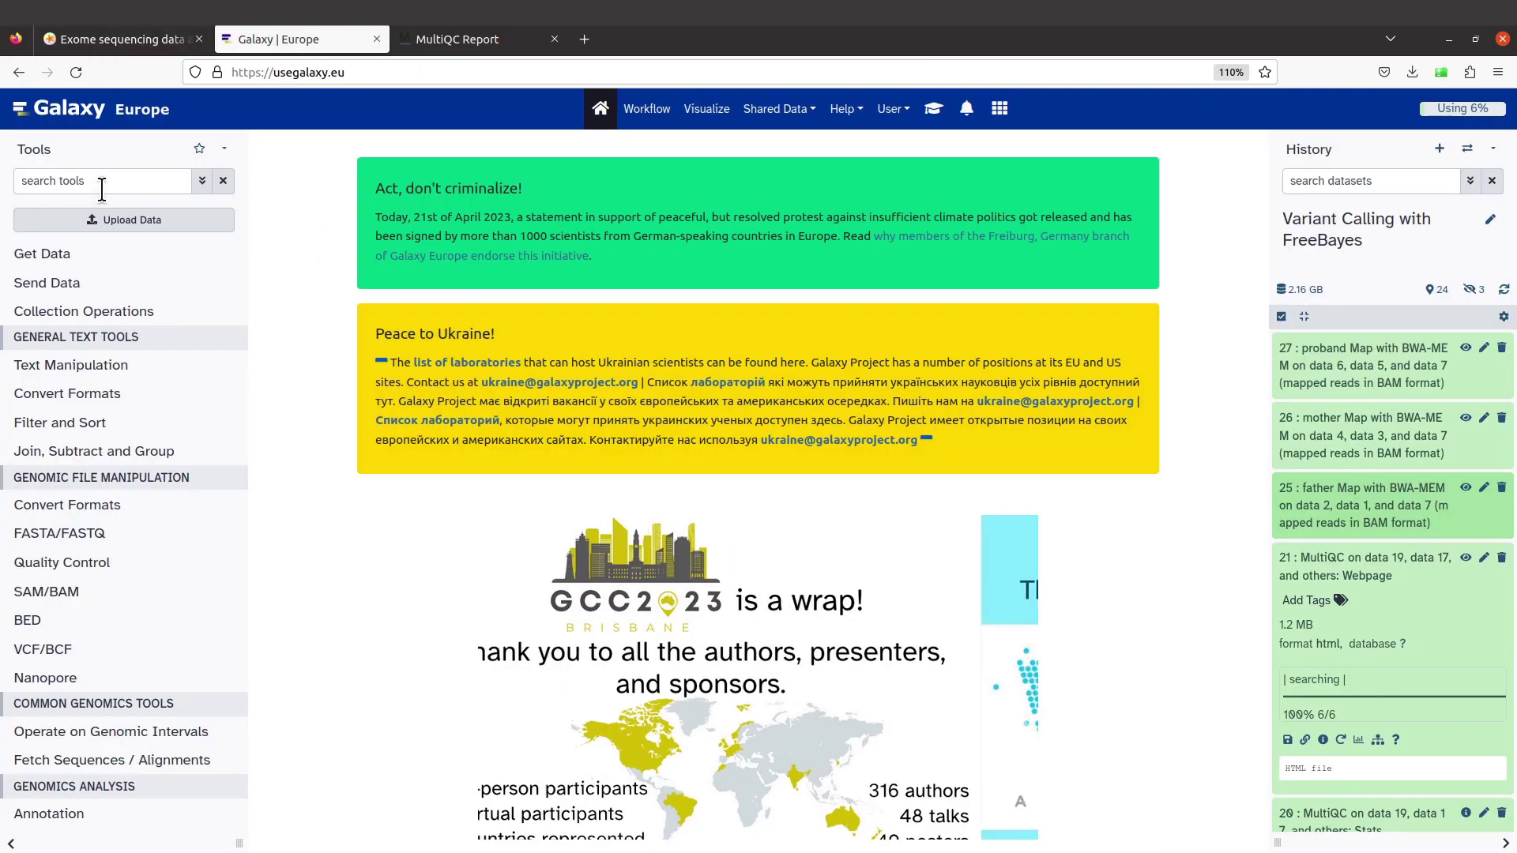
left_click(101, 186)
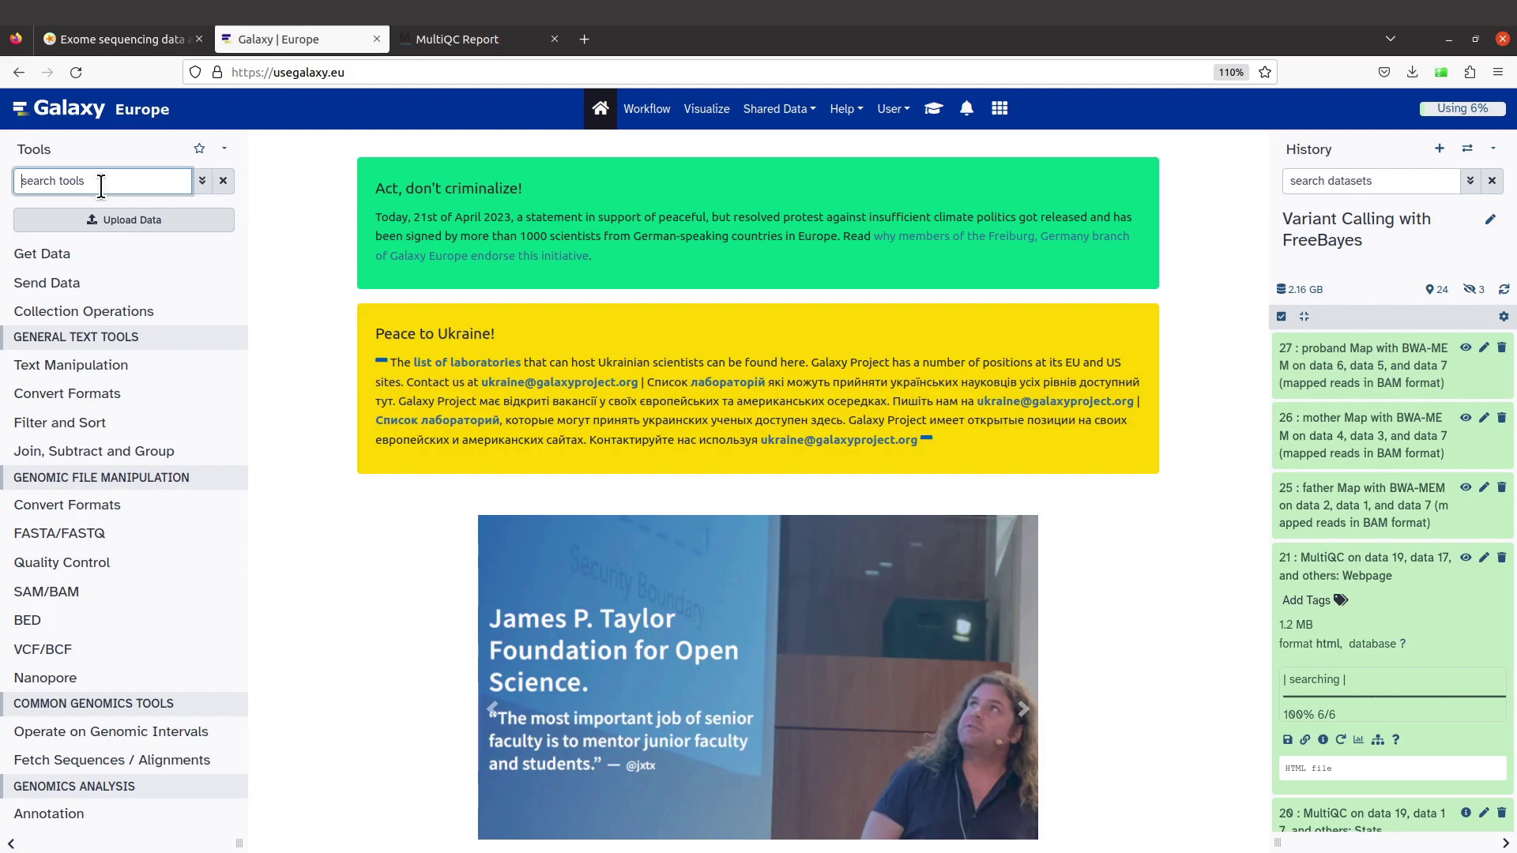
type("samtoool")
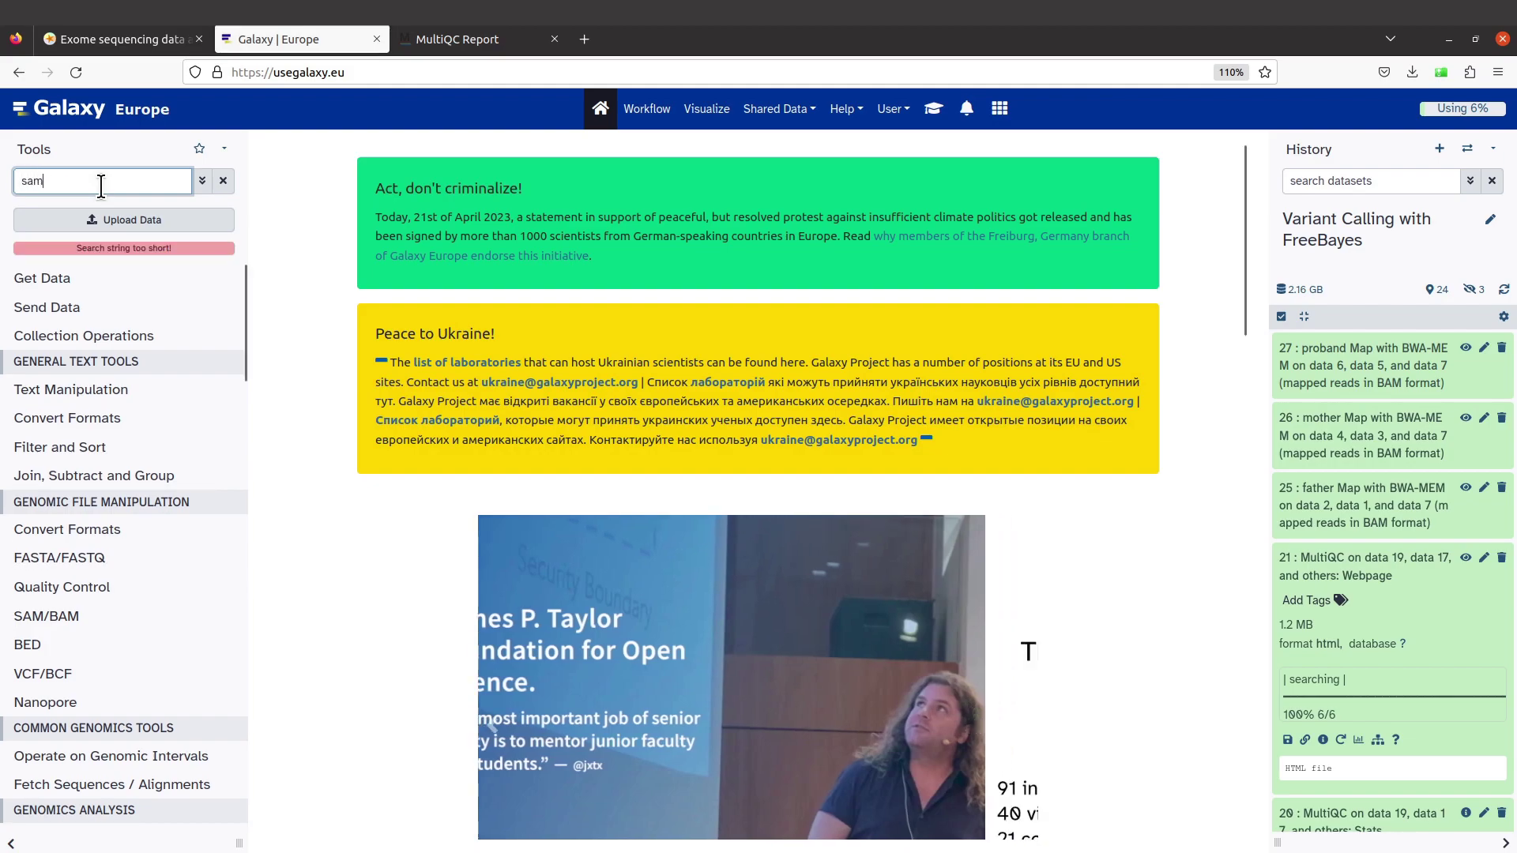
key("BackSpace")
key("BackSpace")
type("ls view")
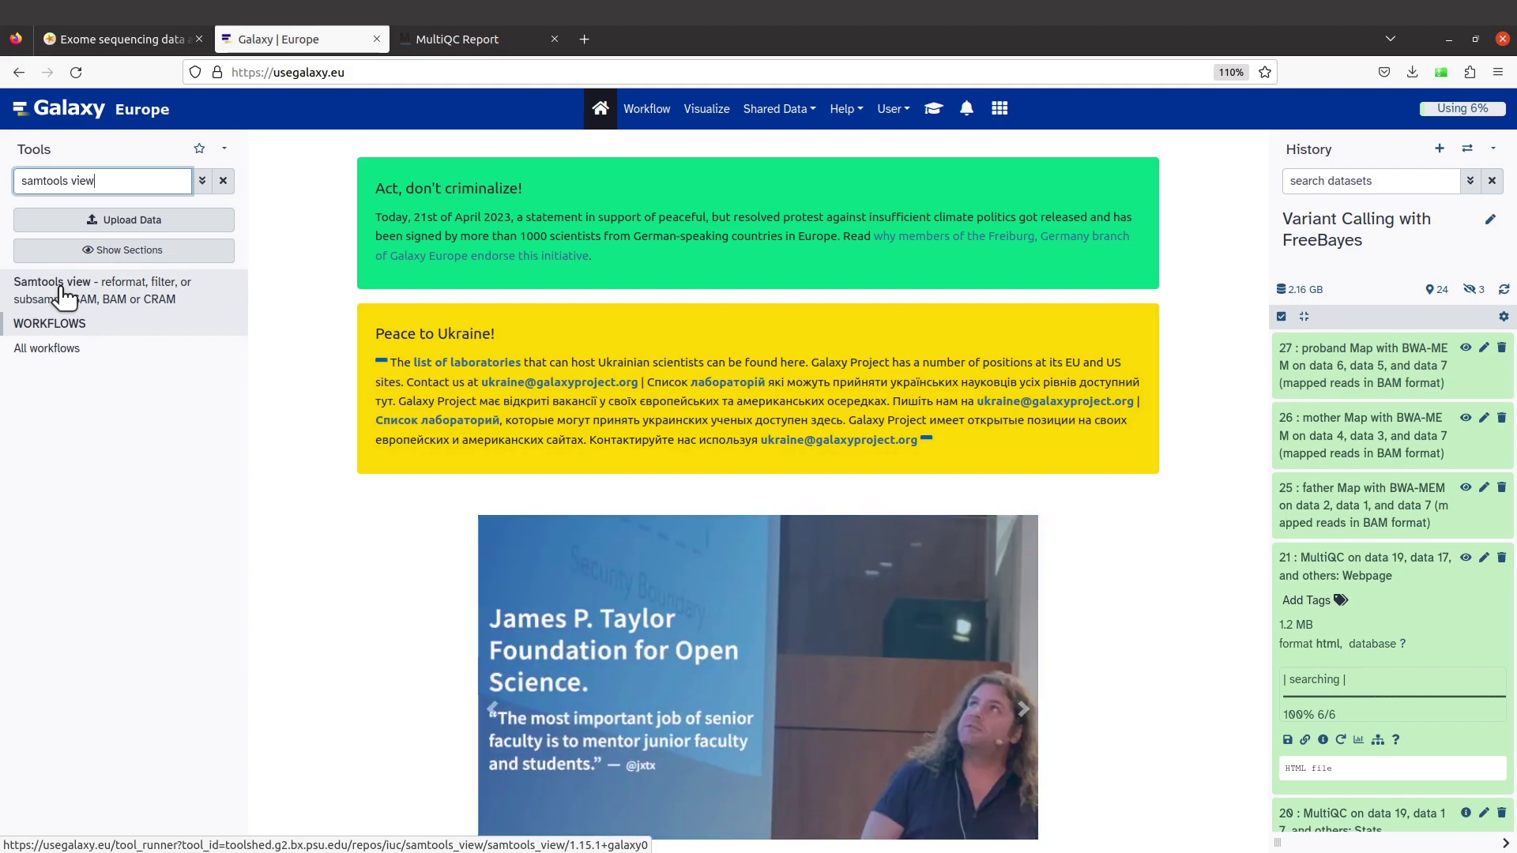
left_click(65, 296)
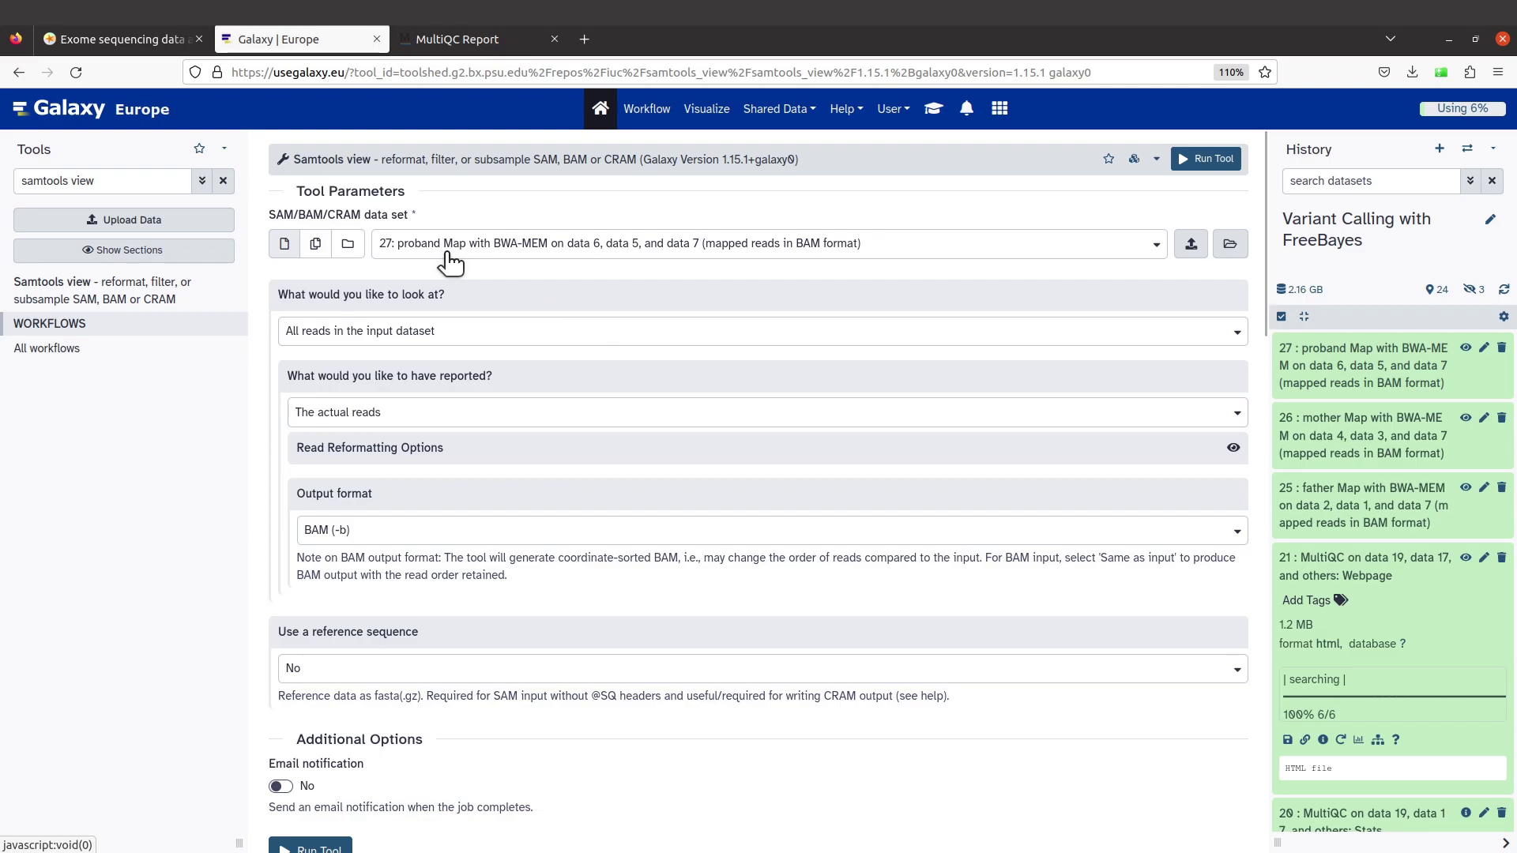
Choose multiple datasets as the SAM/BAM/CRAM input and select proband dataset 27, mother dataset 26 and father dataset 25.
left_click(316, 251)
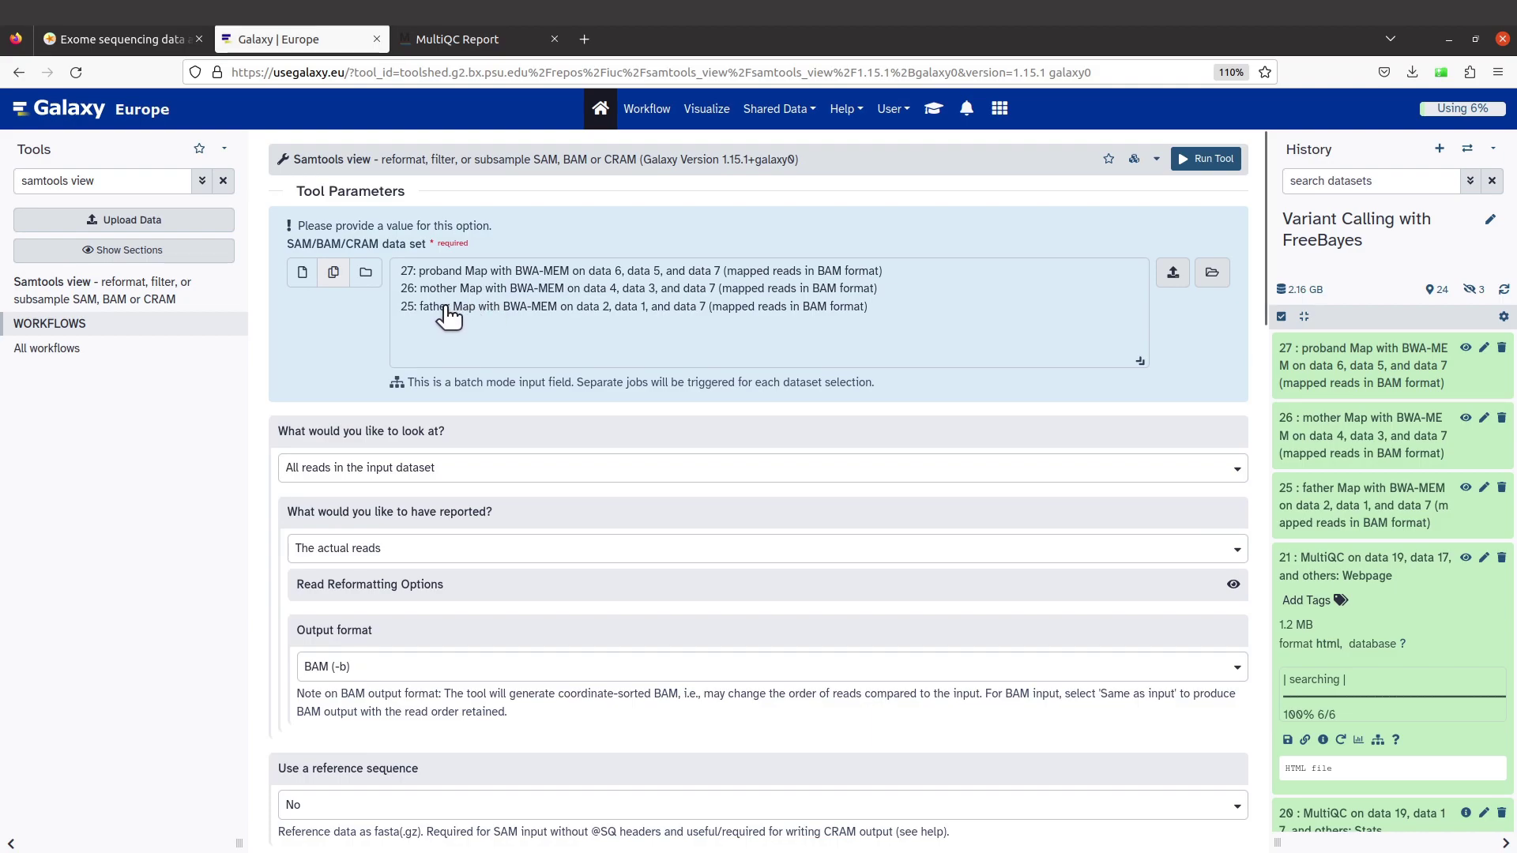
left_click(456, 271)
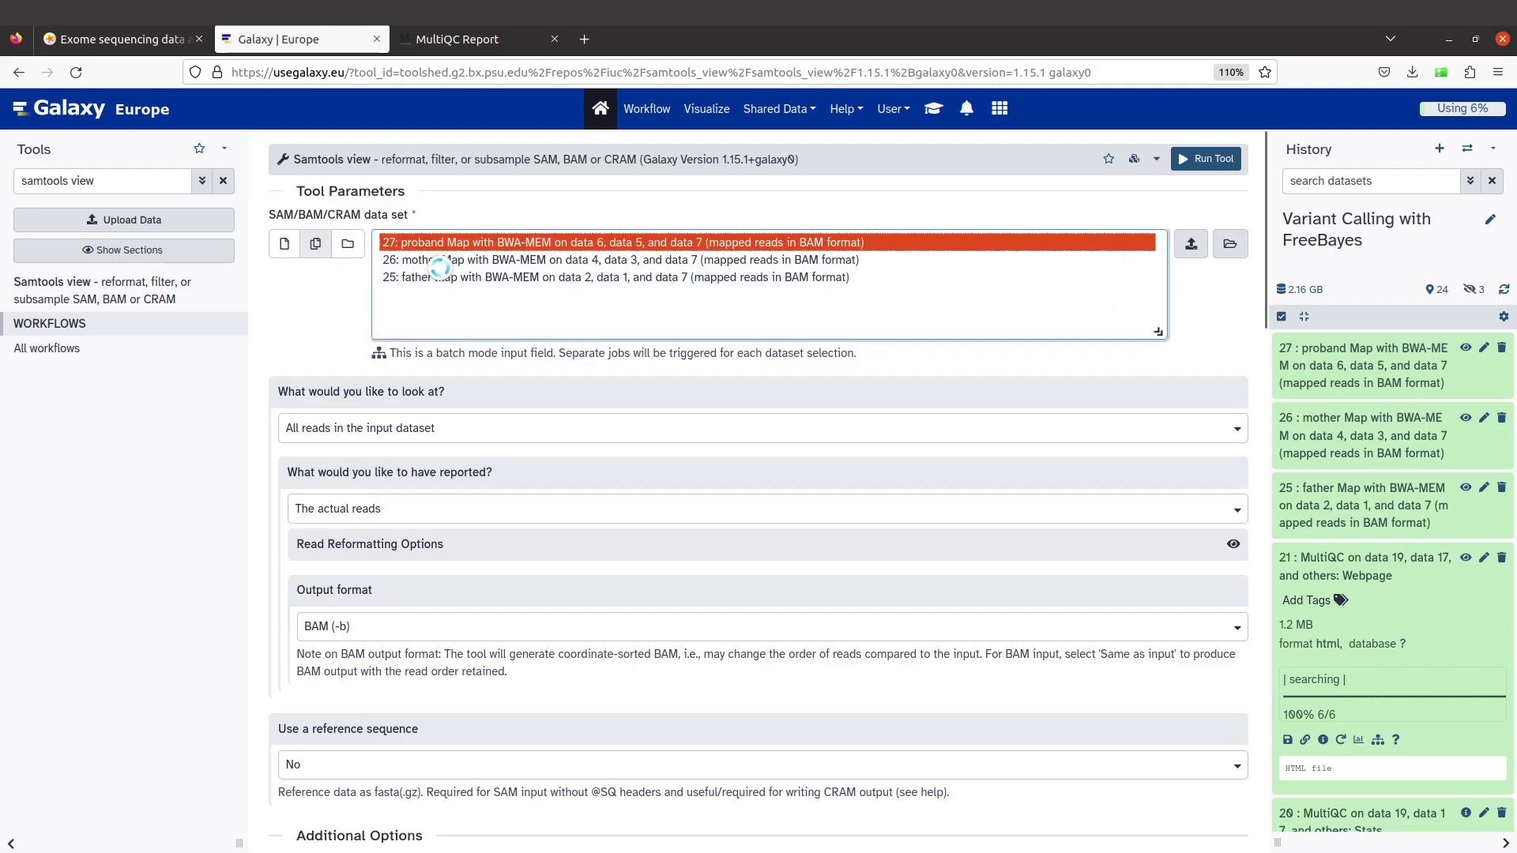
left_click(440, 259)
left_click(440, 276)
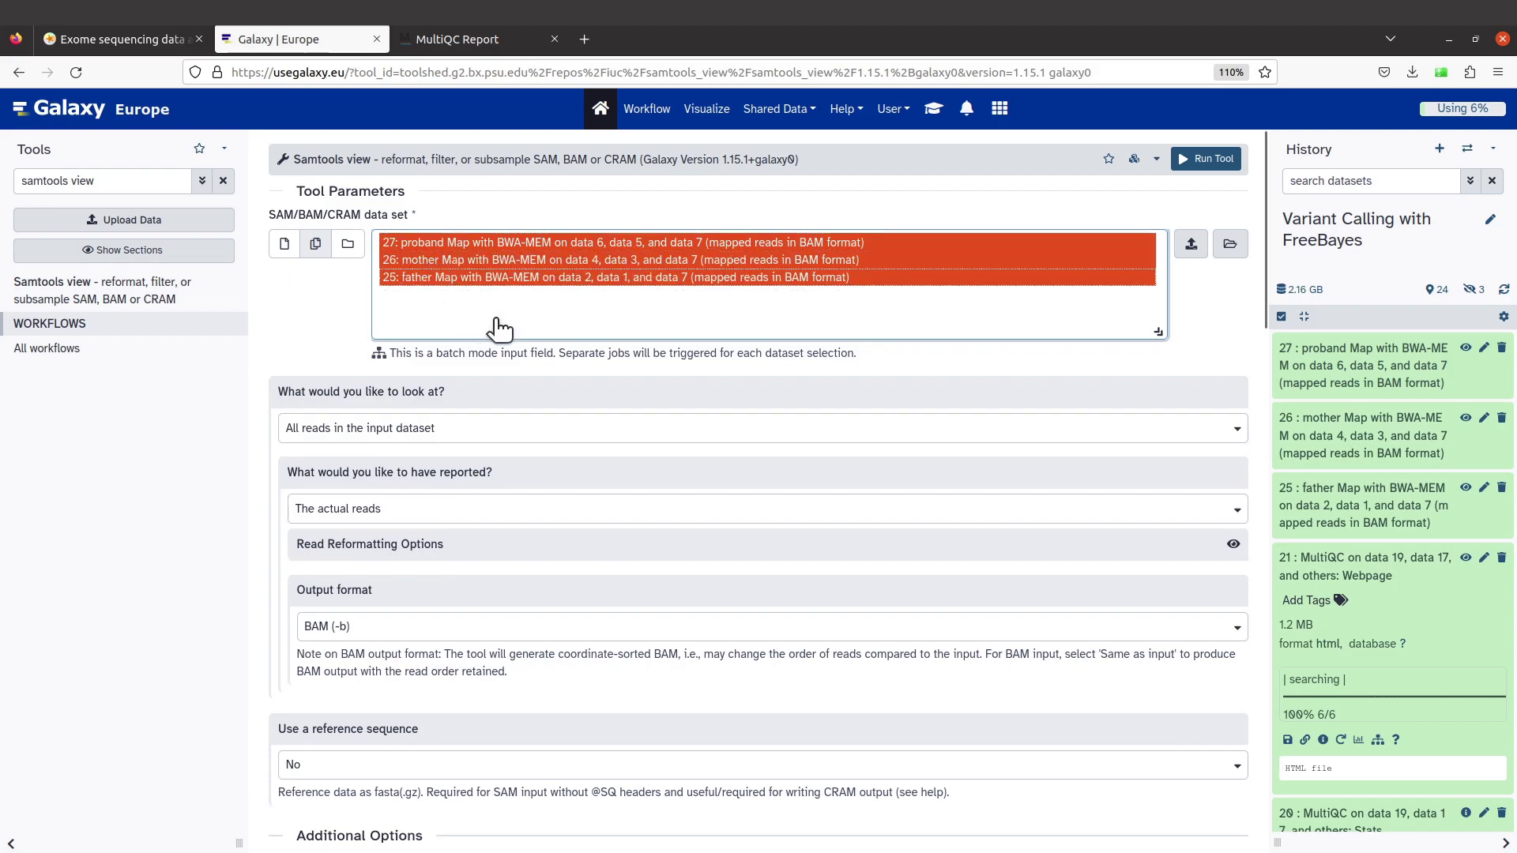
Consult the tutorial's Samtools view parameters and set "What would you like to look at?" to "A filtered/subsampled selection of reads".
left_click(128, 42)
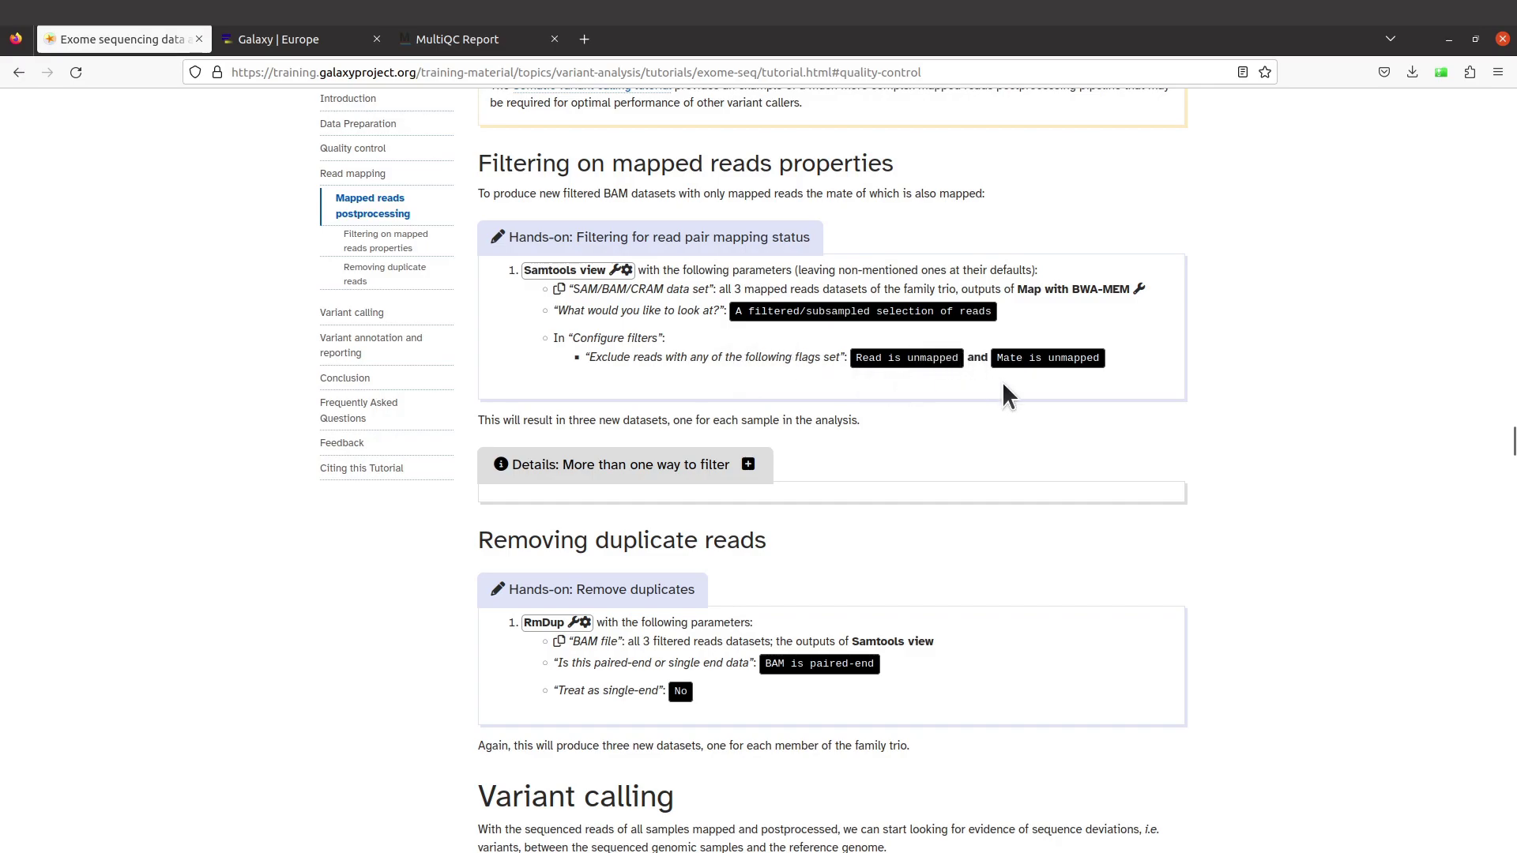
left_click(310, 43)
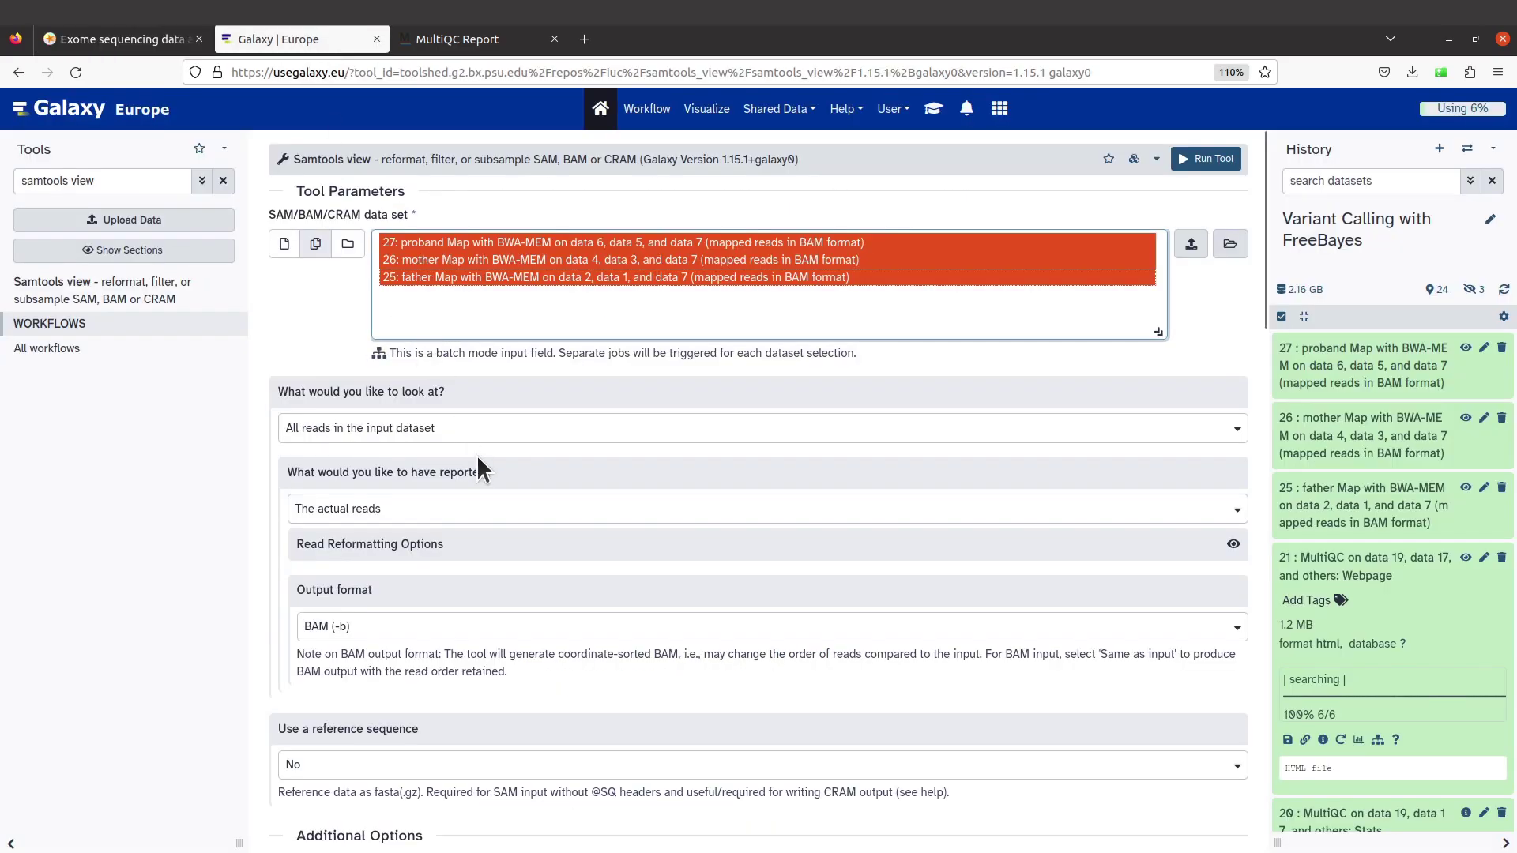
scroll(498, 468, "down", 3)
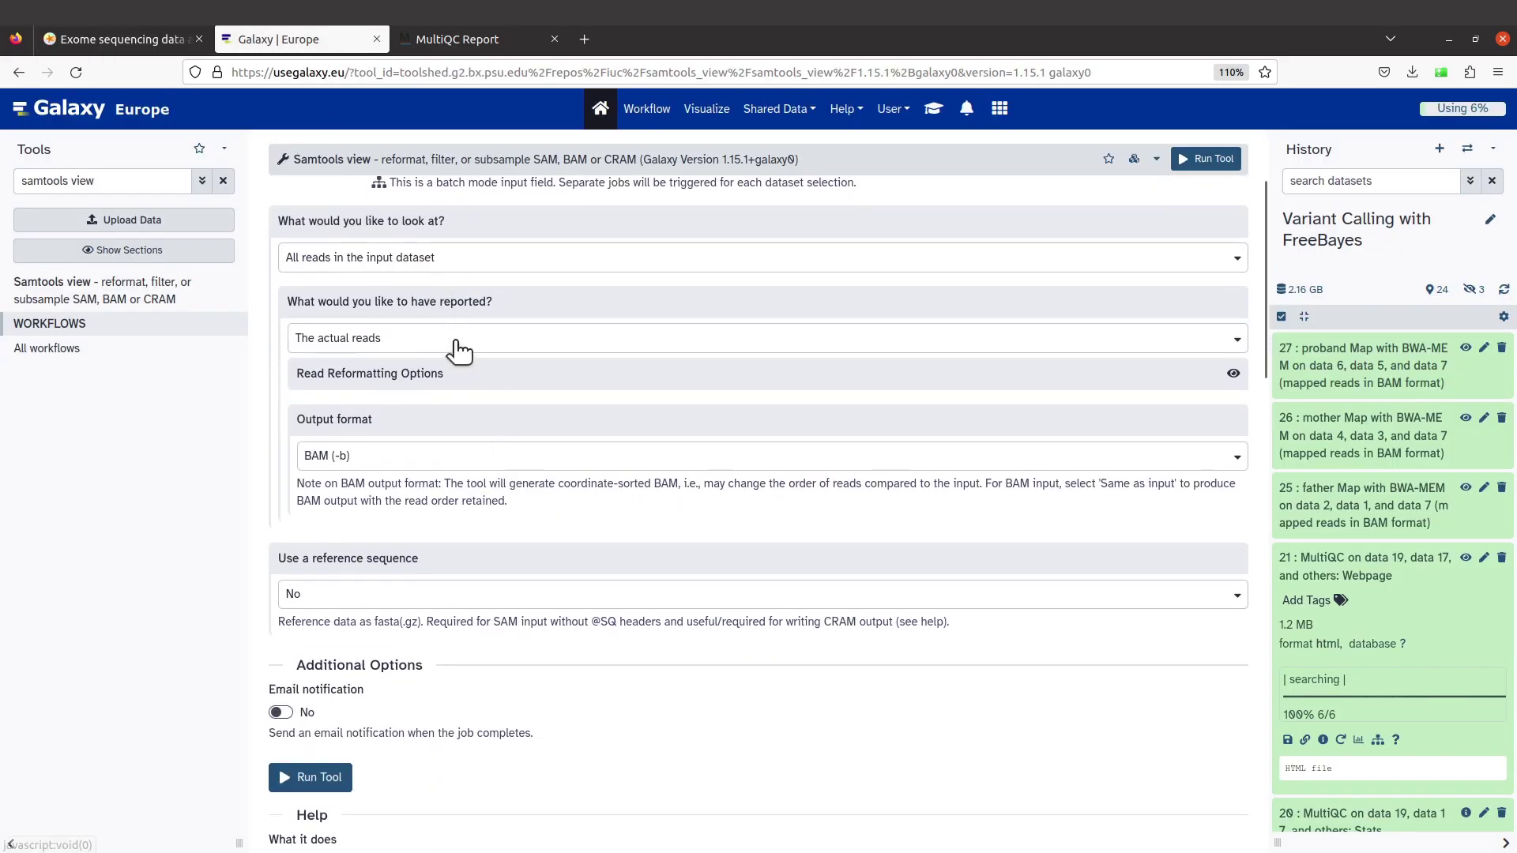
scroll(506, 482, "down", 2)
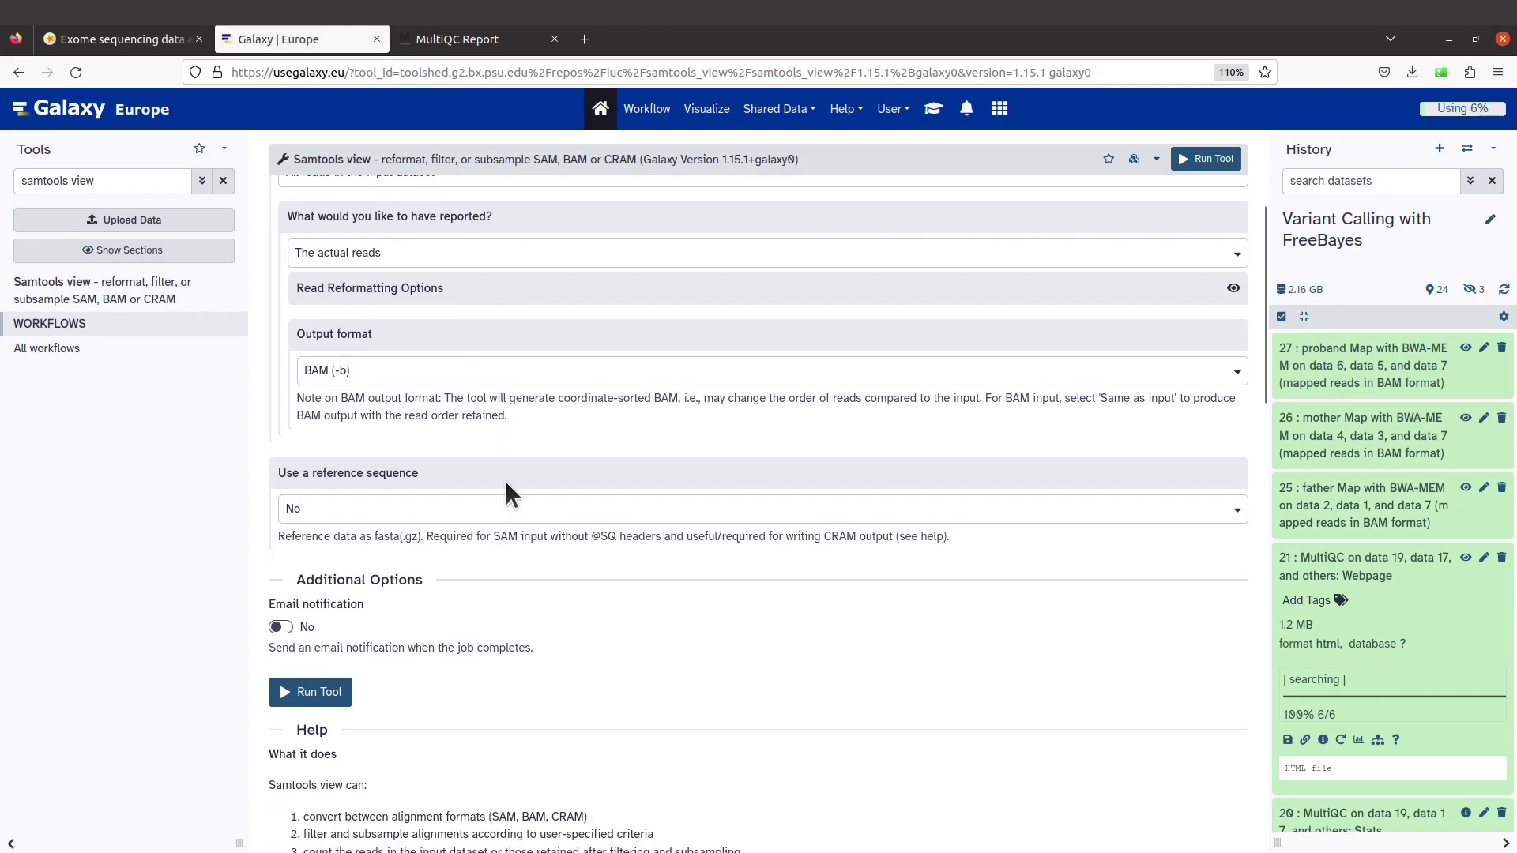
scroll(498, 430, "up", 4)
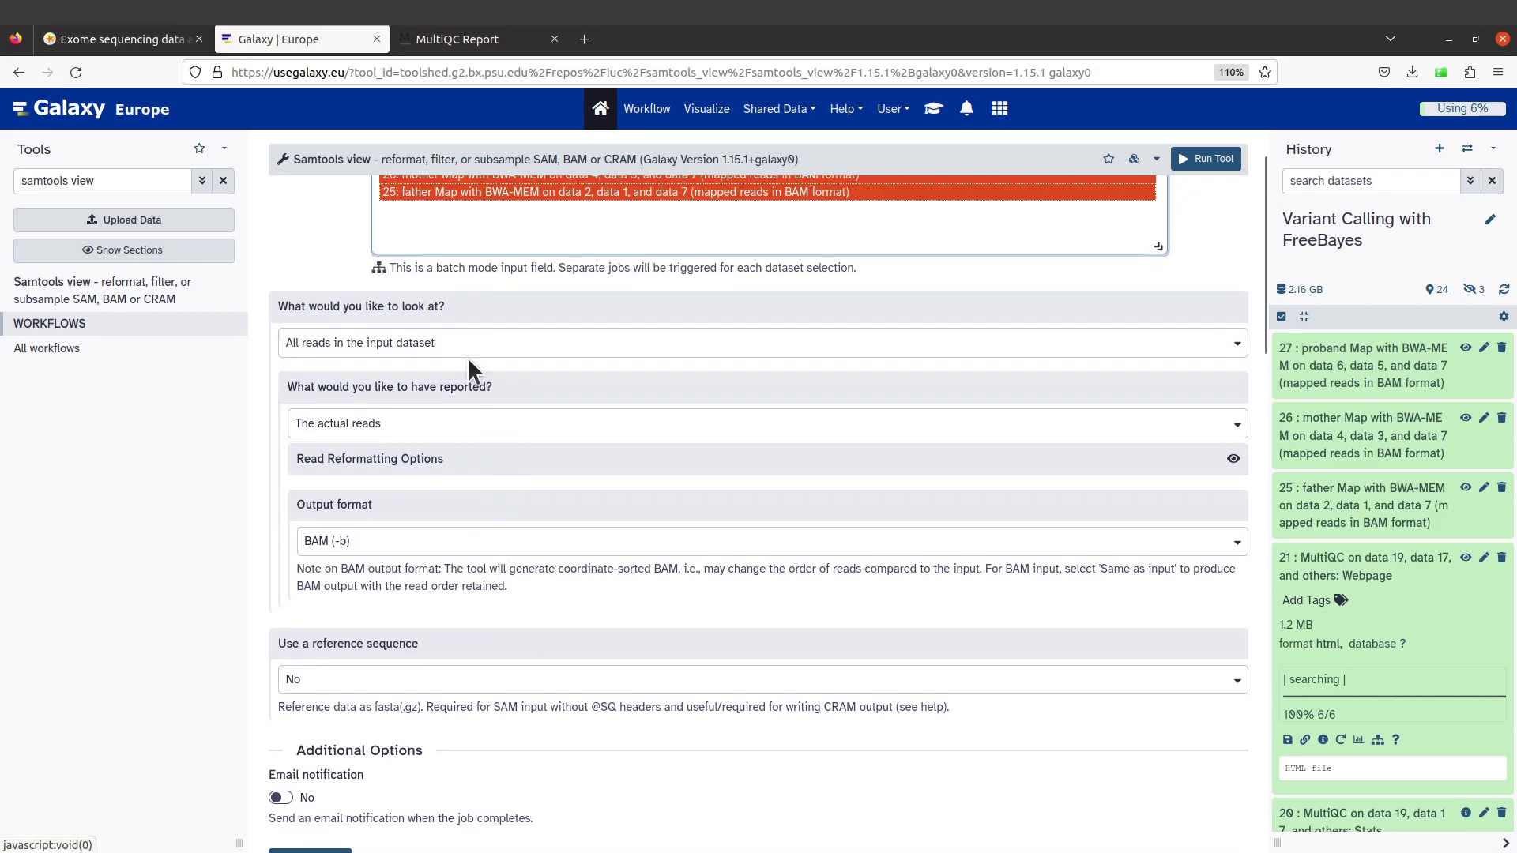
left_click(96, 41)
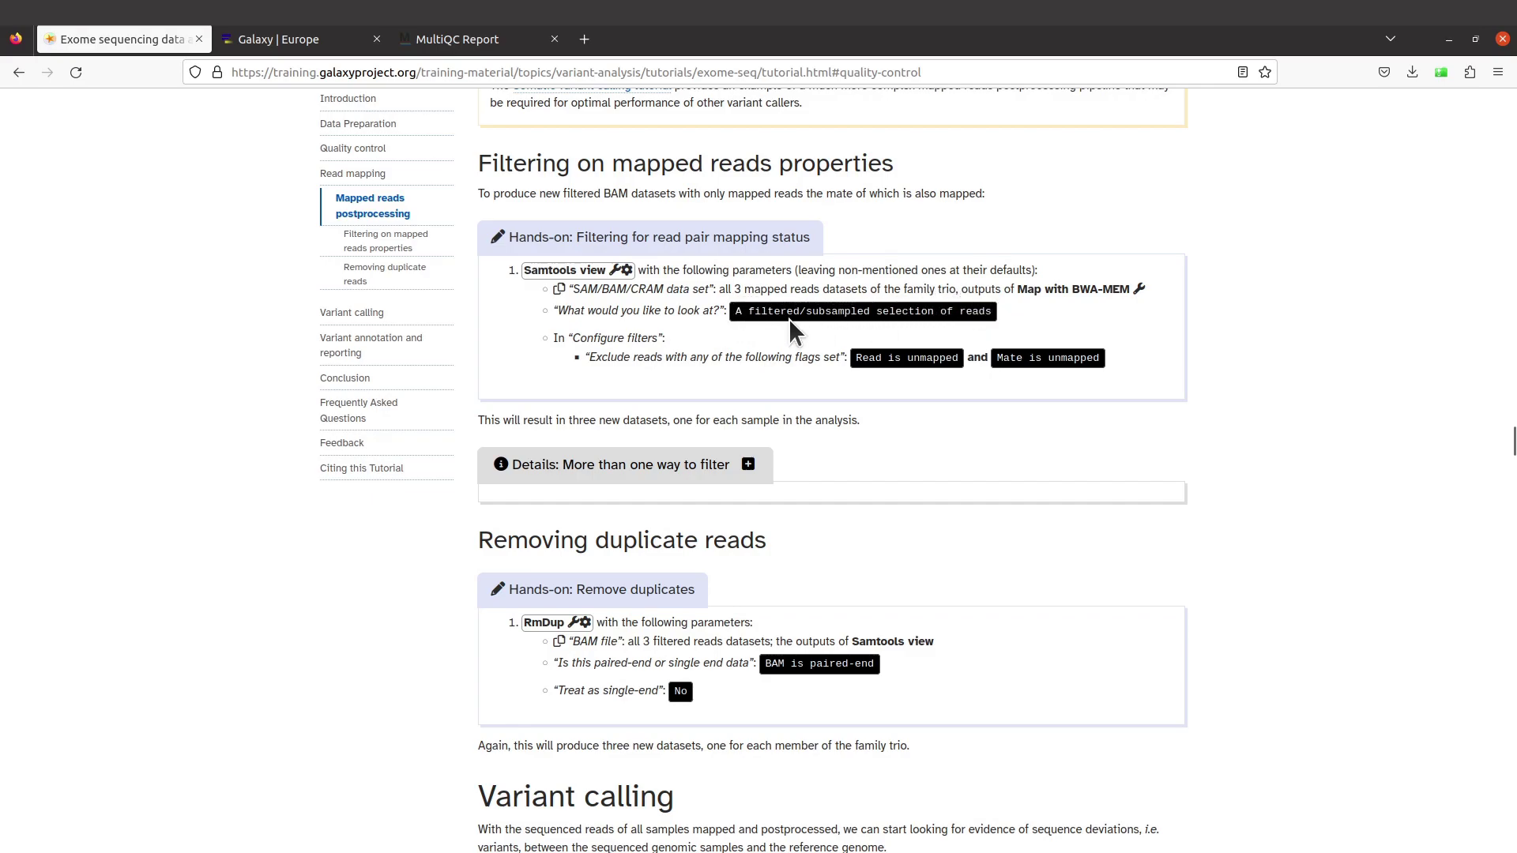
left_click_drag(735, 316, 988, 312)
left_click(990, 310)
left_click(305, 40)
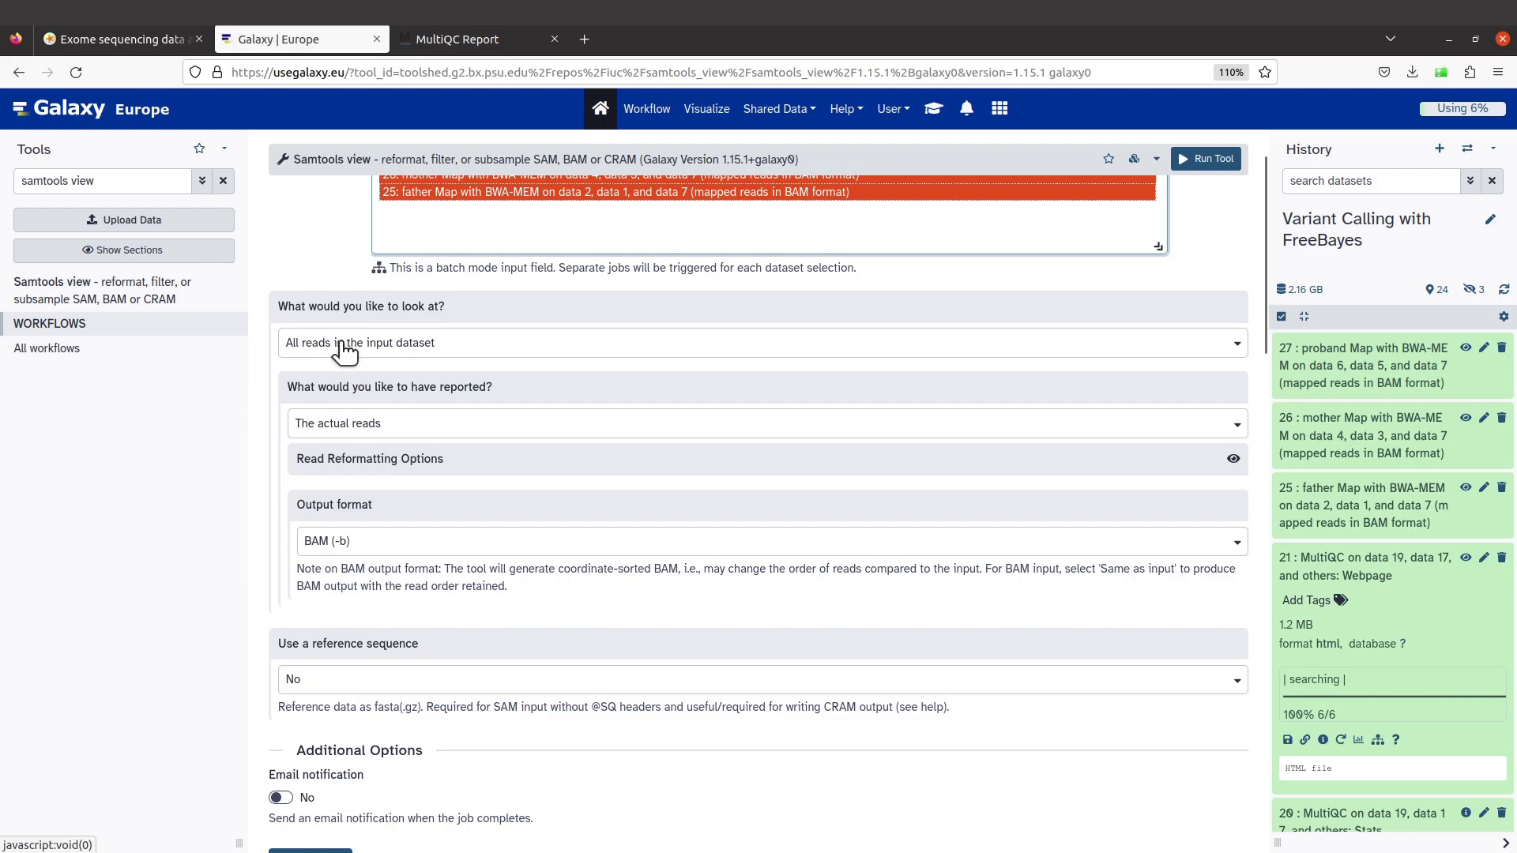
left_click(433, 344)
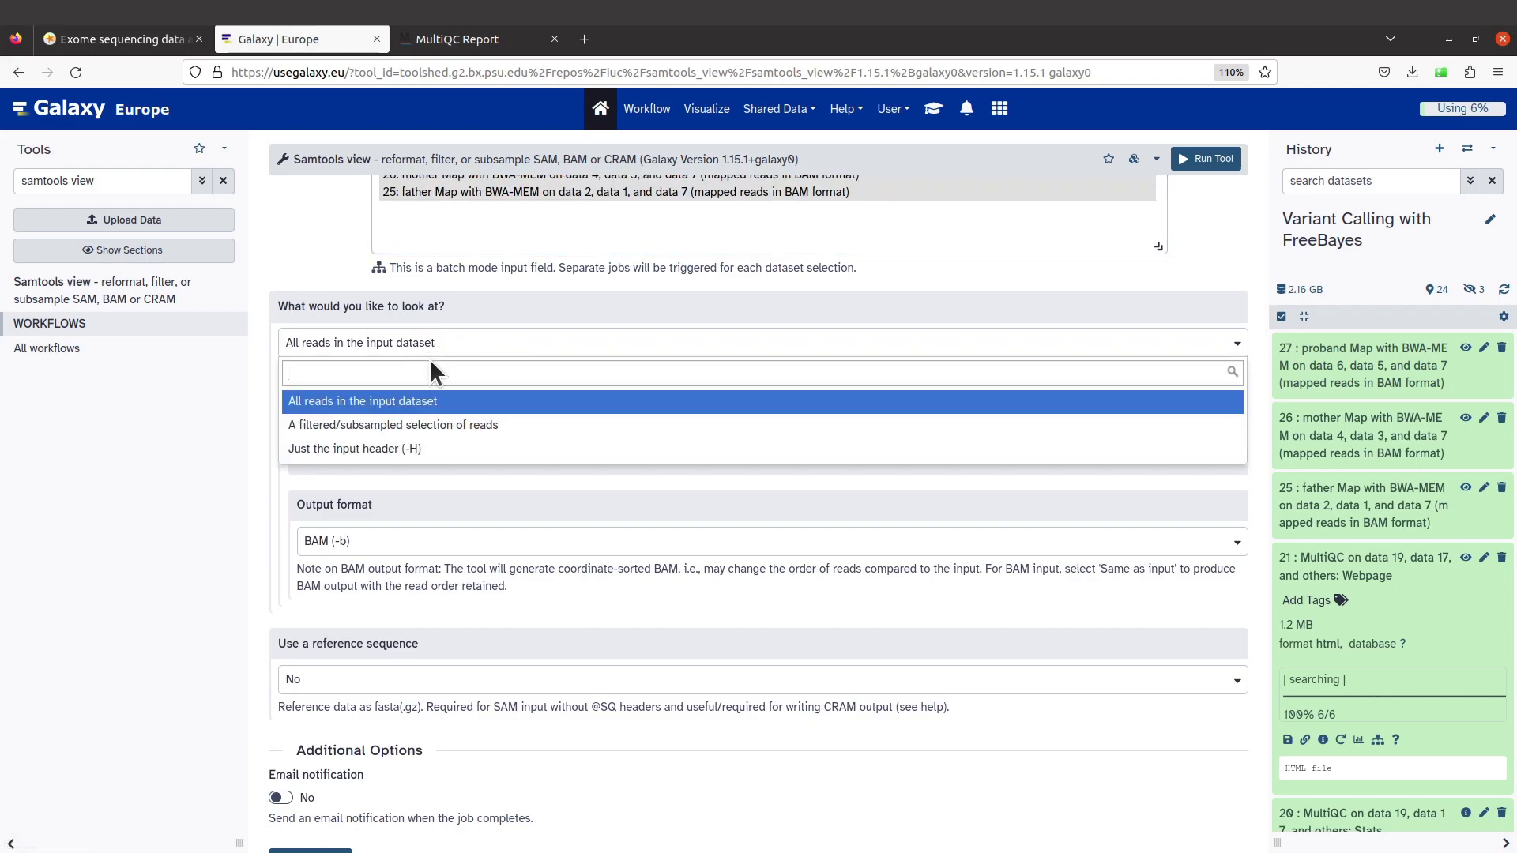
left_click(430, 427)
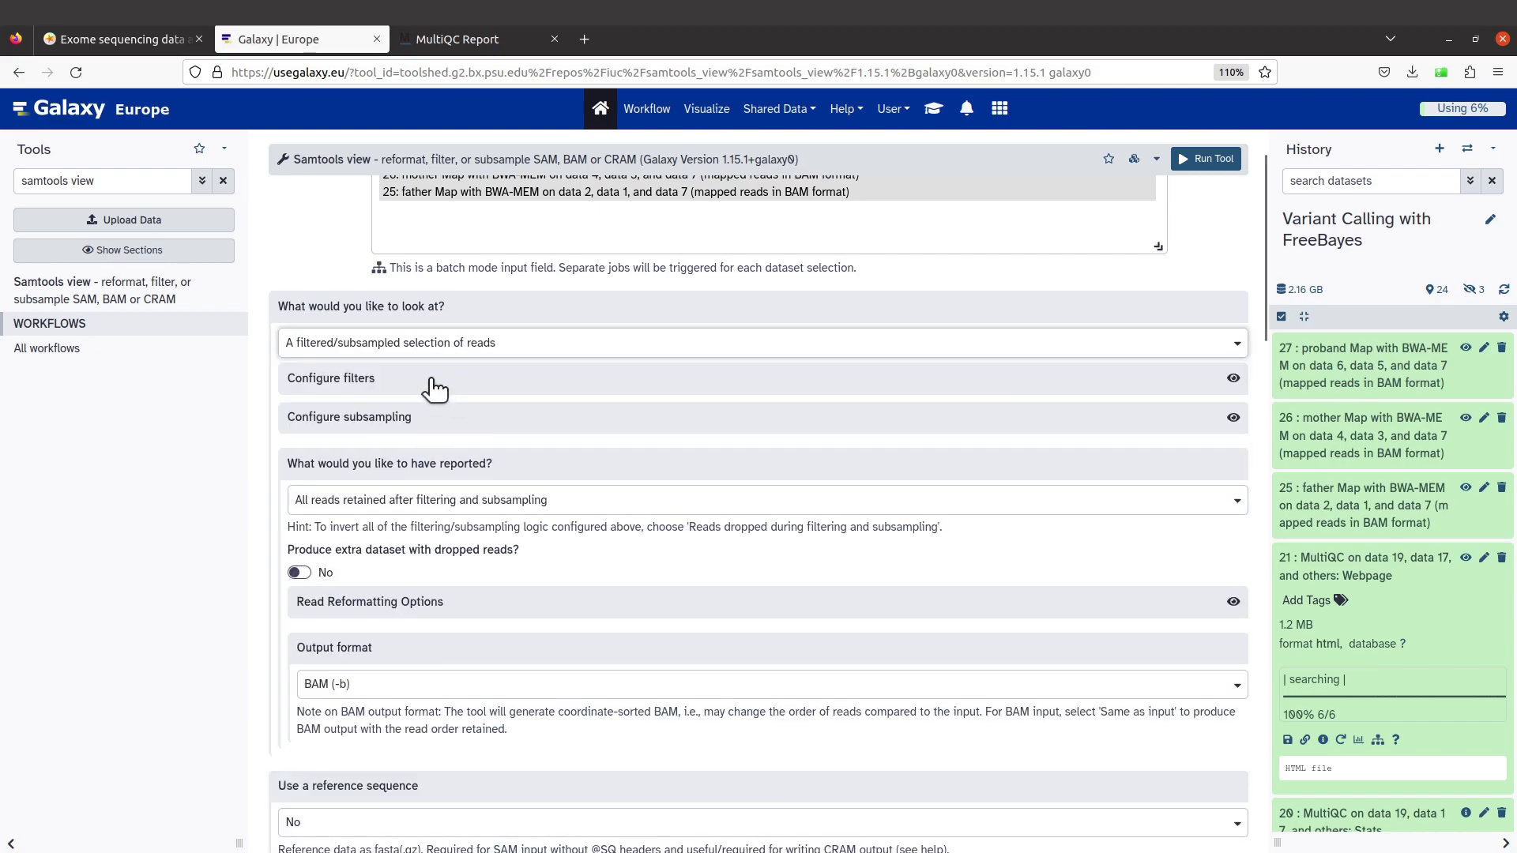
Expand the "Configure filters" section of Samtools view and check the tutorial for the flags to exclude.
left_click(357, 381)
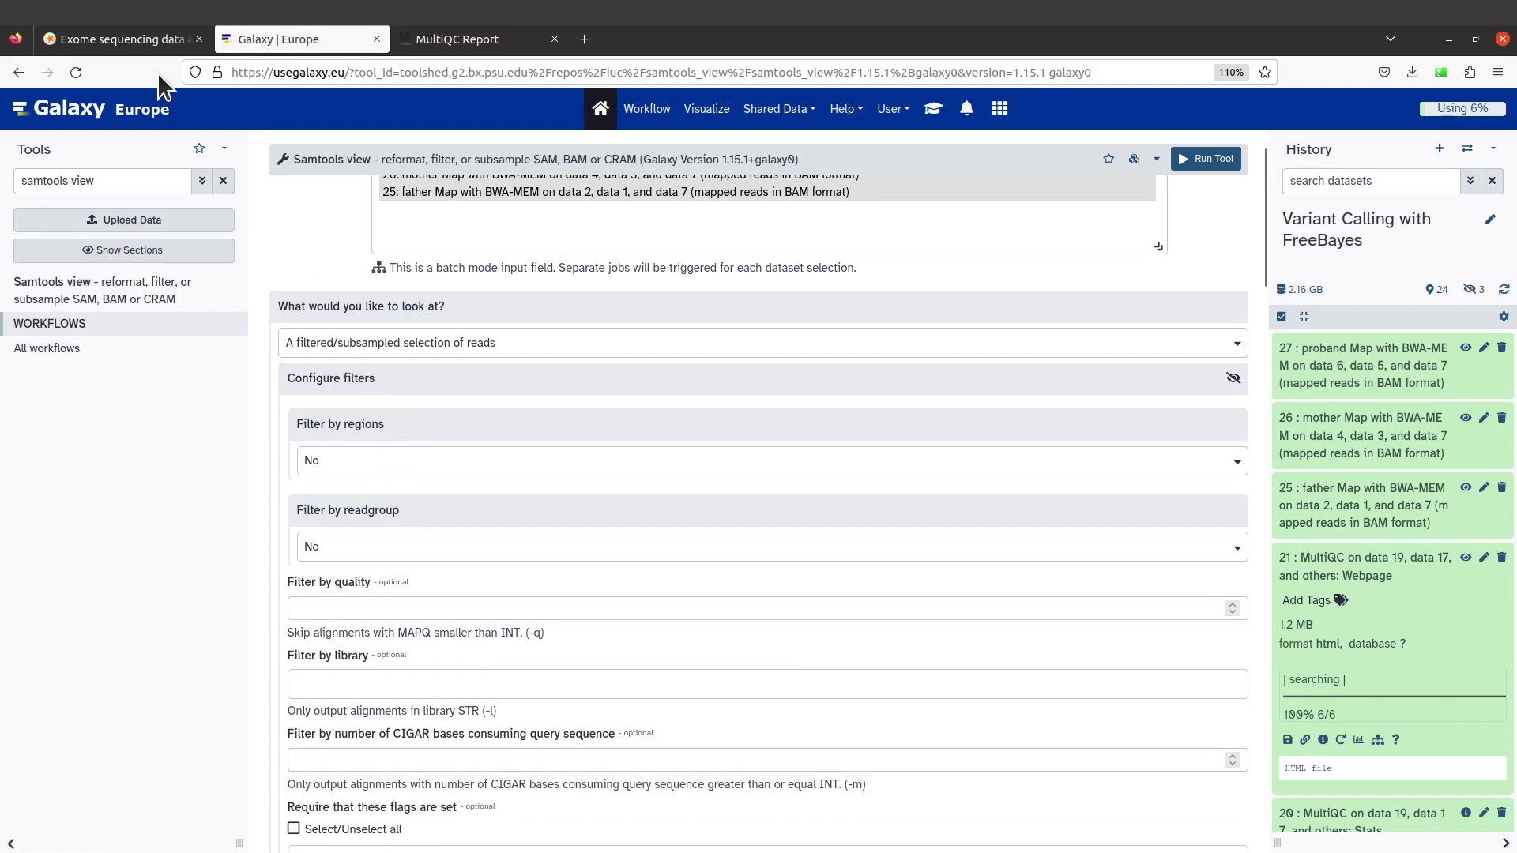
left_click(129, 44)
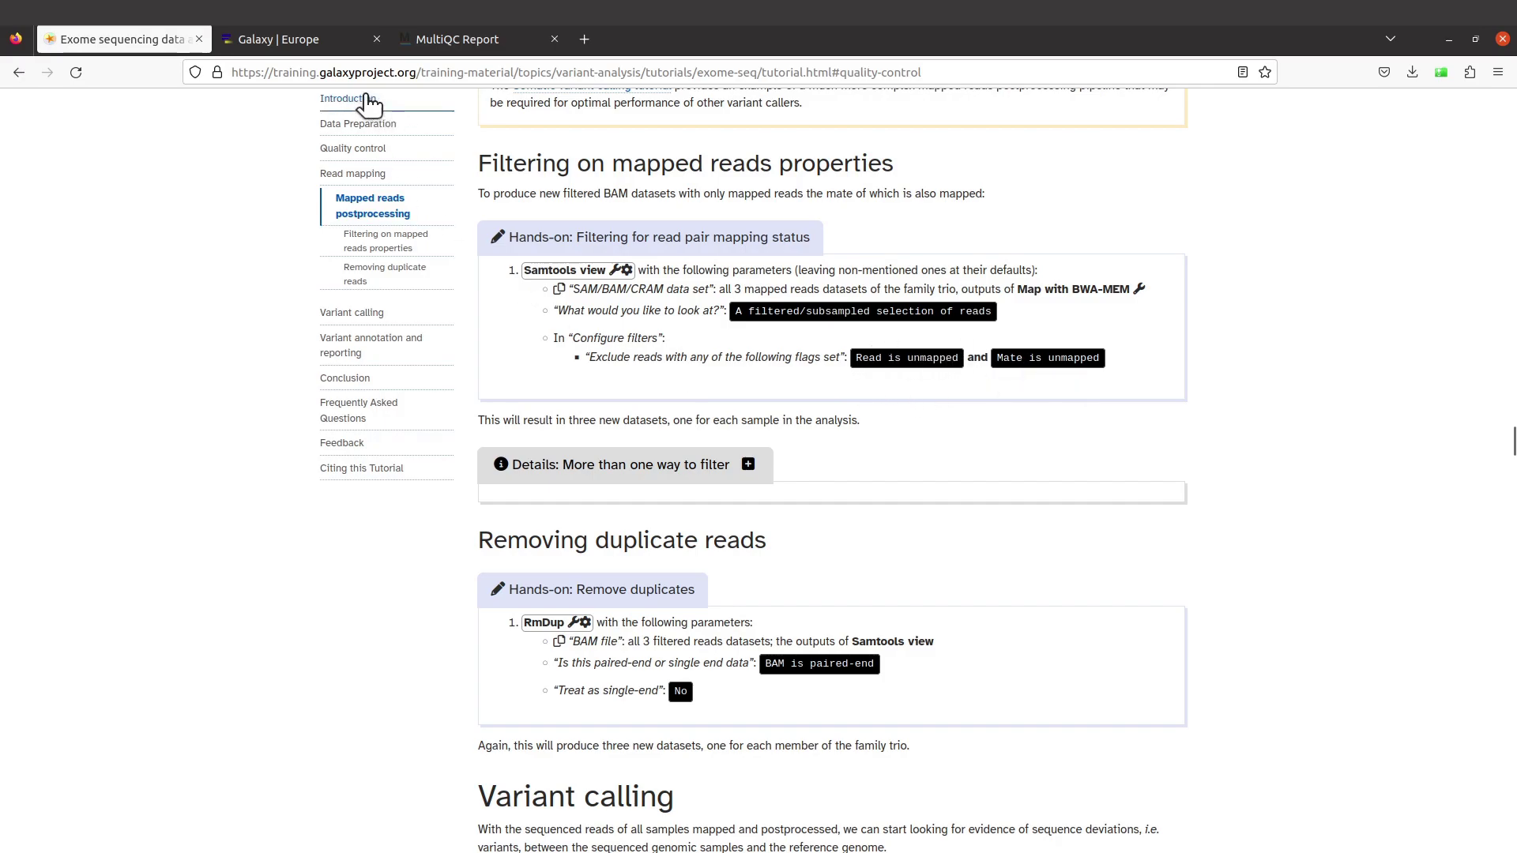
left_click(297, 39)
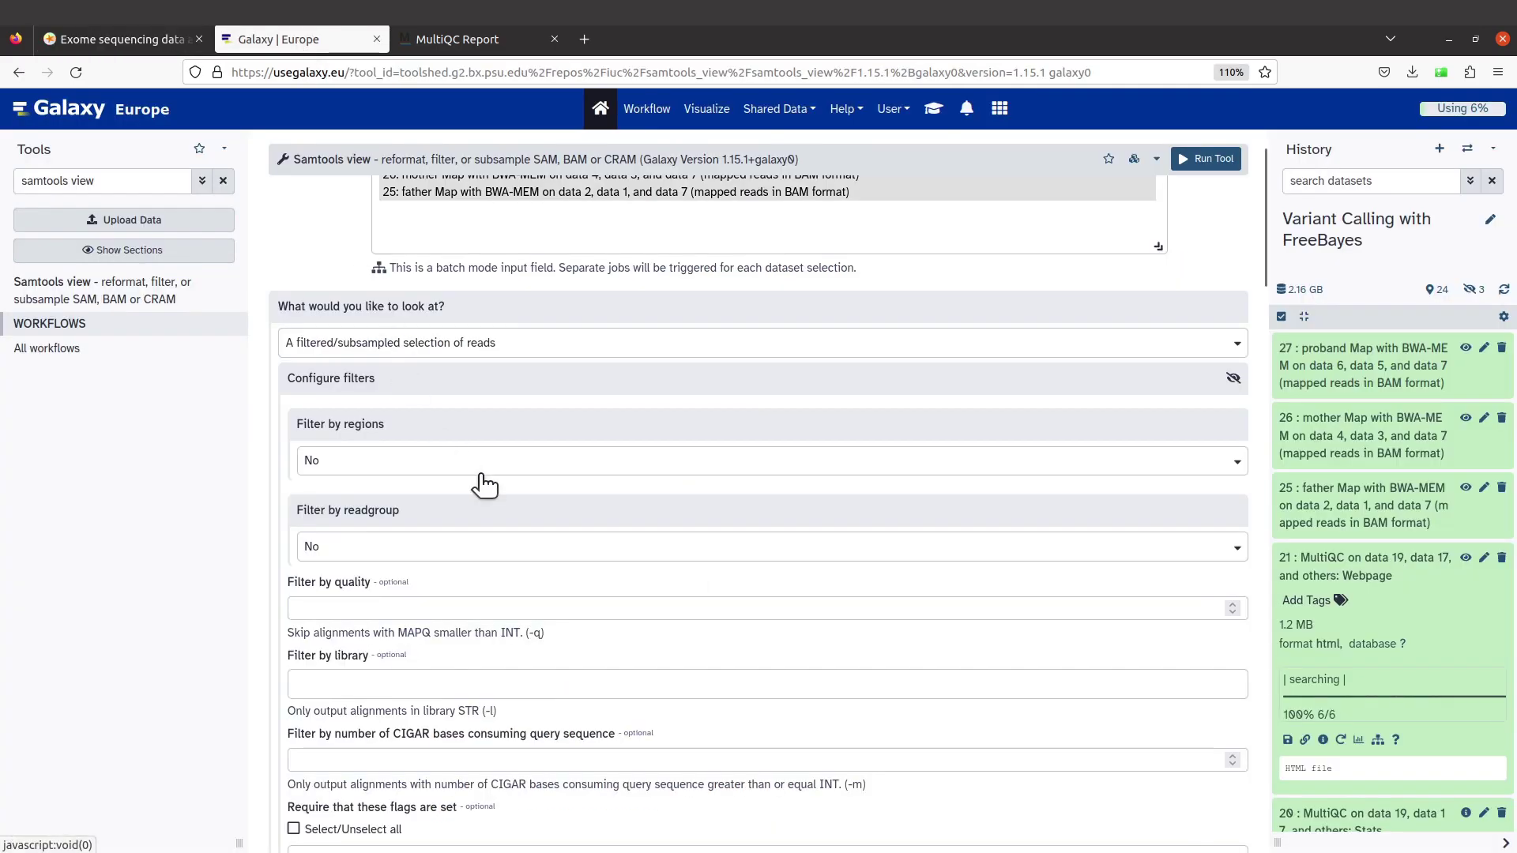
scroll(482, 478, "down", 5)
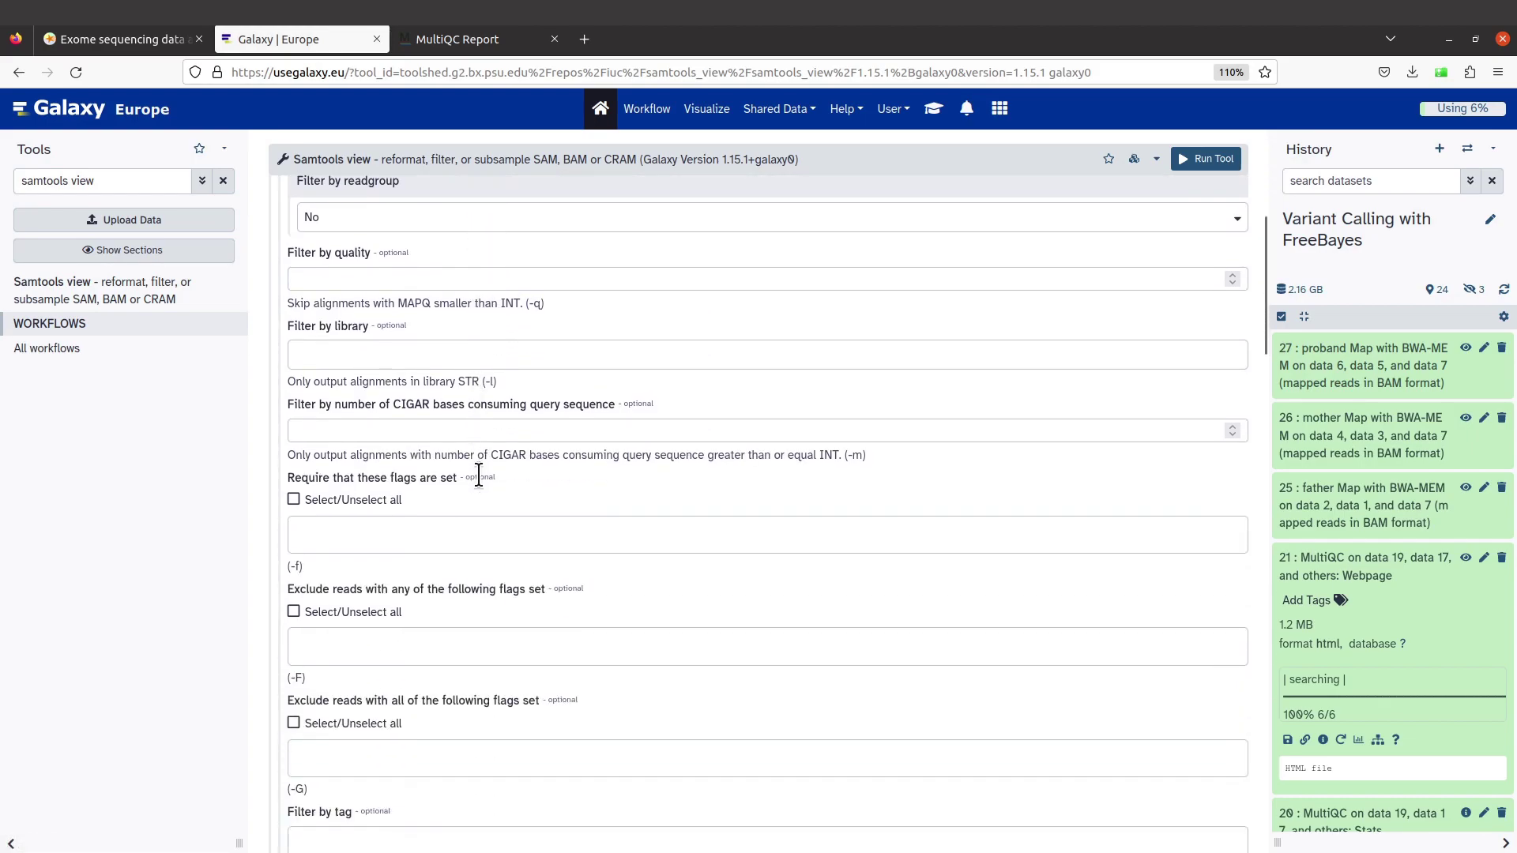
scroll(480, 490, "down", 1)
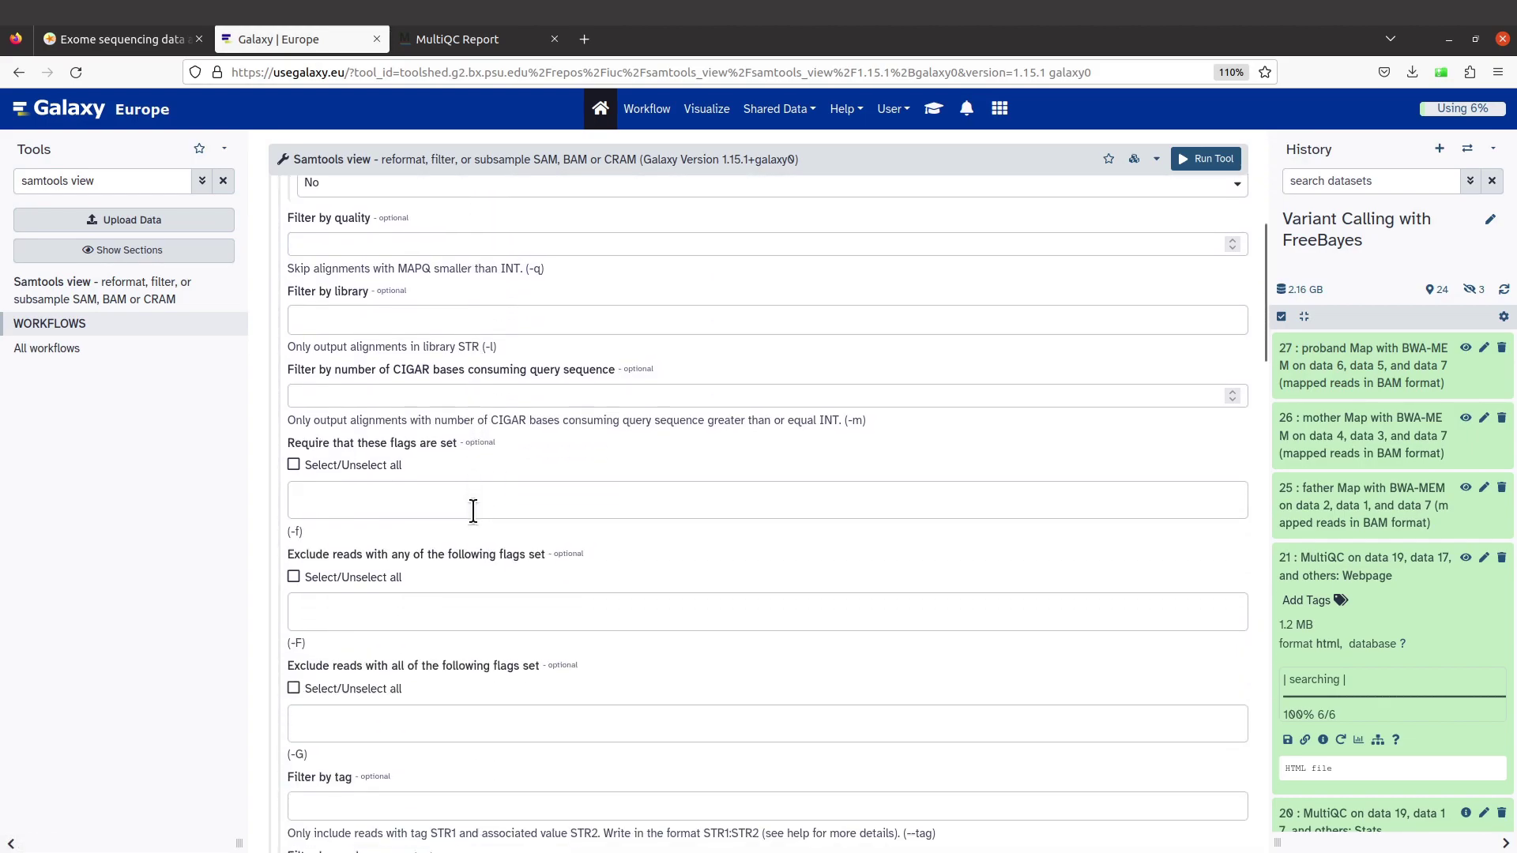
scroll(514, 490, "down", 1)
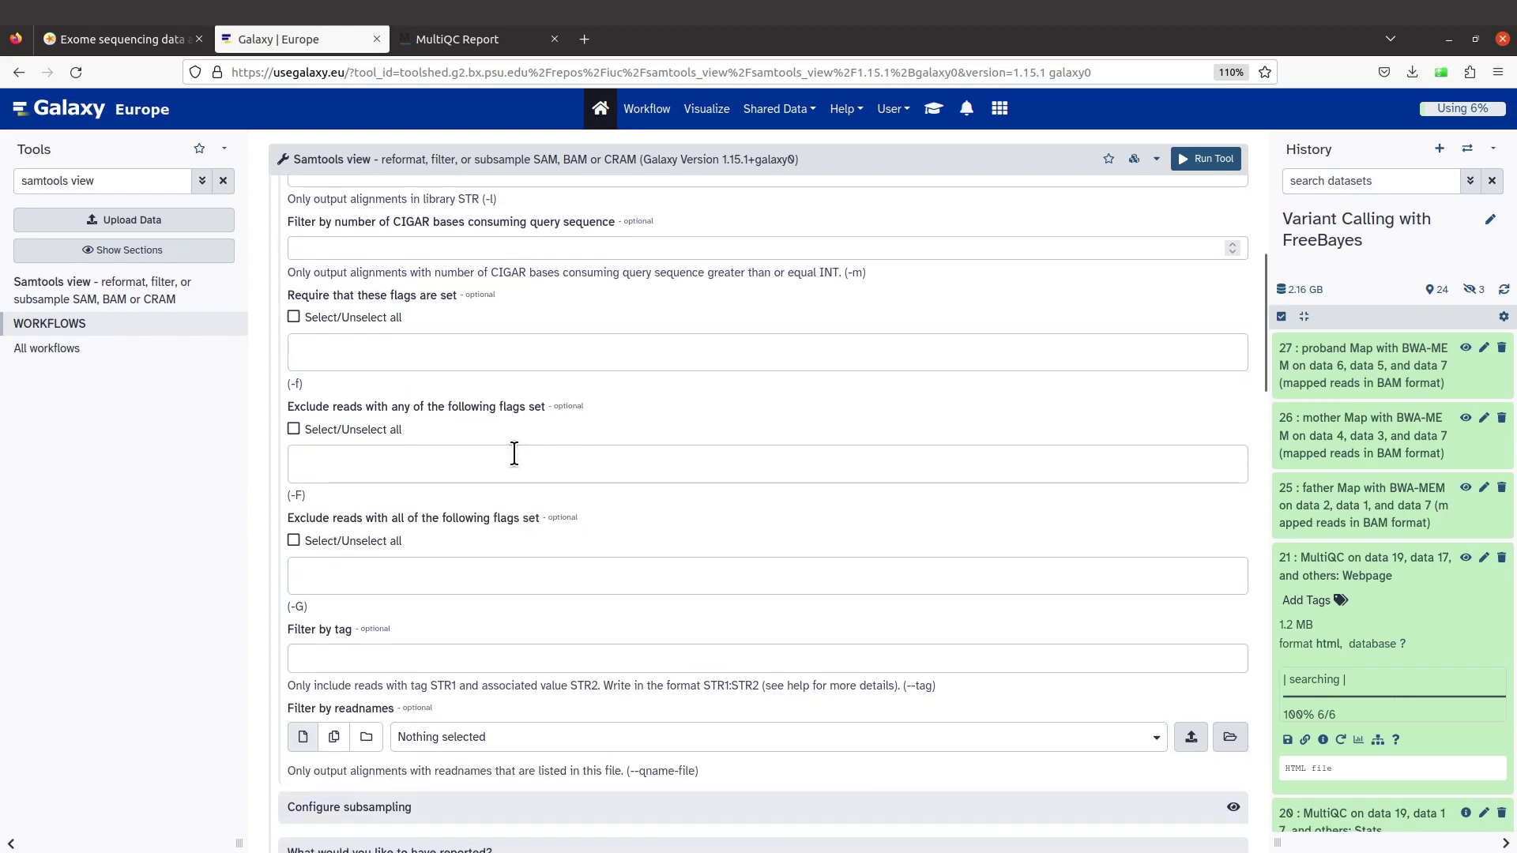
left_click(296, 429)
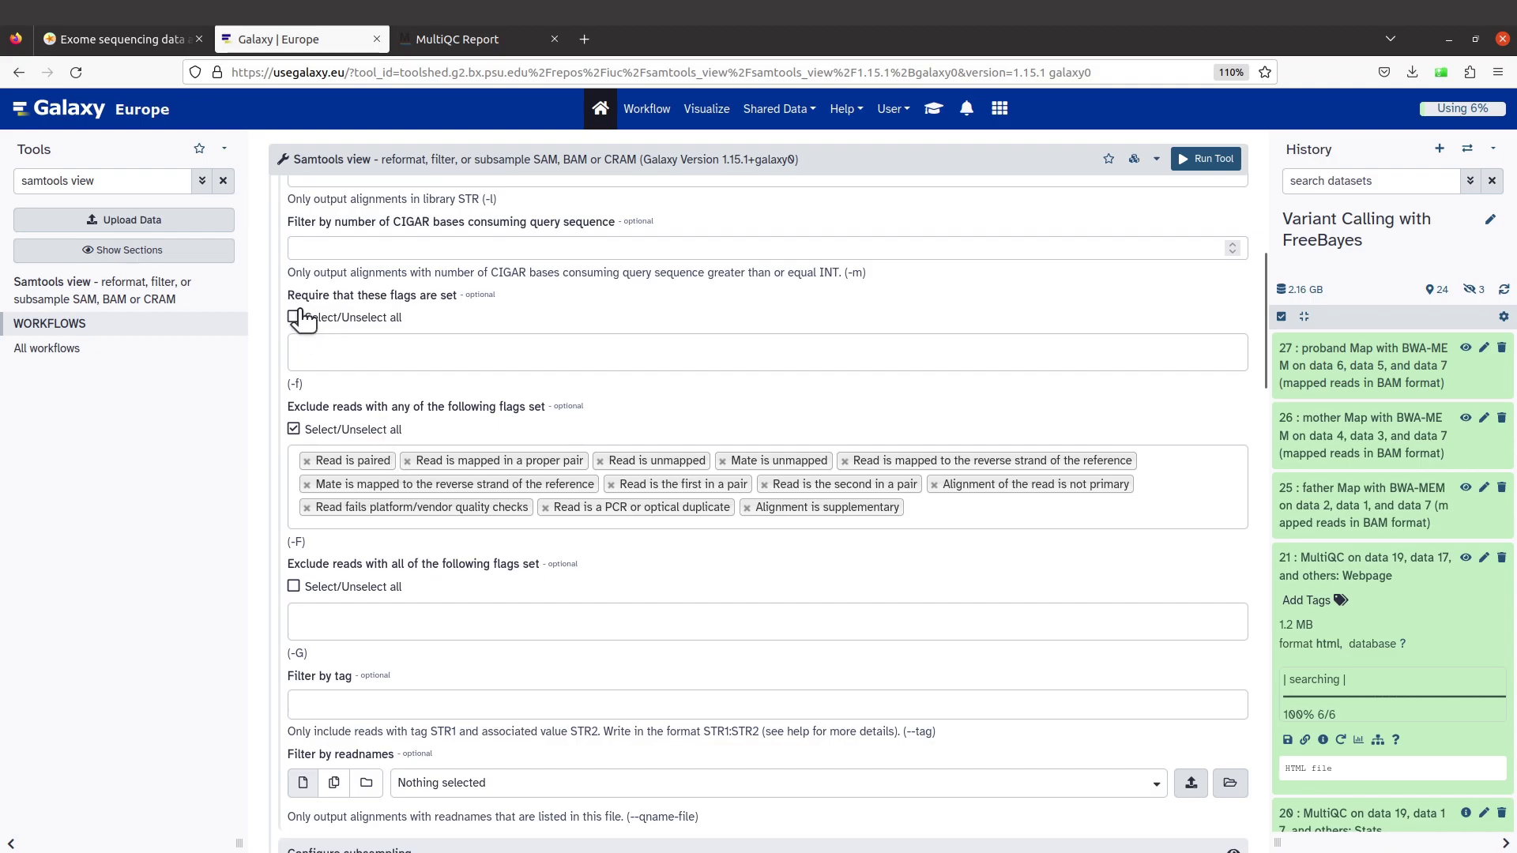
left_click(101, 41)
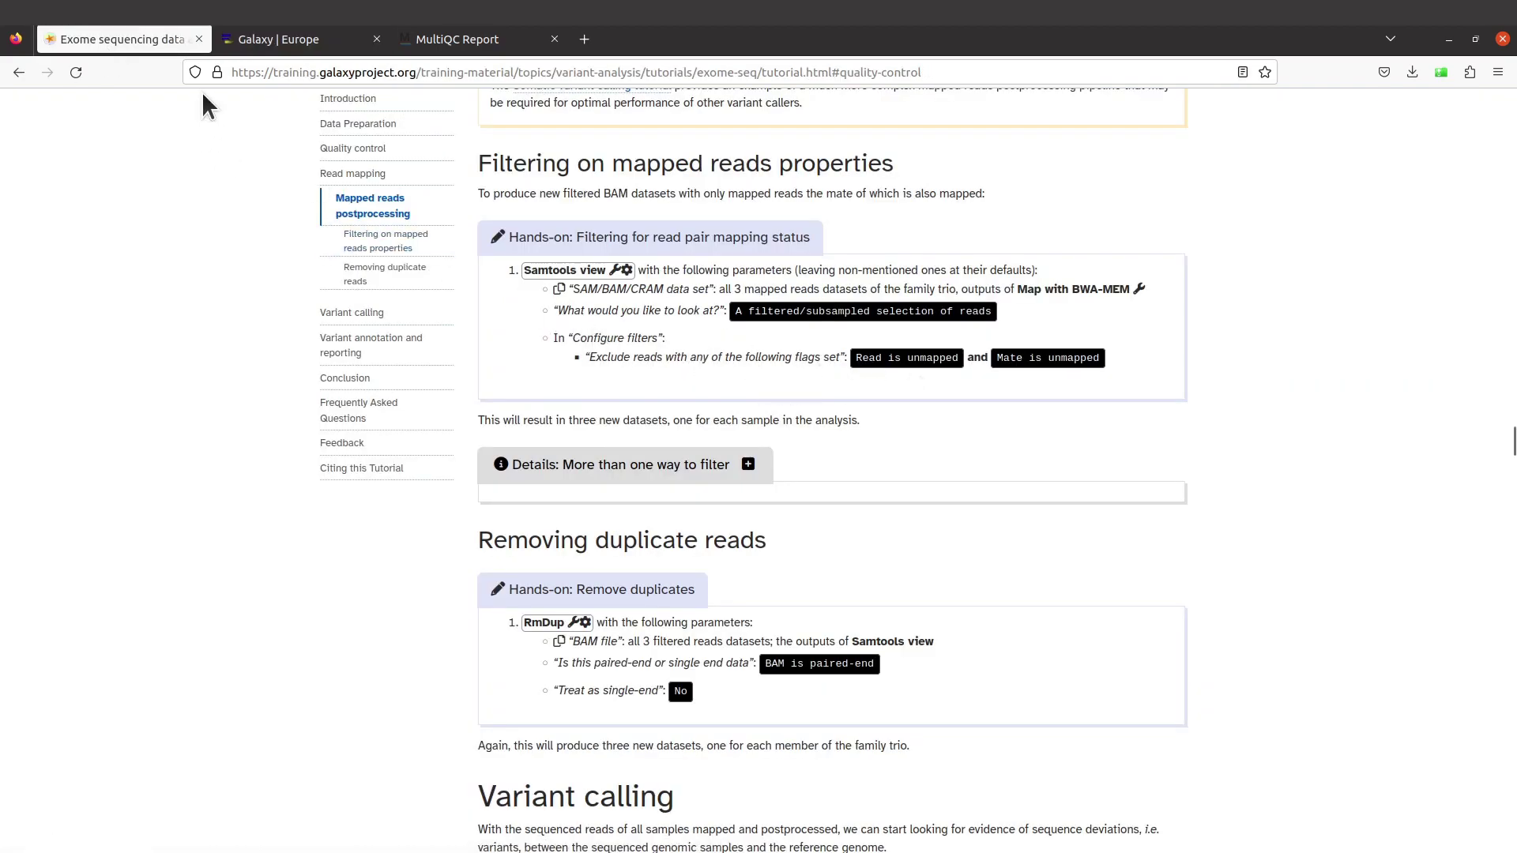
left_click(265, 41)
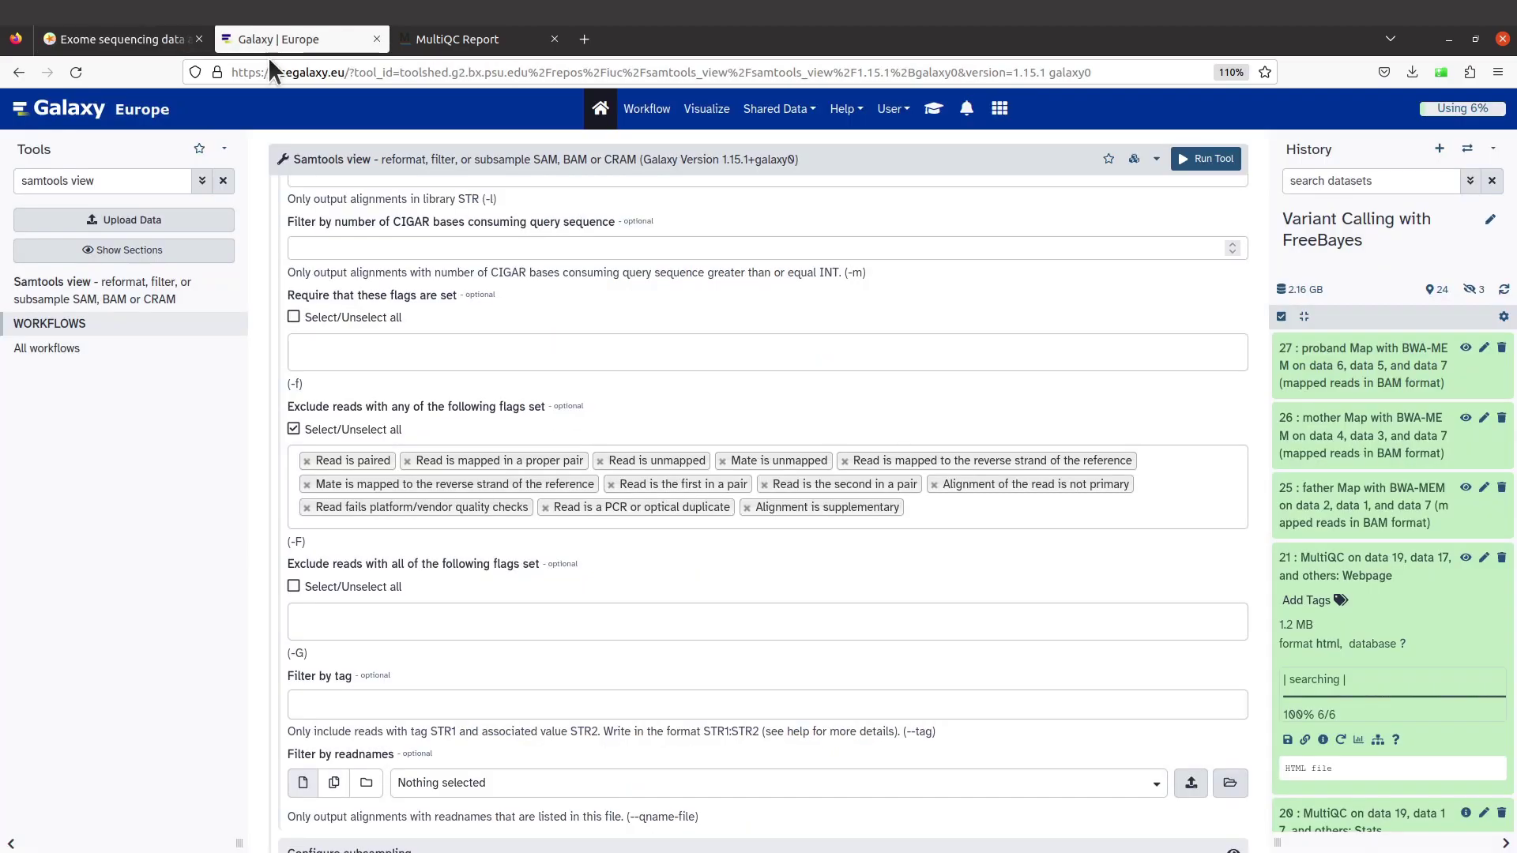
left_click(349, 463)
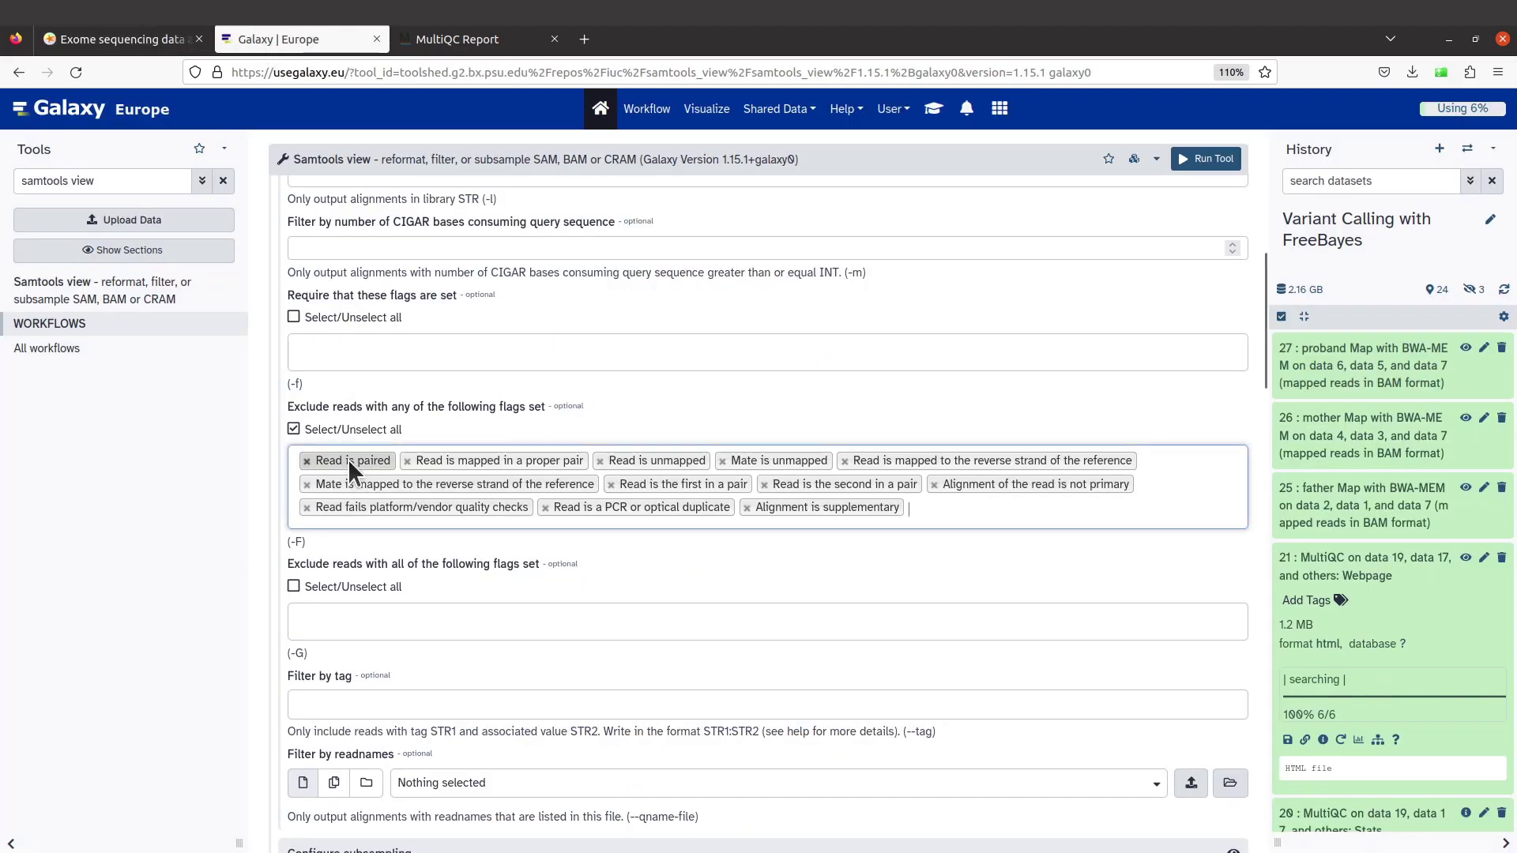
left_click(295, 432)
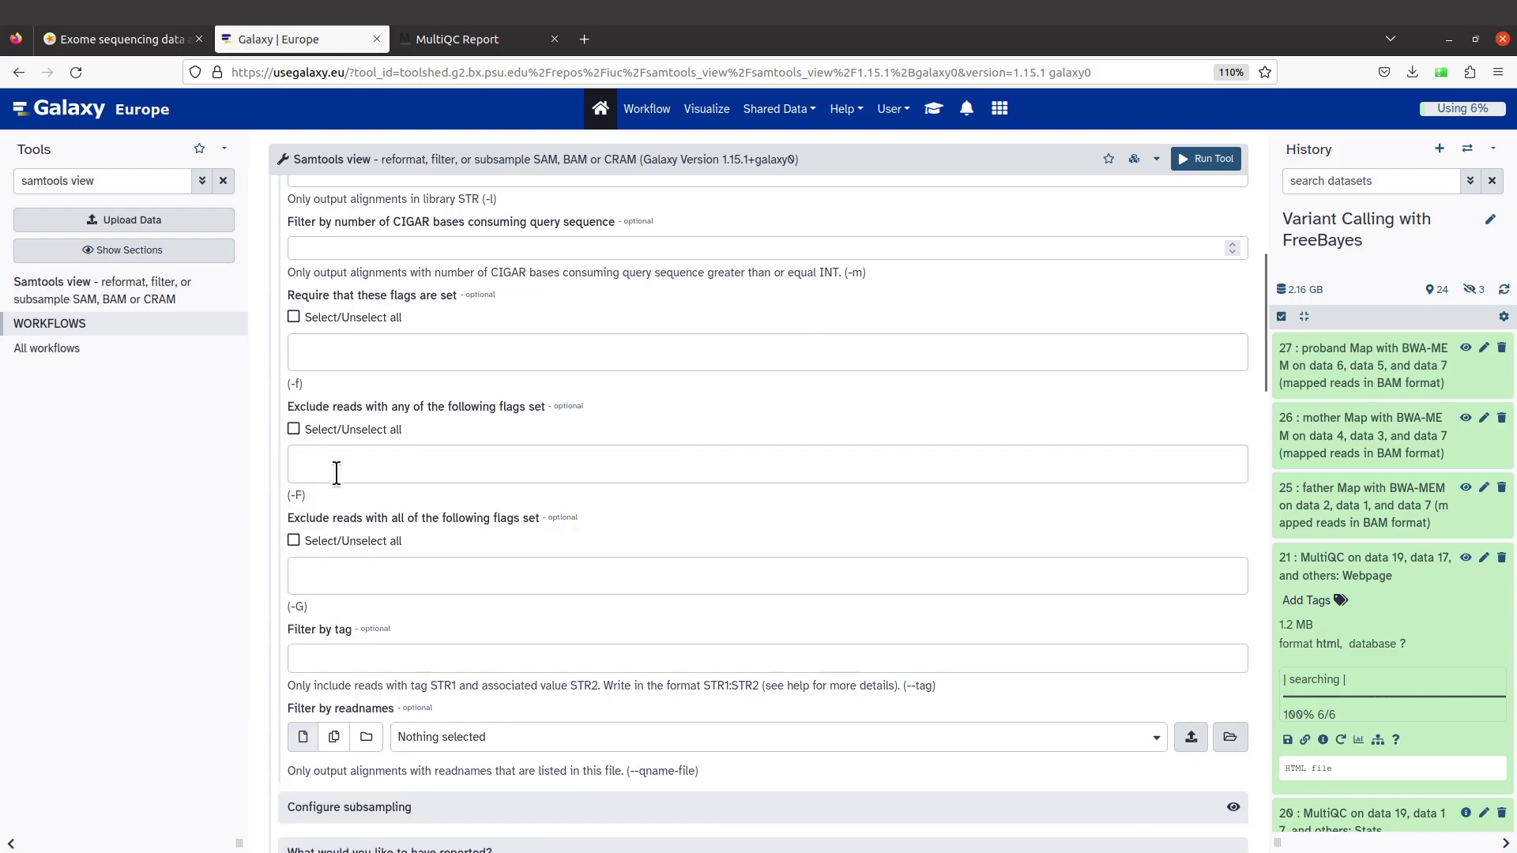
Set "Exclude reads with any of the following flags set" to "Read is unmapped" and "Mate is unmapped".
left_click(336, 473)
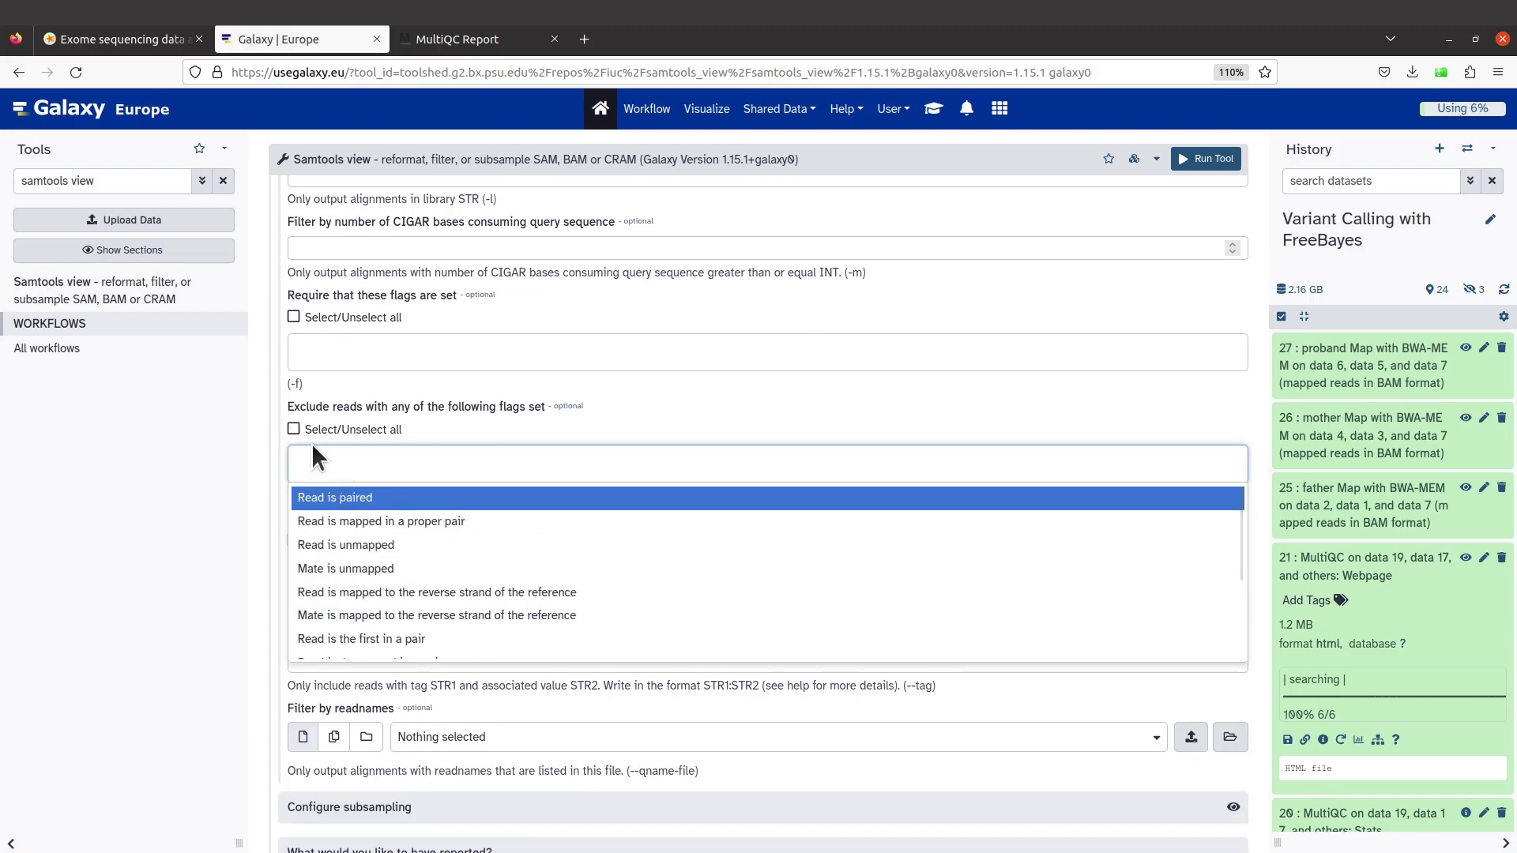
left_click(433, 441)
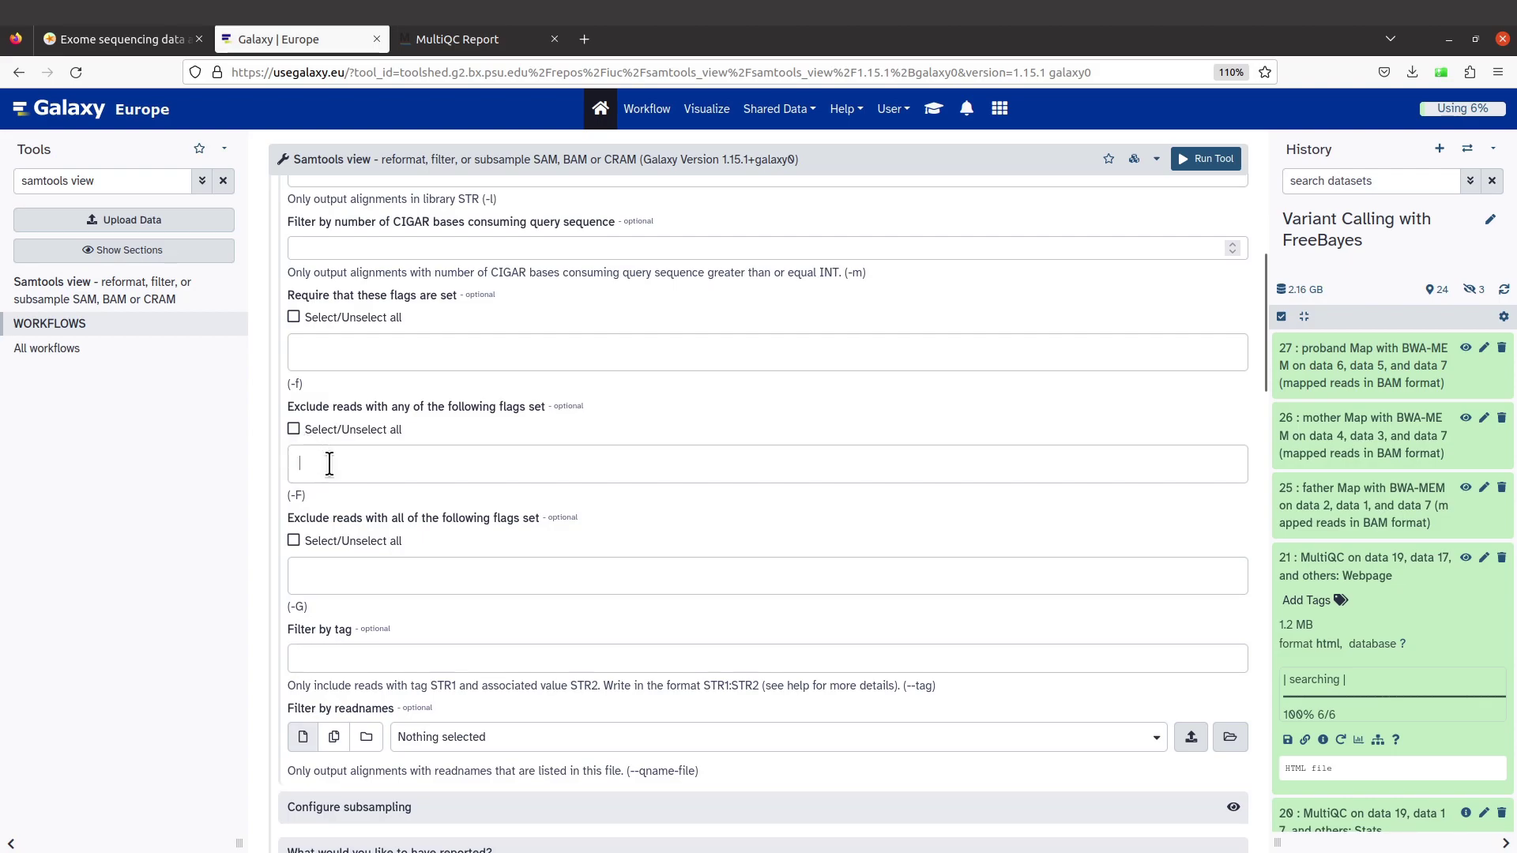
left_click_drag(629, 406, 383, 468)
left_click(378, 466)
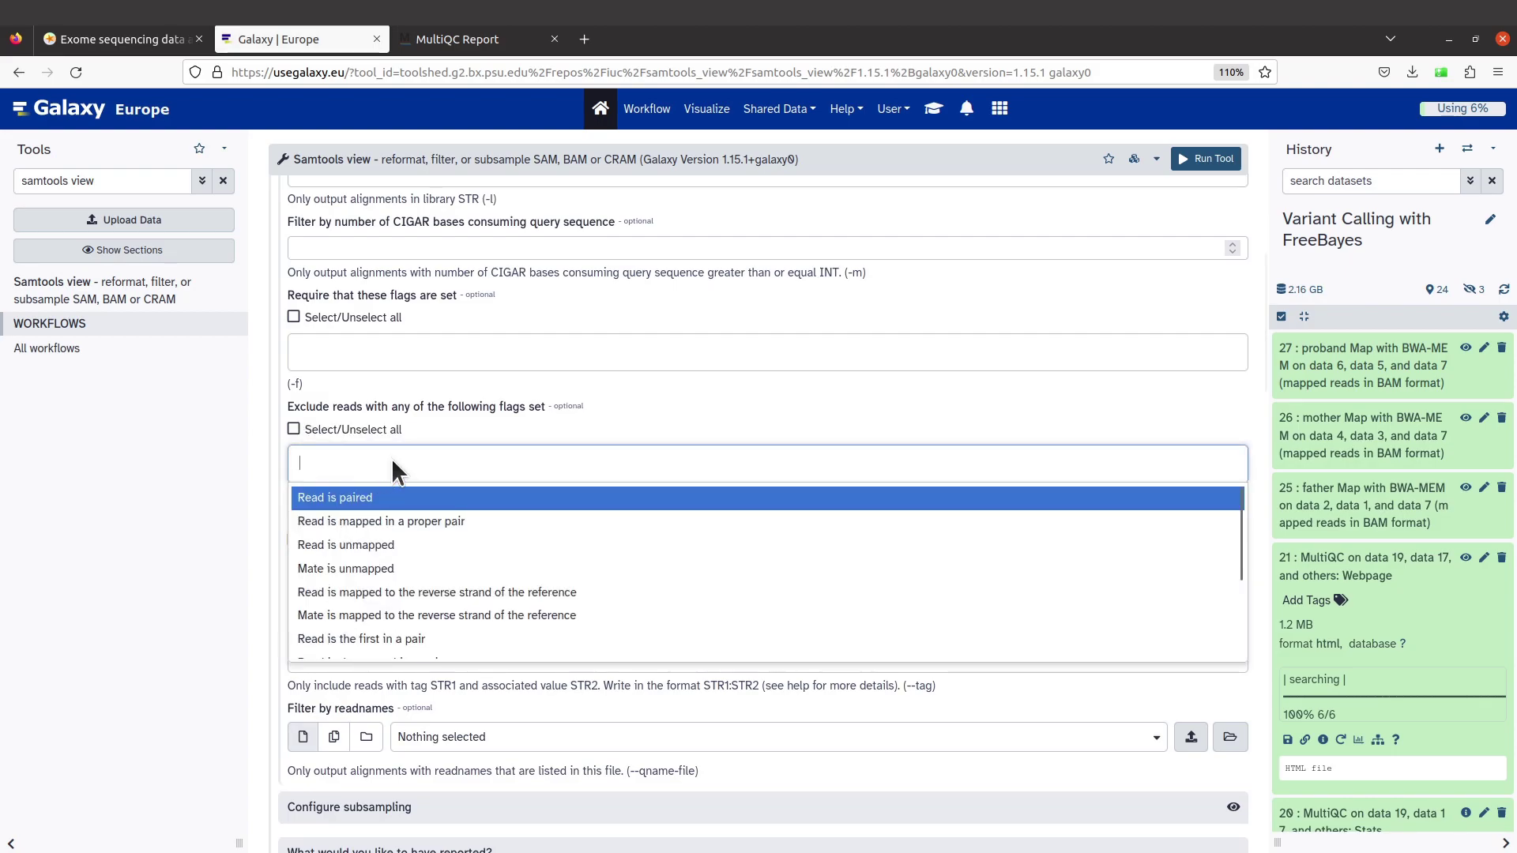
left_click(391, 459)
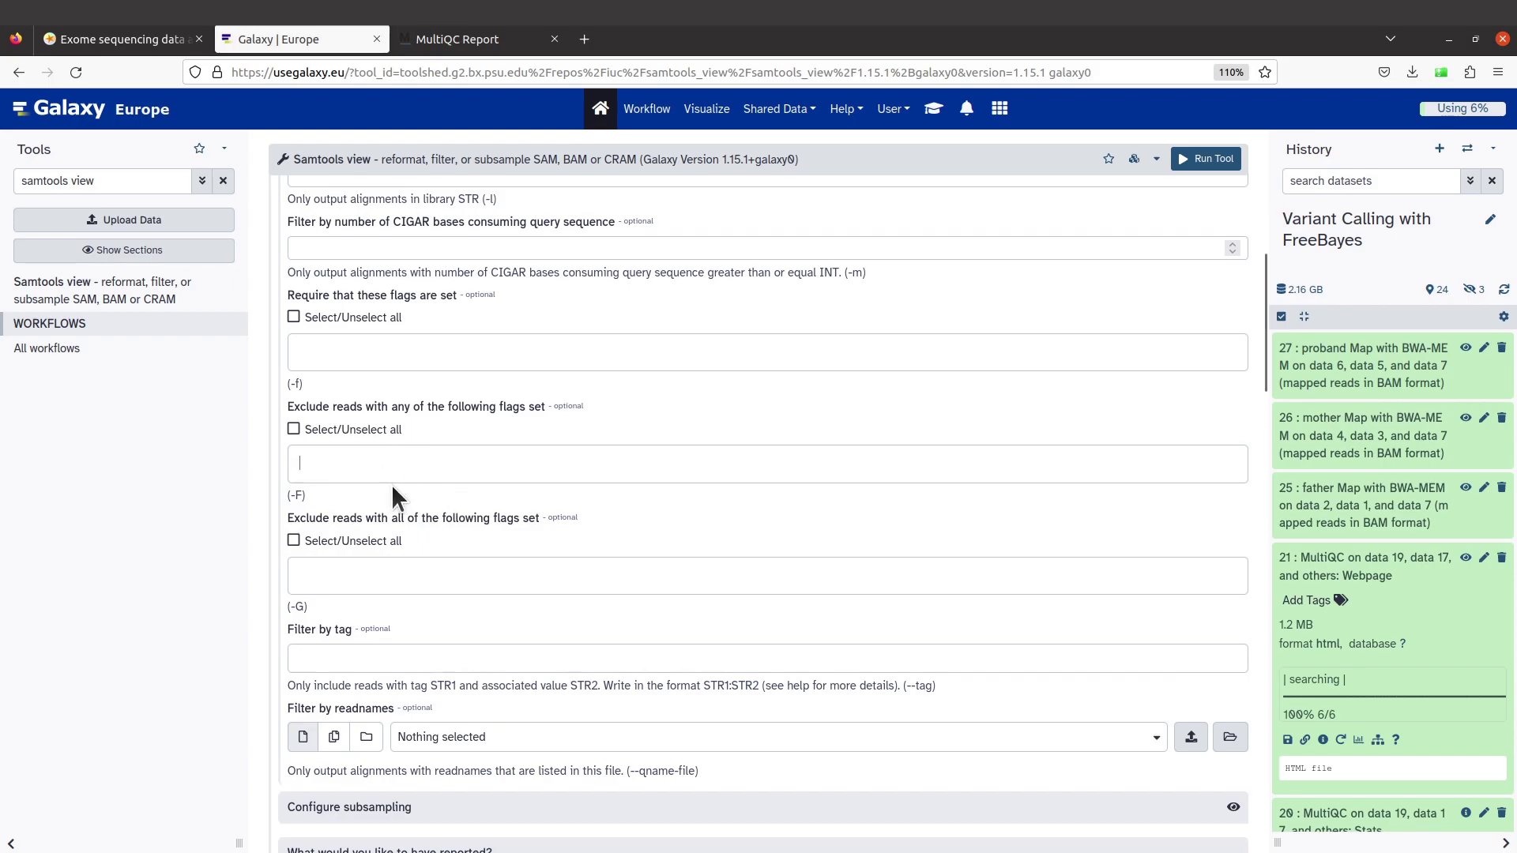
left_click(368, 468)
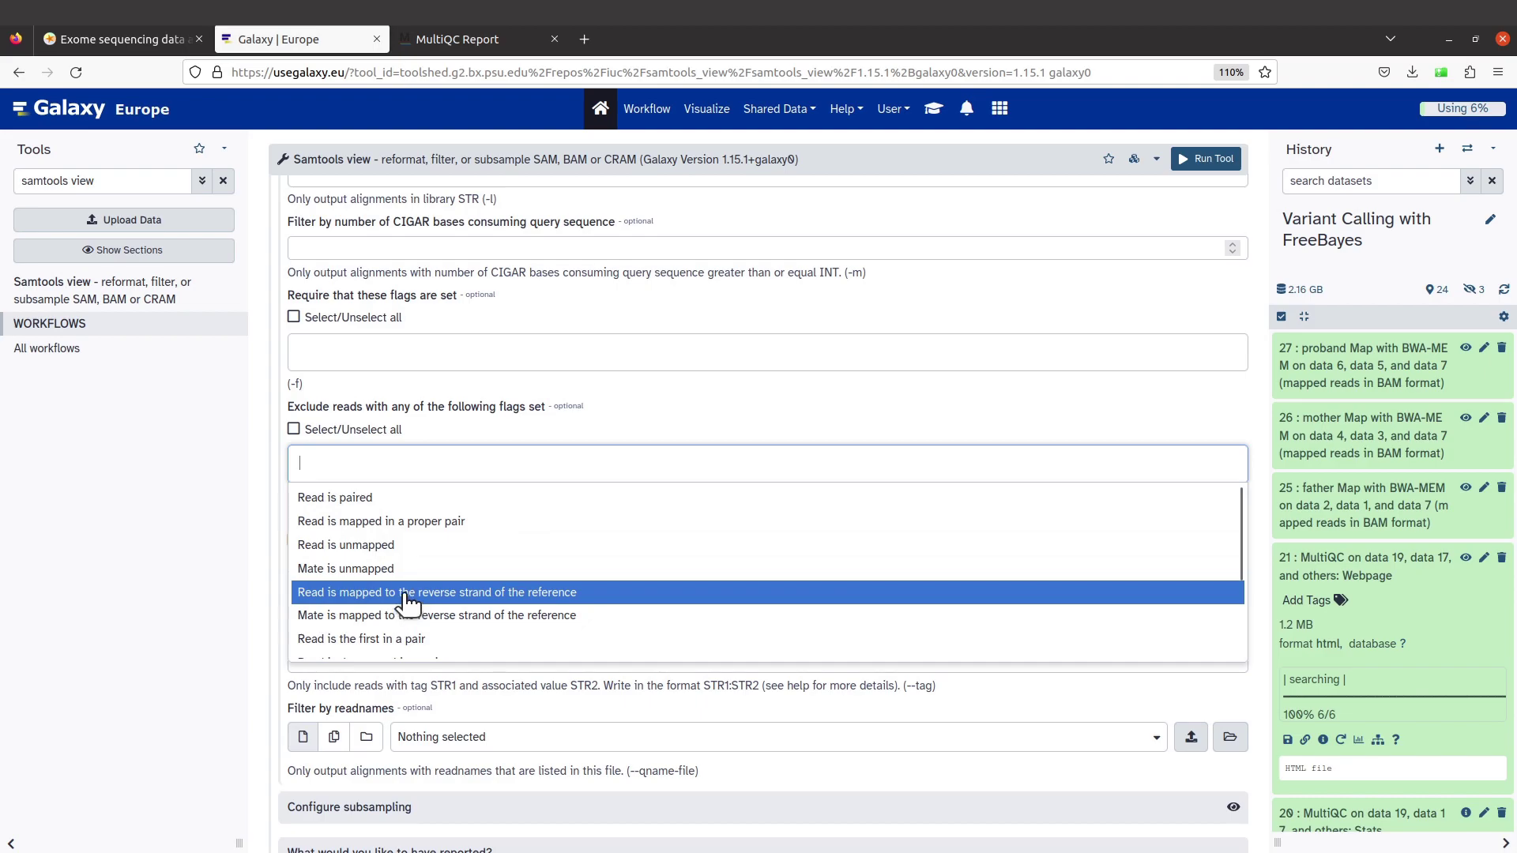
scroll(403, 618, "down", 3)
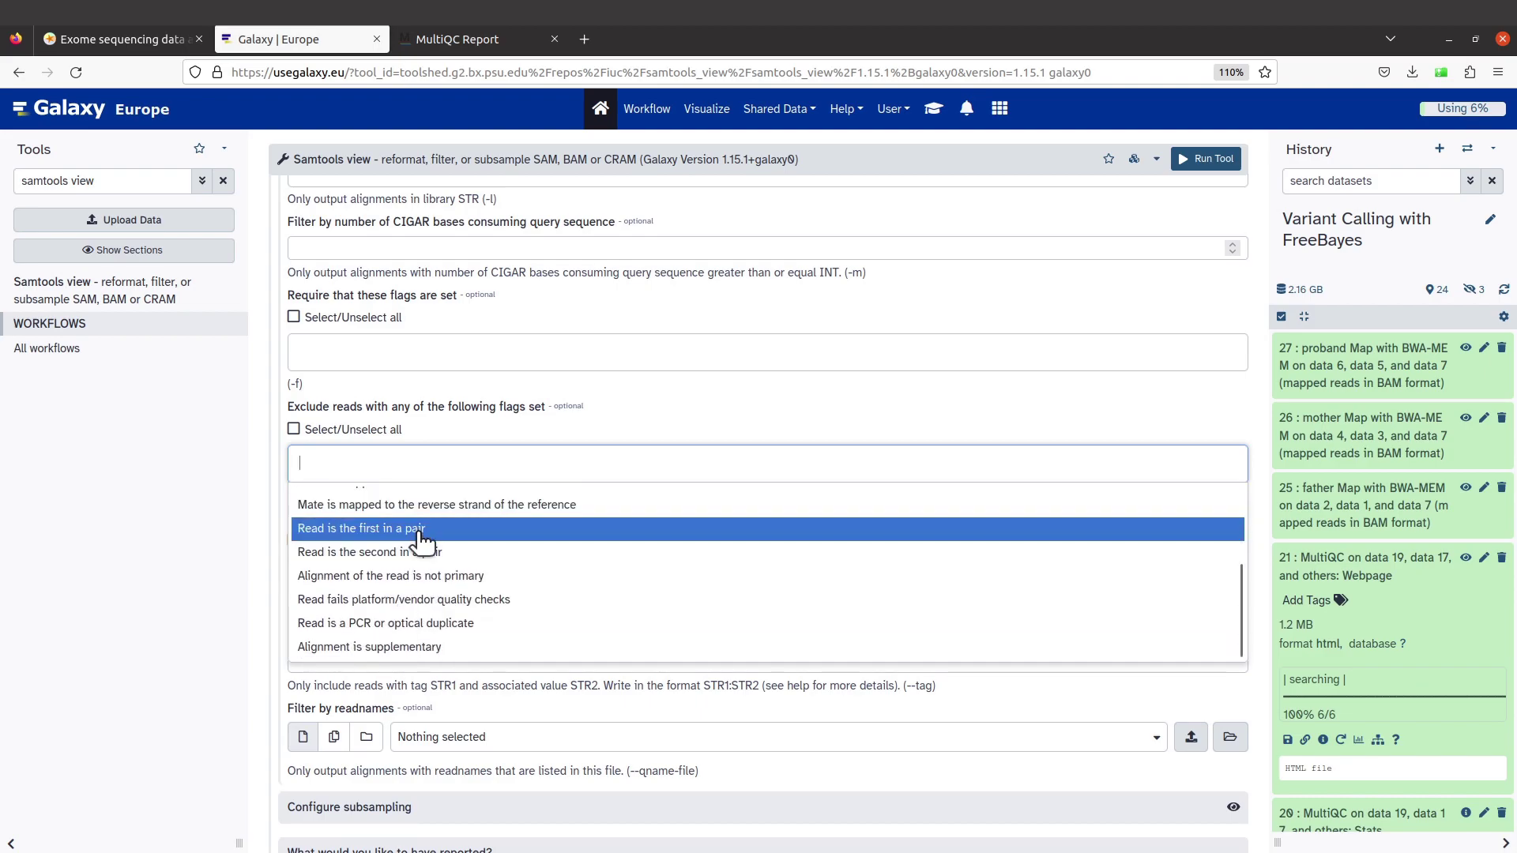
scroll(424, 531, "up", 3)
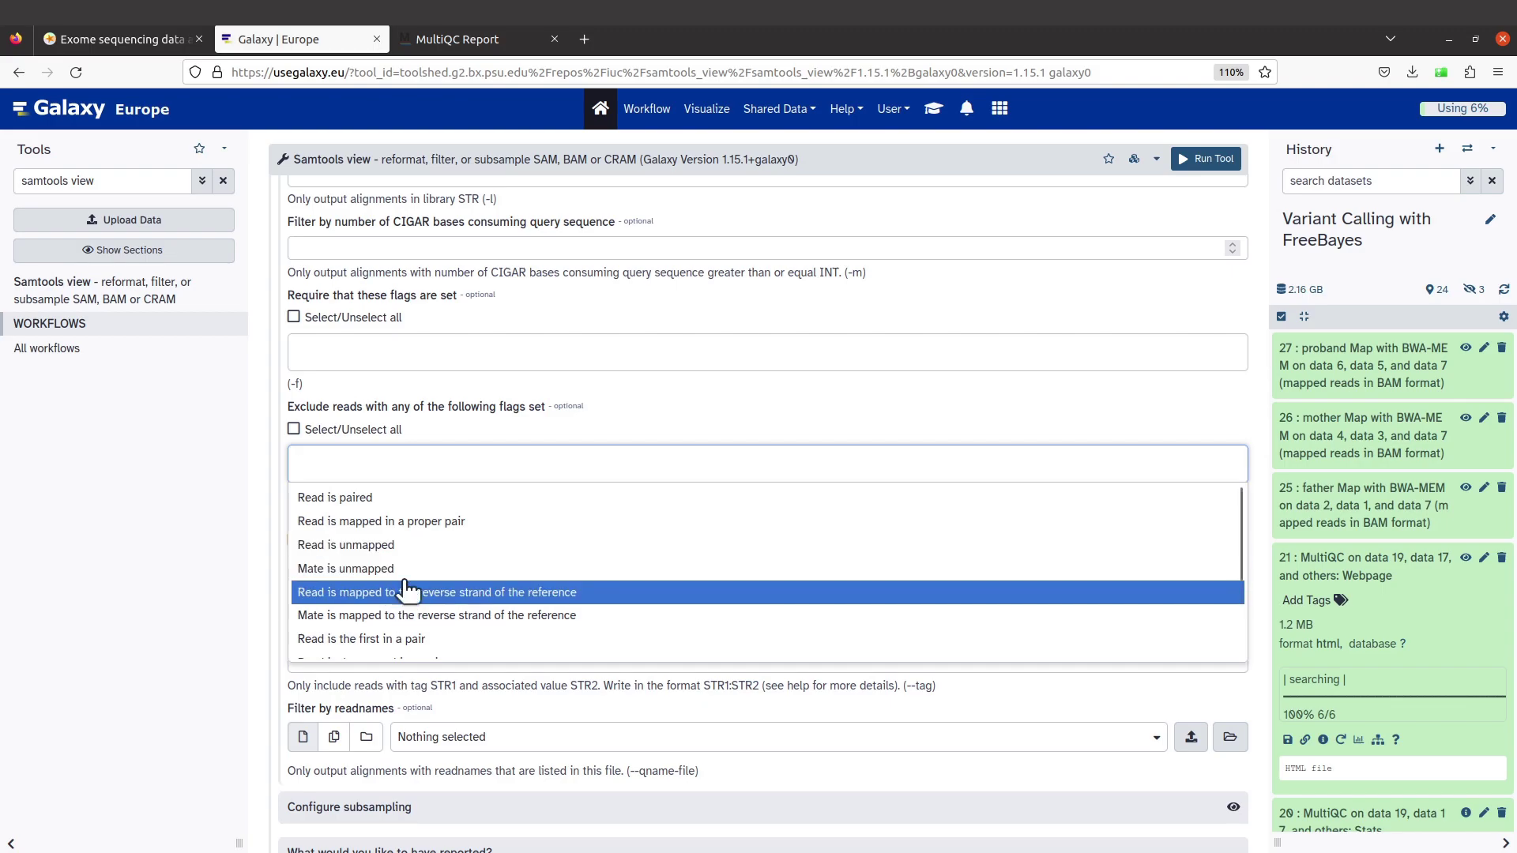
left_click(403, 546)
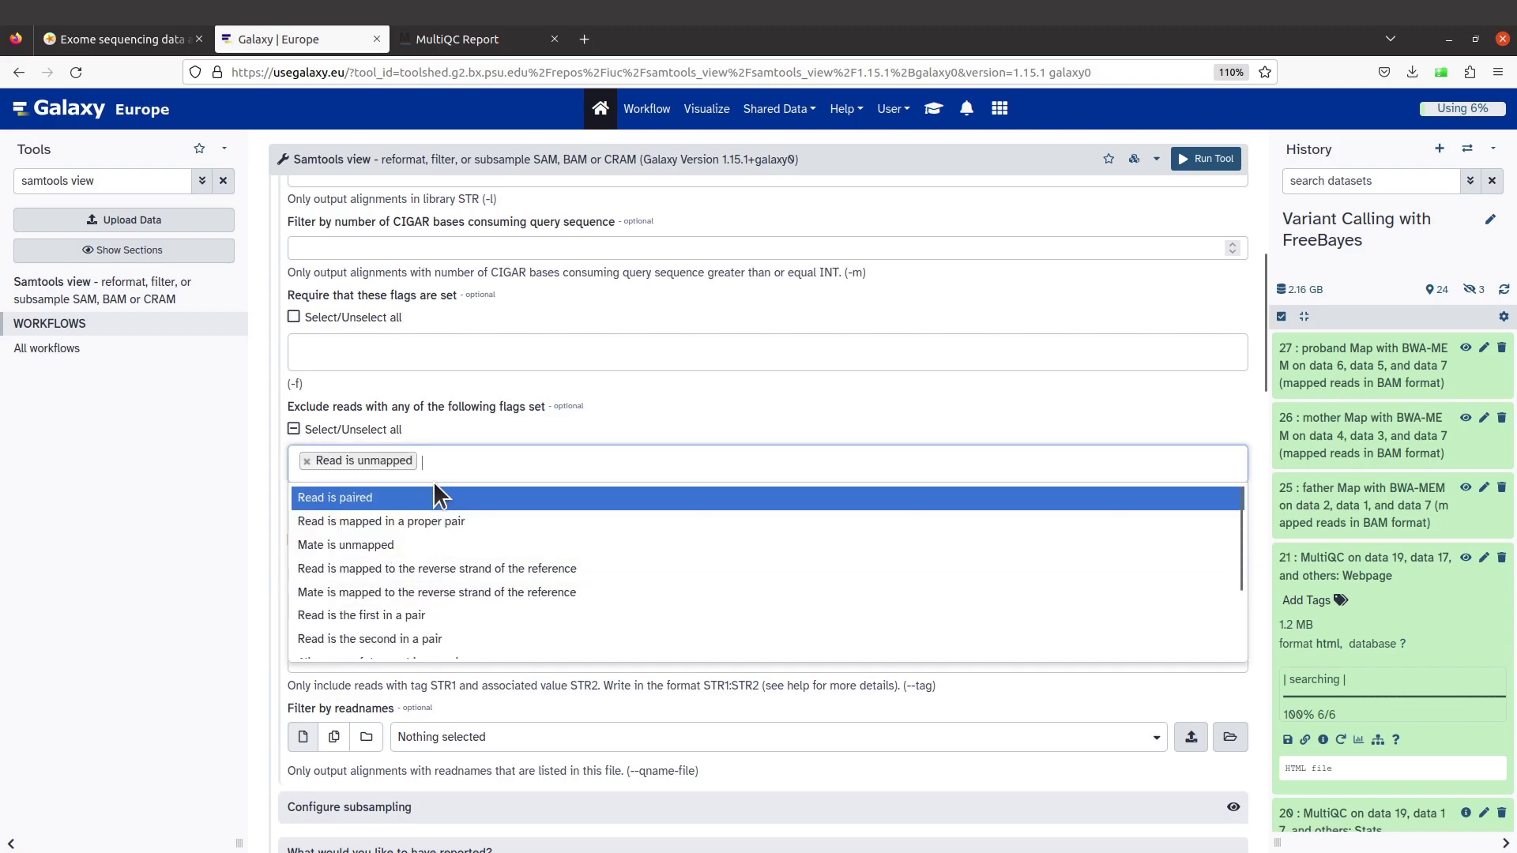
left_click(429, 547)
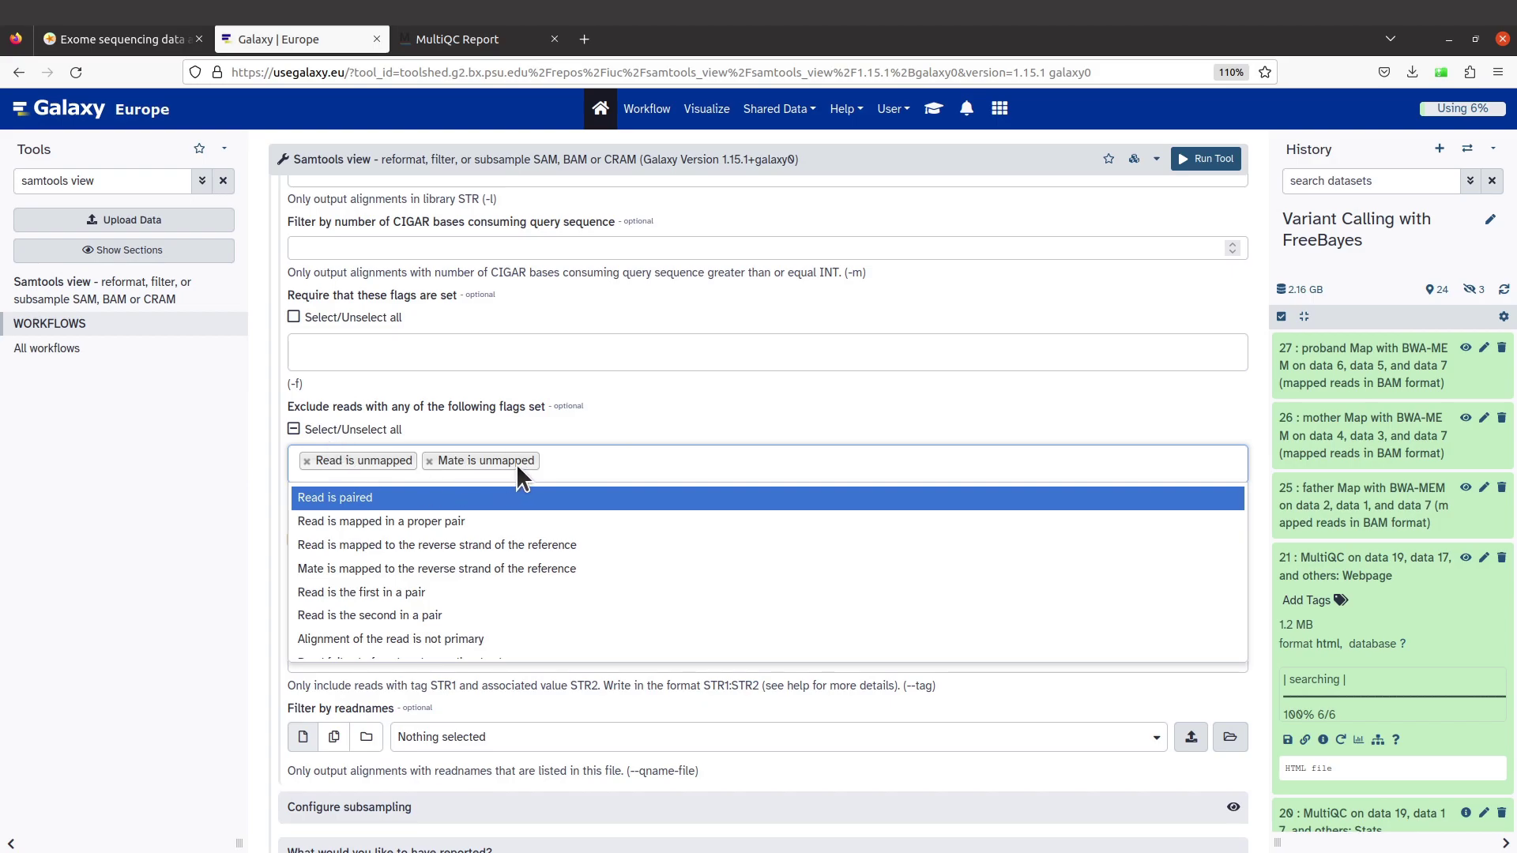
left_click(168, 487)
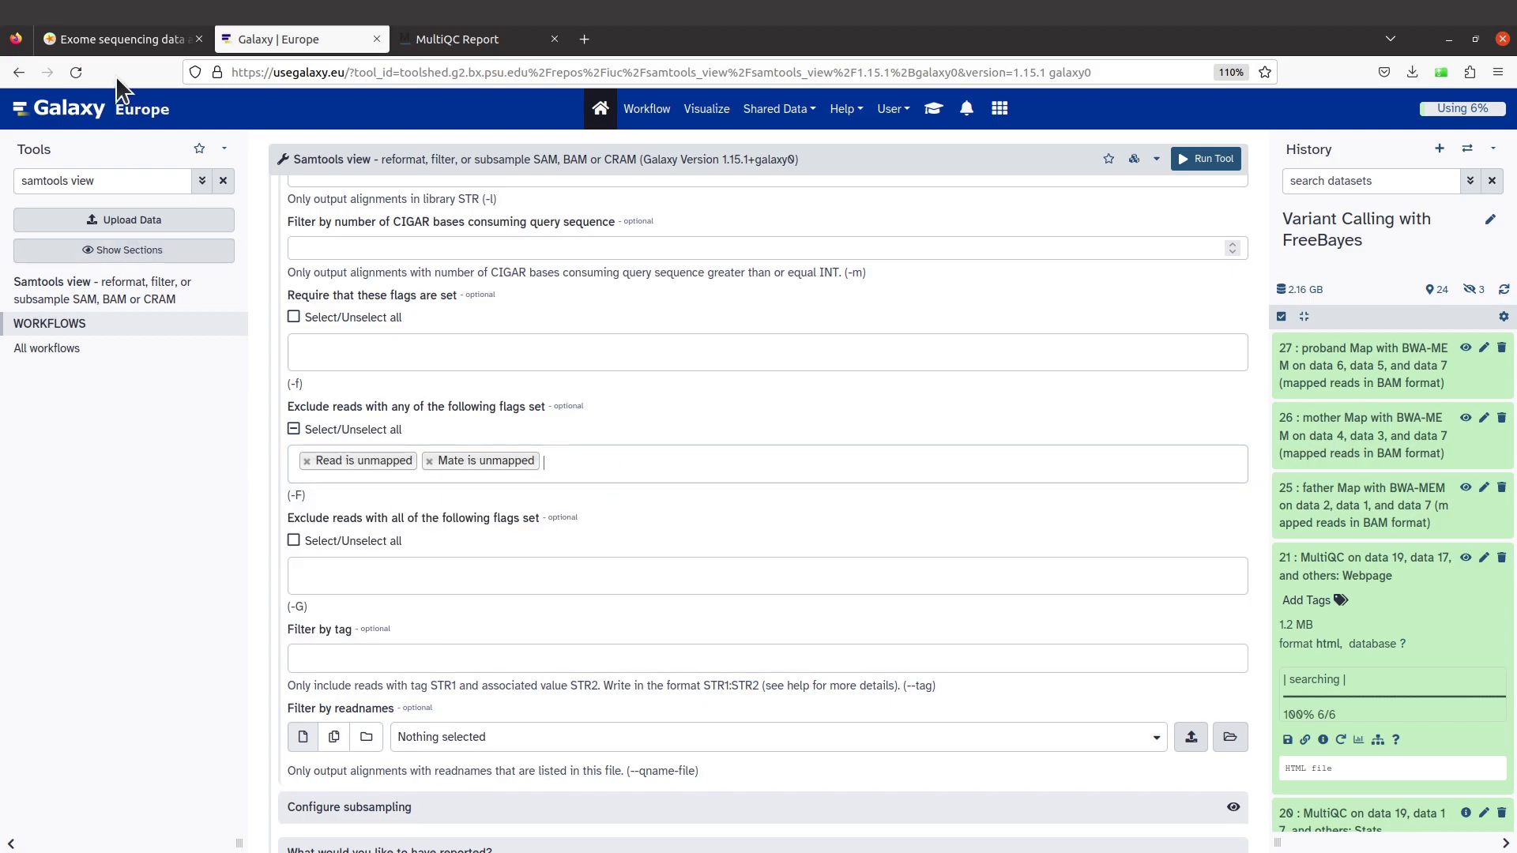
Check the filter settings against the tutorial and run Samtools view on the three mapped reads datasets.
left_click(115, 44)
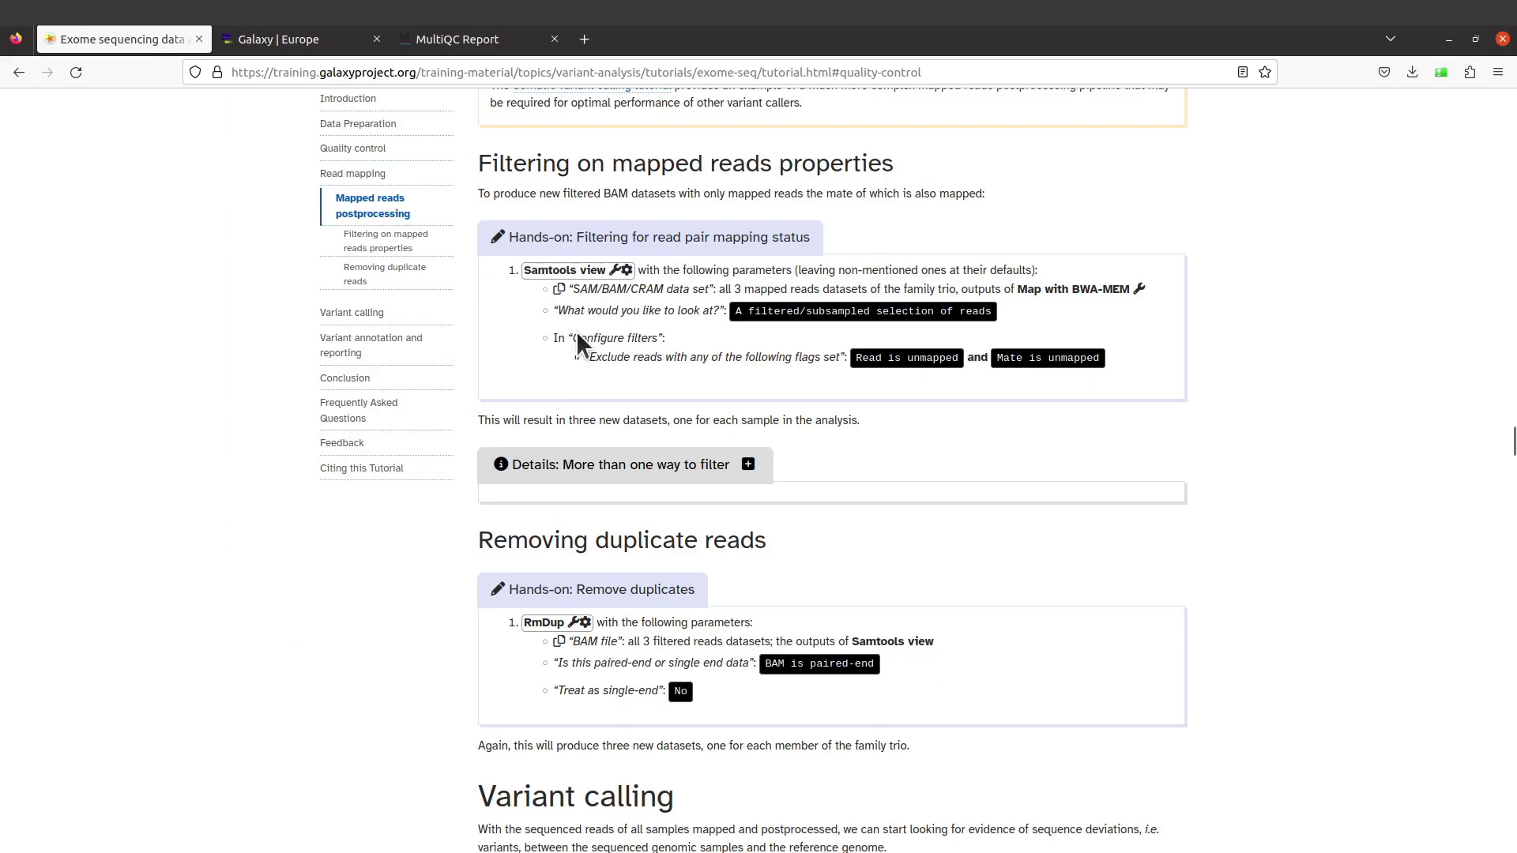
left_click(274, 41)
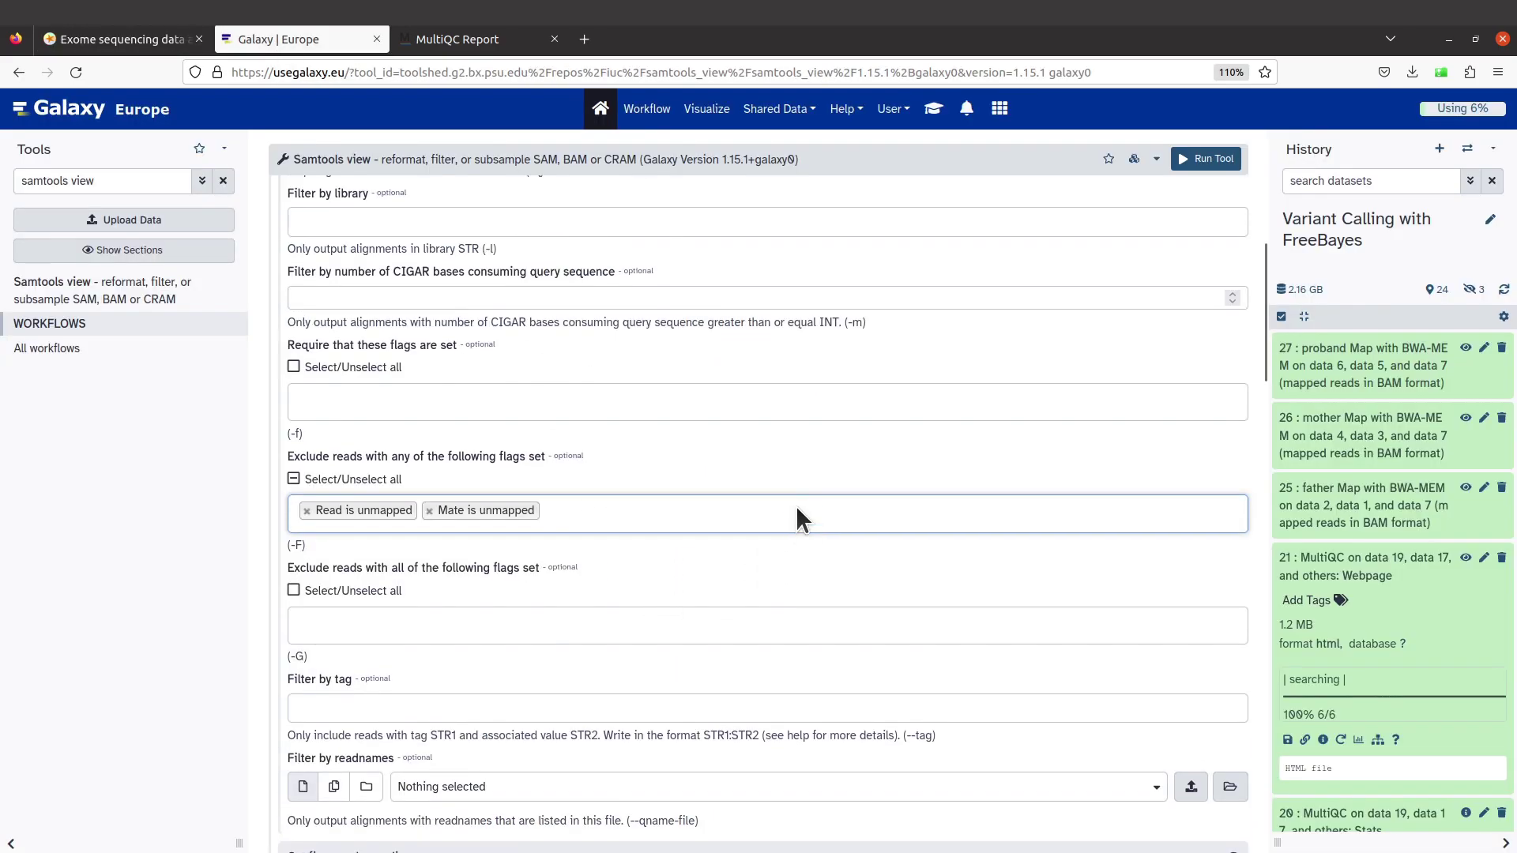
scroll(794, 505, "up", 4)
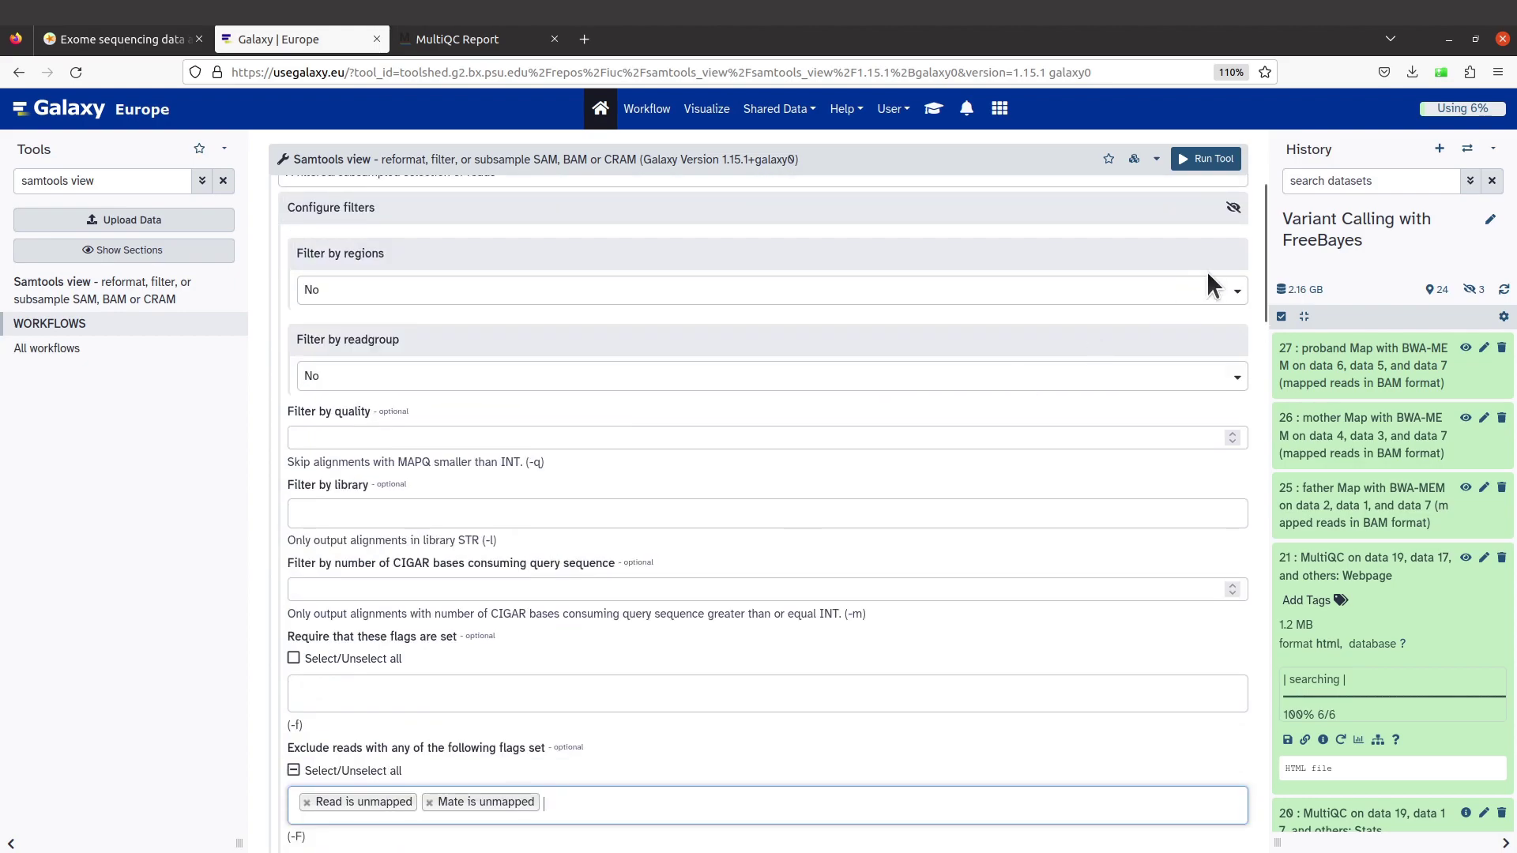
left_click(1209, 160)
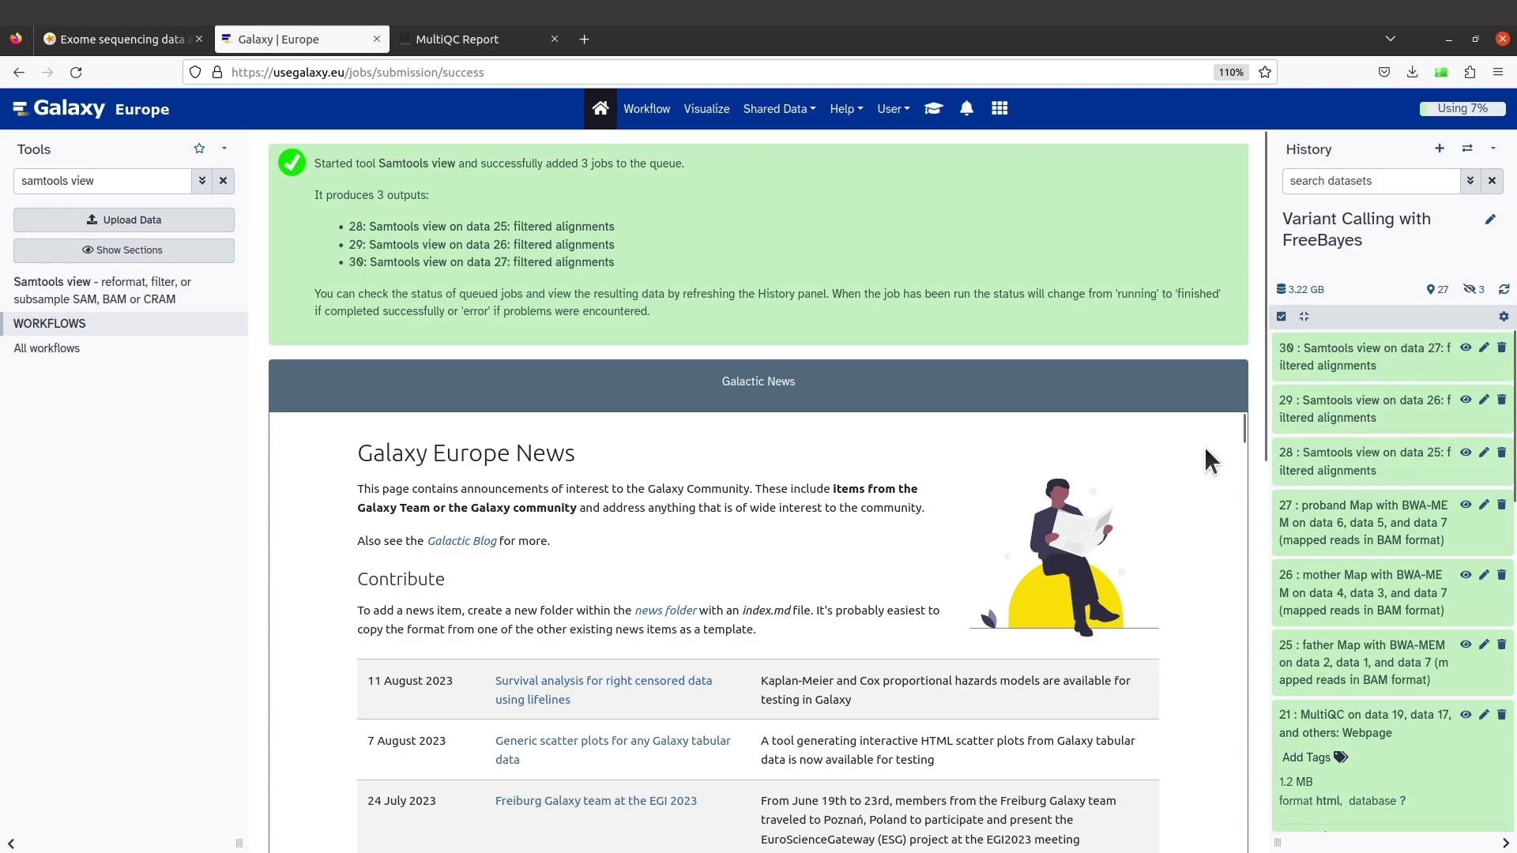
Look up the tutorial's duplicate removal instructions, then search Galaxy's tools for "Rmdup" and open the RmDup tool.
left_click(116, 36)
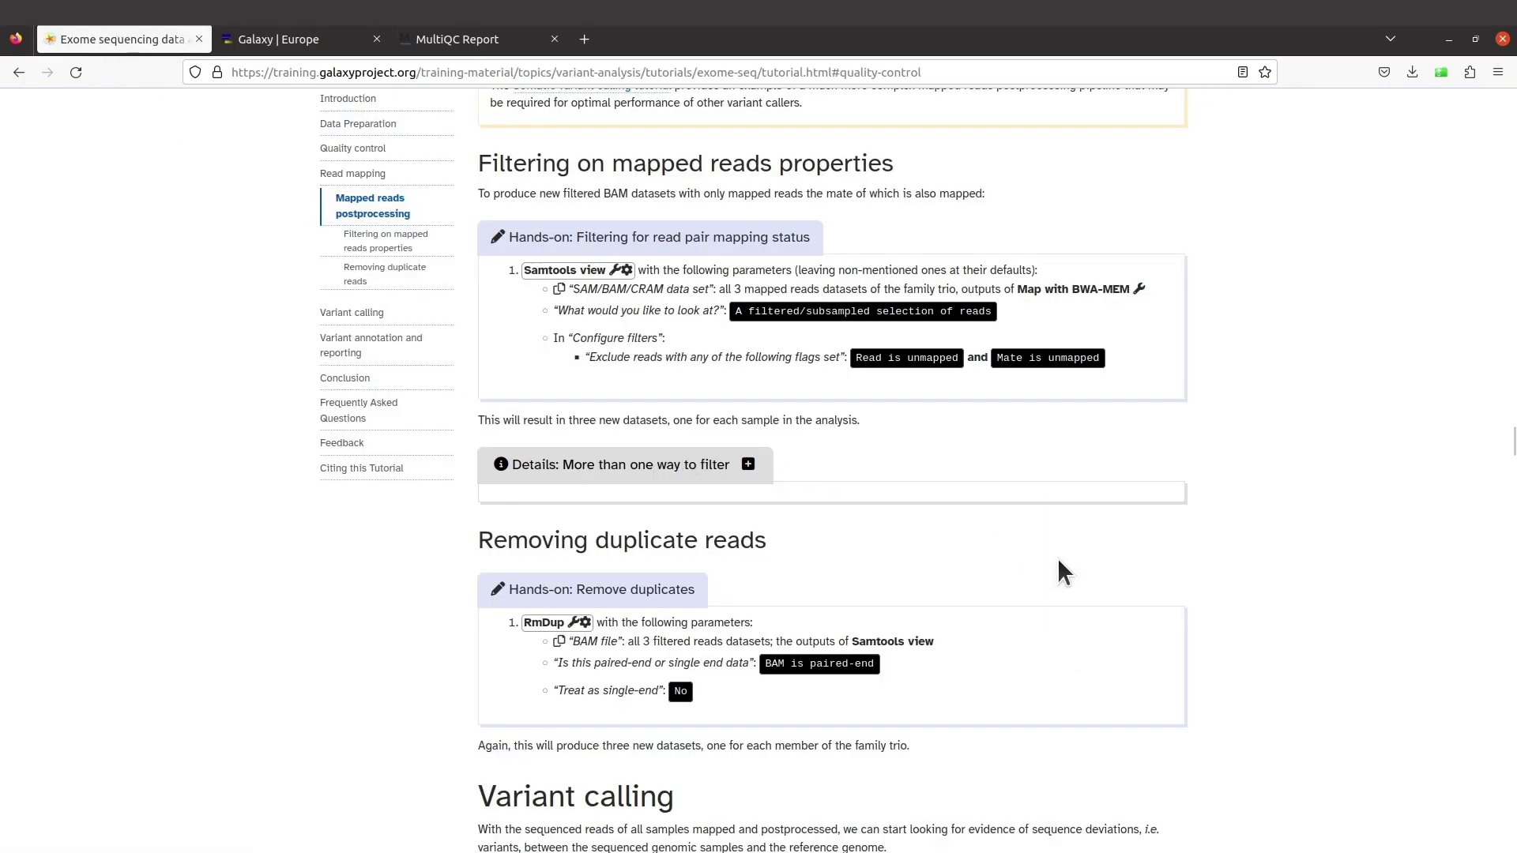
scroll(1059, 560, "down", 2)
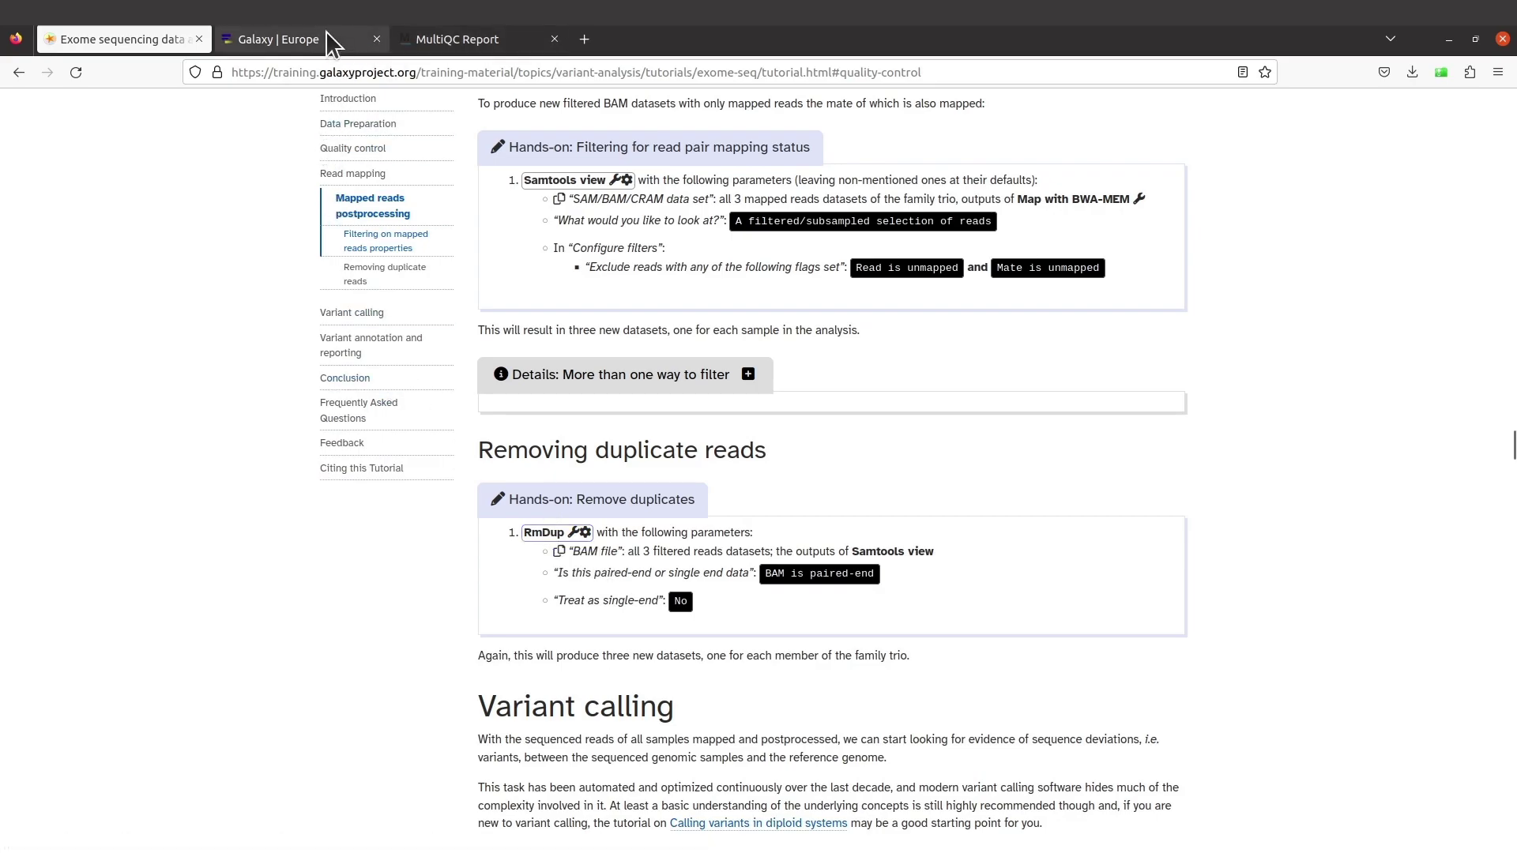
left_click(300, 48)
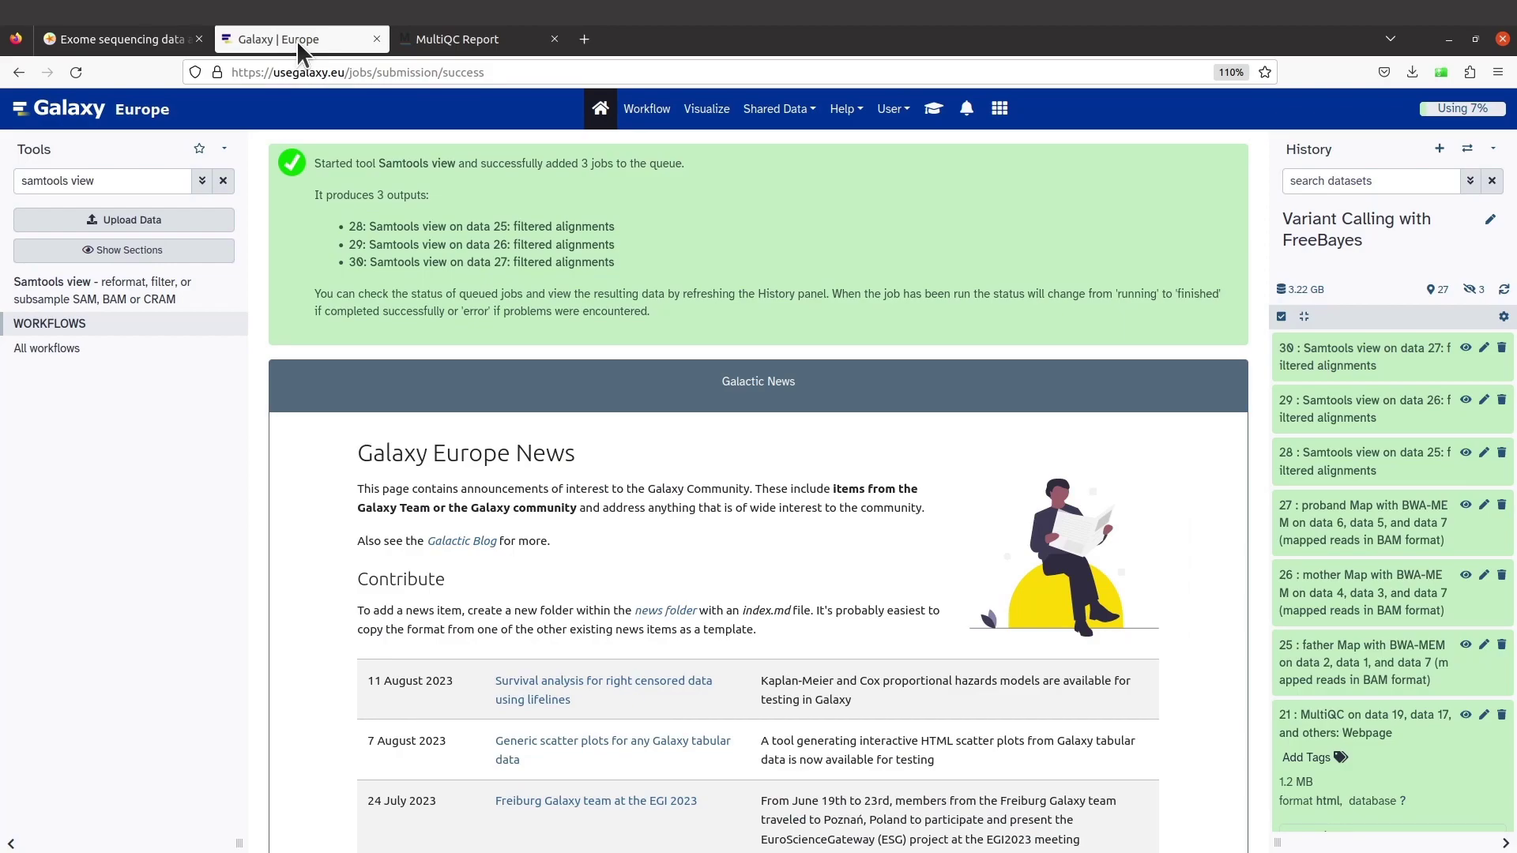
left_click_drag(156, 181, 3, 174)
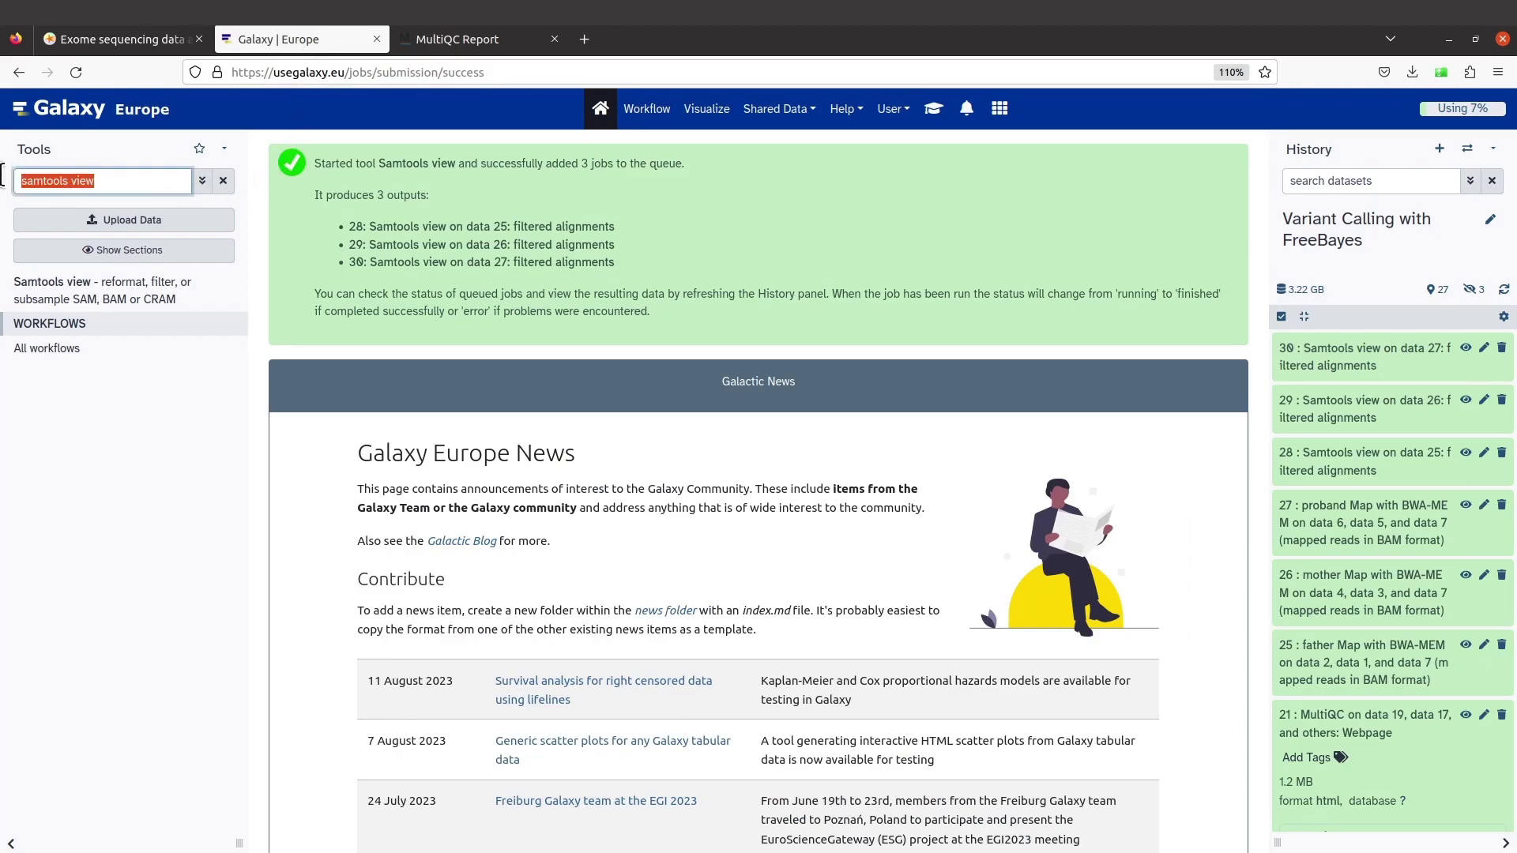
type("Rmdup")
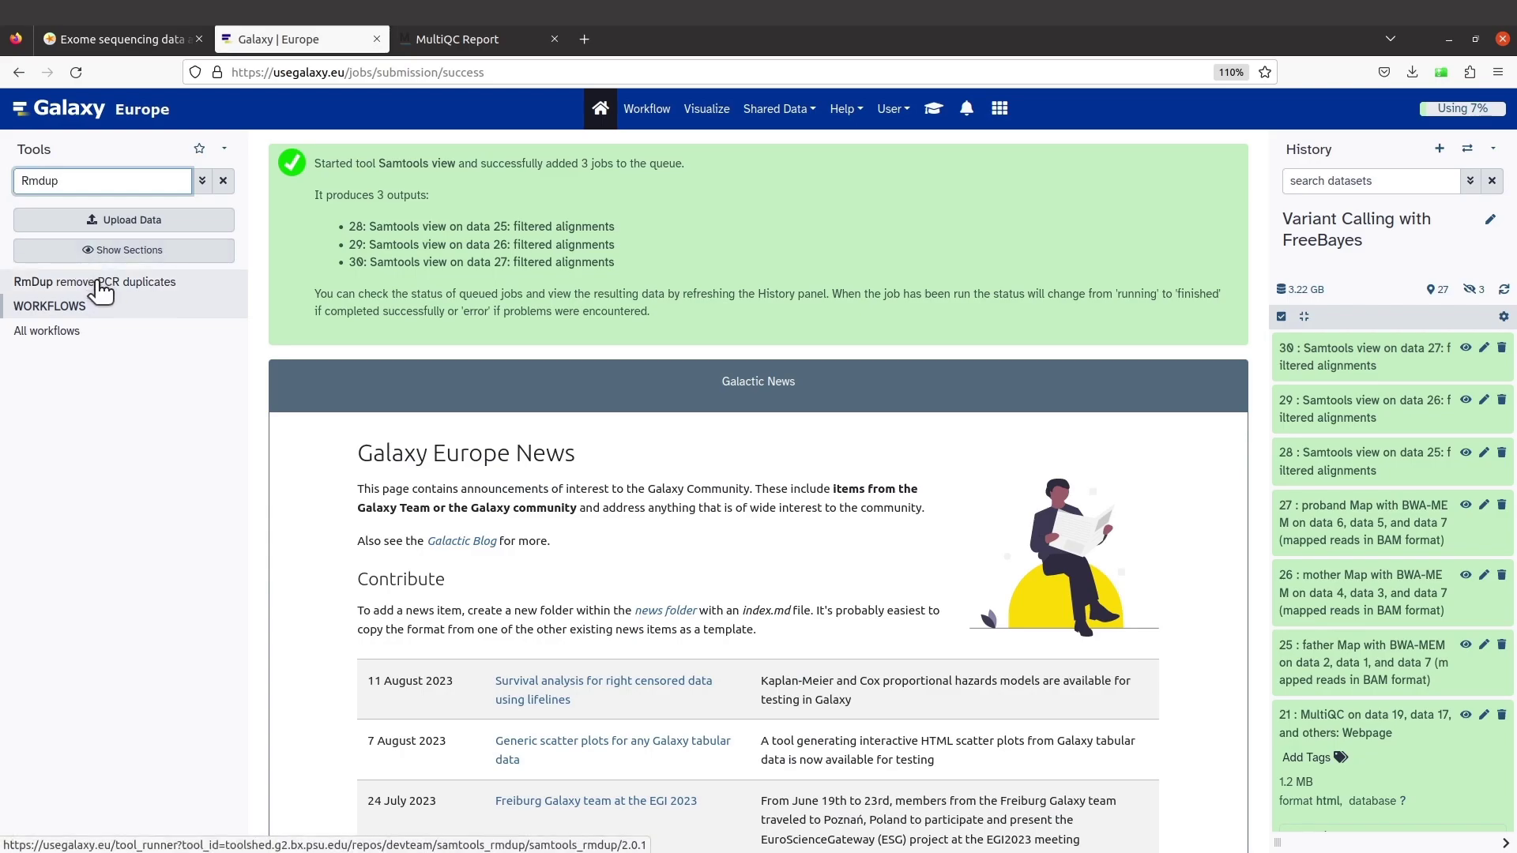
left_click(143, 289)
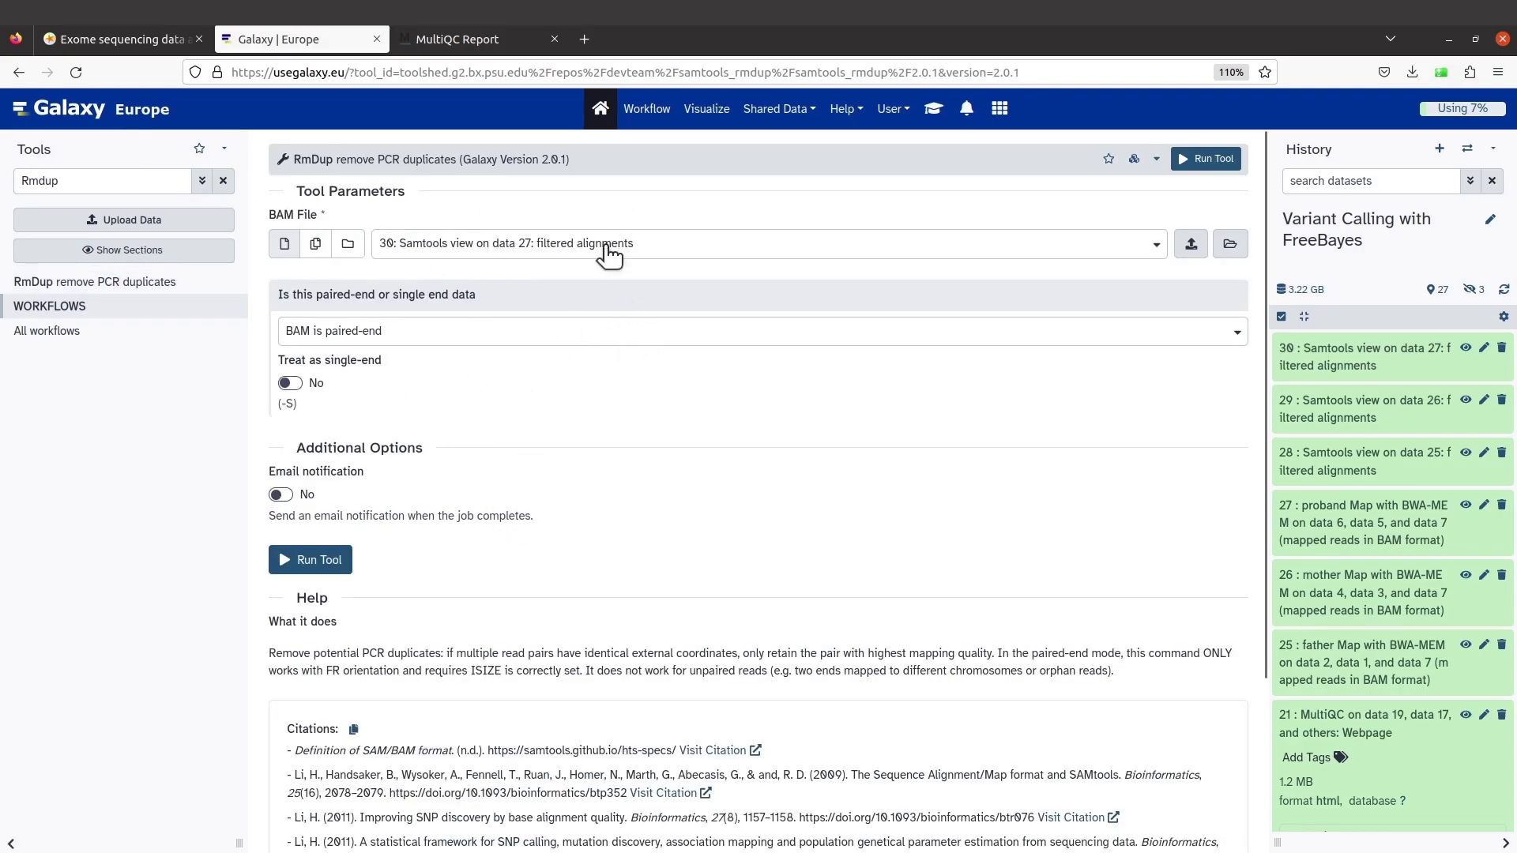
Read the tutorial's RmDup parameters and compare them with the RmDup tool form in Galaxy.
left_click(112, 41)
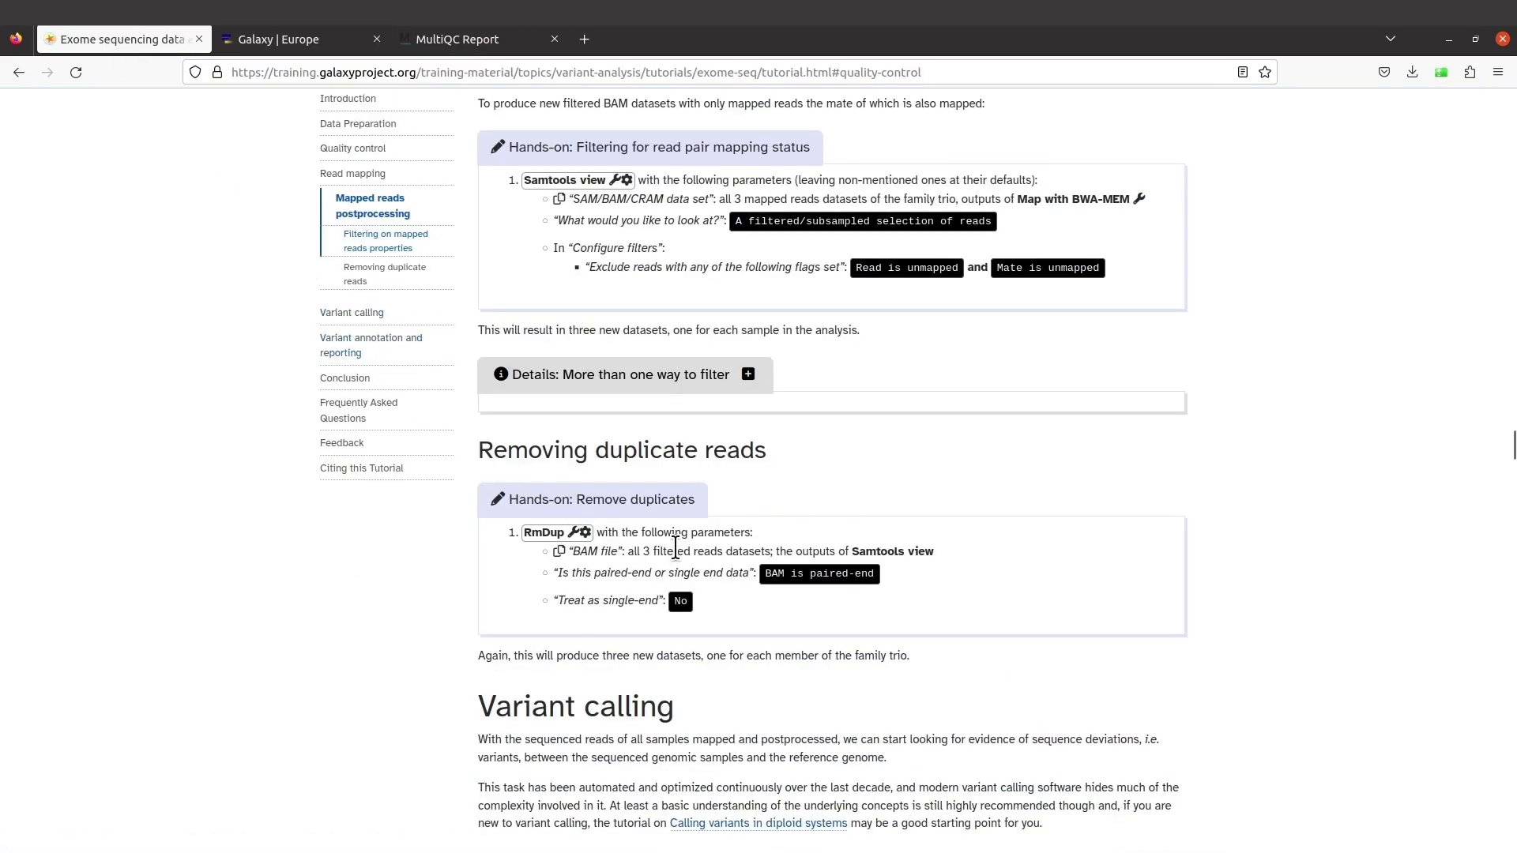
scroll(736, 582, "down", 3)
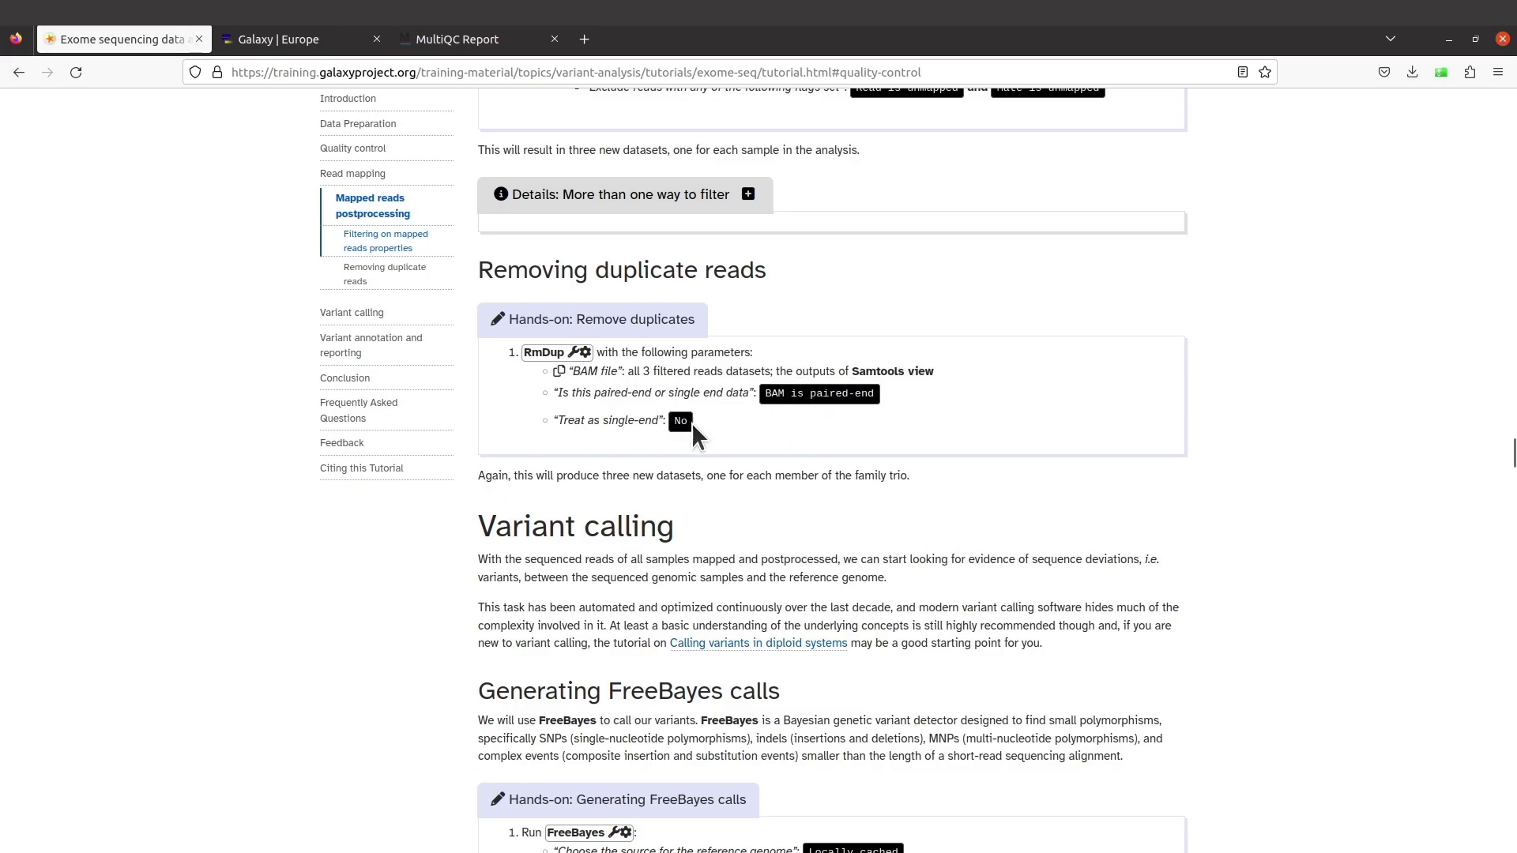
left_click(297, 38)
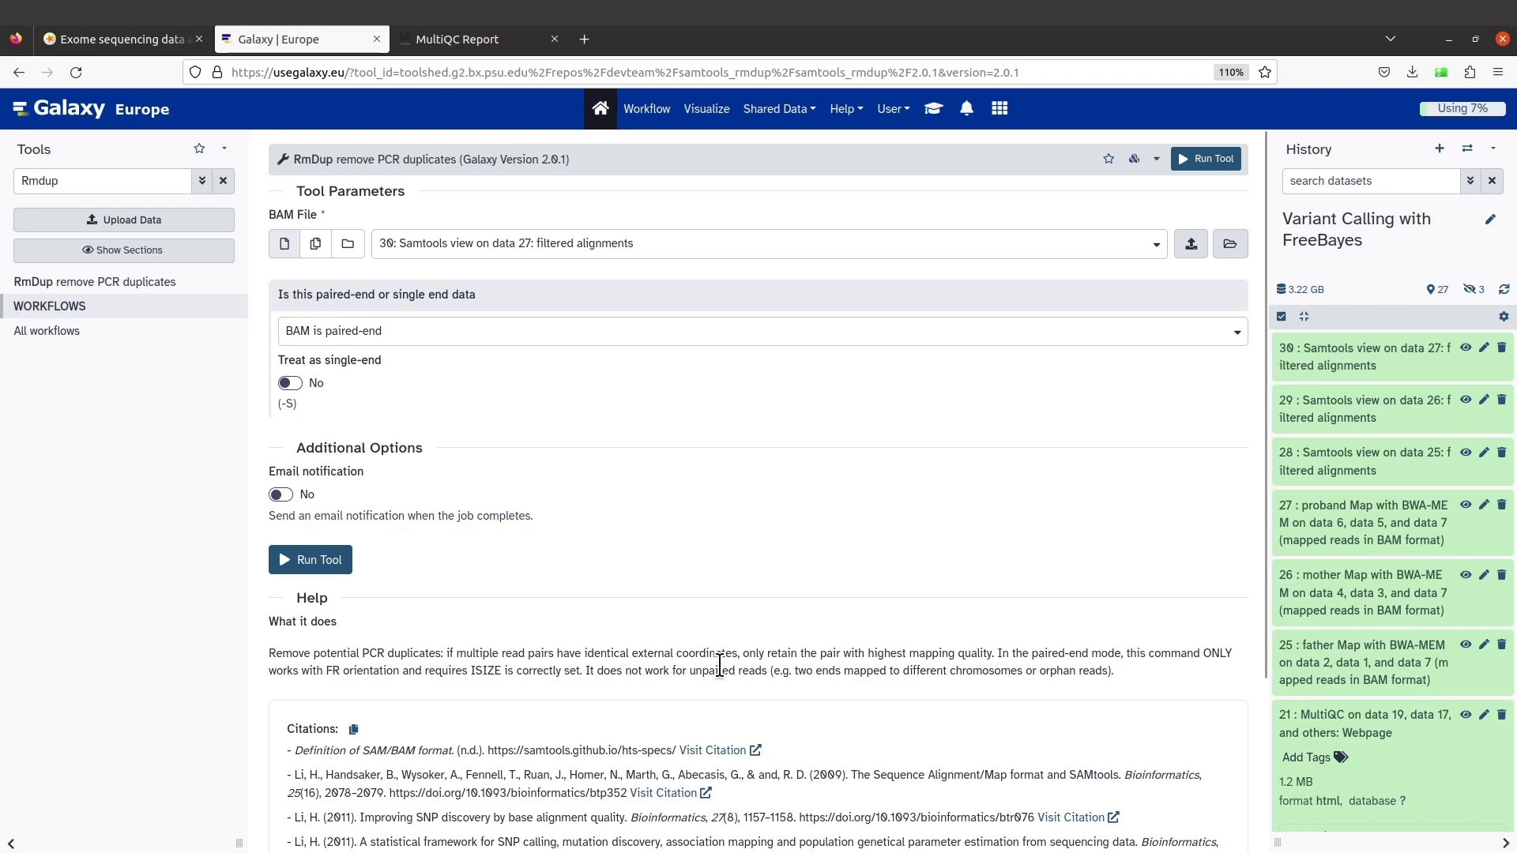
scroll(719, 663, "down", 3)
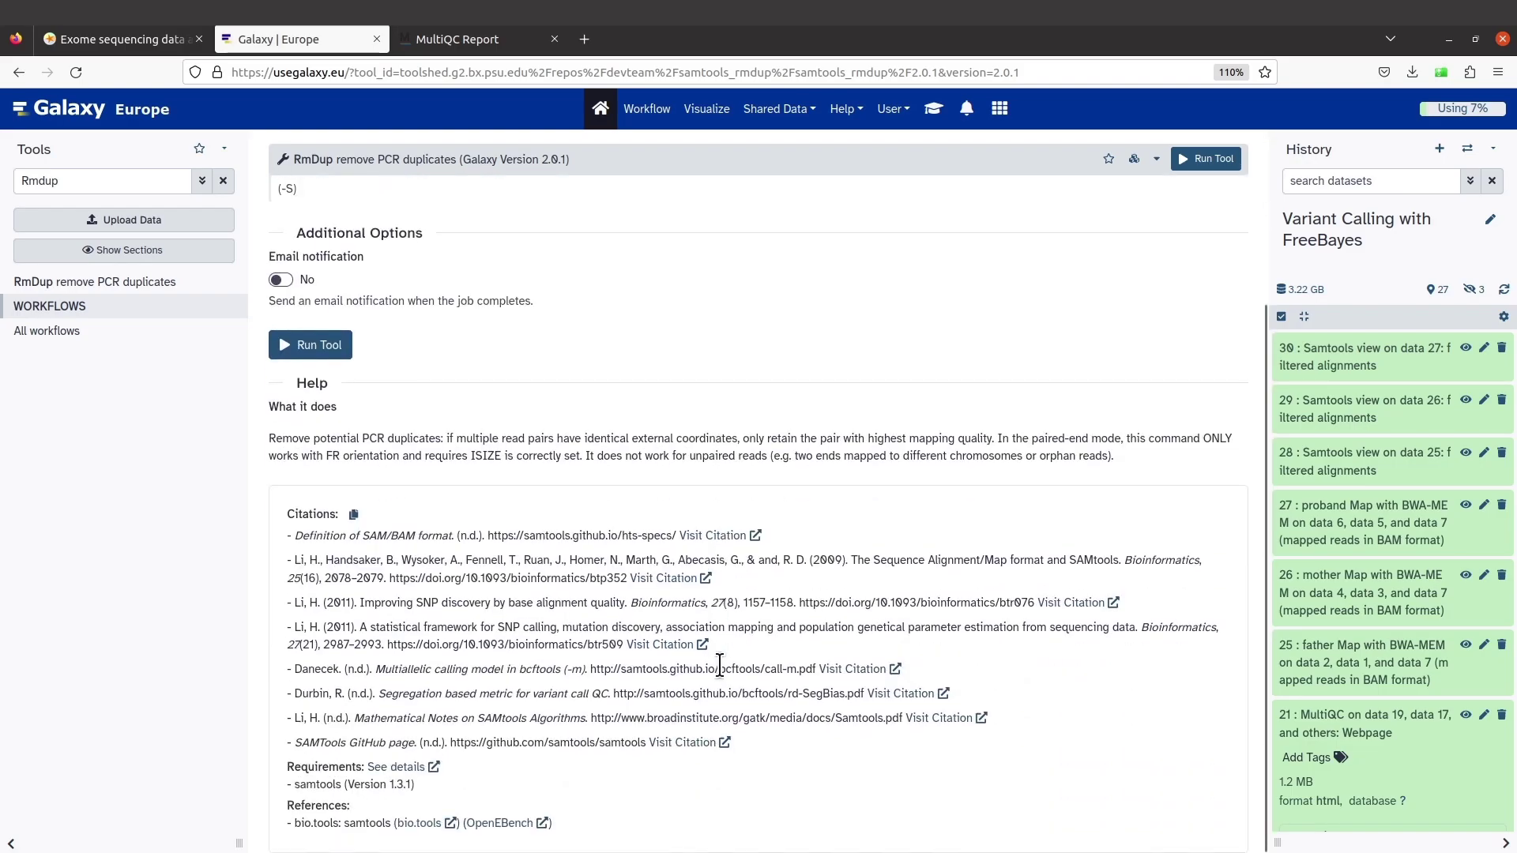
Select the three Samtools view filtered alignments datasets (28, 29 and 30) together as RmDup's BAM File input.
scroll(718, 663, "up", 3)
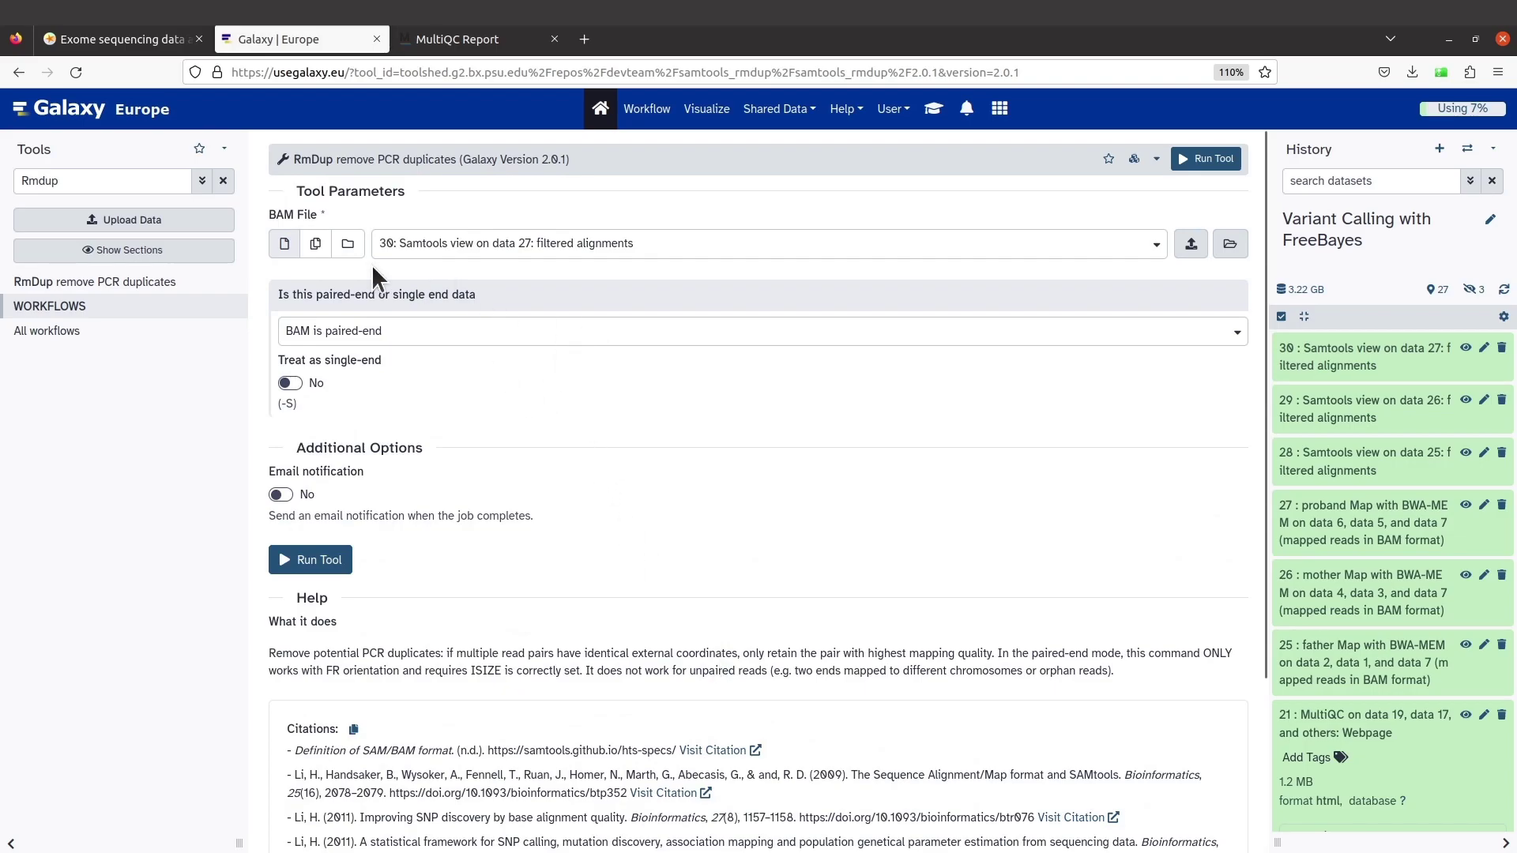
left_click(318, 251)
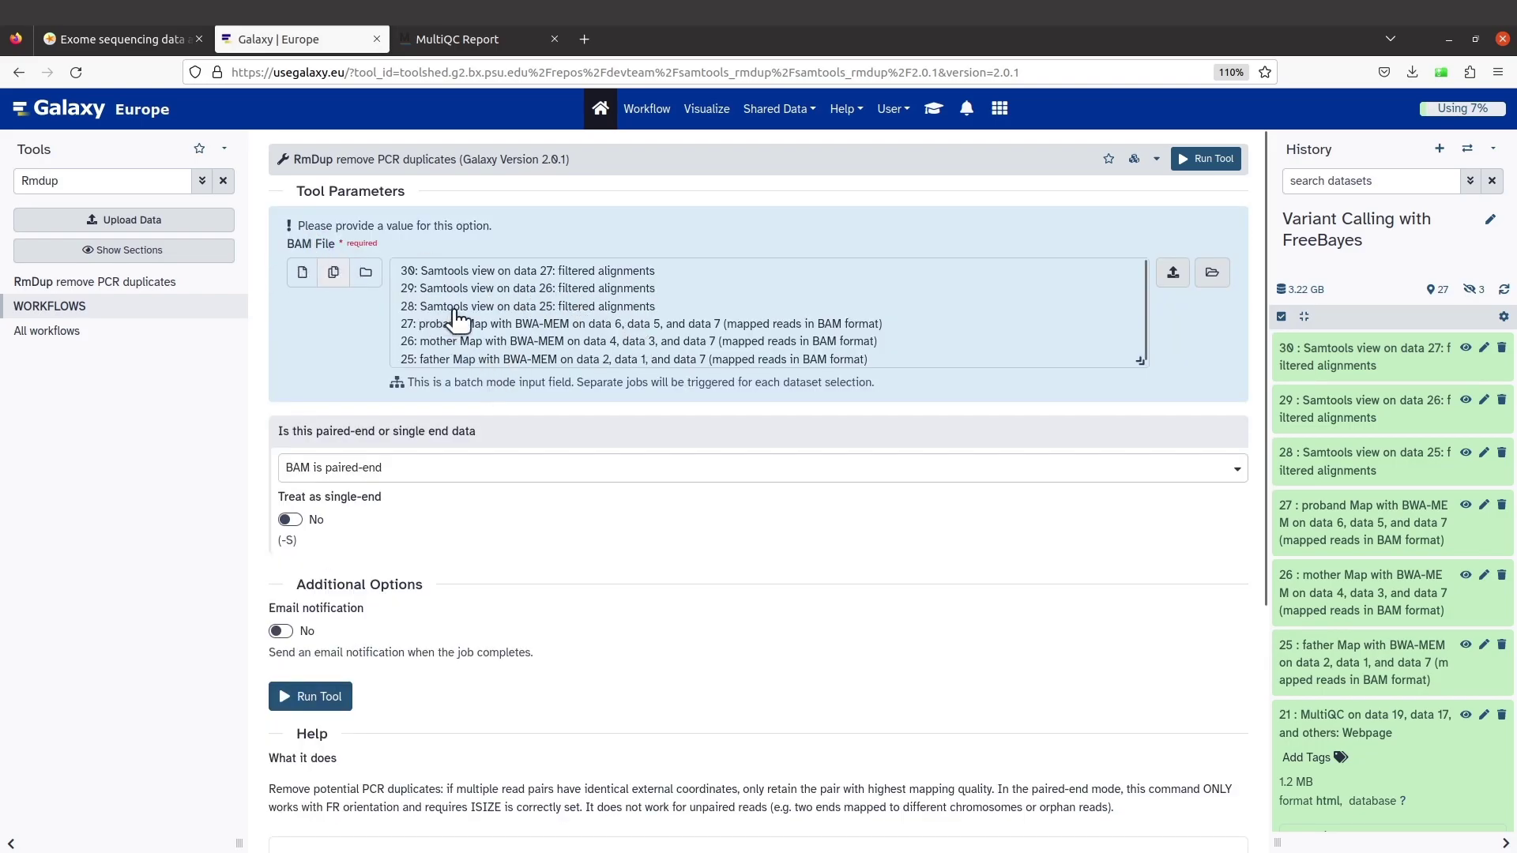
left_click(470, 274)
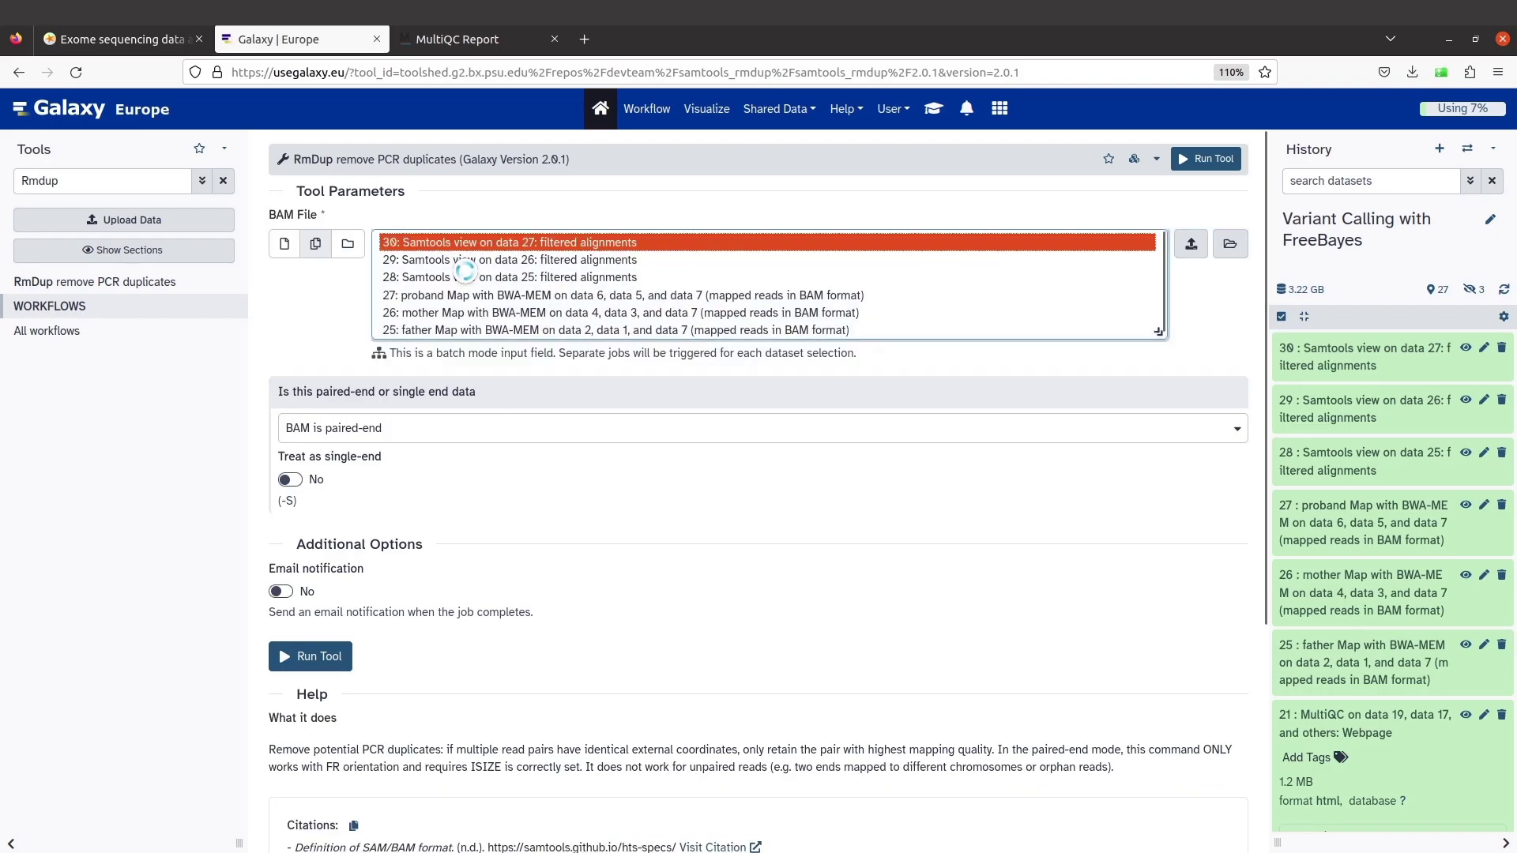
left_click(490, 260)
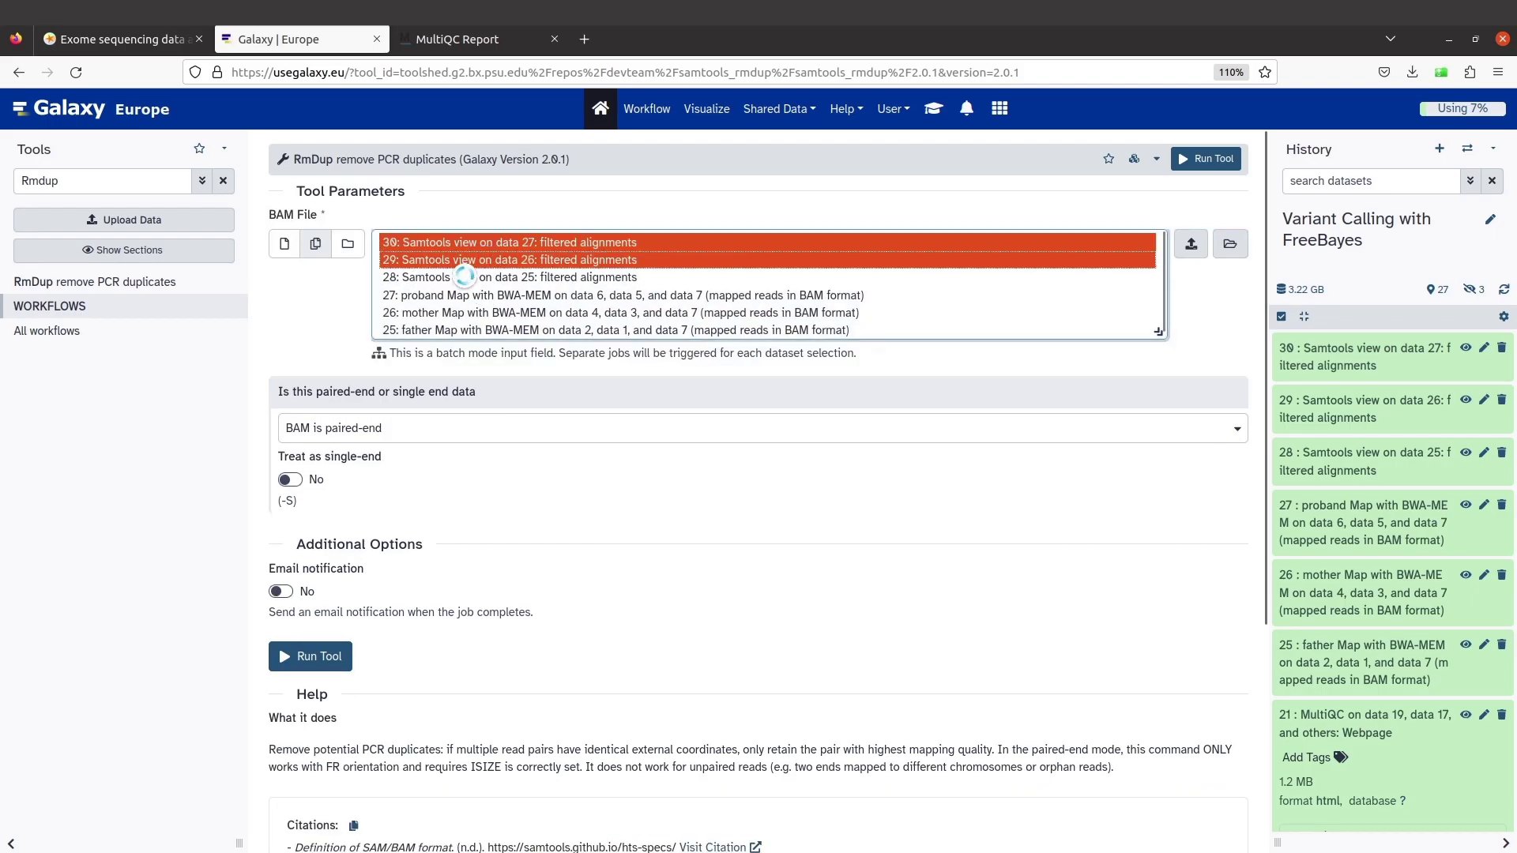
left_click(463, 277)
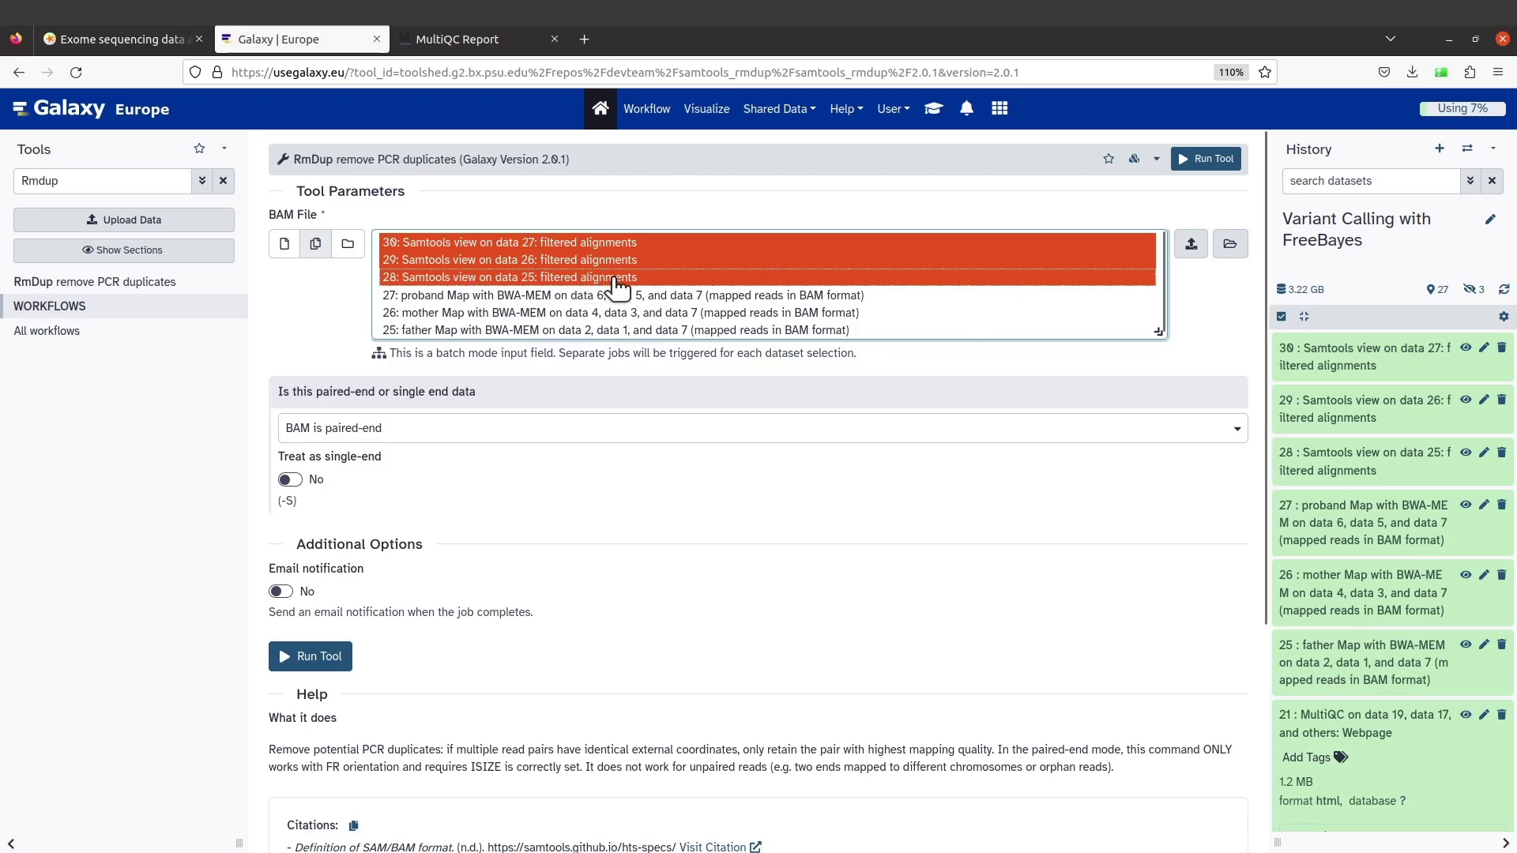
scroll(622, 287, "down", 1)
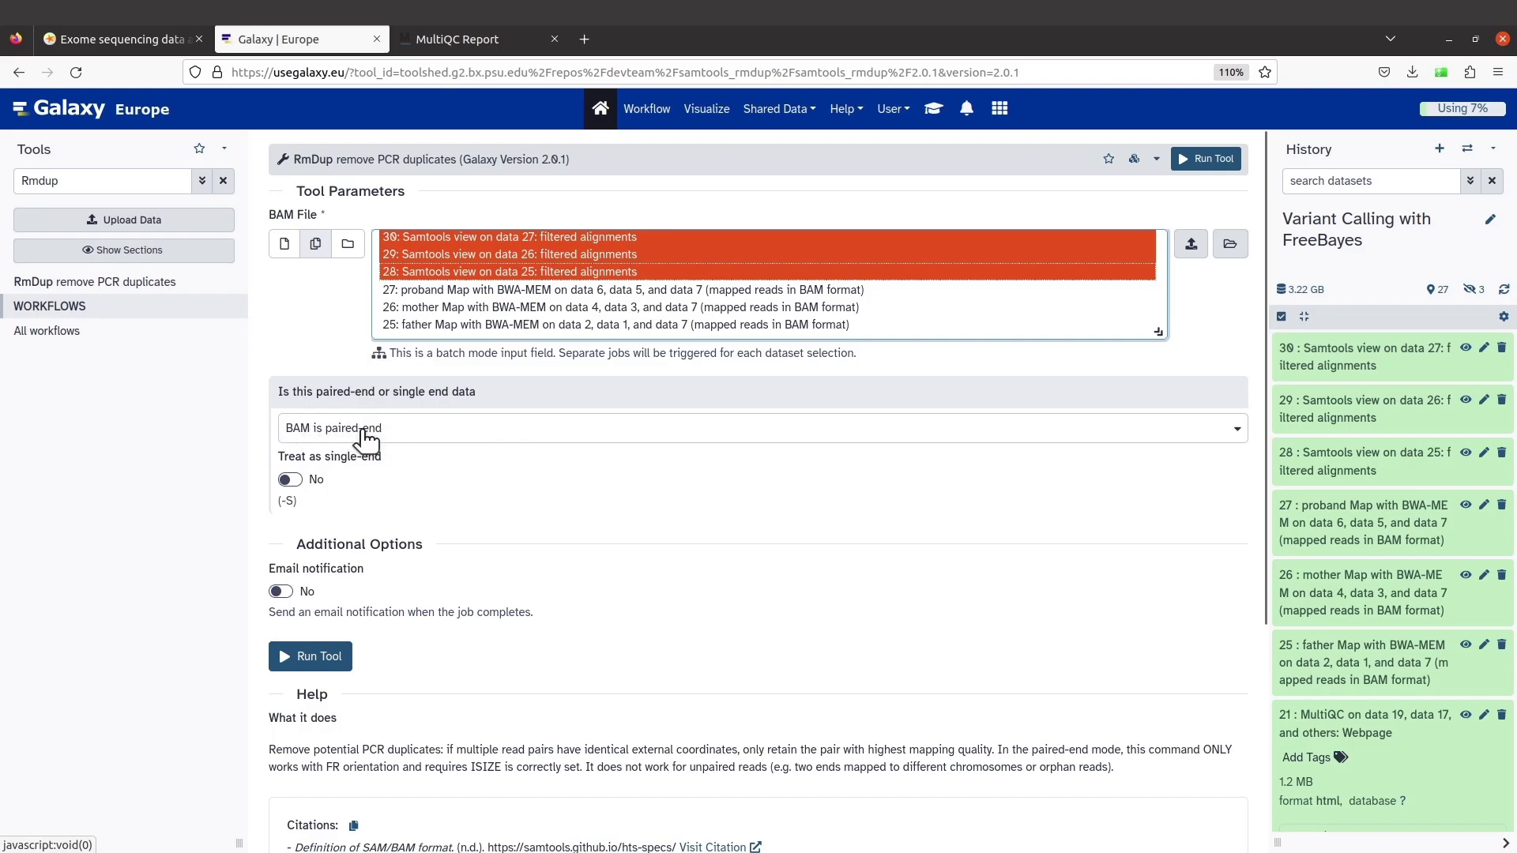
Choose "BAM is paired-end" as the data type, check the settings against the tutorial and run RmDup.
left_click(391, 429)
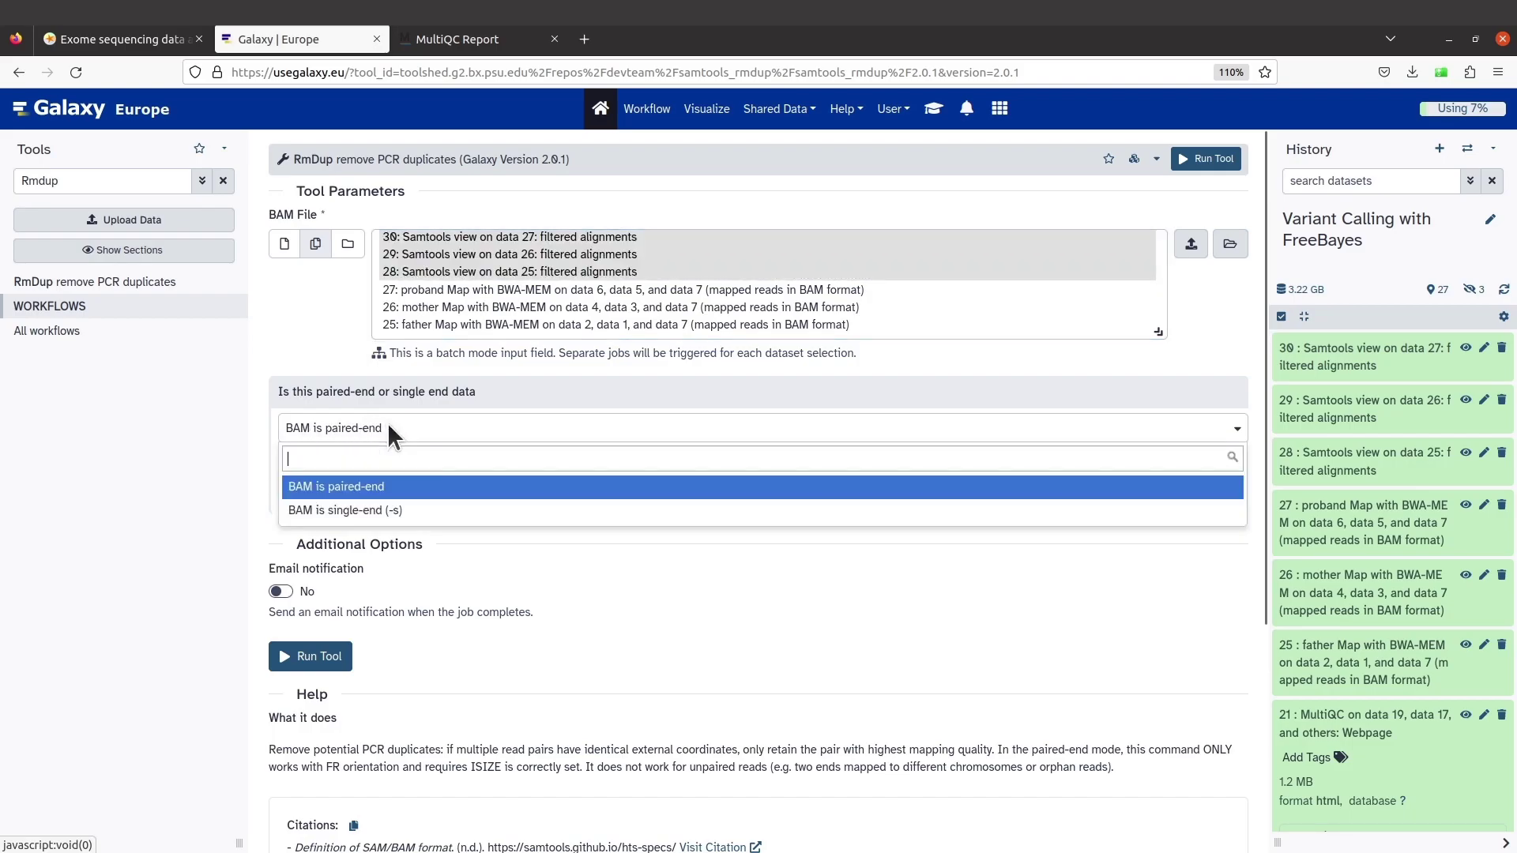
left_click(369, 491)
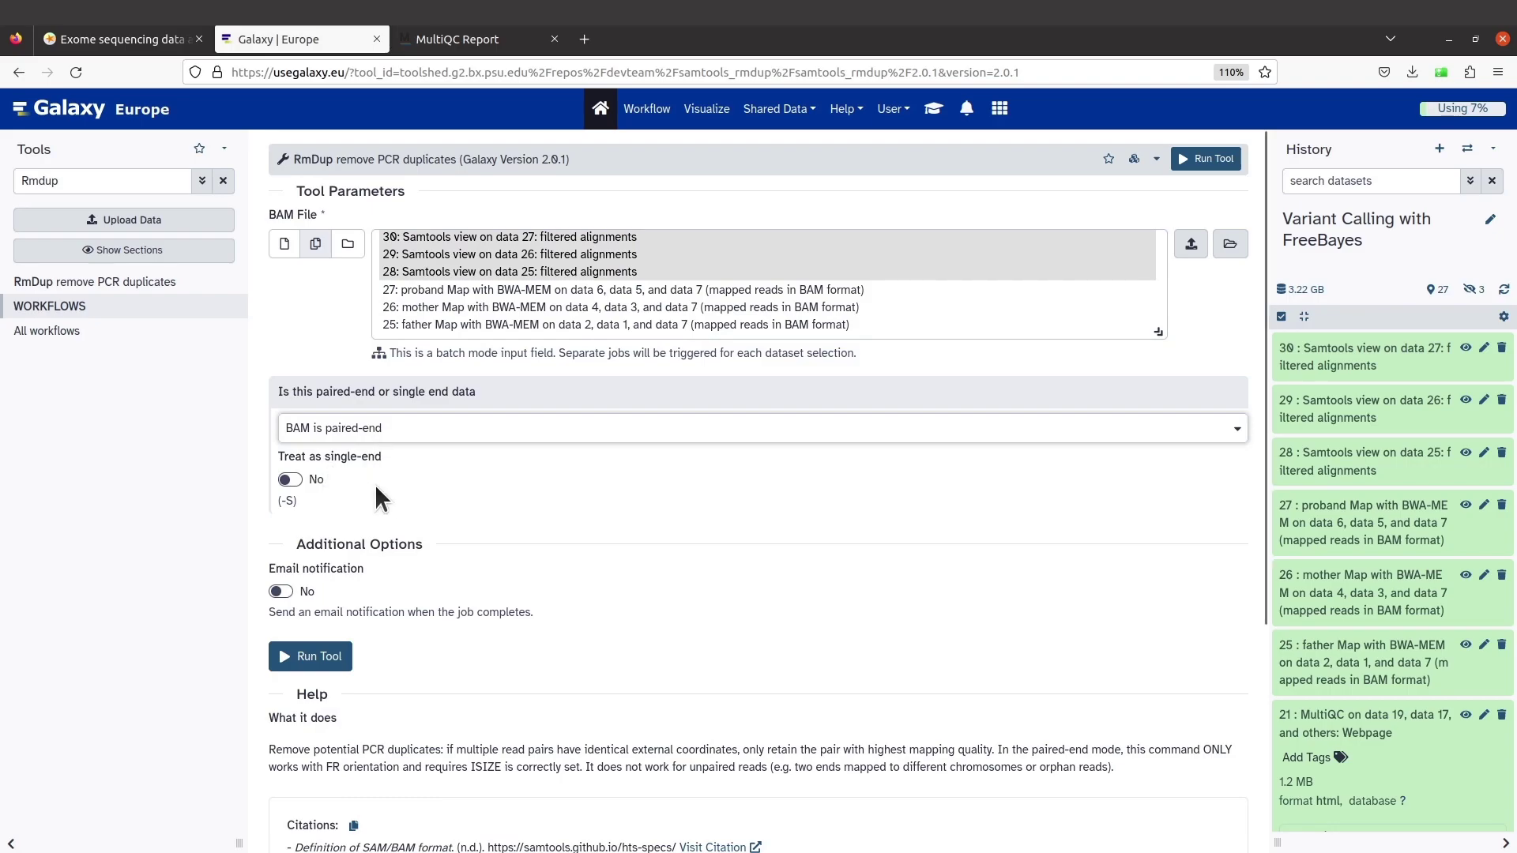
left_click(134, 38)
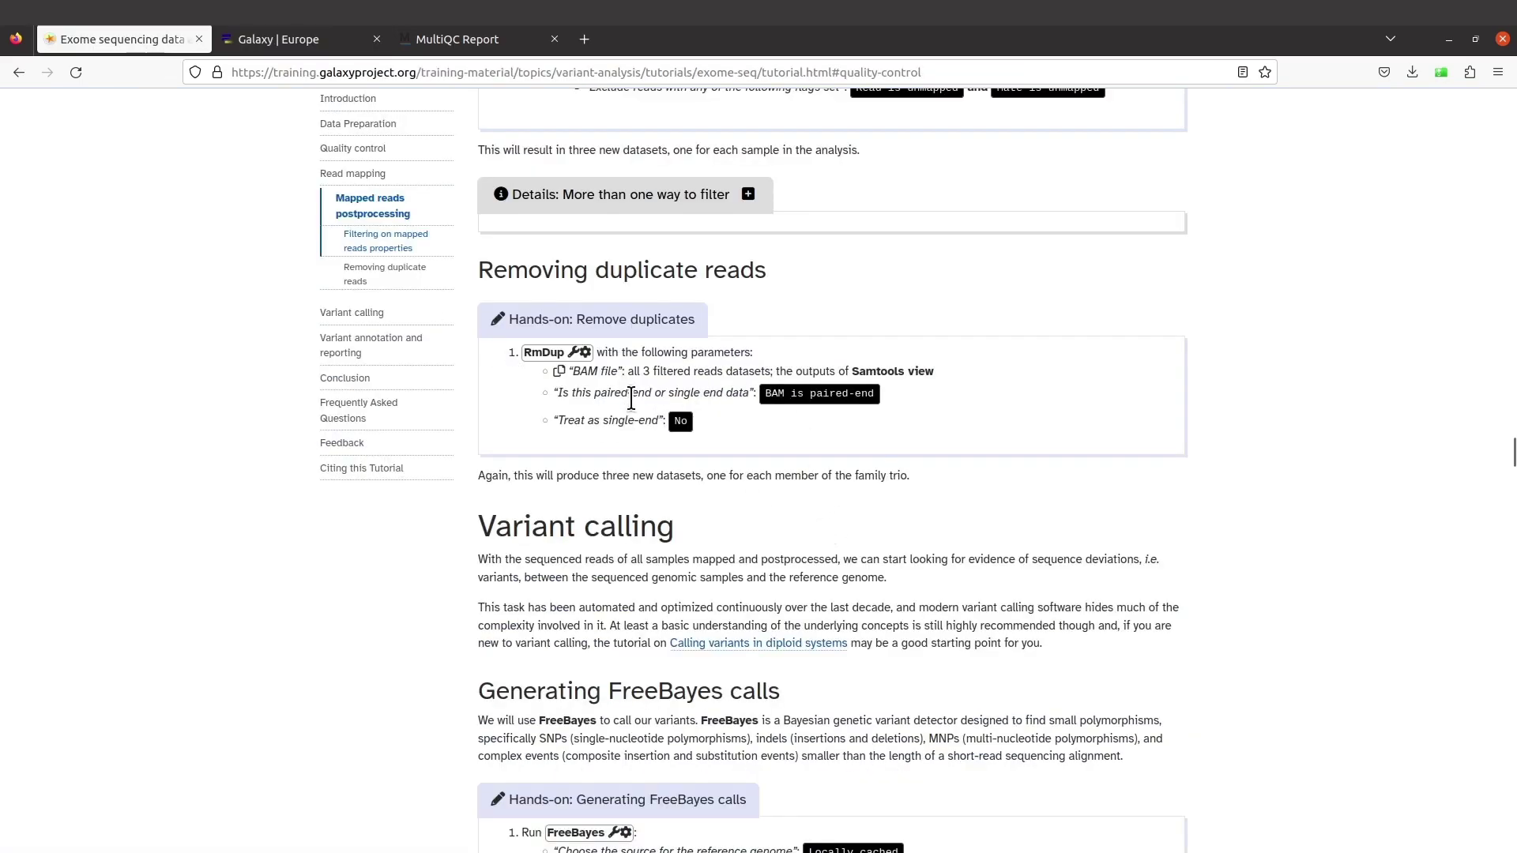
left_click(300, 35)
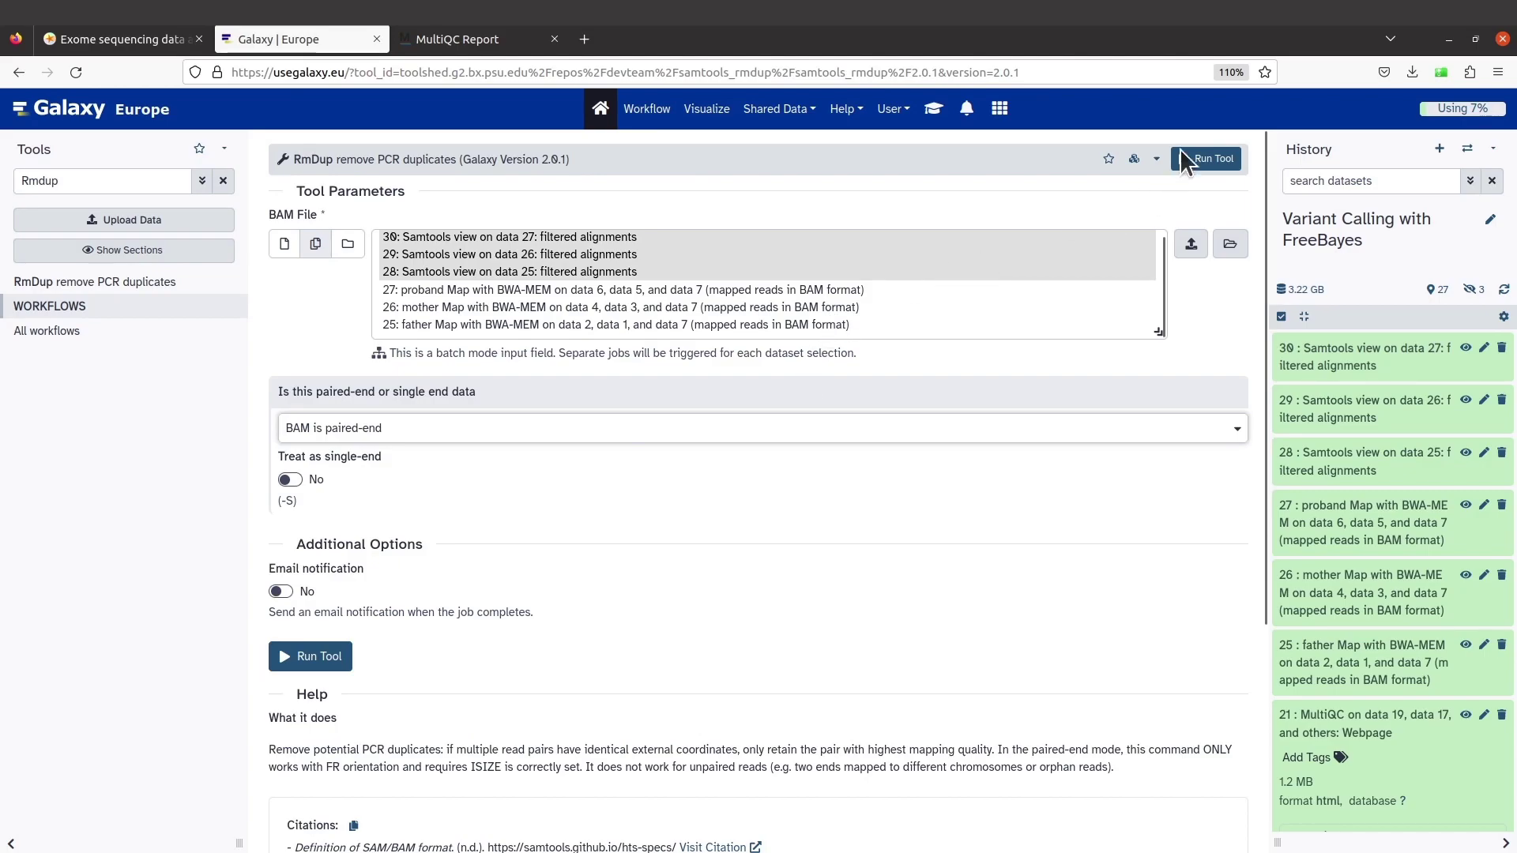
left_click(1206, 161)
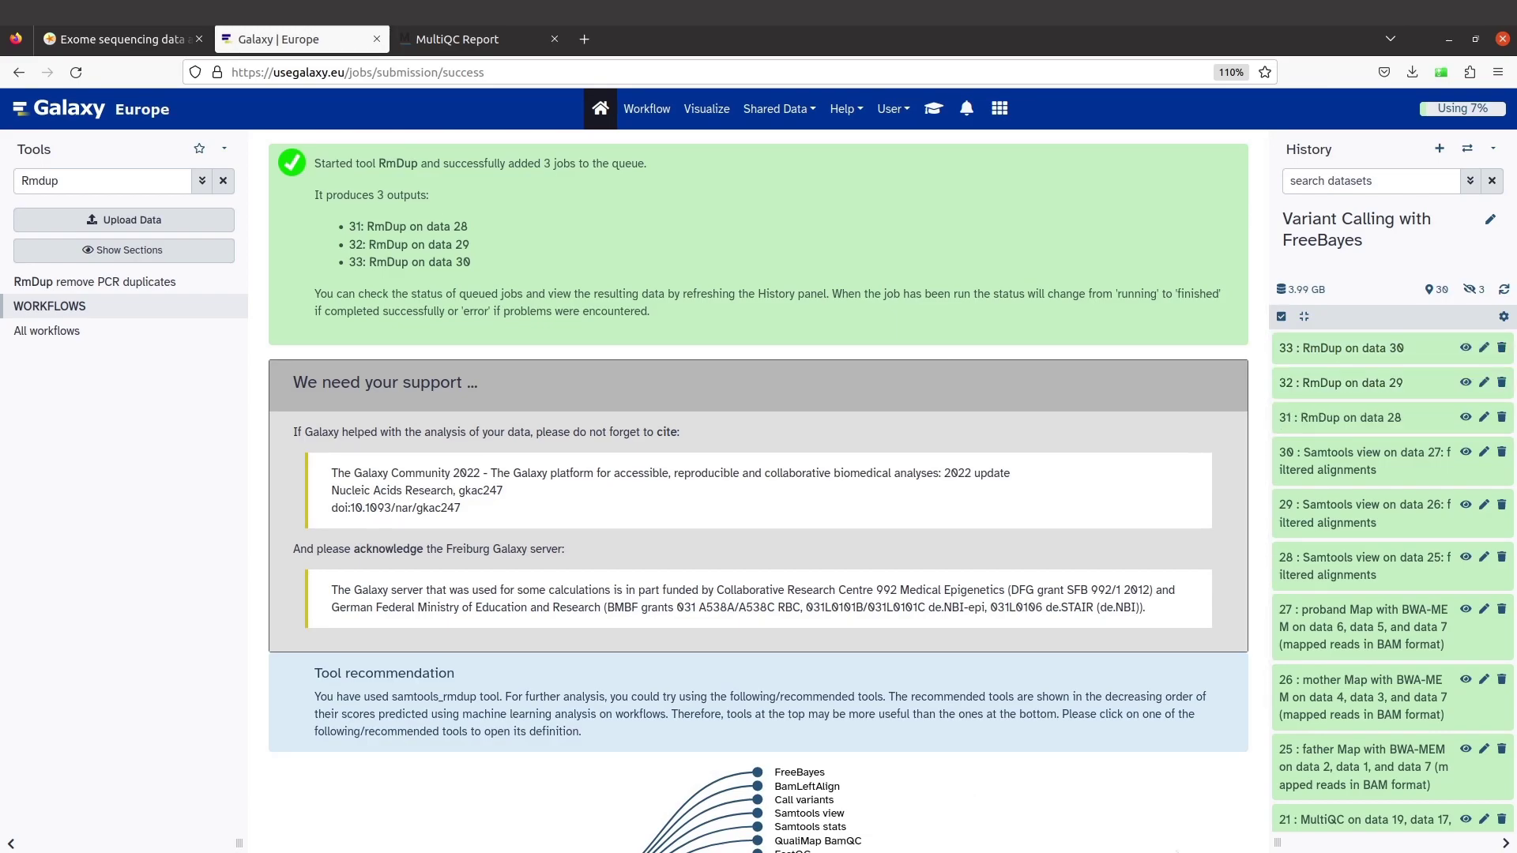
Inspect the size, format and database details of the three RmDup output datasets in the history.
left_click(1388, 346)
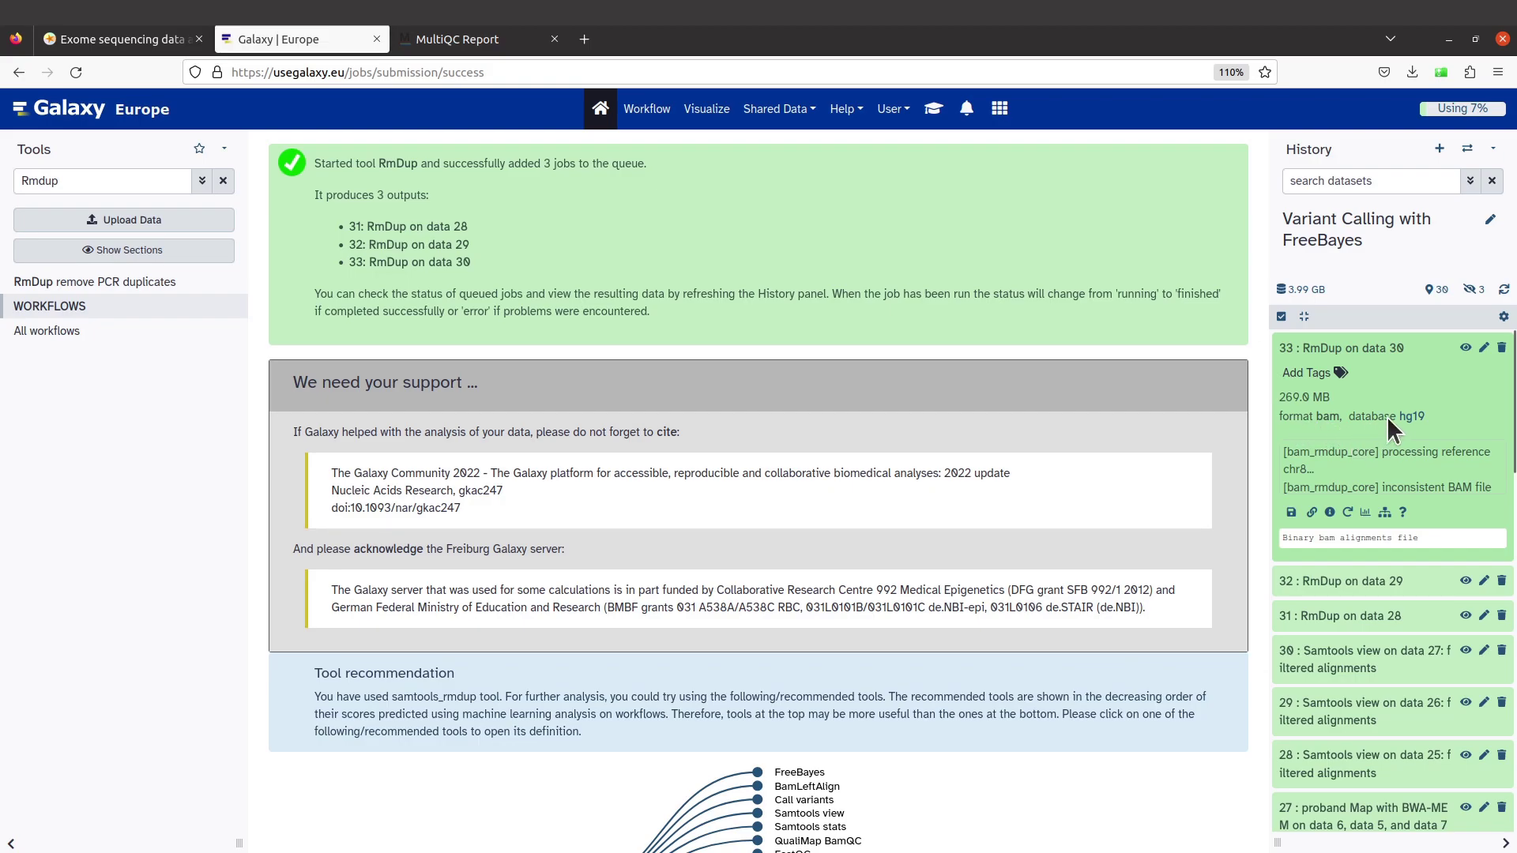
left_click(1411, 349)
left_click(1407, 383)
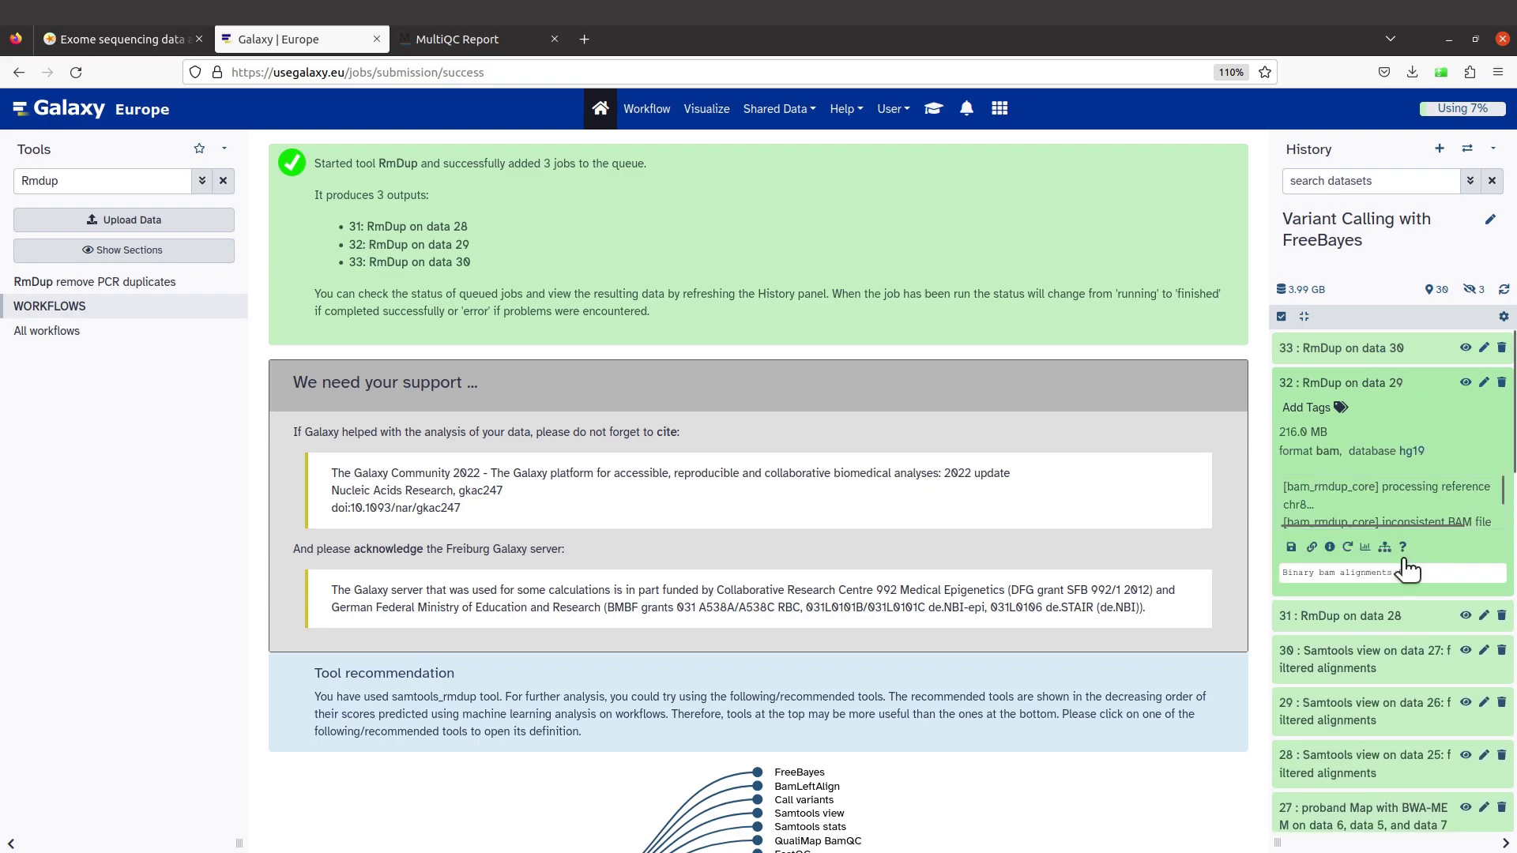
left_click(1414, 616)
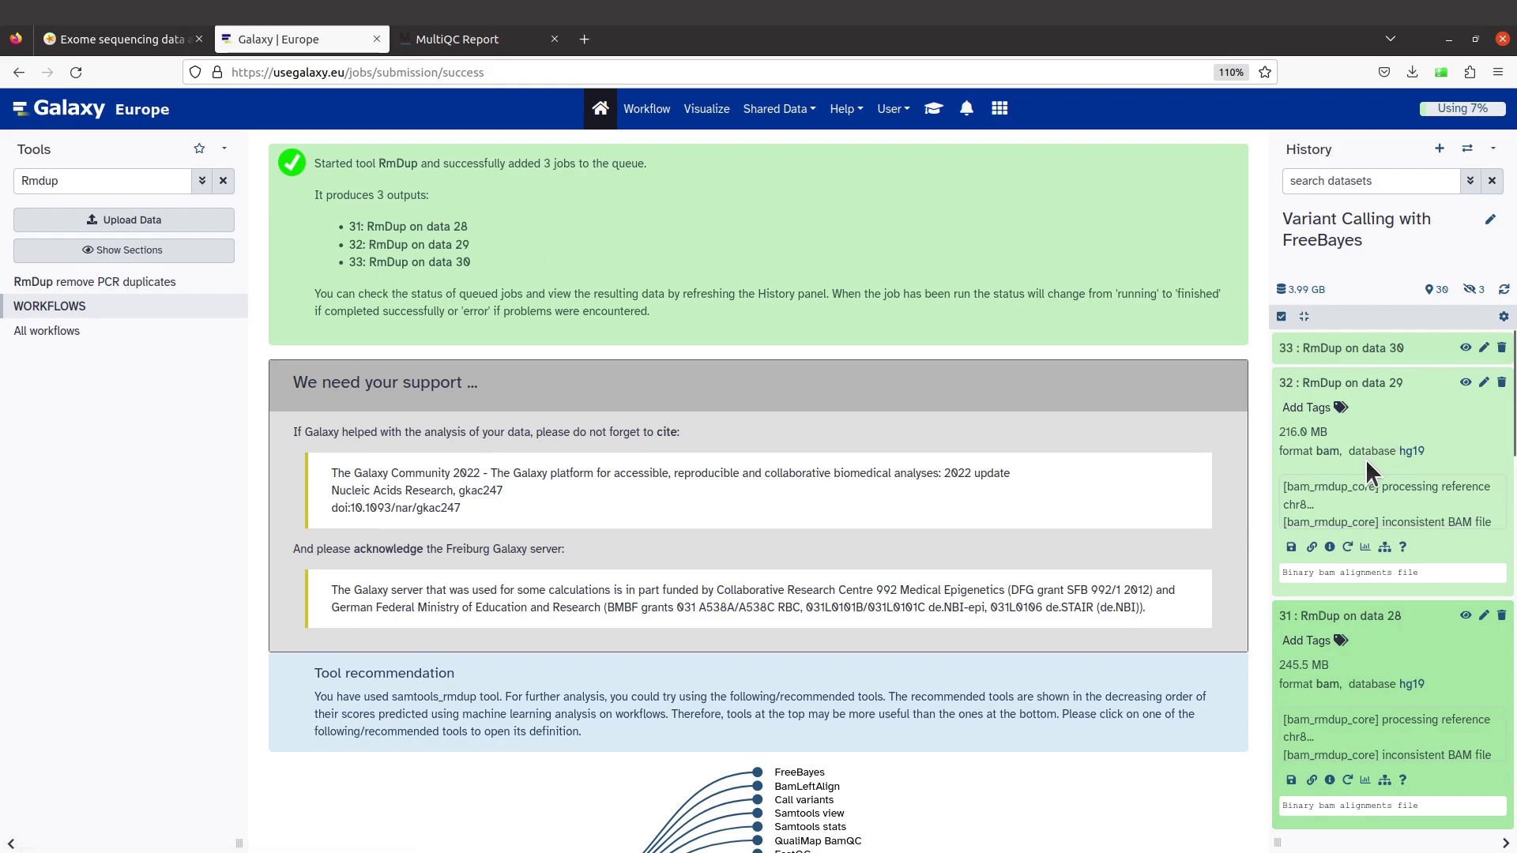
left_click(1425, 385)
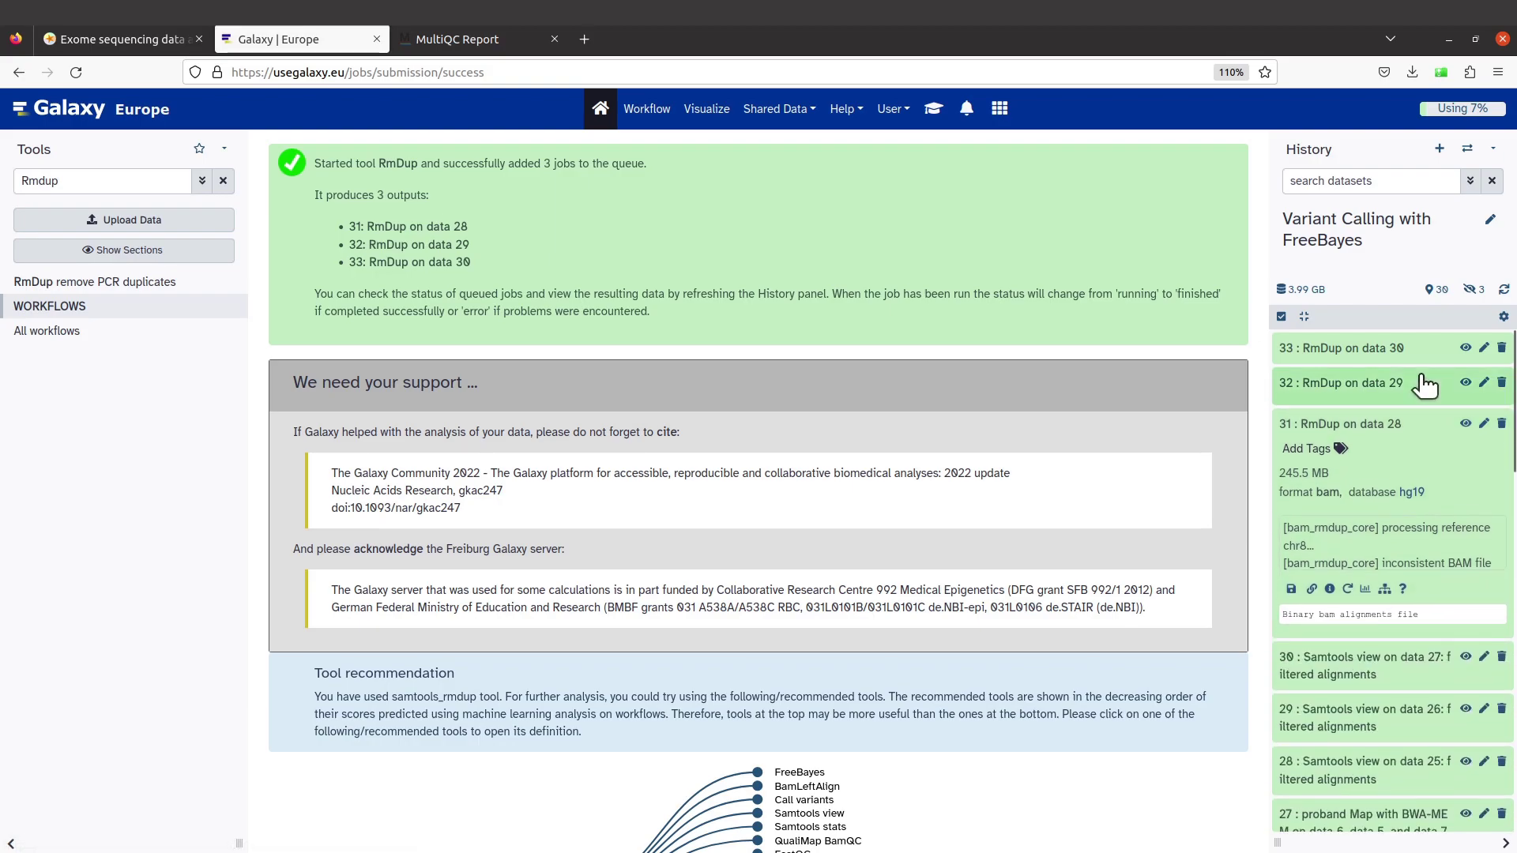
left_click(1422, 425)
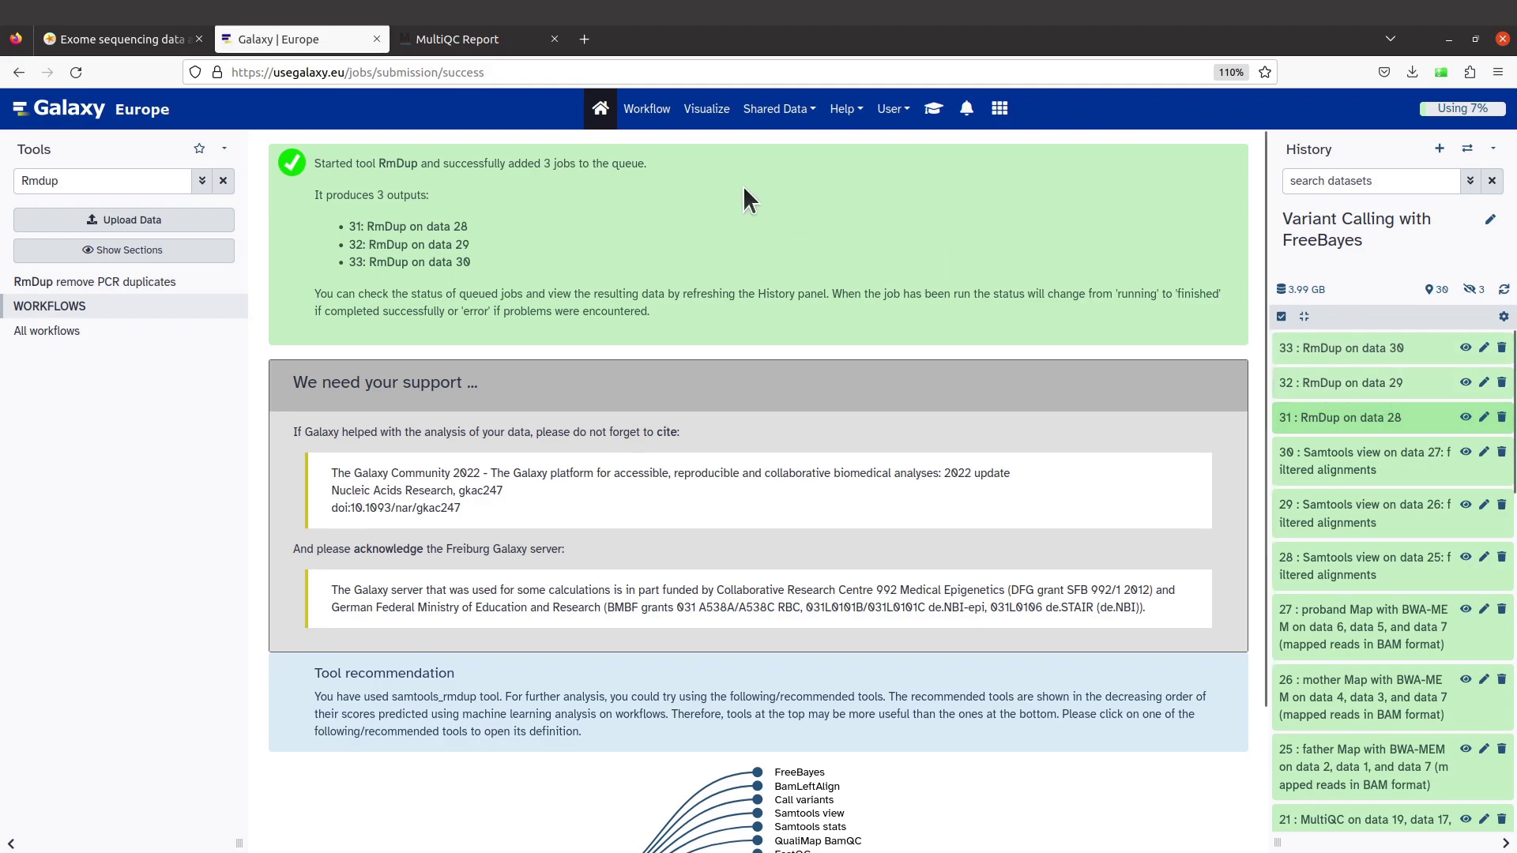
Read the tutorial's variant calling section and its parameters for generating FreeBayes calls, including the imported hg19 sequence option.
left_click(126, 36)
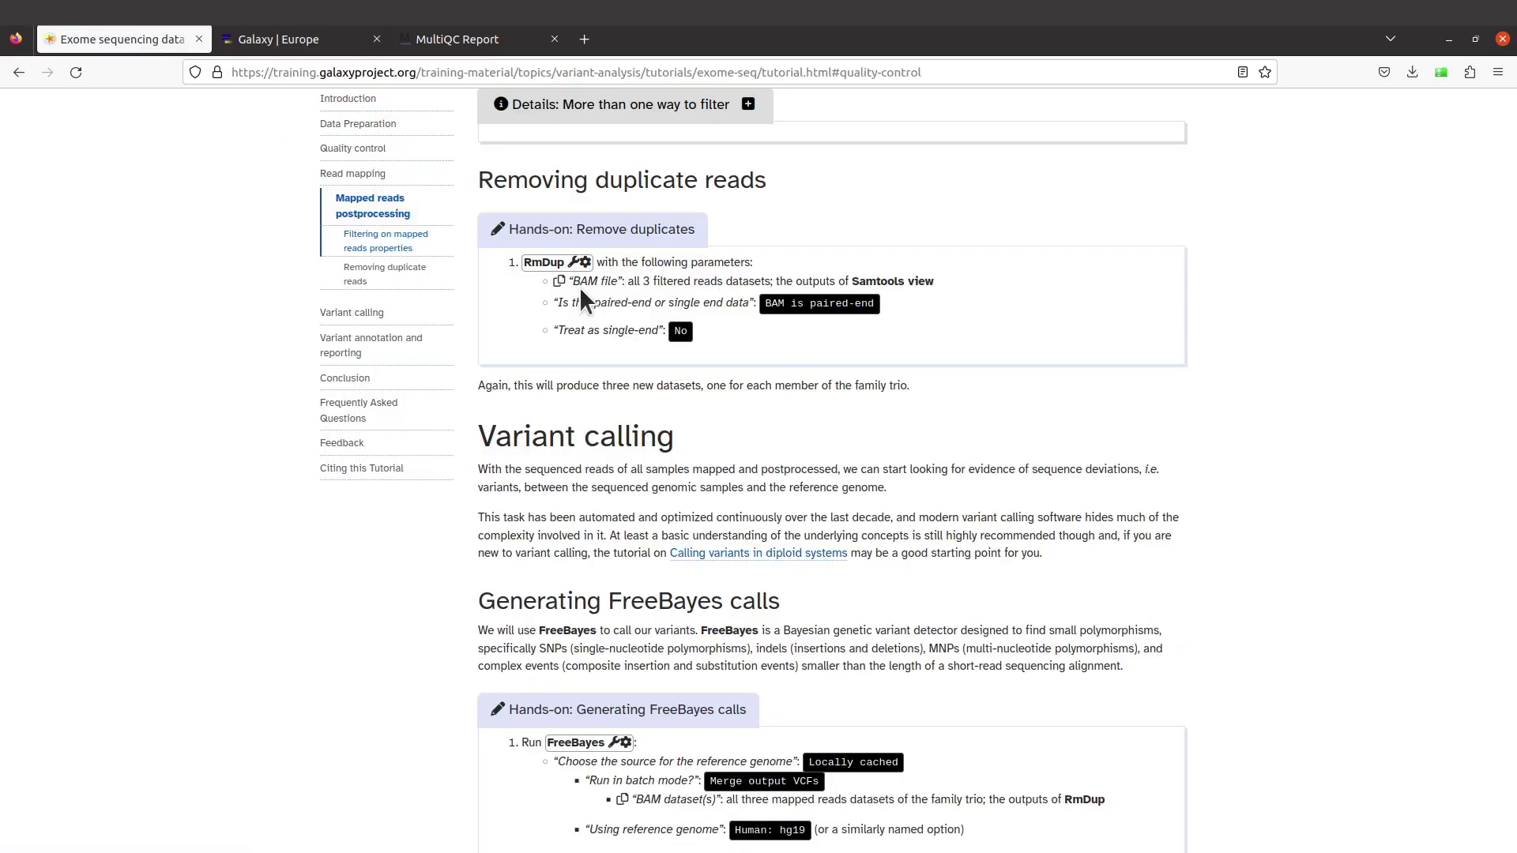
scroll(687, 429, "up", 3)
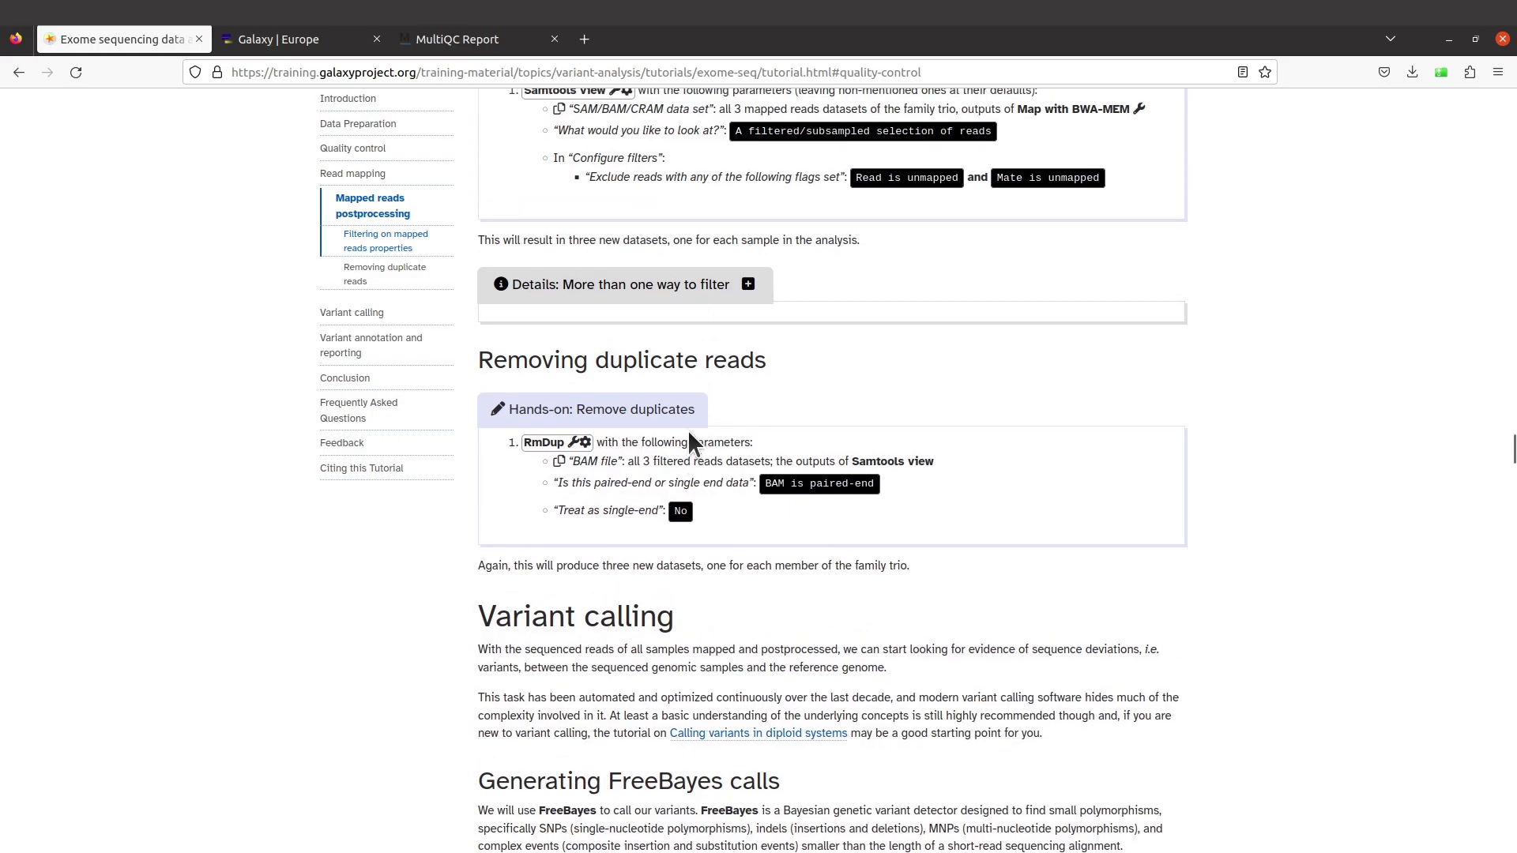
scroll(687, 429, "down", 3)
scroll(689, 434, "down", 2)
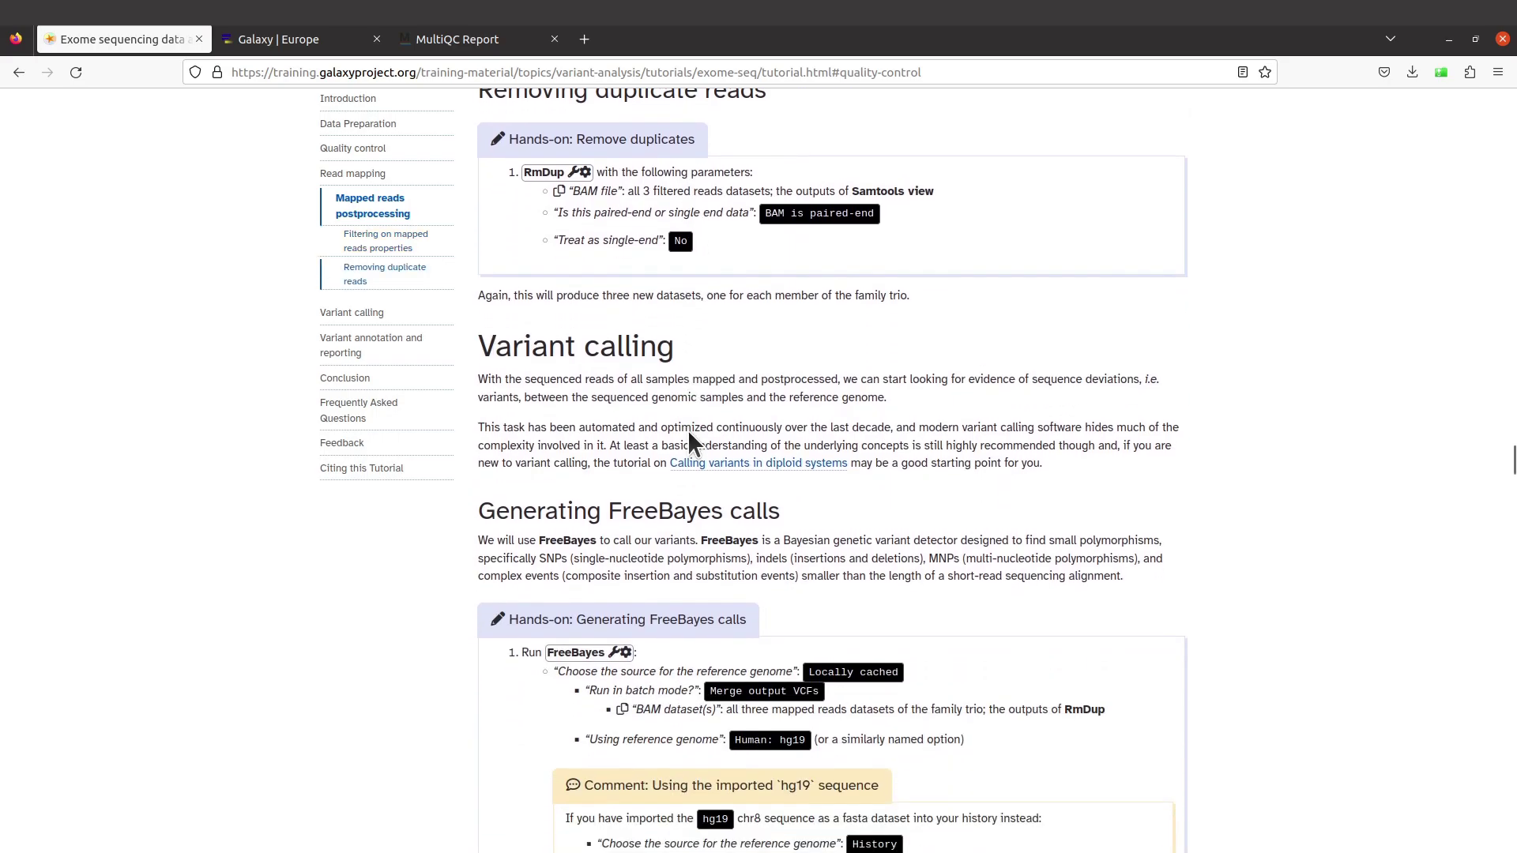
scroll(690, 406, "down", 2)
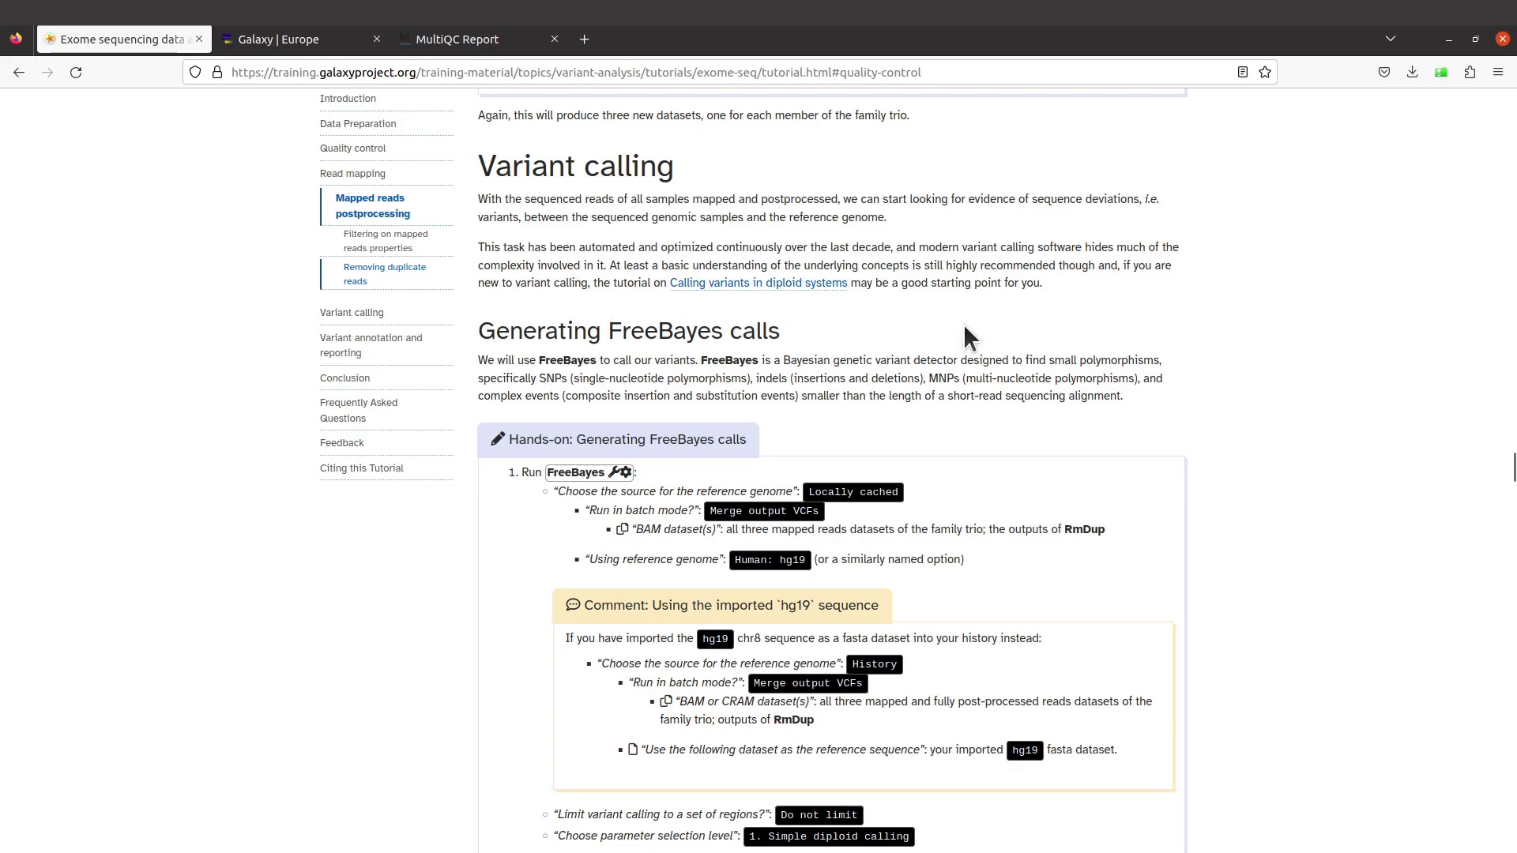
scroll(964, 323, "down", 2)
scroll(964, 324, "up", 2)
scroll(796, 382, "down", 2)
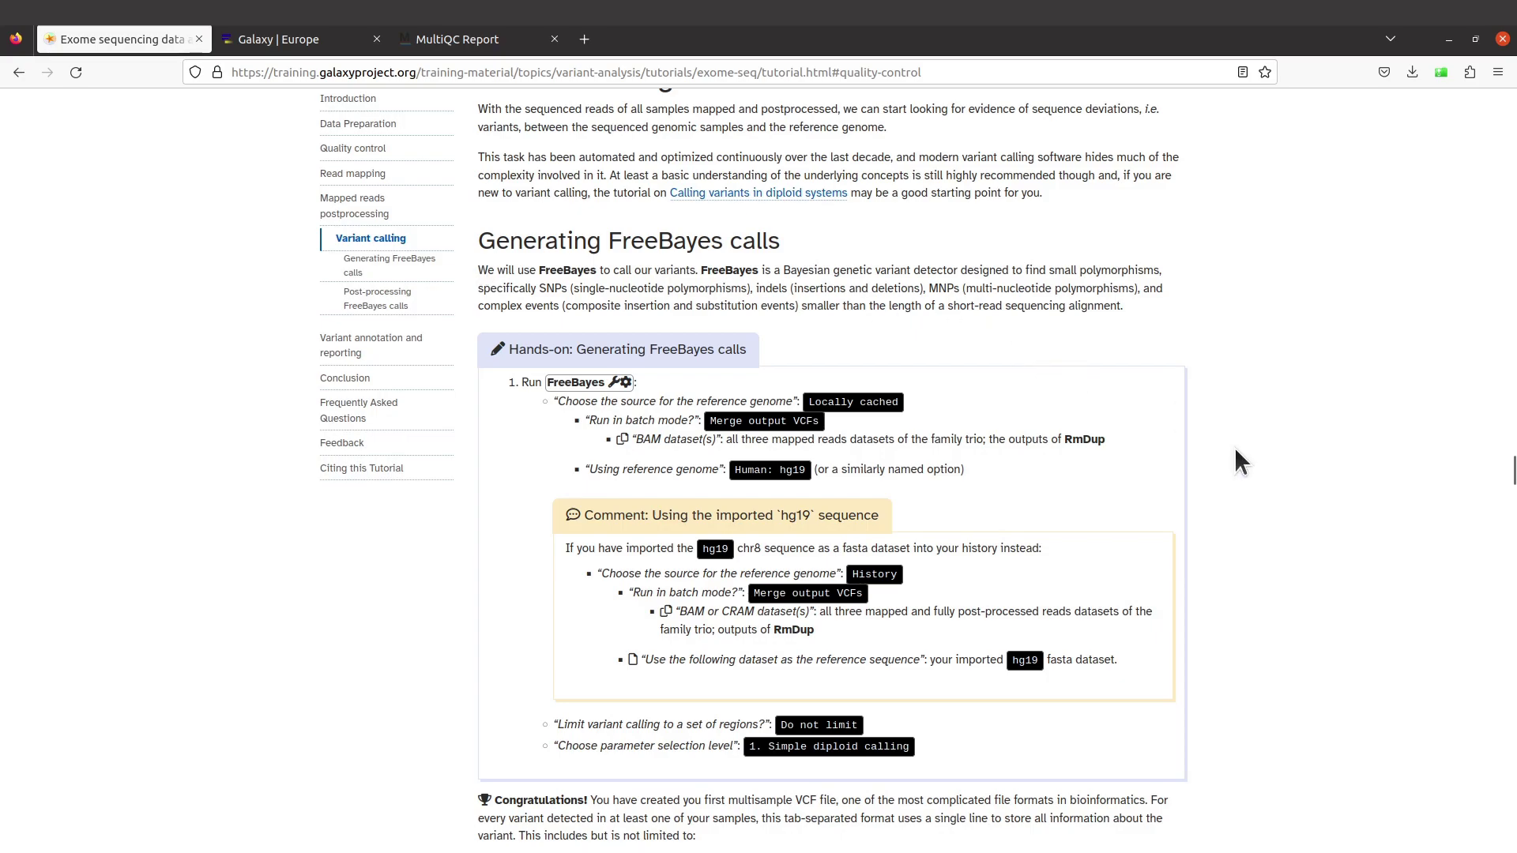
scroll(1235, 449, "down", 1)
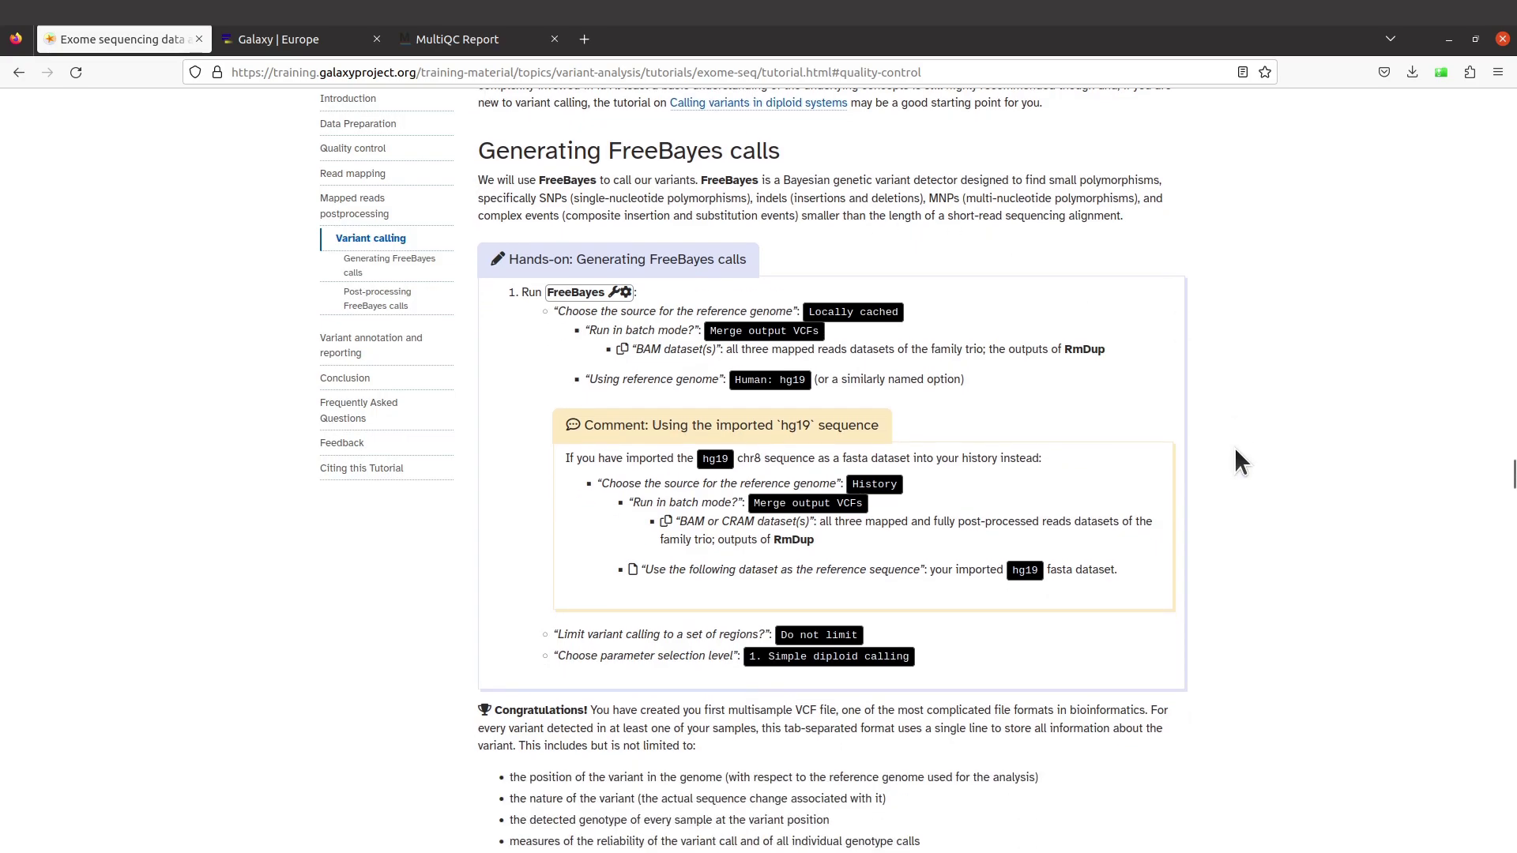
scroll(1236, 449, "down", 1)
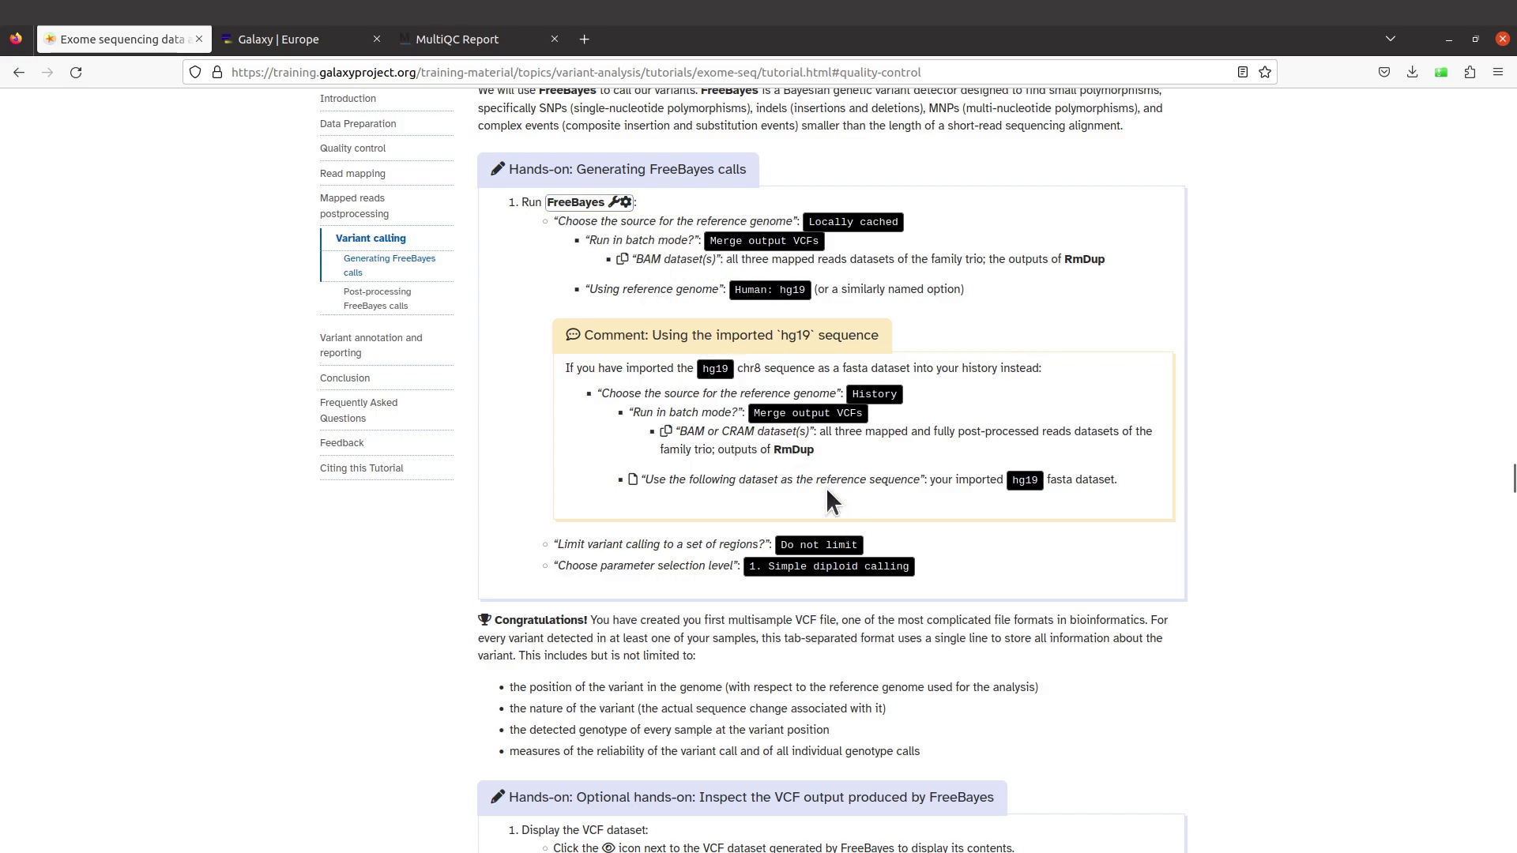
Return to Galaxy, search the tools for "FreeBayes" and open the FreeBayes bayesian genetic variant detector.
left_click(275, 36)
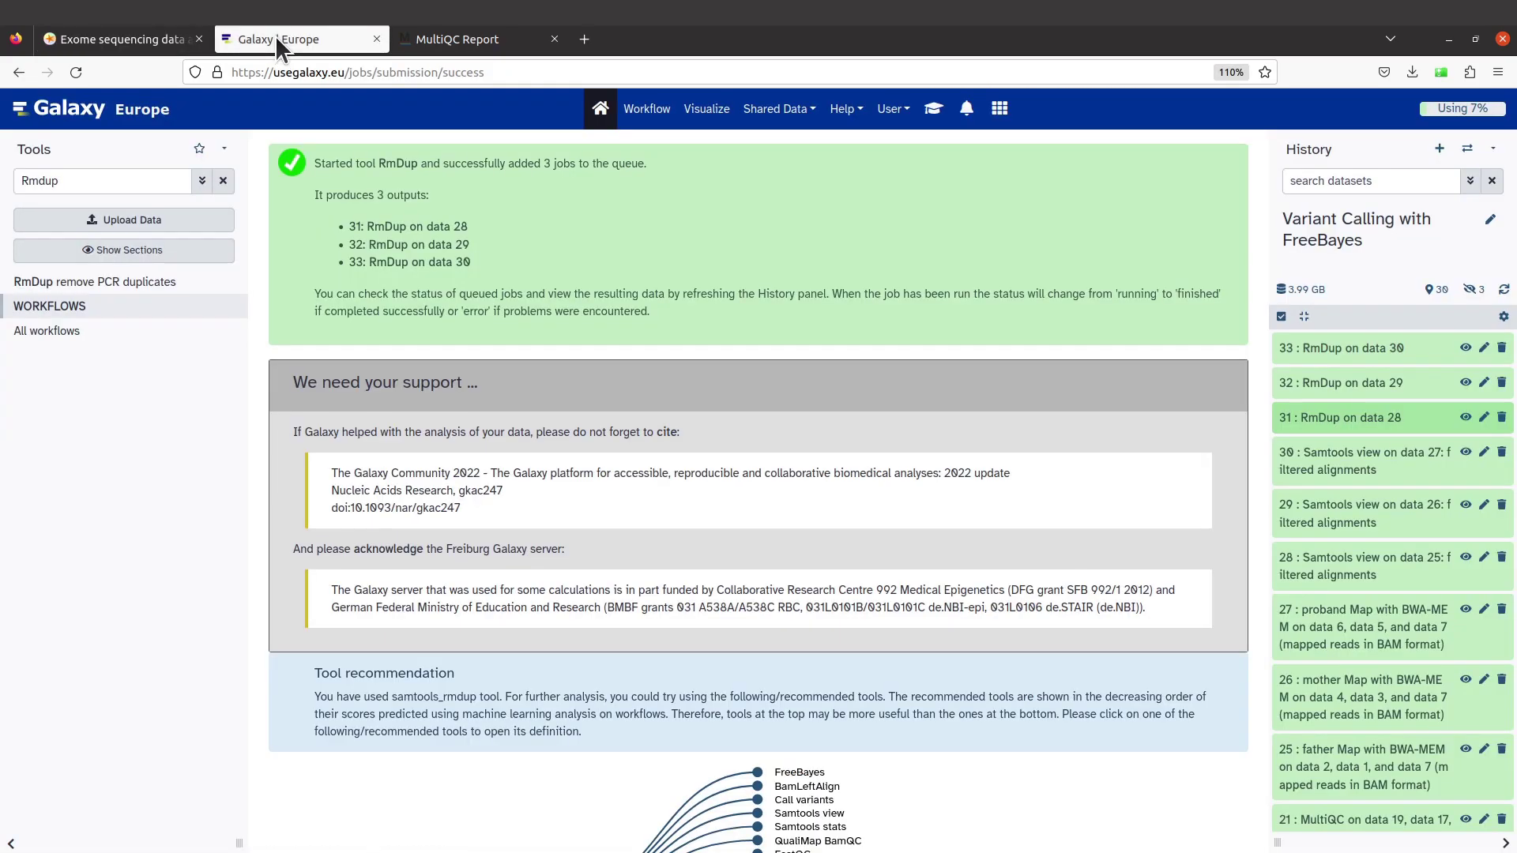
left_click(101, 184)
key("BackSpace")
key("BackSpace")
key("BackSpace")
key("BackSpace")
key("BackSpace")
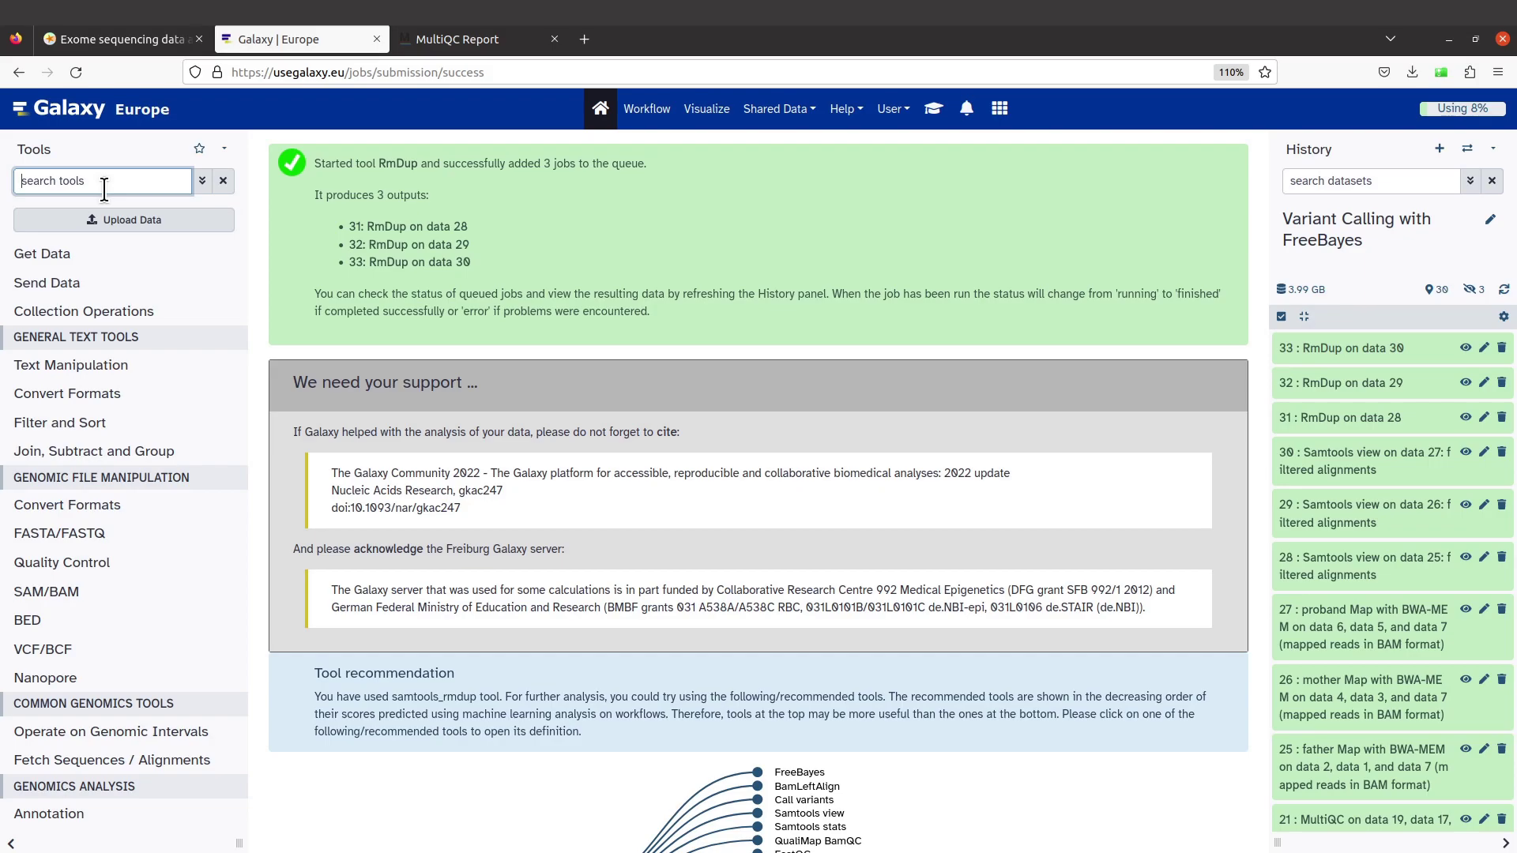
type("Fr")
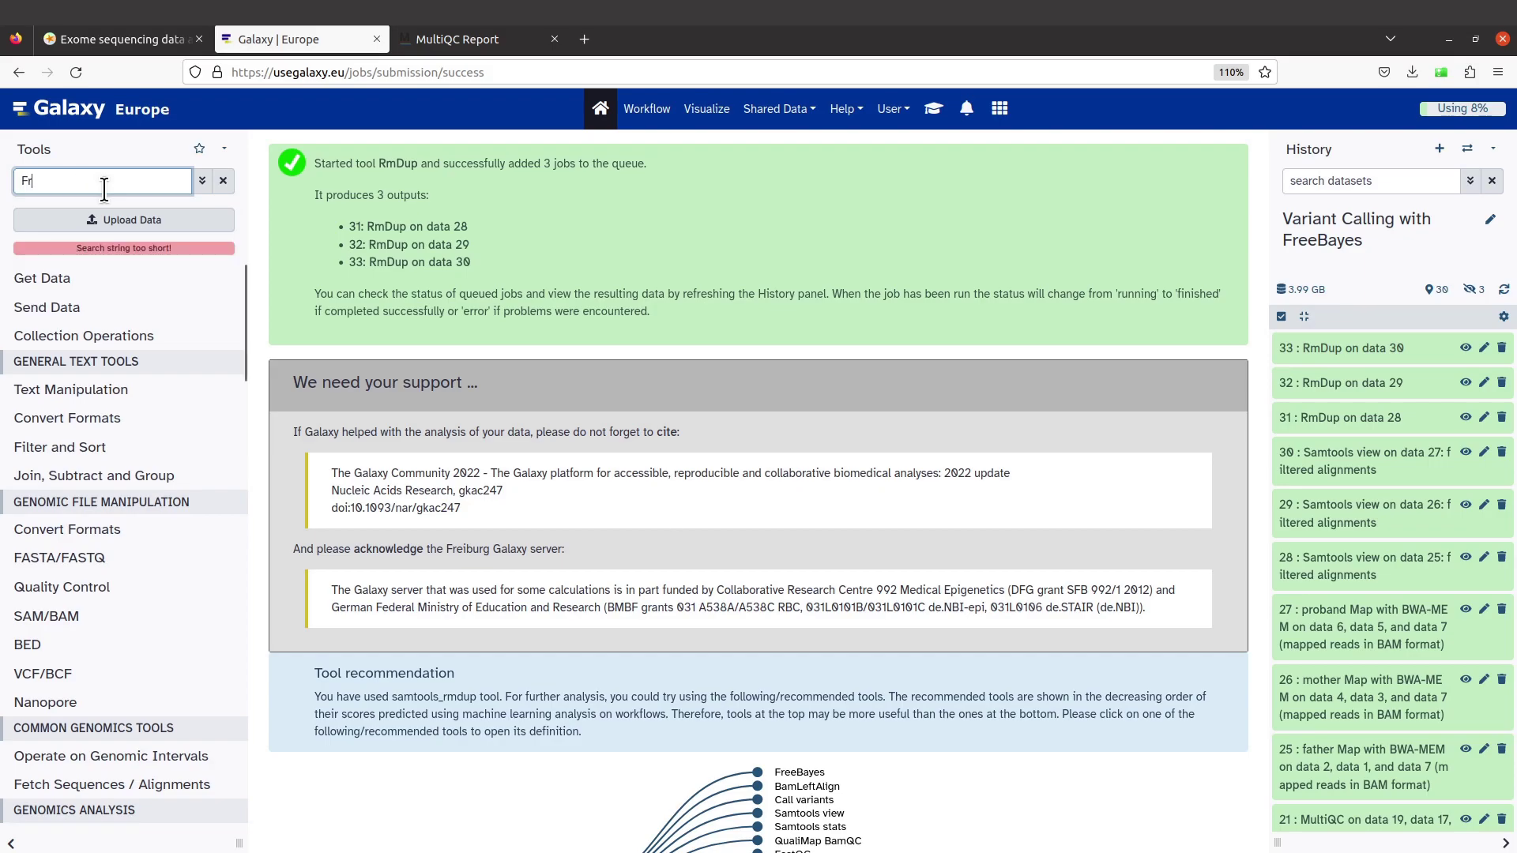
type("eeBayes")
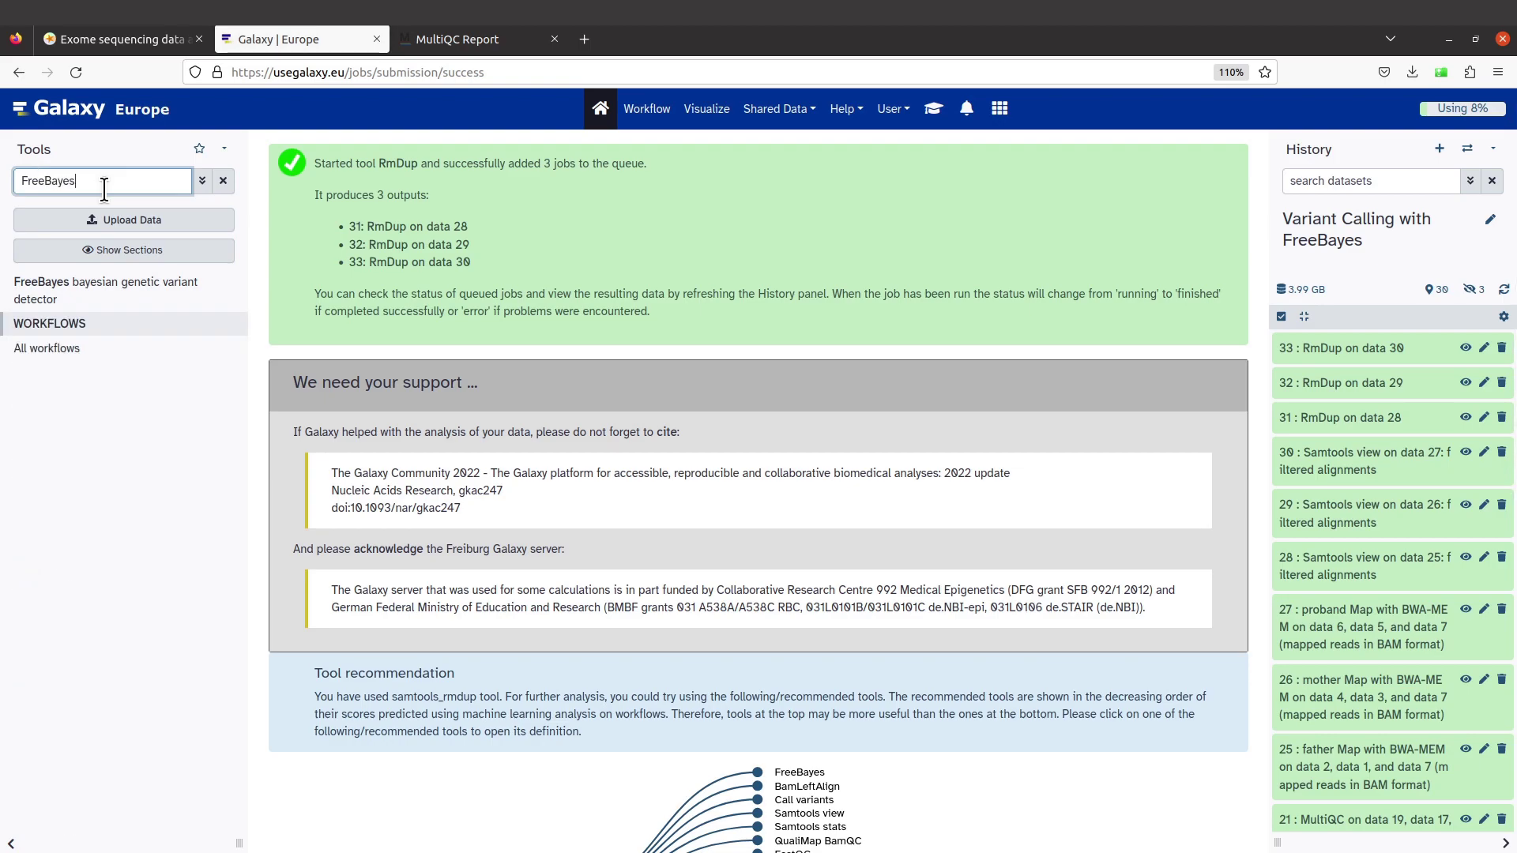
left_click(100, 299)
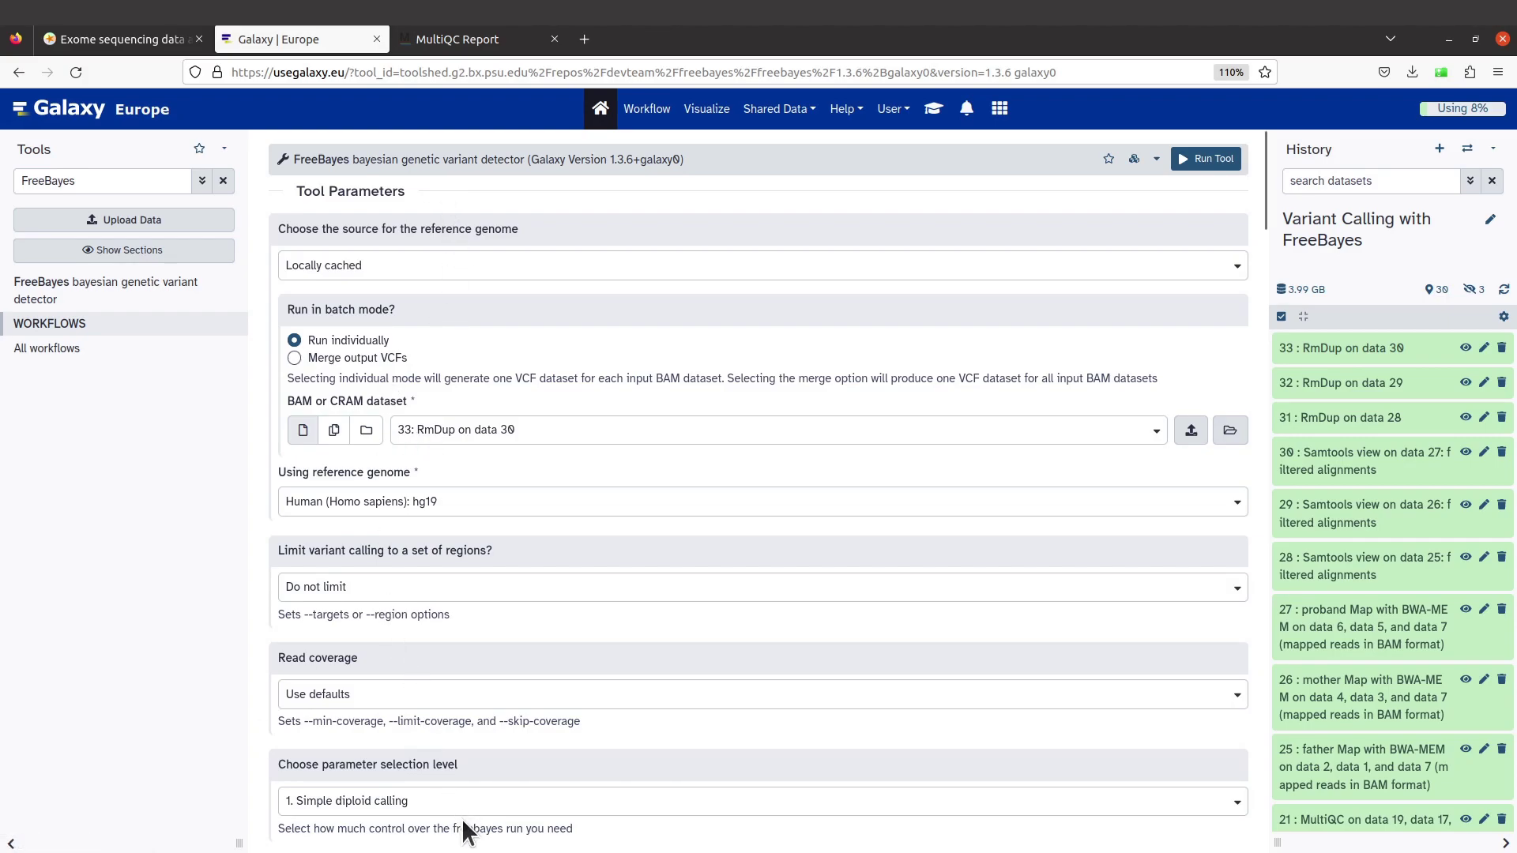
Following the tutorial's FreeBayes parameters, set the reference genome source to "History" and the batch mode to "Merge output VCFs".
left_click(124, 38)
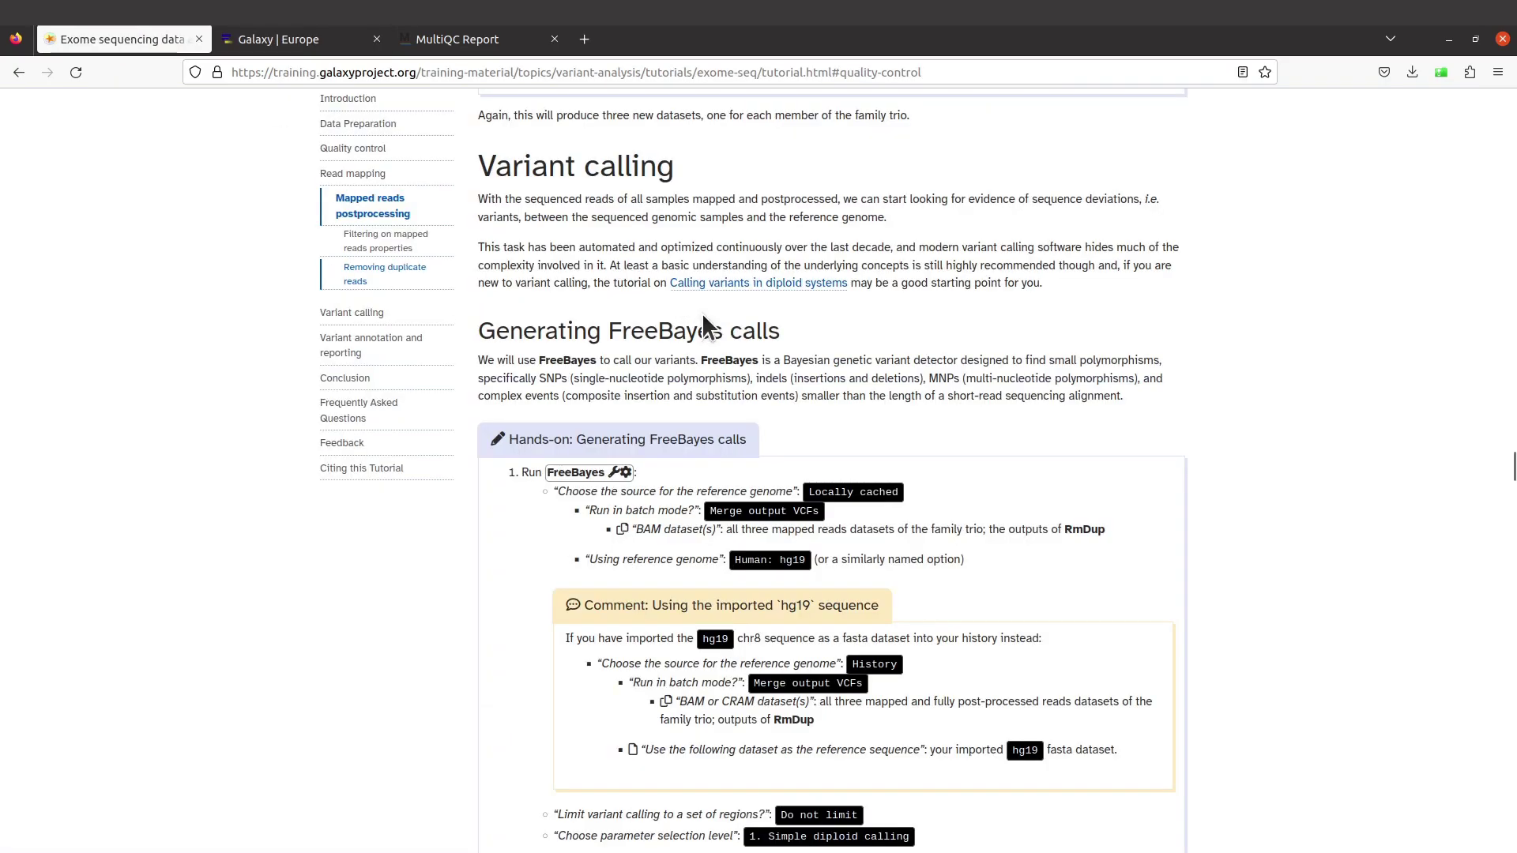
scroll(700, 553, "down", 2)
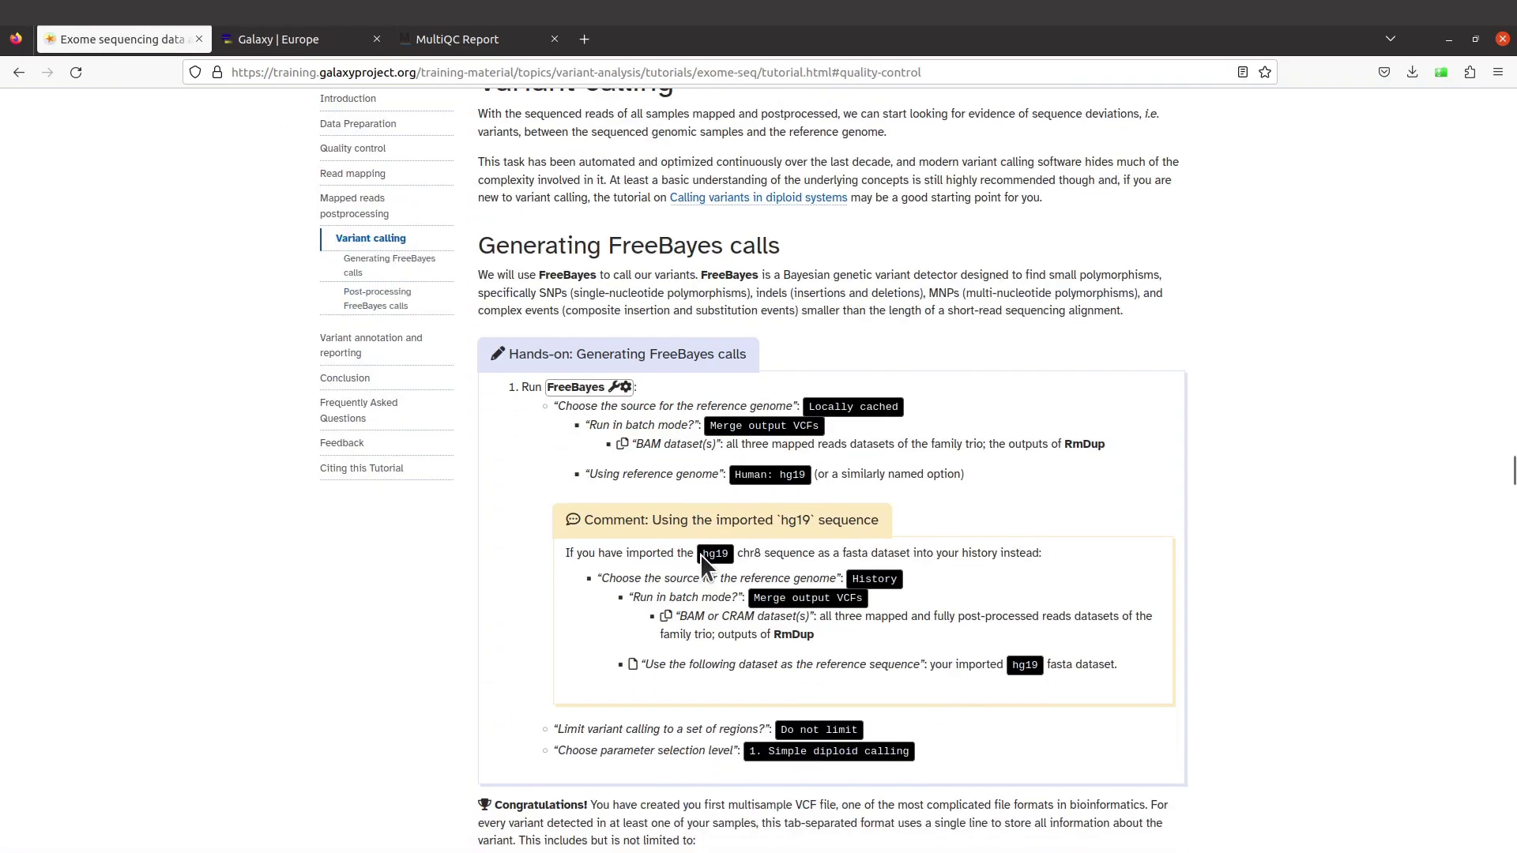
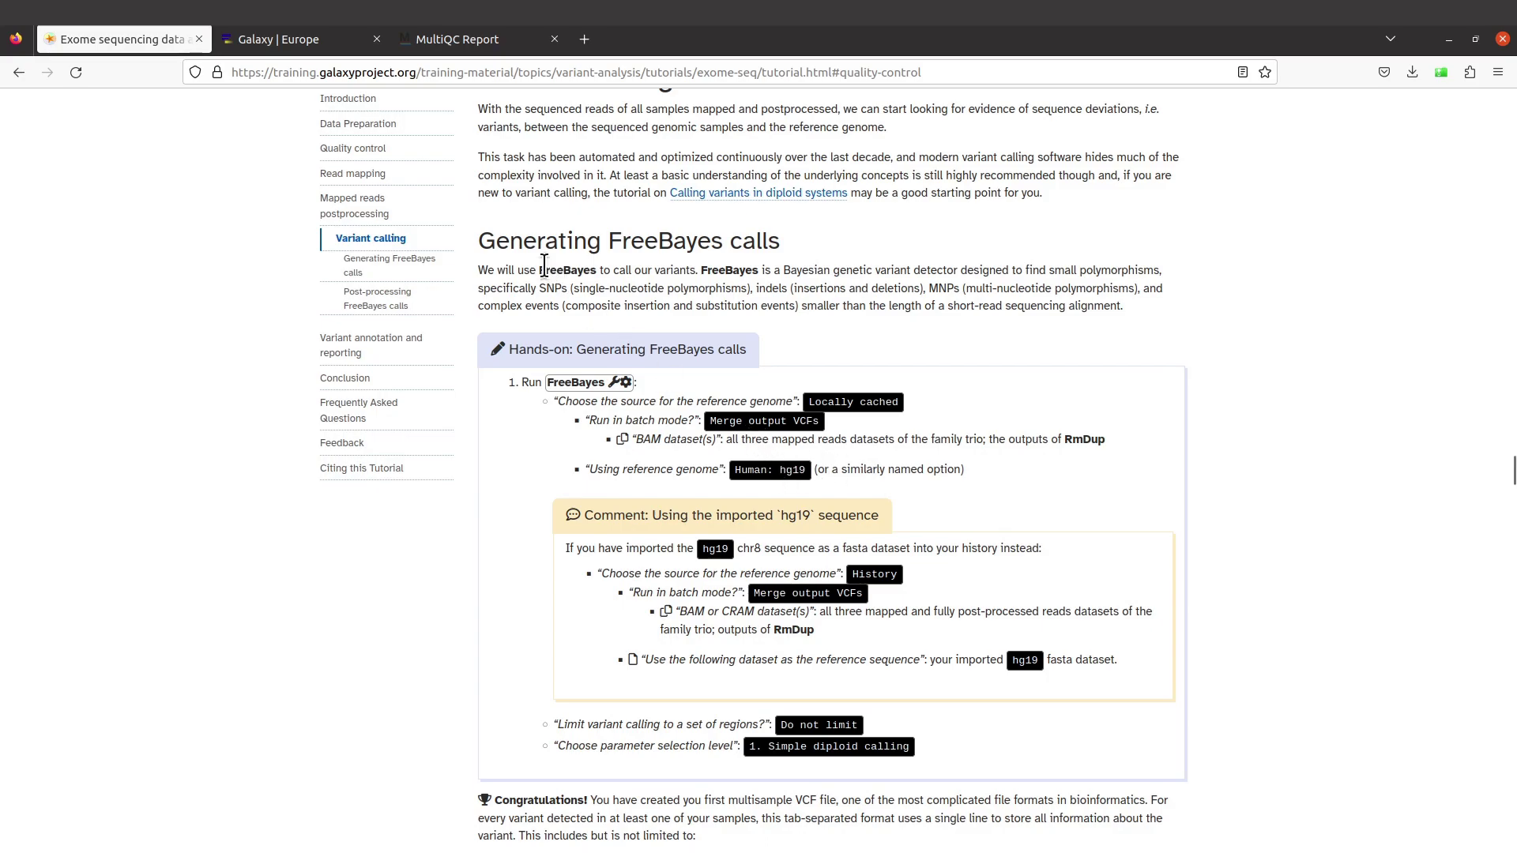
left_click(288, 36)
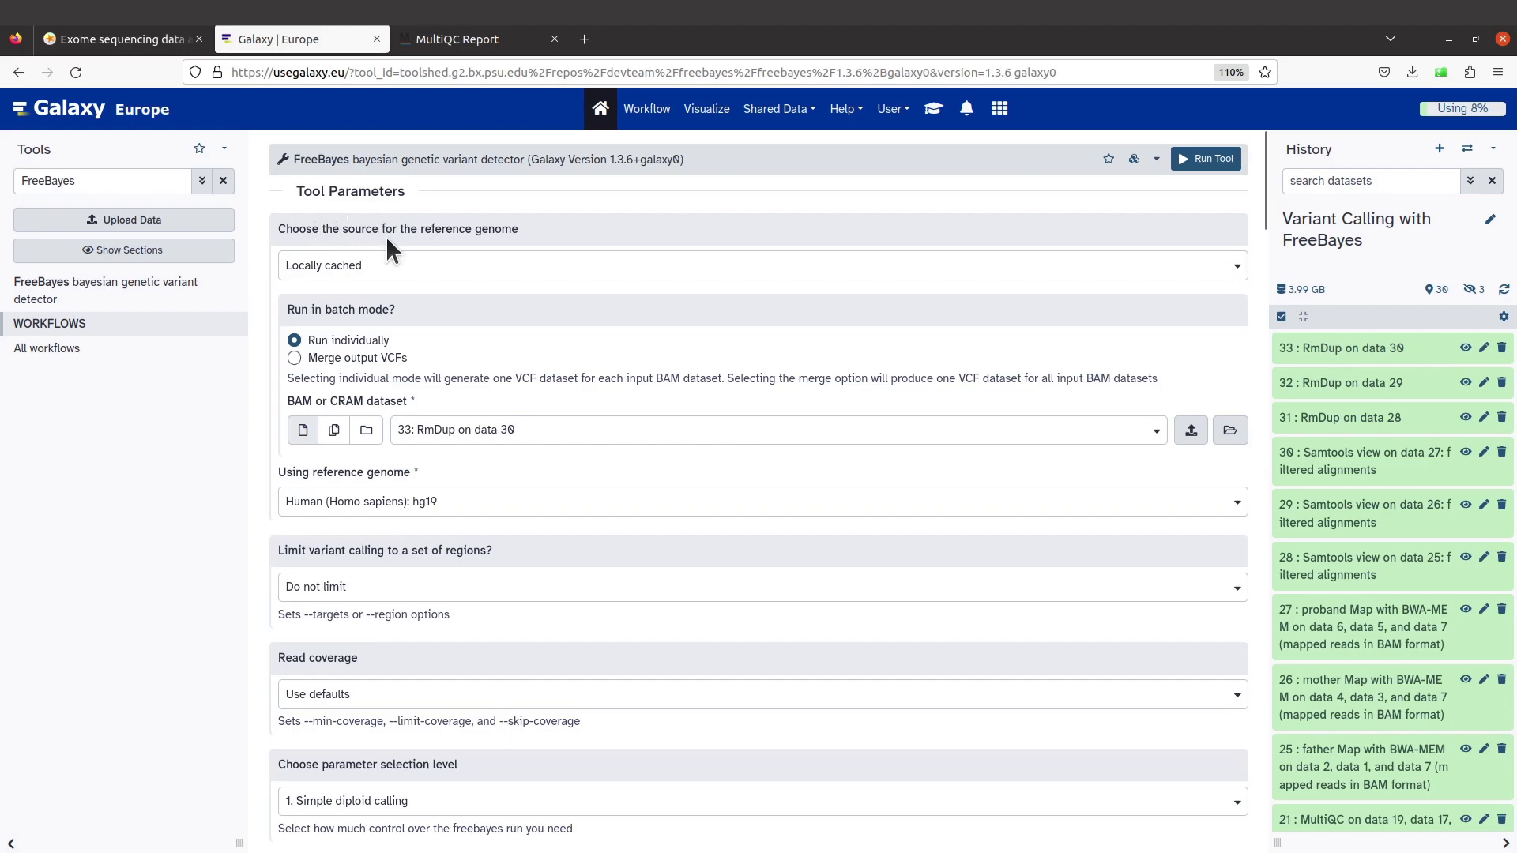
left_click(349, 269)
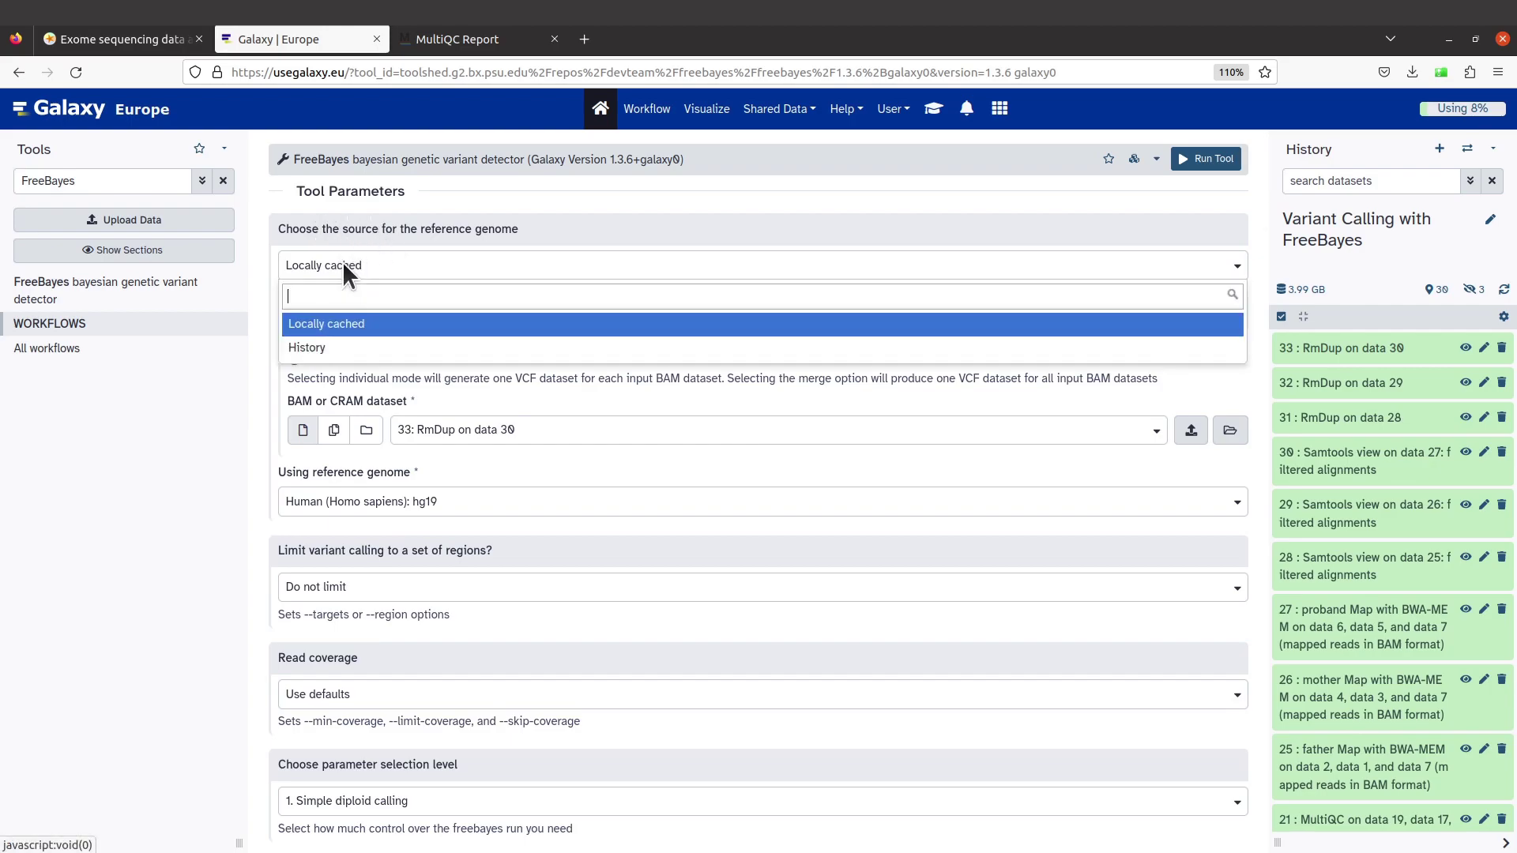
left_click(326, 353)
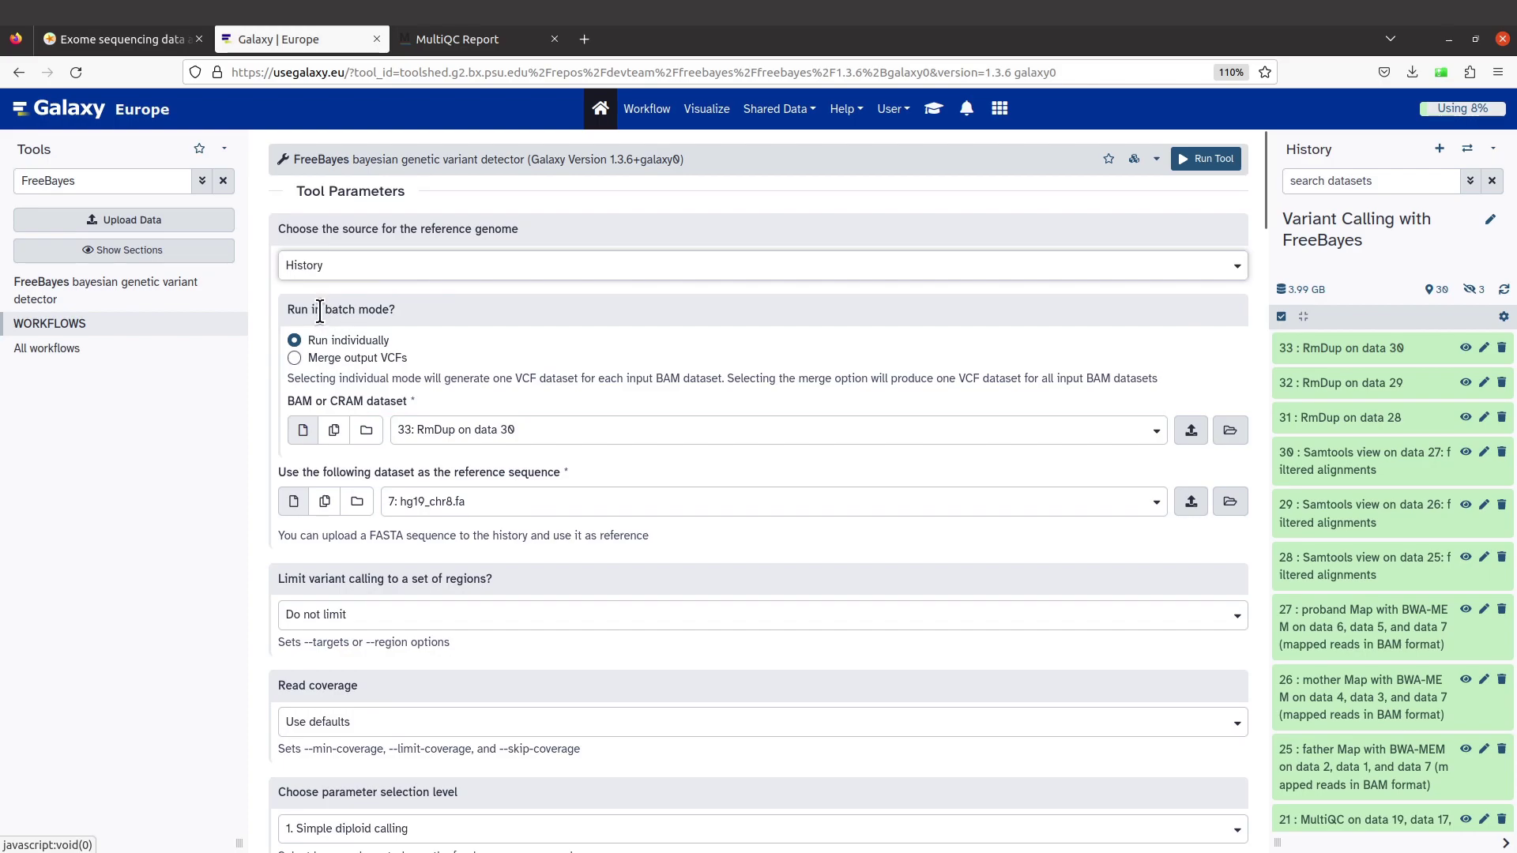
left_click(294, 358)
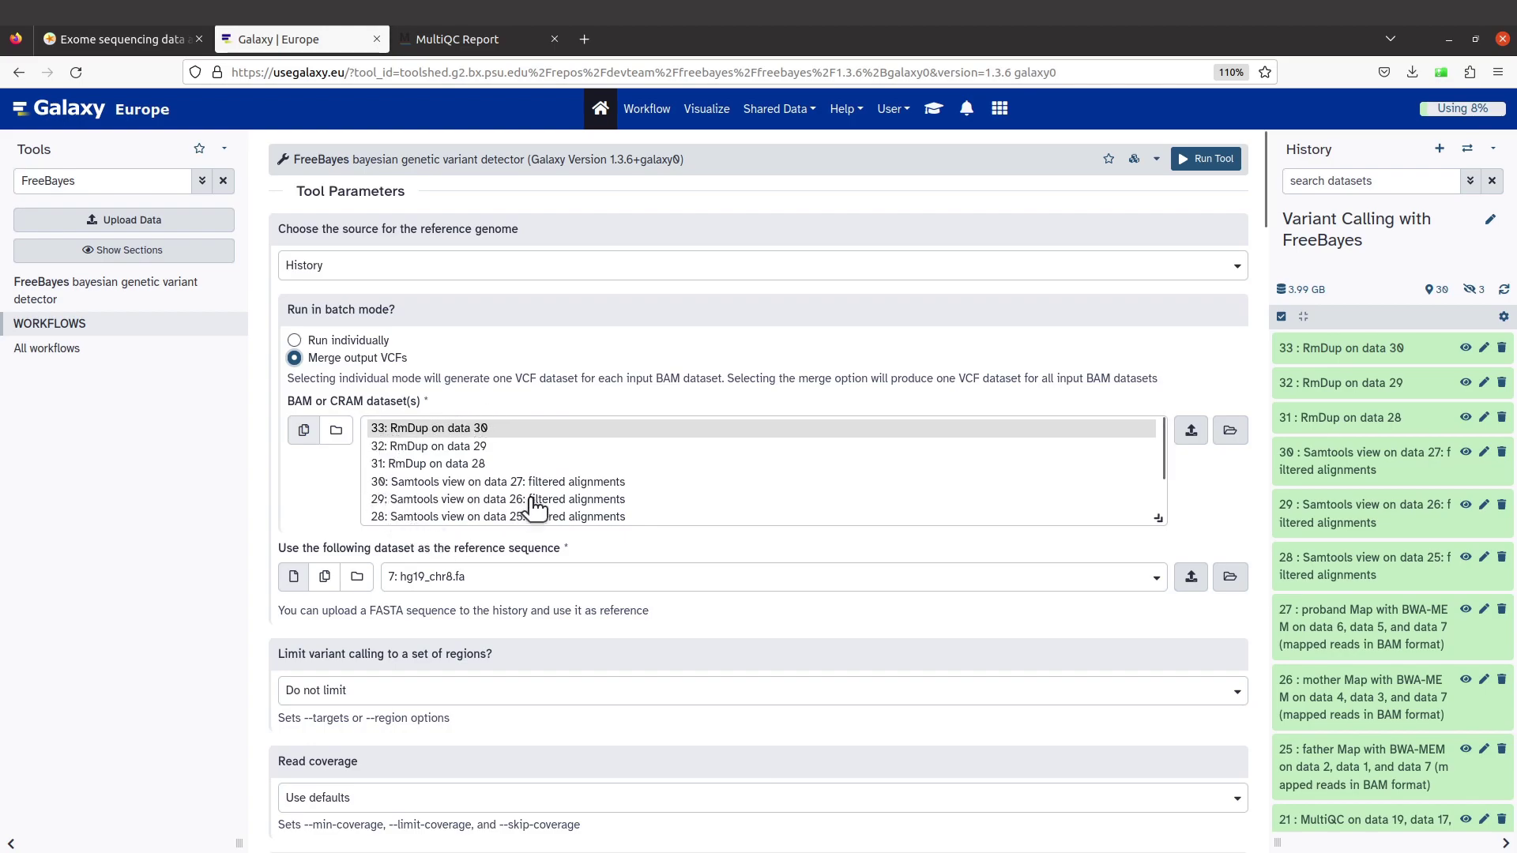
Try to pick the three RmDup outputs as the FreeBayes BAM inputs through the history dataset browser.
left_click(1232, 436)
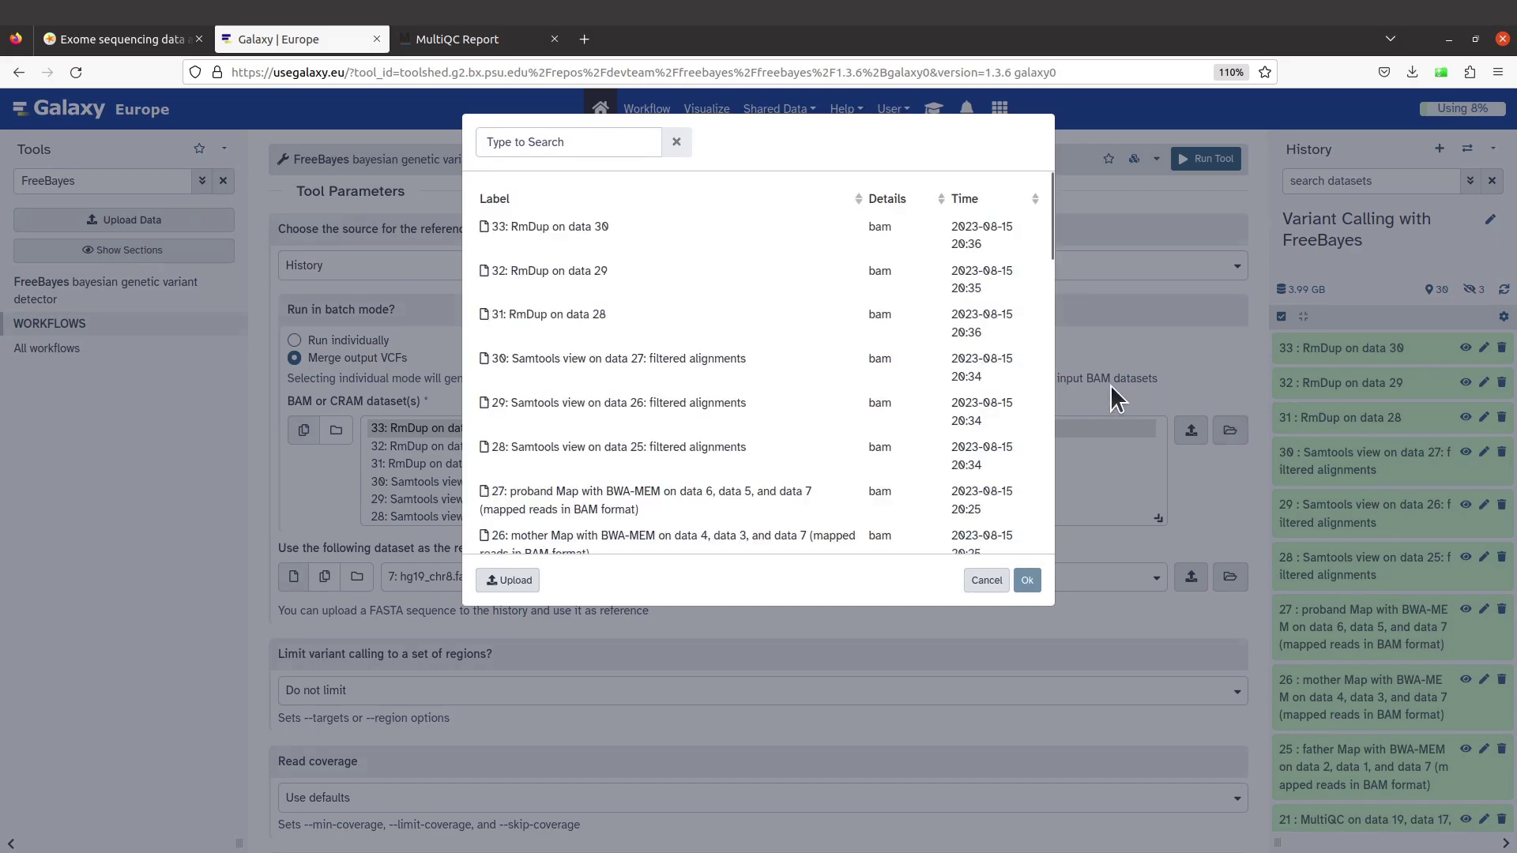
left_click(616, 239)
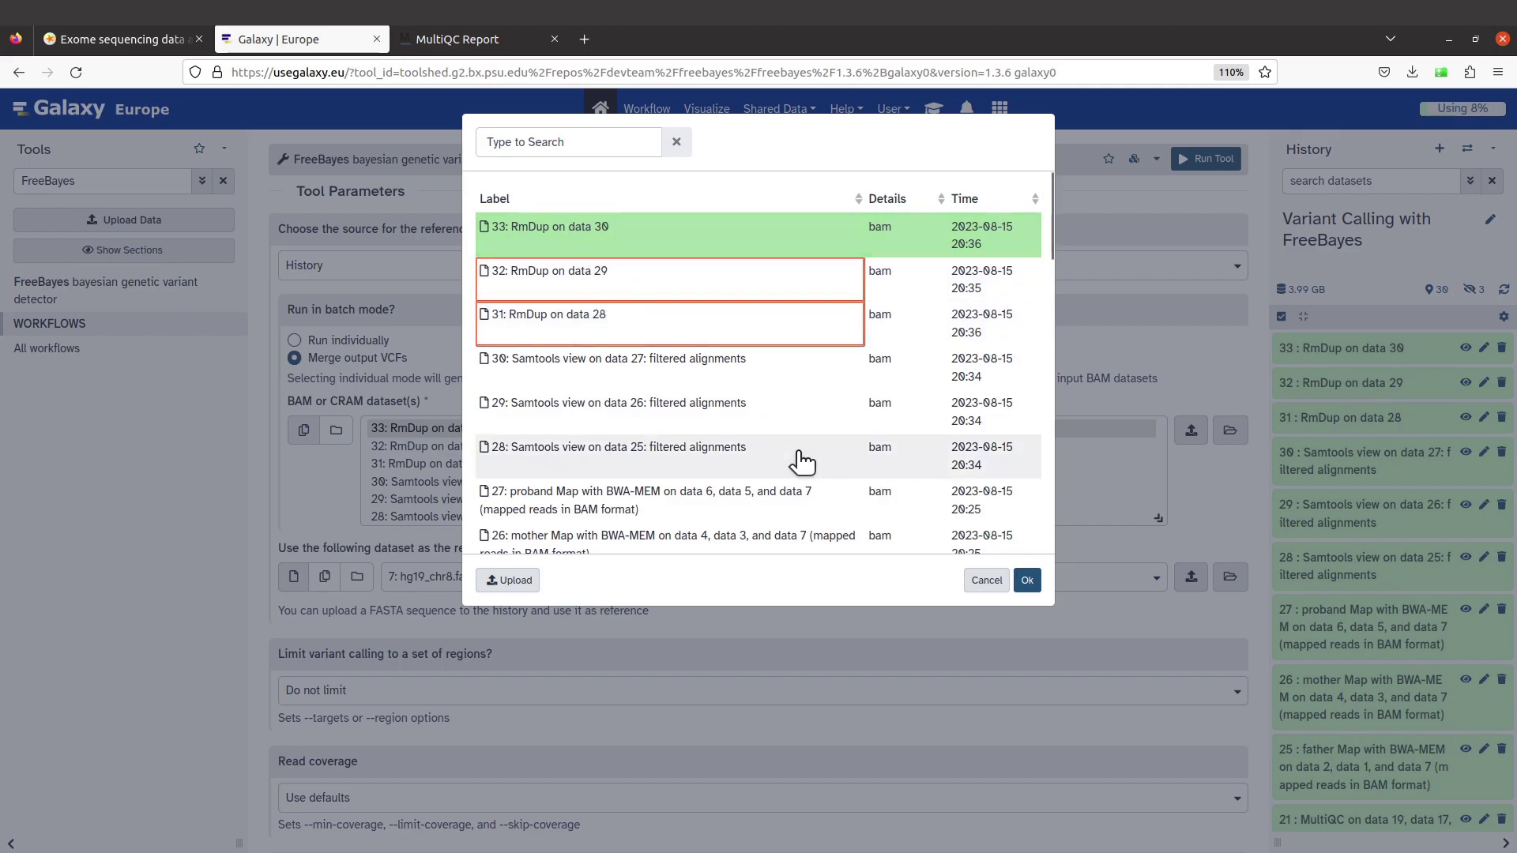
left_click(1027, 583)
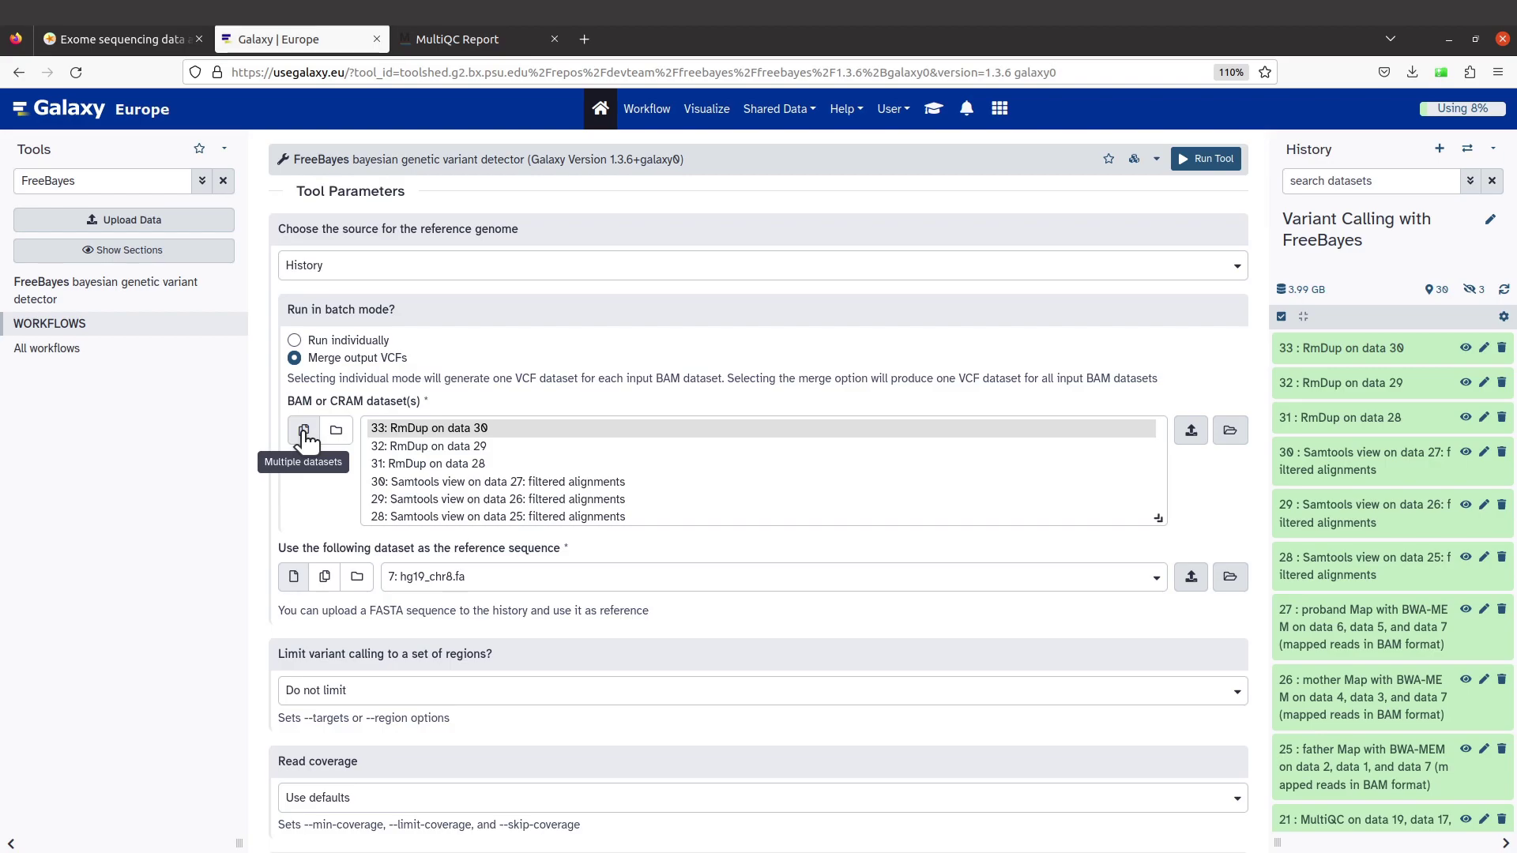
left_click(1230, 429)
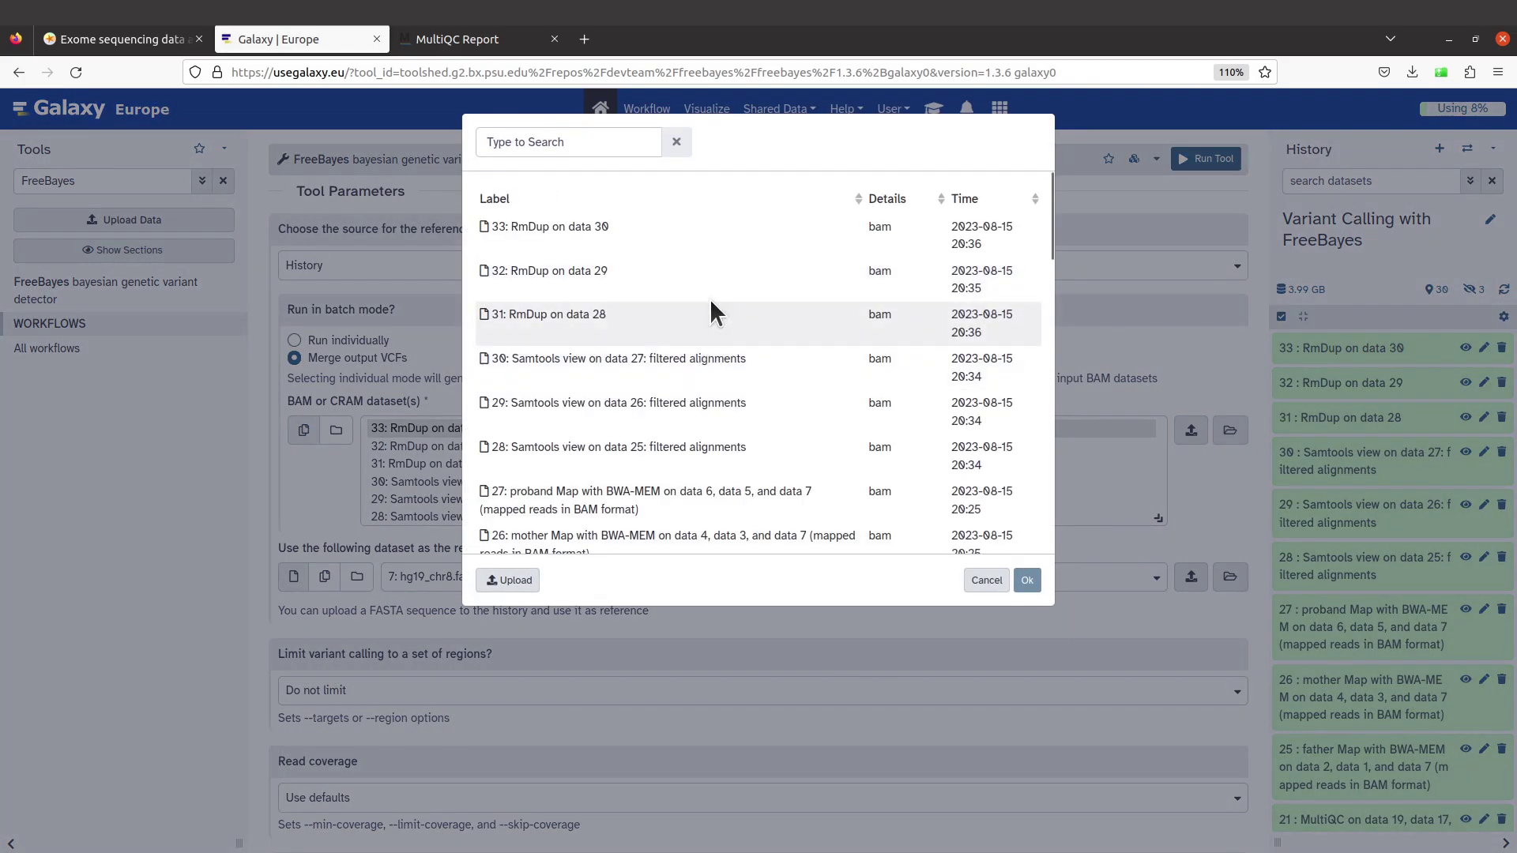
left_click(571, 235)
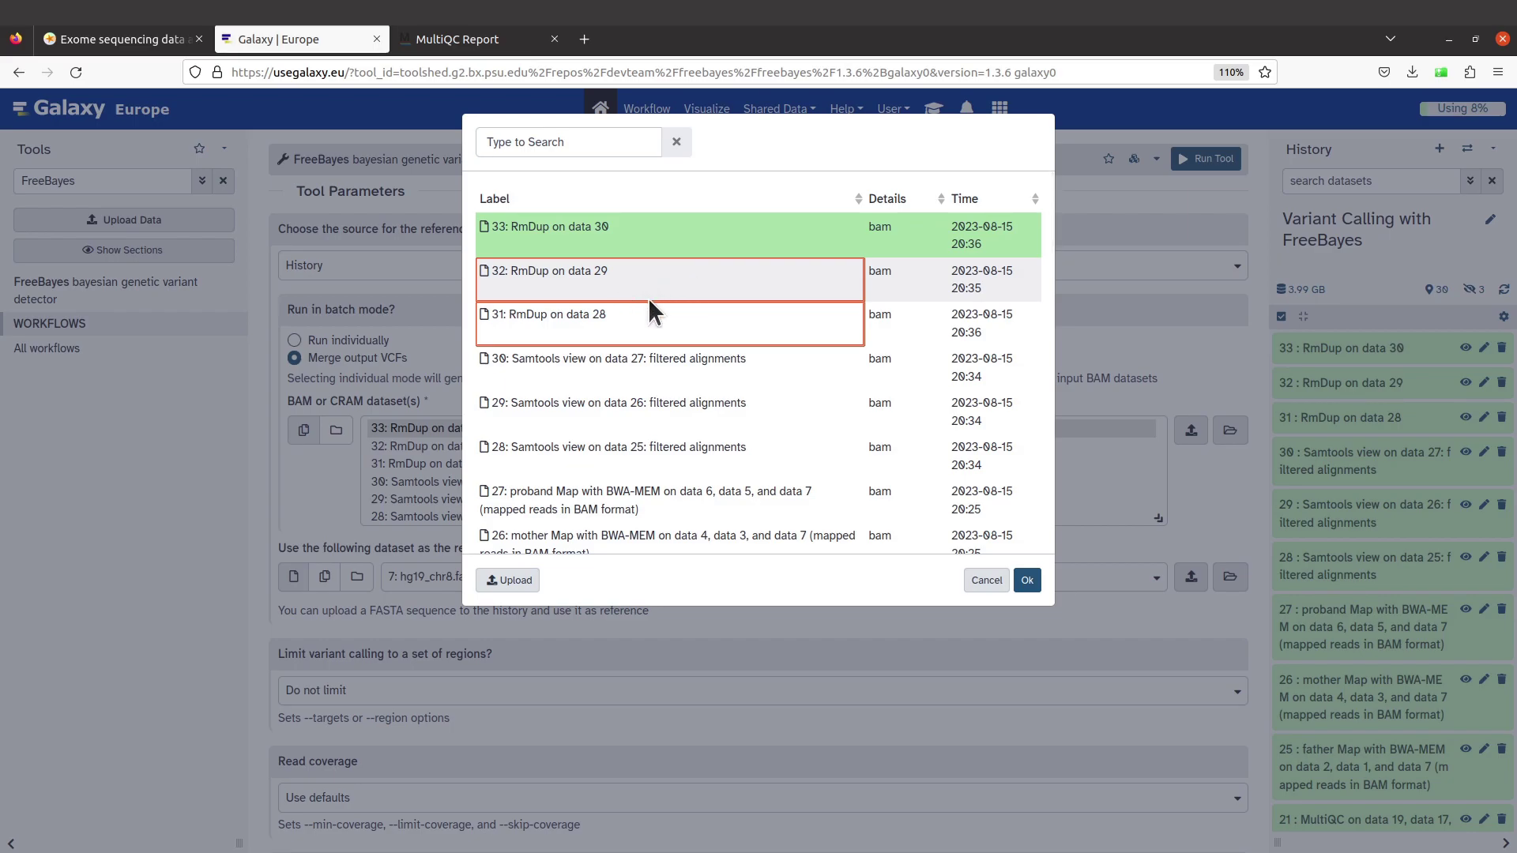
left_click(1027, 580)
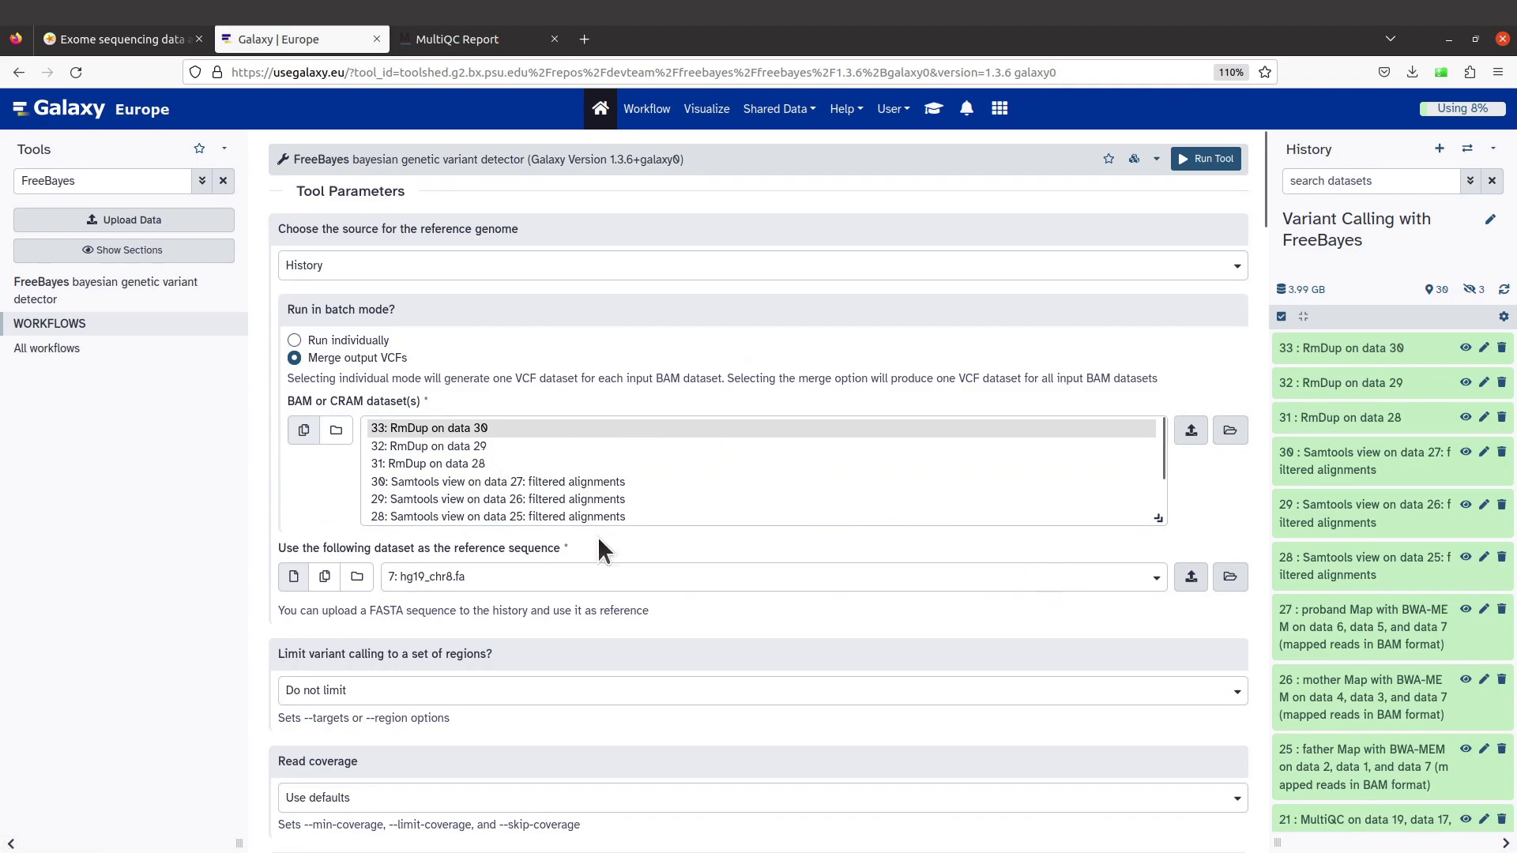
Select the RmDup outputs on data 30, 29 and 28 as the BAM datasets, with hg19_chr8.fa as the reference sequence.
left_click(454, 429)
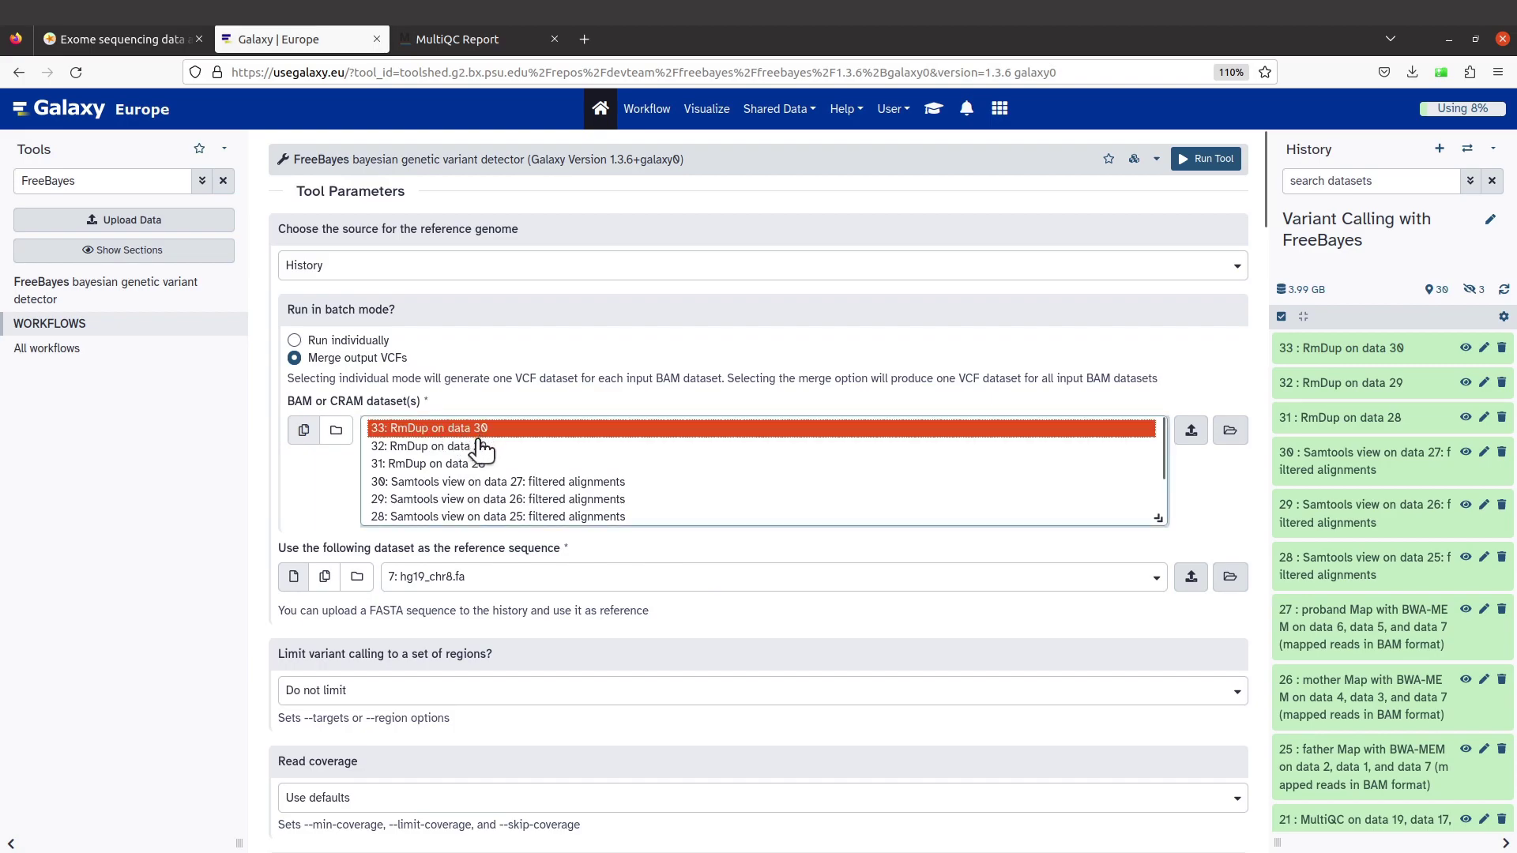
left_click(466, 446, "ctrl")
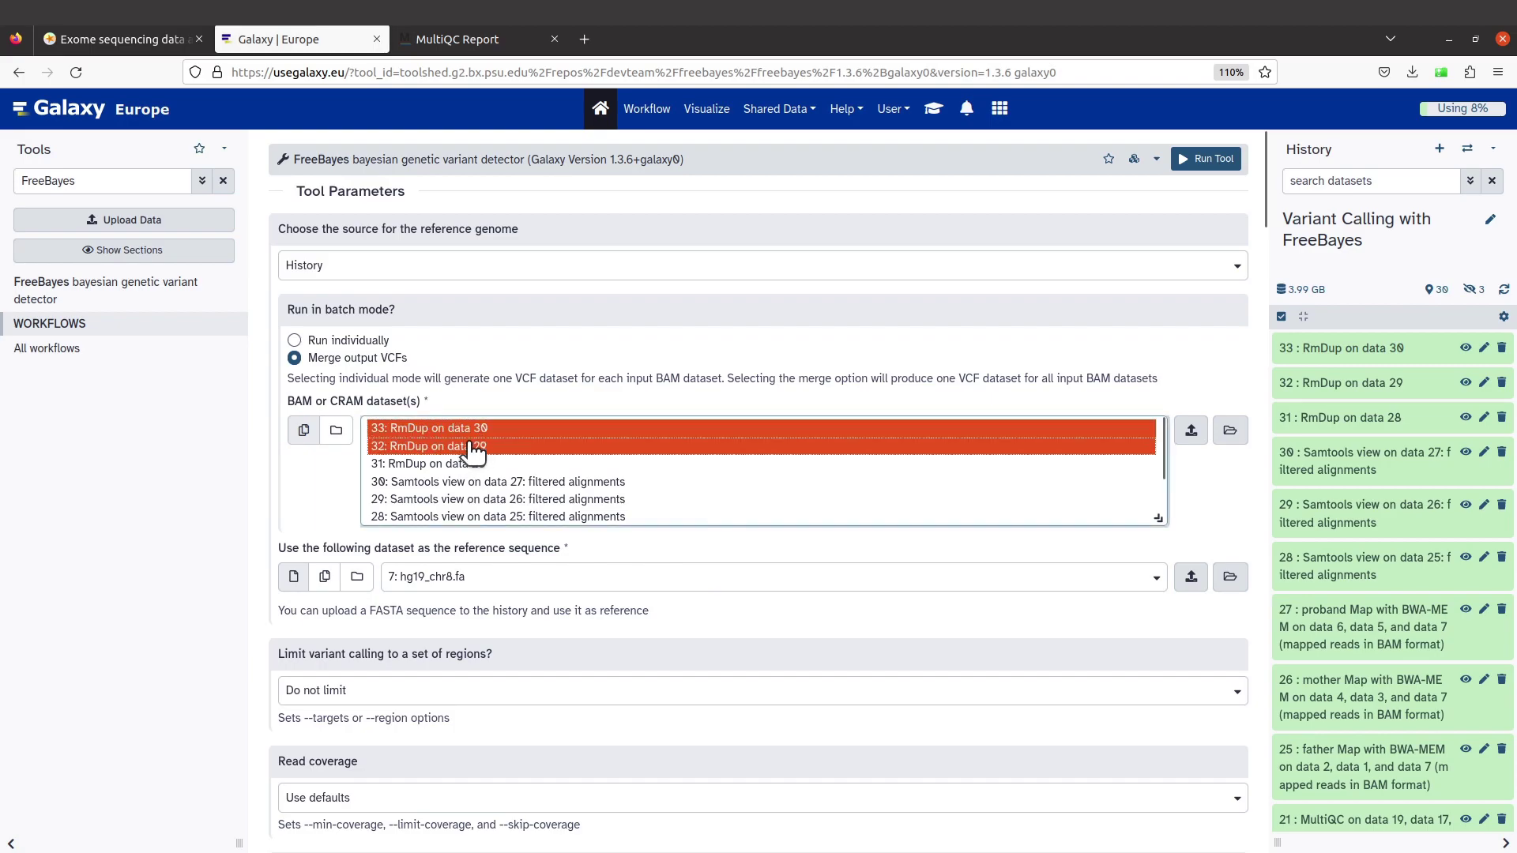
left_click(460, 464, "ctrl")
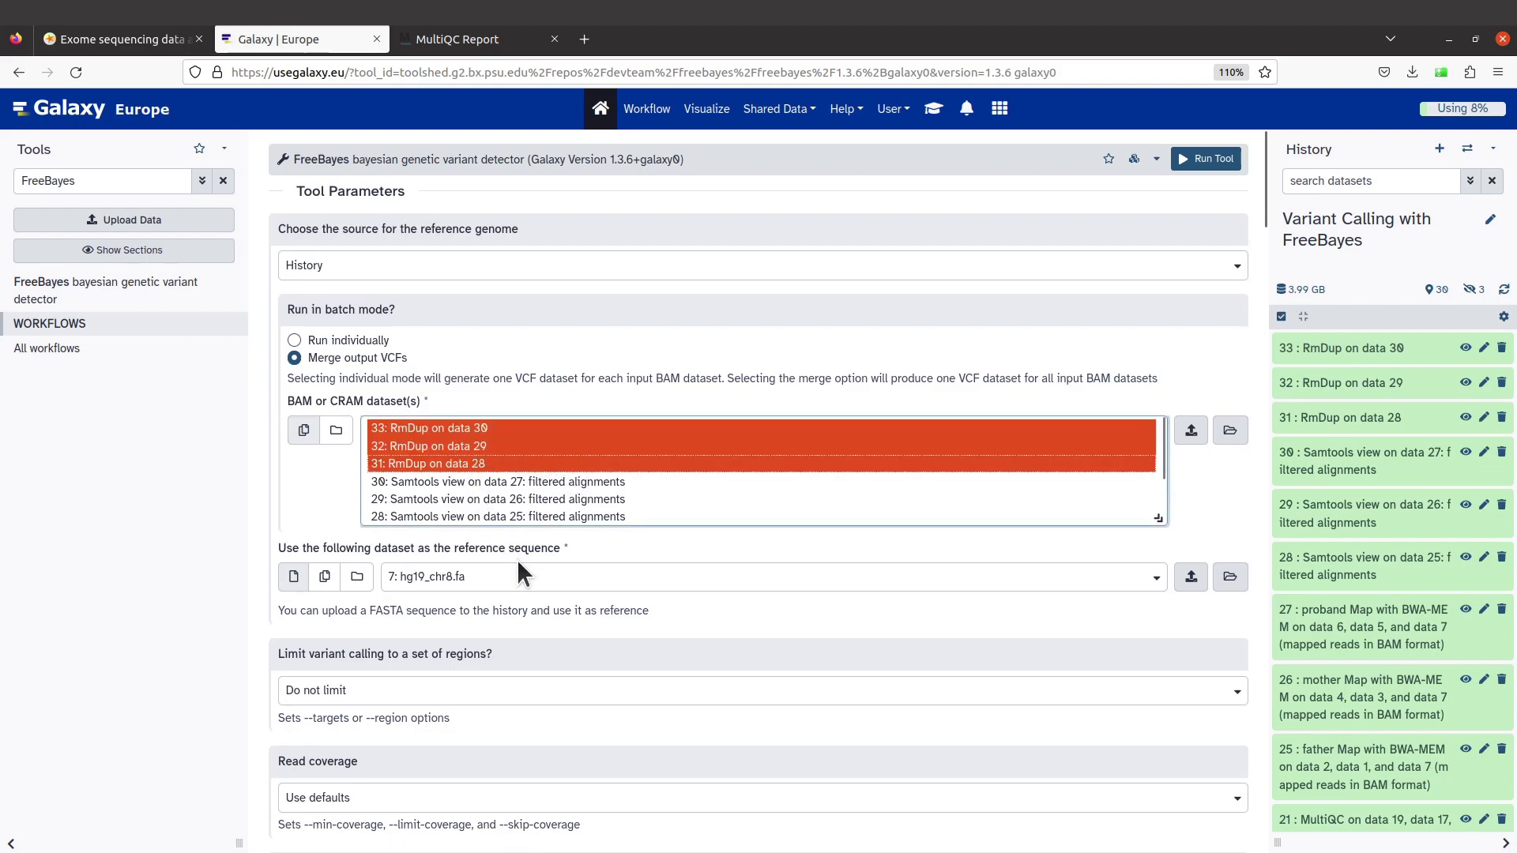
scroll(490, 620, "down", 2)
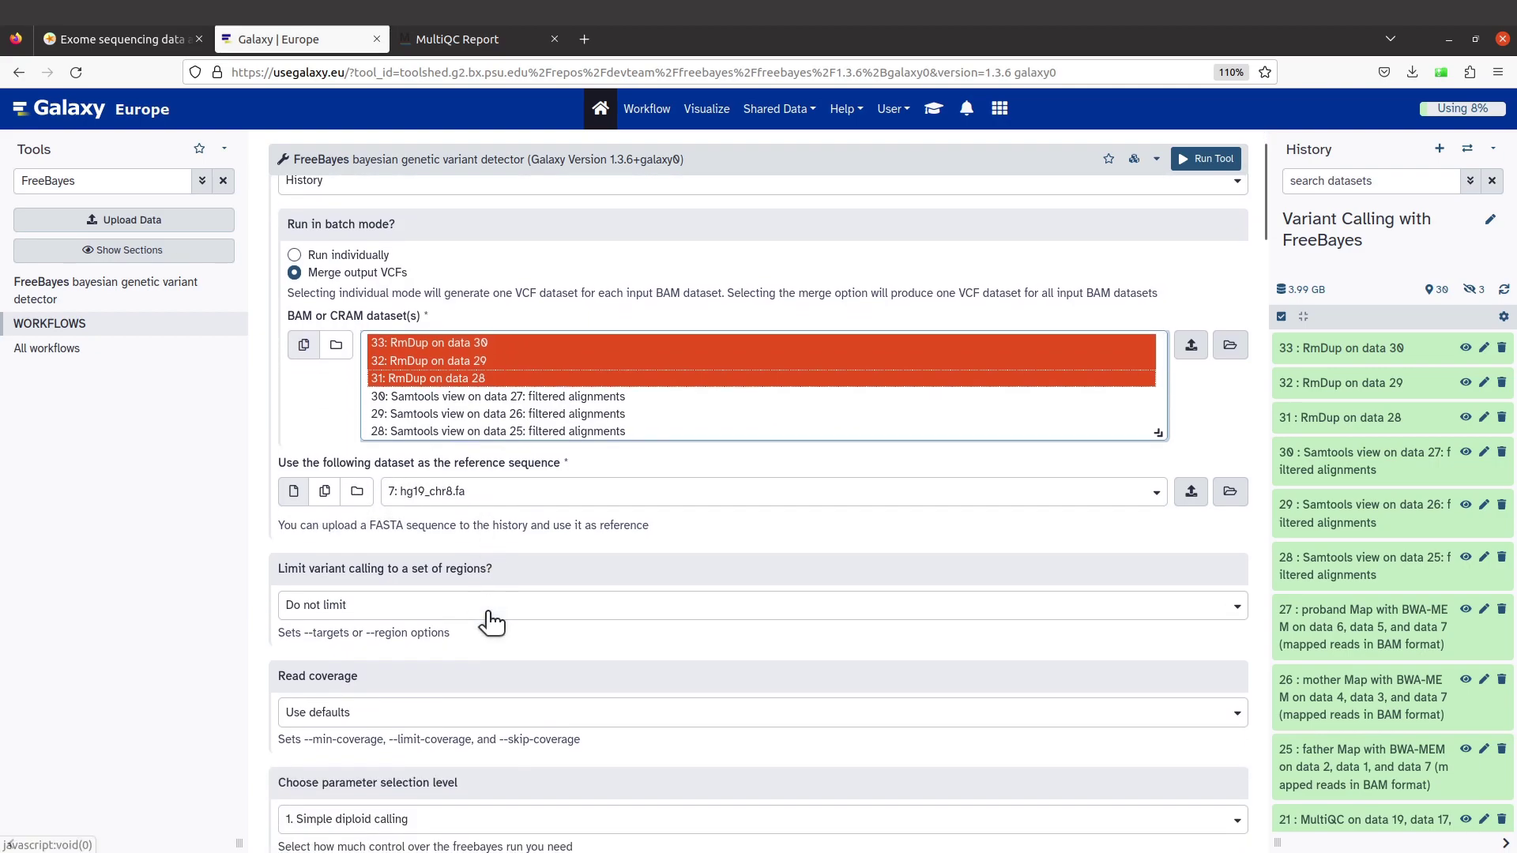
left_click(442, 491)
left_click(433, 555)
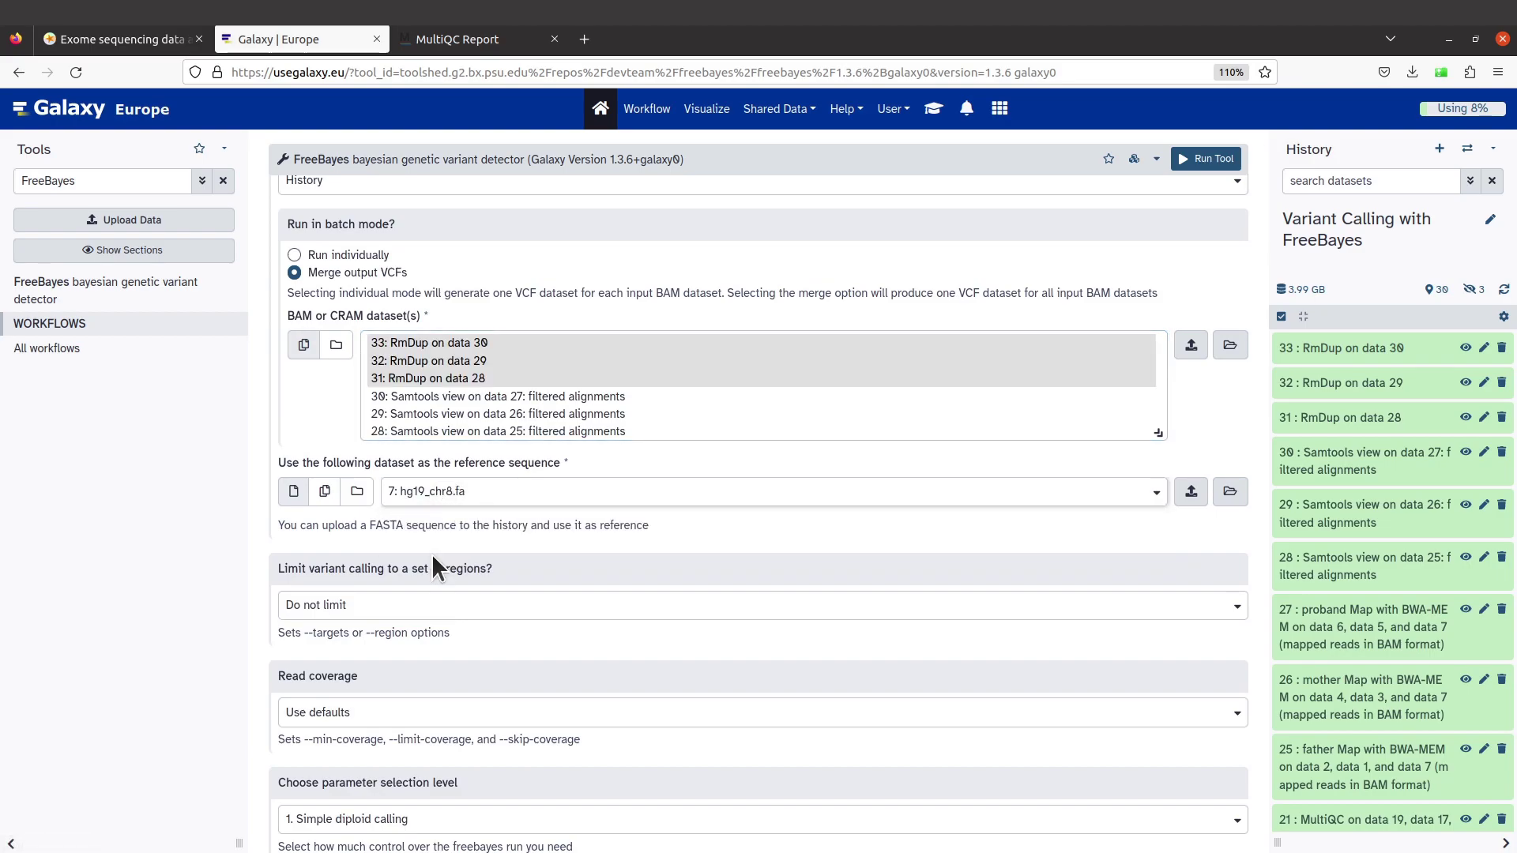
Check "Do not limit" regions and "1. Simple diploid calling" against the tutorial's parameters and run FreeBayes with them.
scroll(525, 555, "down", 2)
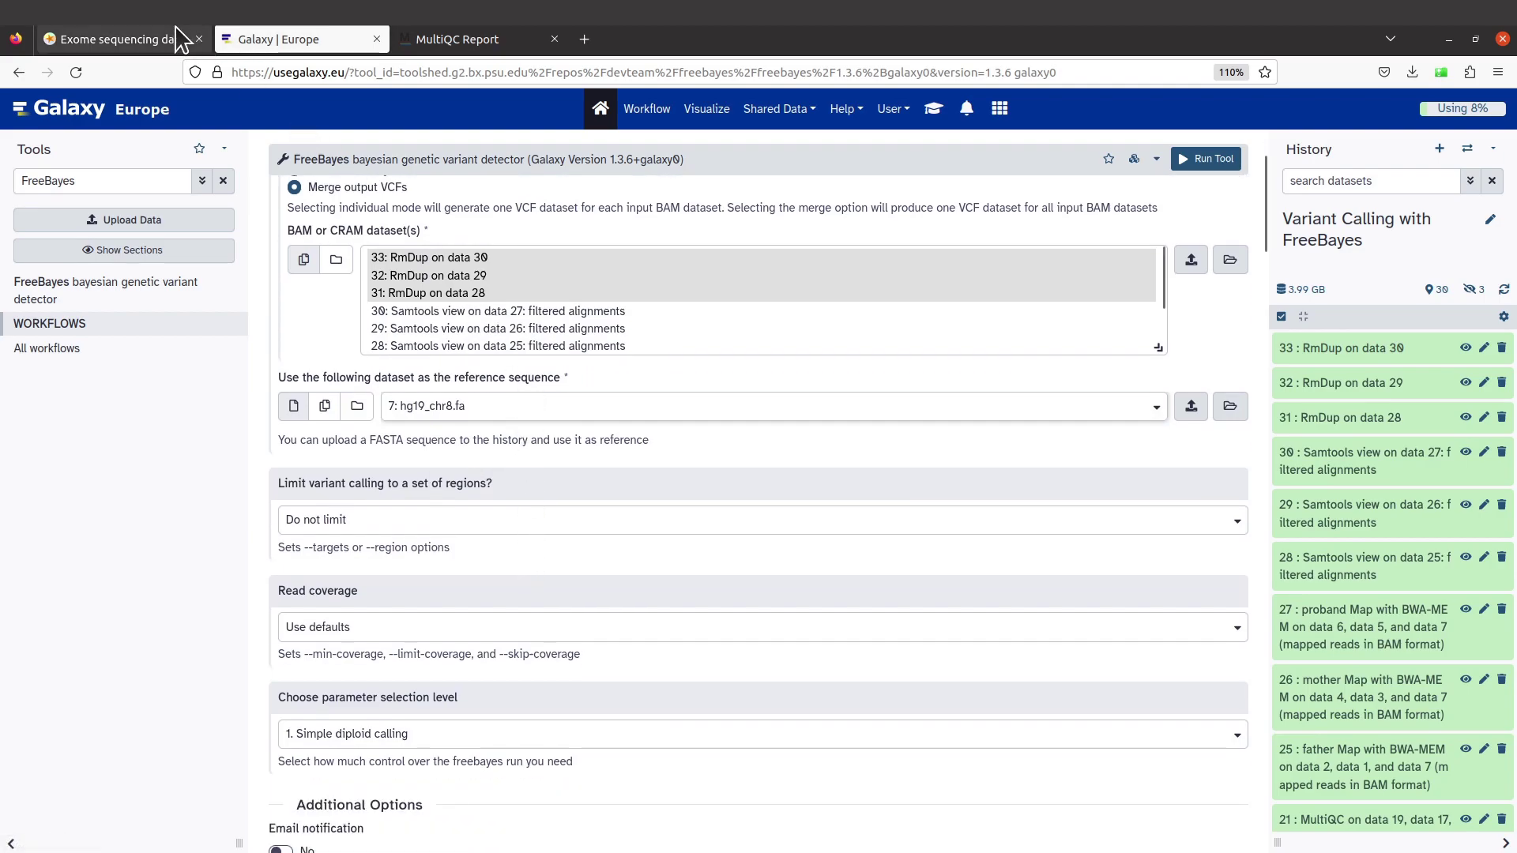
left_click(107, 39)
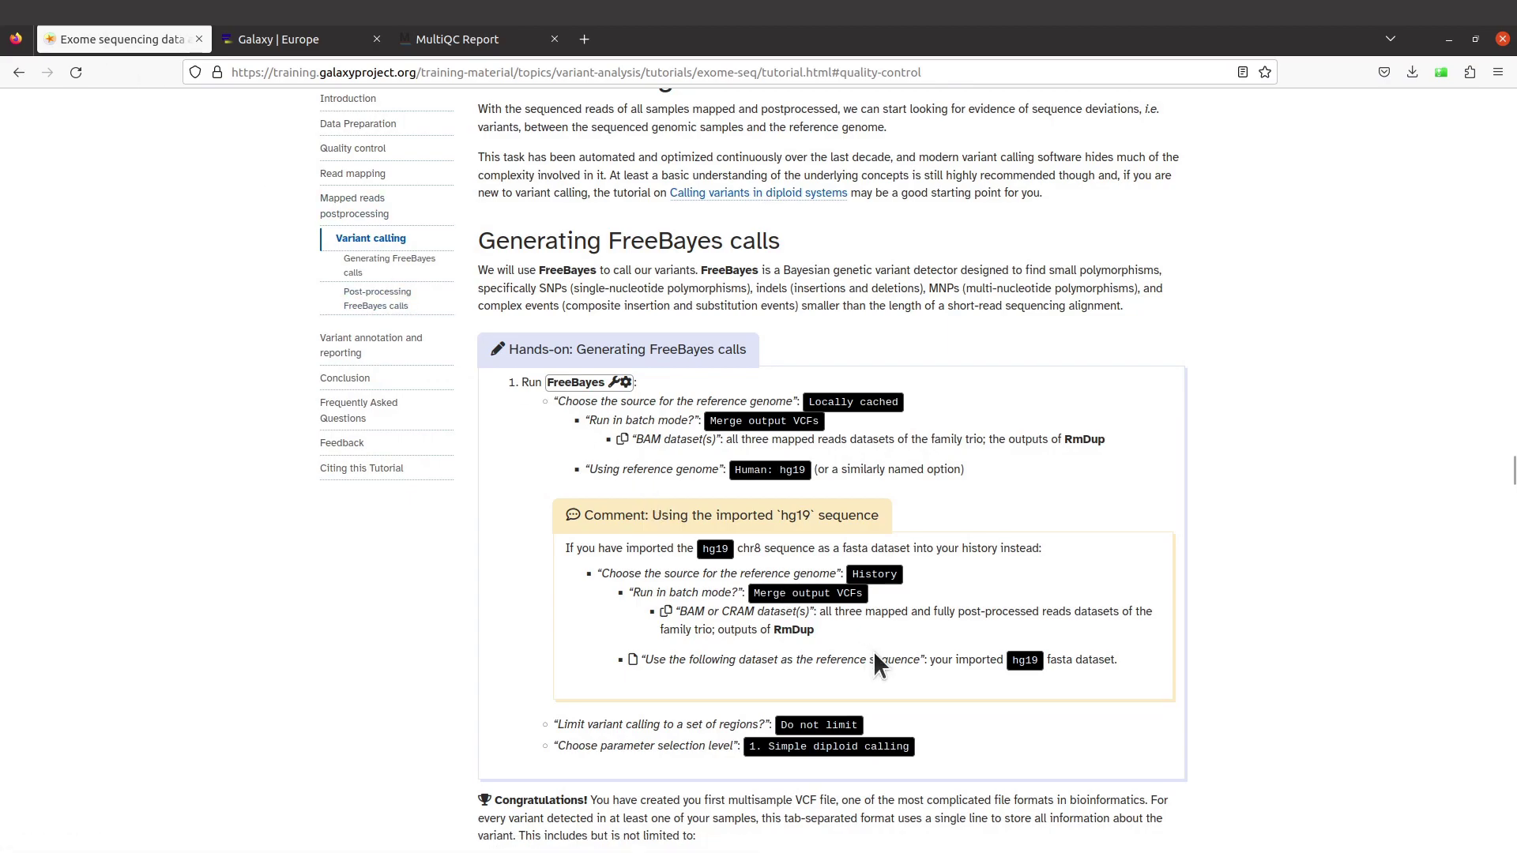
scroll(874, 655, "down", 3)
scroll(893, 624, "down", 2)
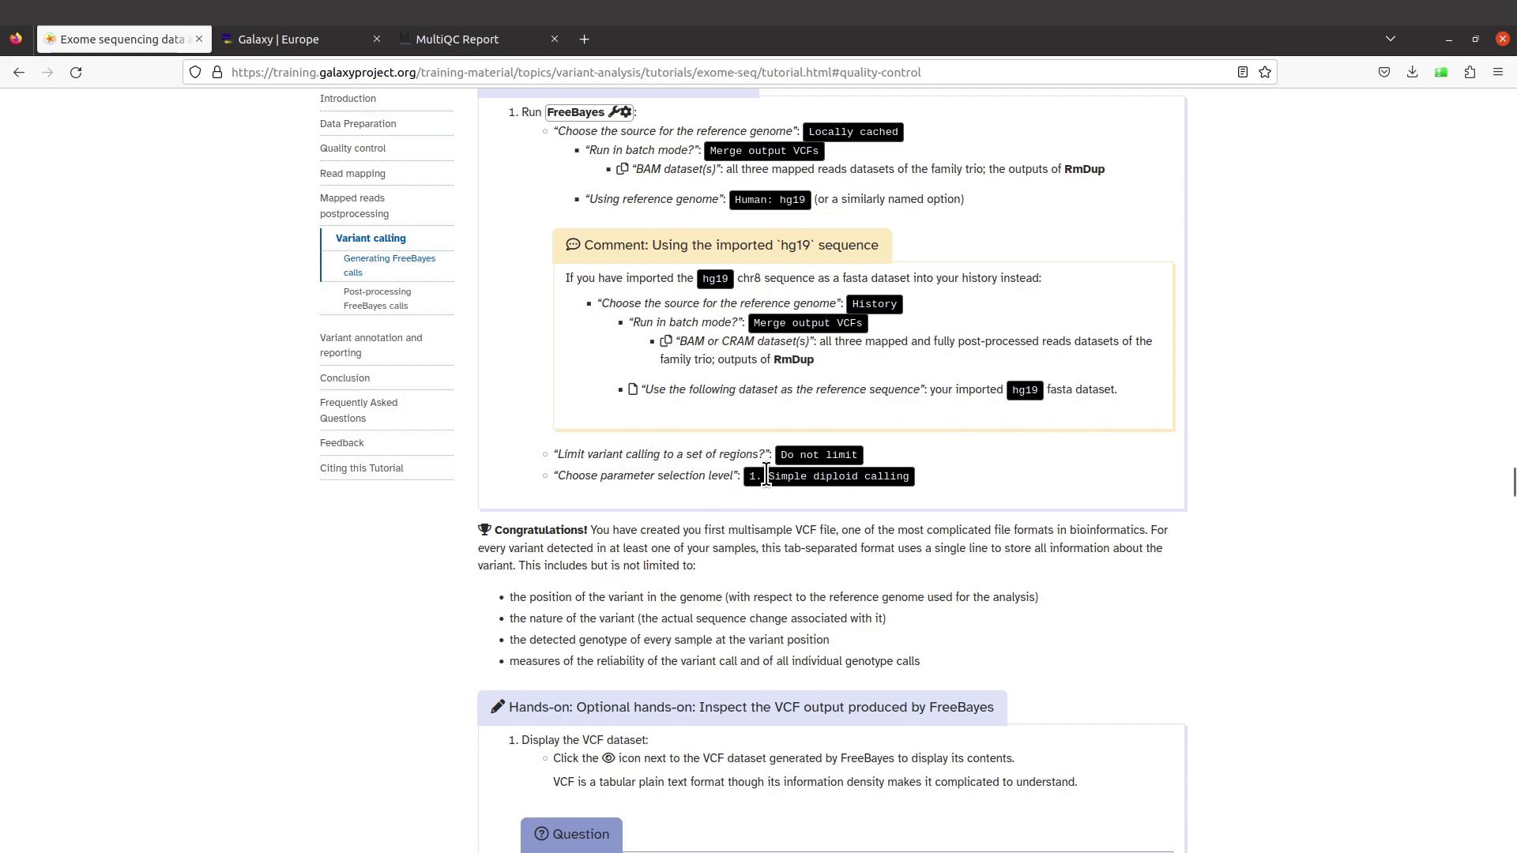
left_click(286, 33)
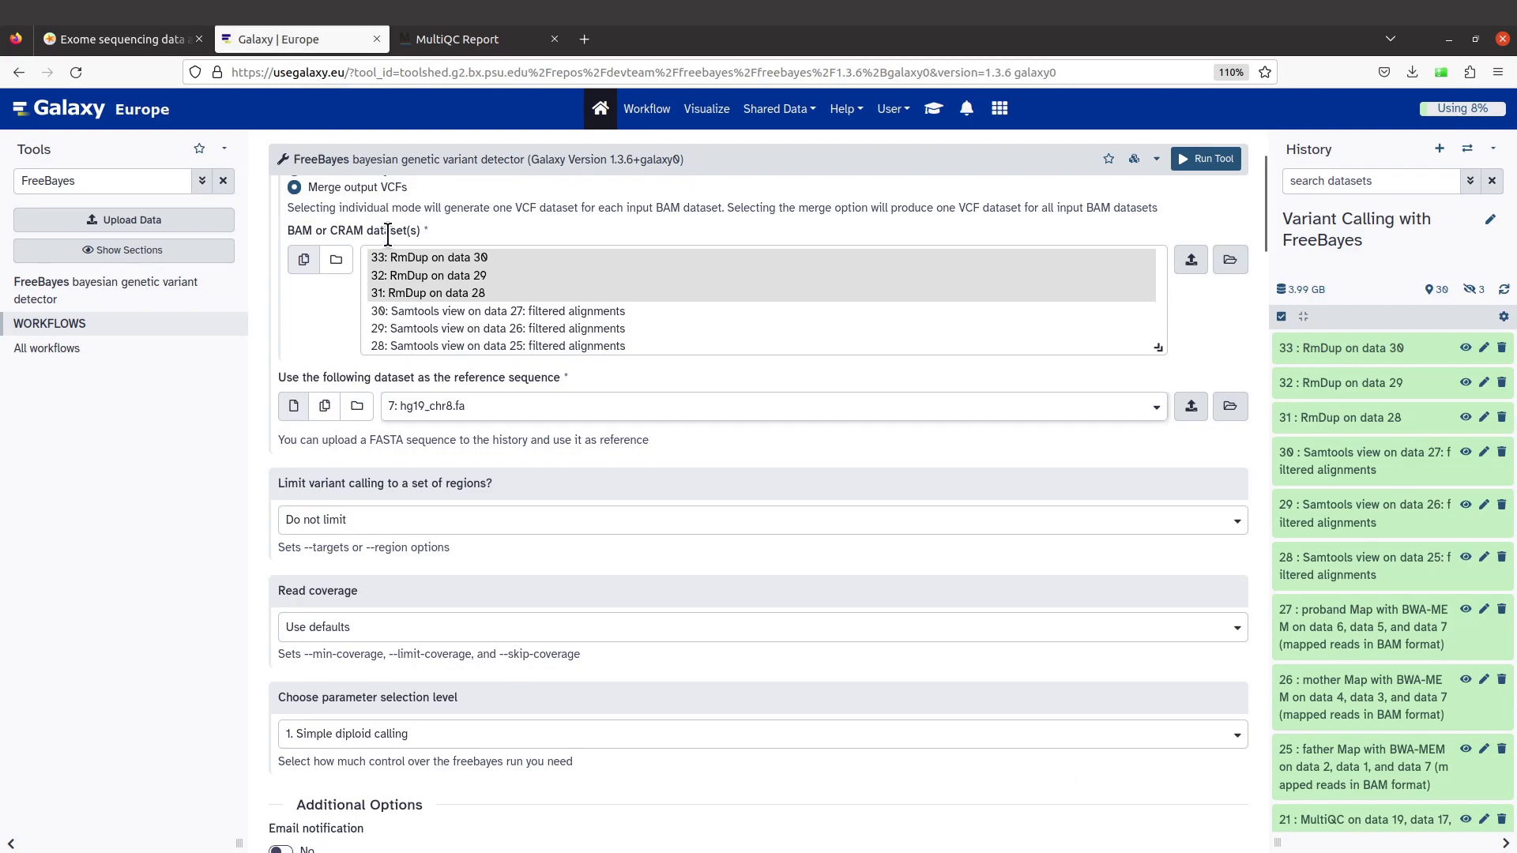
scroll(601, 562, "down", 3)
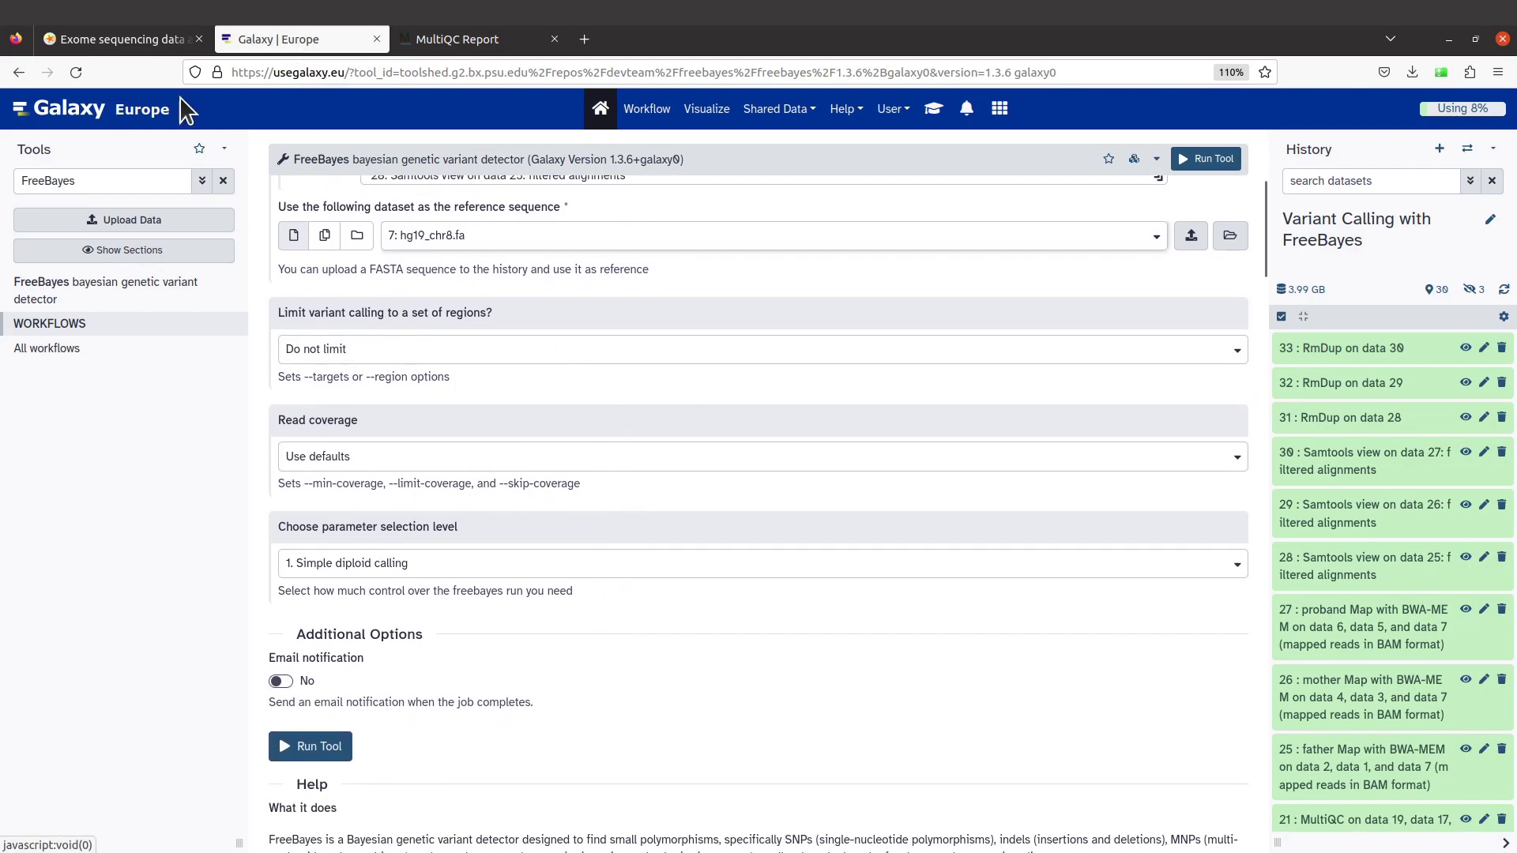
left_click(119, 39)
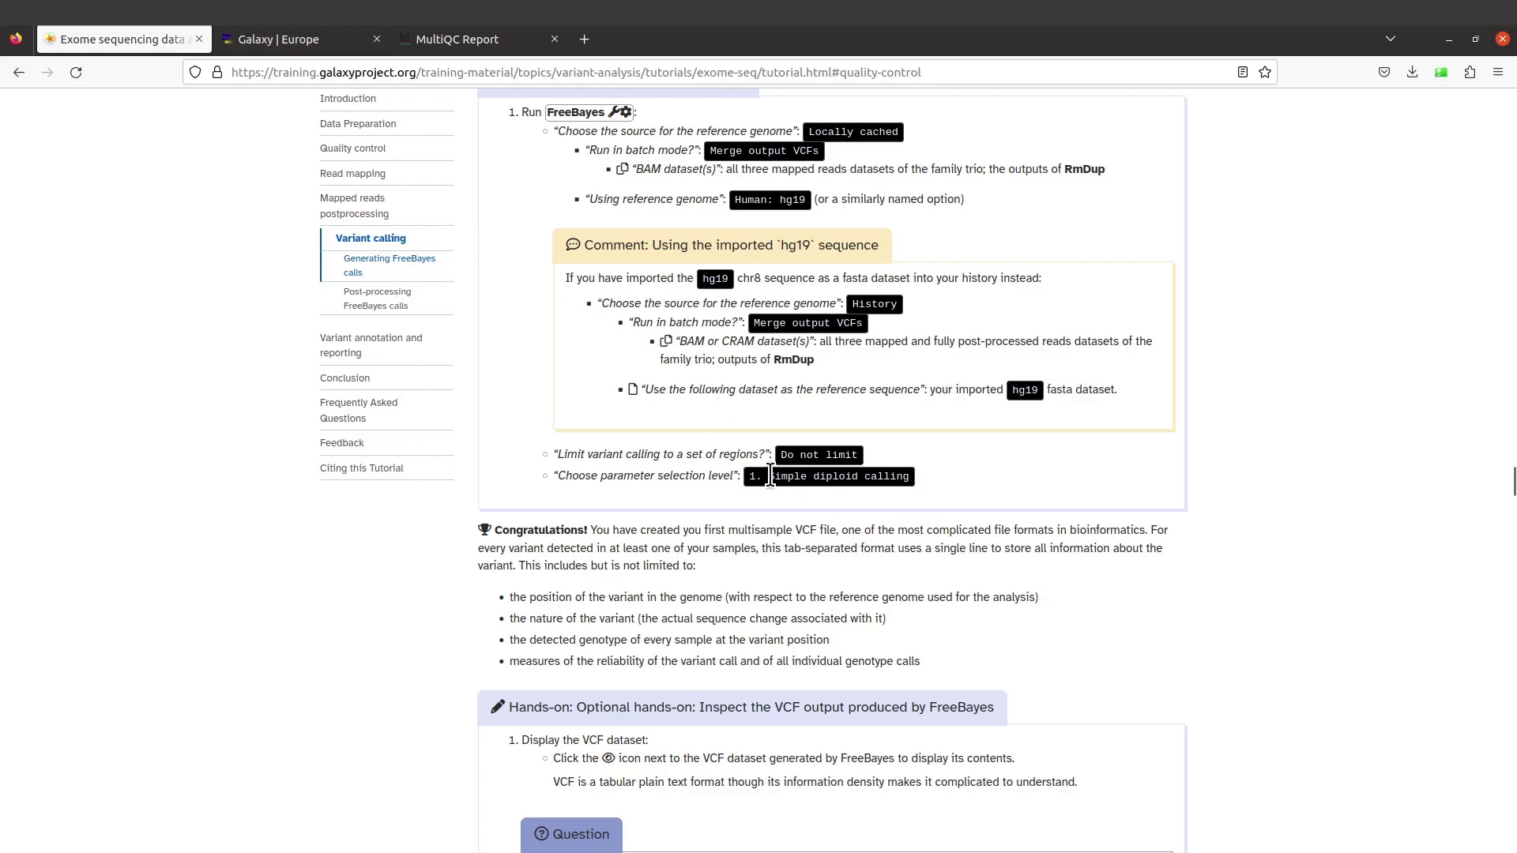
left_click(268, 36)
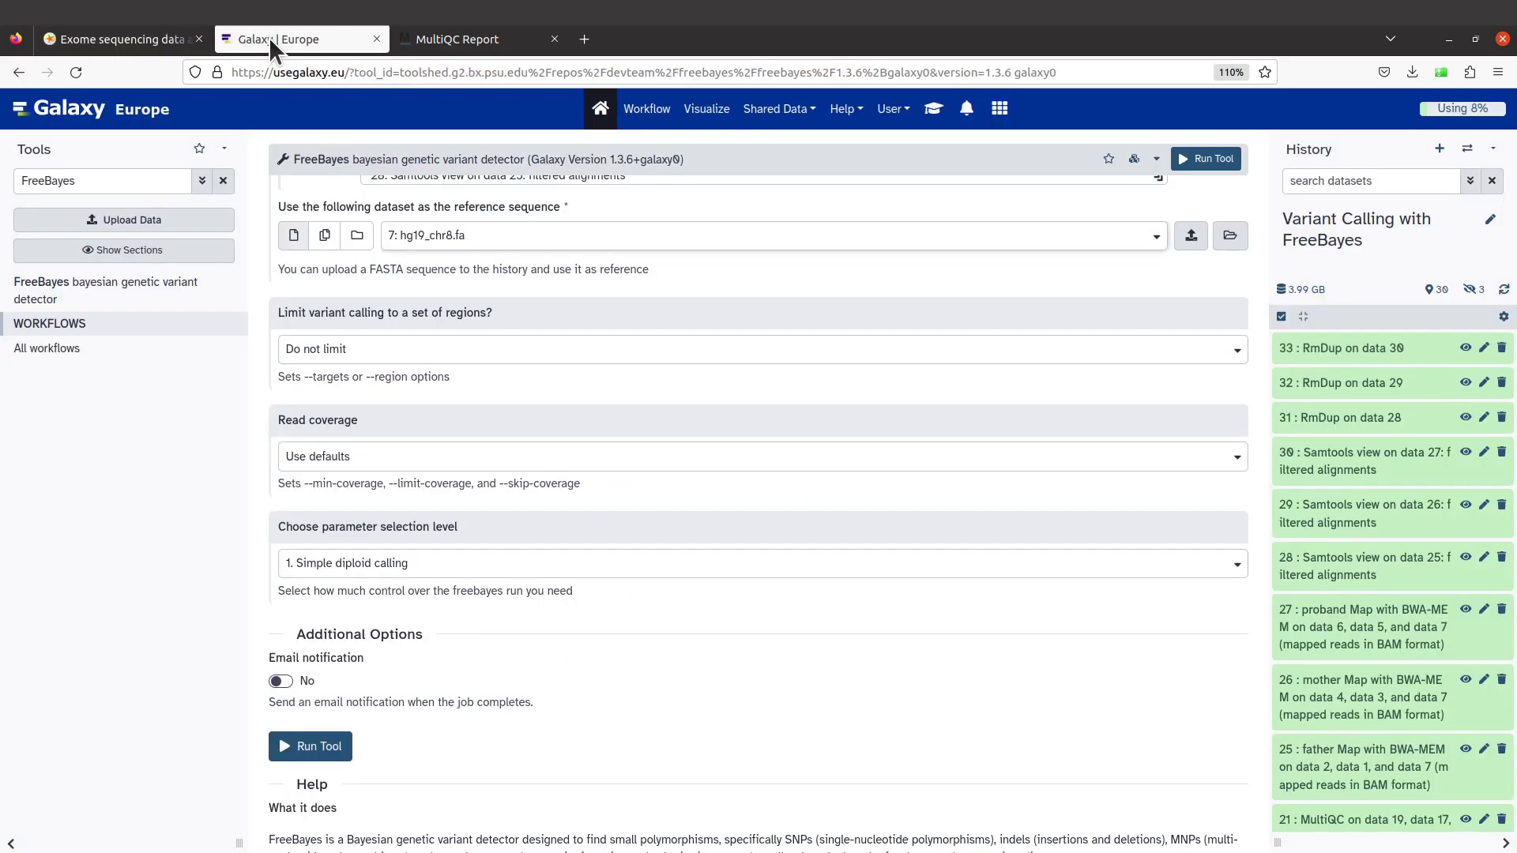
scroll(445, 565, "down", 2)
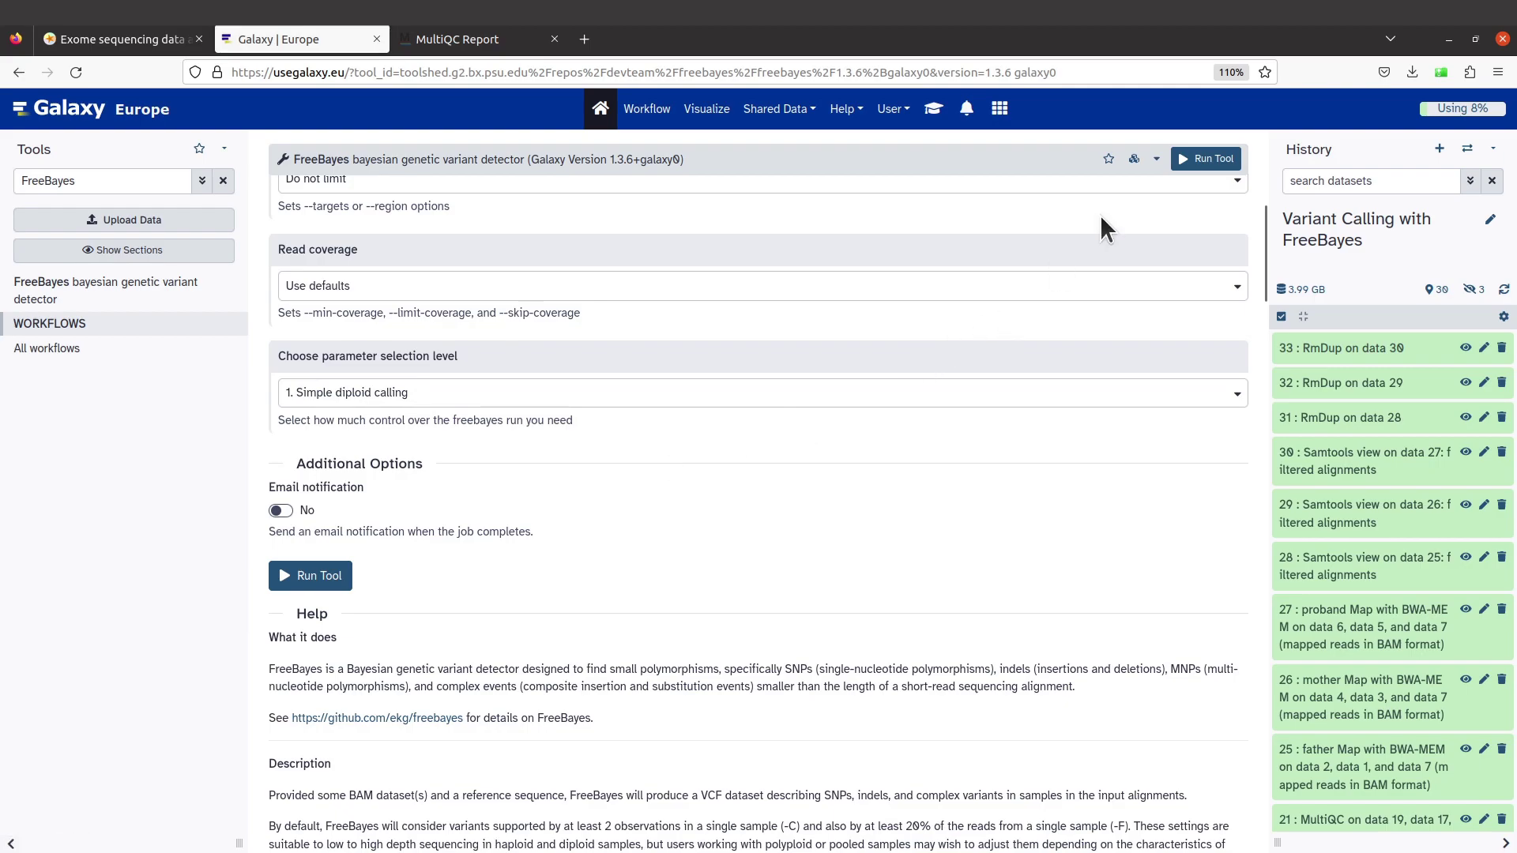
left_click(1199, 162)
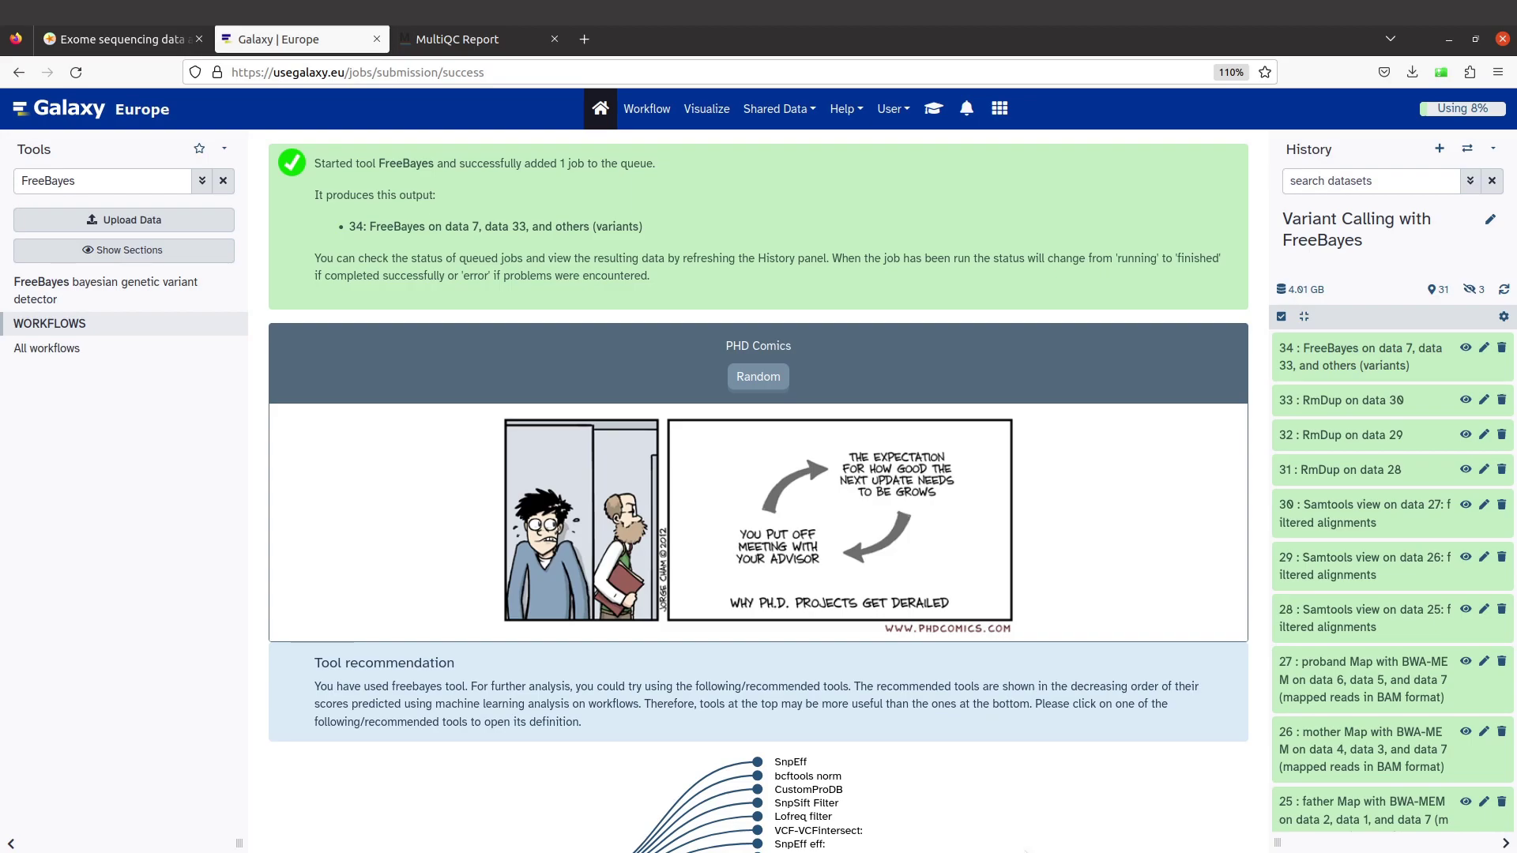
Inspect the format, database and preview details of the FreeBayes variants dataset in the history.
left_click(1354, 356)
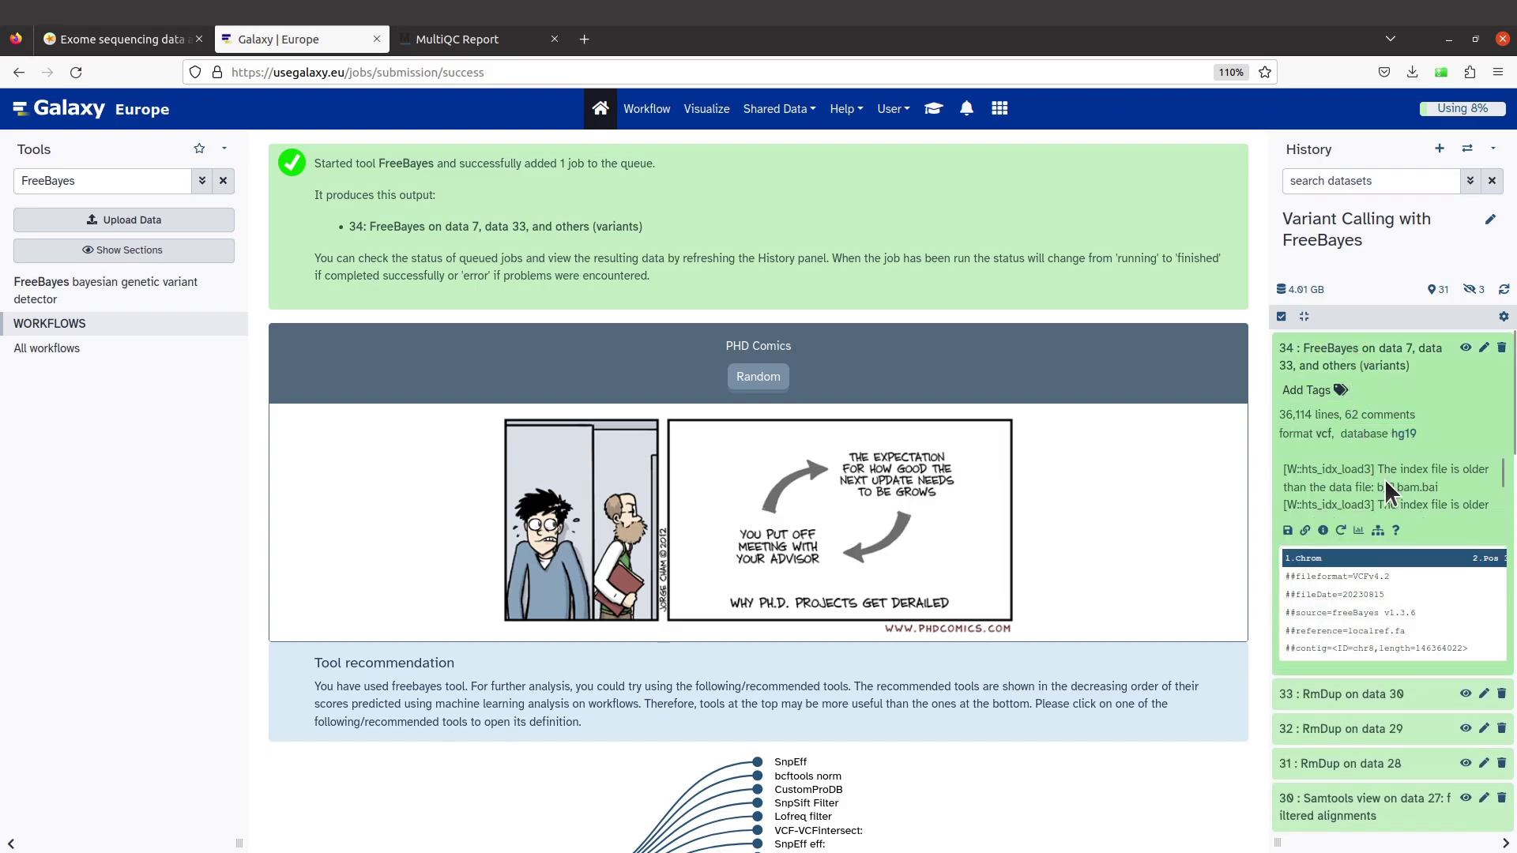
left_click(1394, 354)
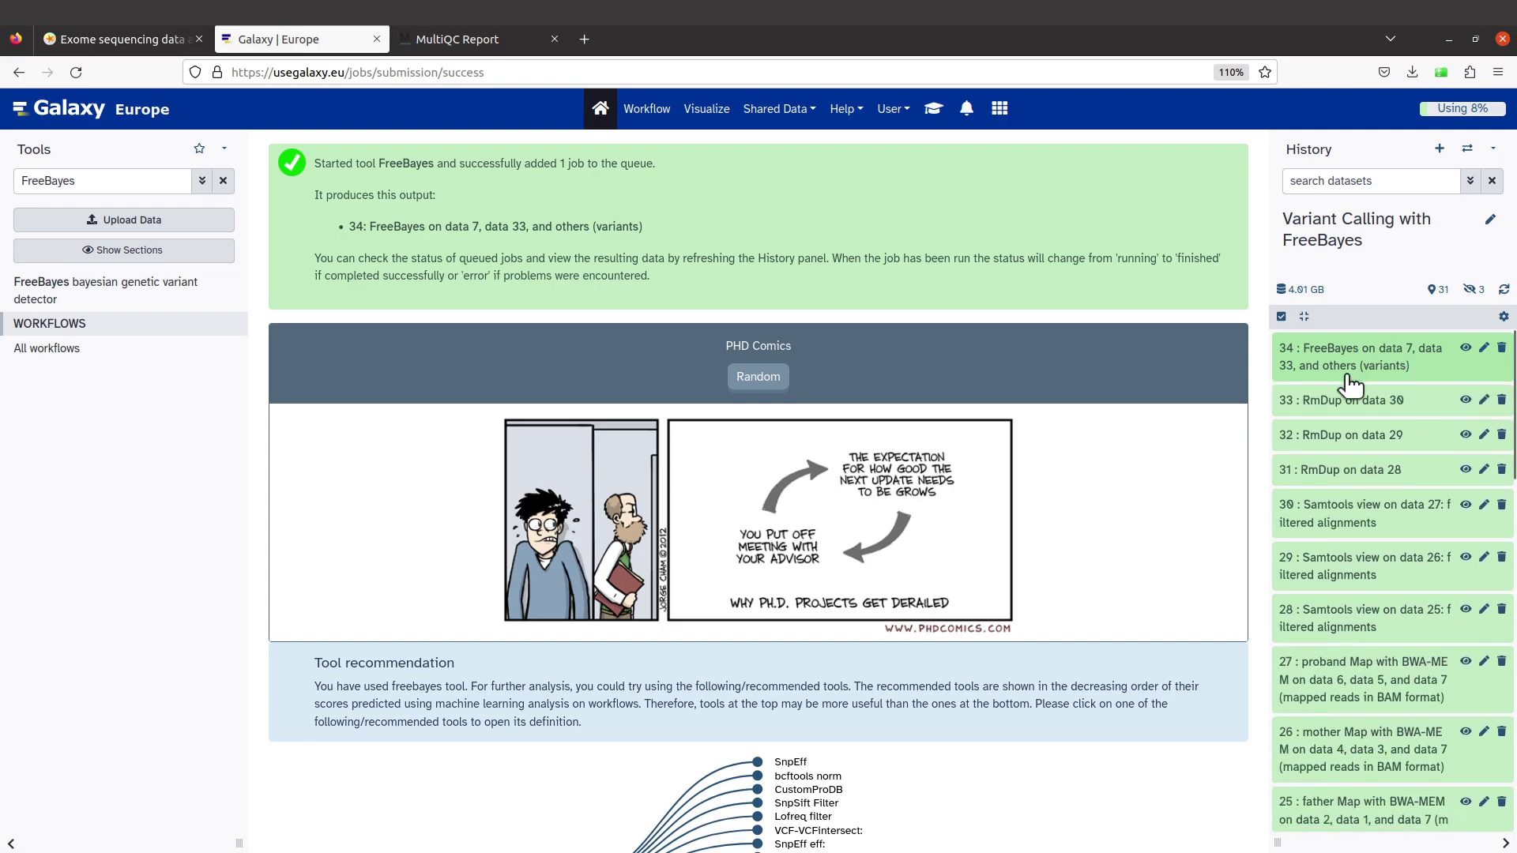
left_click(1371, 351)
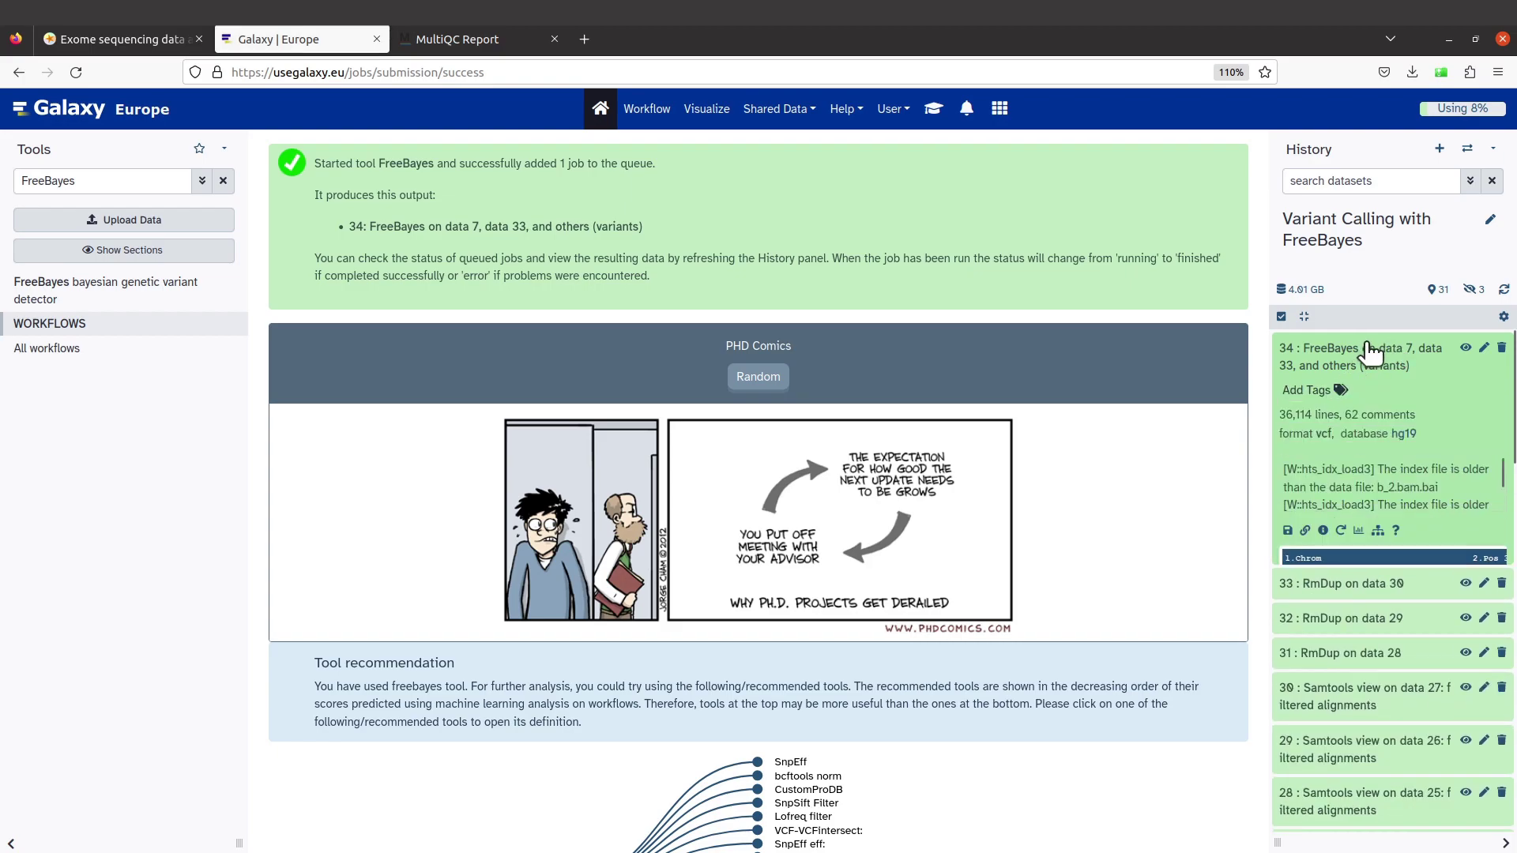
Download the FreeBayes variants dataset into the variant_calling folder and collapse its details in the history.
left_click(1289, 535)
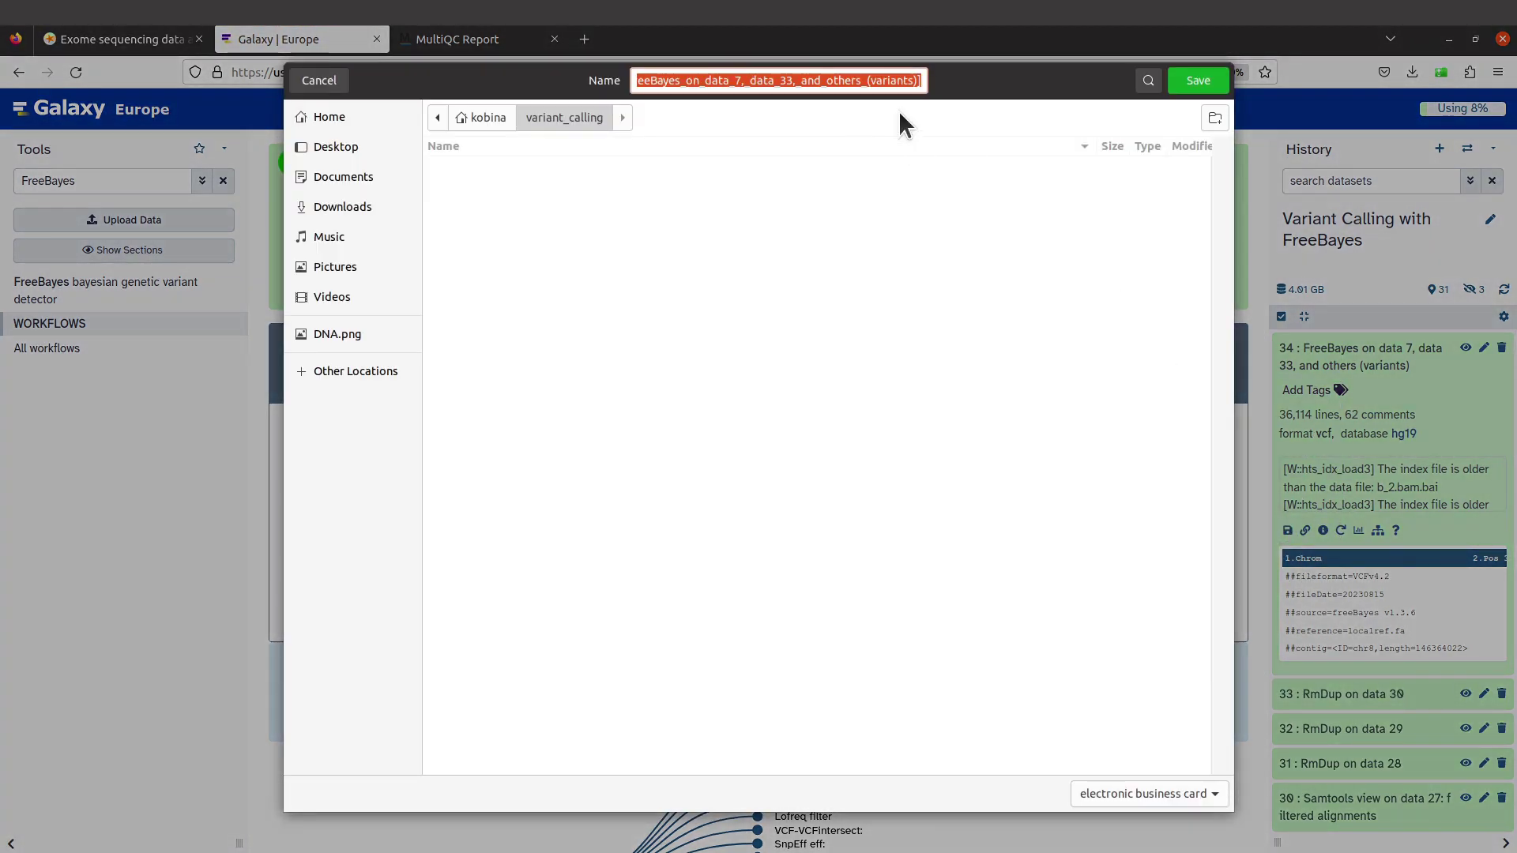
left_click(1194, 78)
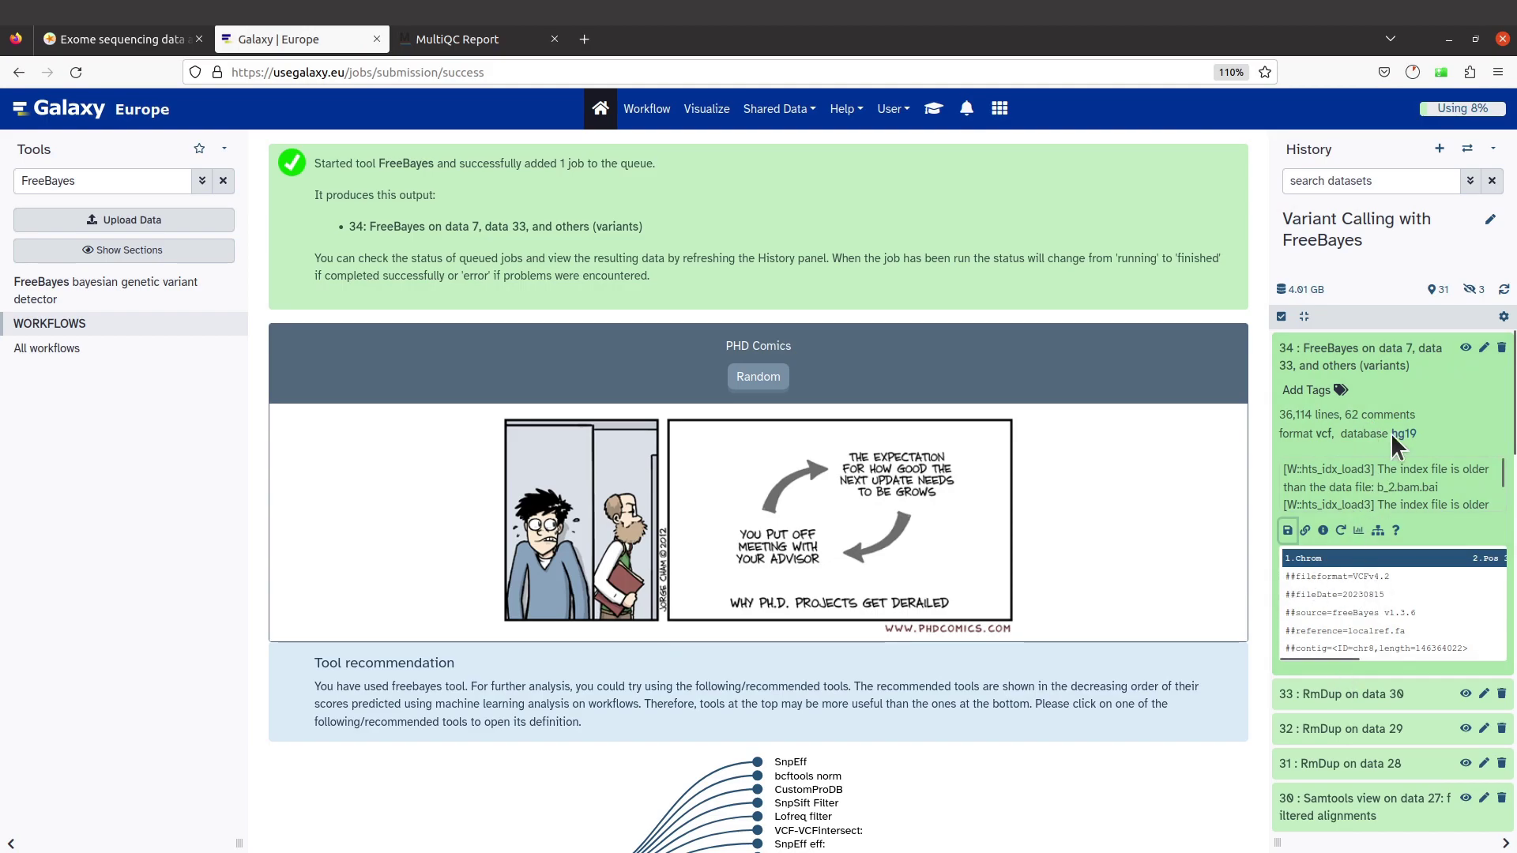
left_click(1412, 348)
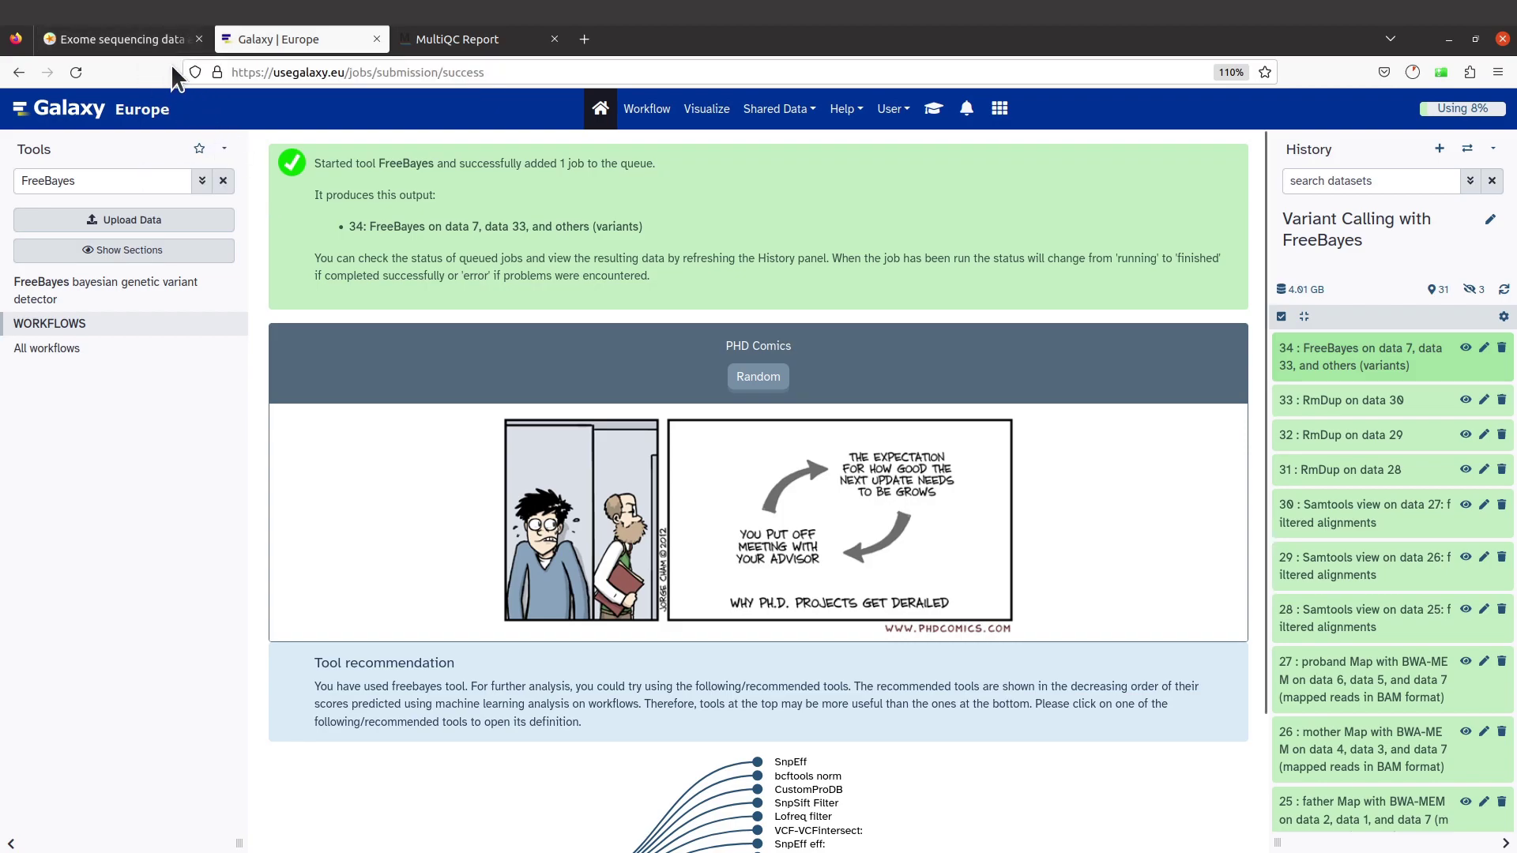
Return to the tutorial and look through its sections on generating, inspecting and post-processing FreeBayes calls.
left_click(151, 35)
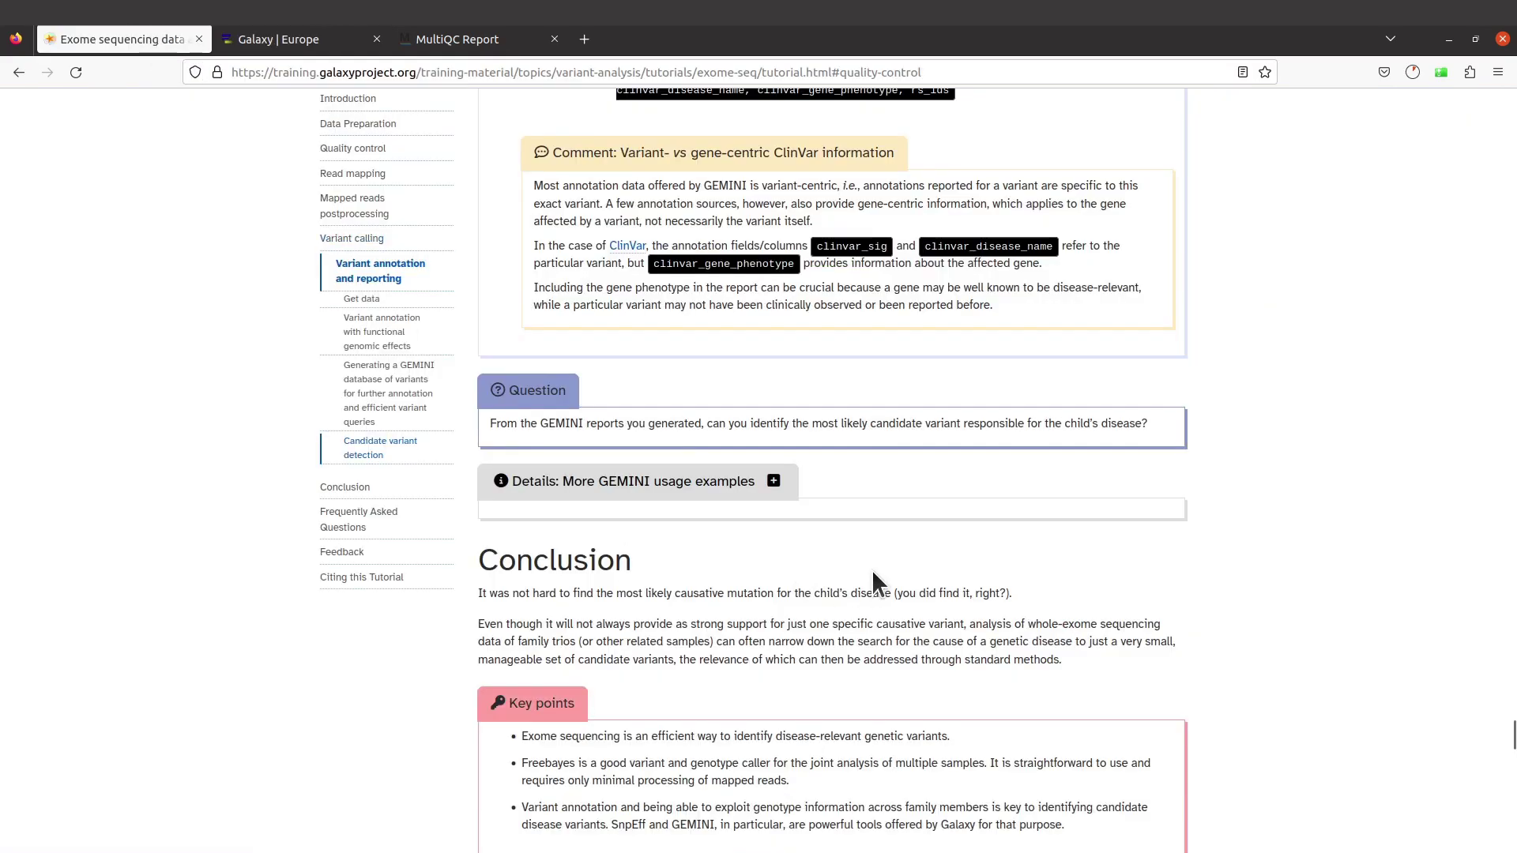
scroll(873, 581, "up", 15)
scroll(872, 570, "up", 10)
scroll(872, 571, "up", 10)
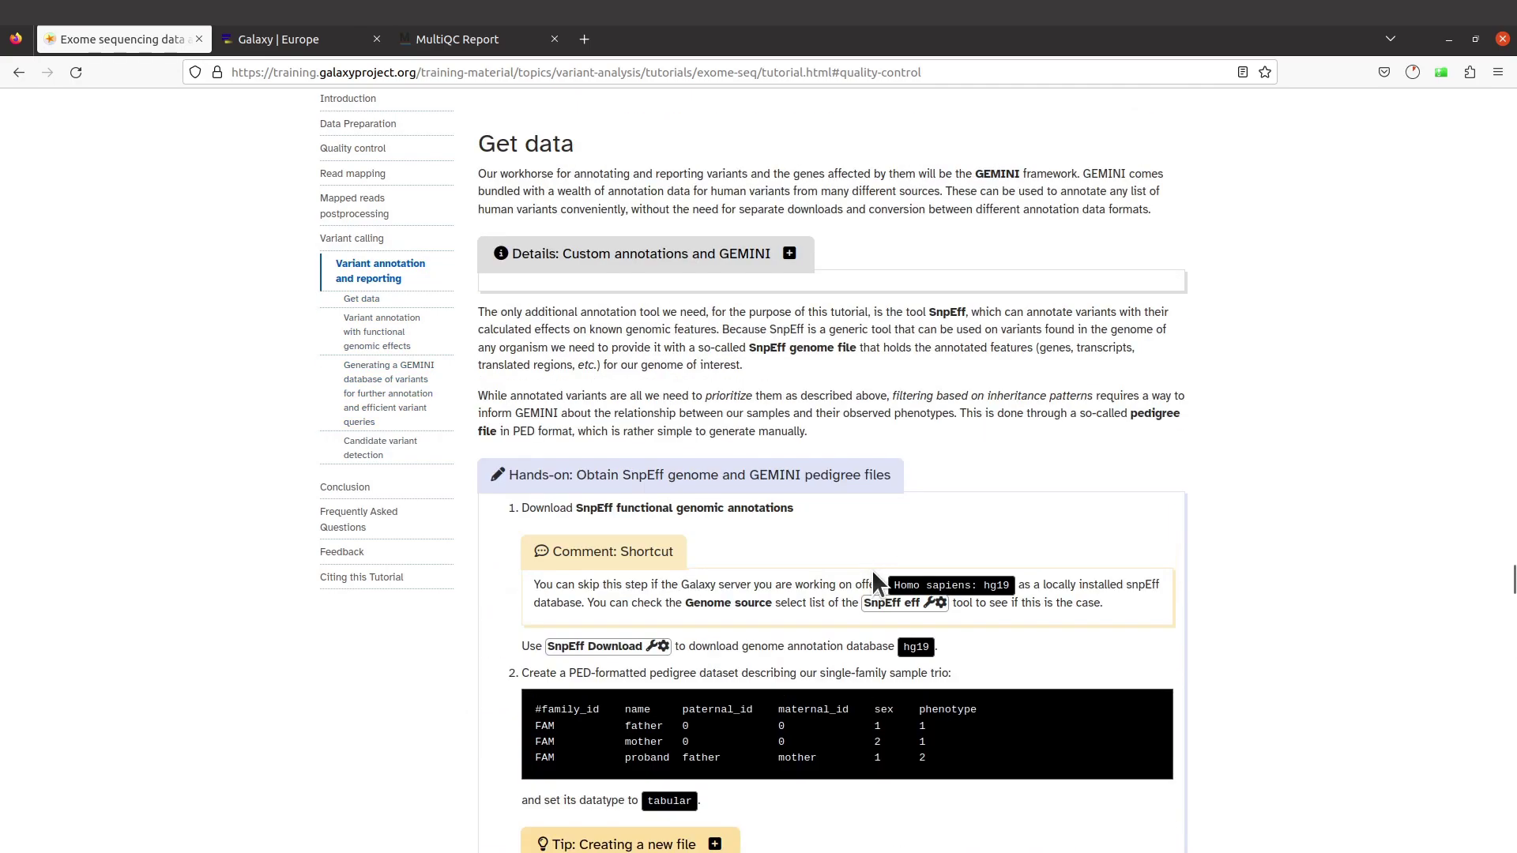
scroll(872, 570, "down", 5)
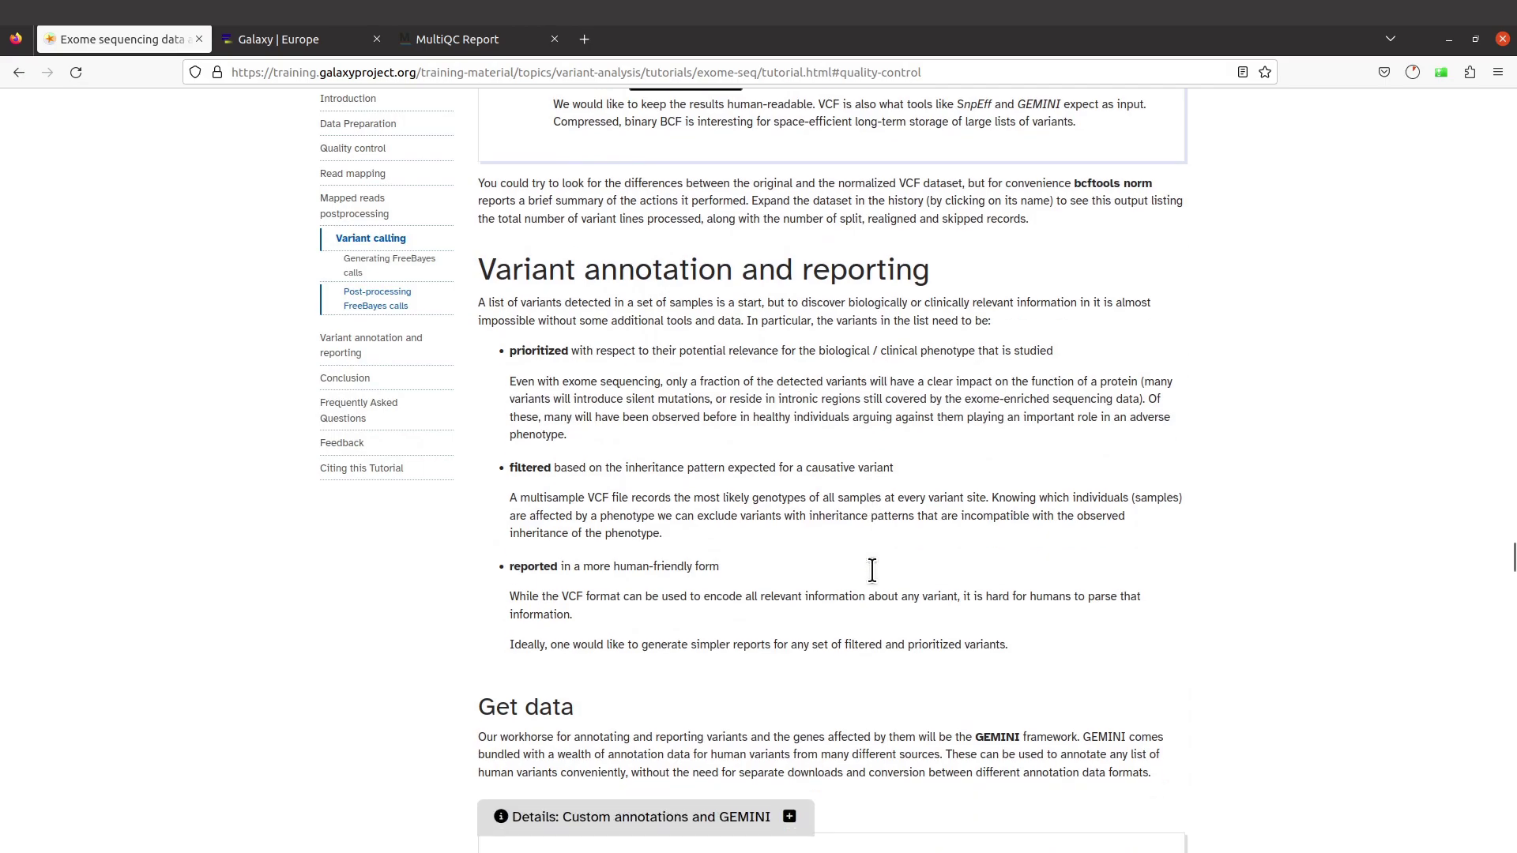
scroll(873, 573, "up", 20)
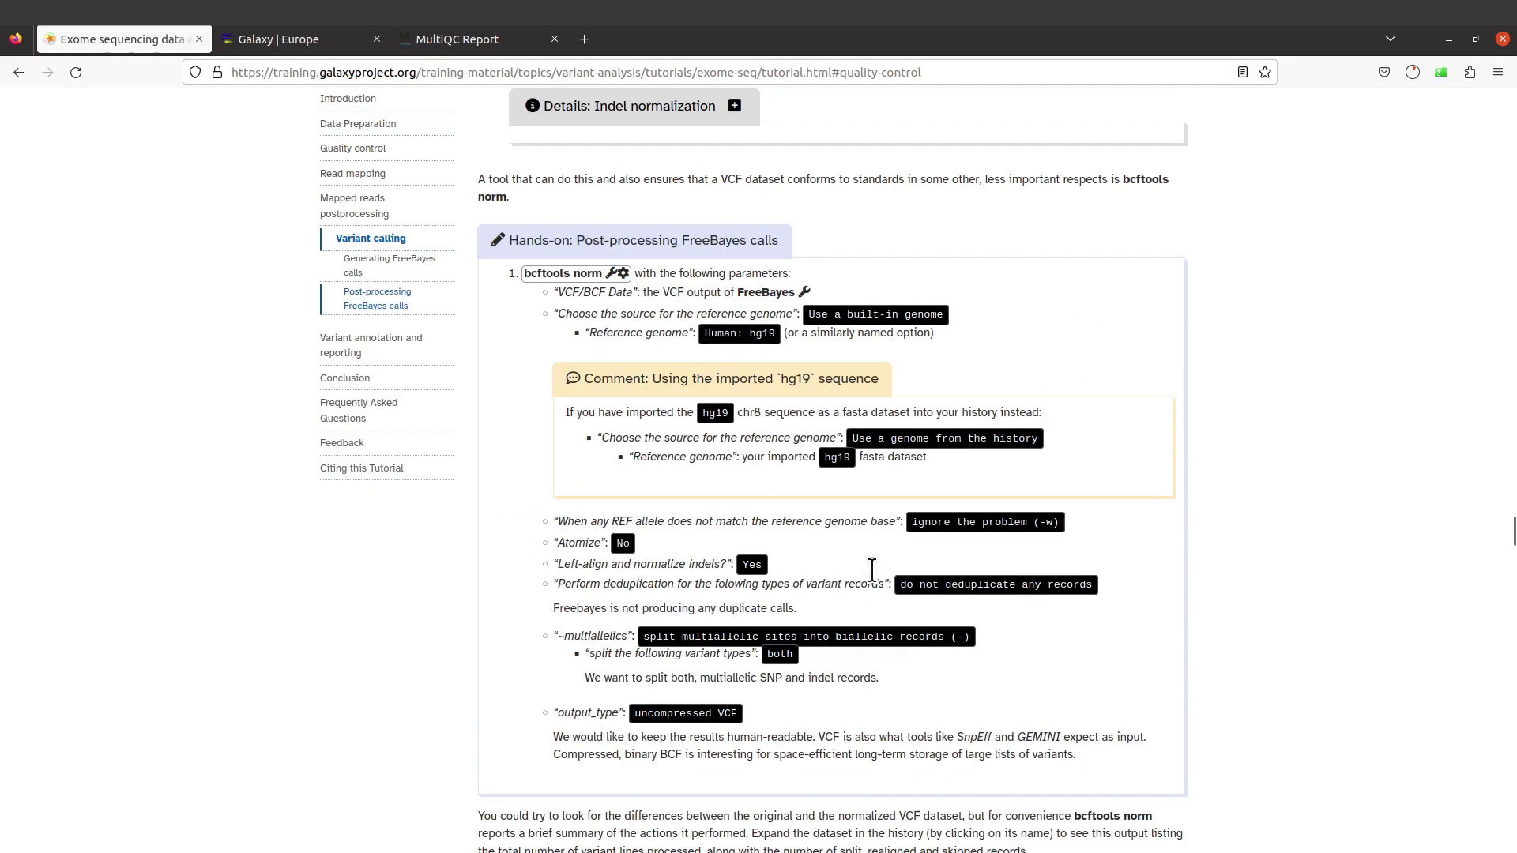
scroll(872, 568, "up", 15)
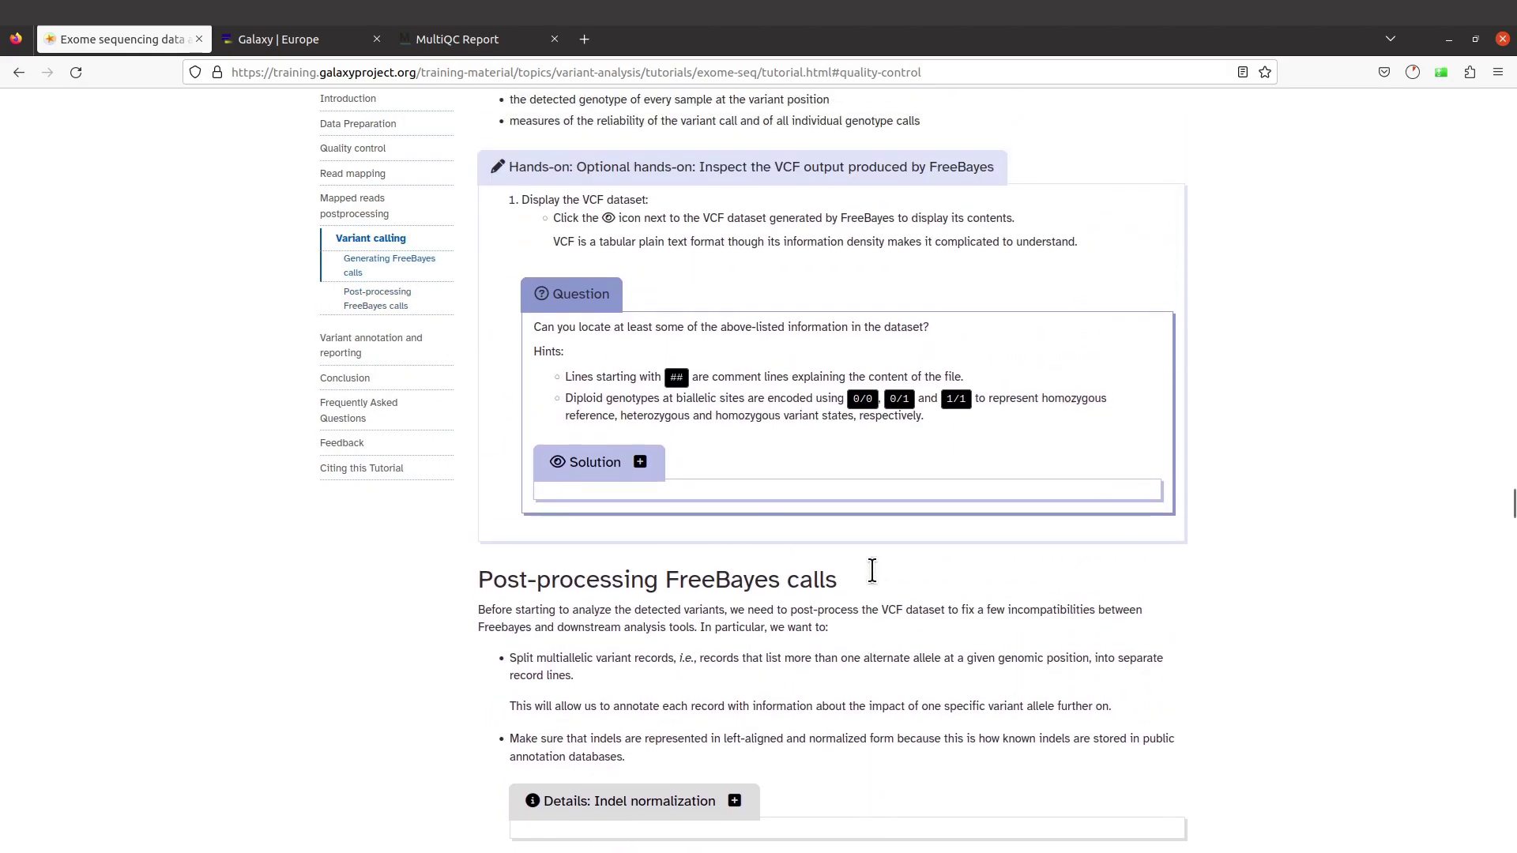
scroll(876, 585, "up", 2)
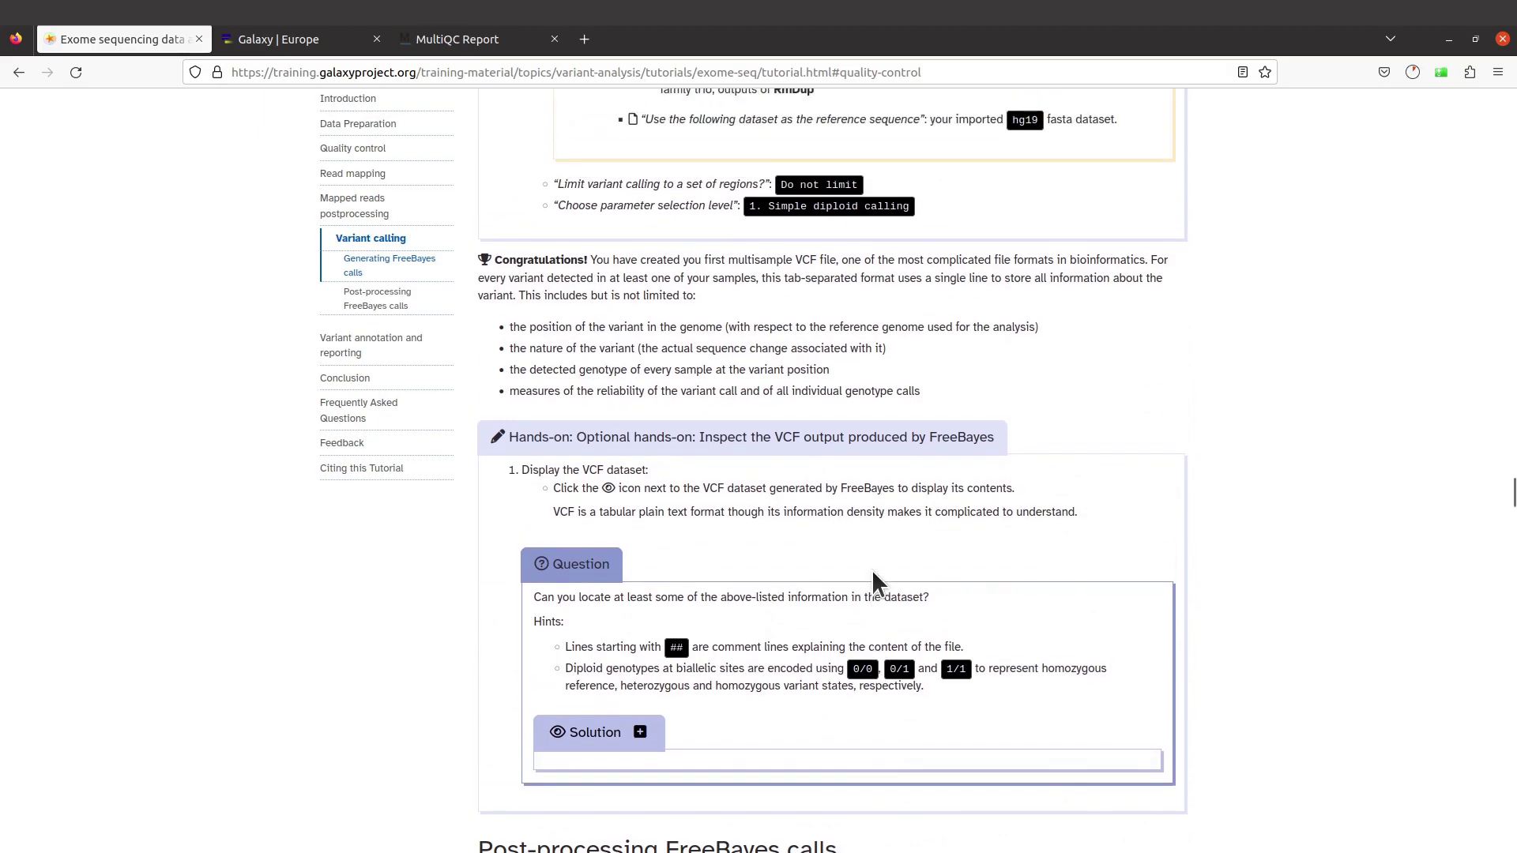
scroll(872, 570, "up", 9)
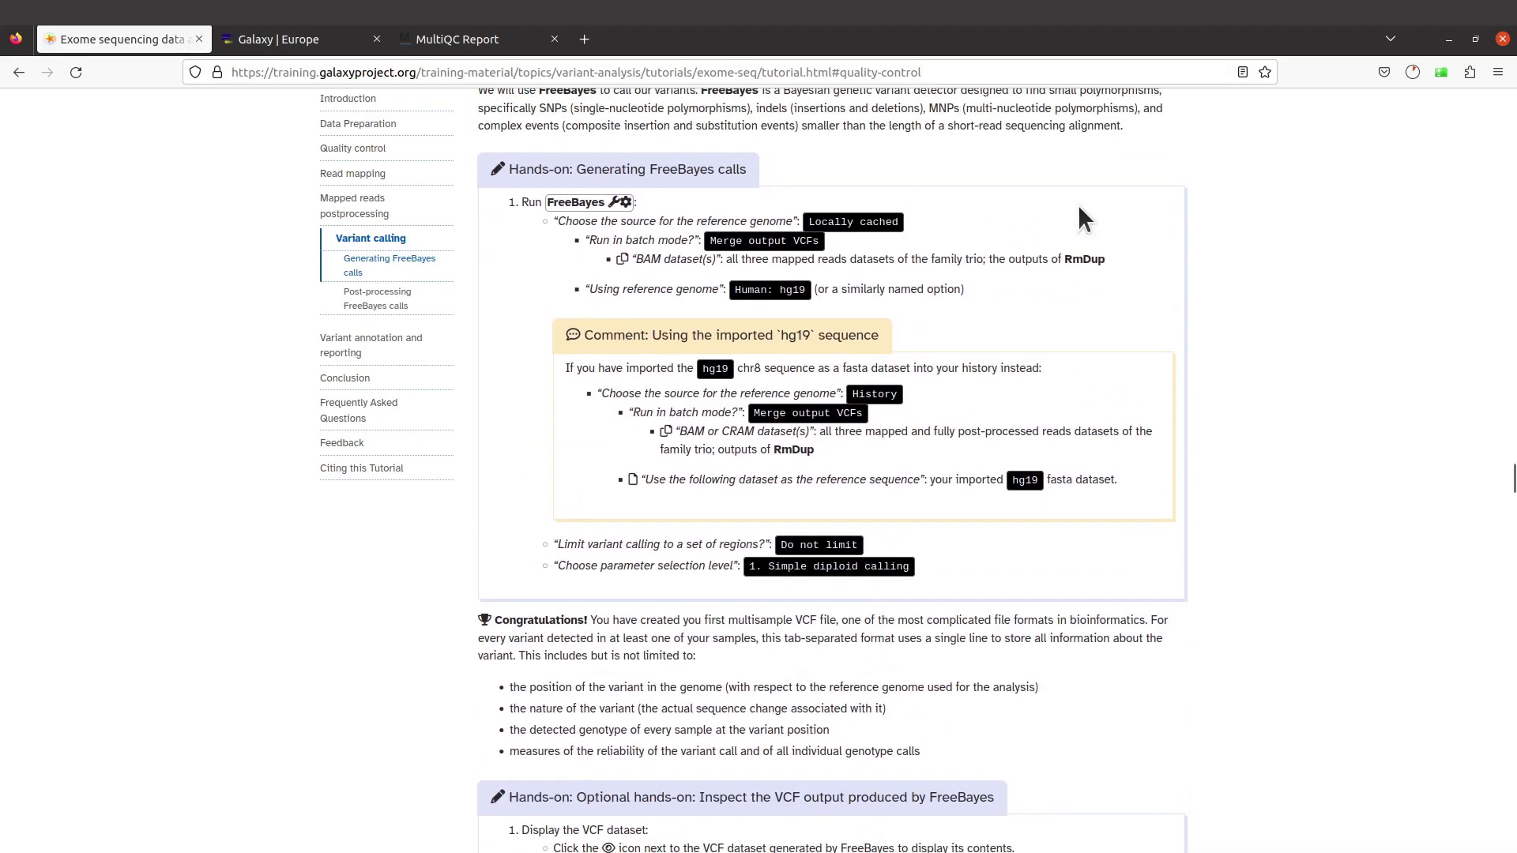
Cancel the running download of the FreeBayes variants file and remove it from the browser's download list.
left_click(1404, 74)
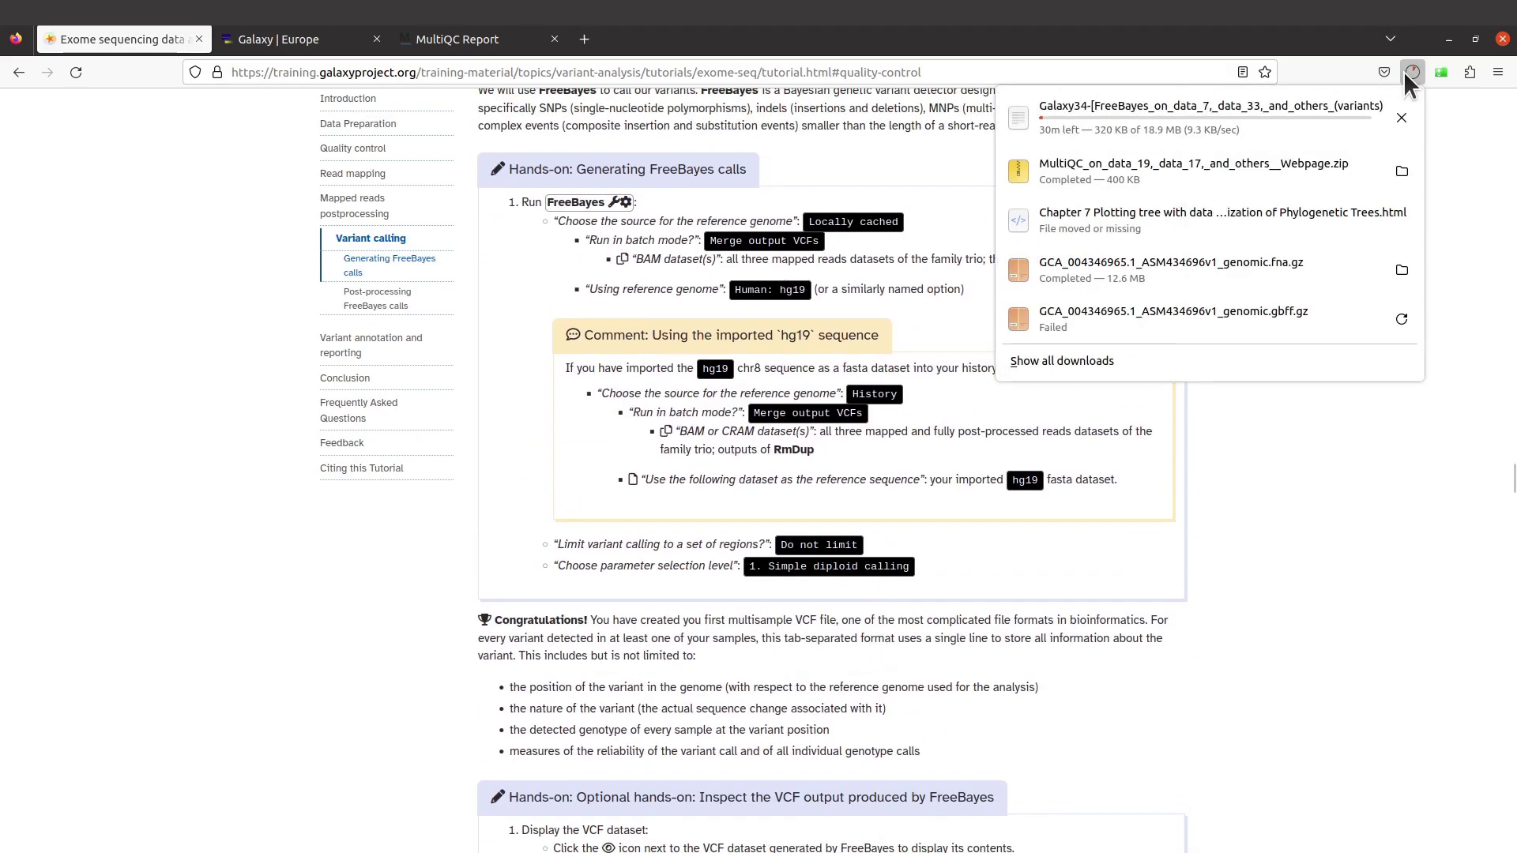
right_click(1360, 112)
left_click(1394, 170)
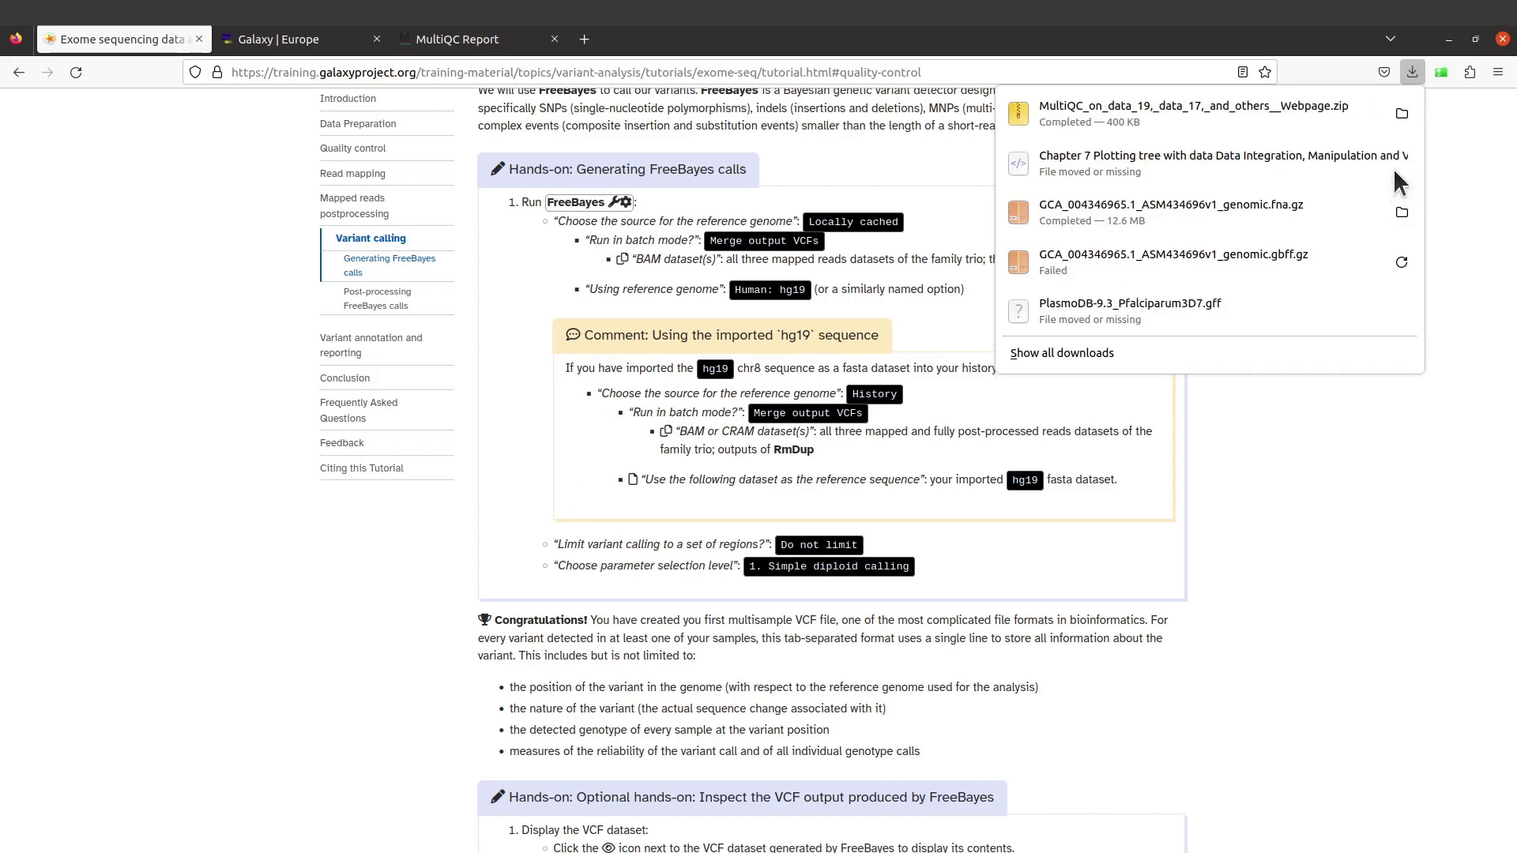
mouse_move(41, 465)
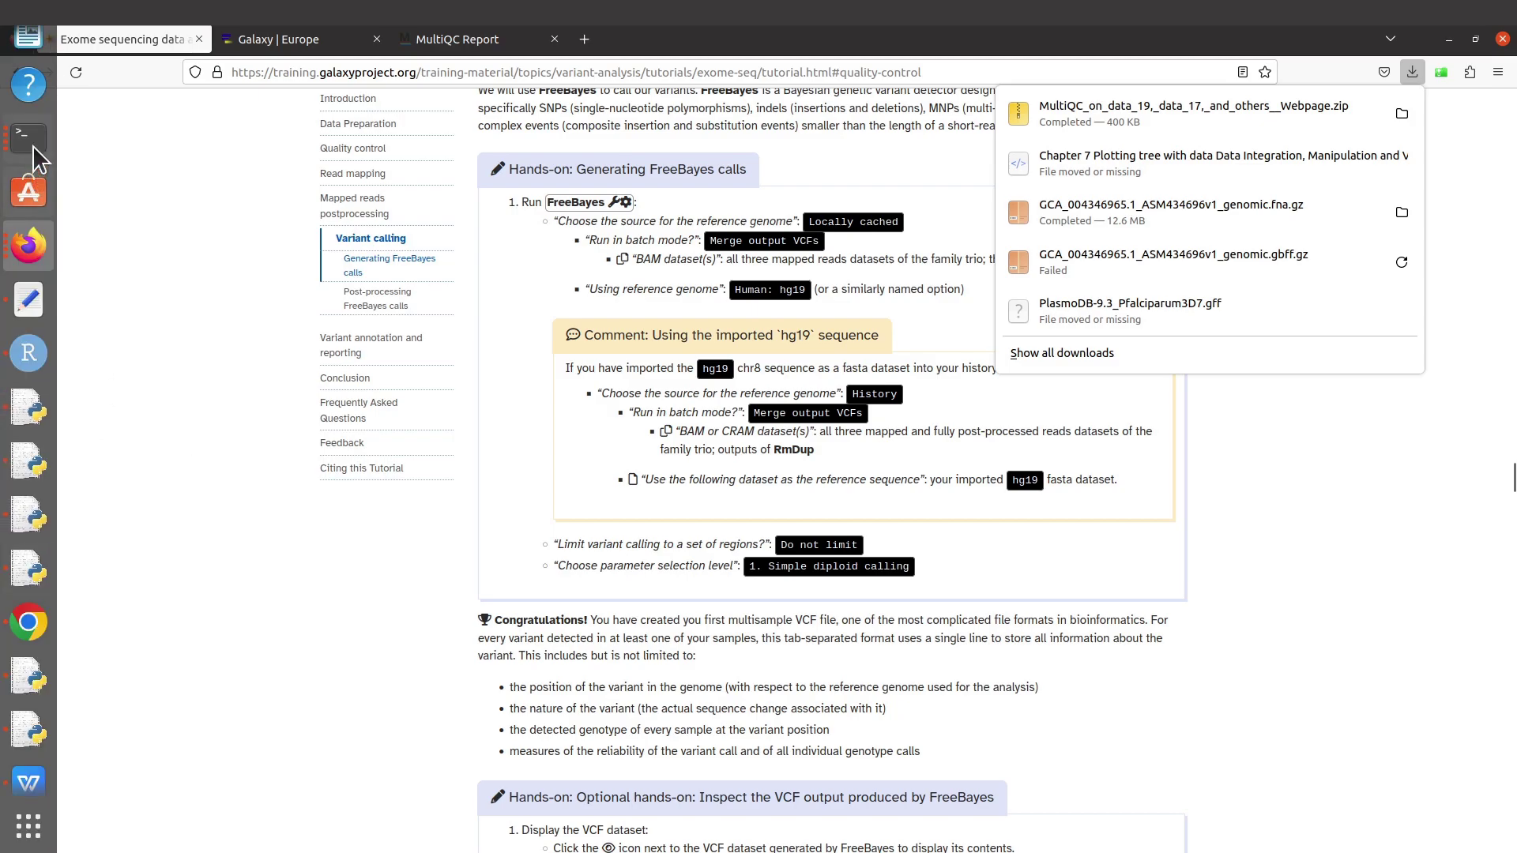
left_click(35, 114)
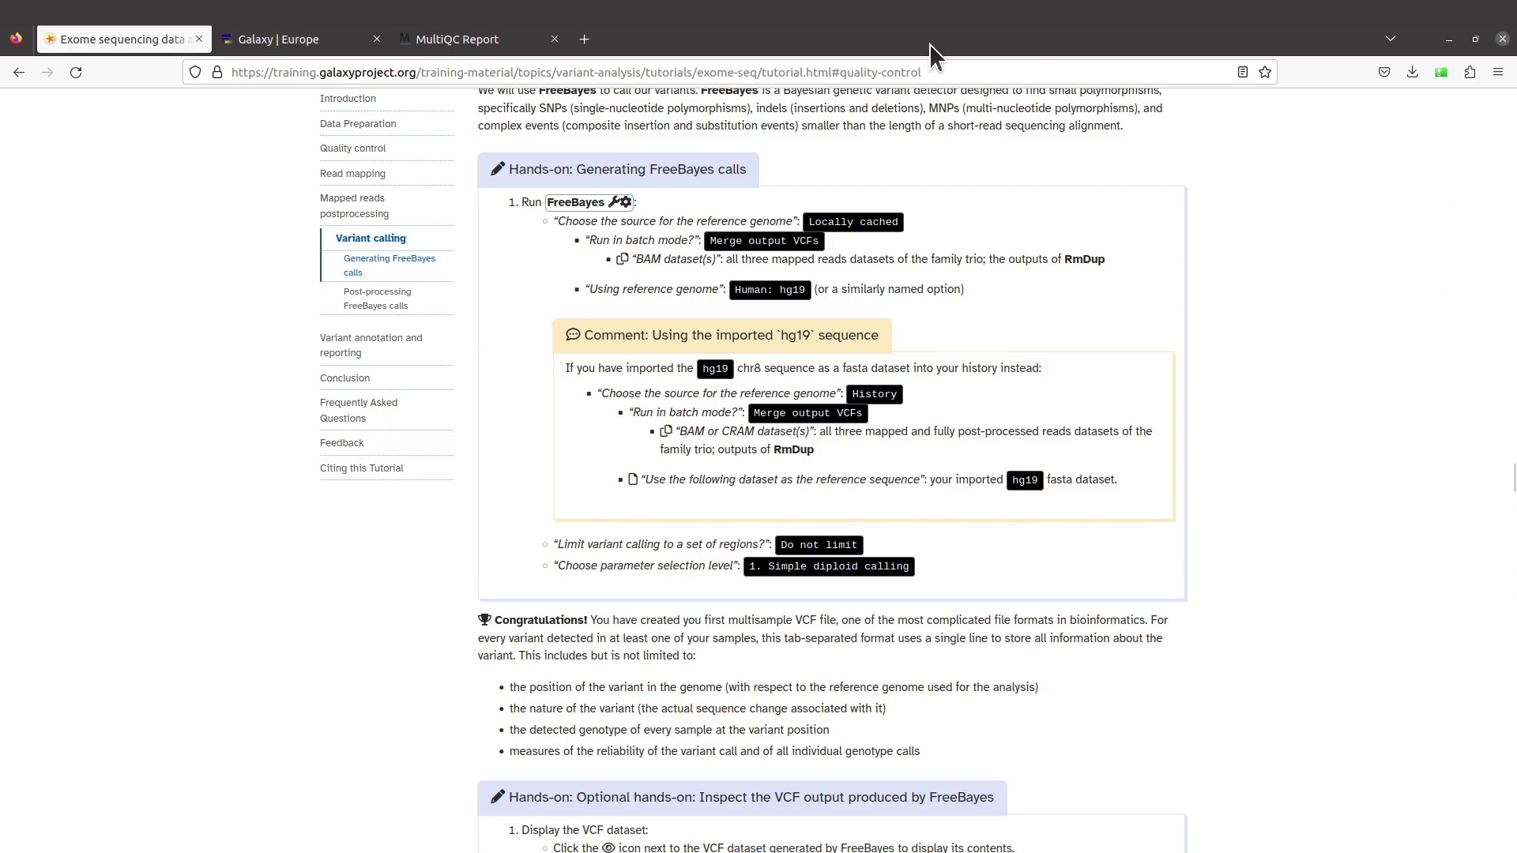
Download the FreeBayes variants dataset from the Galaxy history again, save it in the variant_calling folder, and collapse its details.
left_click(299, 39)
scroll(1302, 627, "down", 5)
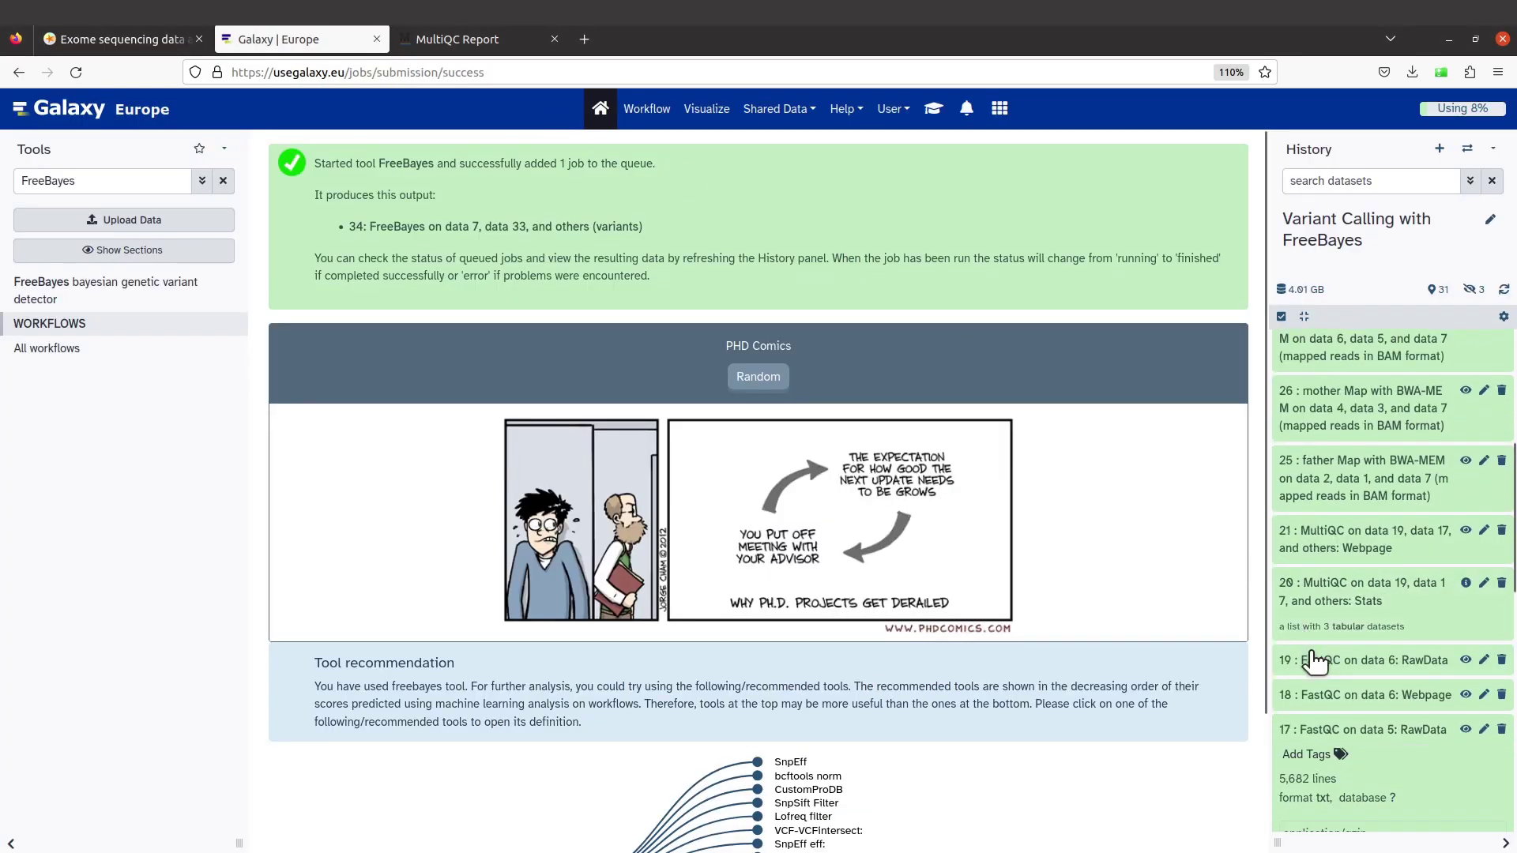
scroll(1348, 569, "up", 5)
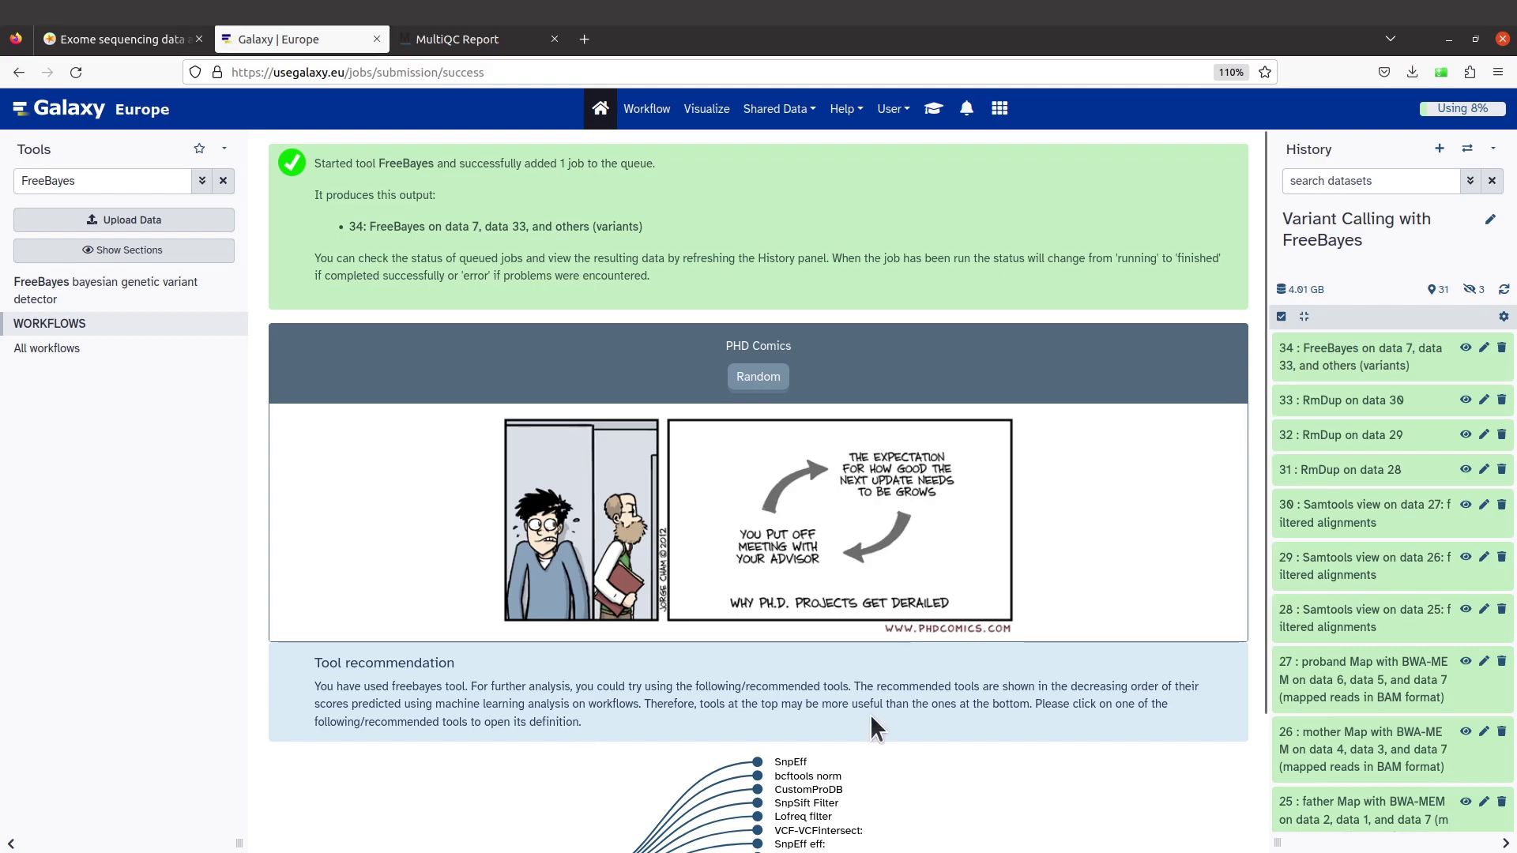
left_click(1379, 357)
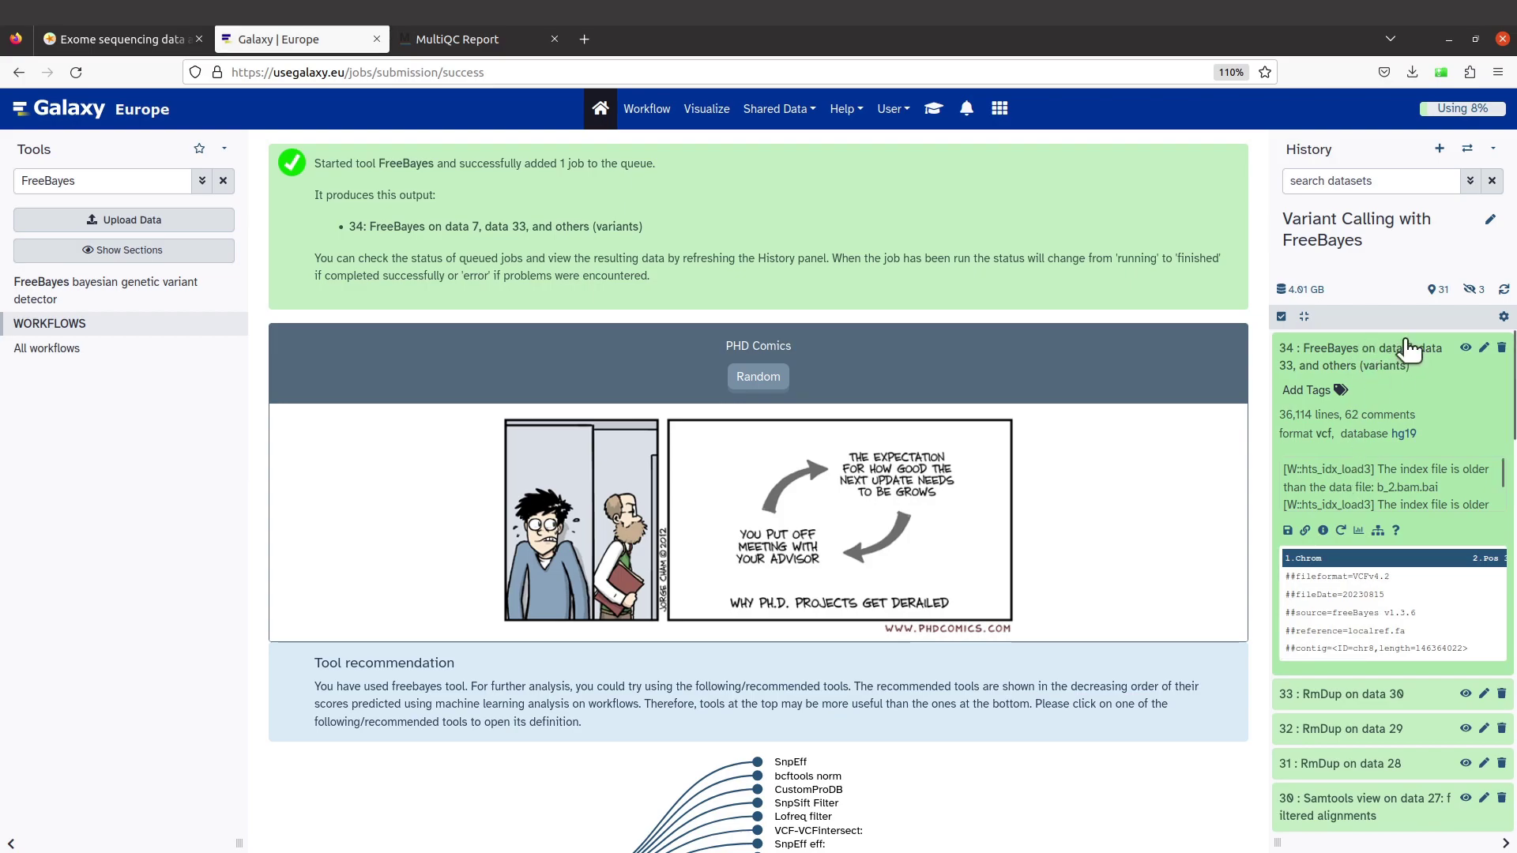
left_click(1288, 531)
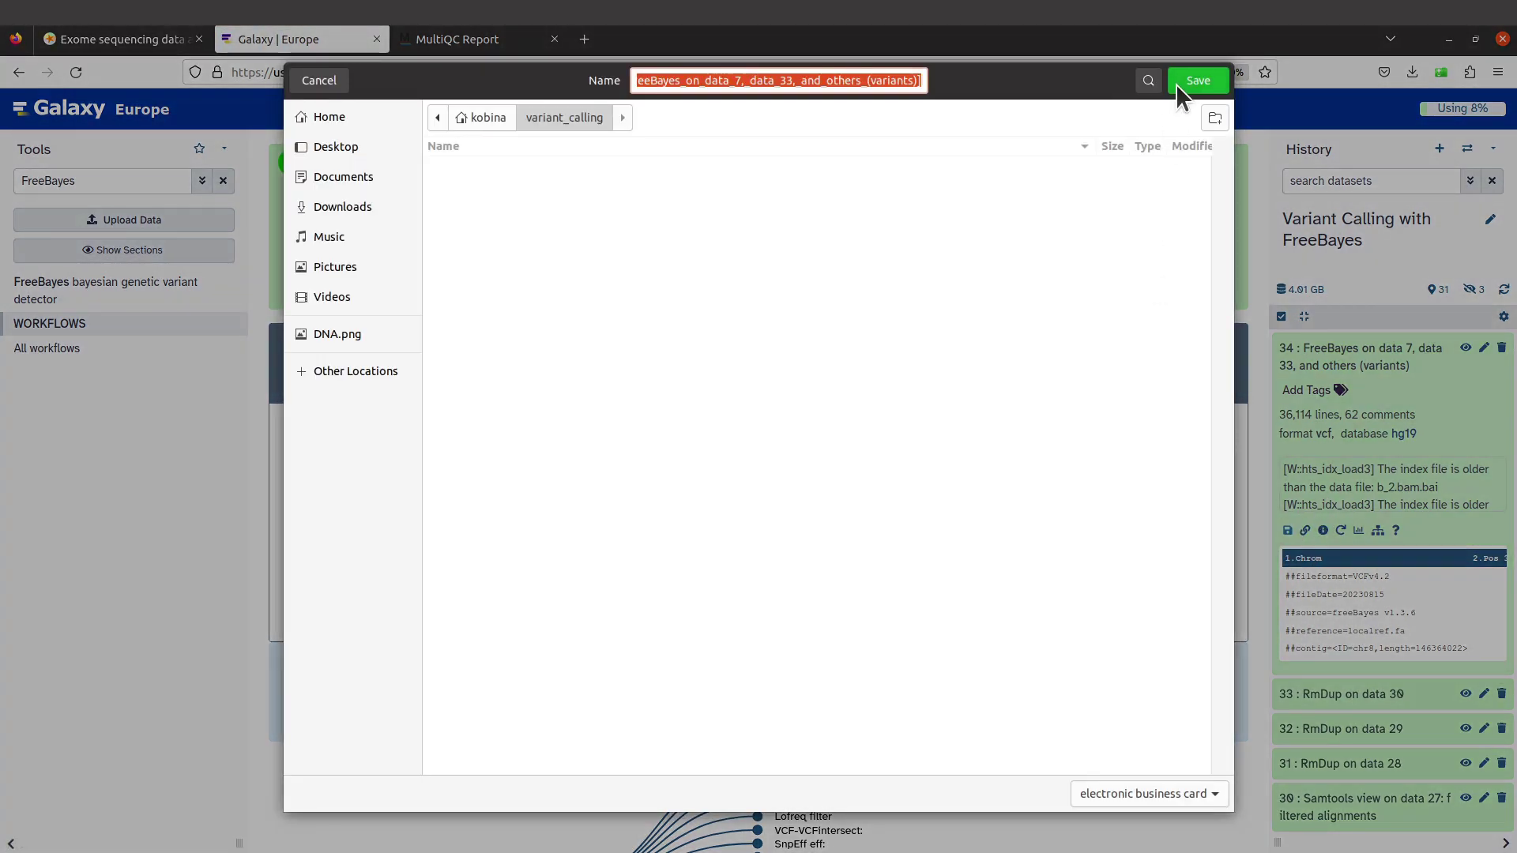
left_click(1196, 82)
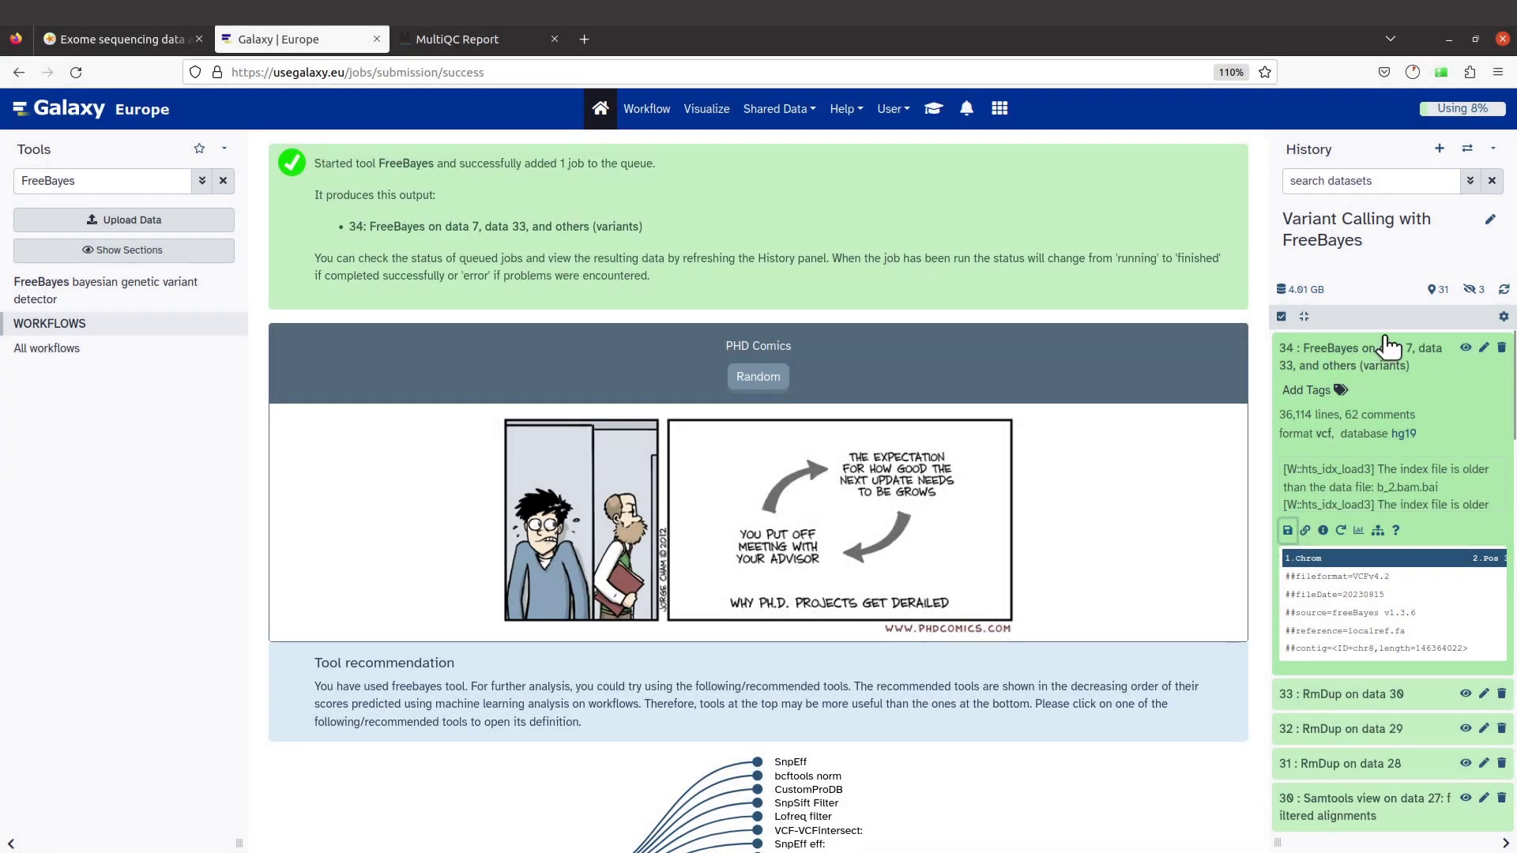
left_click(1379, 350)
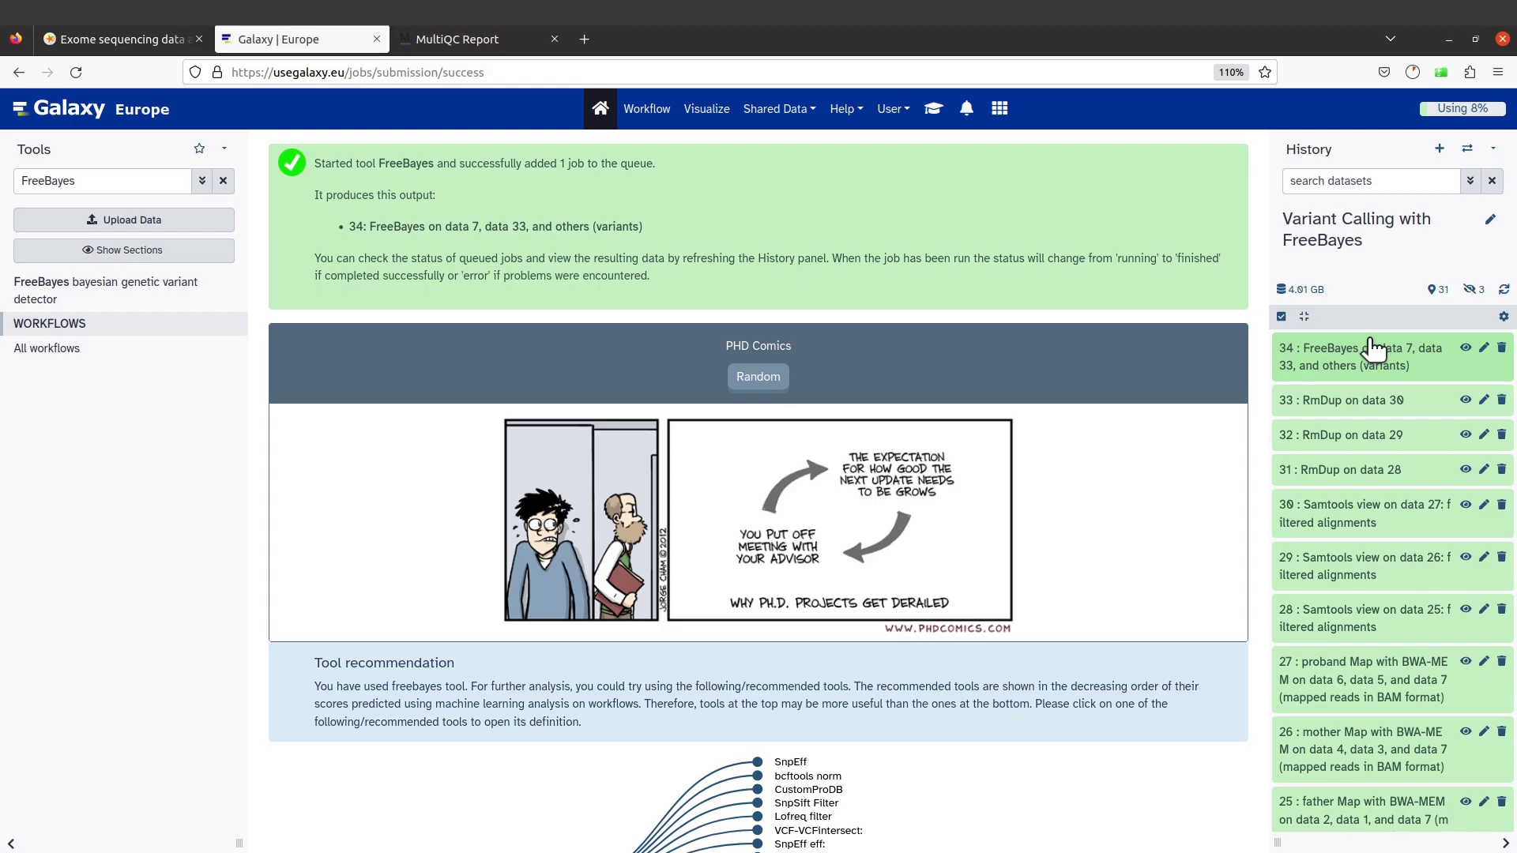
Skim the tutorial's sections on bcftools norm post-processing, SnpEff annotation and GEMINI database creation, and return to the section on inspecting the FreeBayes VCF.
left_click(136, 44)
scroll(834, 447, "down", 6)
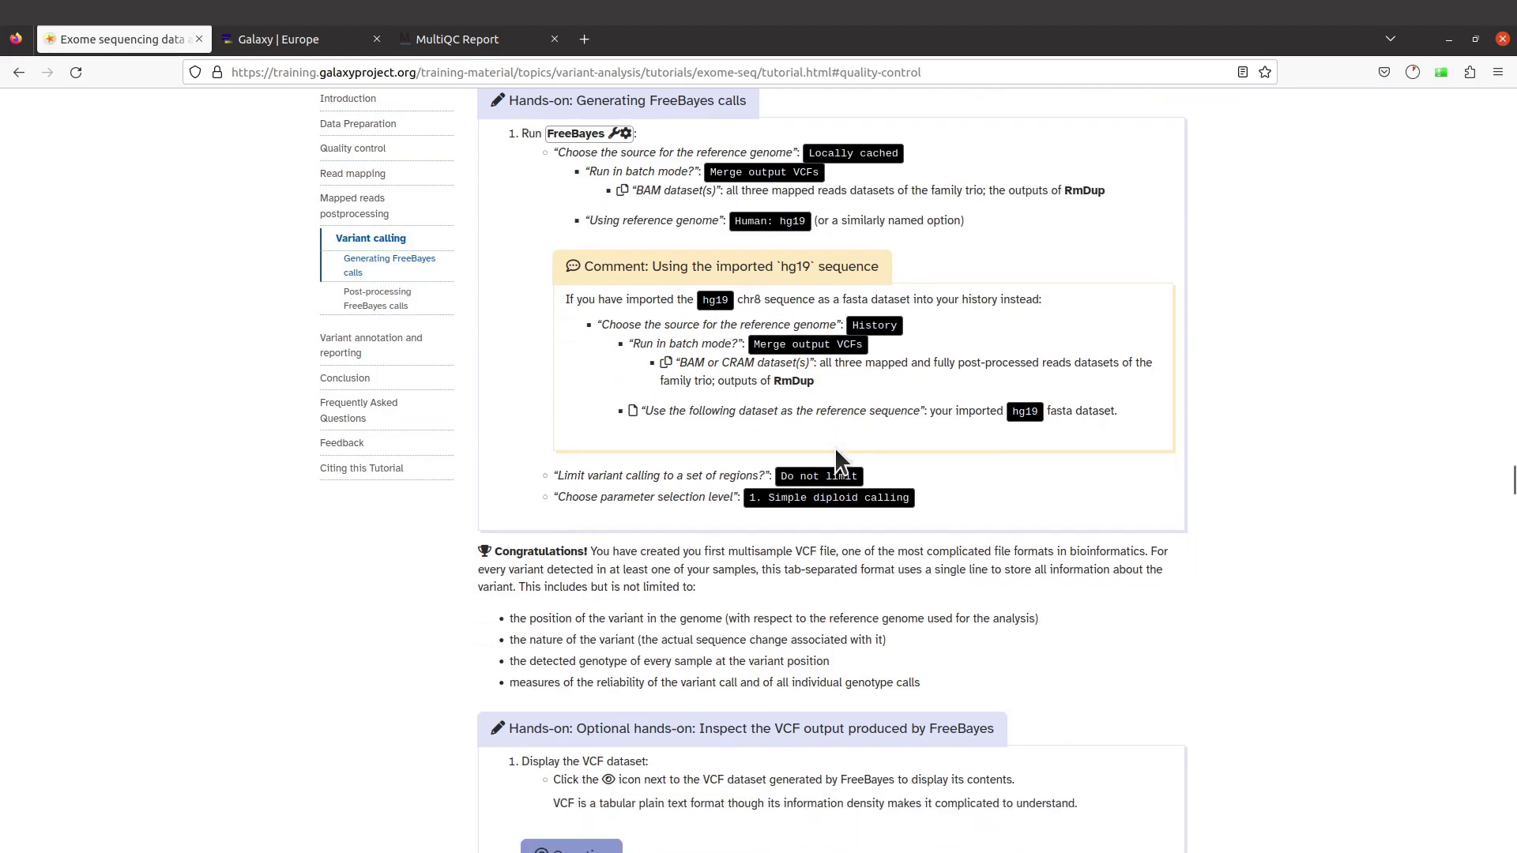
scroll(836, 452, "down", 5)
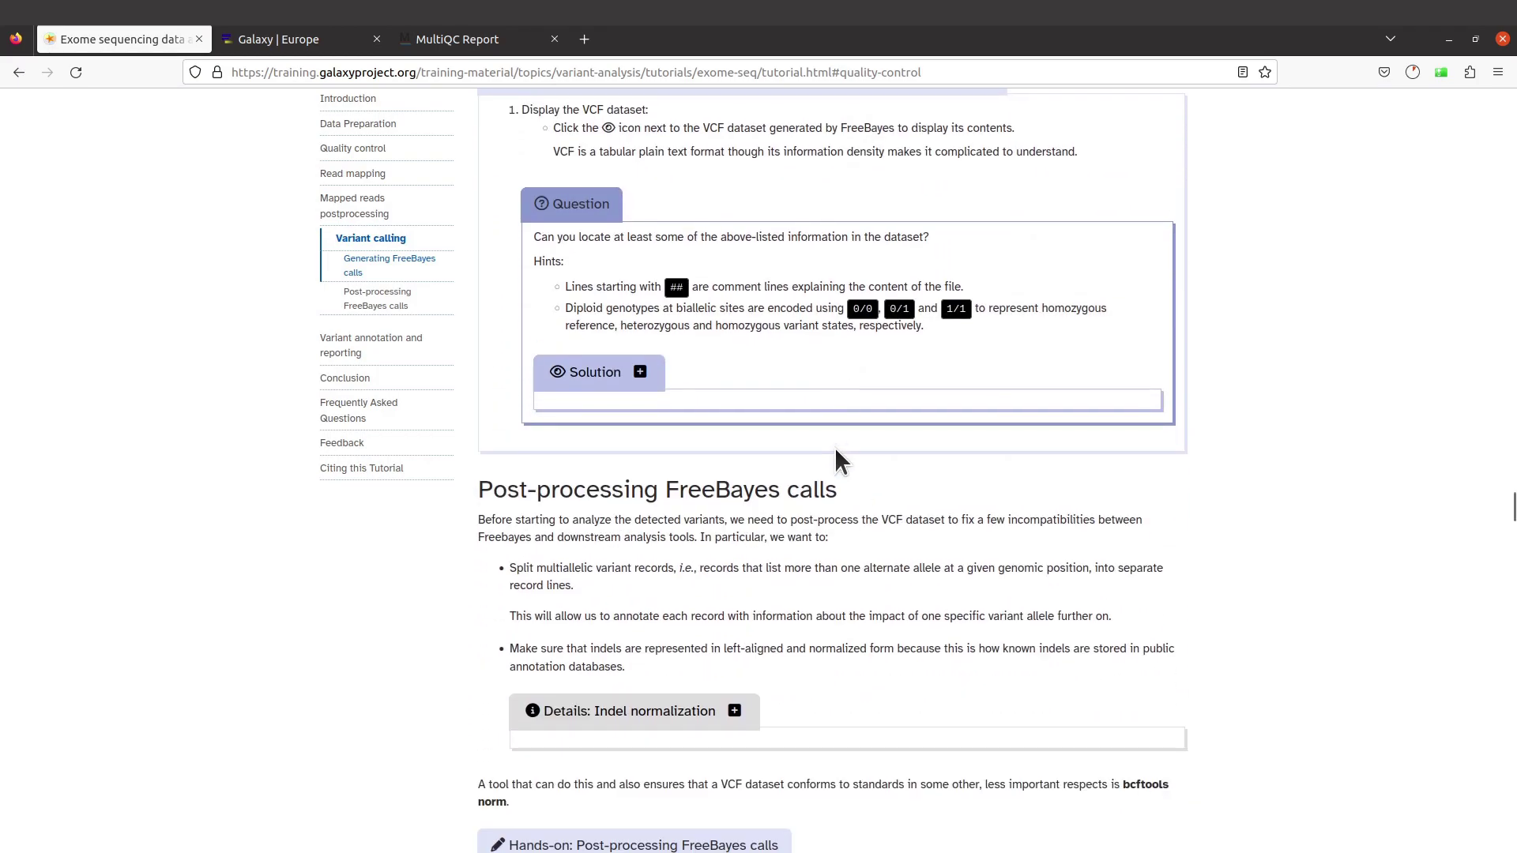
scroll(837, 458, "down", 2)
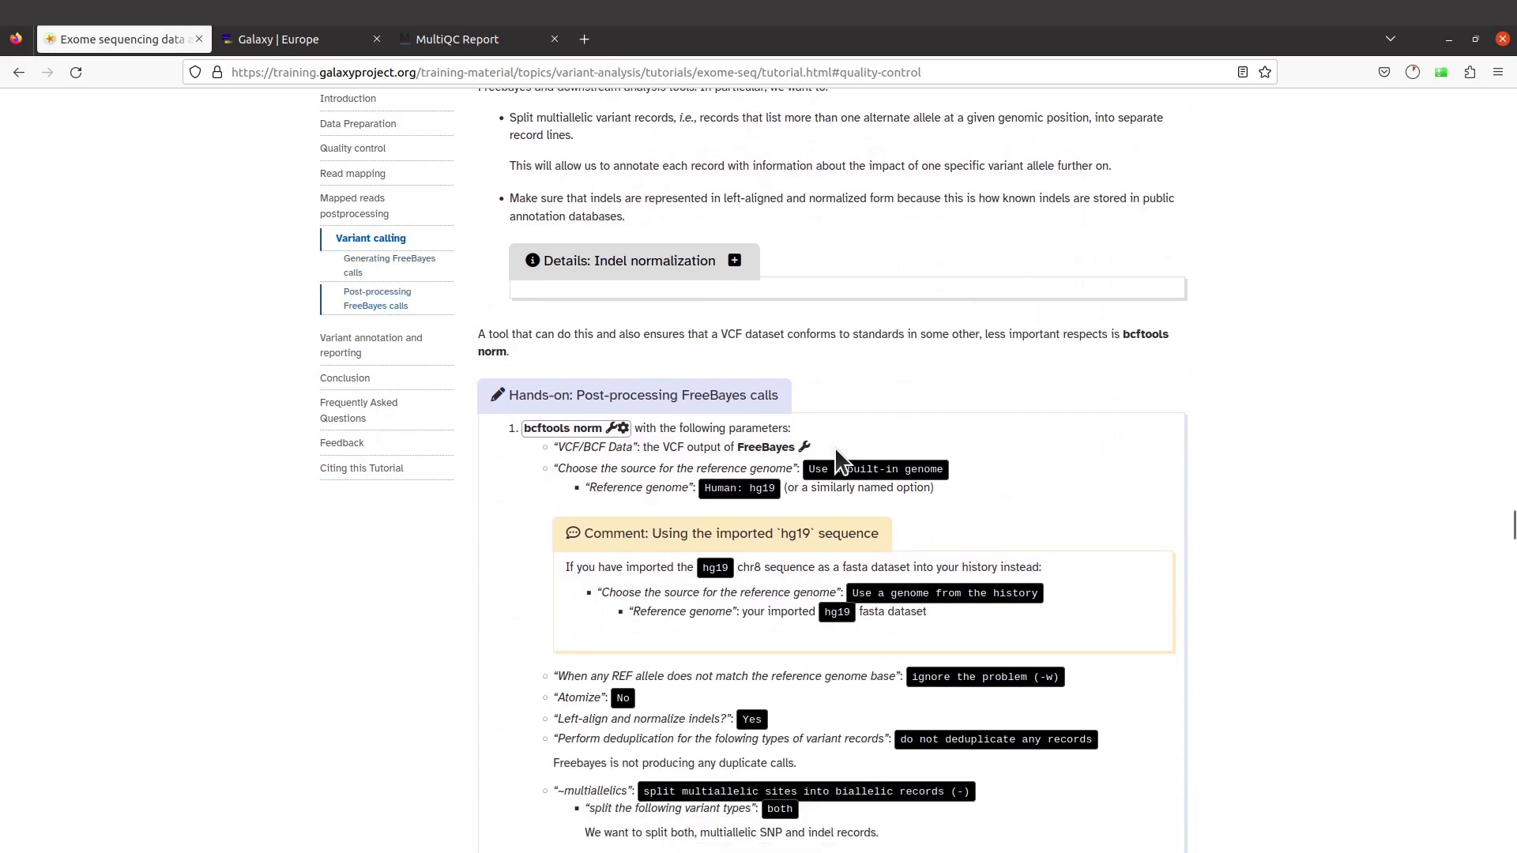
scroll(837, 456, "down", 6)
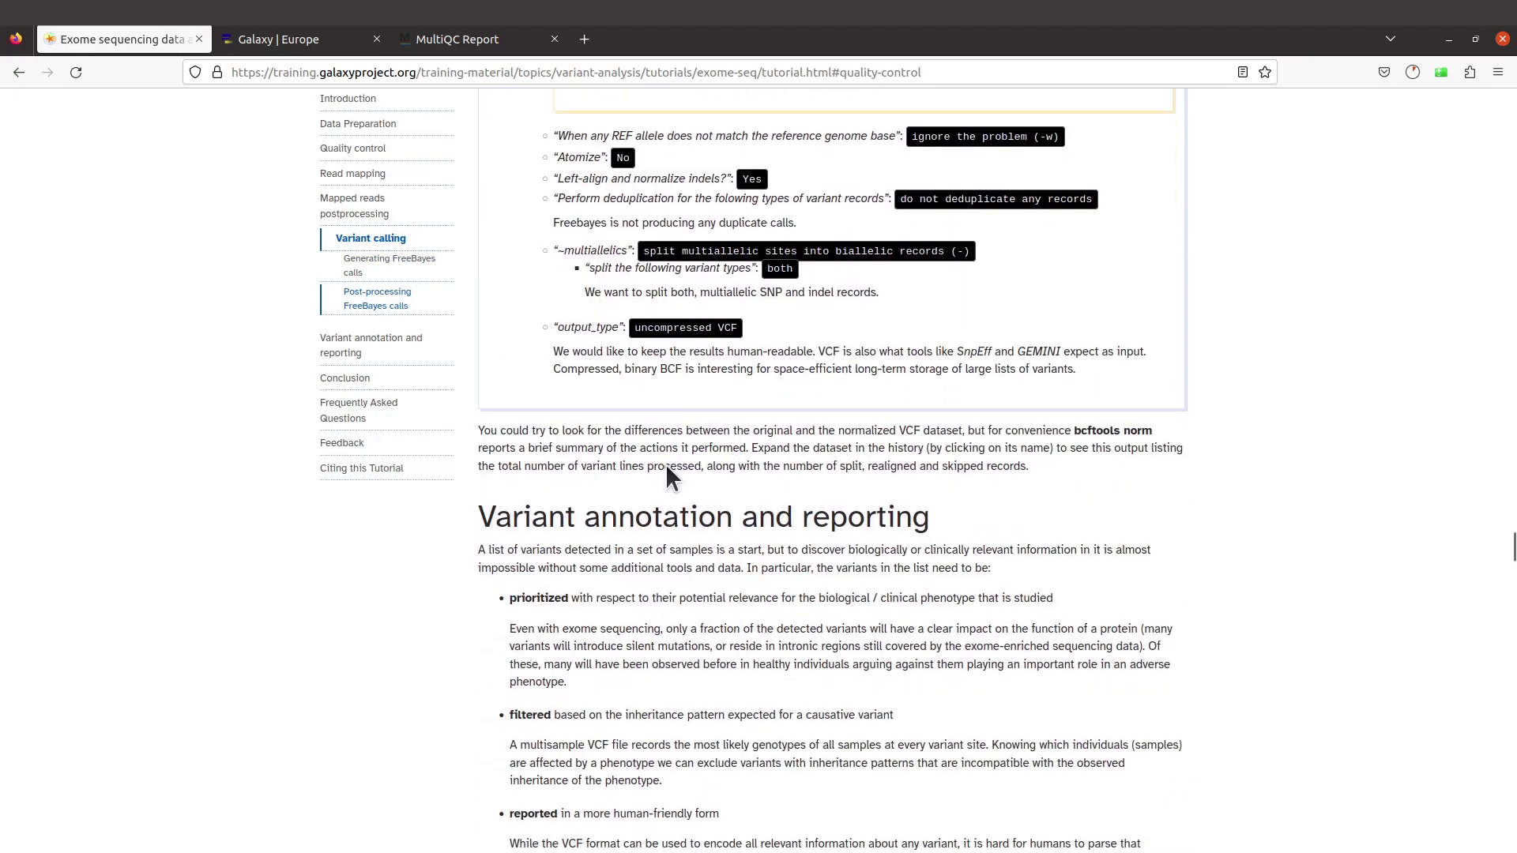
scroll(963, 657, "down", 14)
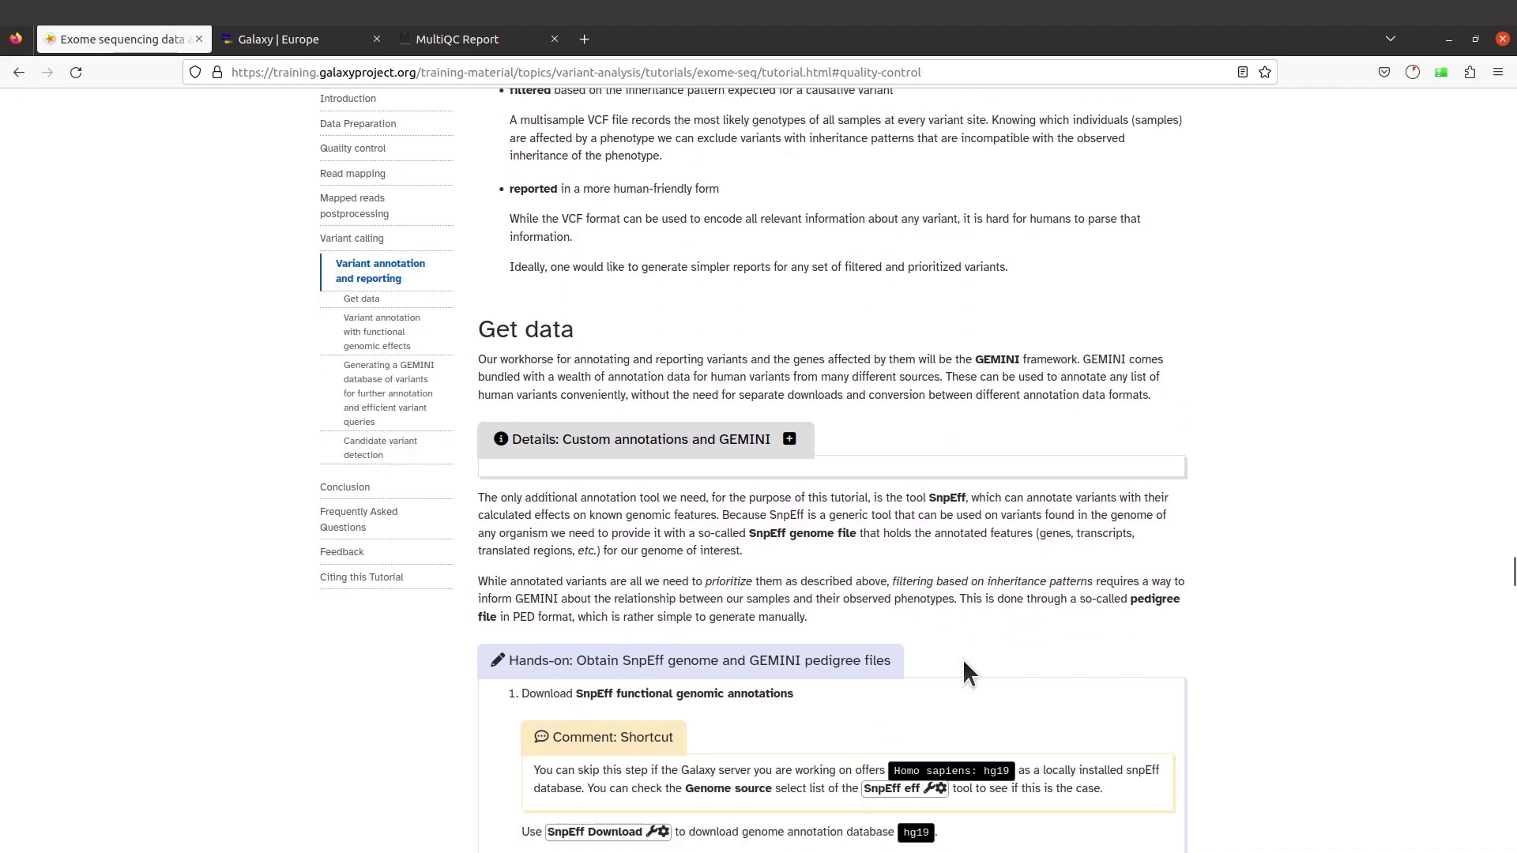
scroll(963, 666, "down", 5)
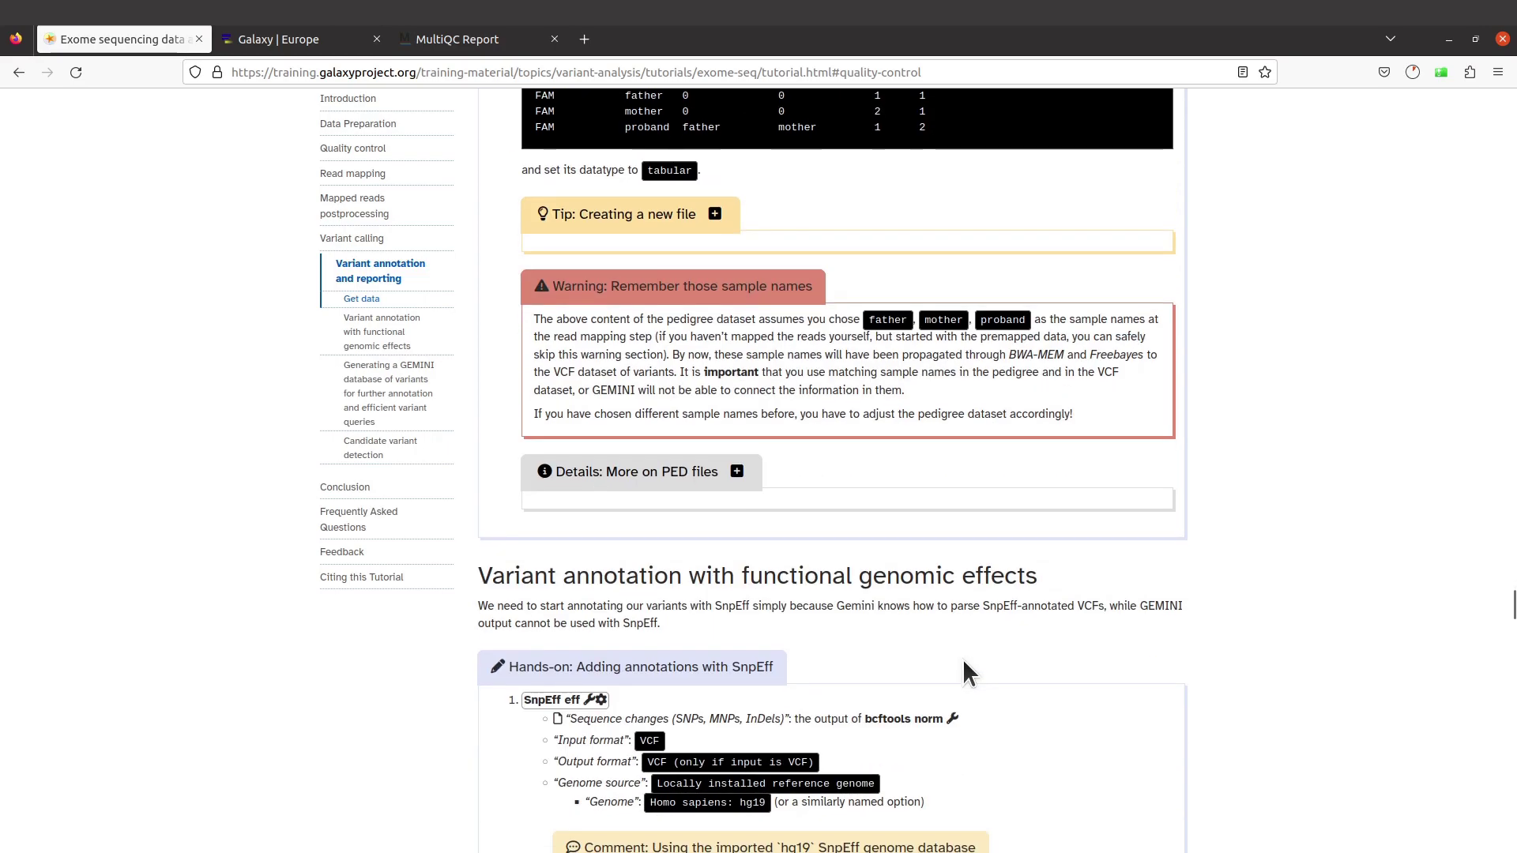
scroll(964, 663, "down", 3)
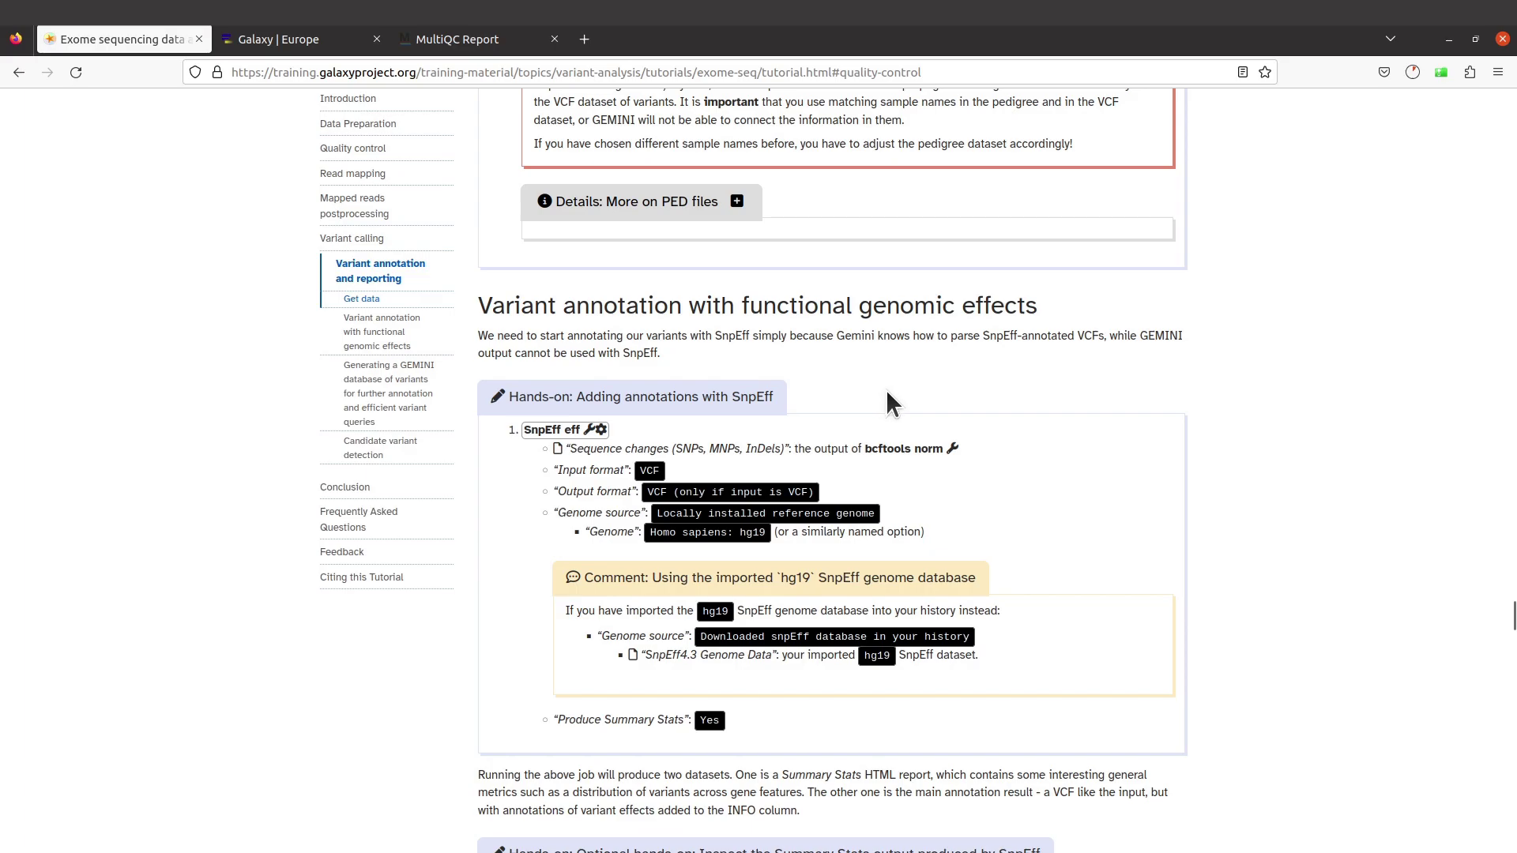
scroll(885, 389, "up", 1)
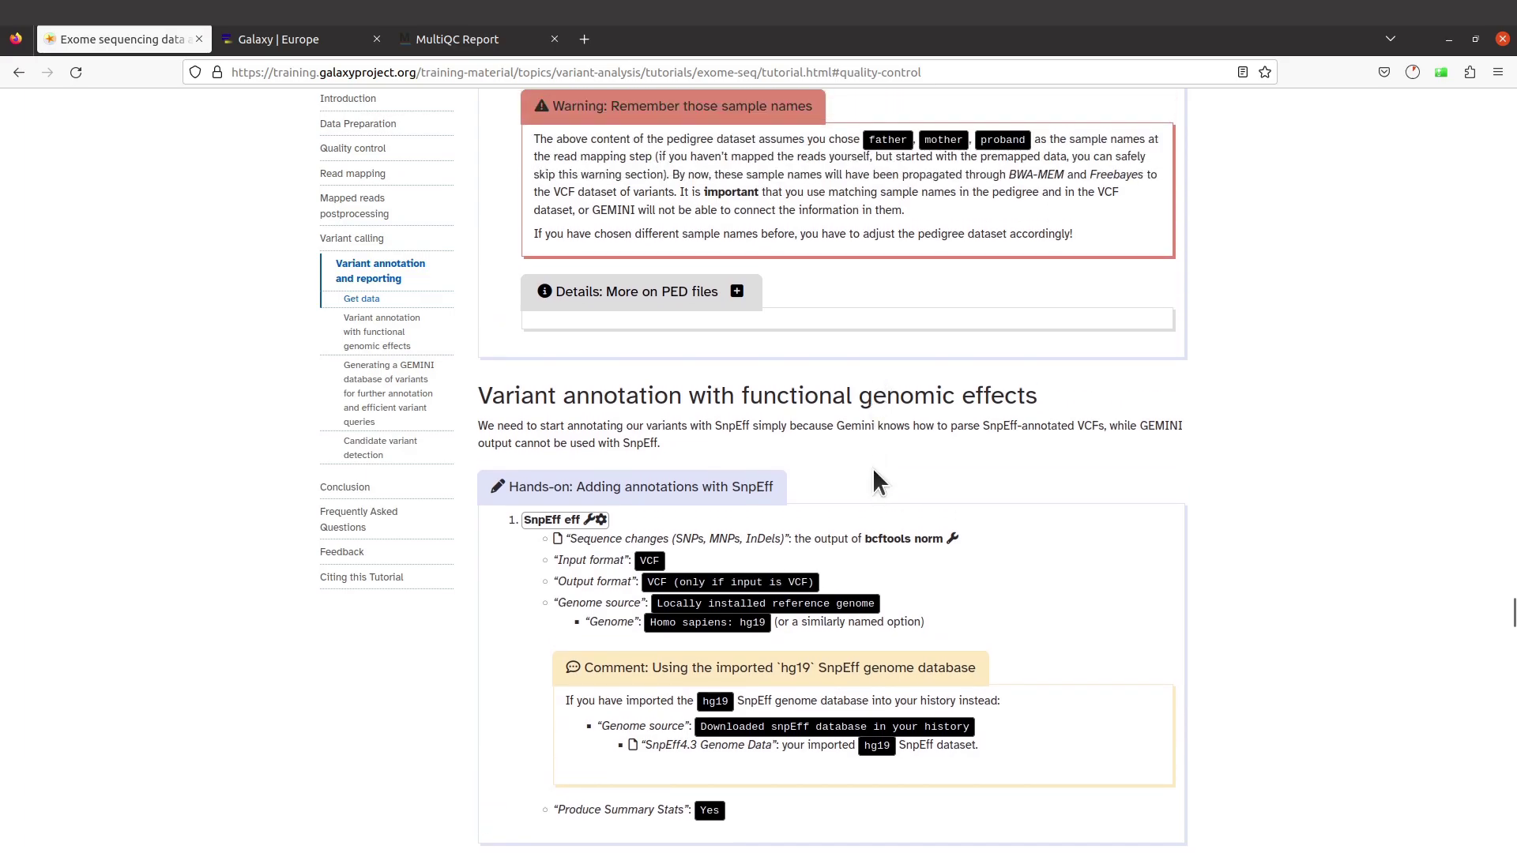
scroll(879, 482, "down", 8)
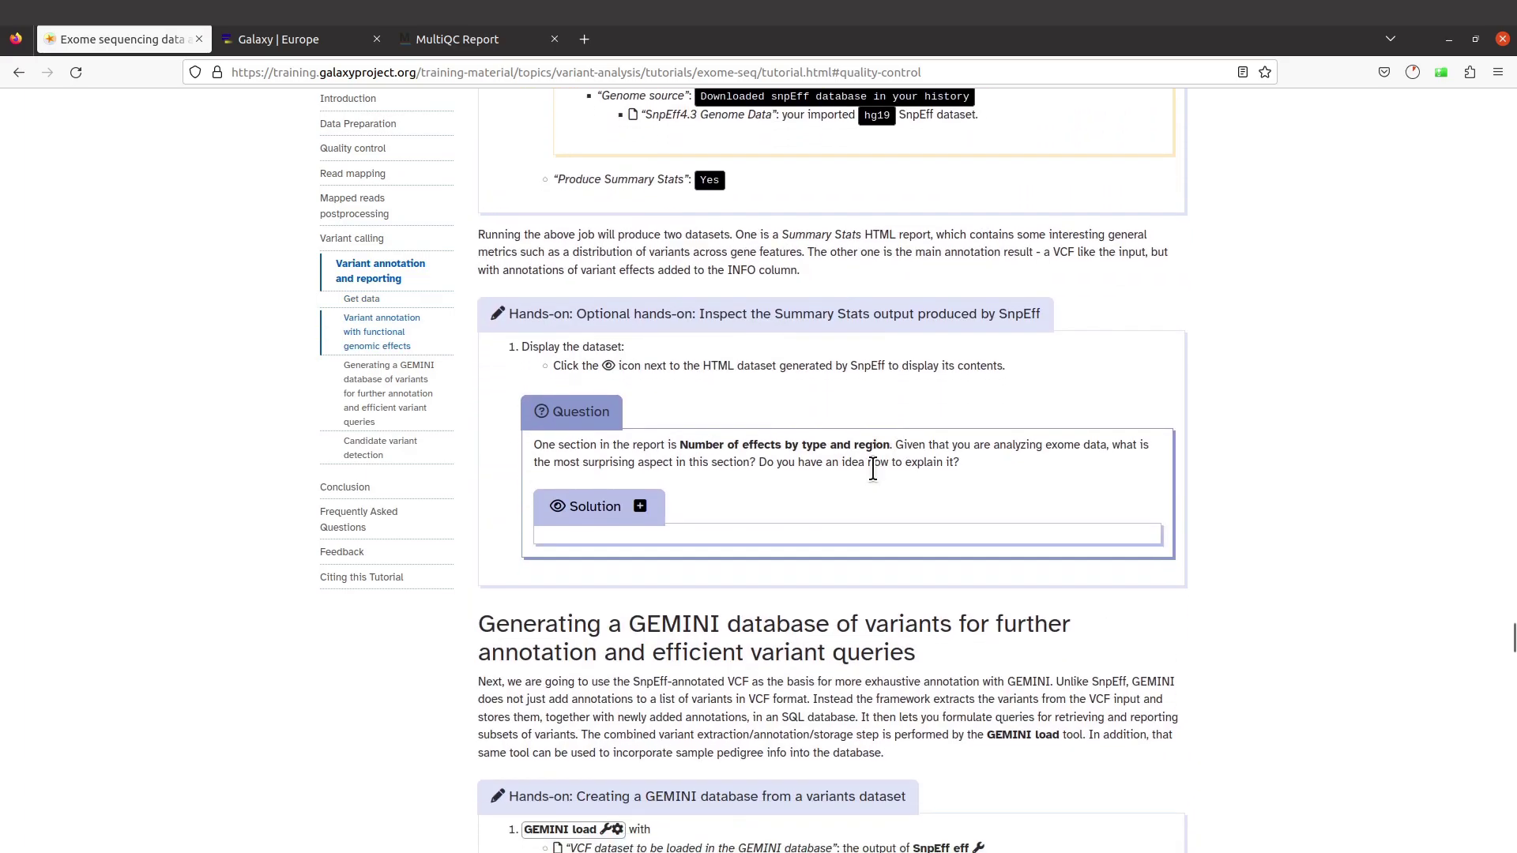
scroll(873, 469, "down", 3)
scroll(873, 468, "down", 4)
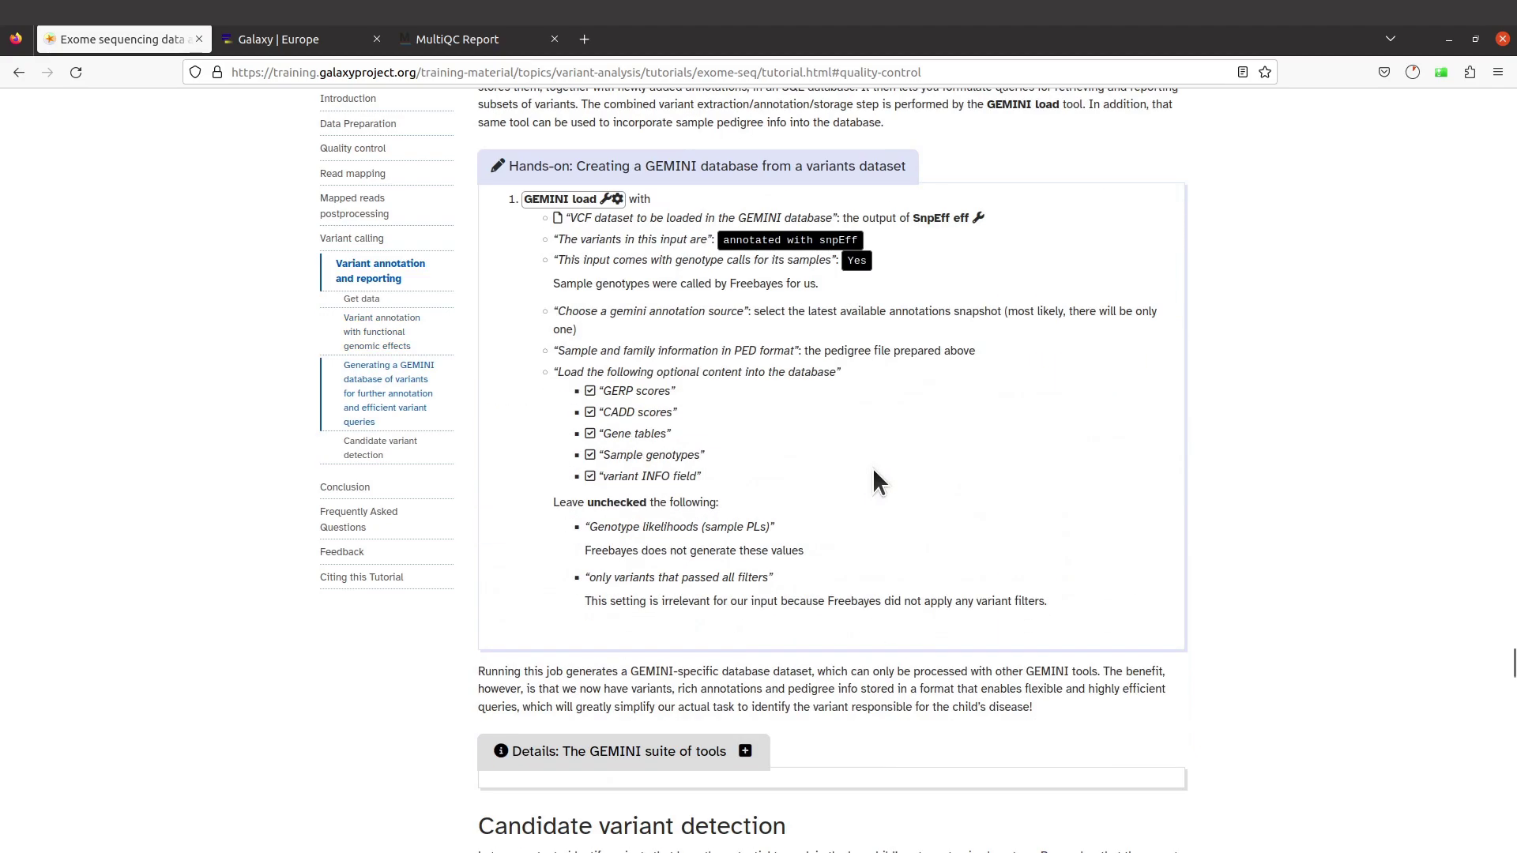
scroll(872, 468, "down", 4)
scroll(872, 467, "up", 3)
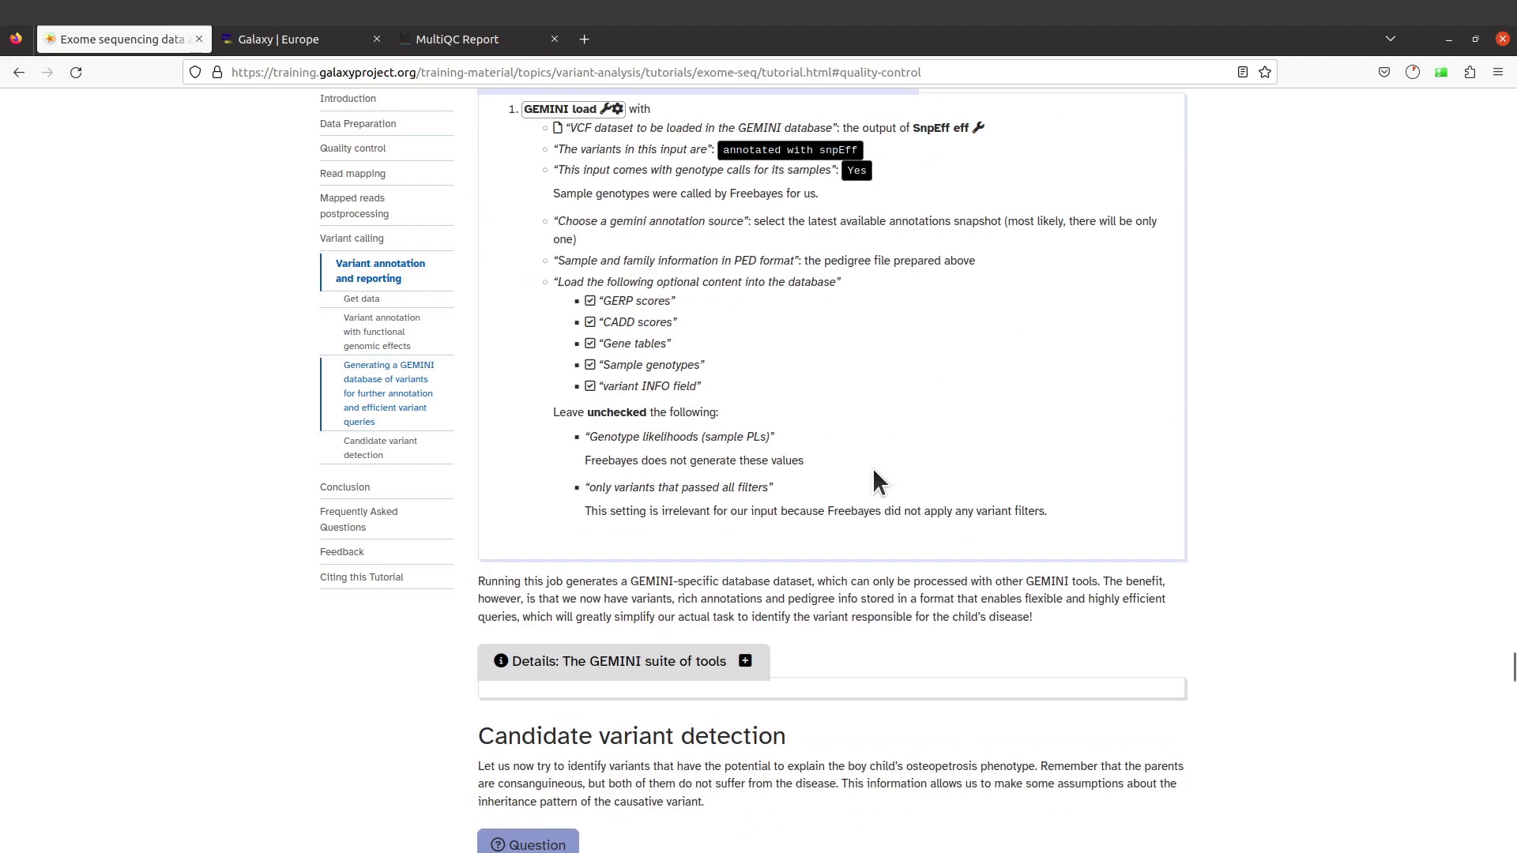
scroll(877, 481, "up", 11)
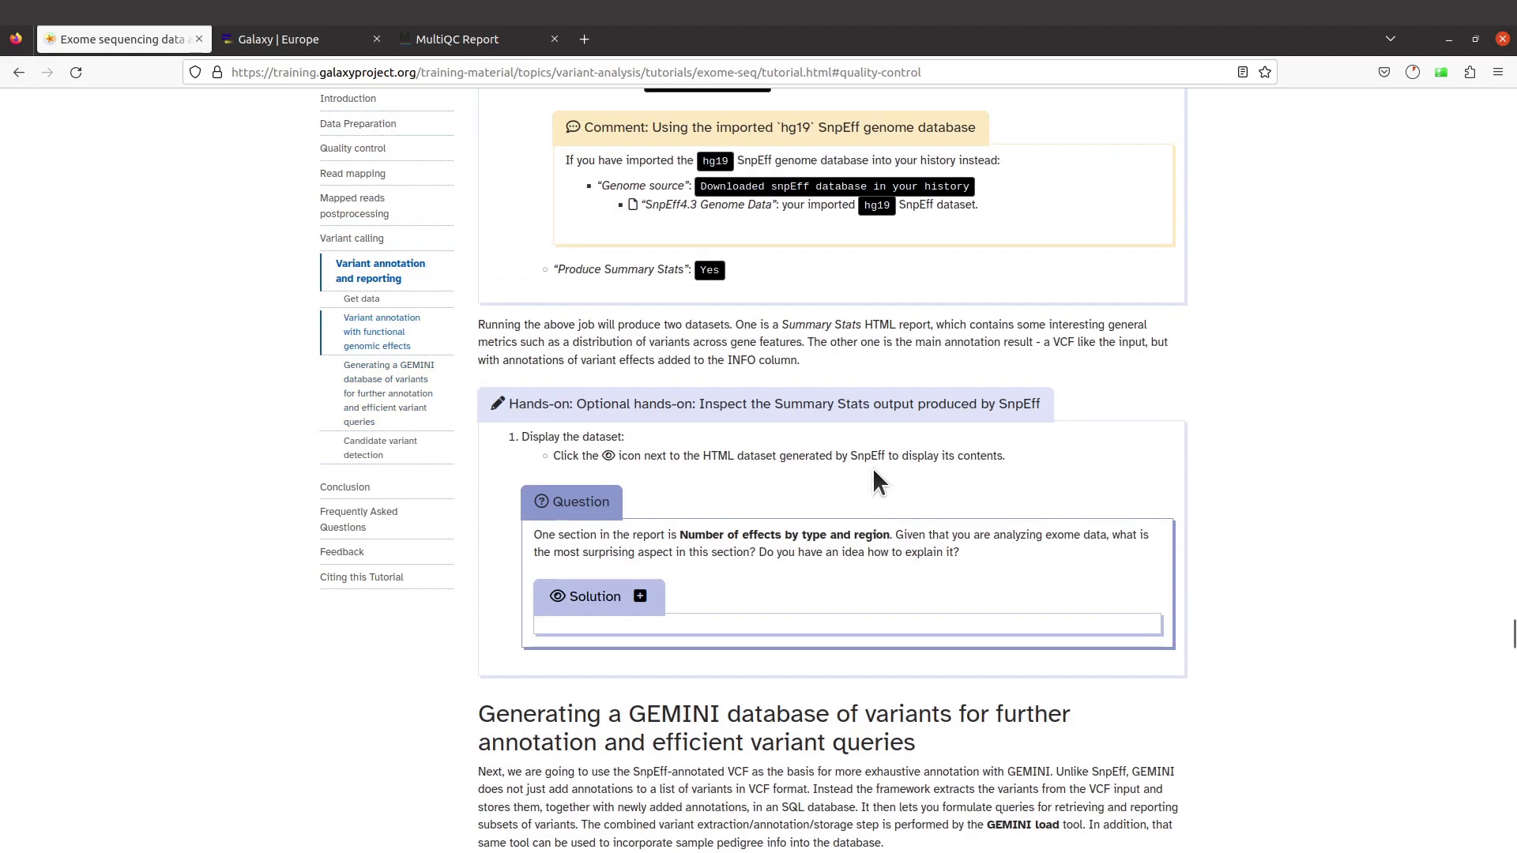
scroll(883, 424, "up", 11)
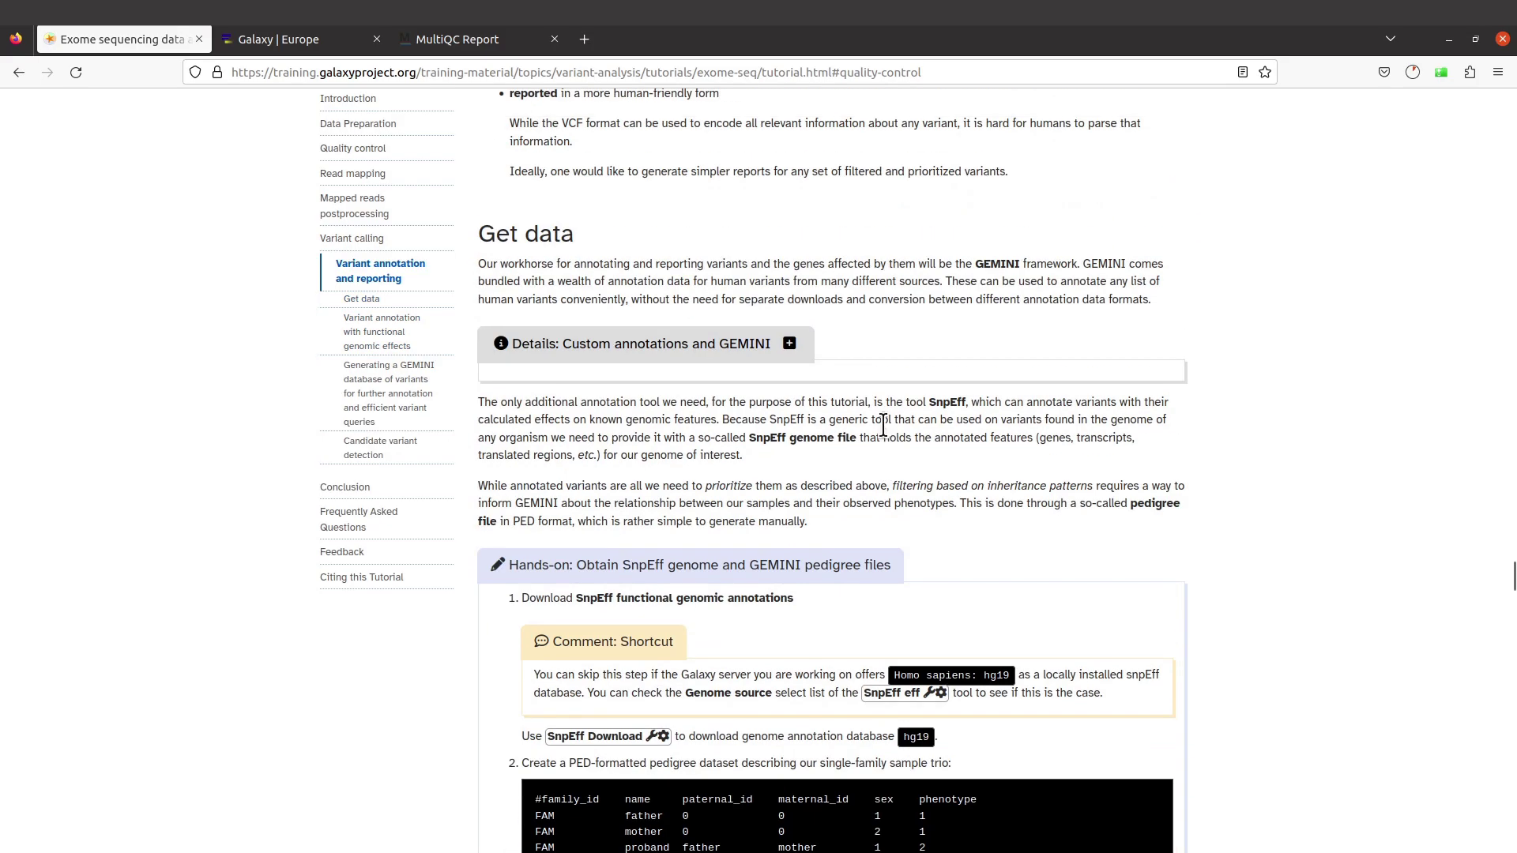
scroll(883, 427, "up", 3)
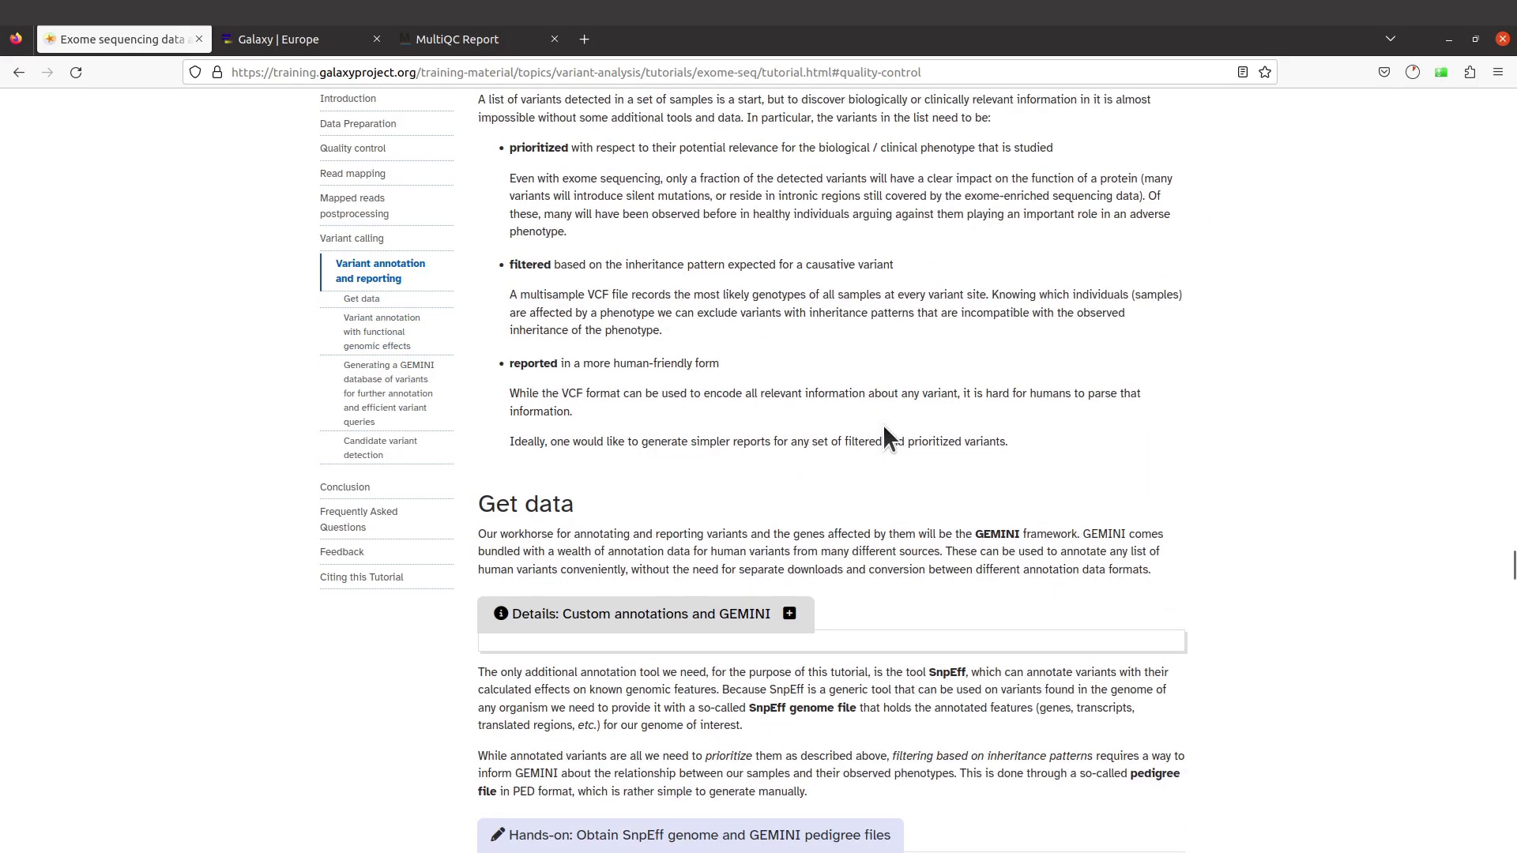
scroll(884, 423, "up", 15)
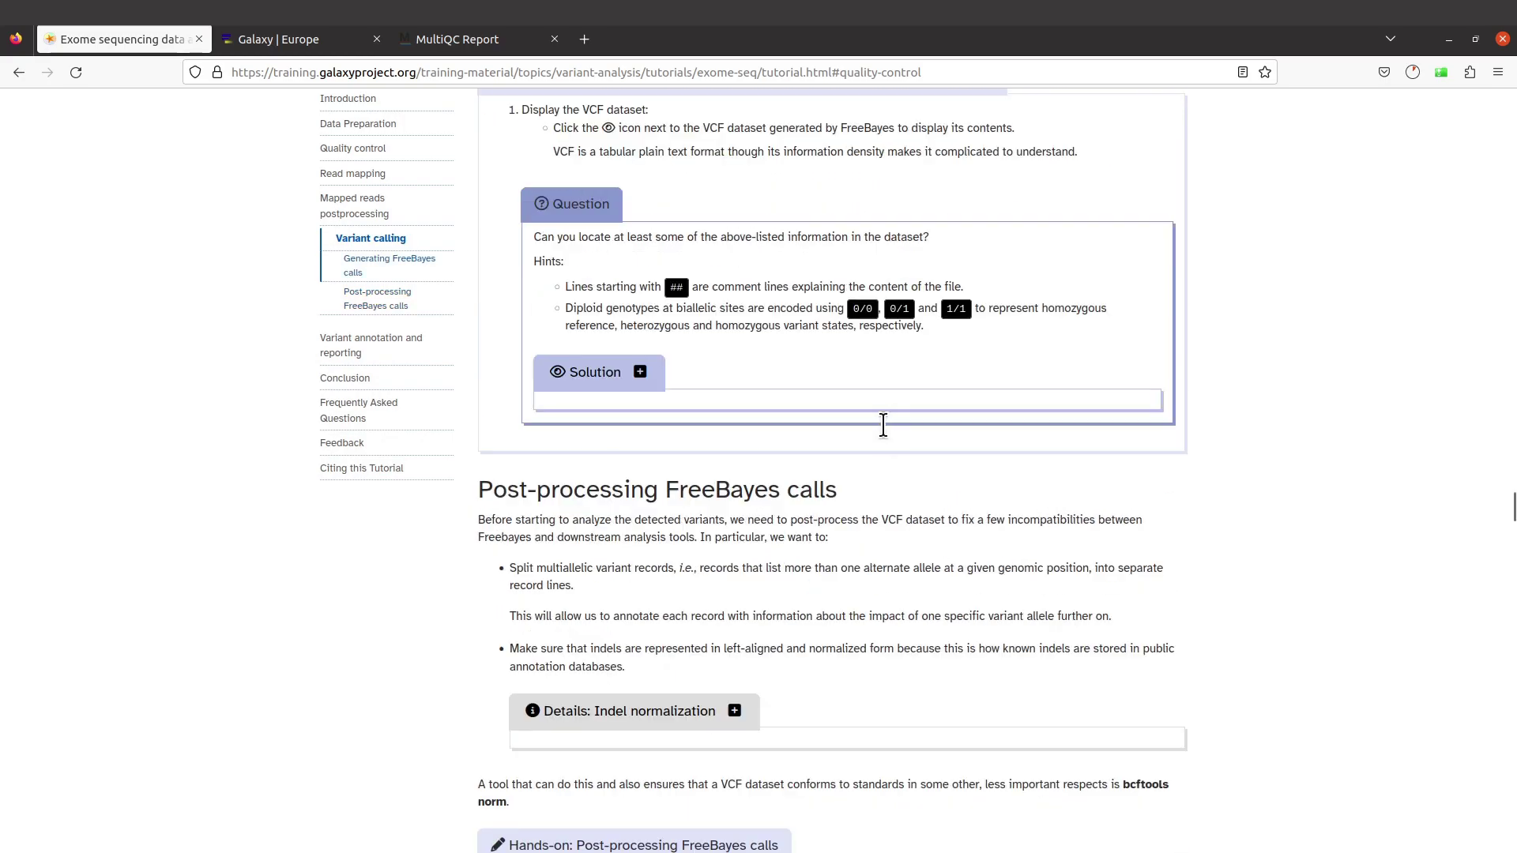
scroll(907, 546, "up", 1)
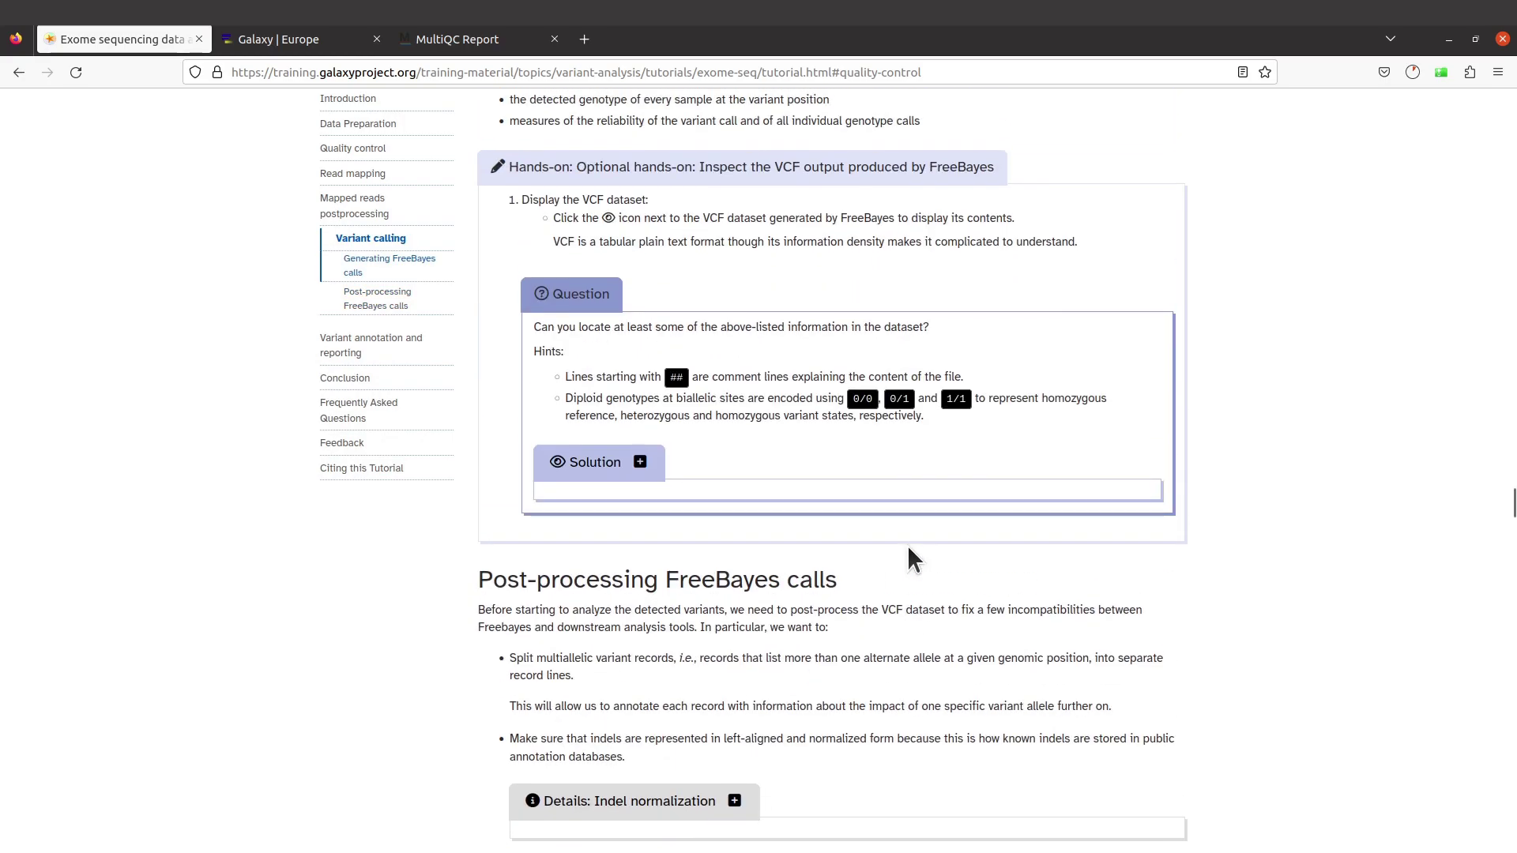